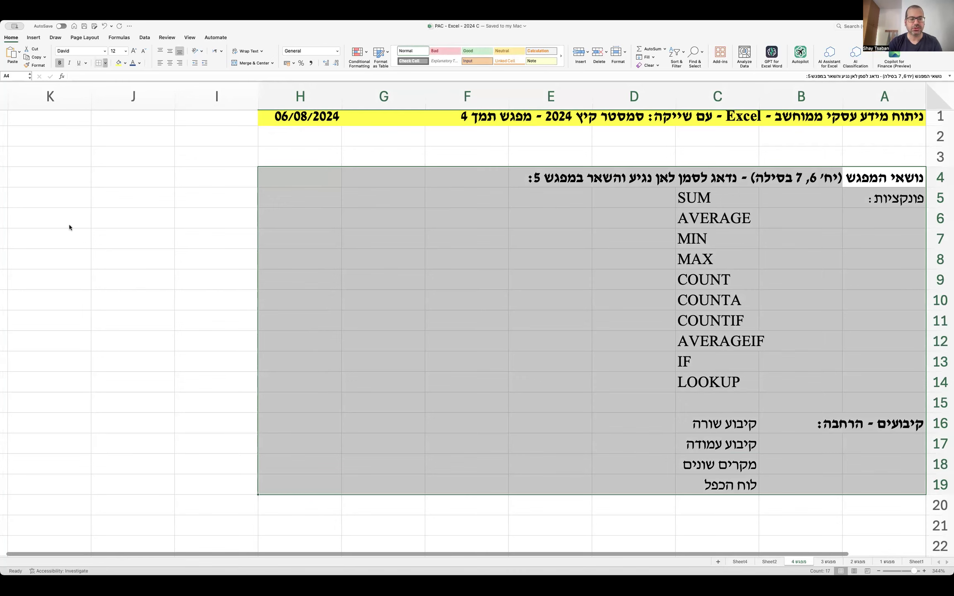
Enter the question 'מה זה פונקציות בכלל?' in cell A21.
left_click(405, 277)
scroll(436, 288, "down", 3)
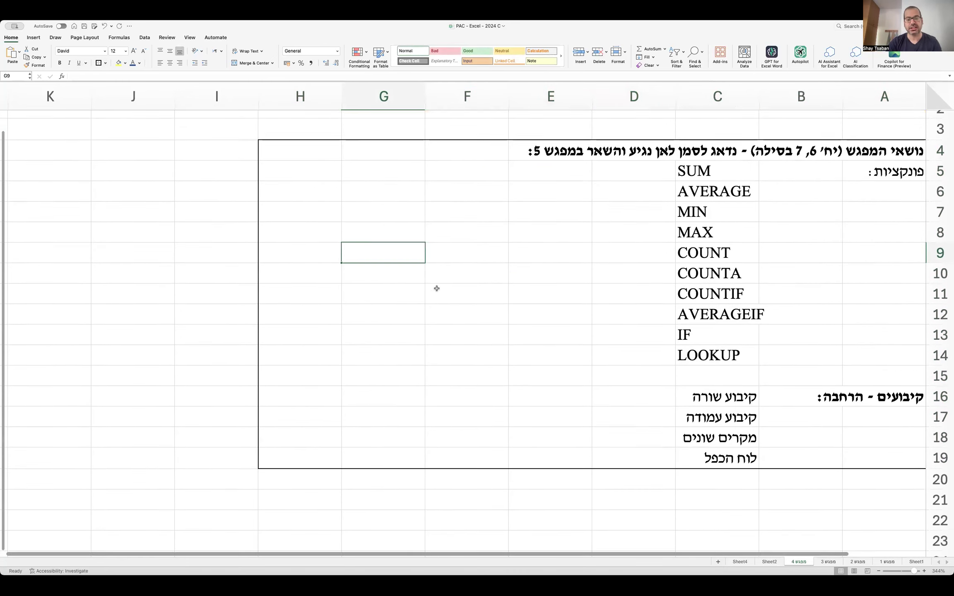
scroll(437, 288, "down", 1)
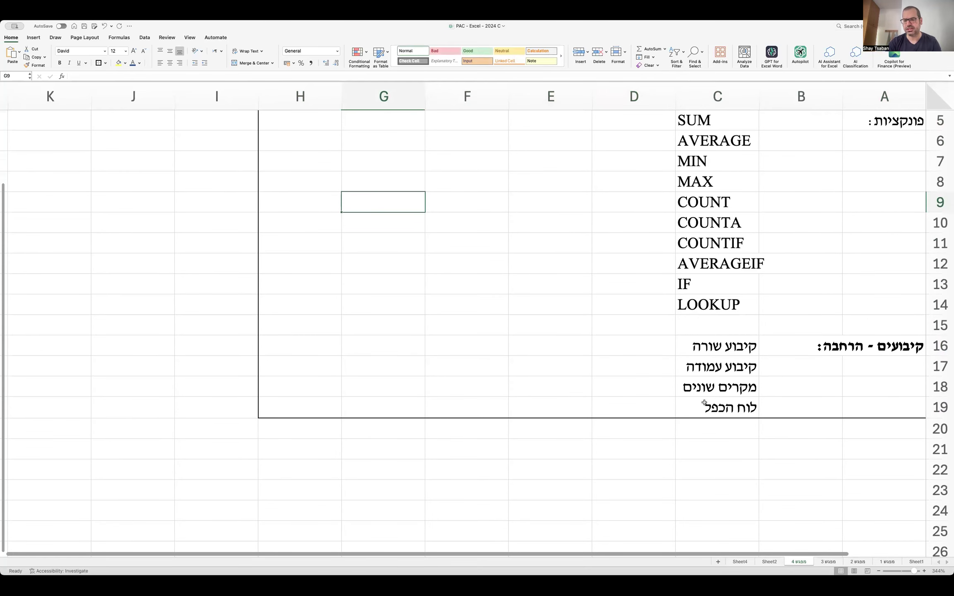
left_click(847, 447)
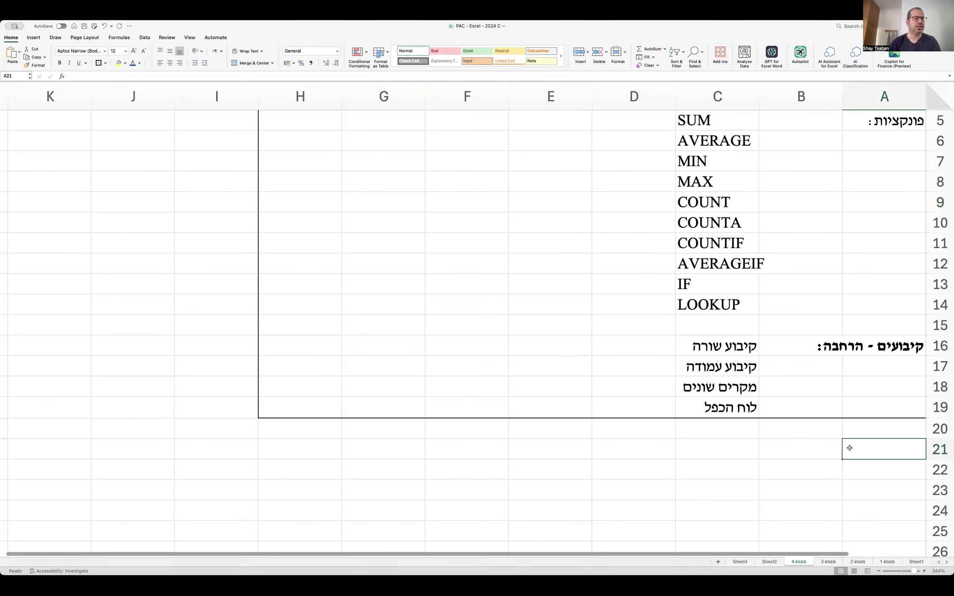
type("מה")
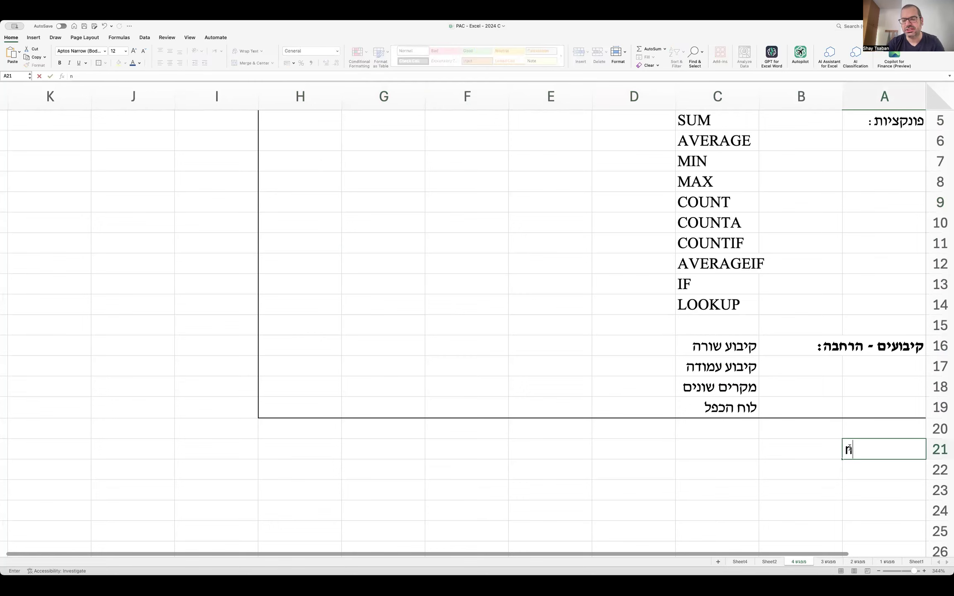
type(" זה פונק")
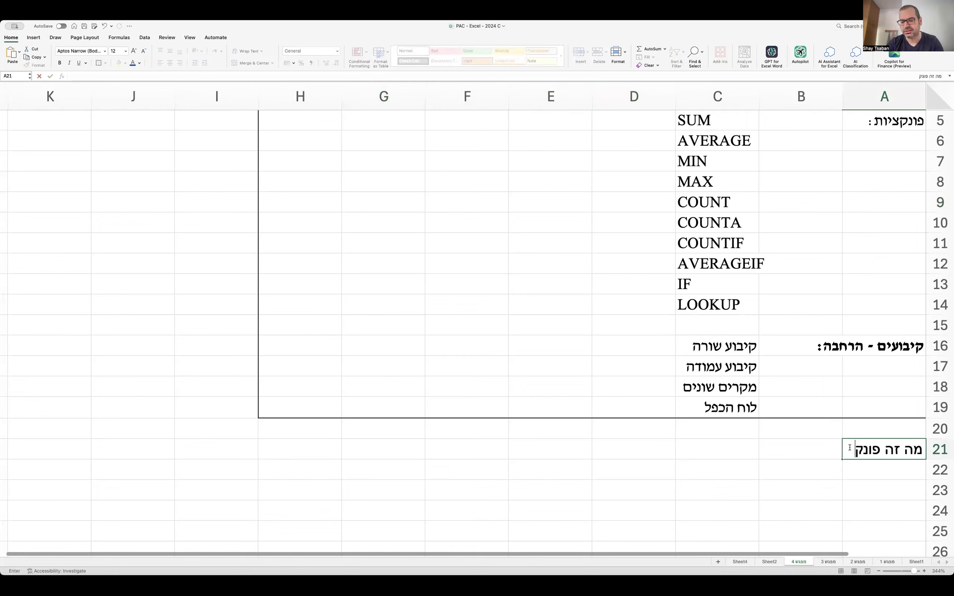
type("ציות בכלל?")
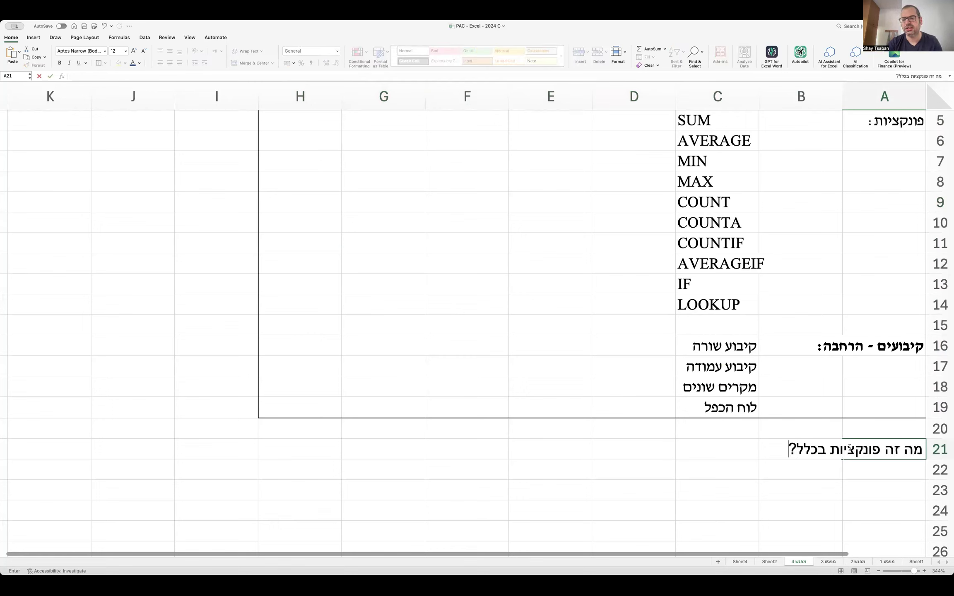
key("Return")
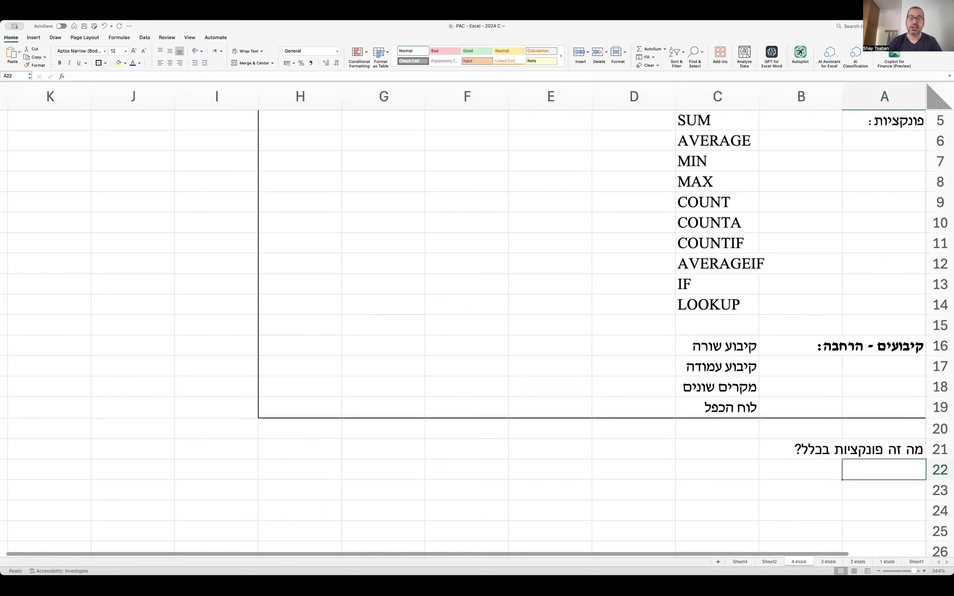
Set the whole worksheet's font to David.
left_click(940, 97)
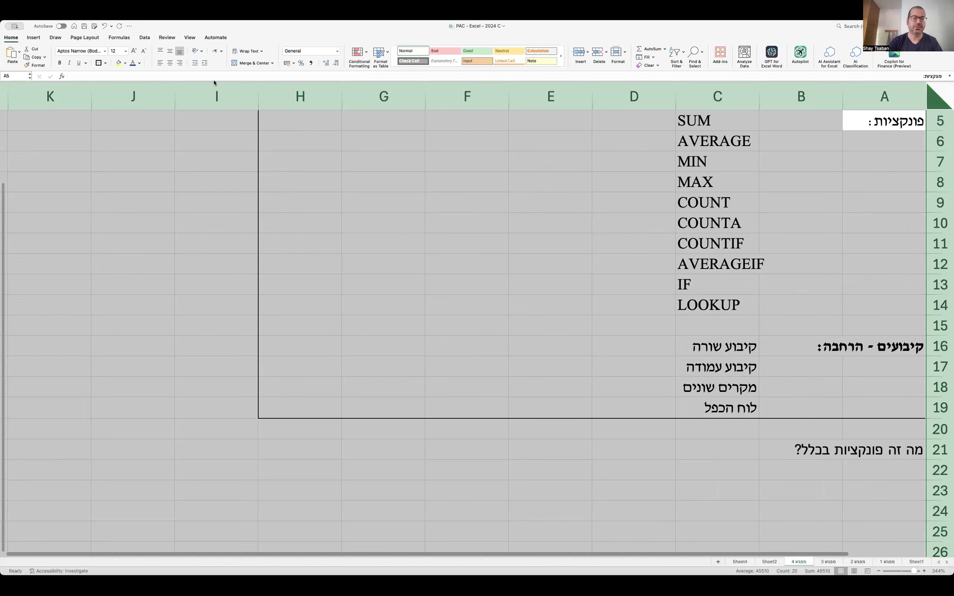
left_click(105, 52)
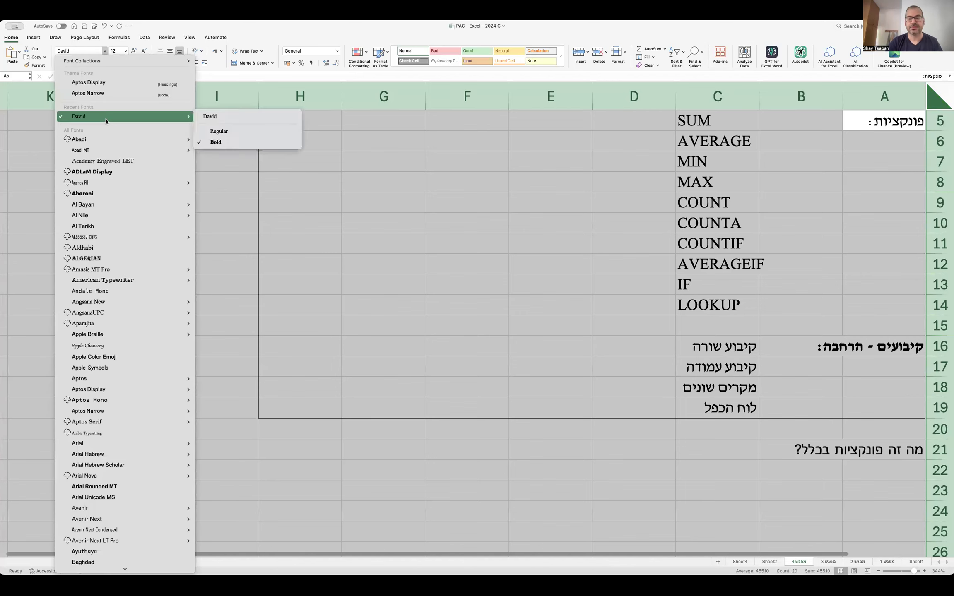
left_click(215, 124)
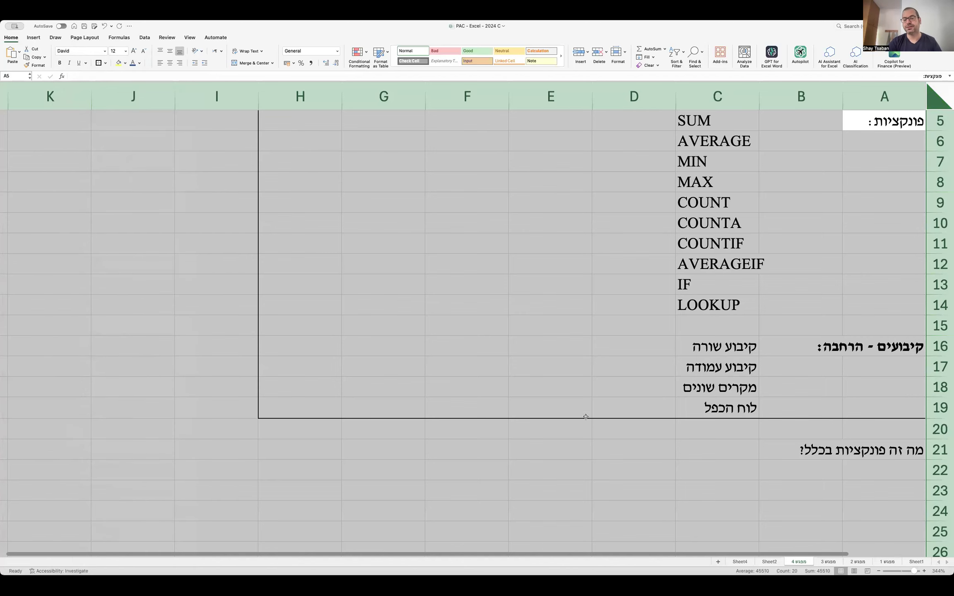
left_click(869, 472)
Type the function definition in A22 and the SUM example sentence in A23.
type("פונקצי")
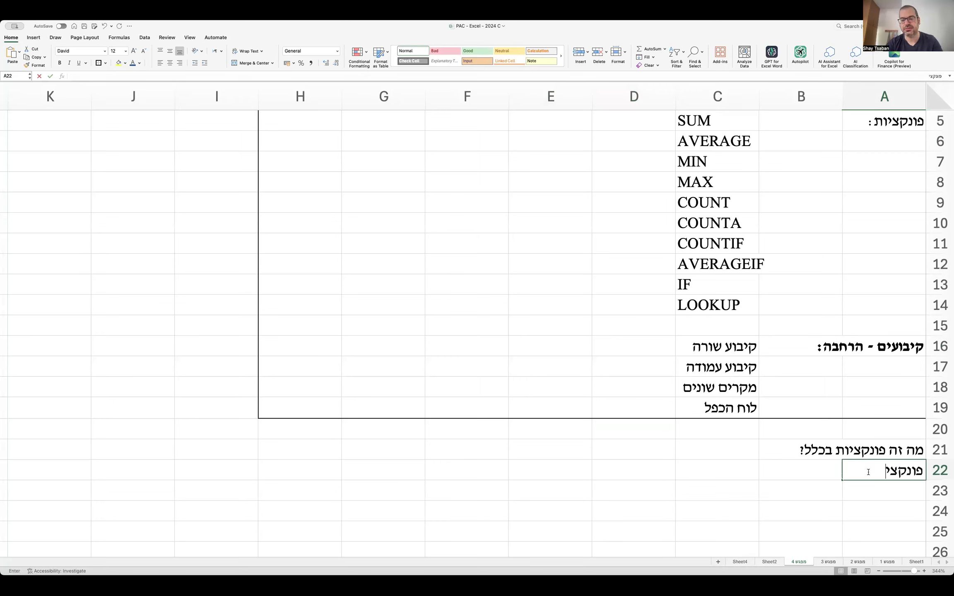
type("ה היא כלי ")
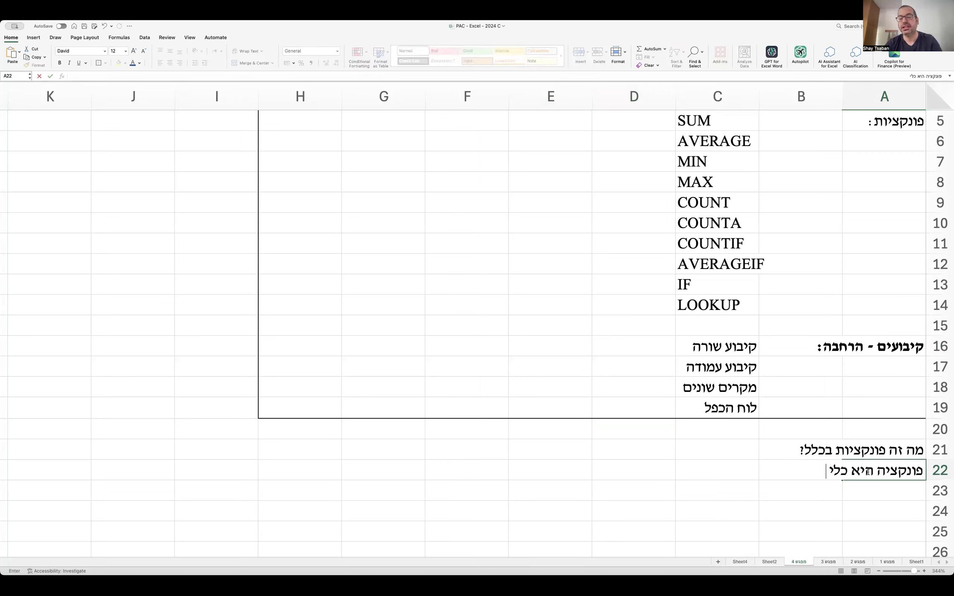
type("מובנה לב")
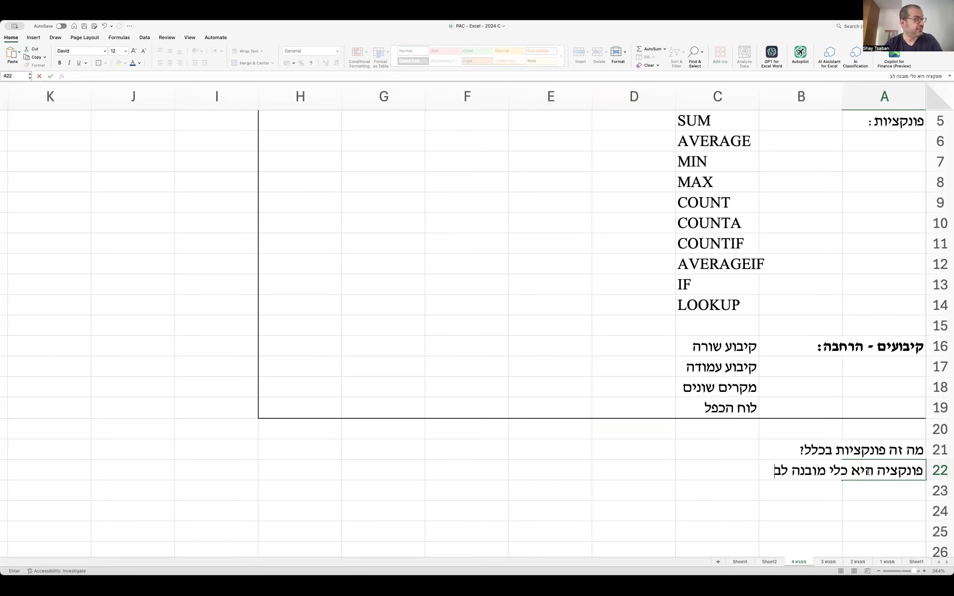
type("יצוע סוג ספציפי")
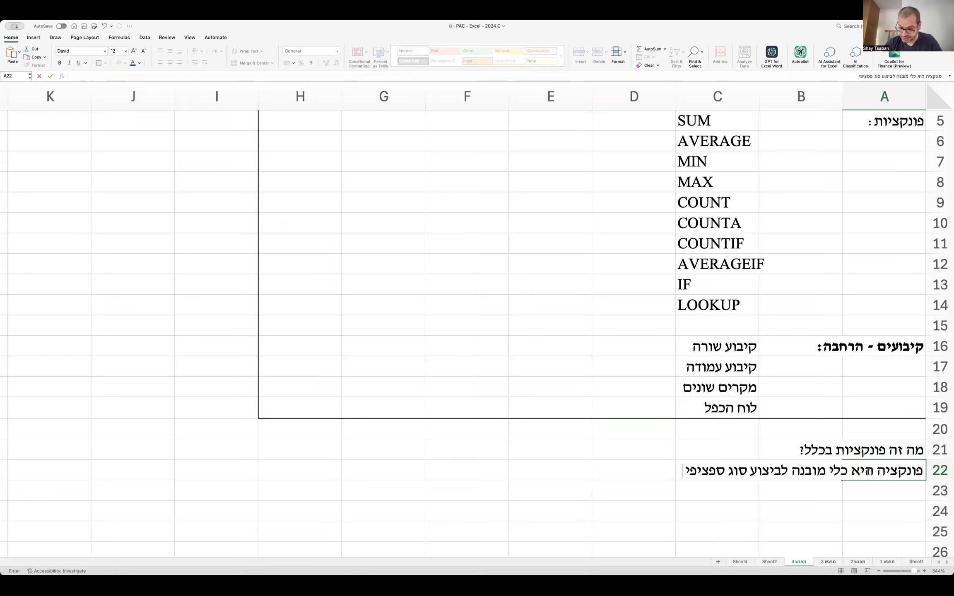
type(" של חישוב")
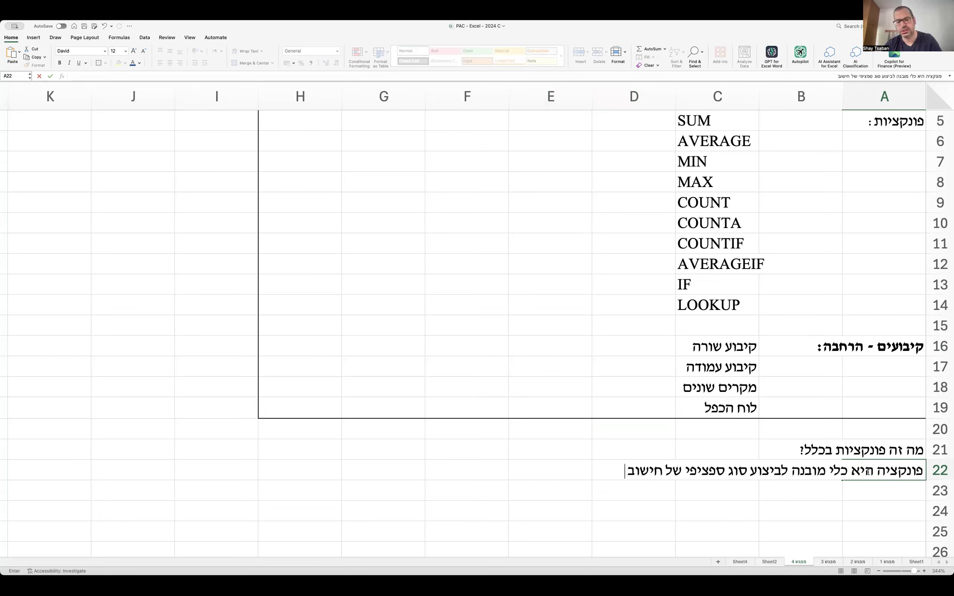
type(" או תהליך ב-")
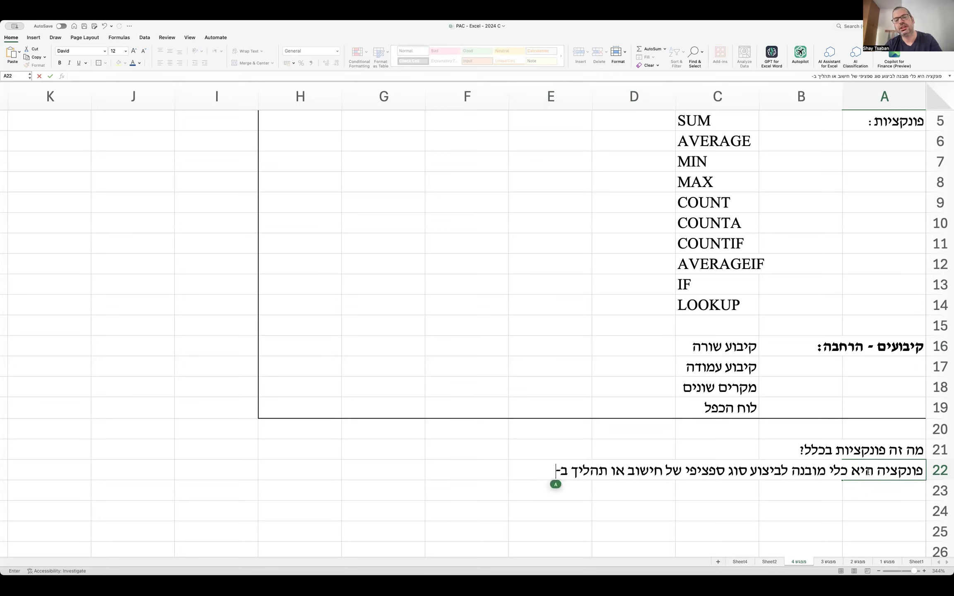
type("Excel.")
key("Return")
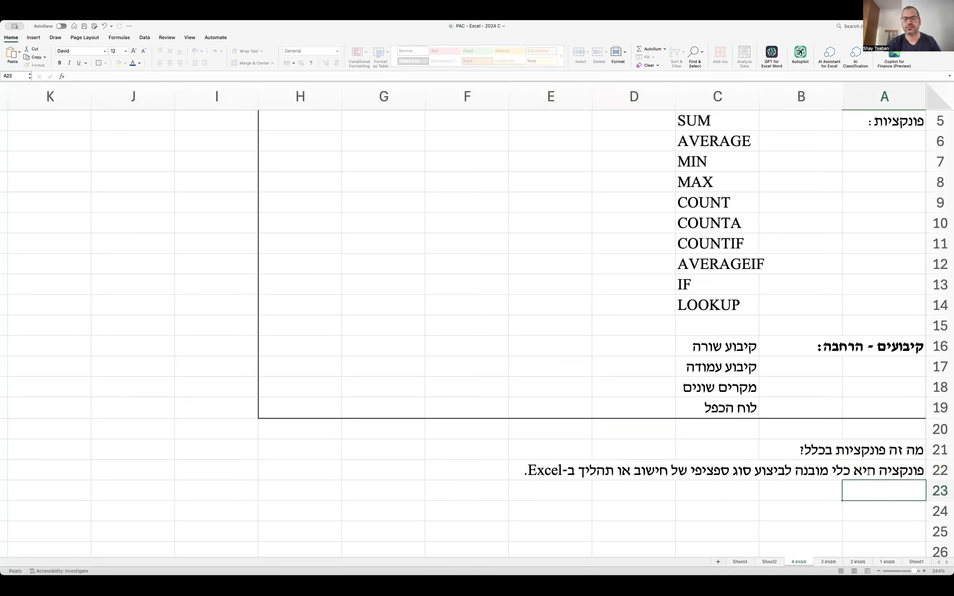
type("הדוגמא הכי פשוט")
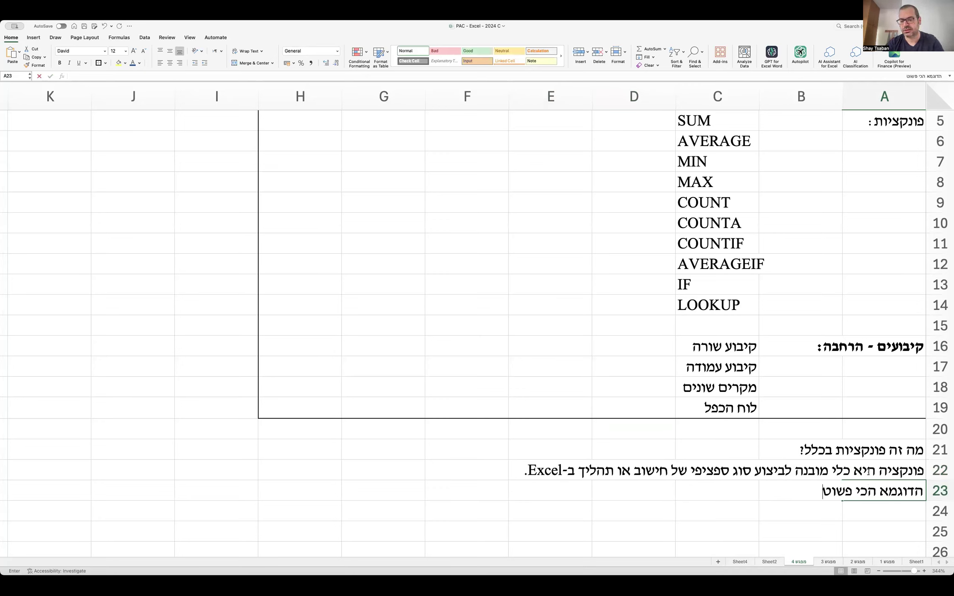
type("ה לפונקציה היא S")
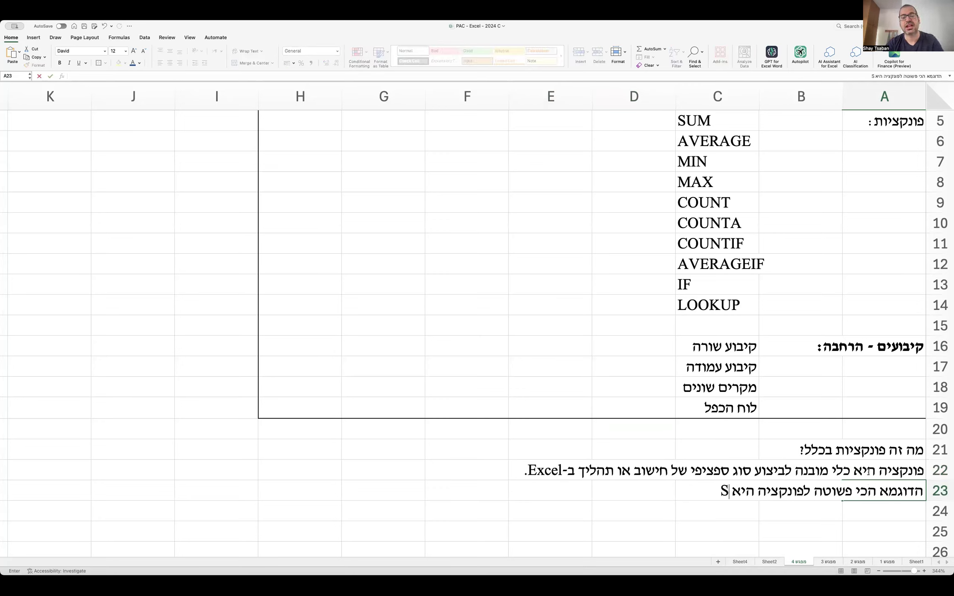
type("UM: פונקציה")
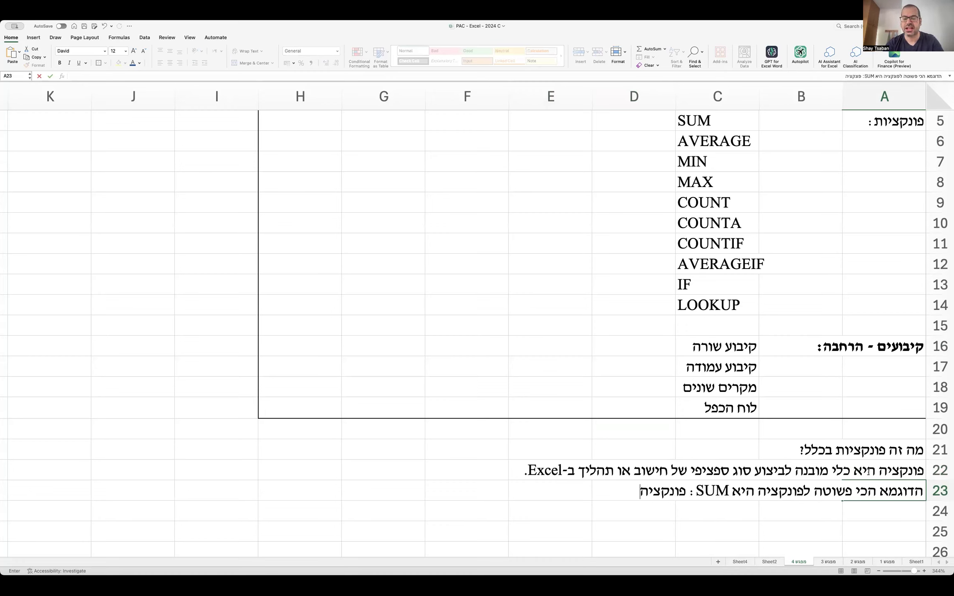
type(" שיודעת לסכום ערכים ב")
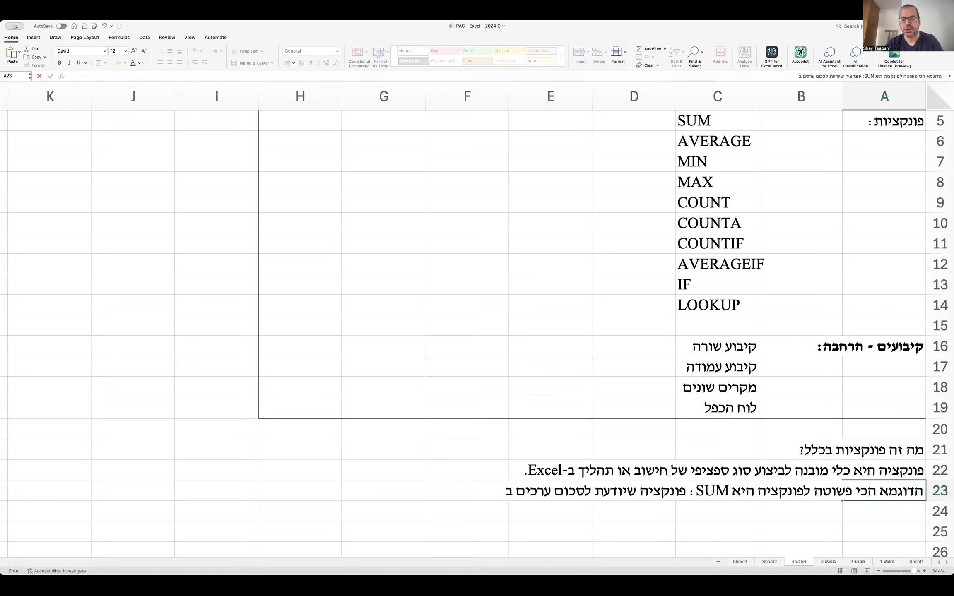
type("אופן רציף.")
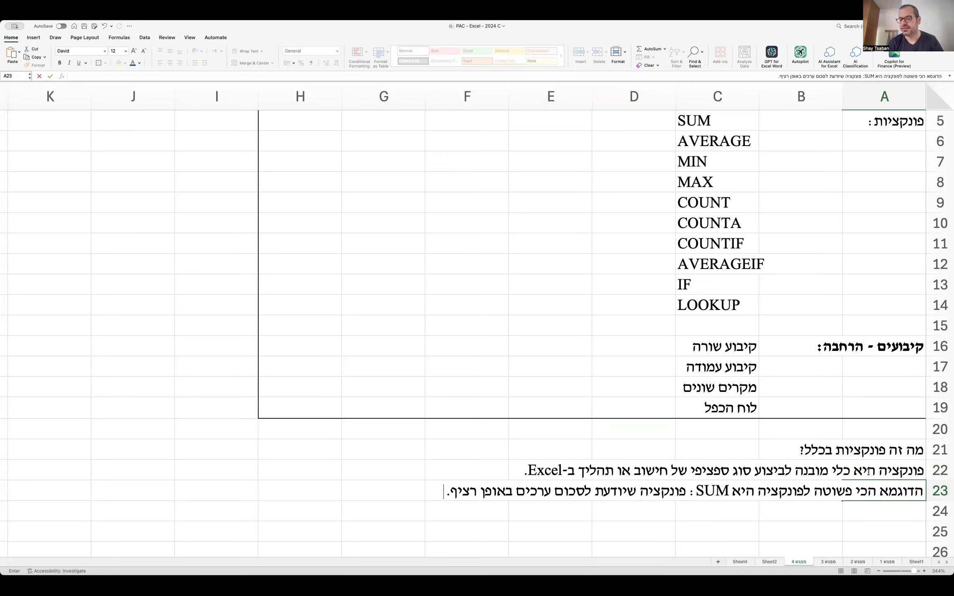
key("Return")
type("קי")
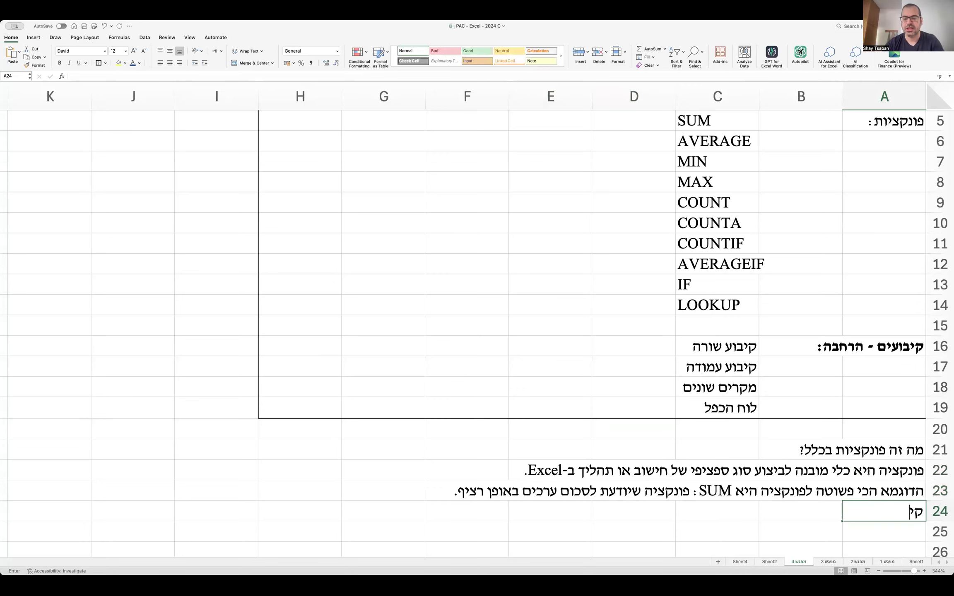
type("ימות פונקציות ר")
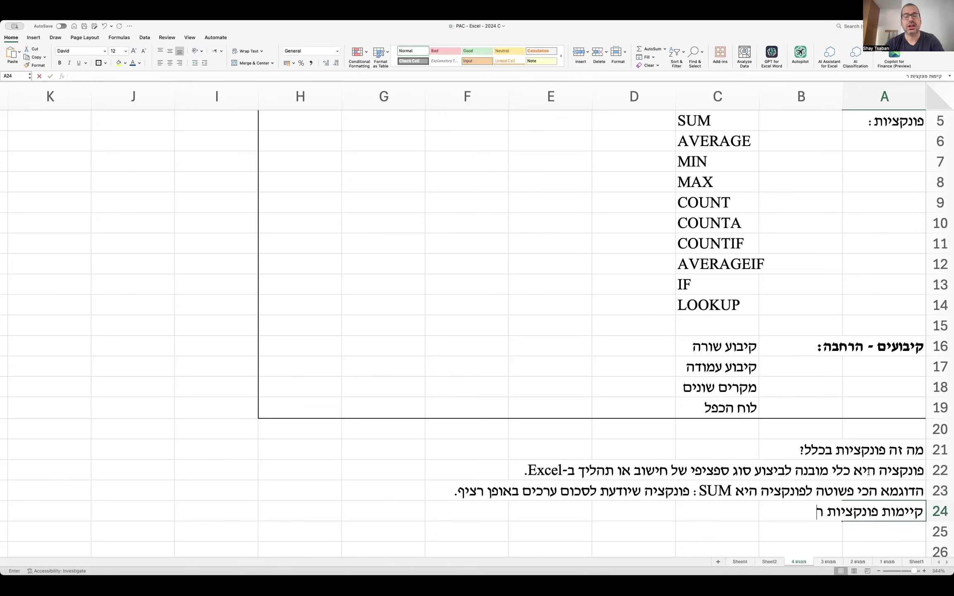
type("בות ונוספות ממגו")
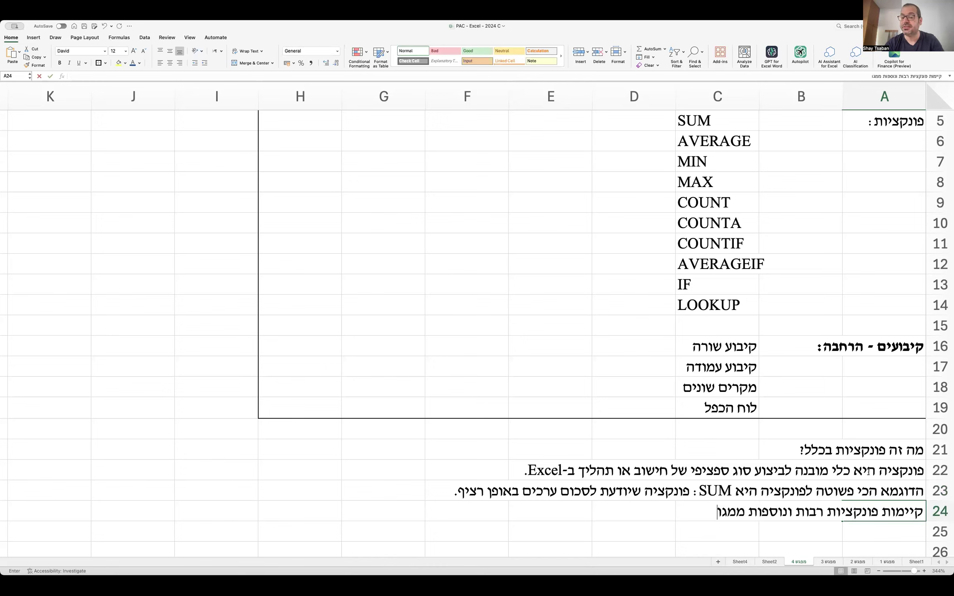
type("ון סוגים ולמגוון מטר")
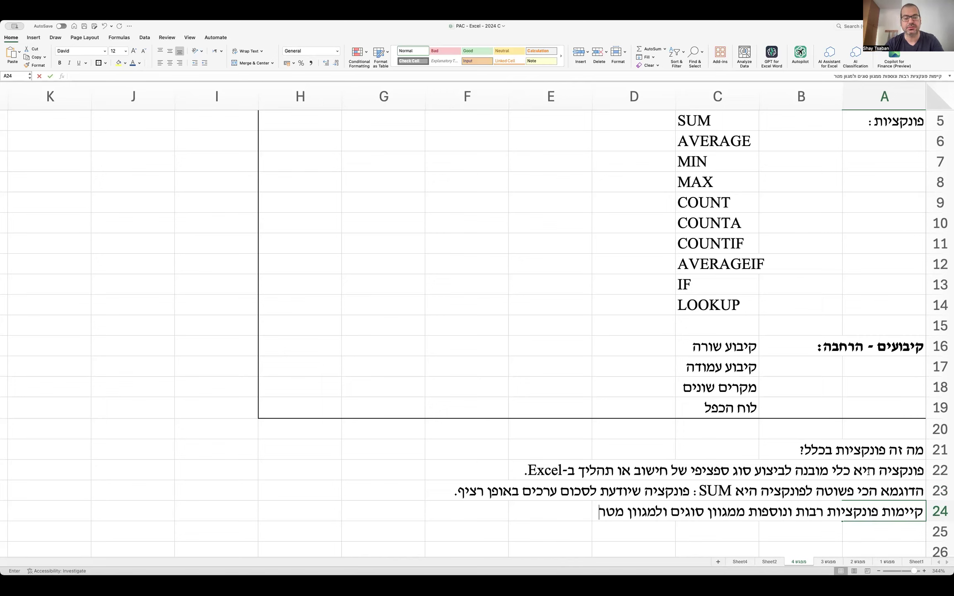
type("ות - סטטיסט")
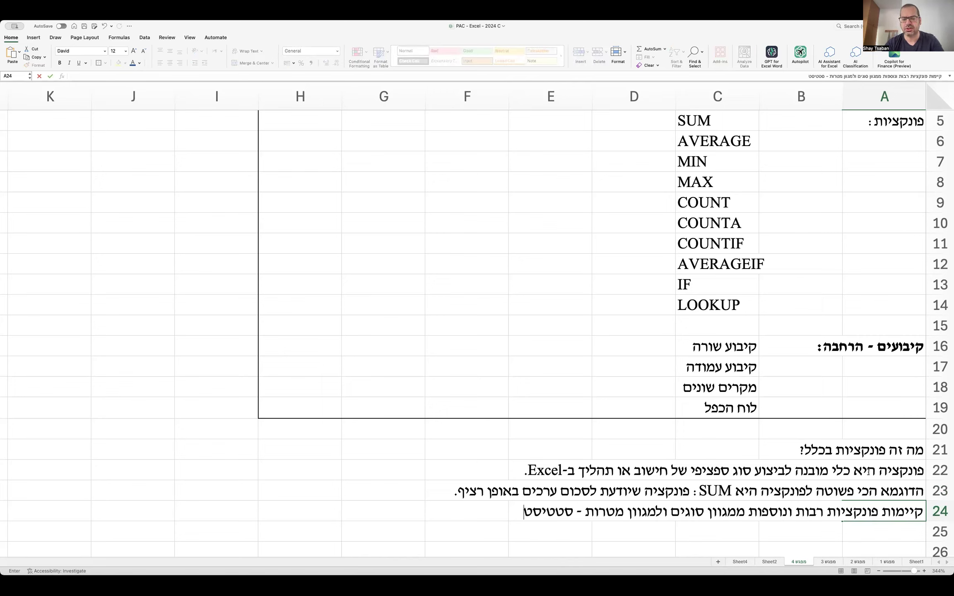
type("יקות, חי")
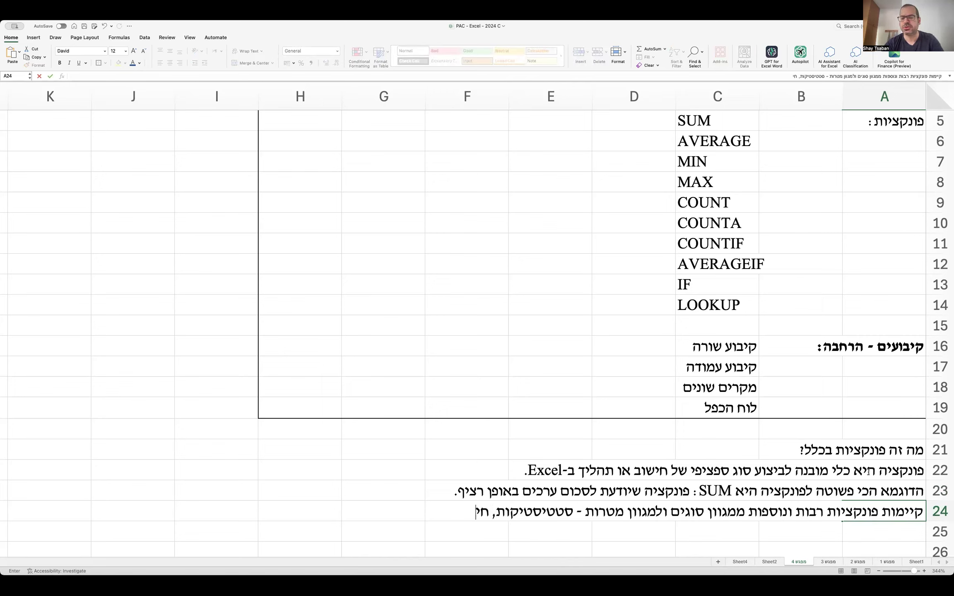
type("פוש מידע, מ")
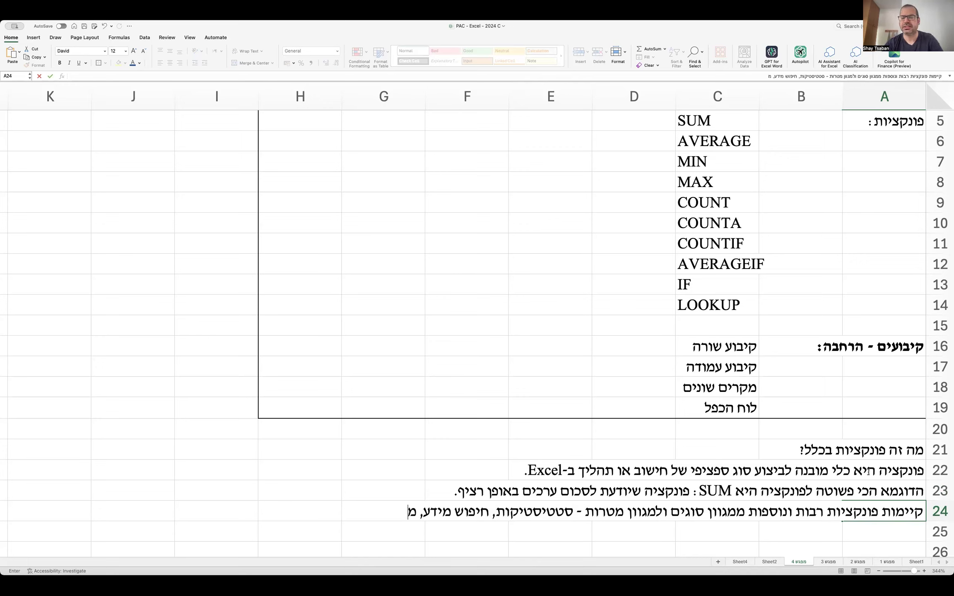
type("תמטיות ועוד.")
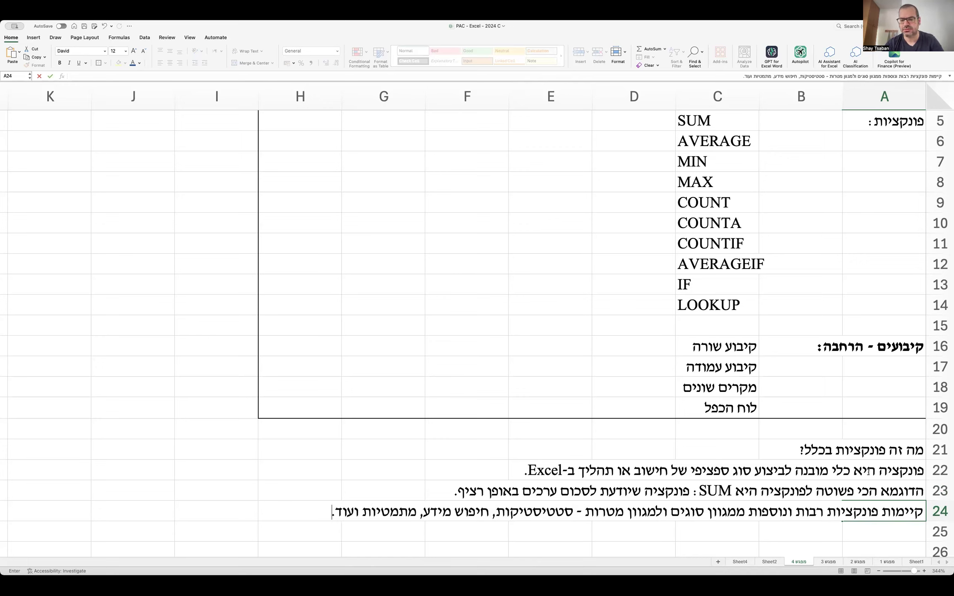
Finish the A24 line about other functions for statistics, lookup and mathematics.
key("Return")
scroll(869, 472, "down", 2)
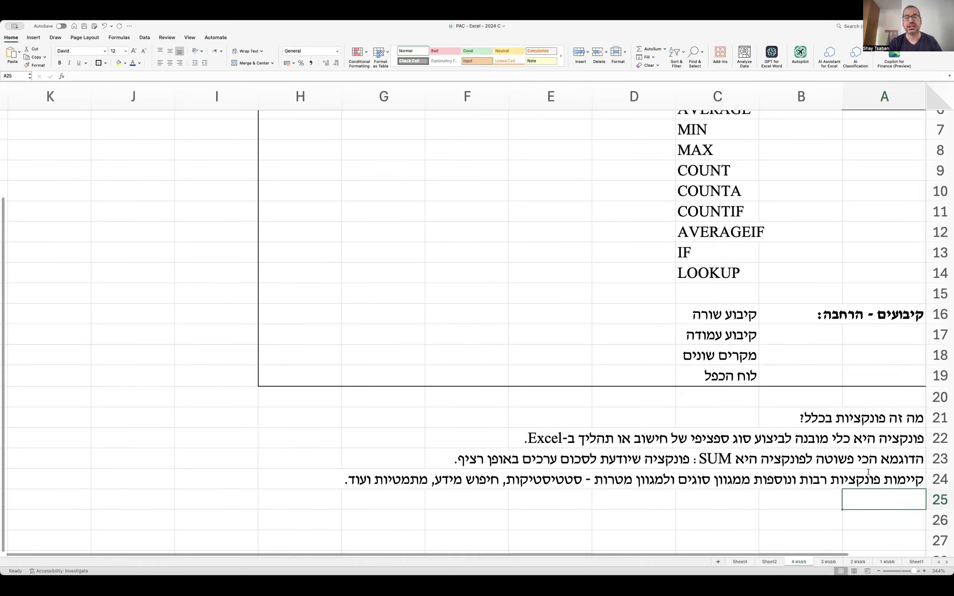
Type rows 25–26 on defining a function's structure and syntax (תחביר - Syntax) to learn more functions.
type("אנחנו נר")
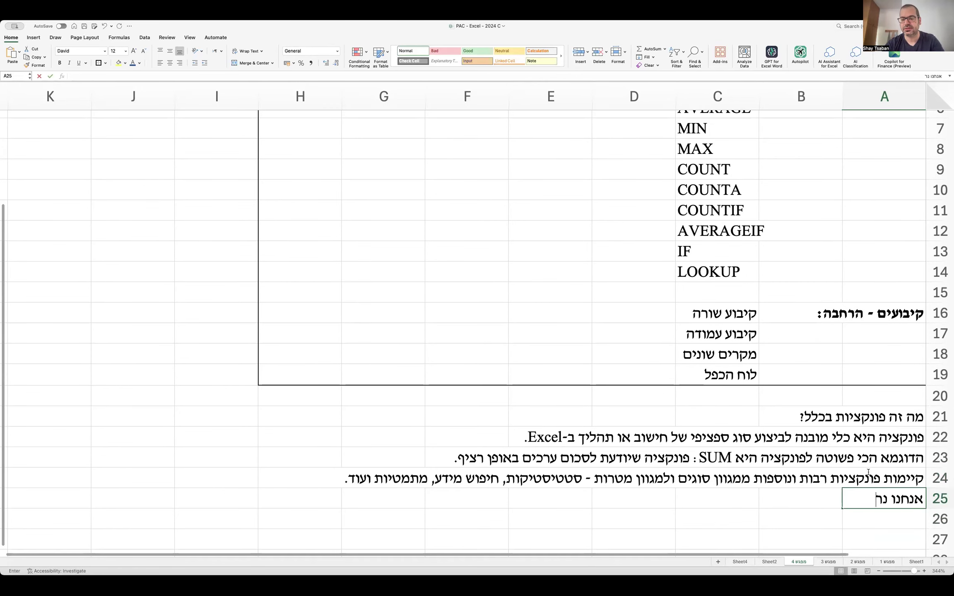
type("צה להגדיר בצורה כל")
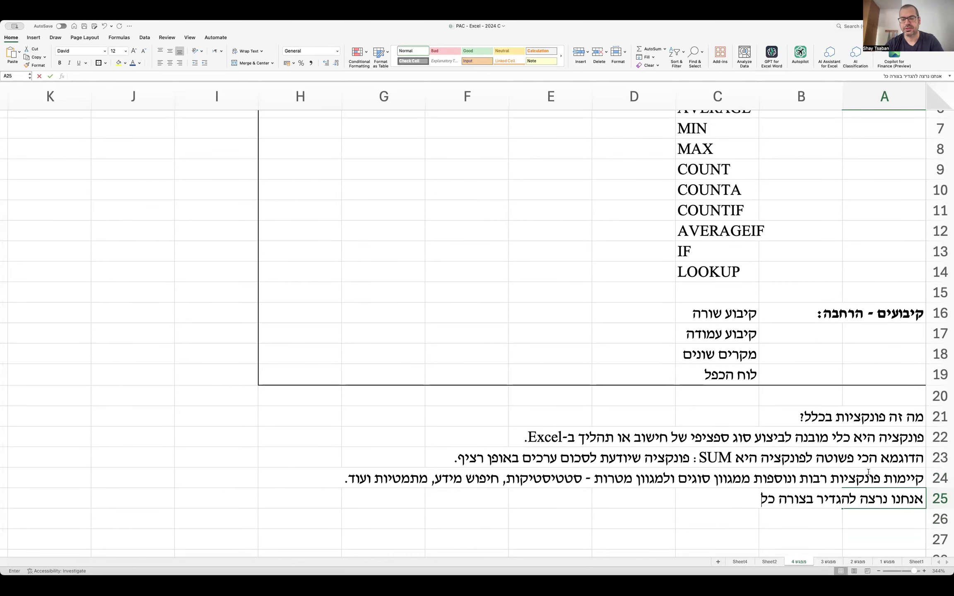
type("לית את המבנה של ה")
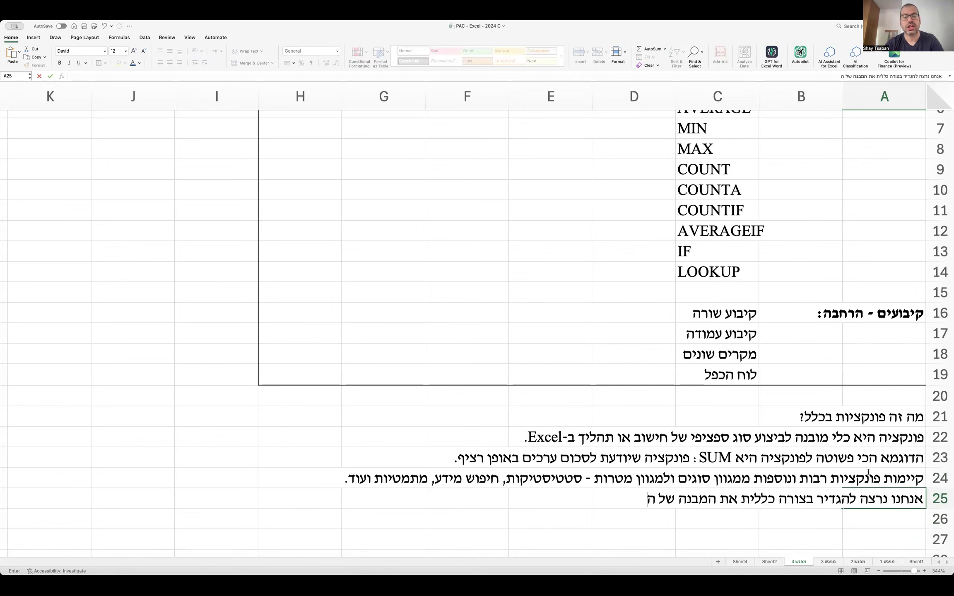
type("פונקציה, את אופן כתי")
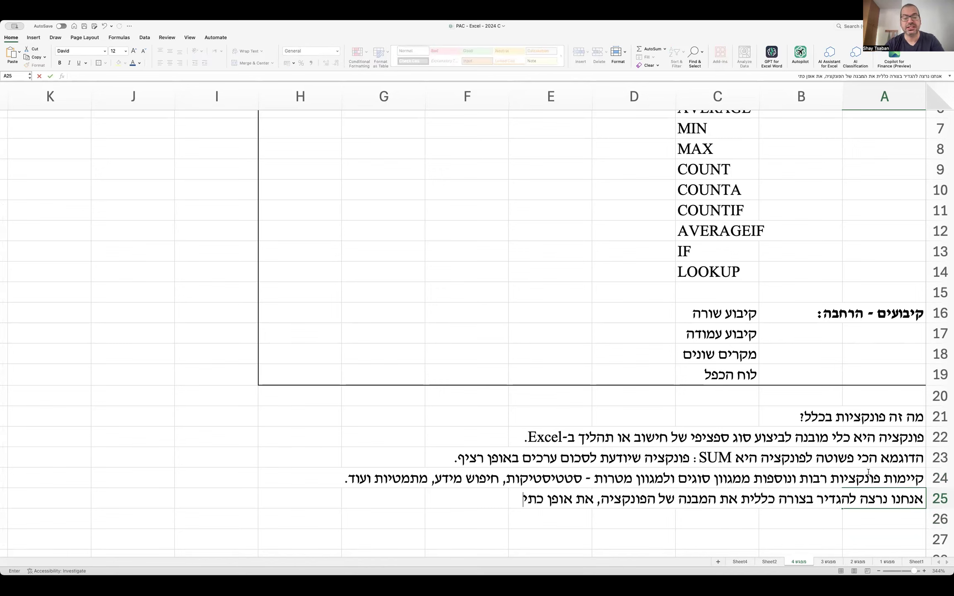
type("בתה (תחביר - Syt")
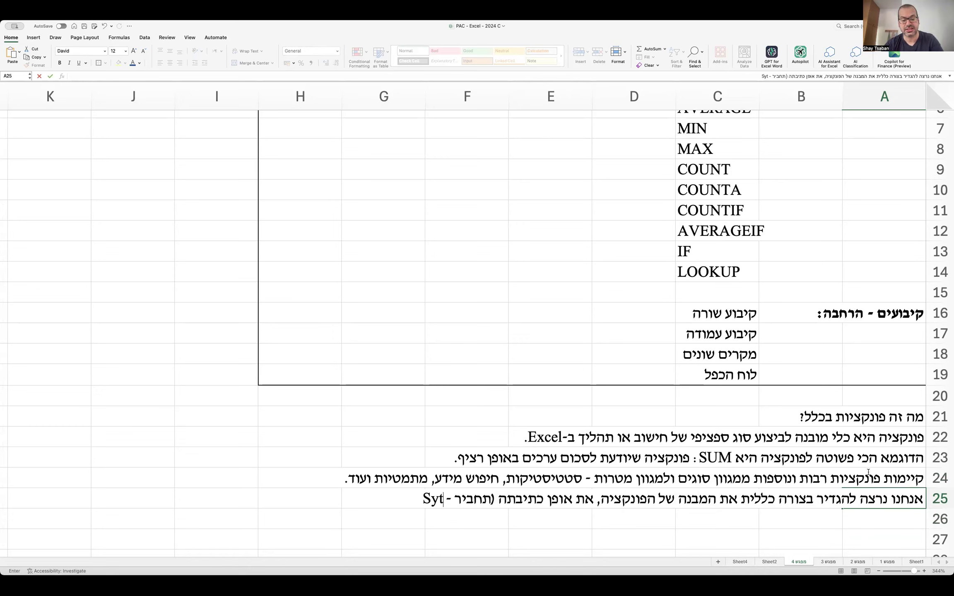
key("BackSpace")
type("ntax")
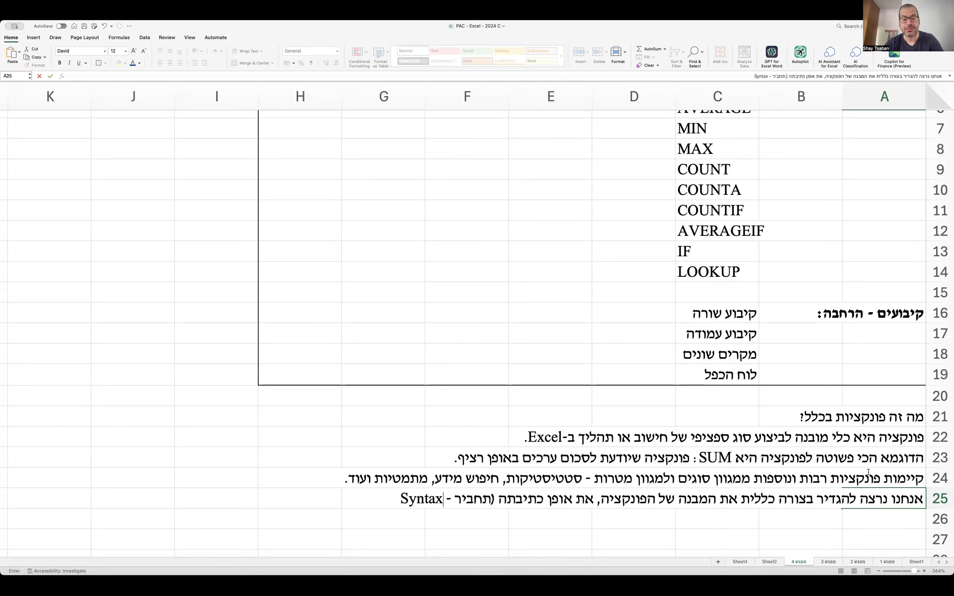
type(")")
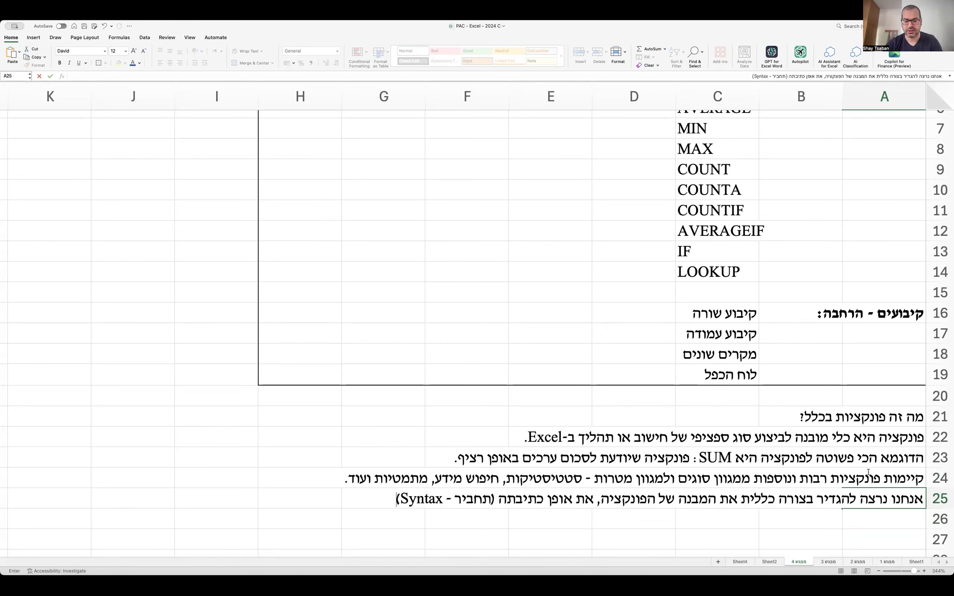
type(" כדי לדעת")
key("Return")
type("איך ליישם את הפונקציות עצמן")
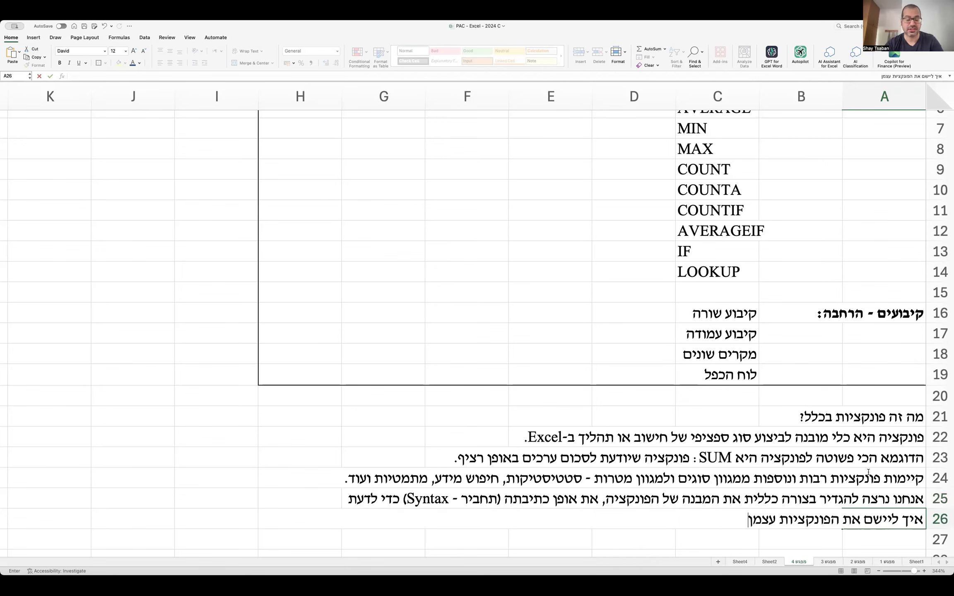
type(" אב")
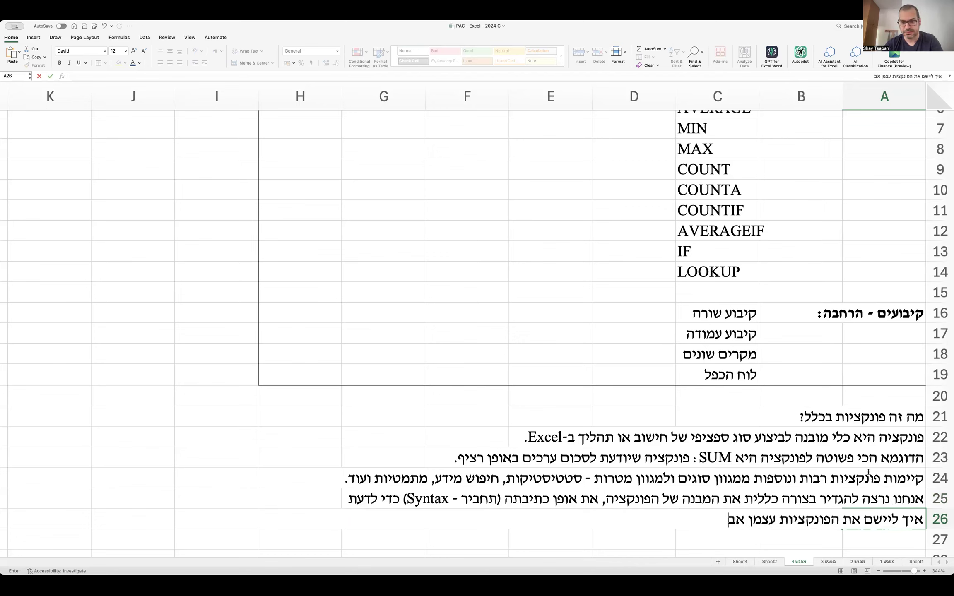
type("ל גם לקבל הבנה רחבה יותר אתשפ")
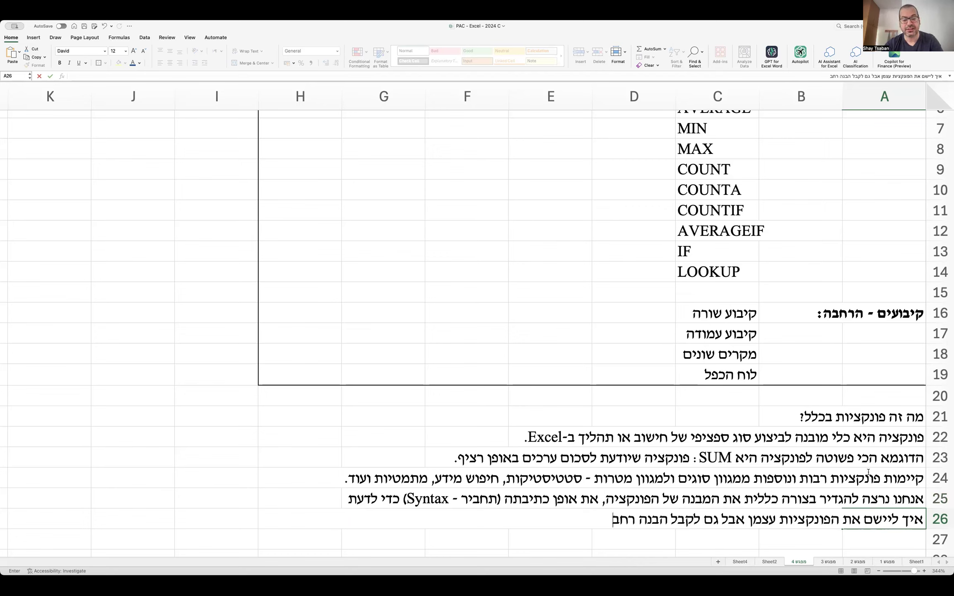
key("BackSpace")
key("BackSpace")
key("BackSpace")
key("BackSpace")
type("שתאפשר לנו ללמוד פ")
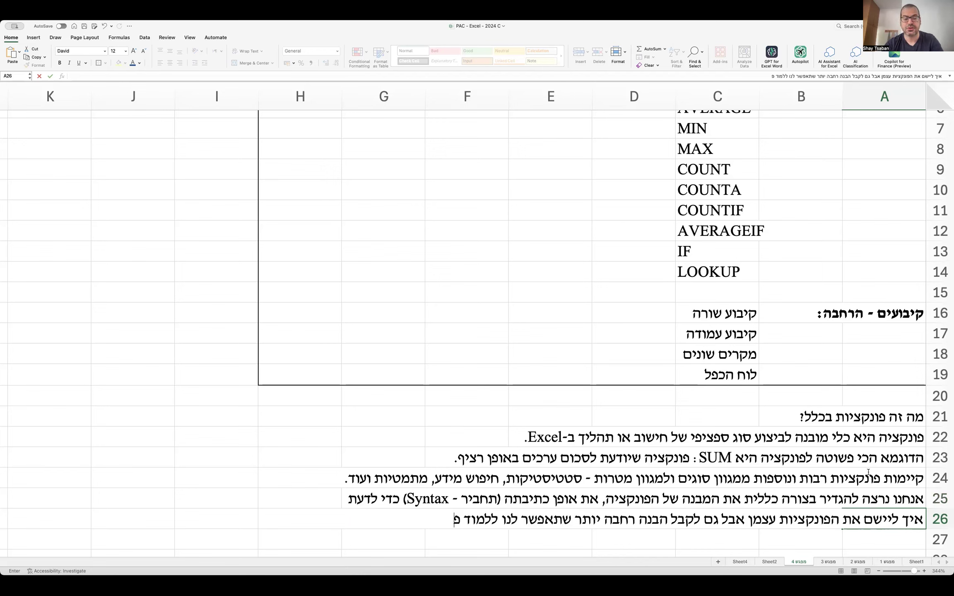
type("ונקציות נוספות.")
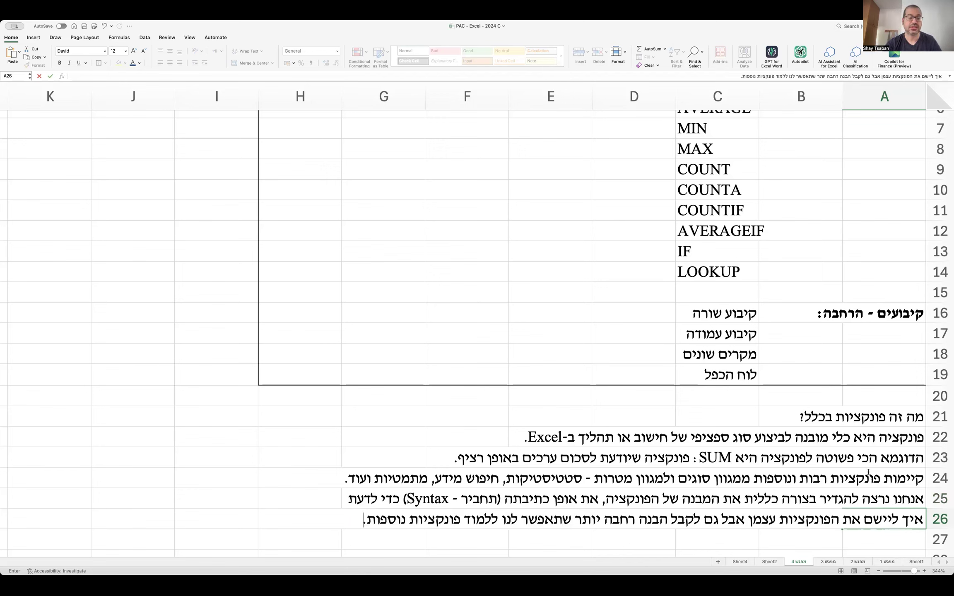
key("Return")
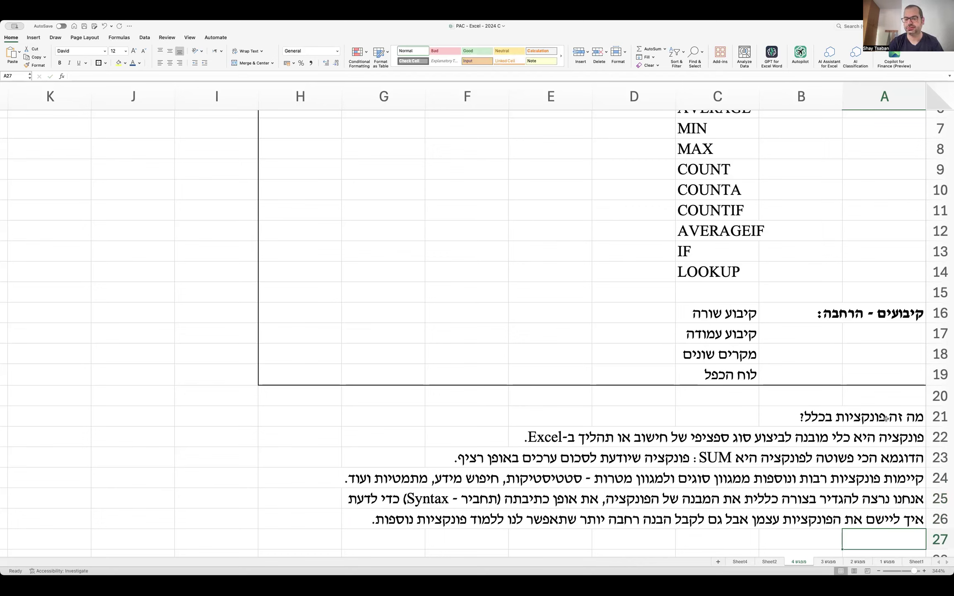
Put an outside border around the explanation block A21:H26.
left_click_drag(887, 419, 264, 522)
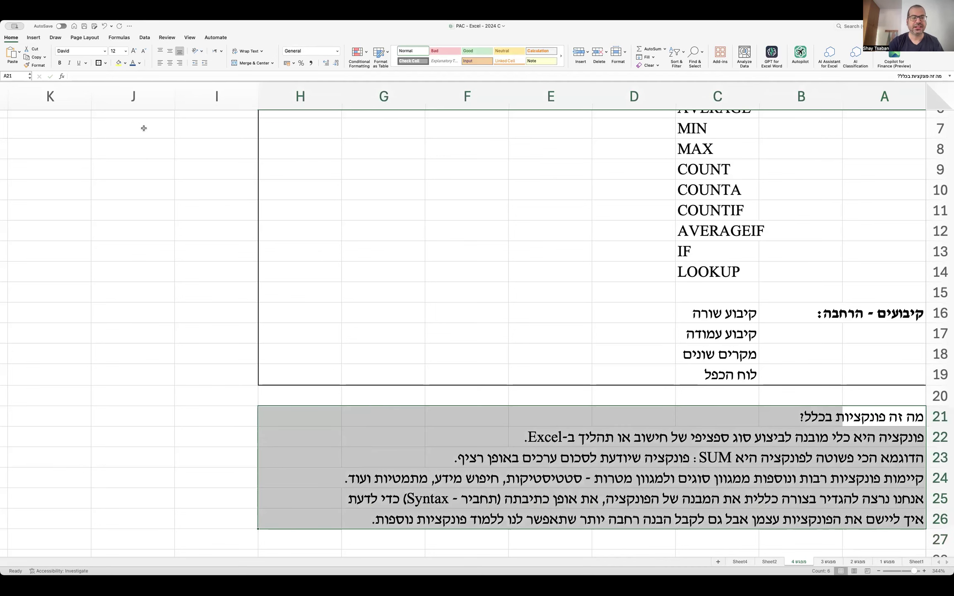
left_click(101, 63)
left_click(468, 327)
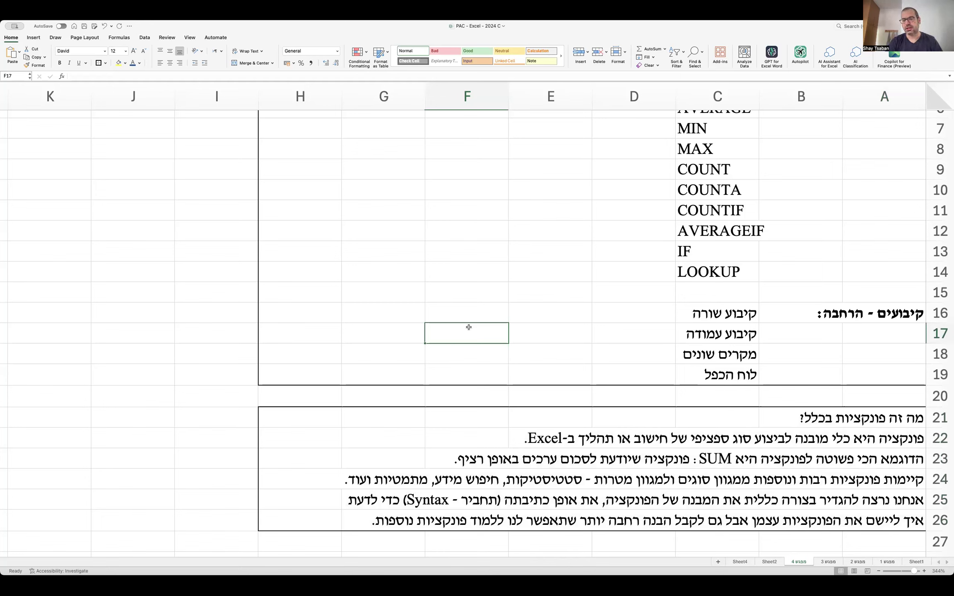
Make the row 21 question heading bold.
scroll(608, 338, "up", 3)
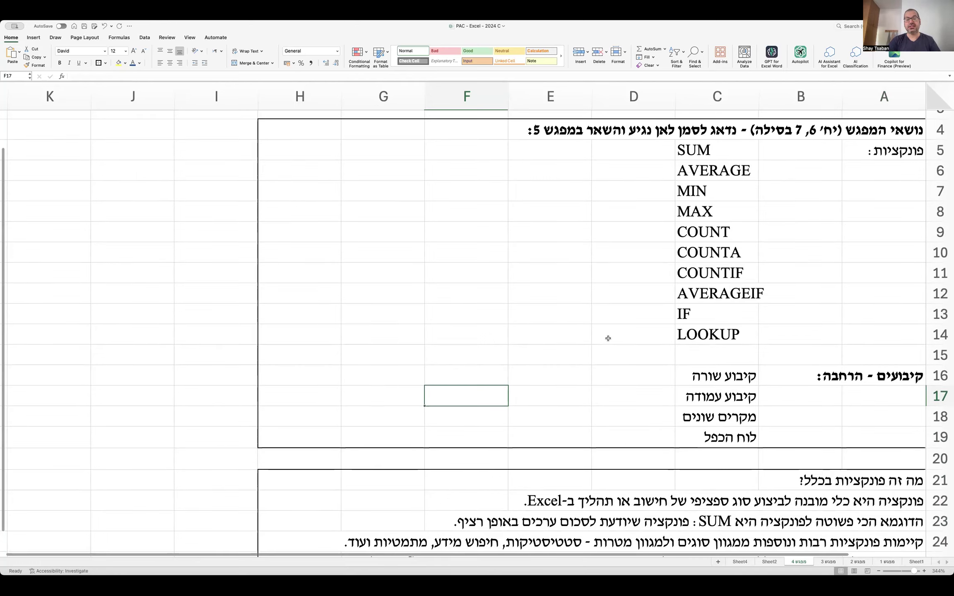
left_click(891, 442)
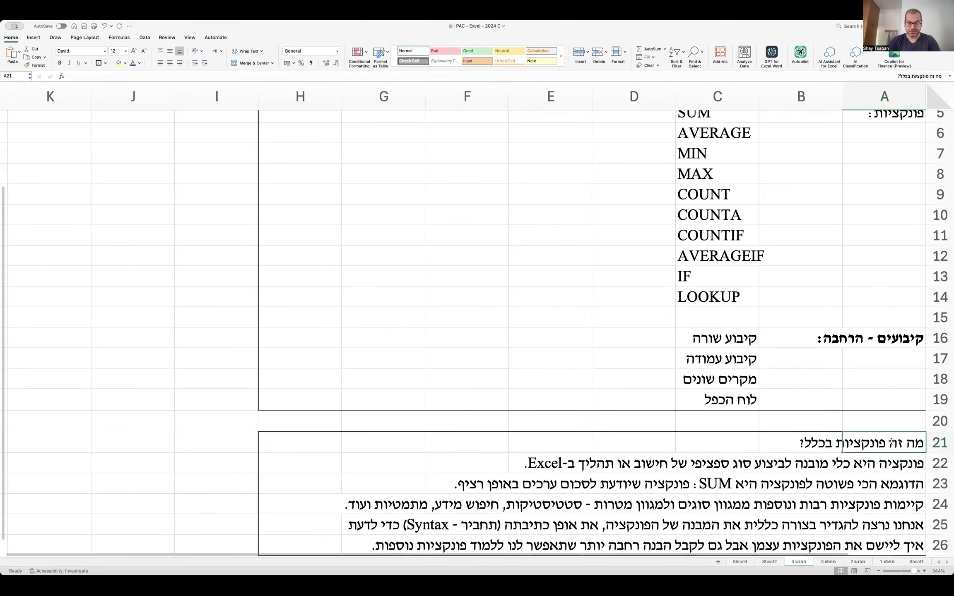
key("super+b")
scroll(892, 442, "down", 5)
Enter the bold heading 'שאלה 1 - פונקציית SUM בסיסית' in A28.
left_click(891, 401)
type("שאלה 1 -")
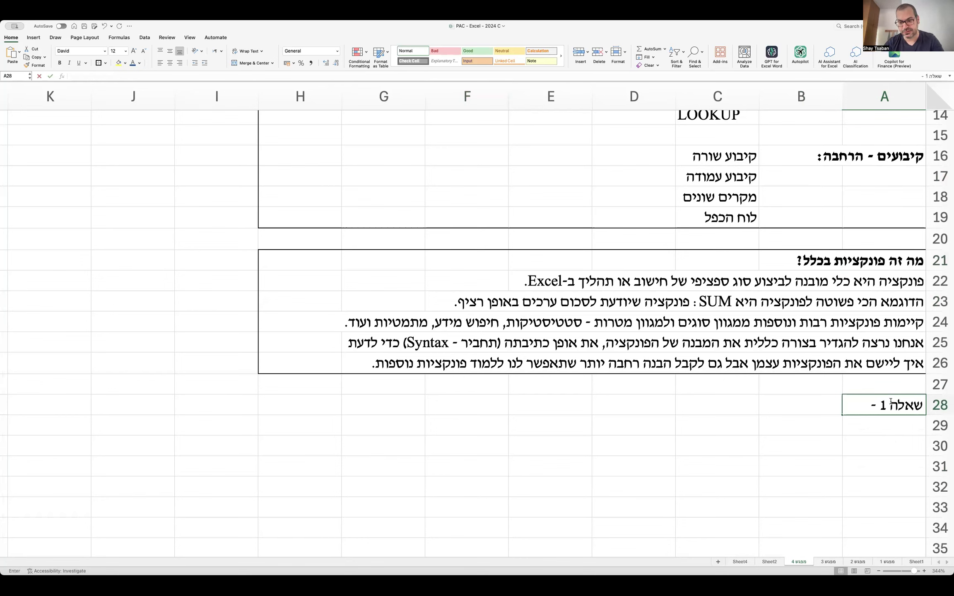
type(" פונקציית SUM")
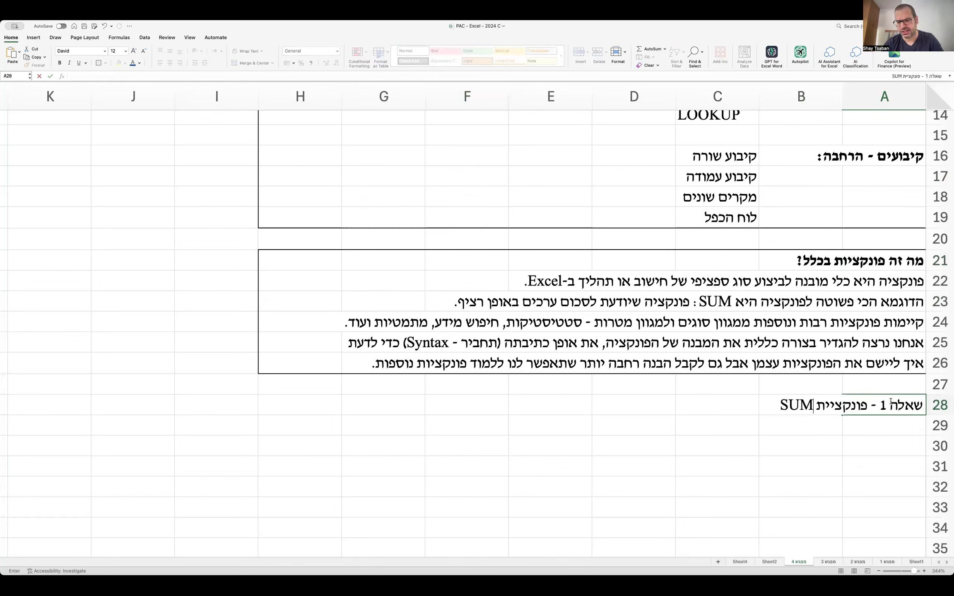
type(" בסיסית")
key("Return")
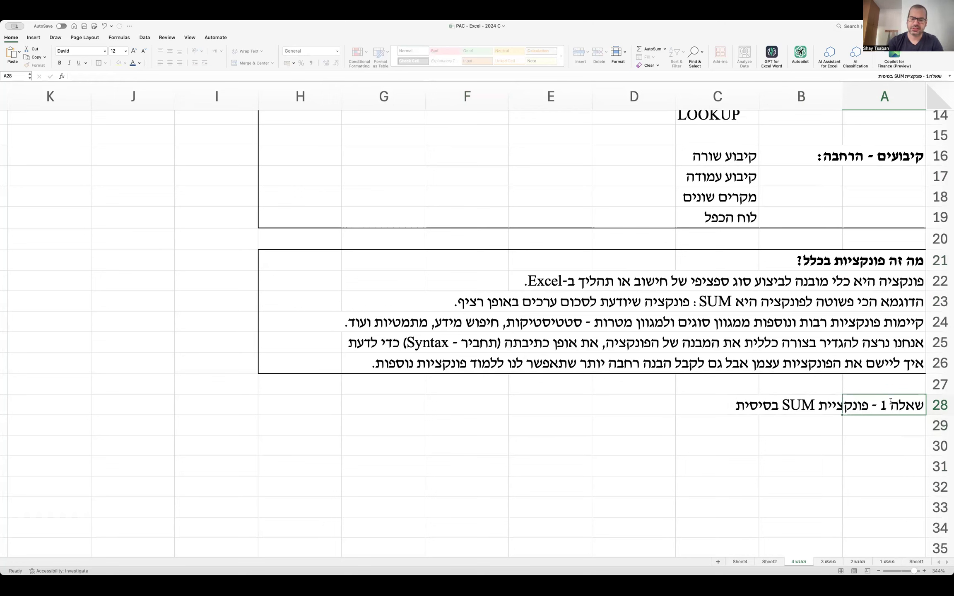
key("super+b")
Add the sentence introducing the subcontractor salary-cost report in row 30.
key("Down")
key("Down")
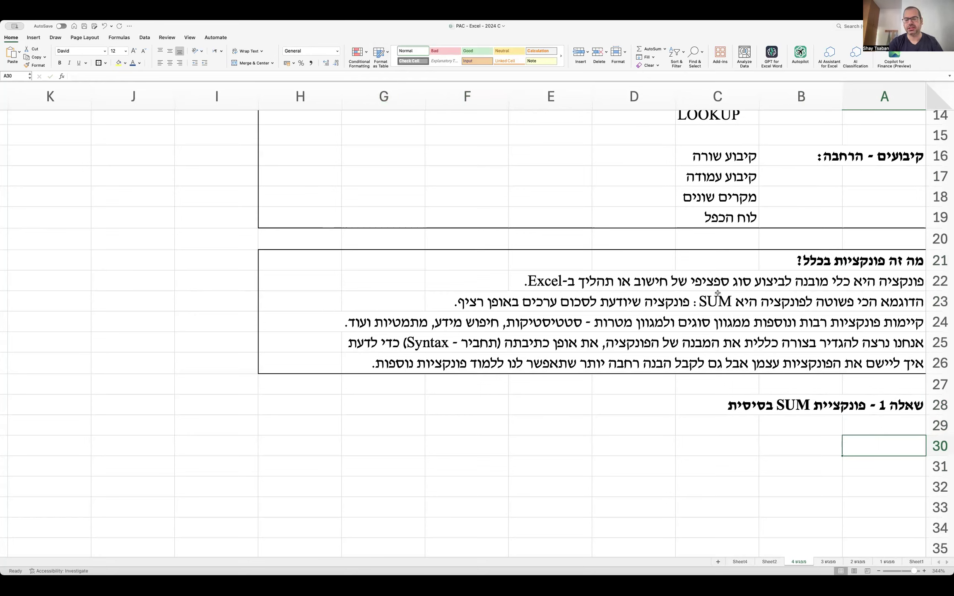
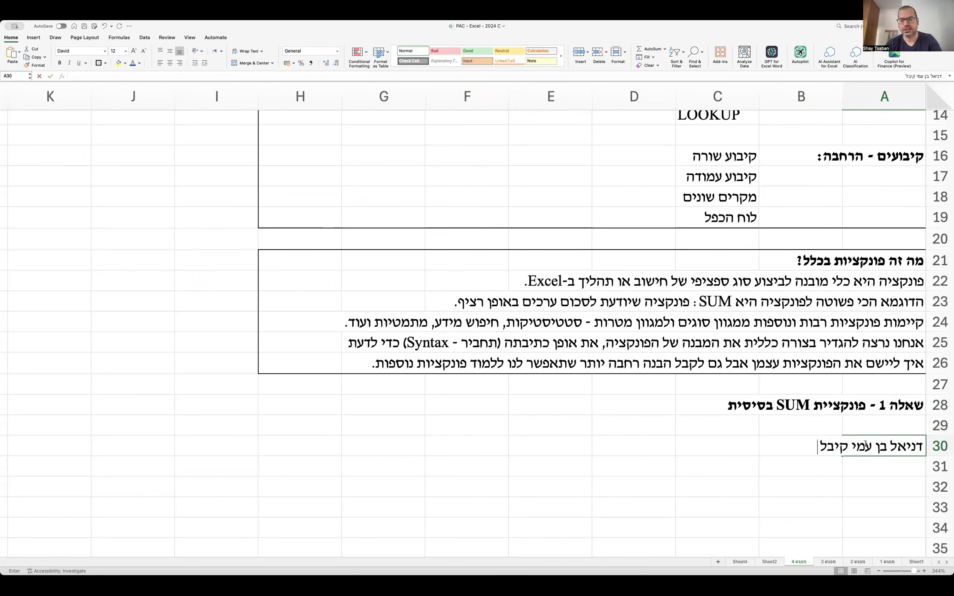
type(" את הדיווח הבא - לגבי עלויות שכר של קבלני משנה בחברה :")
key("Return")
key("Return")
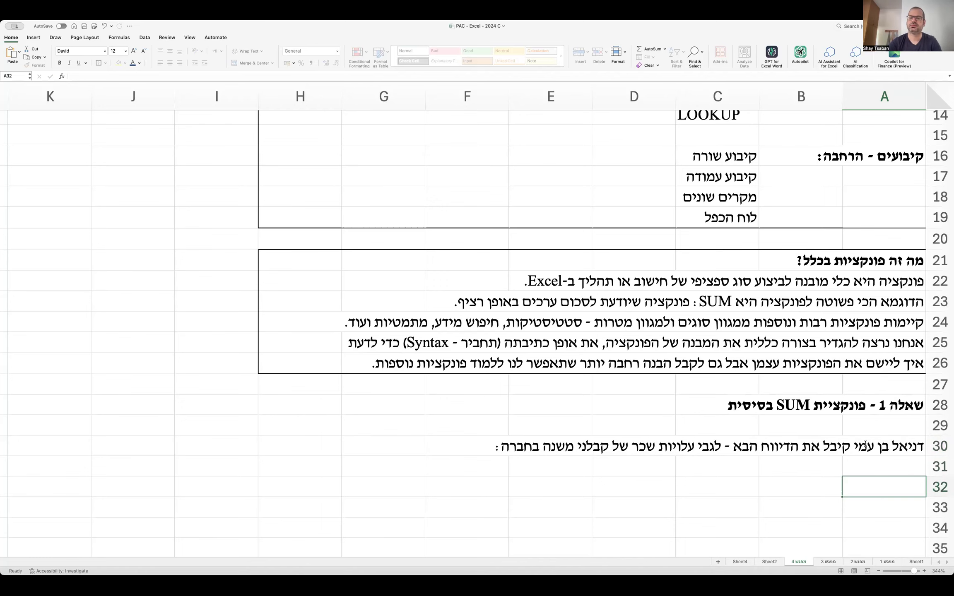
Add headers 'מס' קבלן' and 'עלות שכר' in B32:C32 and contractor numbers 4, 32, 28, 19.
scroll(865, 445, "down", 3)
left_click(806, 432)
type("מס' קבלן")
key("Tab")
type("עלות שכר")
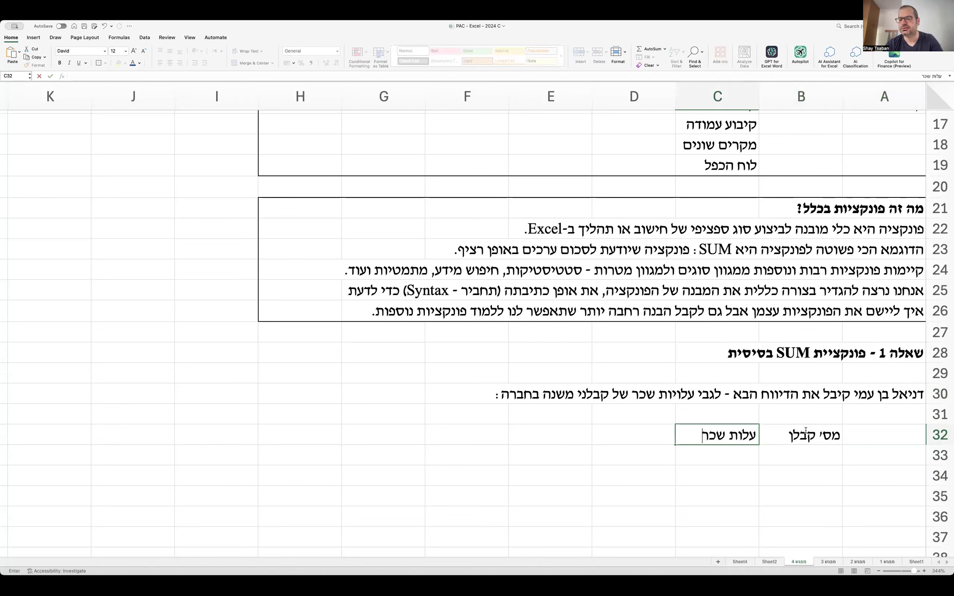
key("Return")
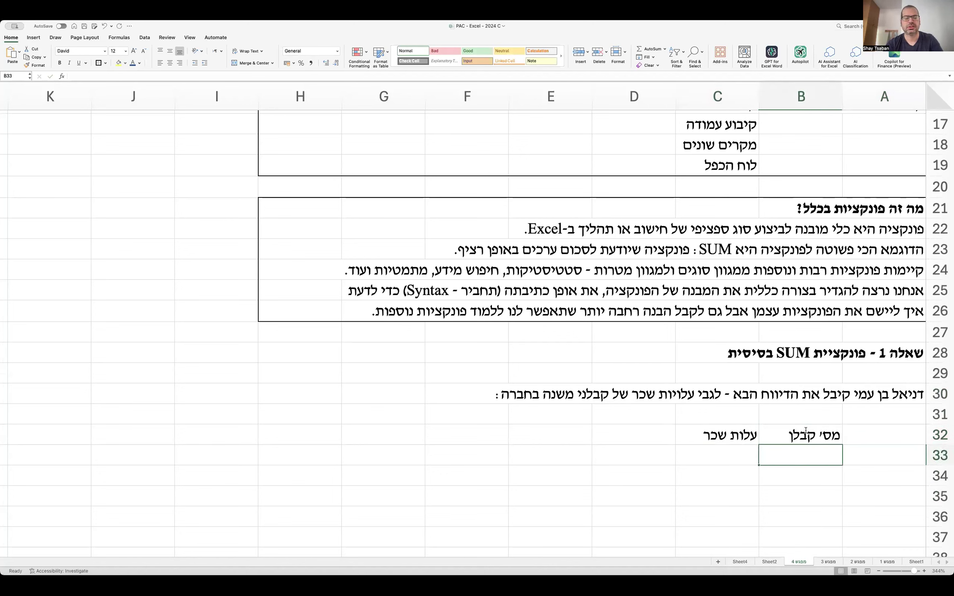
type("4")
key("Return")
type("32")
key("Return")
type("28")
key("Return")
type("19")
key("Return")
Enter salary costs 60000, 75000, 10000 and 12000 in C33:C36.
left_click(720, 446)
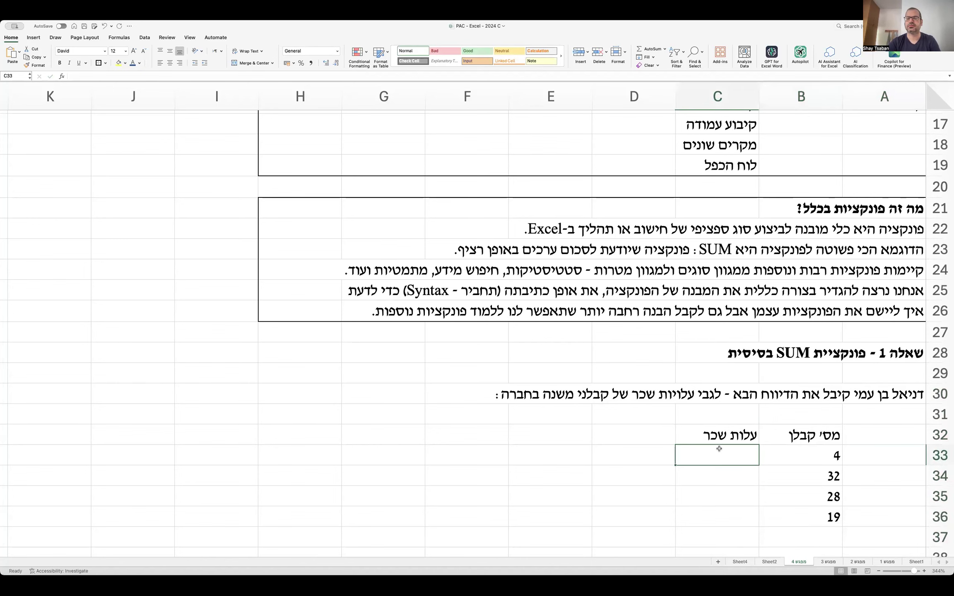
scroll(720, 447, "down", 1)
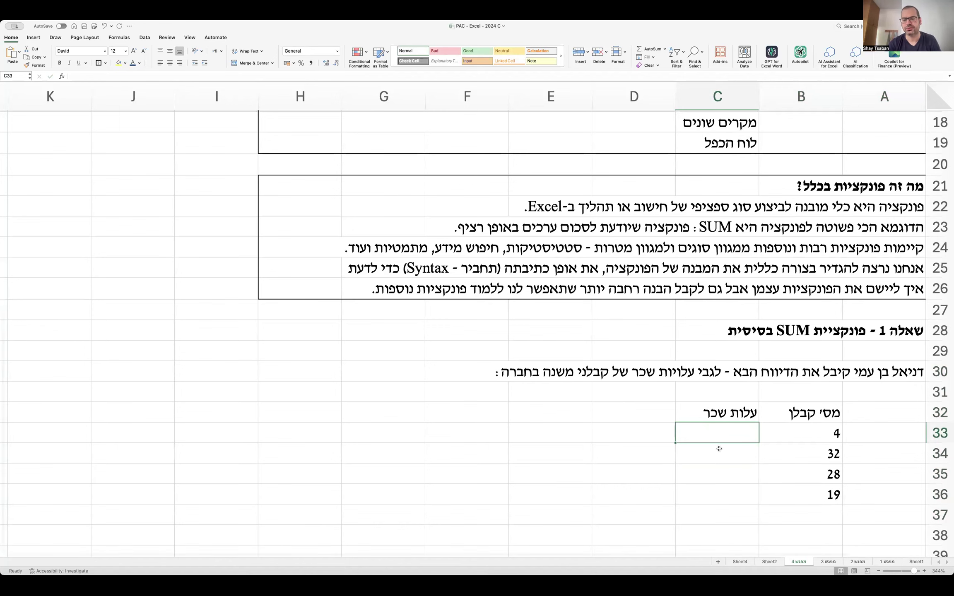
type("60000")
key("Return")
type("75000")
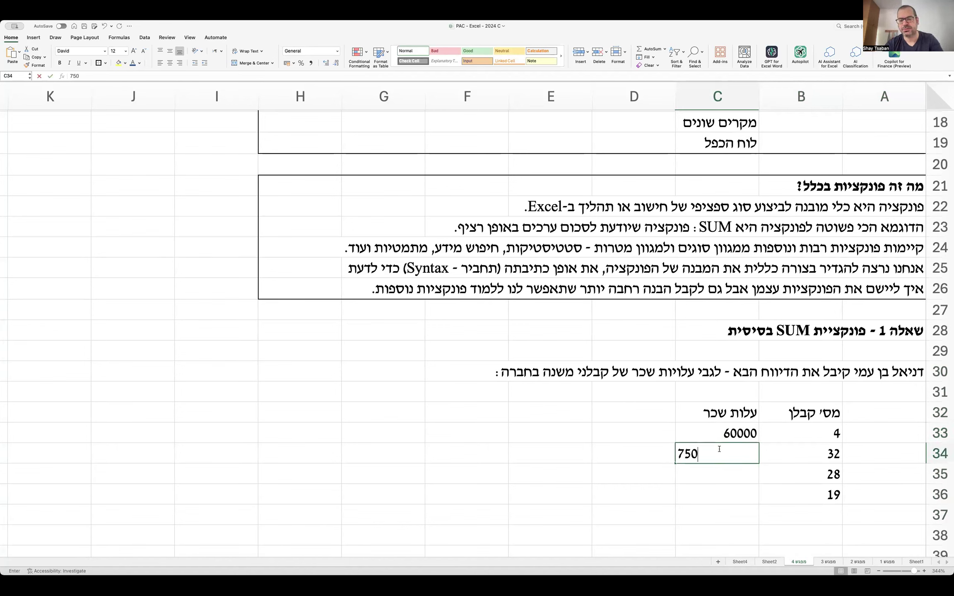
key("Return")
type("10000")
key("Return")
type("12000")
key("Return")
scroll(869, 505, "down", 2)
left_click(869, 504)
Type the A38 requirement: compute the contractors' average salary cost using SUM.
type("נדרש: ")
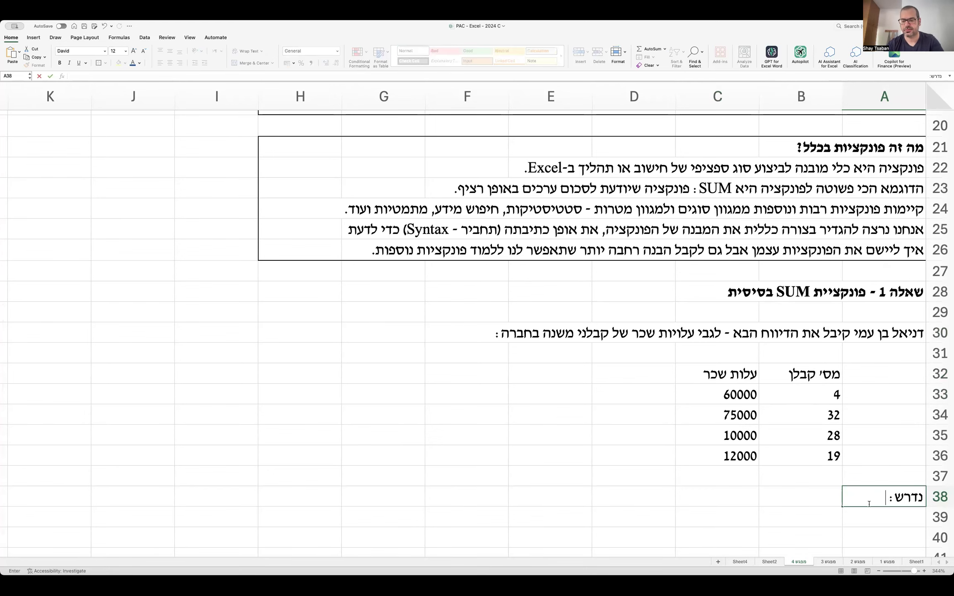
type("חשבו באמצעות פונקציית")
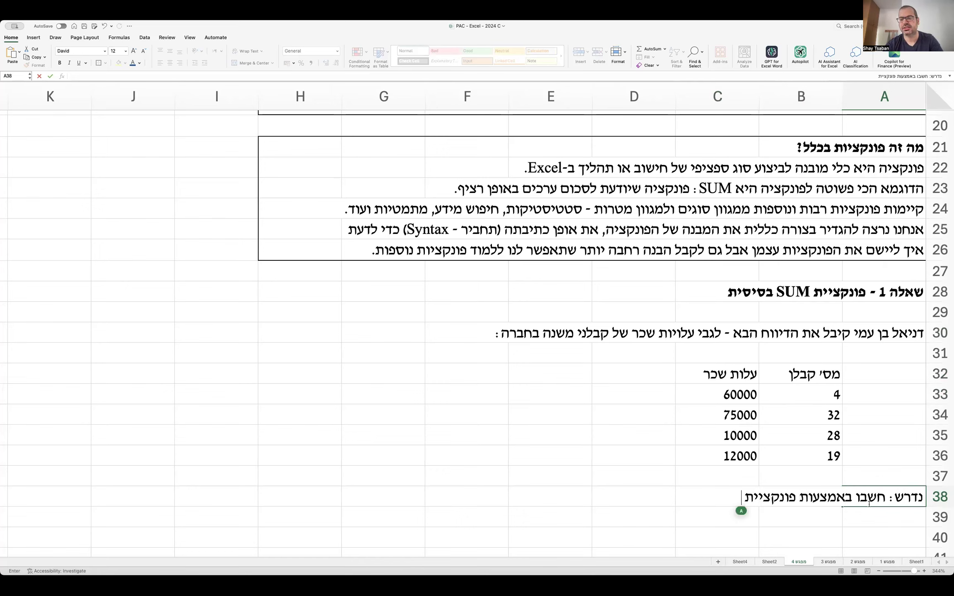
type(" SUM את ע")
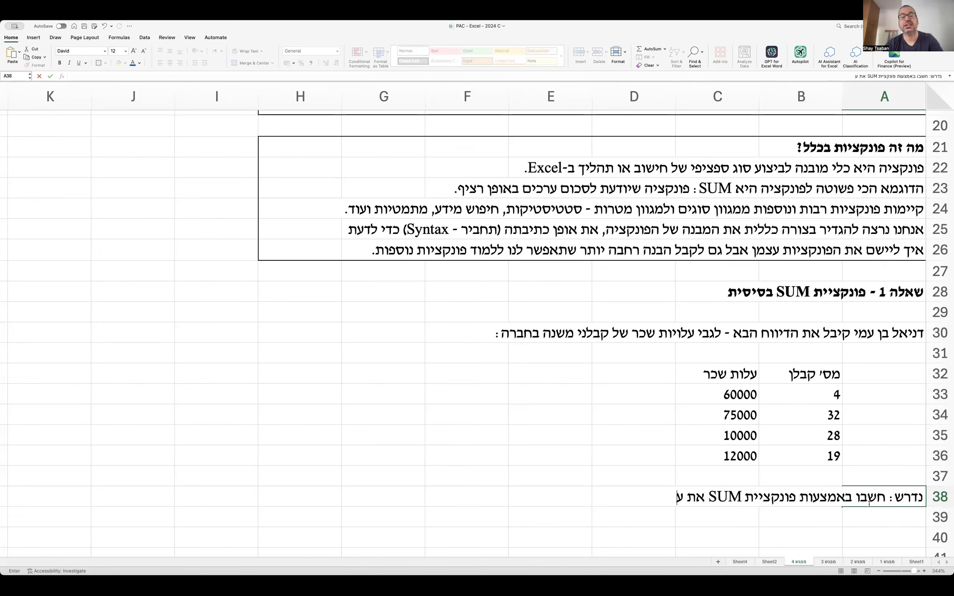
type("לות השכר של הקב")
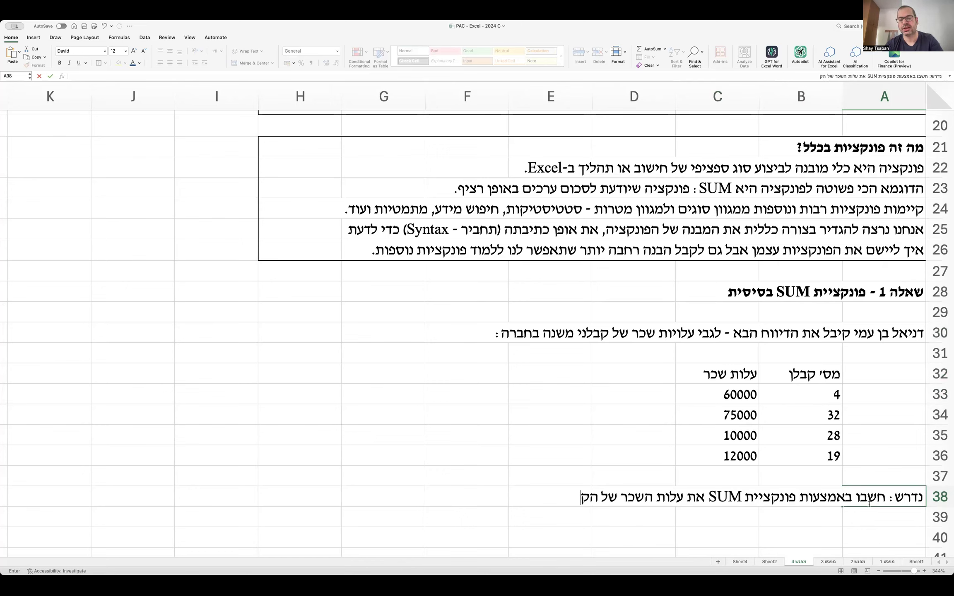
key("BackSpace")
key("BackSpace")
key("BackSpace")
key("BackSpace")
key("BackSpace")
key("BackSpace")
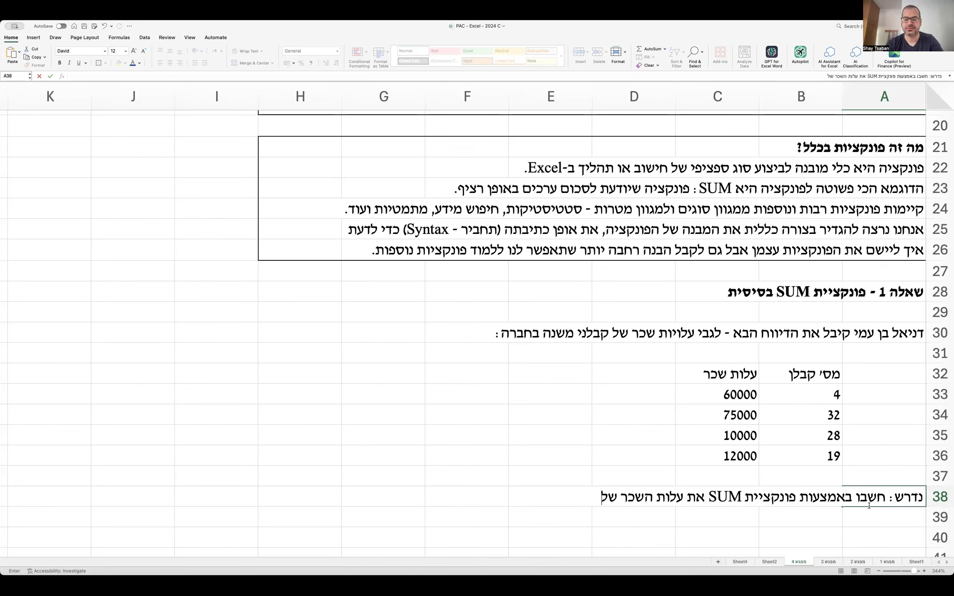
type("הממוצעת של הקבלנים.")
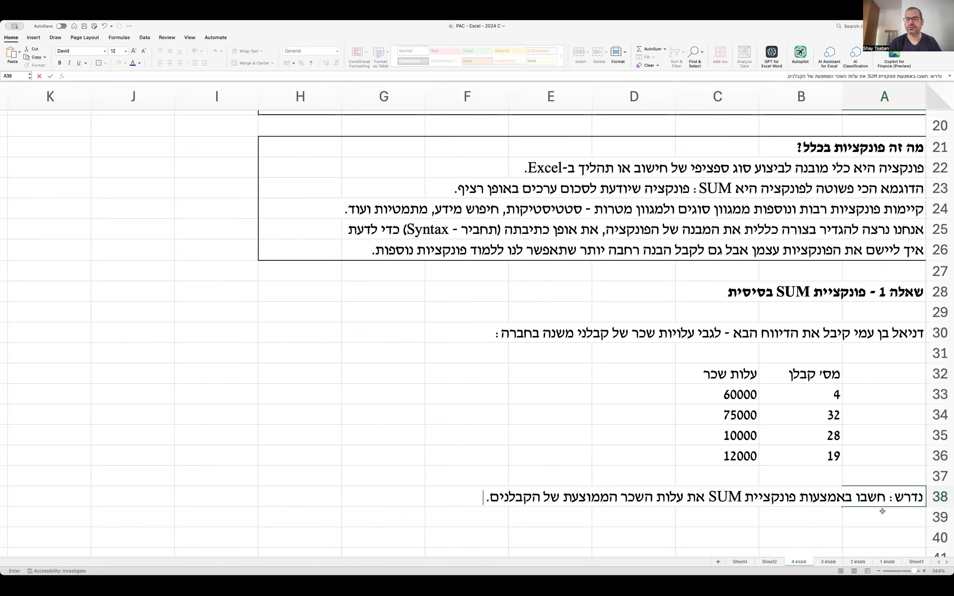
left_click(882, 513)
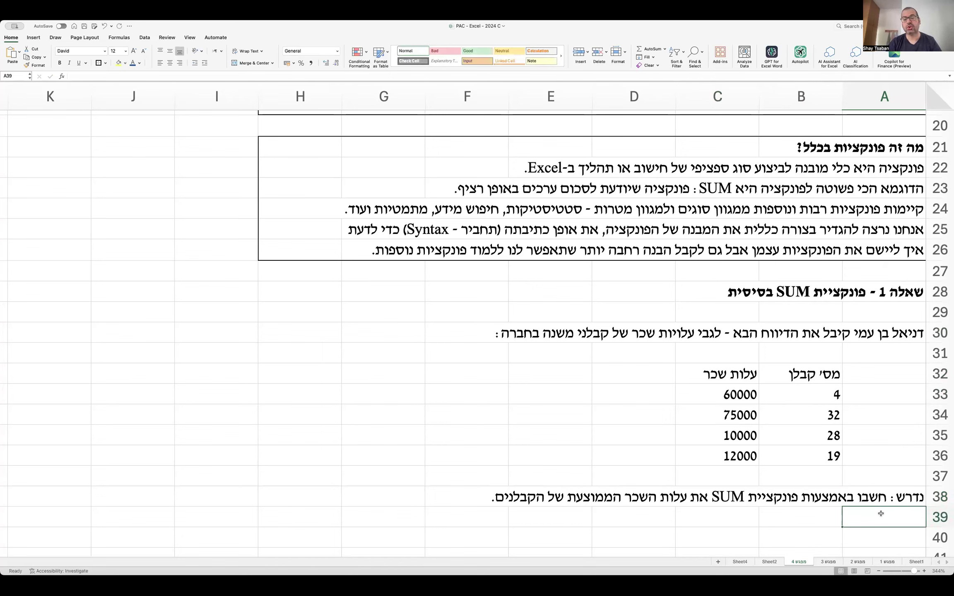
Move the sentence after 'נדרש:' into A39, prefixed as item 'א.'.
double_click(882, 498)
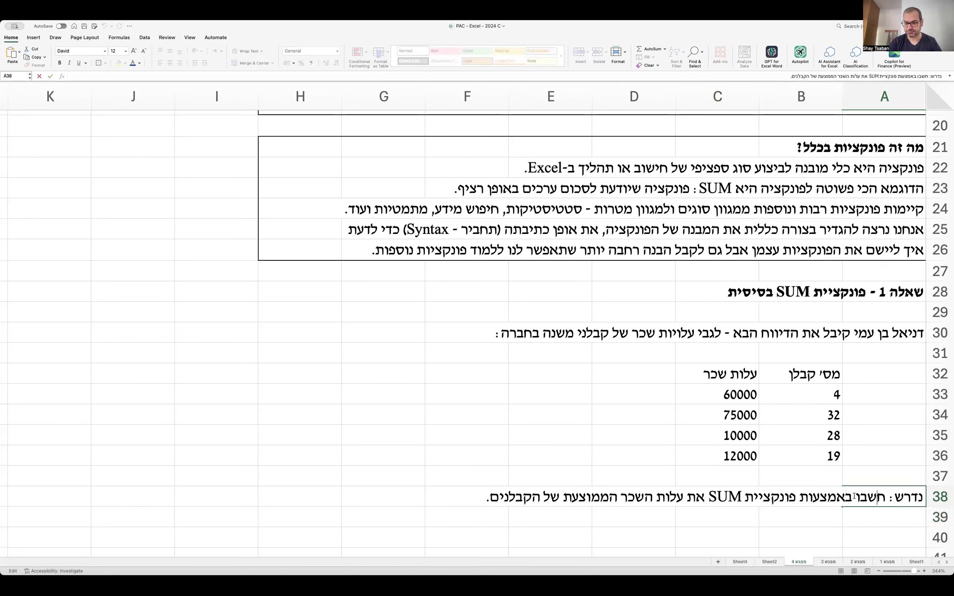
key("shift+End")
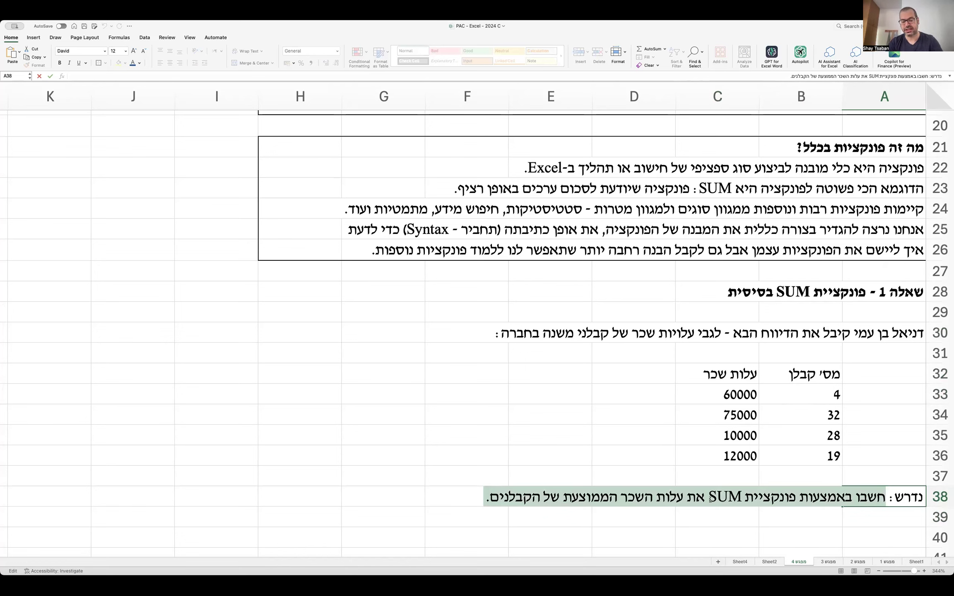
key("super+x")
left_click(876, 513)
key("super+v")
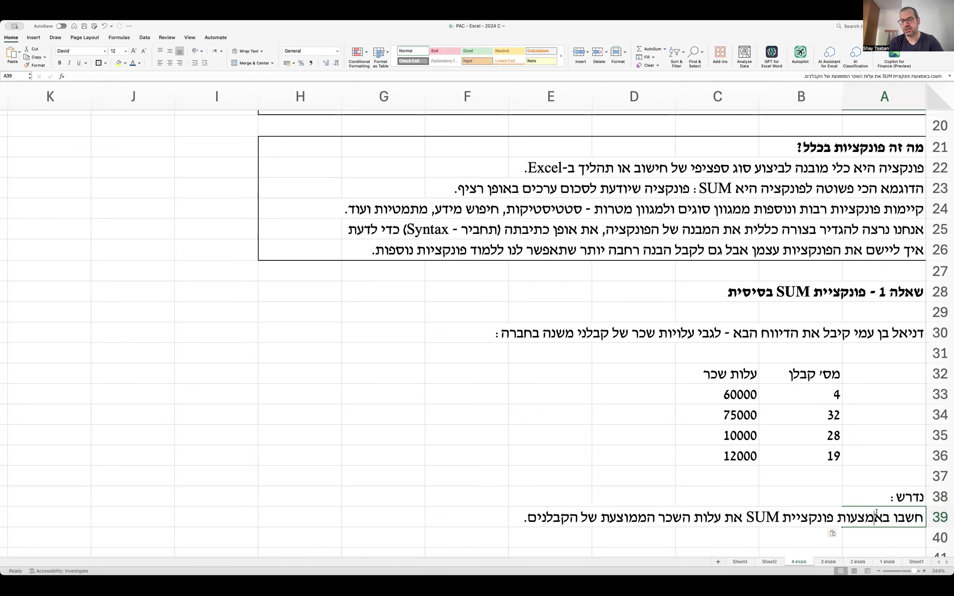
double_click(877, 514)
type("א.")
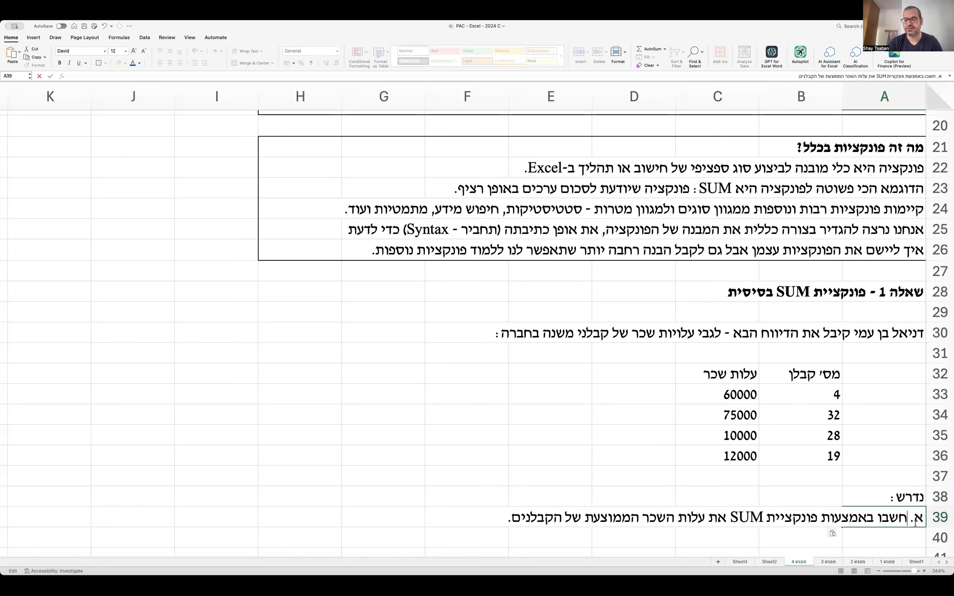
Add item 'ב. מהו השכר הממוצע בחברה.' in A40.
left_click(901, 536)
type("ב. מהו")
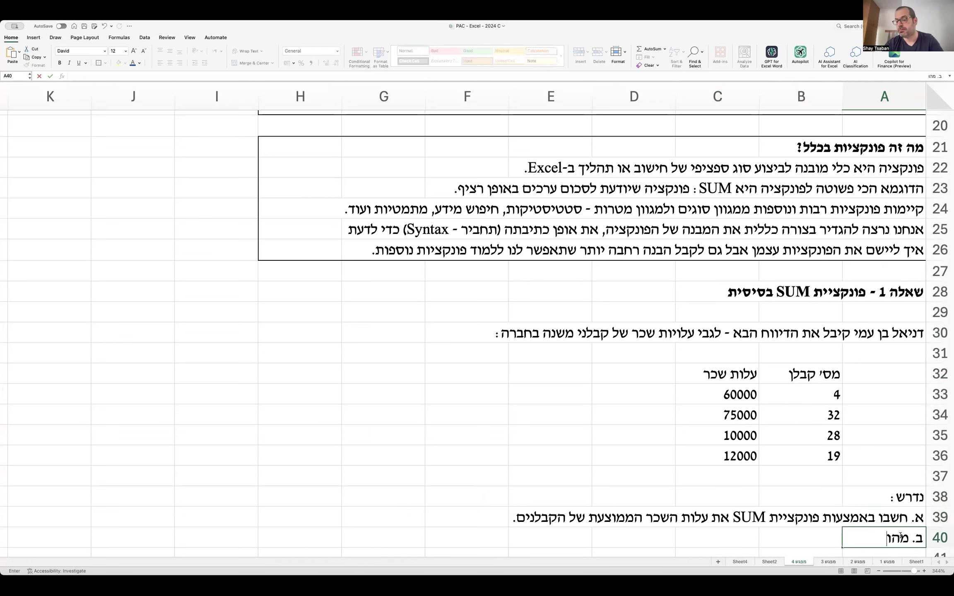
type(" השכר הממוצע")
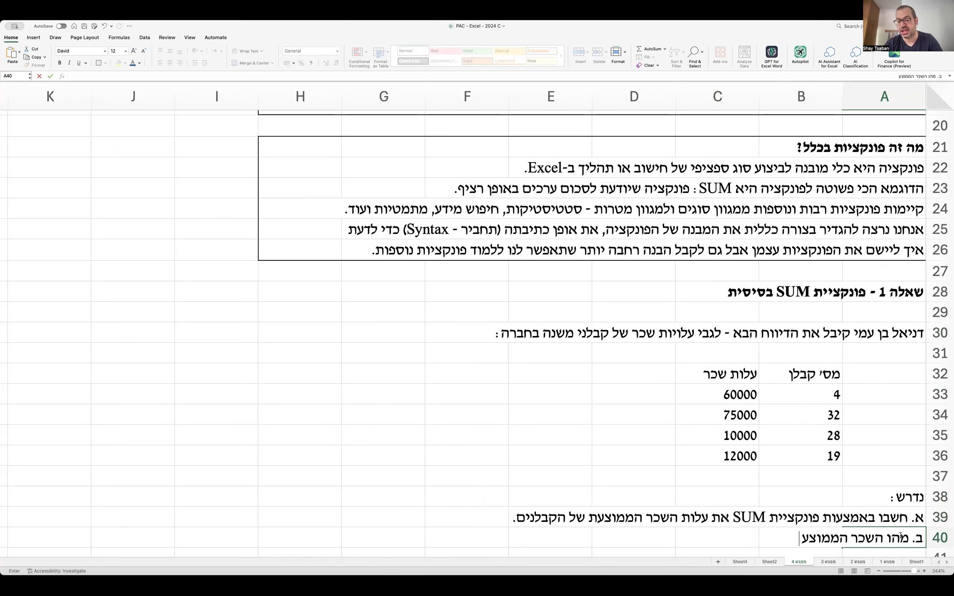
type(" בחברה.")
key("Return")
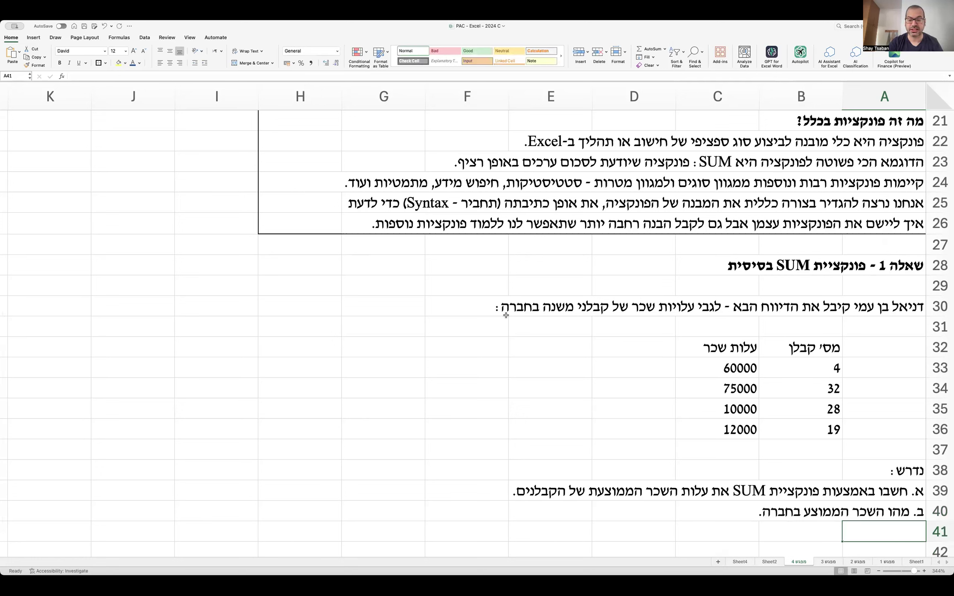
Add task ג in A41: find the highest salary with a suitable function.
scroll(505, 316, "down", 1)
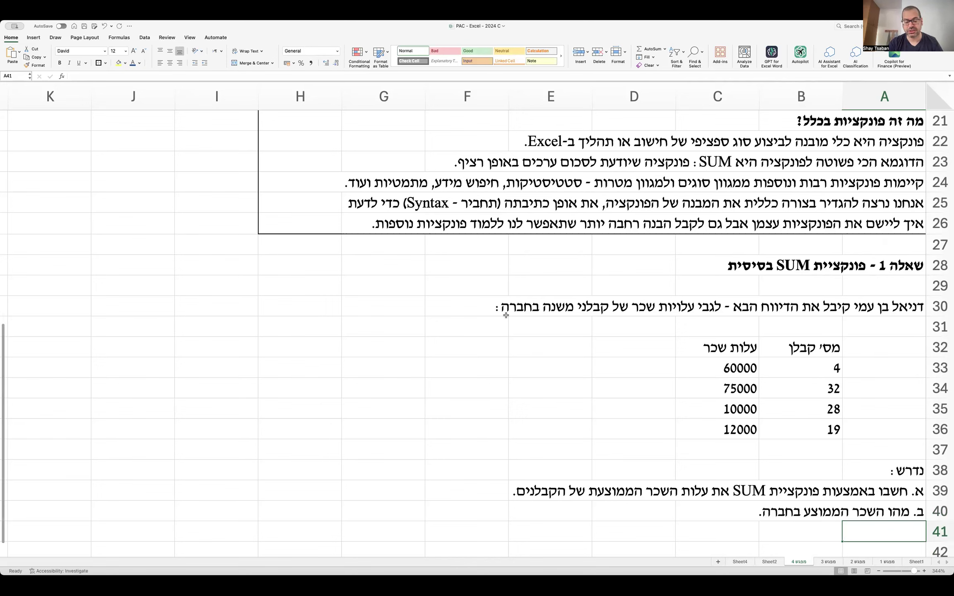
type("ג. ב")
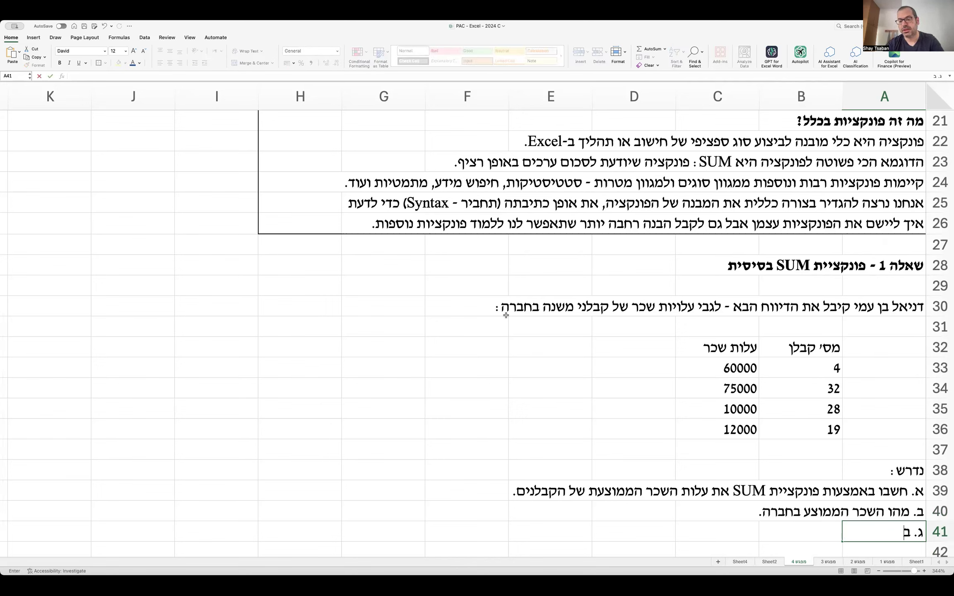
type("אמצעות פונקציה מ")
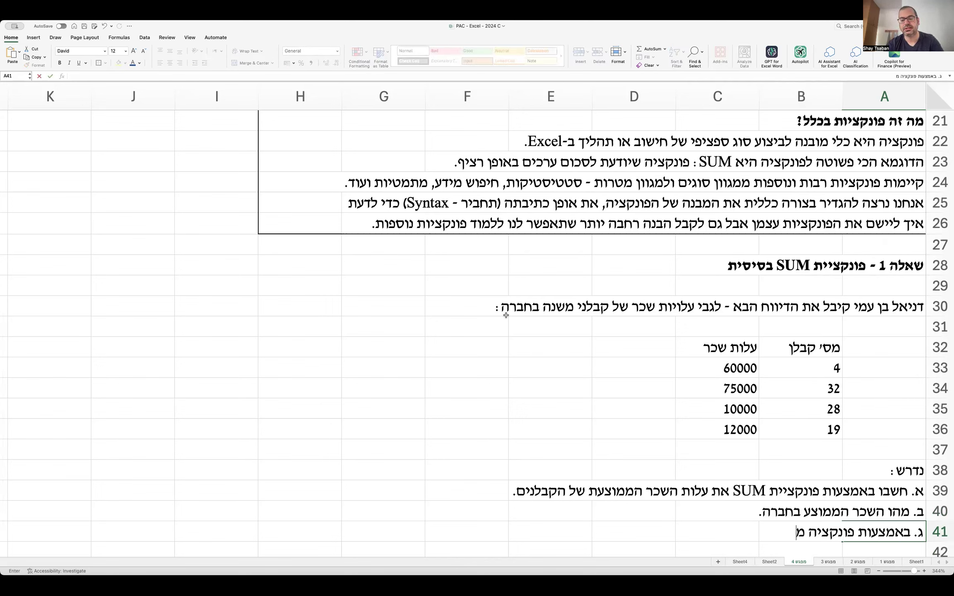
type("תאימה, מצאו את השכר הגבוה ביותר.")
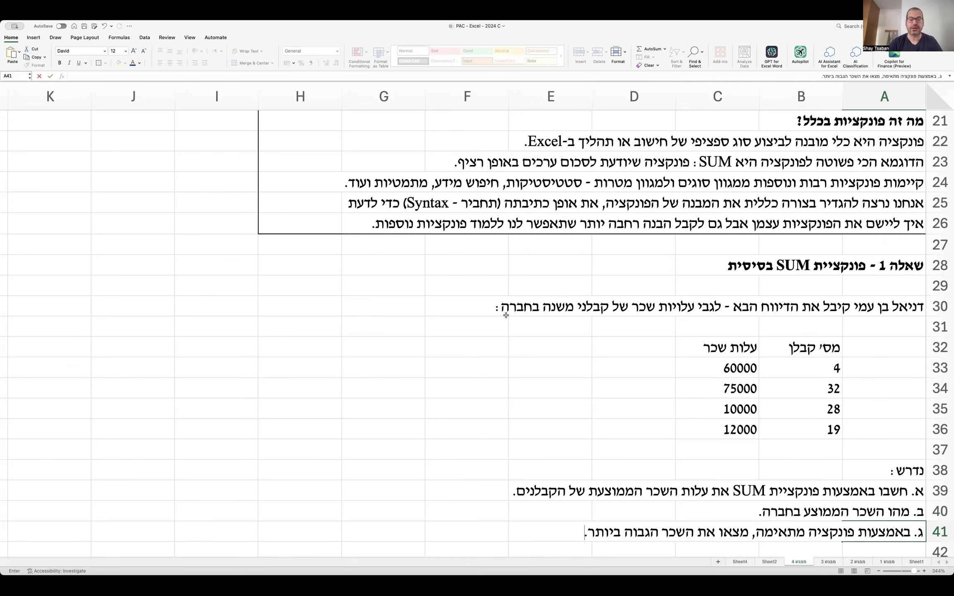
key("Return")
Add task ד in A42: find the lowest salary with a suitable function.
type("ד")
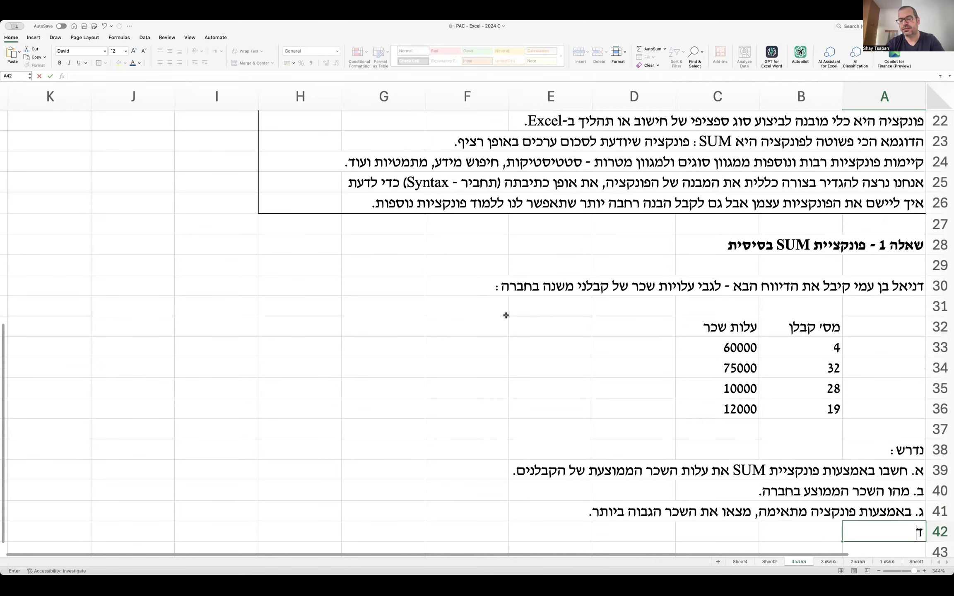
type(". באמצעות פונקציה מתאי")
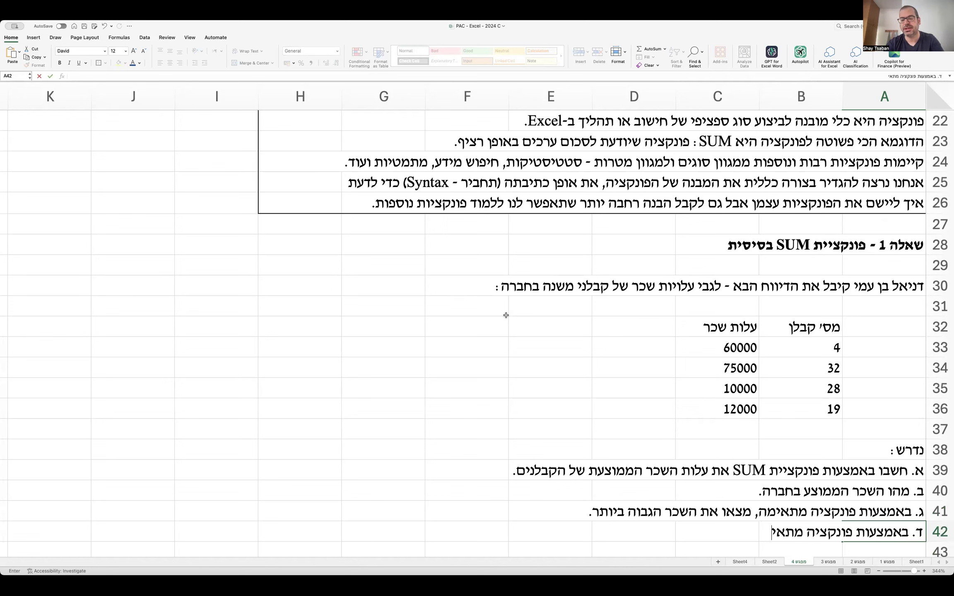
type("מה, מצאו את השכר")
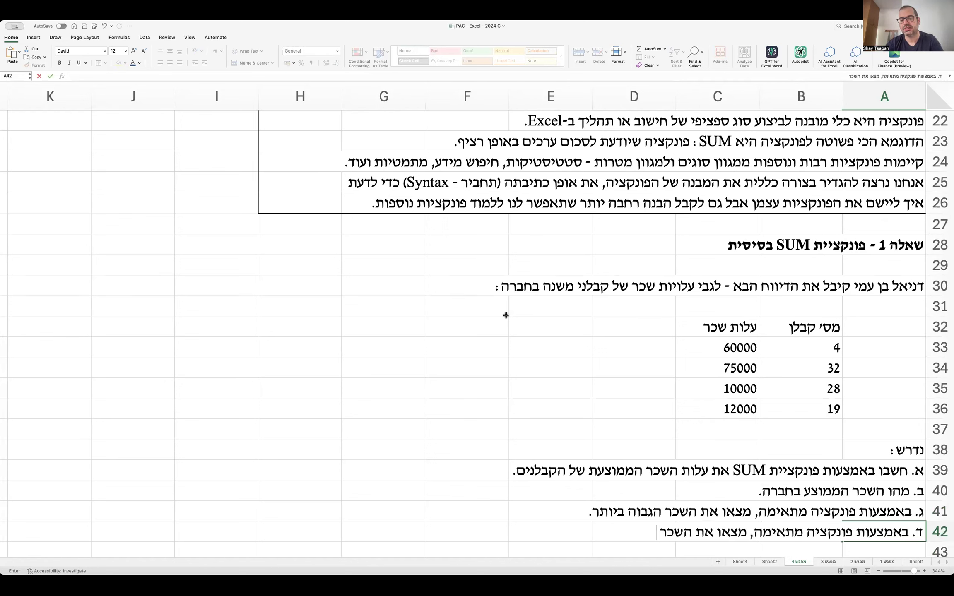
type(" הנמוך ביותר.")
key("Return")
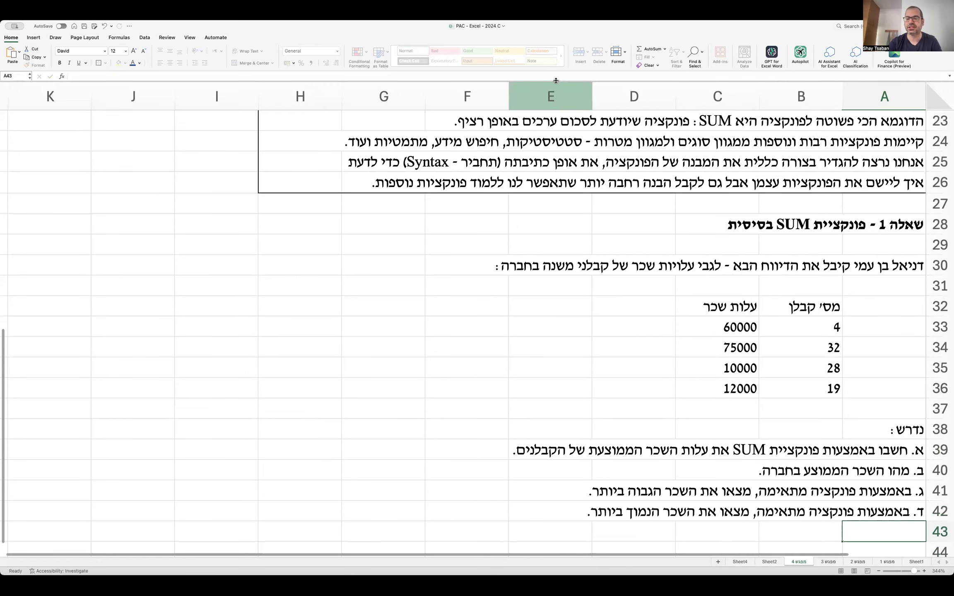
double_click(905, 224)
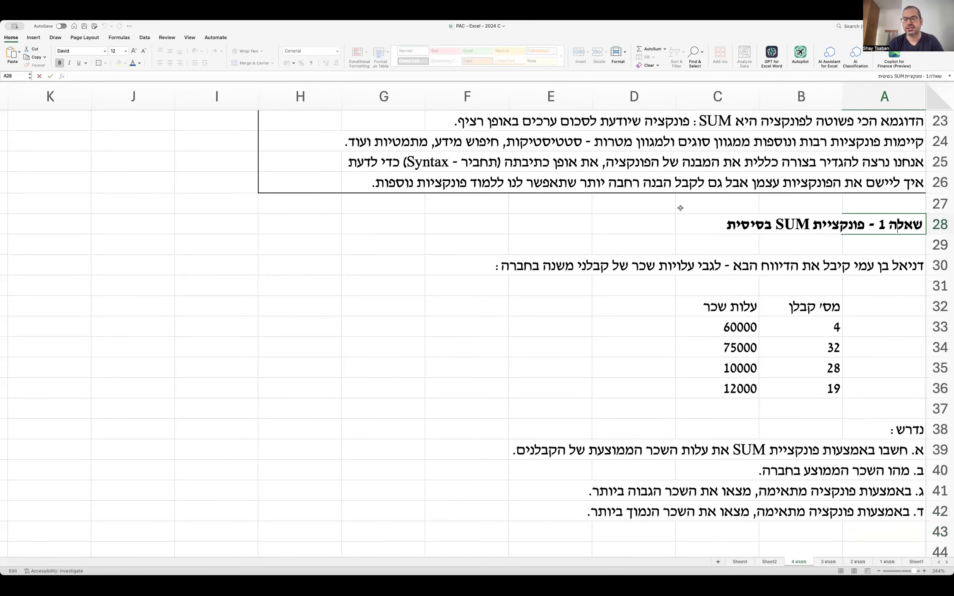
Append 'ופונקציות אחרות' to the Question 1 title in A28.
type("ופונקציות אחרות")
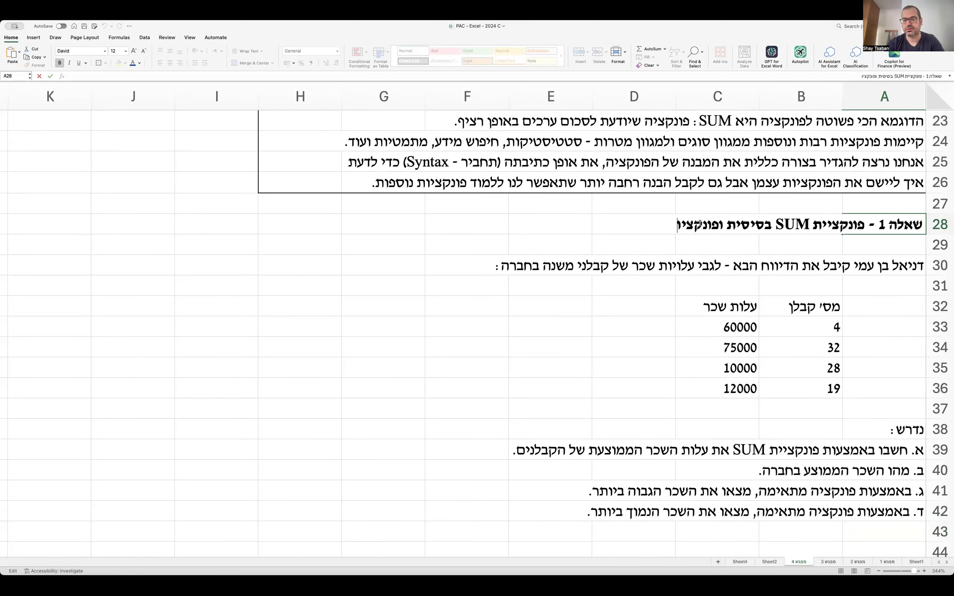
key("Return")
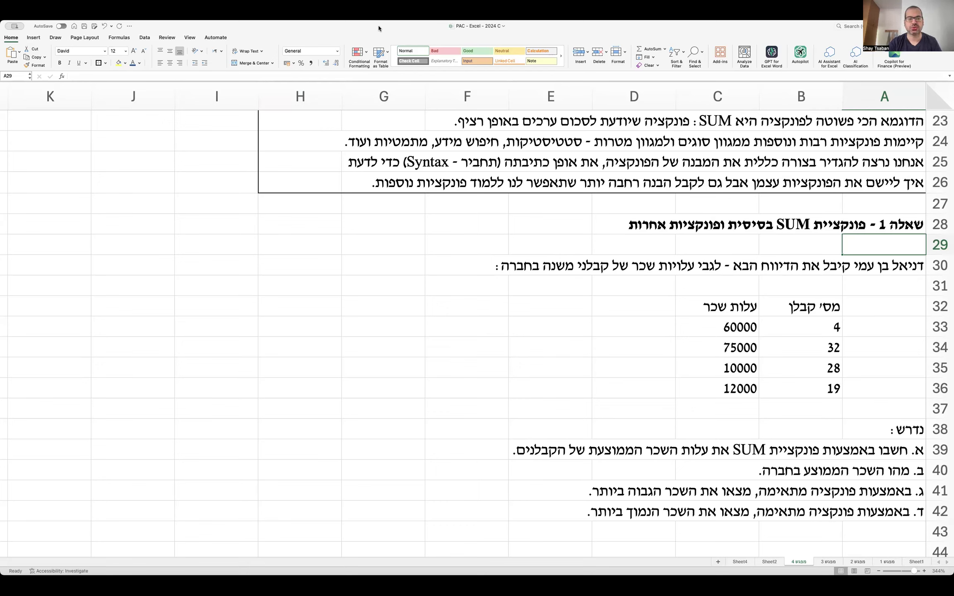
scroll(496, 231, "down", 4)
left_click(496, 231)
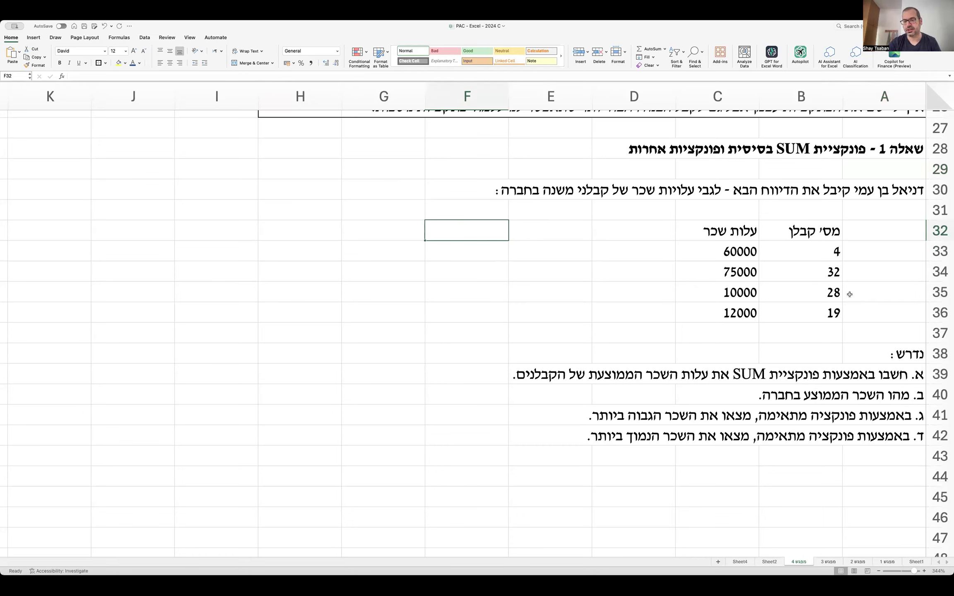
Enter the heading 'פתרון שאלה 1' in cell A44.
left_click(860, 473)
type("פתרון שאלה")
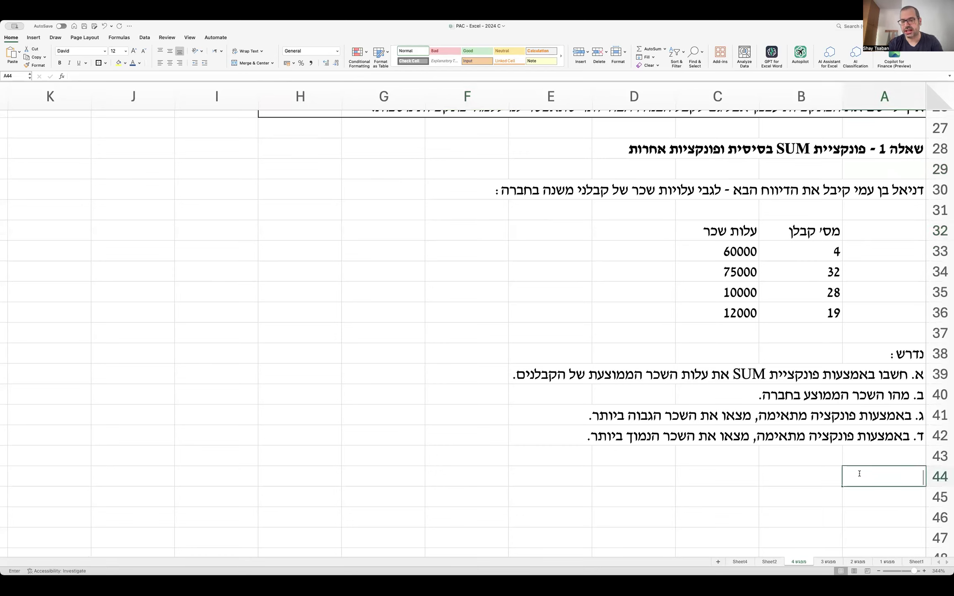
type(" 1")
key("Return")
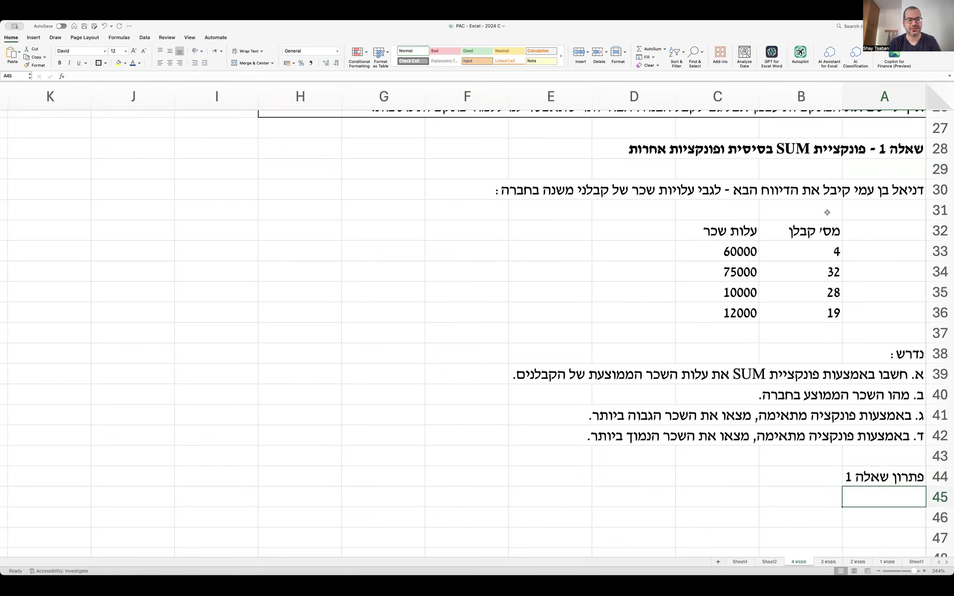
Copy the contractor wage table B32:C36 and paste it at B46, filling rows 46–50.
left_click_drag(803, 237, 734, 310)
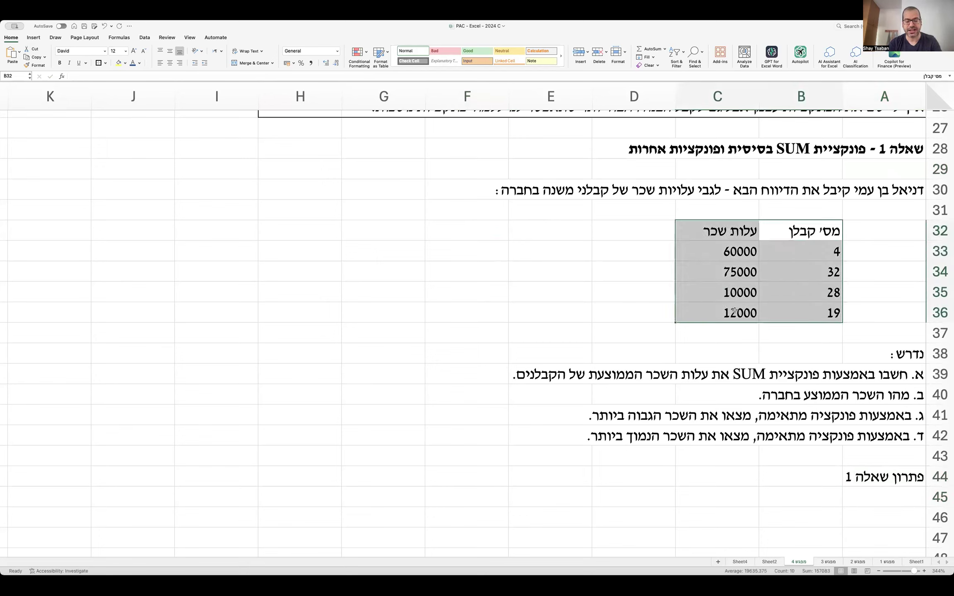
key("super+c")
scroll(750, 324, "down", 5)
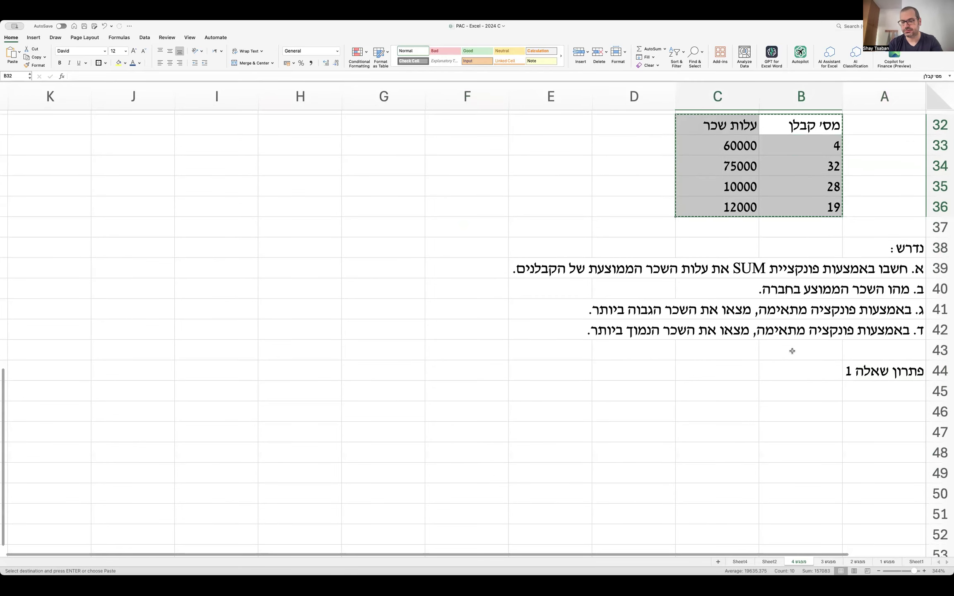
left_click(793, 406)
key("super+v")
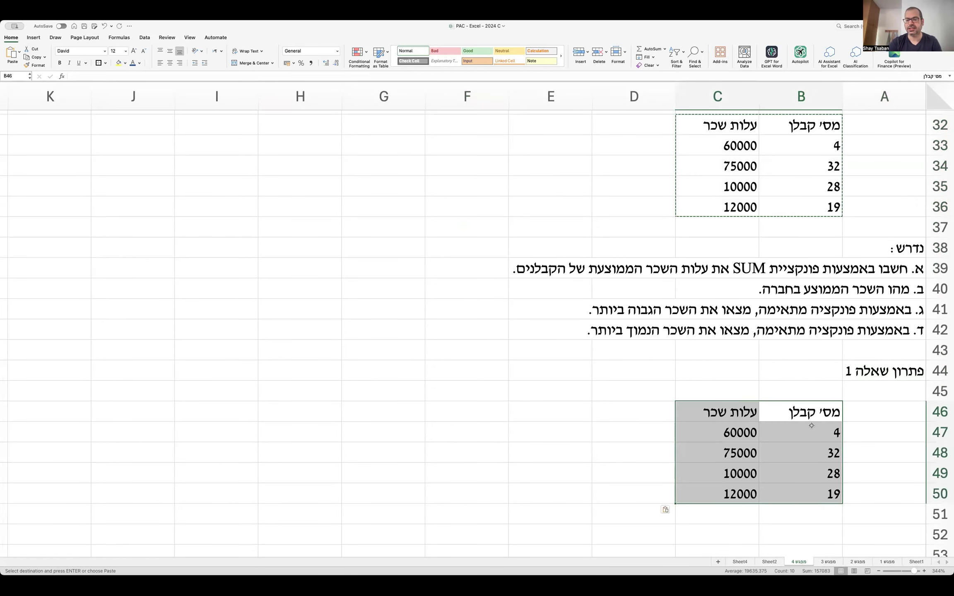
left_click(886, 413)
scroll(879, 443, "down", 1)
scroll(879, 444, "down", 1)
left_click(827, 510)
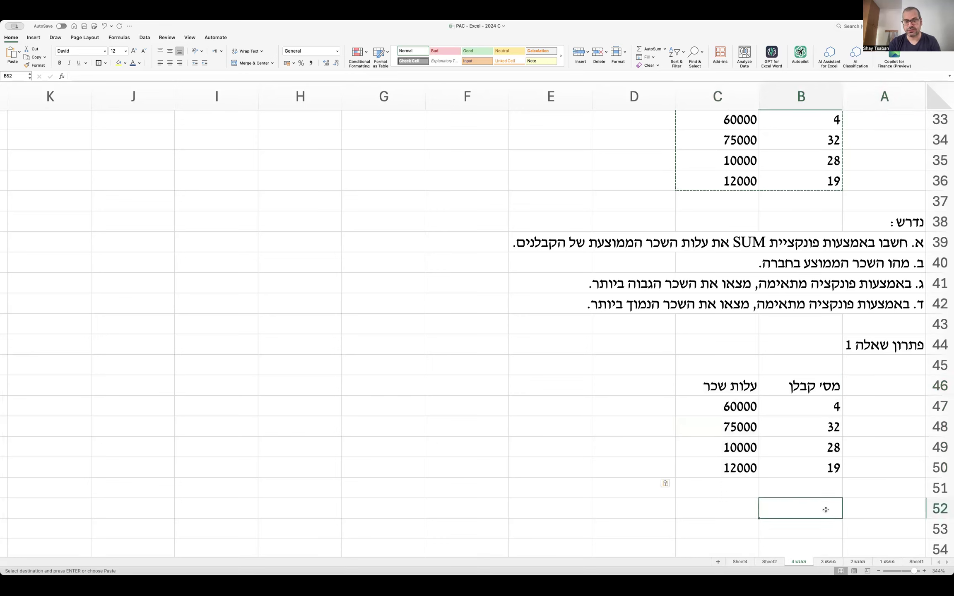
Enter the labels סכום שכר, ממוצע שכר, שכר מקסימלי and שכר מינימלי in B52:B55.
type("סכום שכר")
key("Return")
type("ממוצע שכר")
key("Return")
type("שכר מקסימלי")
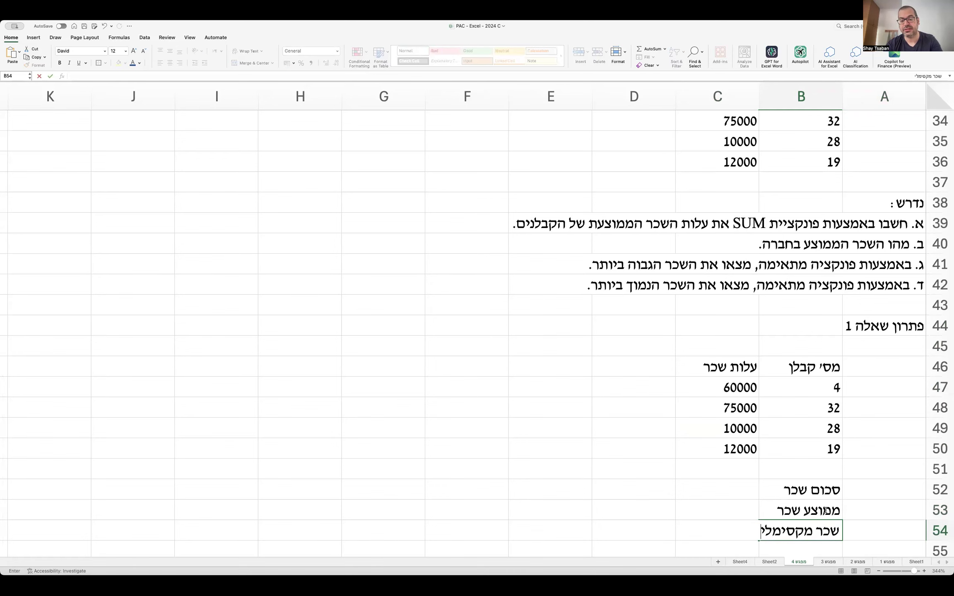
key("Return")
type("שכר מינימלי")
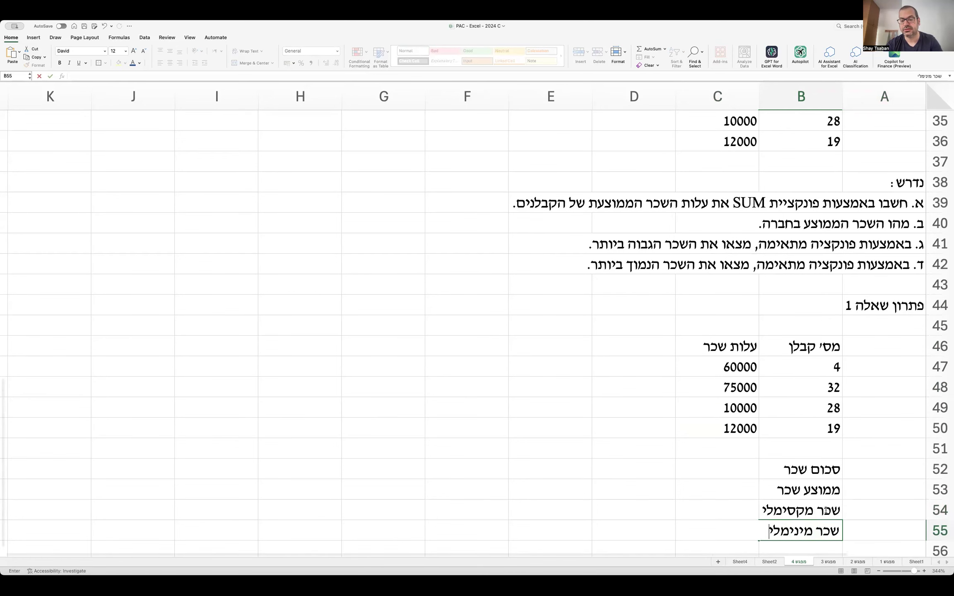
key("Return")
Apply All Borders to the summary table B52:C55, then move to cell A52.
left_click_drag(784, 453, 740, 513)
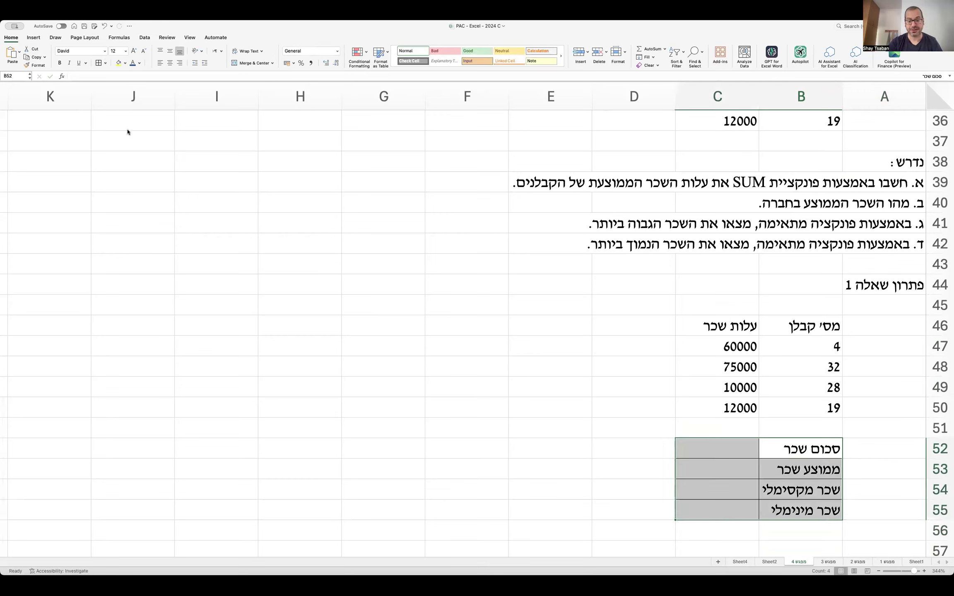
left_click(545, 454)
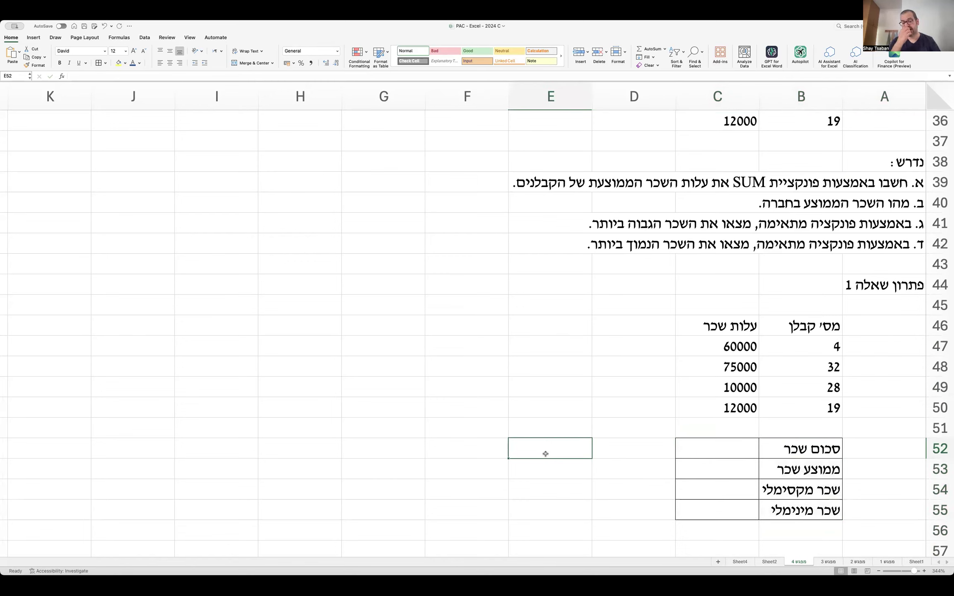
key("Right")
key("Right")
key("Right")
key("Right")
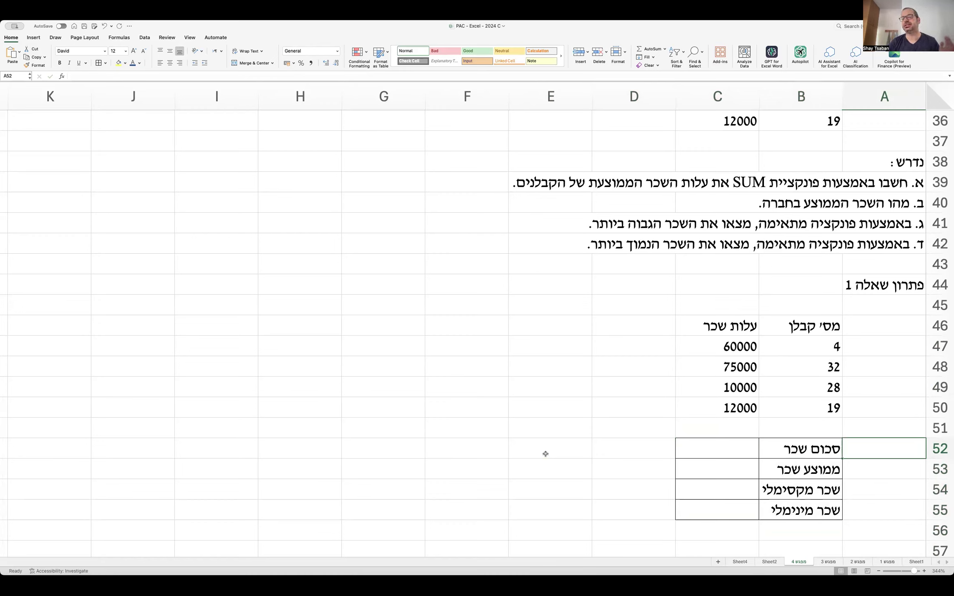
Enter SUM, AVERAGE, MAX and MIN in A52:A55, one per row, beside the Hebrew labels.
type("SUM")
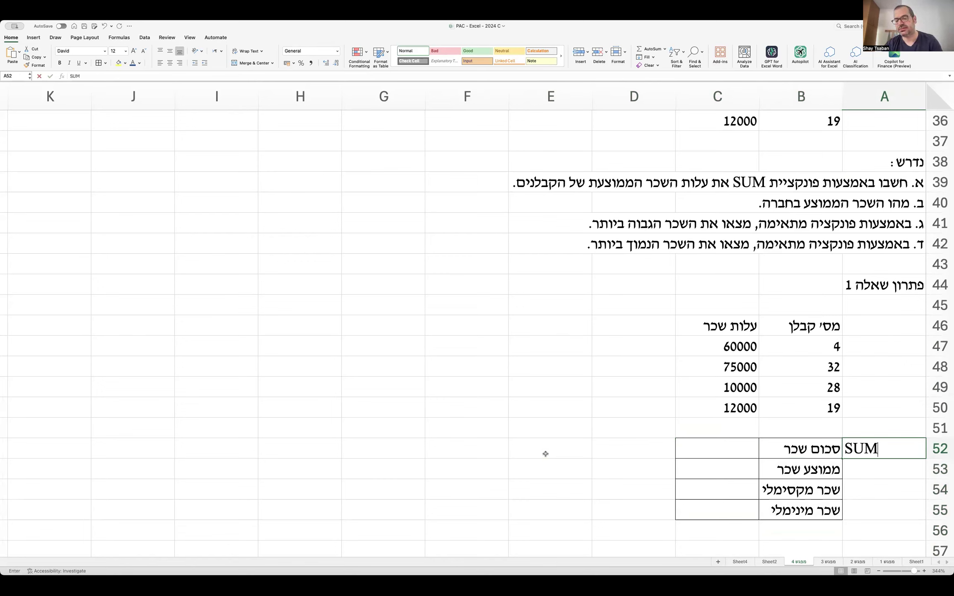
key("Return")
type("AVERAGE")
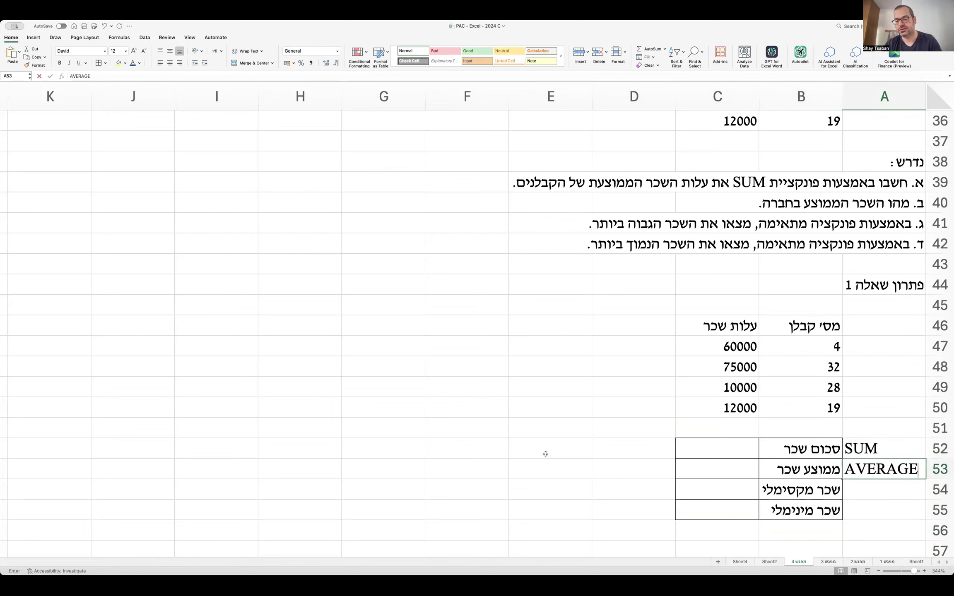
key("Return")
type("MAX")
key("Return")
type("MIN")
key("Return")
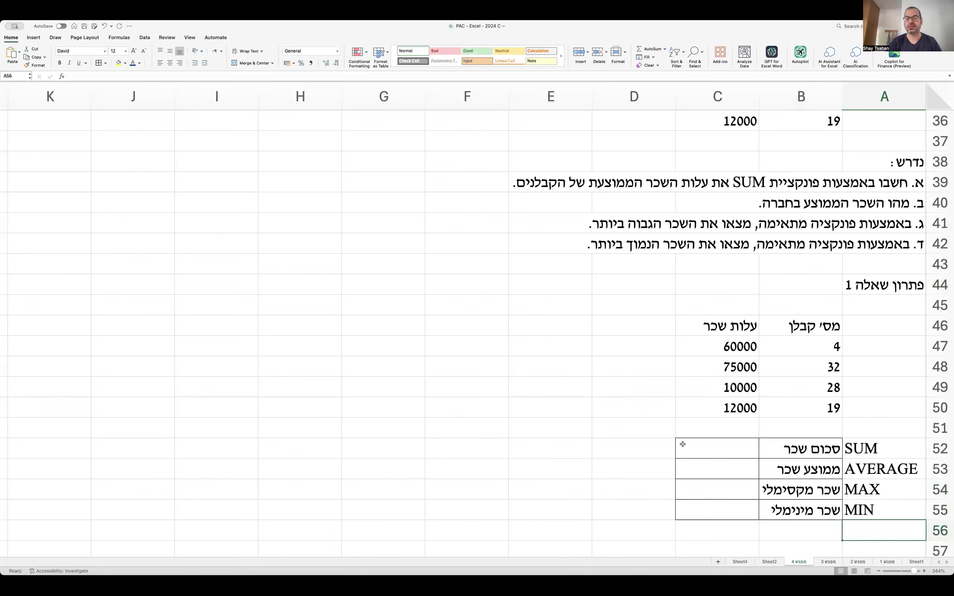
left_click(683, 444)
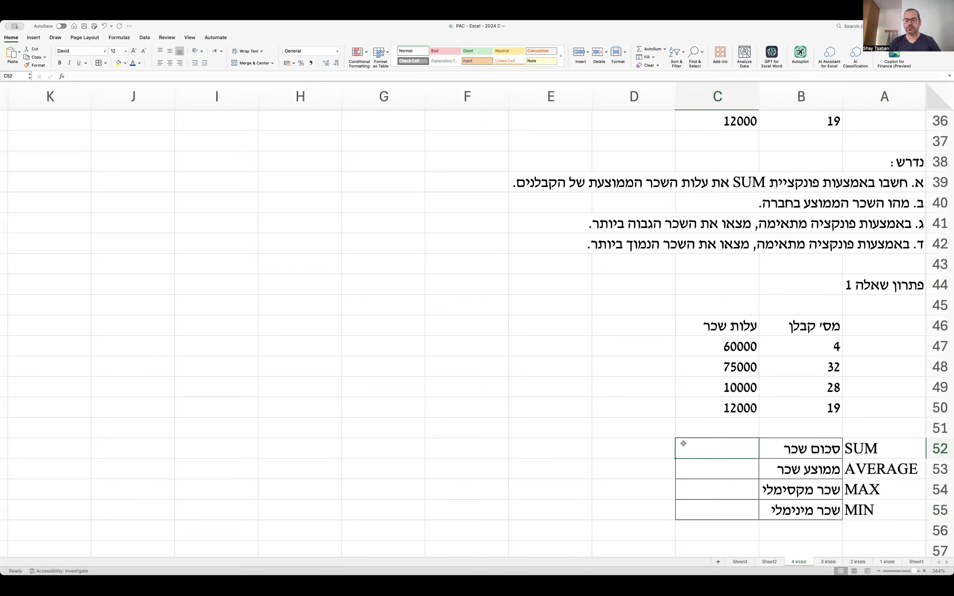
Start a =SUM( formula in C52 with its range beginning at C47.
type("=")
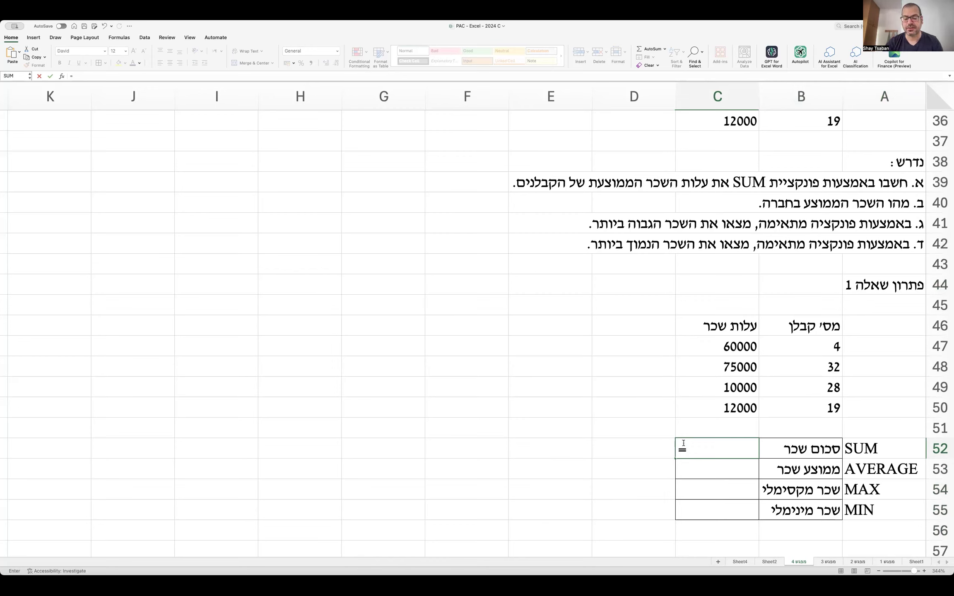
type("SUM")
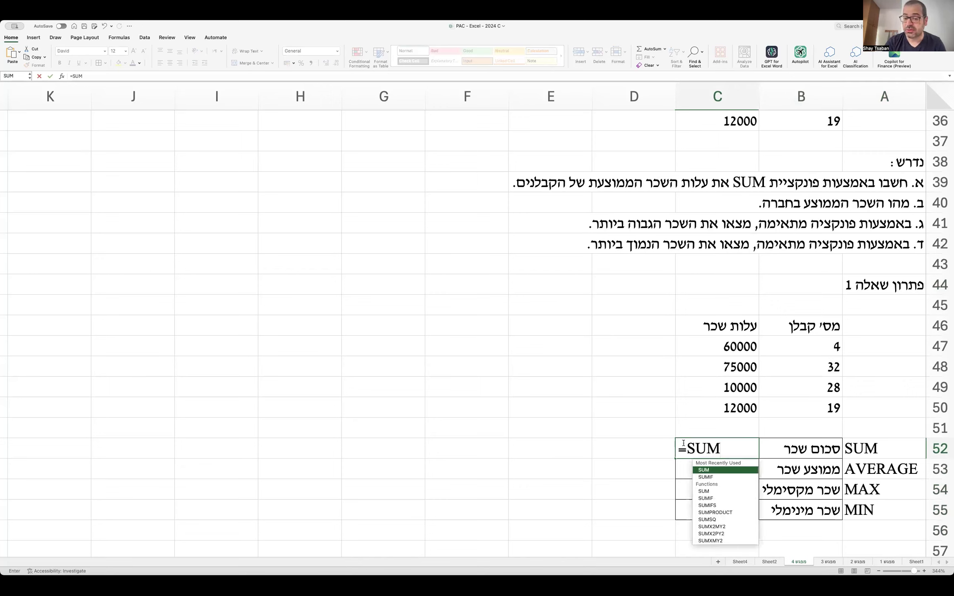
type("(")
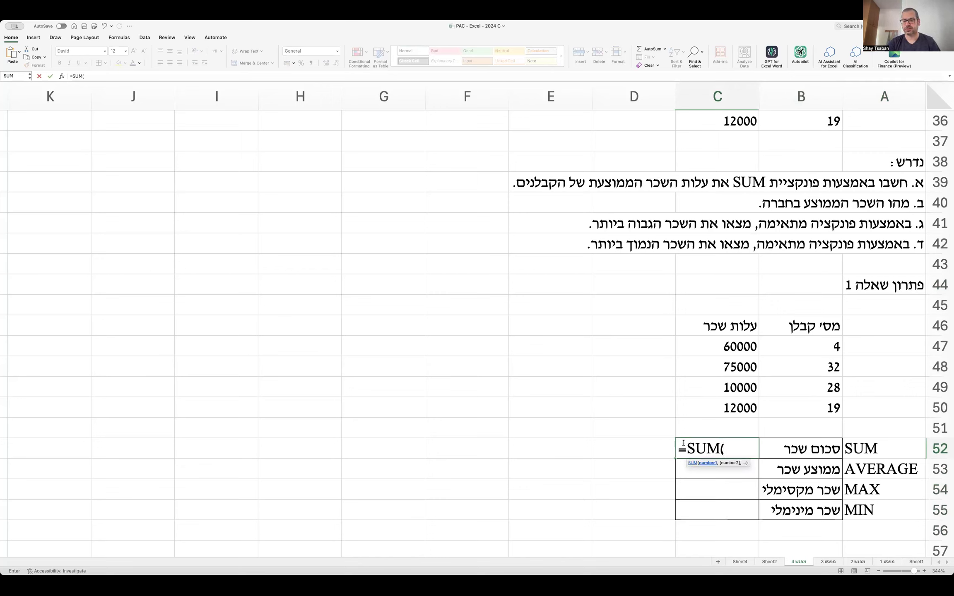
left_click(733, 347)
Complete =SUM(C47:C50) in C52 so the total salary shows 157000.
left_click_drag(732, 347, 728, 404)
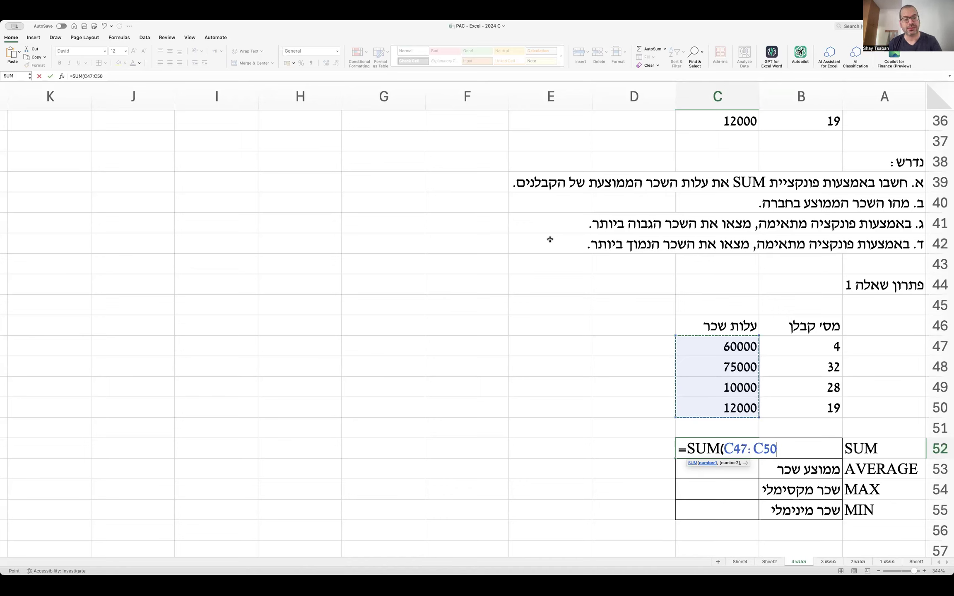
type(")")
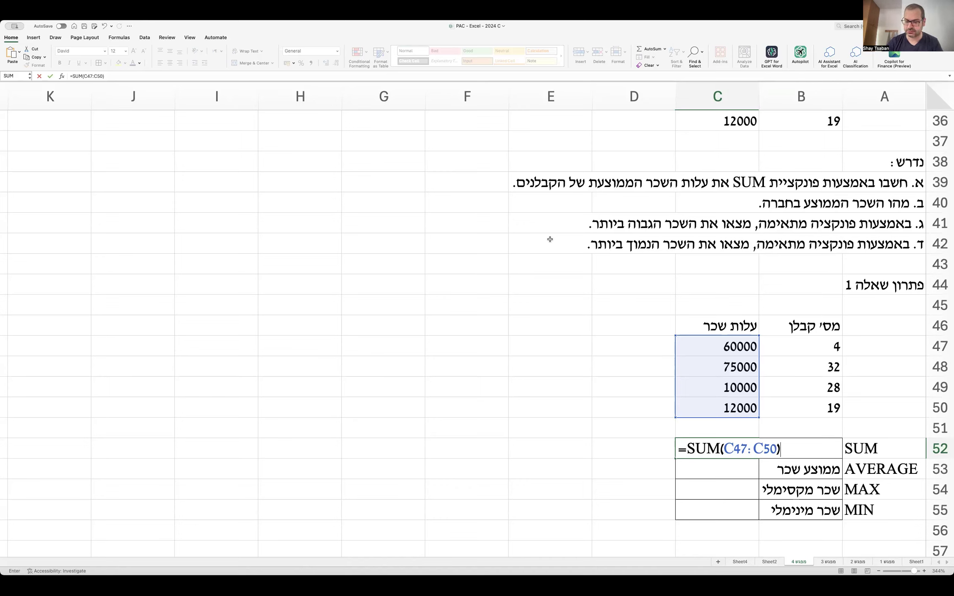
key("Tab")
key("Tab")
key("Tab")
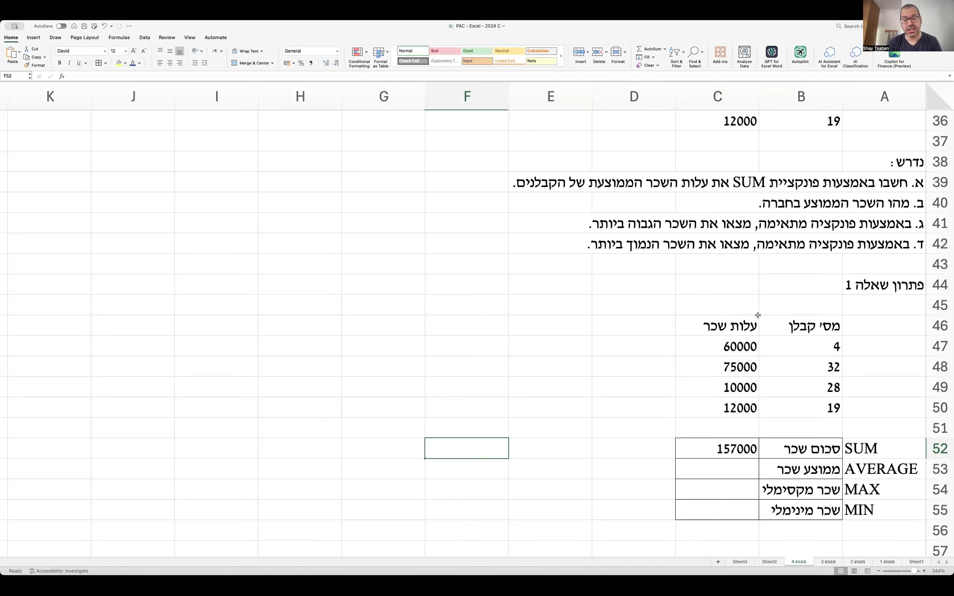
Review C52's SUM formula without changing it, and cancel the entry started in E52.
left_click(688, 445)
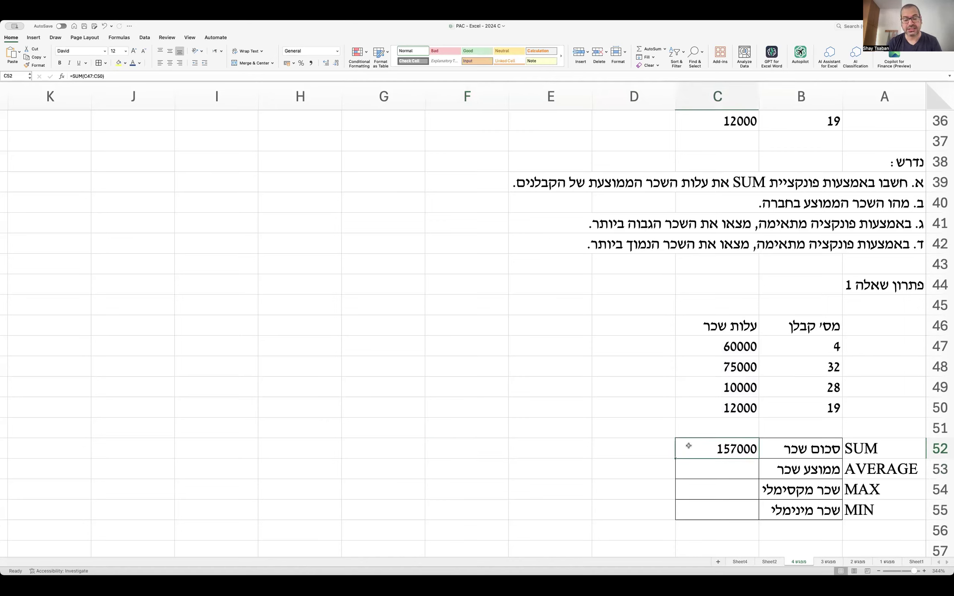
double_click(689, 446)
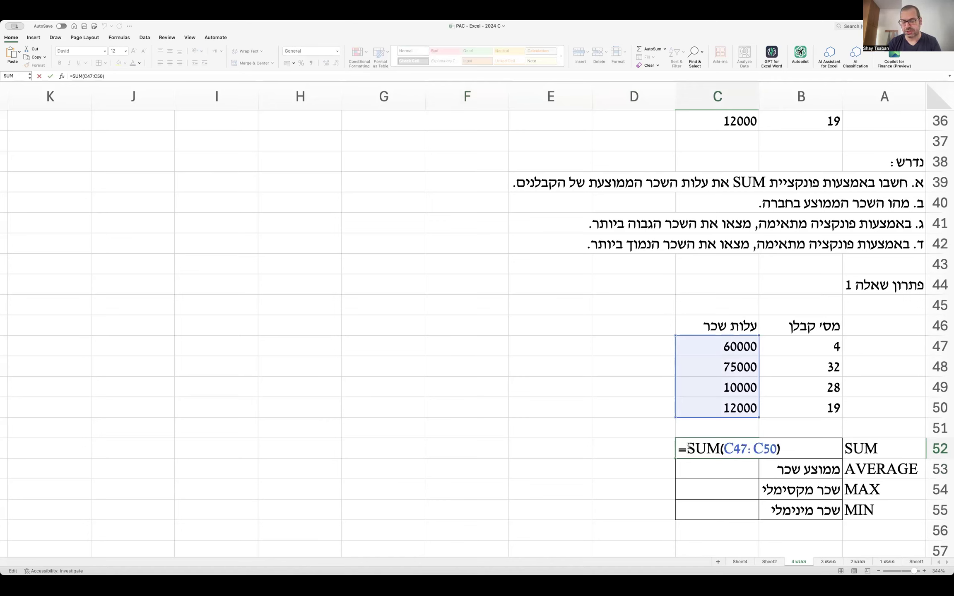
key("Return")
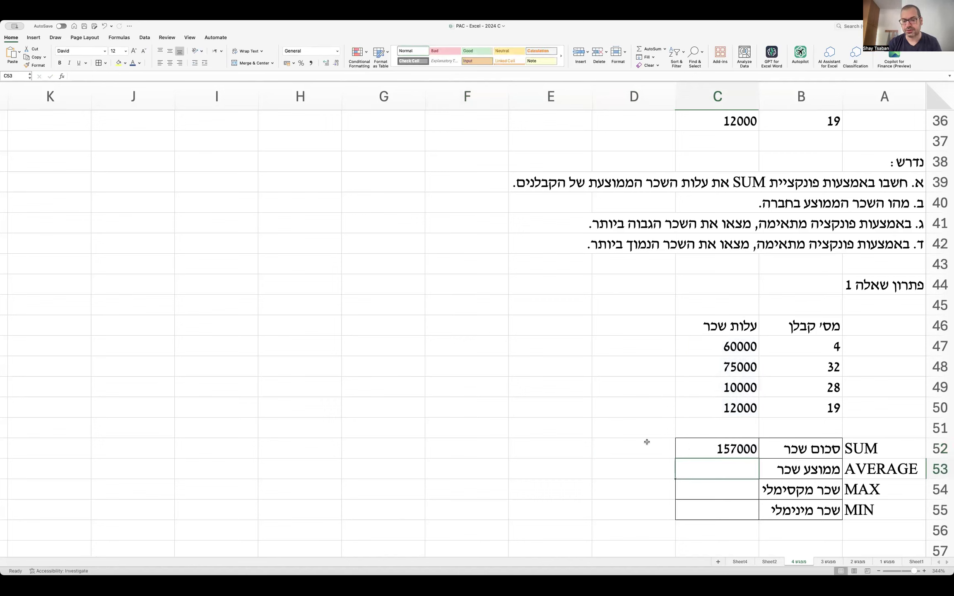
left_click(550, 451)
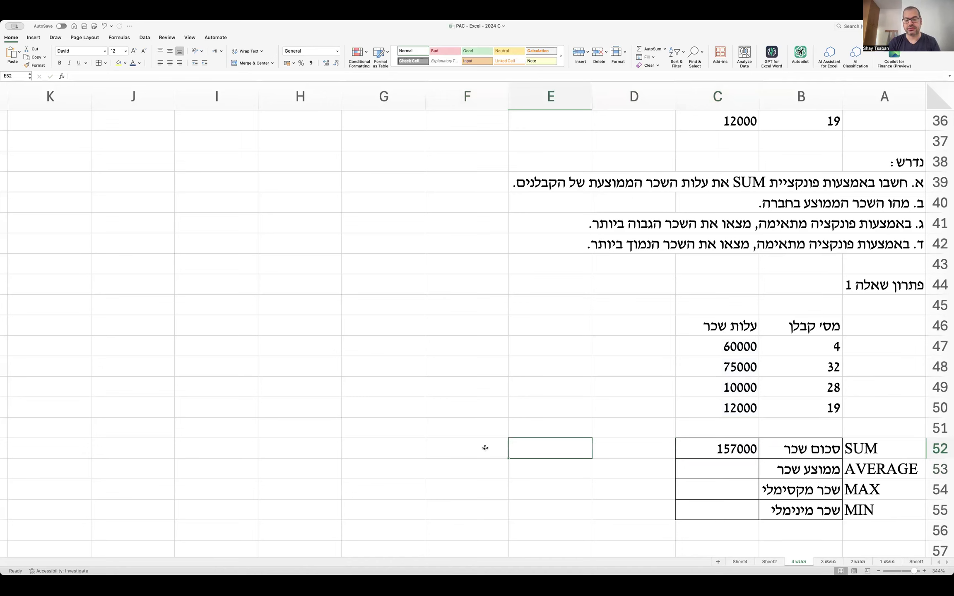
type("=")
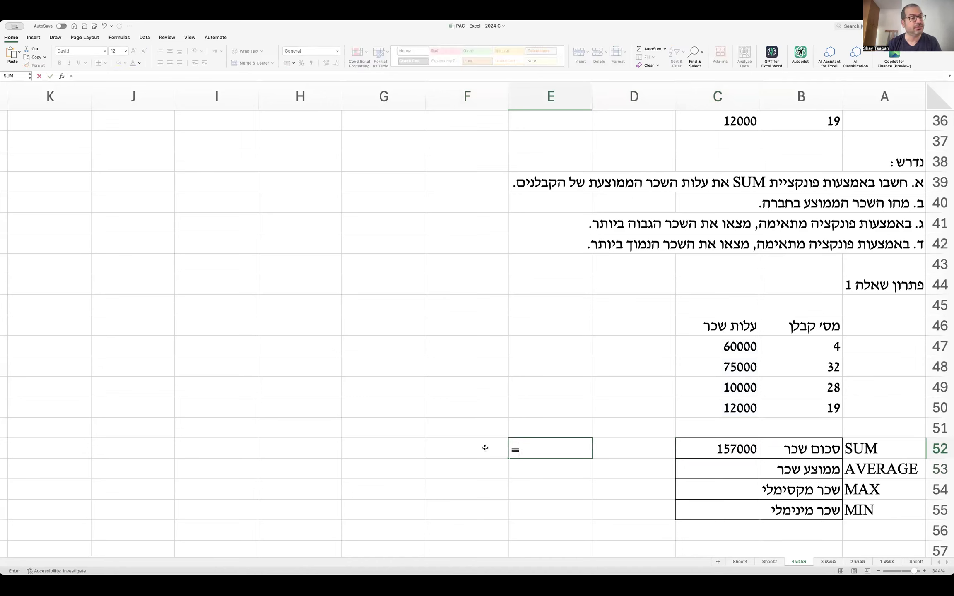
key("Escape")
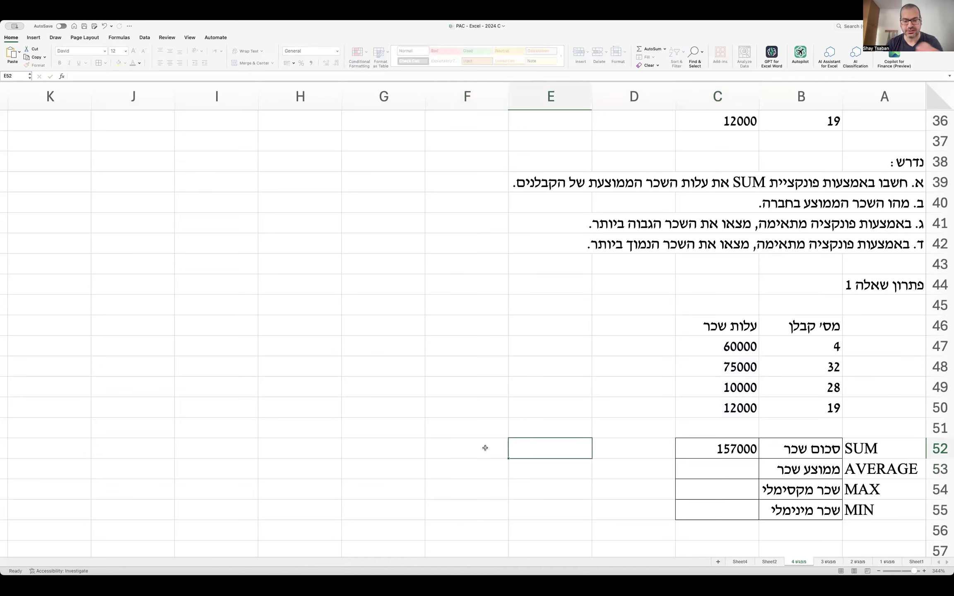
Enter =FORMULATEXT(C52) in F52 to display the total's formula.
left_click(485, 449)
type("=")
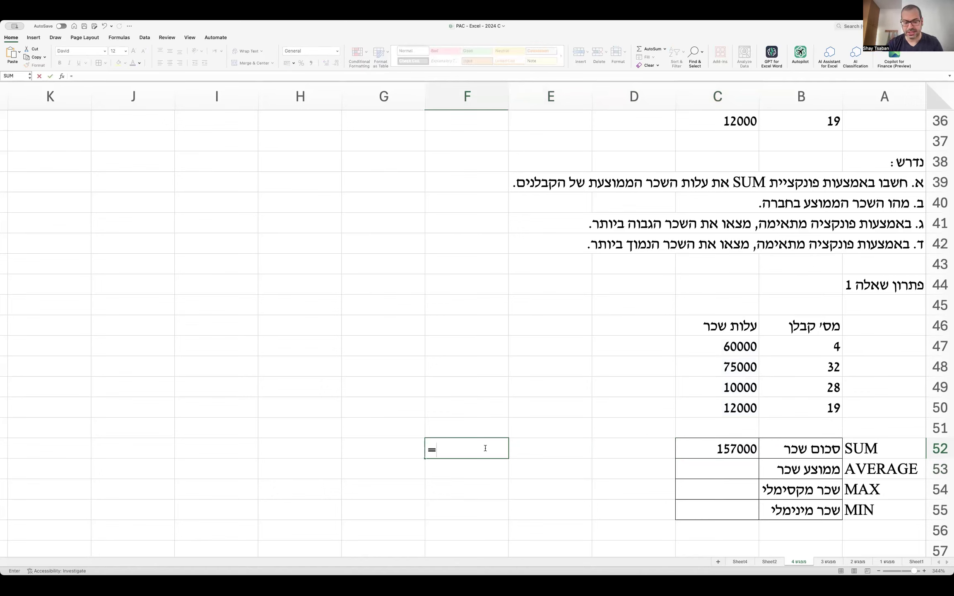
type("for")
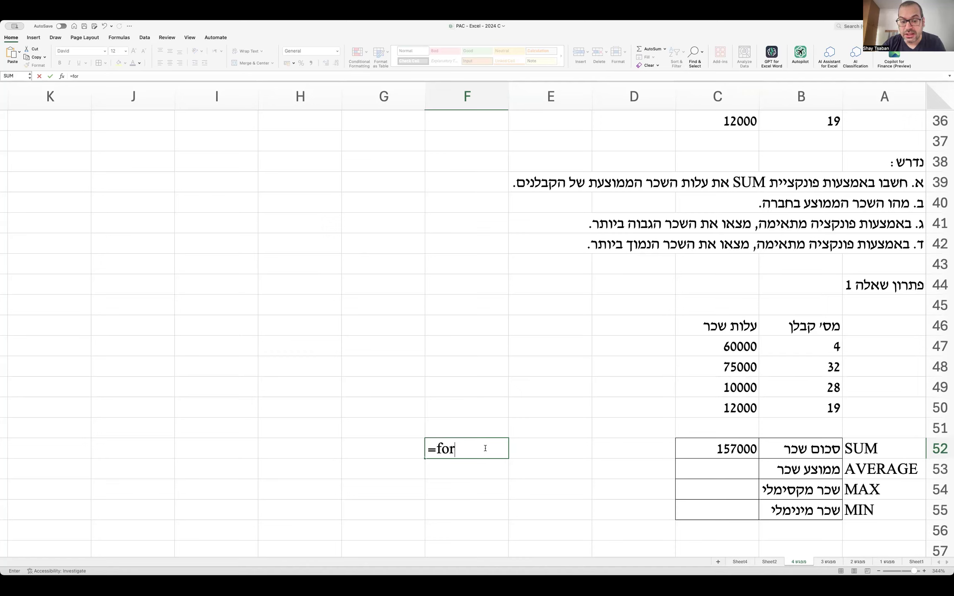
type("mulatext")
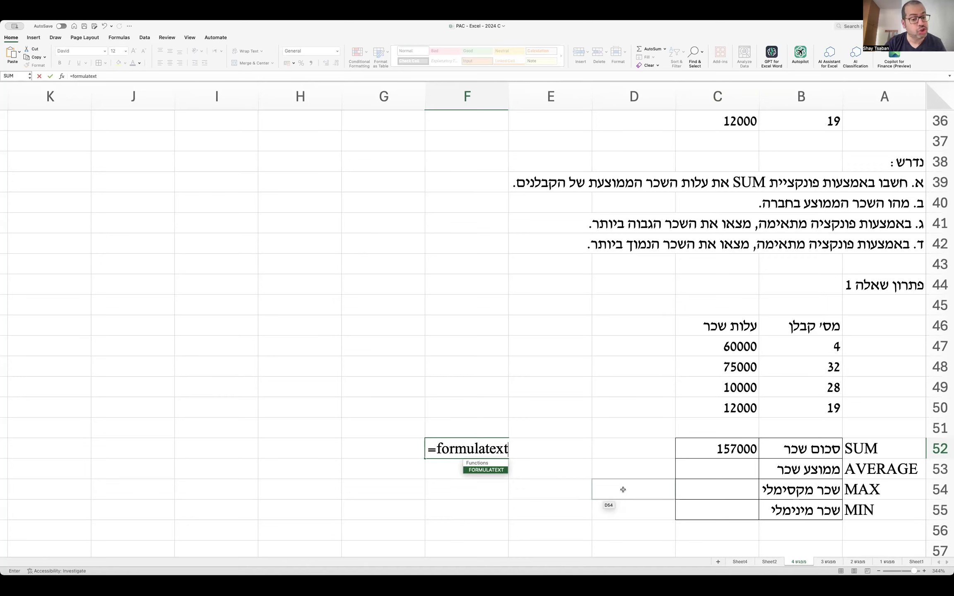
type("(")
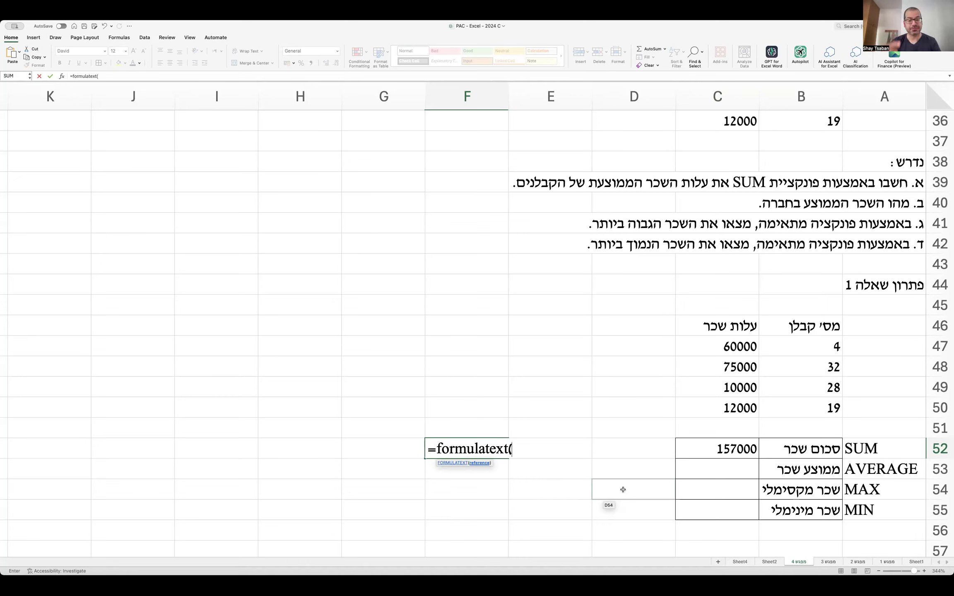
left_click(705, 452)
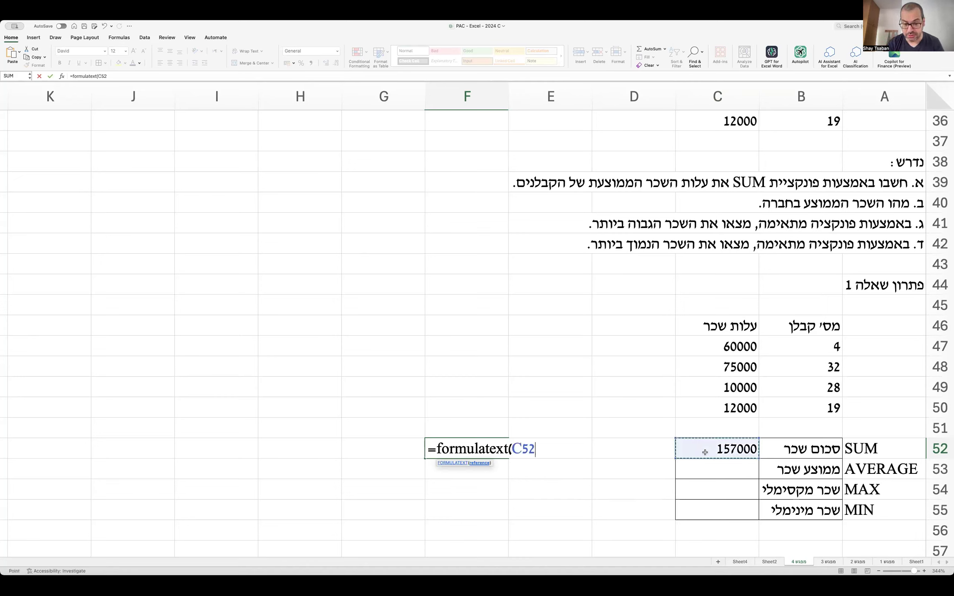
type(")")
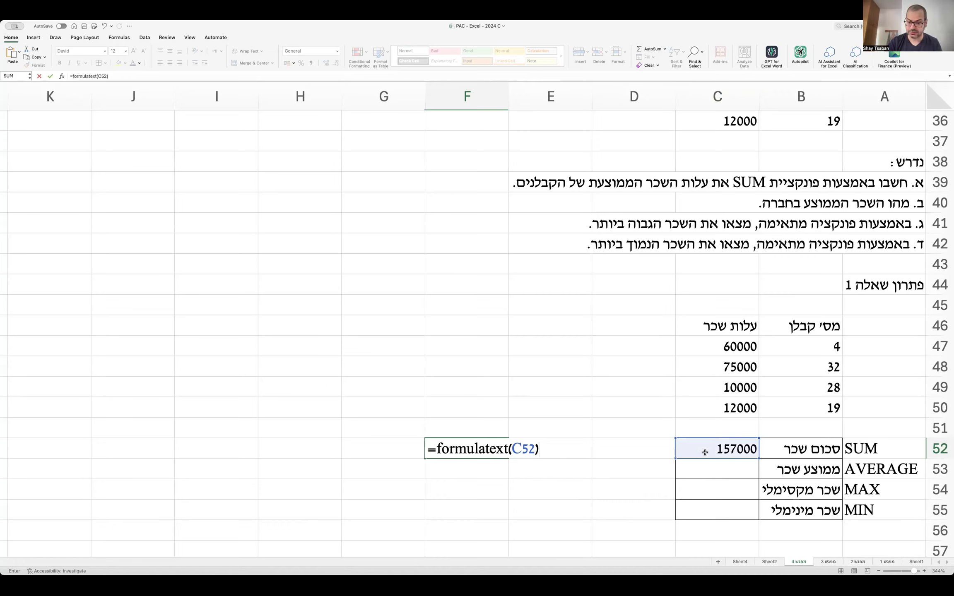
key("Return")
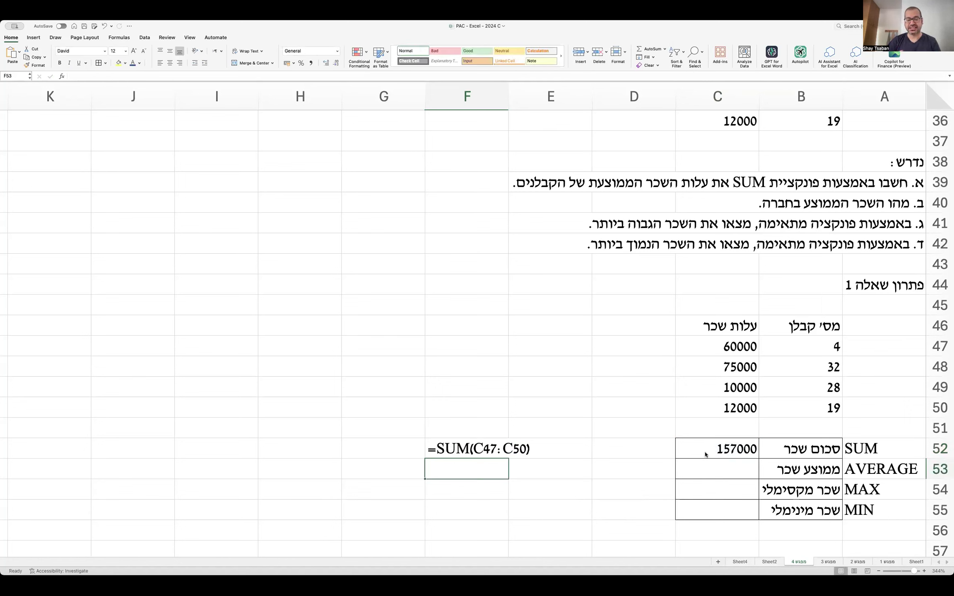
left_click(477, 448)
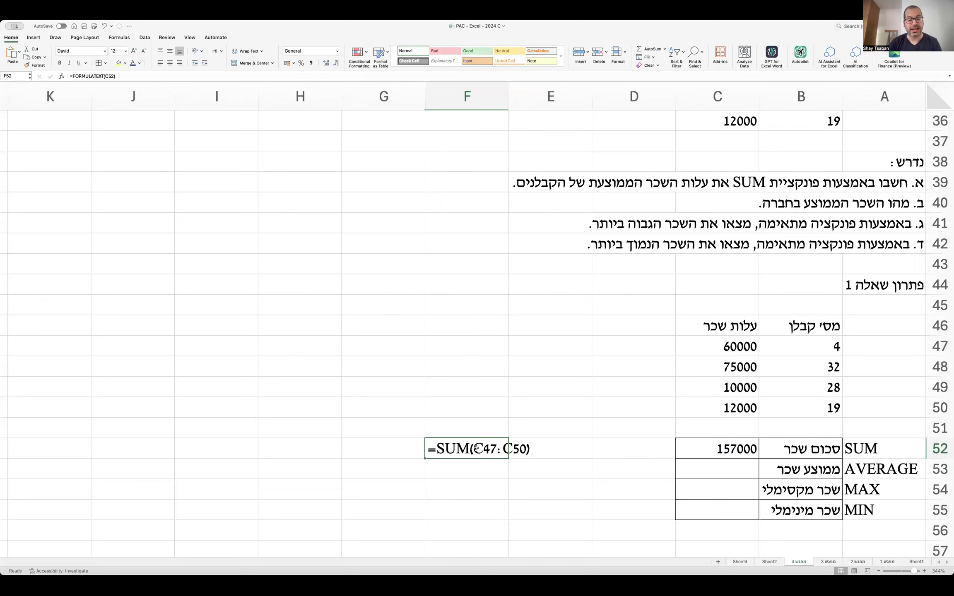
double_click(702, 449)
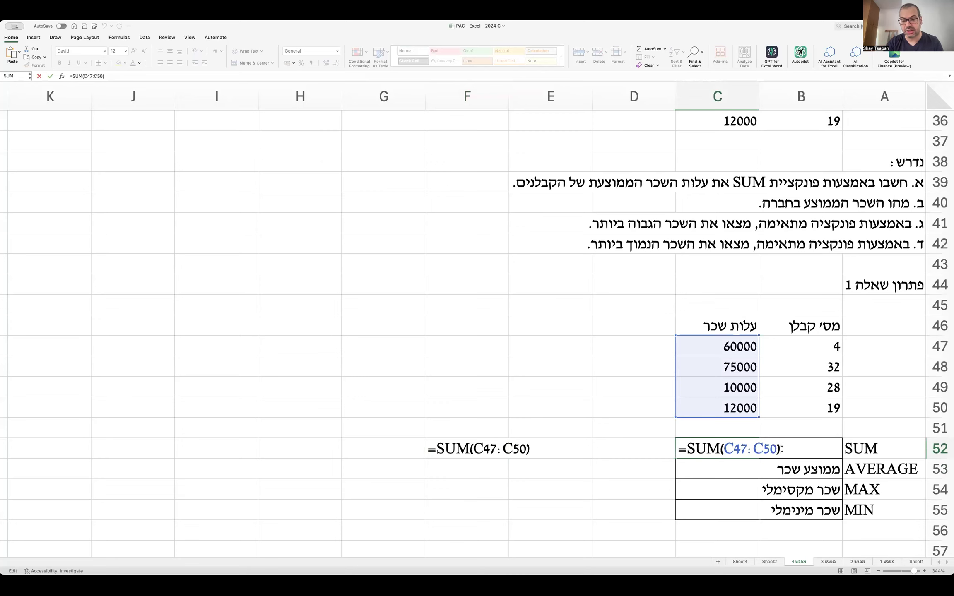
left_click_drag(685, 449, 782, 451)
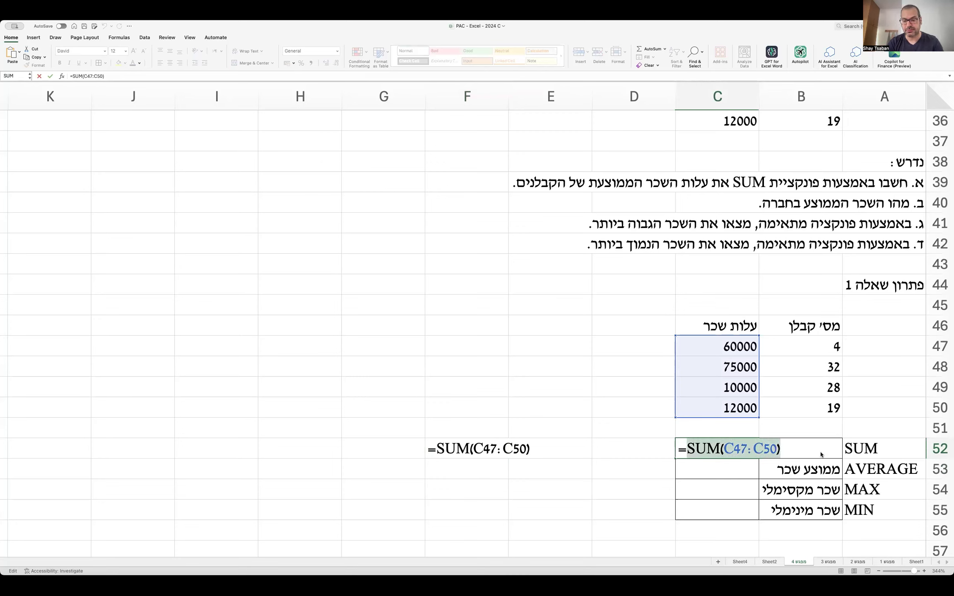
left_click(803, 454)
type("+")
key("super+v")
type("+")
key("super+v")
type("+")
key("super+v")
key("Return")
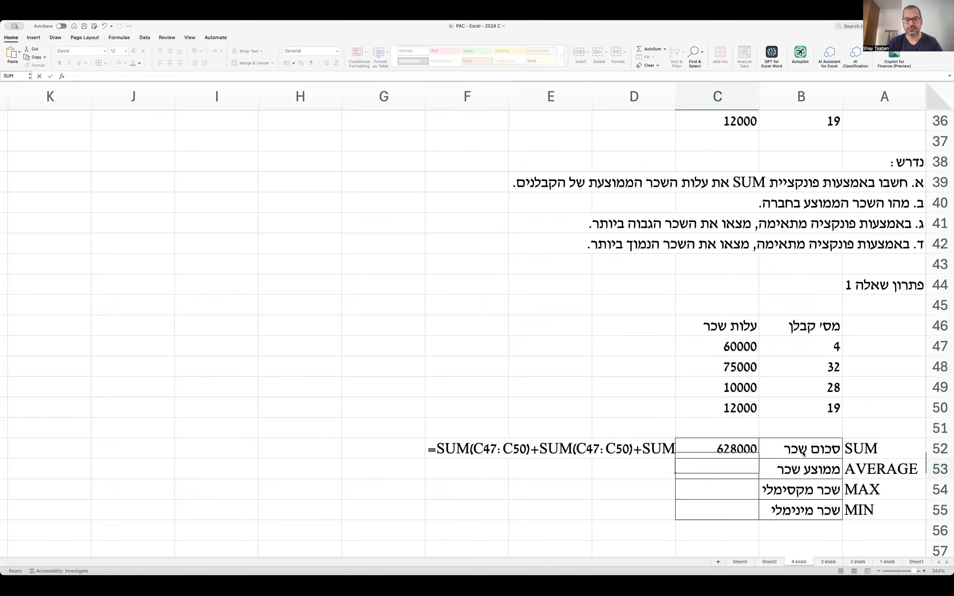
left_click(450, 451)
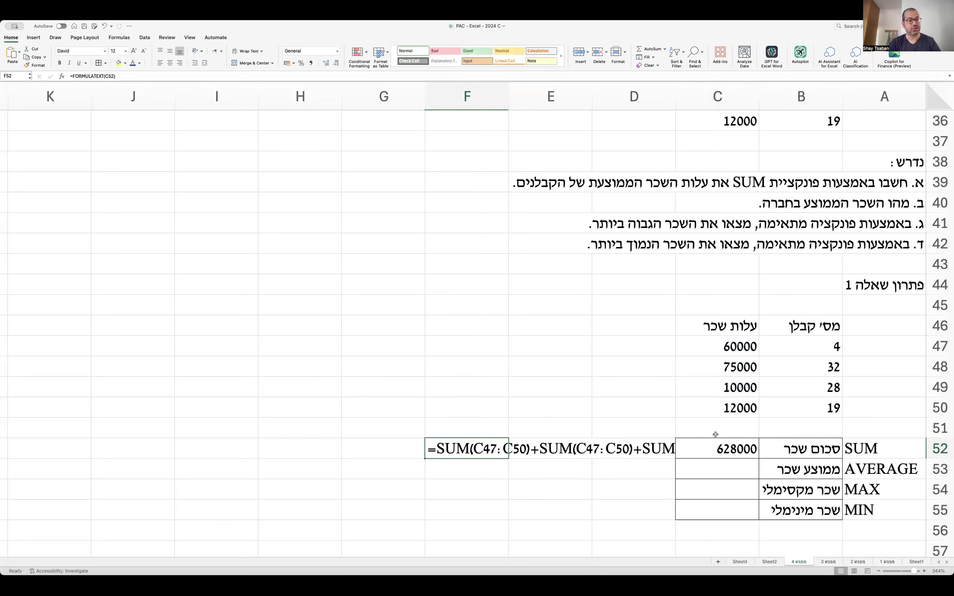
key("super+z")
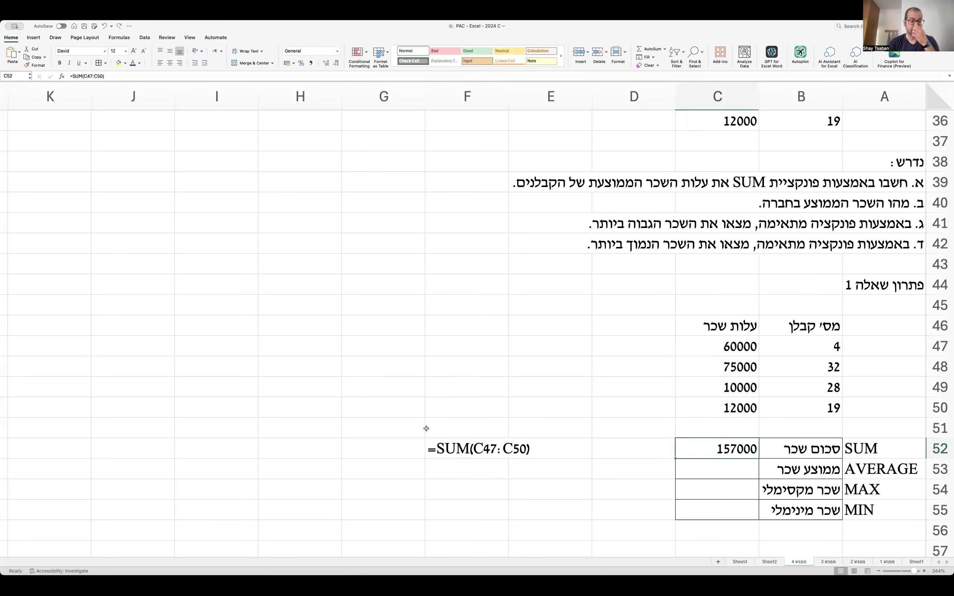
Draw an arrow from the SUM formula and note in G50 that every calculation starts with =.
left_click(33, 37)
left_click(133, 59)
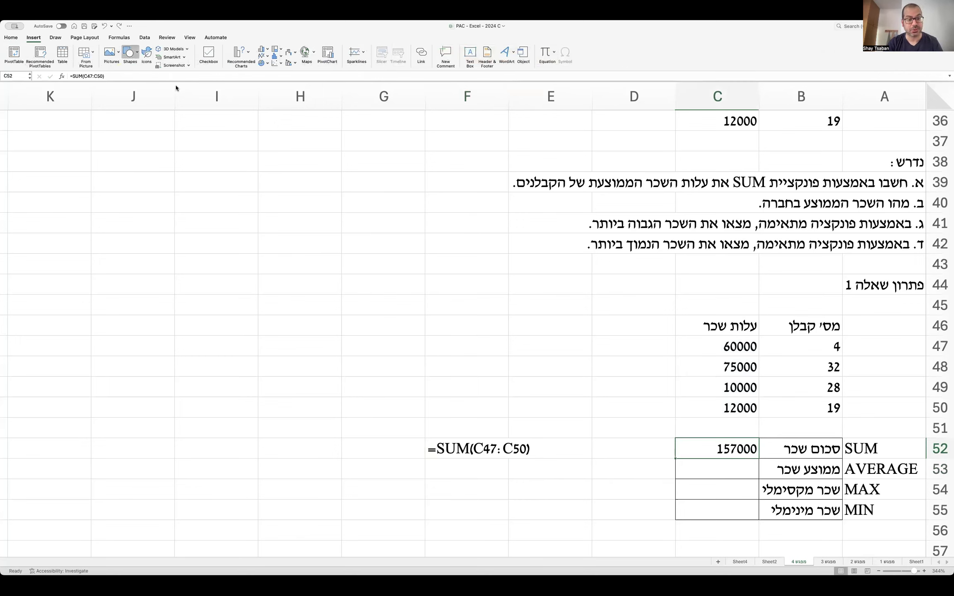
left_click(167, 83)
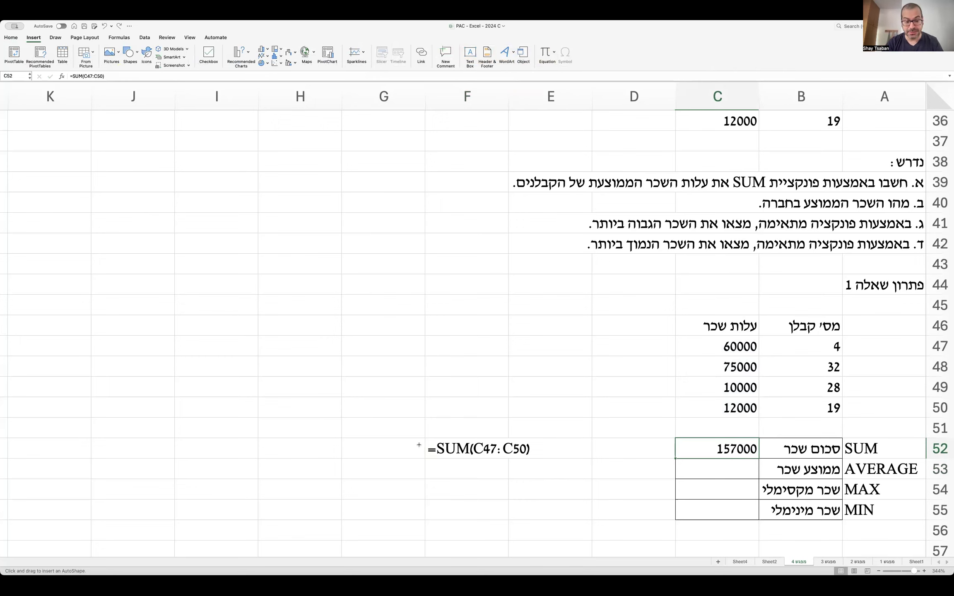
left_click_drag(424, 444, 397, 429)
left_click(362, 408)
double_click(361, 410)
type("מתחילים בסימן = כל פונקציה או פעולה חישובית")
key("Return")
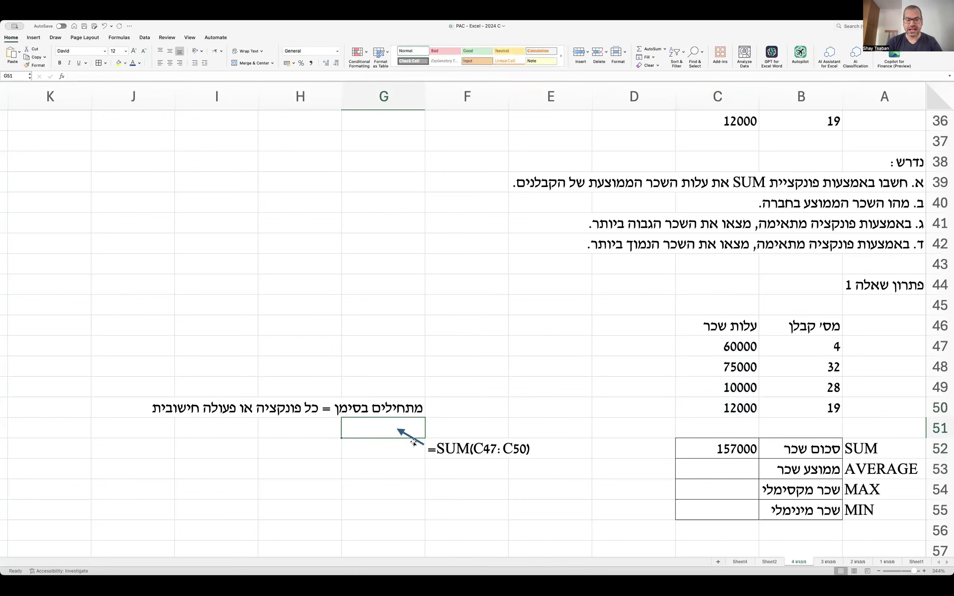
Add a second arrow to the centred label 'שם הפונקציה' in F49:F50.
left_click(419, 440)
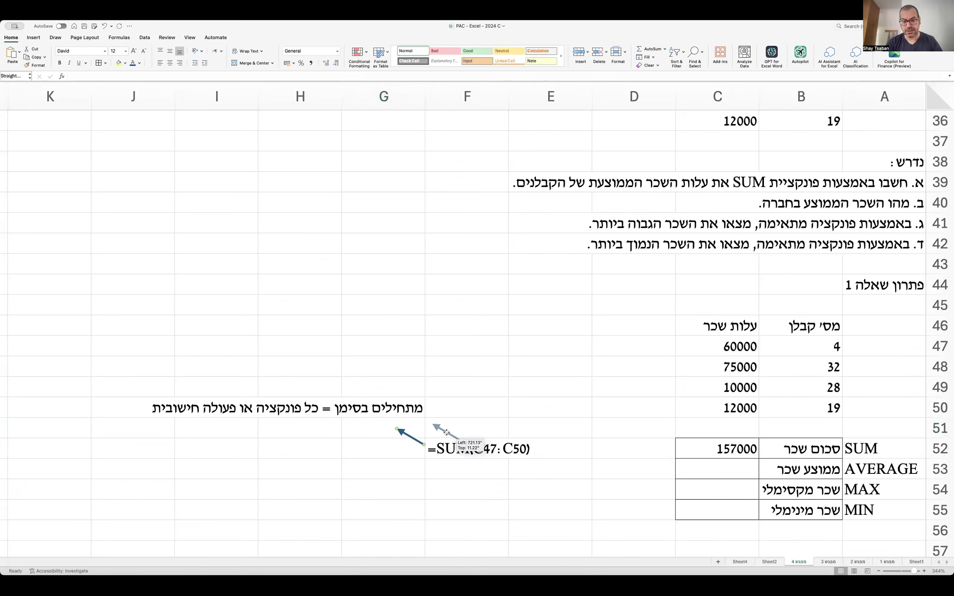
left_click_drag(455, 438, 460, 415)
left_click(495, 387)
type("שם")
key("Return")
type("הפונקציה")
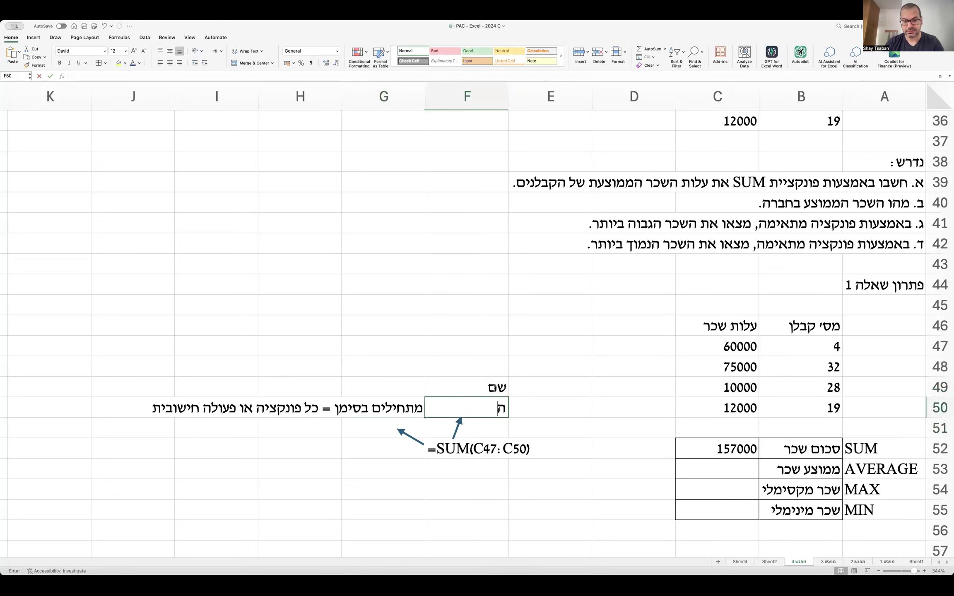
key("Return")
left_click_drag(493, 386, 491, 408)
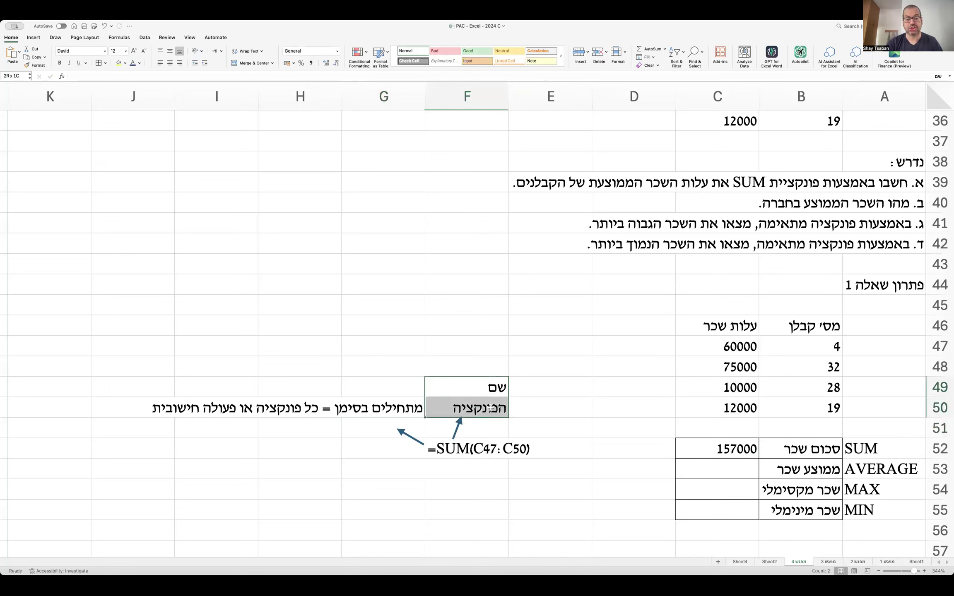
left_click(169, 62)
Duplicate the arrow and angle it toward column E, pointing at the formula's range.
left_click_drag(458, 432, 505, 431)
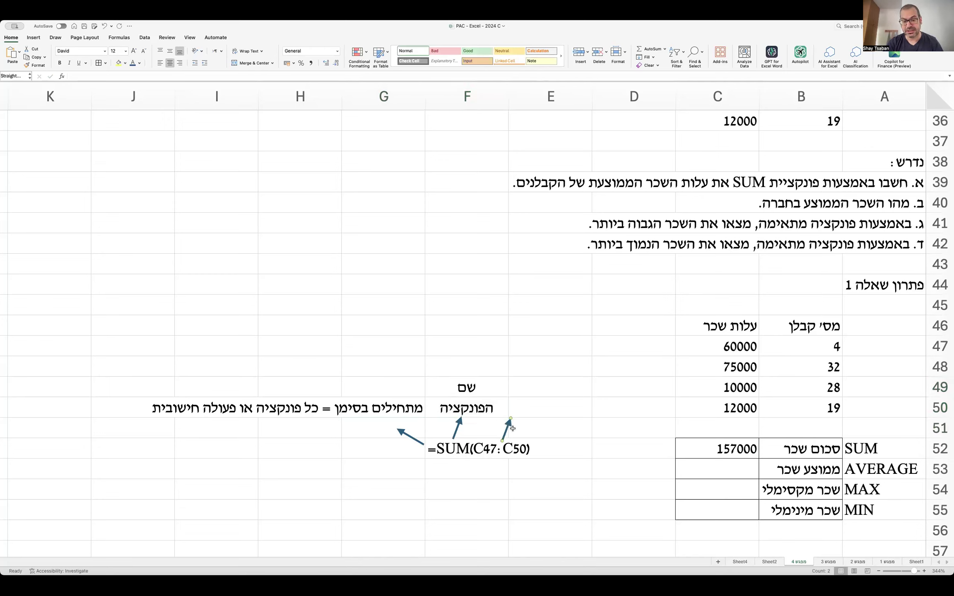
left_click(513, 416)
left_click(508, 422)
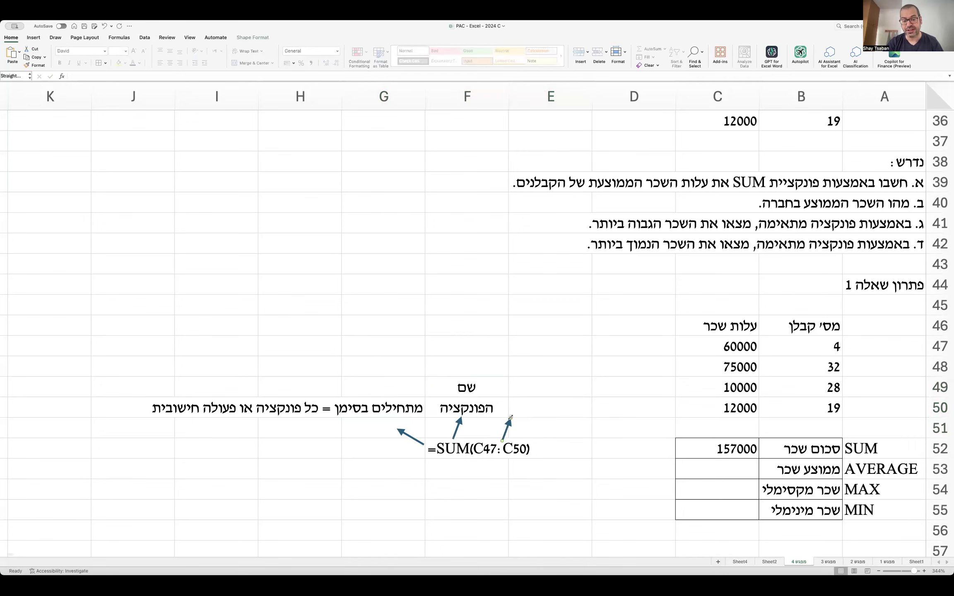
left_click_drag(508, 419, 535, 418)
Write 'טווח הערכים / שאותו סוכמים / עם נקודותיים / בין הערכים' down E47:E50, centred.
left_click(571, 352)
type("טווח הערכים")
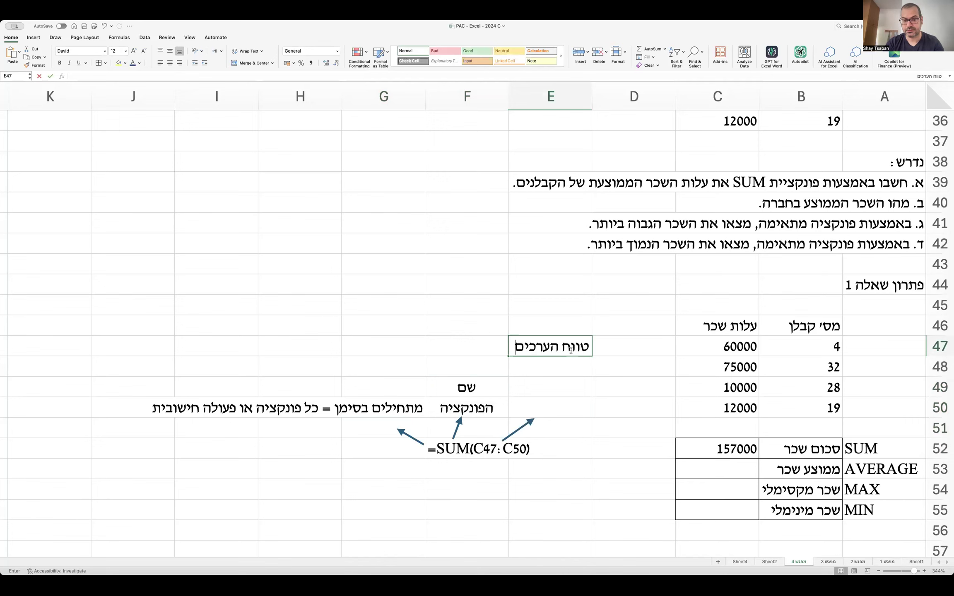
key("Return")
type("שאותו סוכמים")
key("Return")
type("עם נקודותיים")
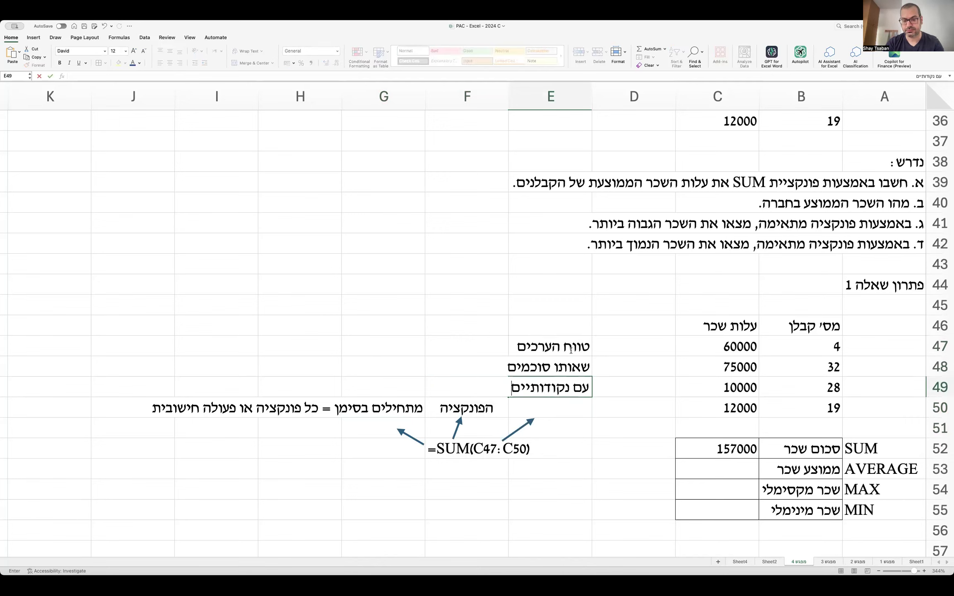
key("Return")
type("בין הערכים")
key("Return")
left_click(552, 346)
left_click_drag(552, 346, 546, 400)
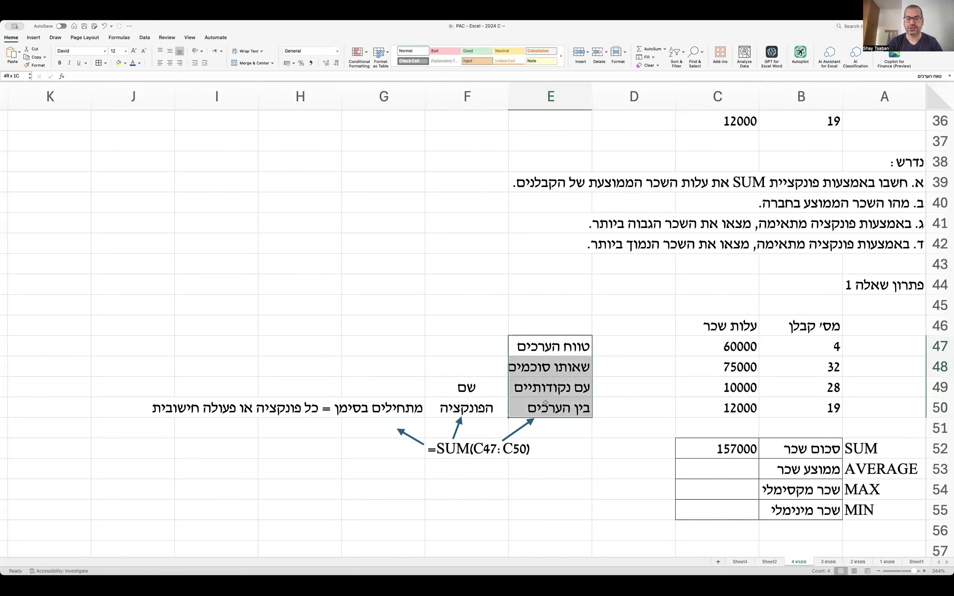
left_click(170, 62)
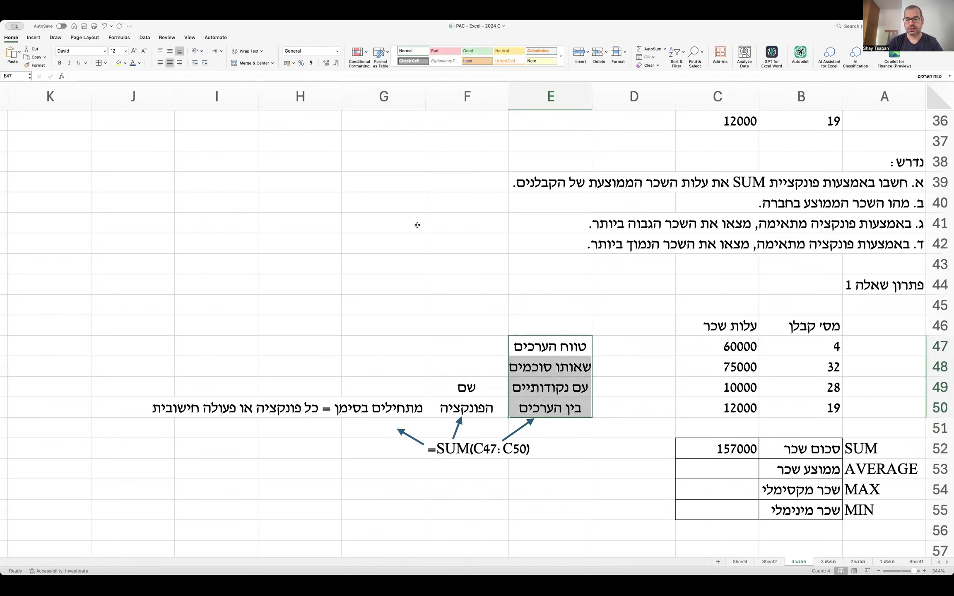
left_click(688, 475)
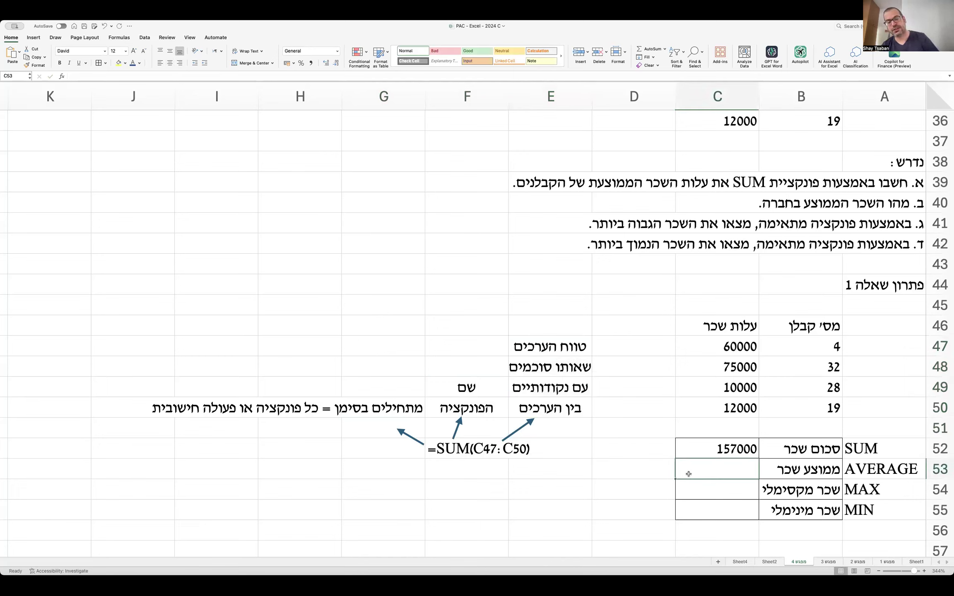
Put * in H52 and the three-line FORMULATEXT tip in I52:I54.
left_click(286, 446)
type("*")
key("Tab")
type("טיפ :")
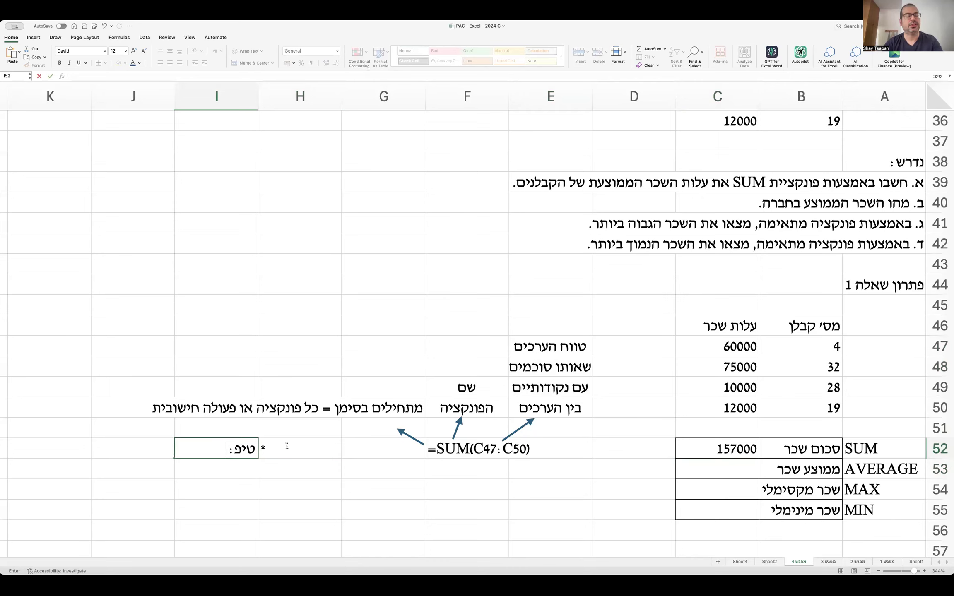
type(" כתיבת ")
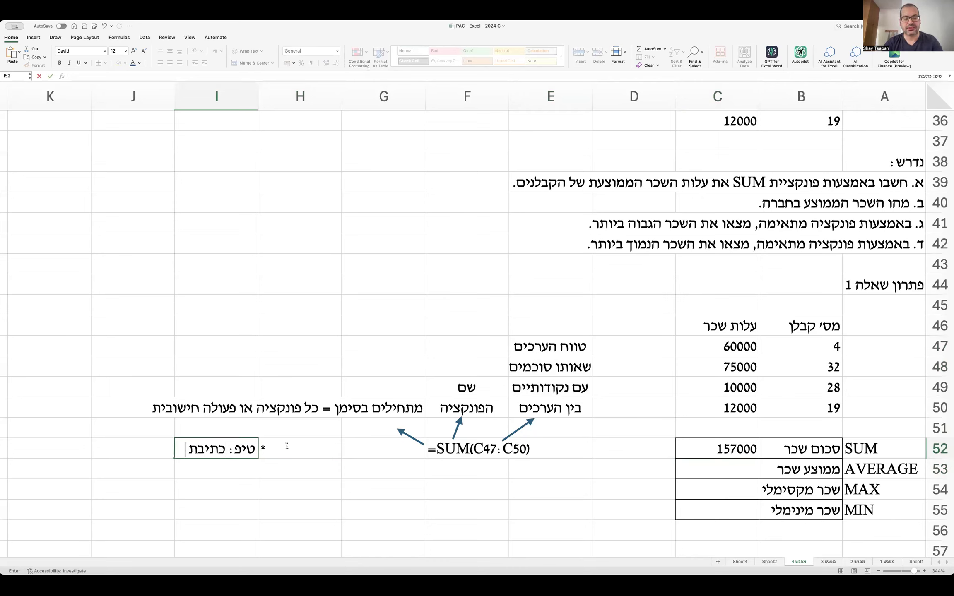
type("FORMULATE")
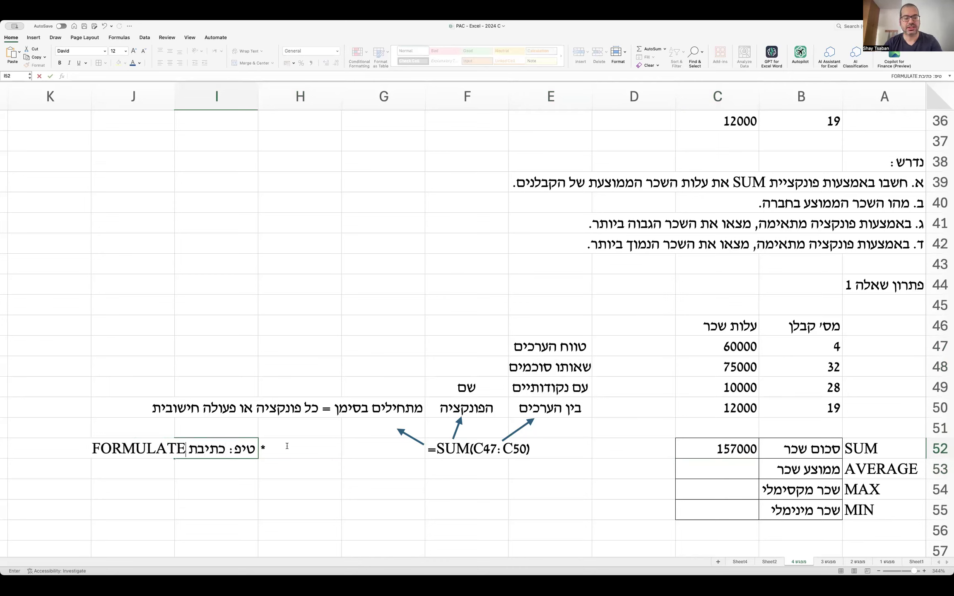
type("XT")
key("Return")
type("ולחיצה על תא כלשהו, מציפה אוטומטית")
key("Return")
type("את הנוסחה באותו תא.")
key("Return")
Decrease the font size of the tip cells H52:J55 twice.
left_click_drag(287, 447, 145, 489)
left_click(144, 51)
left_click(144, 51)
left_click(144, 50)
left_click(326, 335)
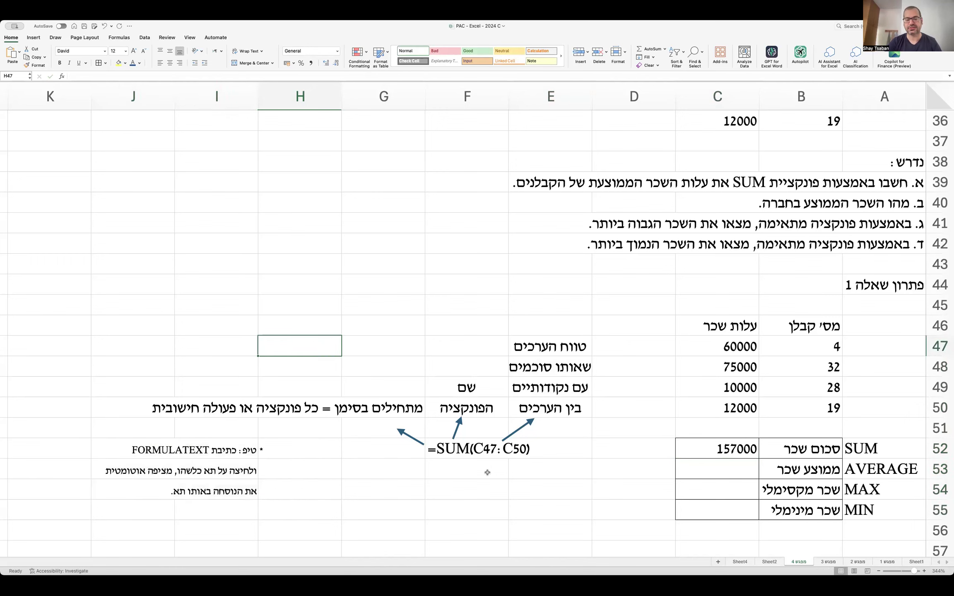
Enter =AVERAGE(C47:C50) in C53 so the average salary shows 39250.
left_click(503, 493)
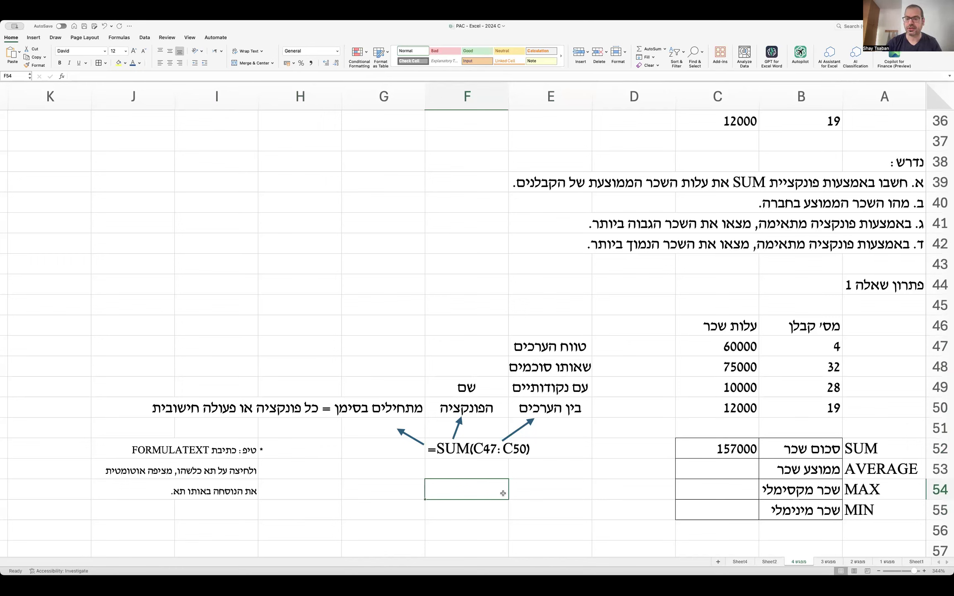
key("Up")
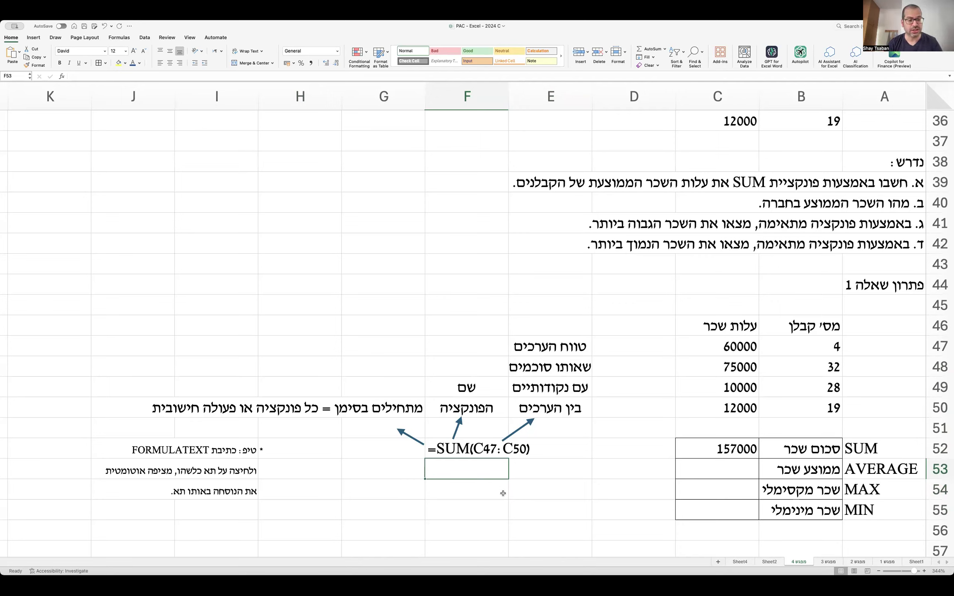
type("=")
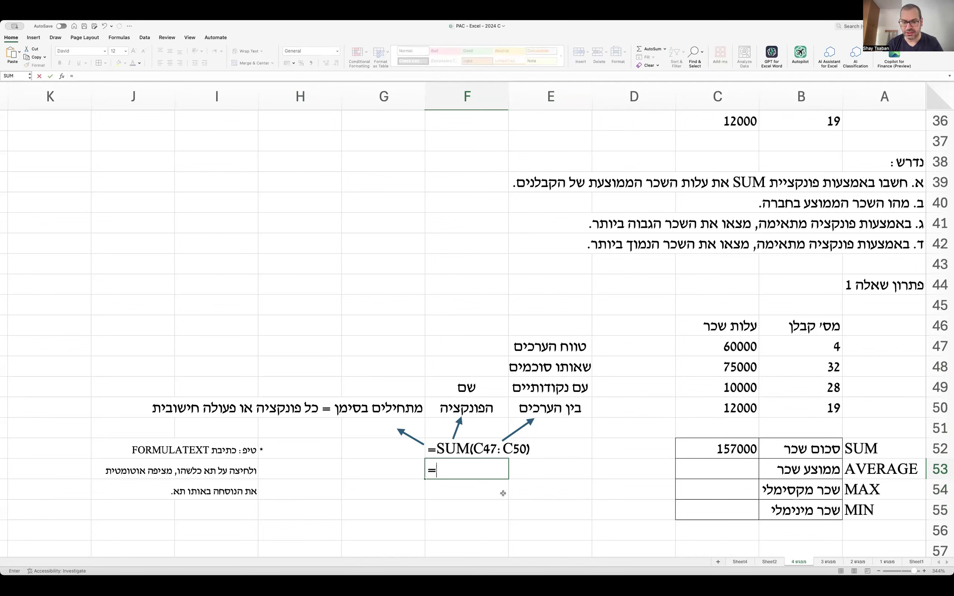
key("Escape")
key("Right")
key("Right")
key("Right")
type("=average(")
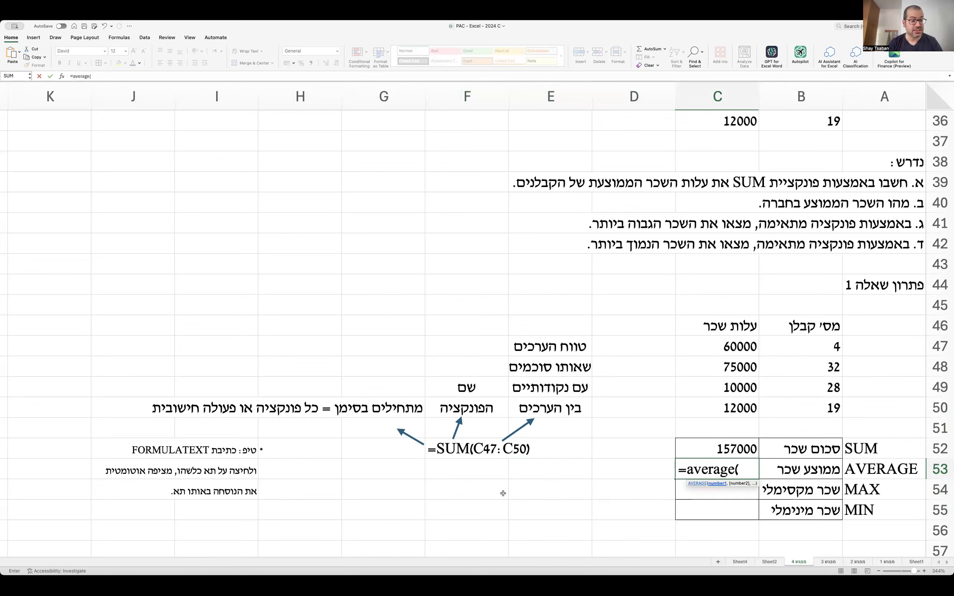
left_click_drag(752, 347, 740, 410)
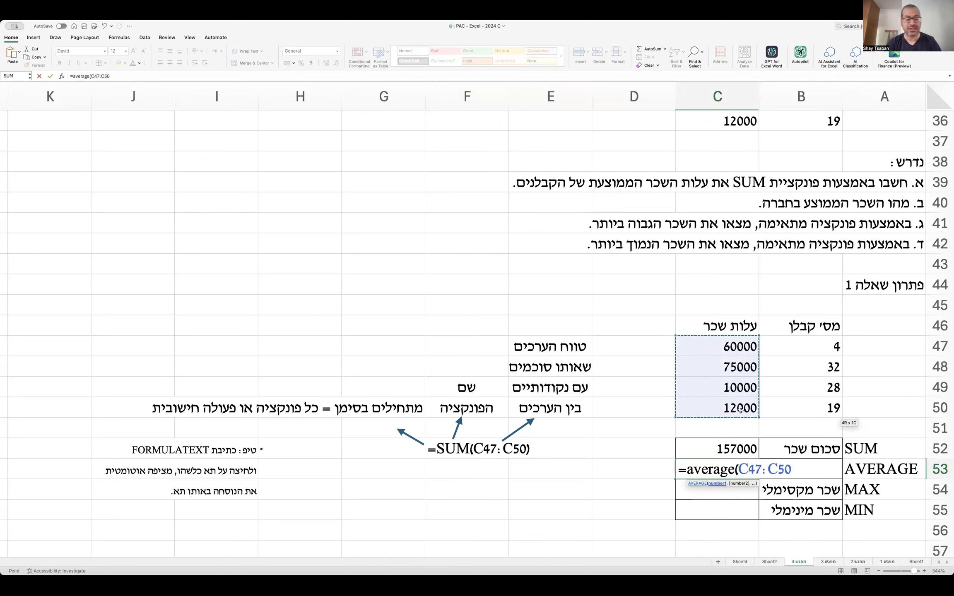
type(")")
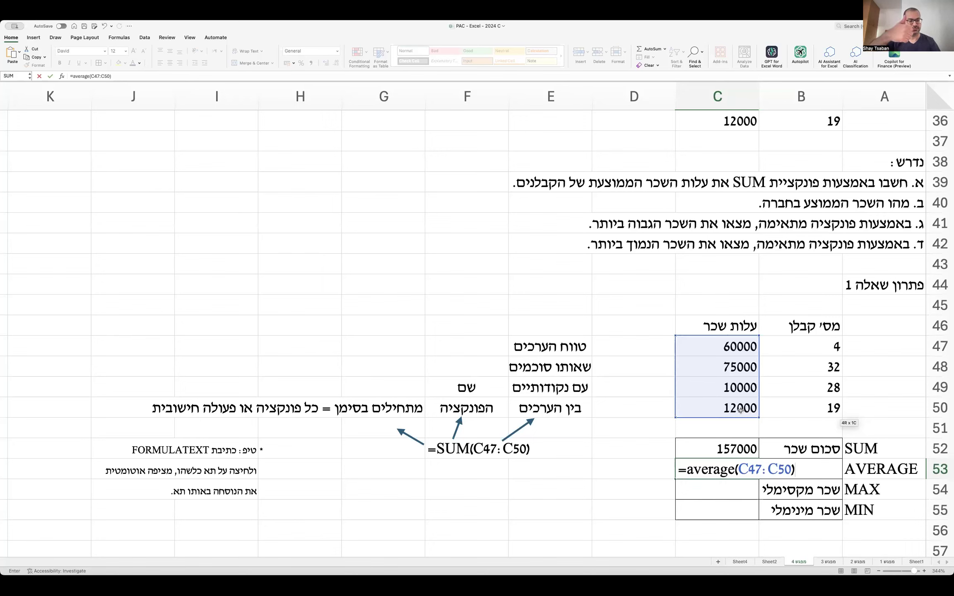
key("Return")
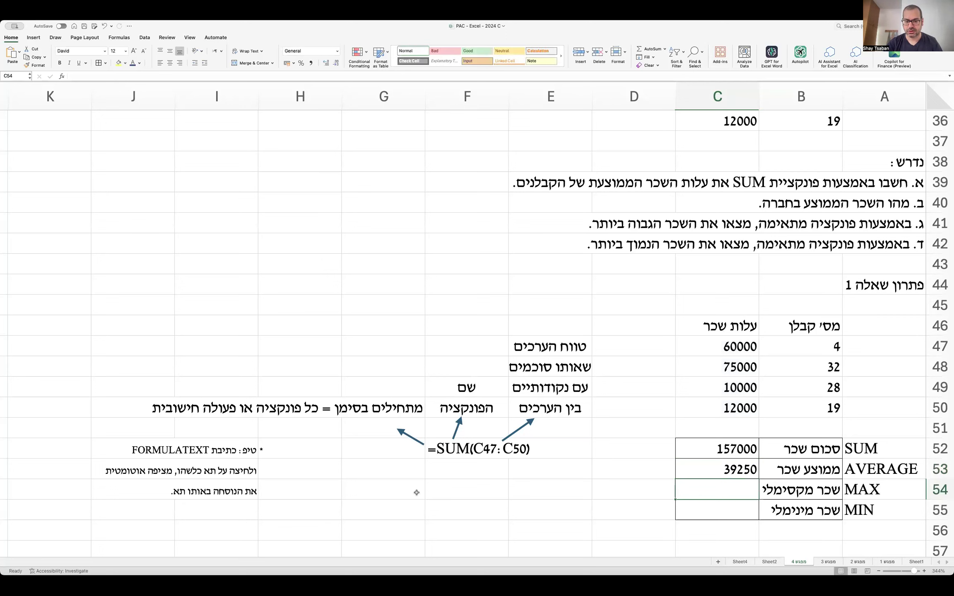
Enter =FORMULATEXT(C53) in F53 to display =AVERAGE(C47:C50) below the SUM text.
left_click(454, 449)
left_click(453, 472)
type("=formulatex")
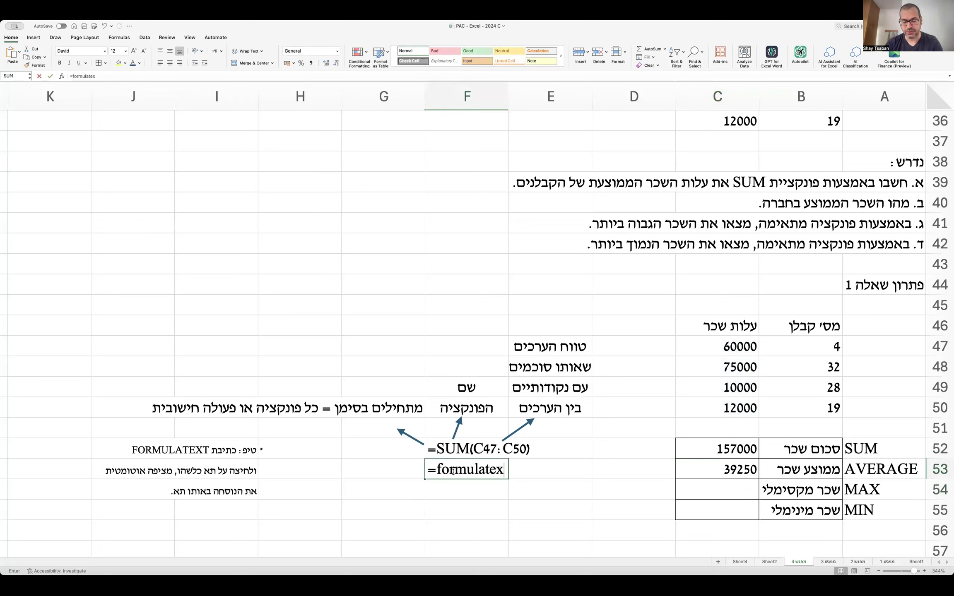
type("t(")
key("Right")
key("Right")
key("Right")
type("_")
key("BackSpace")
key("Return")
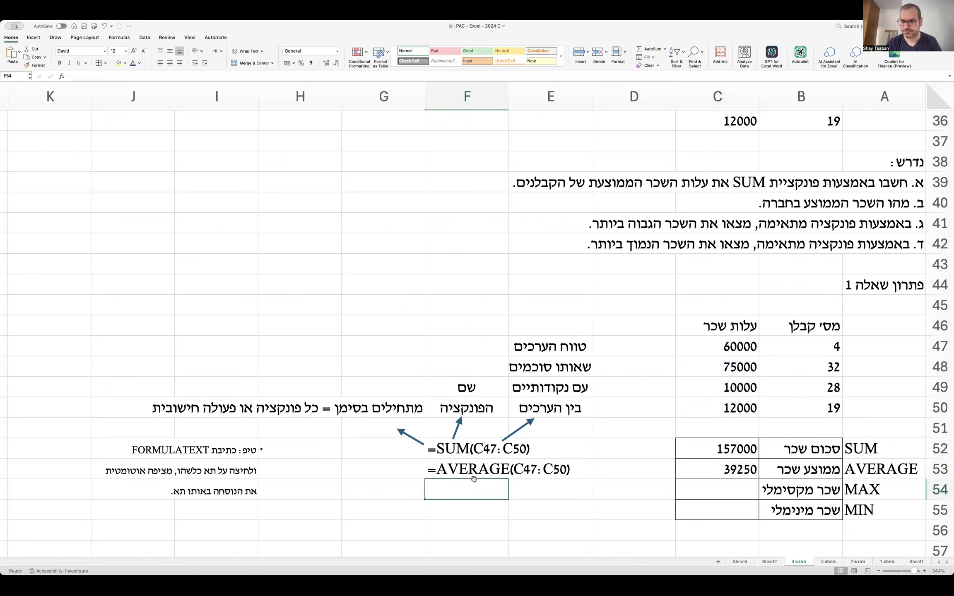
key("Right")
key("Right")
key("Right")
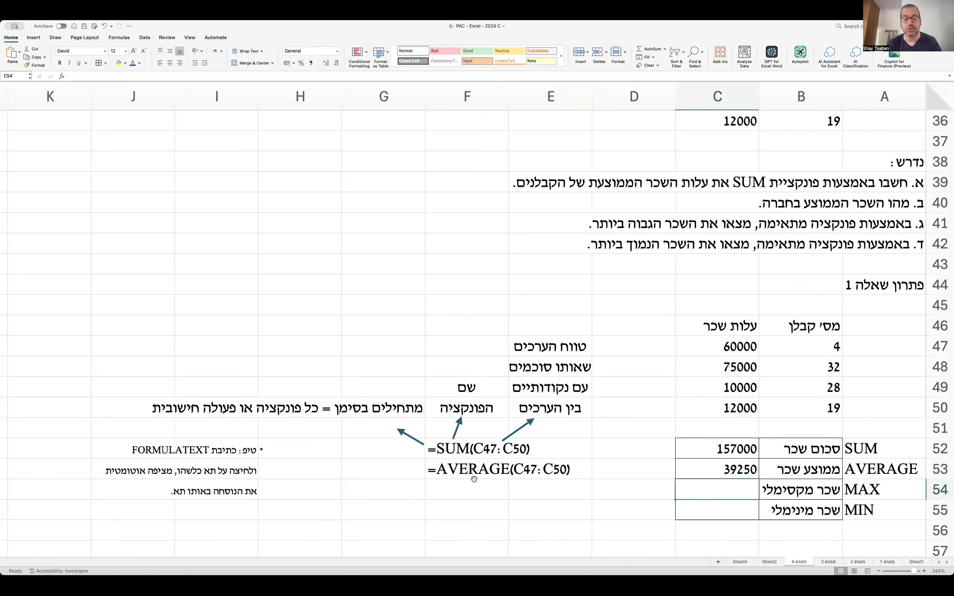
Enter =MAX(C47:C50) in C54 so it shows the highest salary, 75000.
type("=")
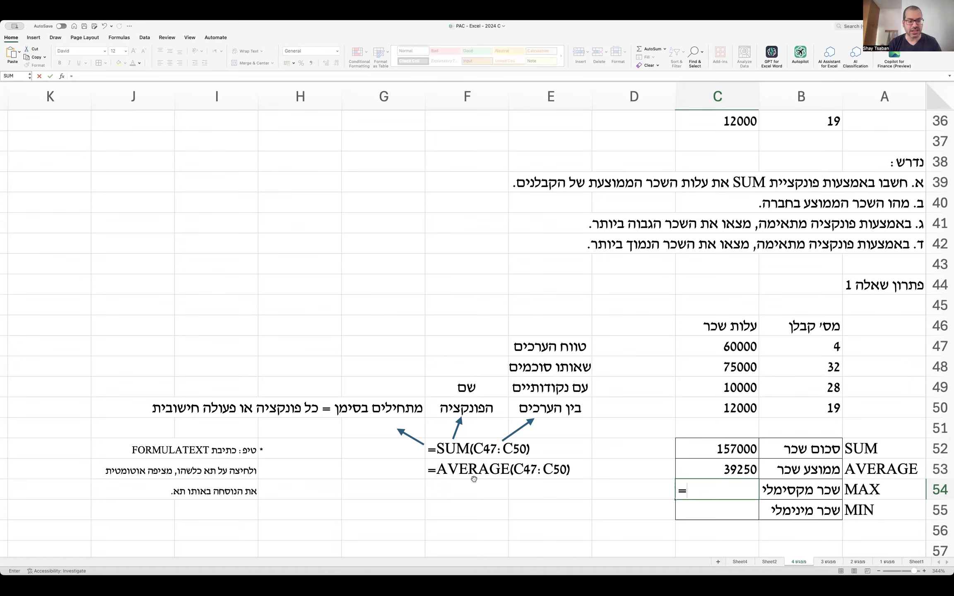
type("max(")
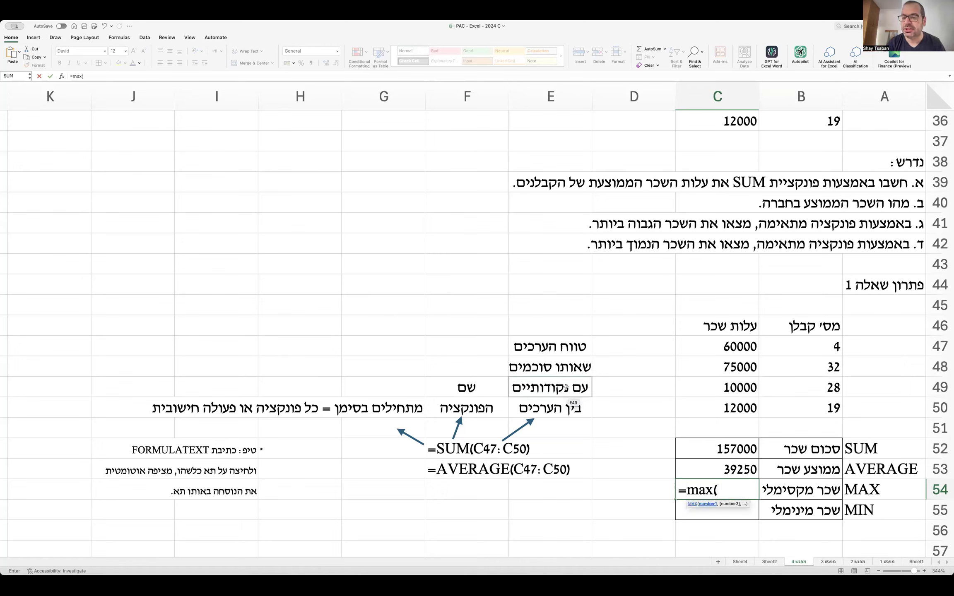
left_click_drag(719, 351, 716, 402)
type(")")
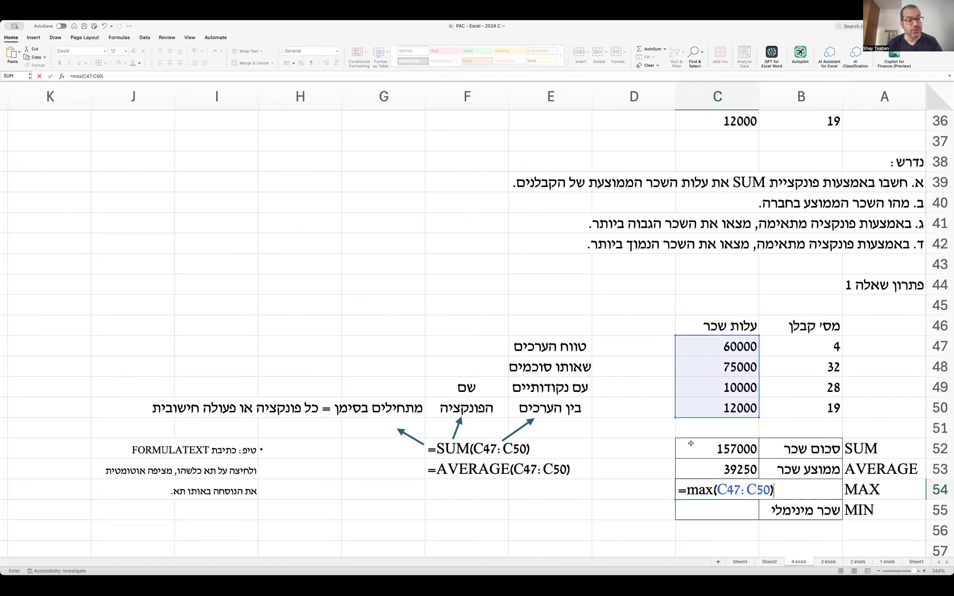
key("Return")
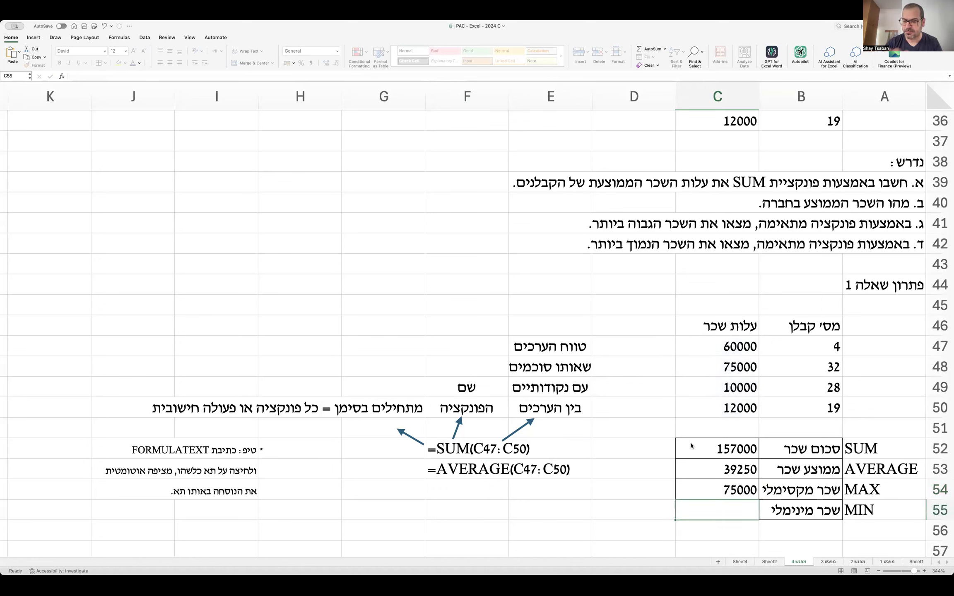
left_click(480, 485)
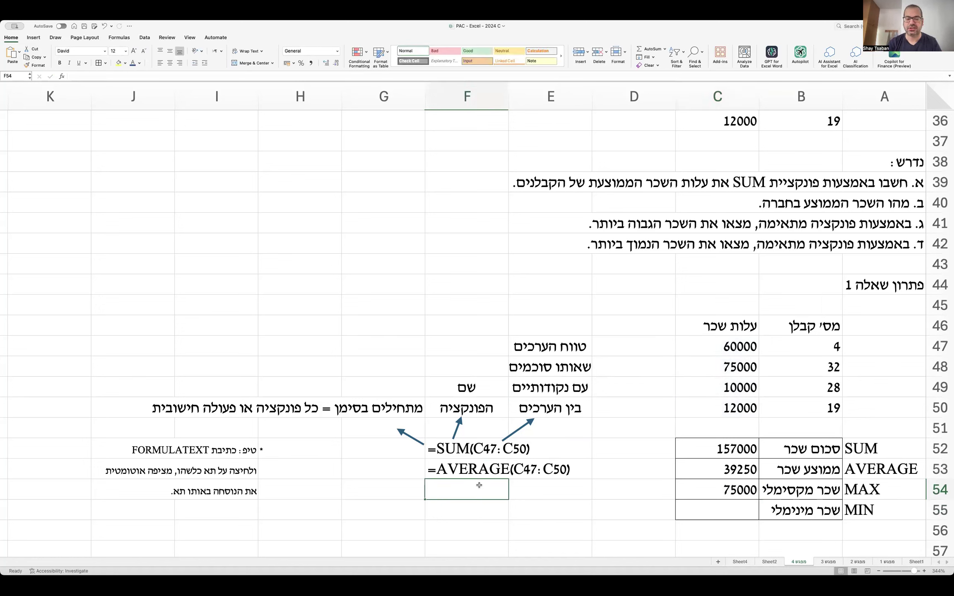
Fill the FORMULATEXT formula from F53 down into F54 to show =MAX(C47:C50).
left_click(452, 471)
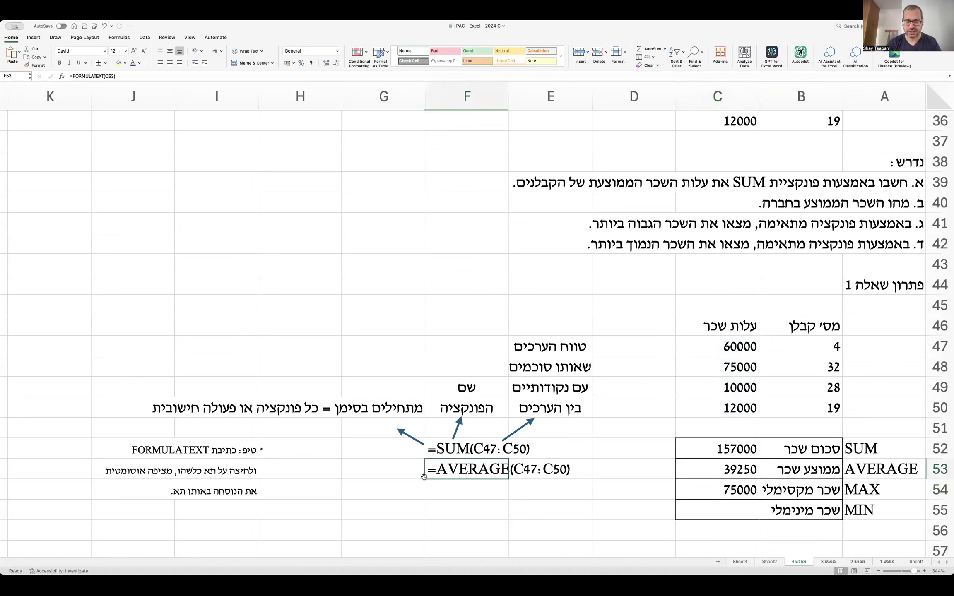
left_click_drag(424, 478, 425, 499)
left_click(490, 504)
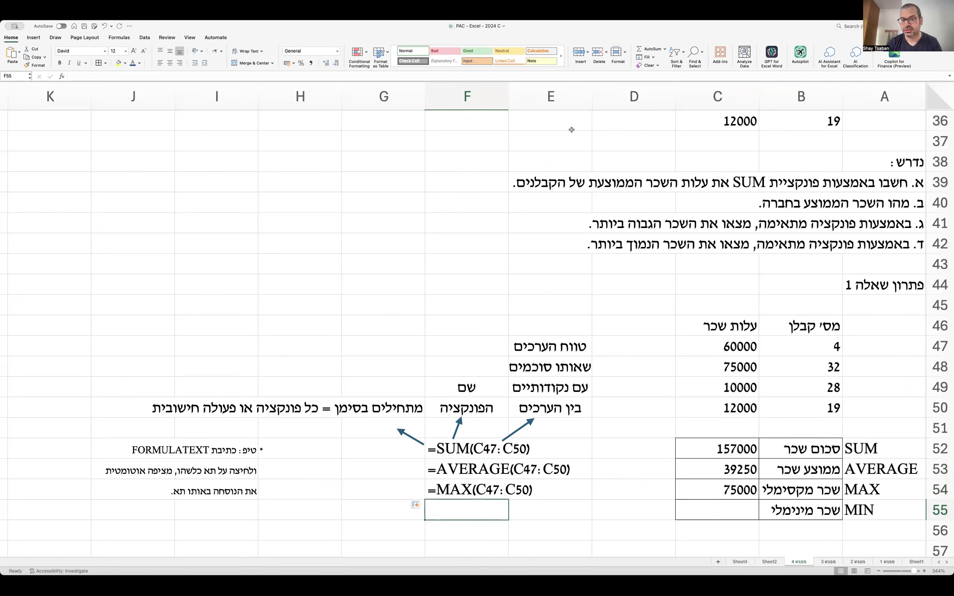
In the A39 task, replace הממוצעת with הכוללת and underline it.
left_click(693, 187)
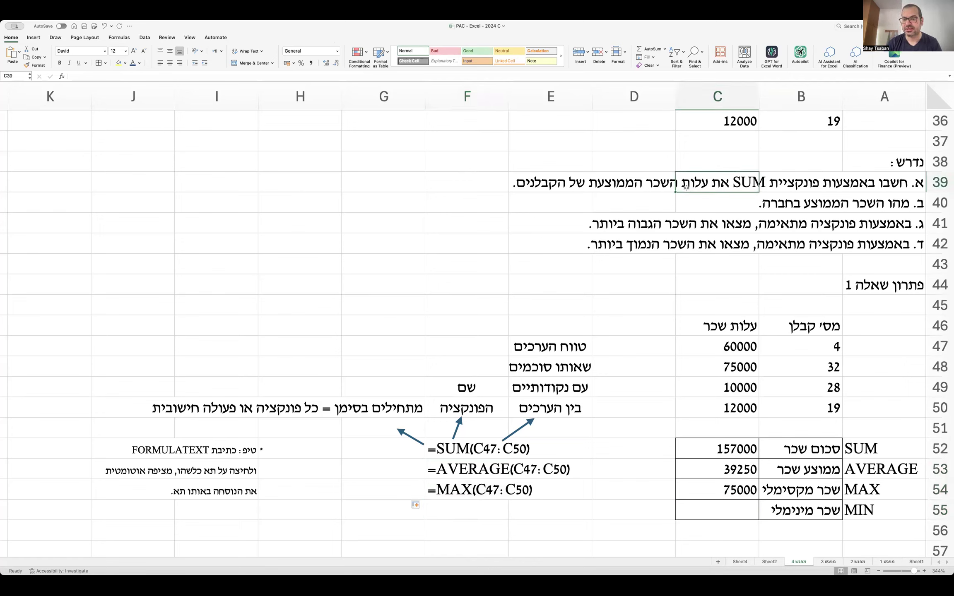
left_click(890, 186)
double_click(615, 184)
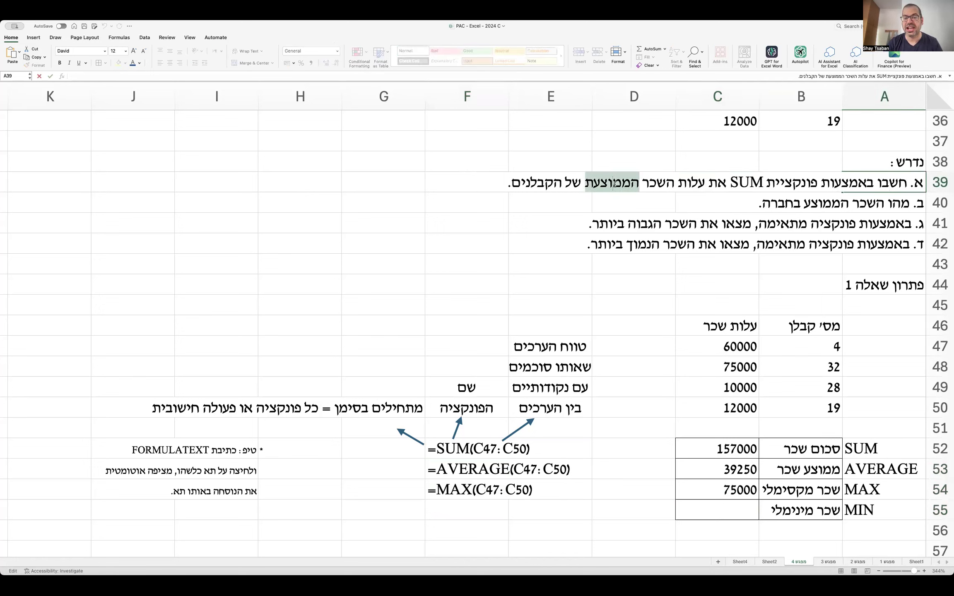
type("הכול")
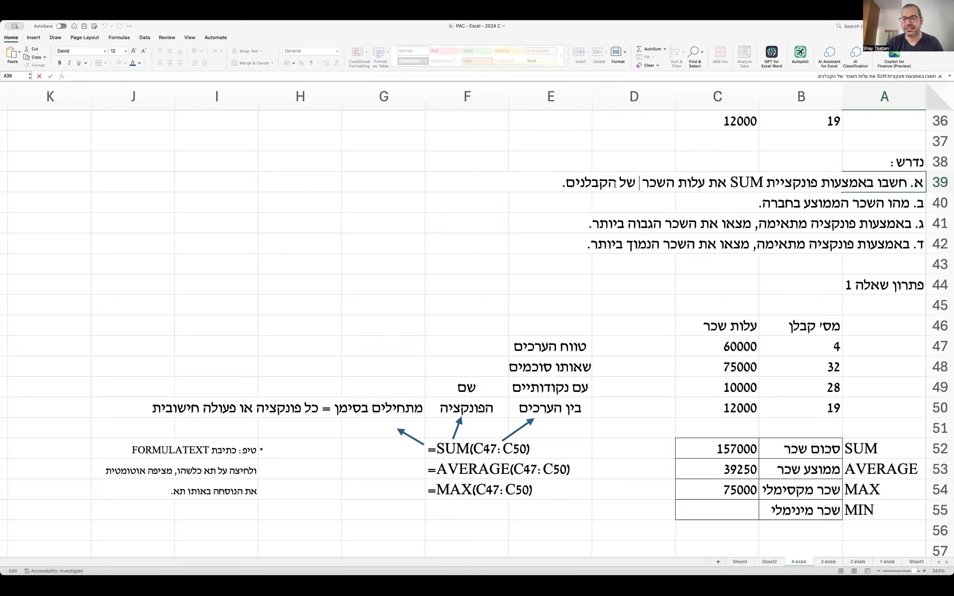
type("לת")
double_click(615, 184)
key("super+u")
left_click(721, 223)
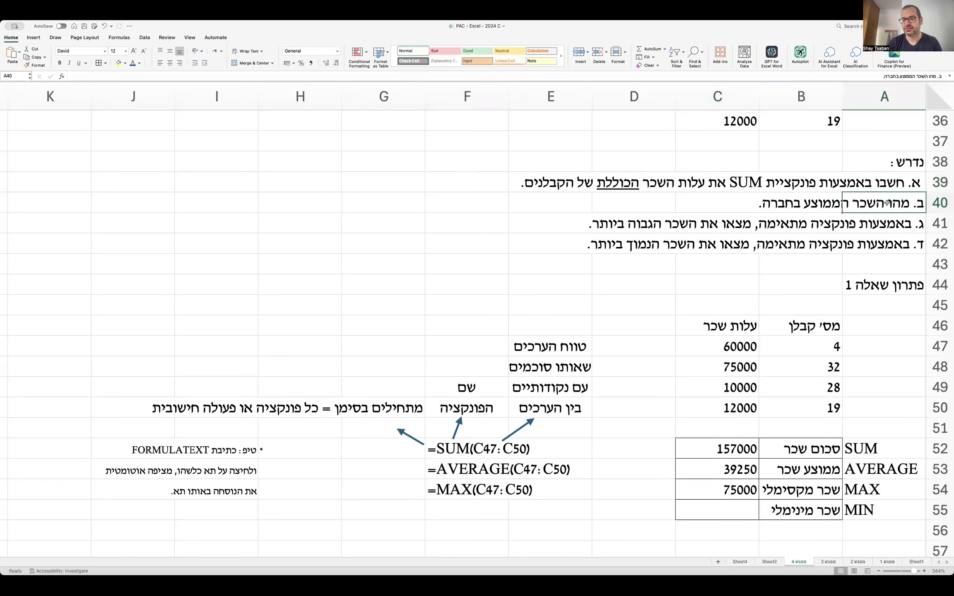
Underline the word הממוצע in the A40 task sentence.
double_click(887, 203)
double_click(754, 203)
key("super+u")
left_click(641, 446)
Label the summary rows with the letters א, ב, ג, ד in D52:D55.
type("א")
key("Return")
type("ב")
key("Return")
type("ג")
key("Return")
type("ד")
key("Return")
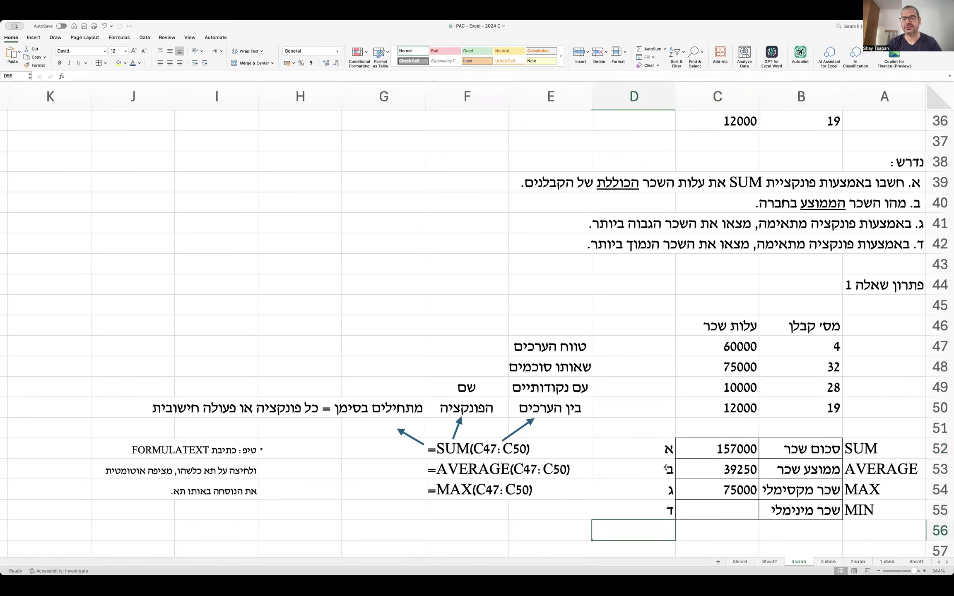
Enter =MIN(C47:C50) in C55 to get the minimum salary of 10000.
left_click(711, 505)
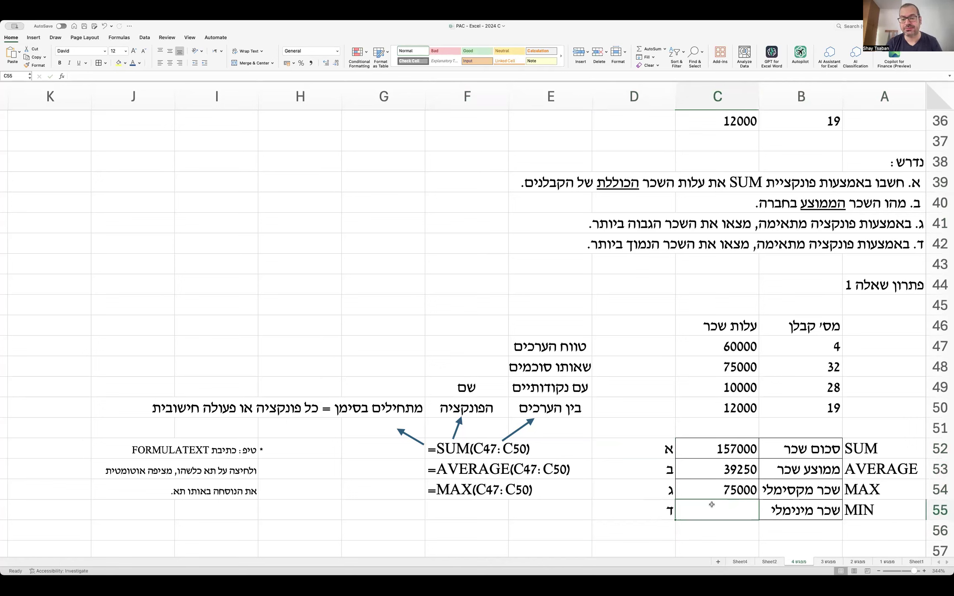
type("=")
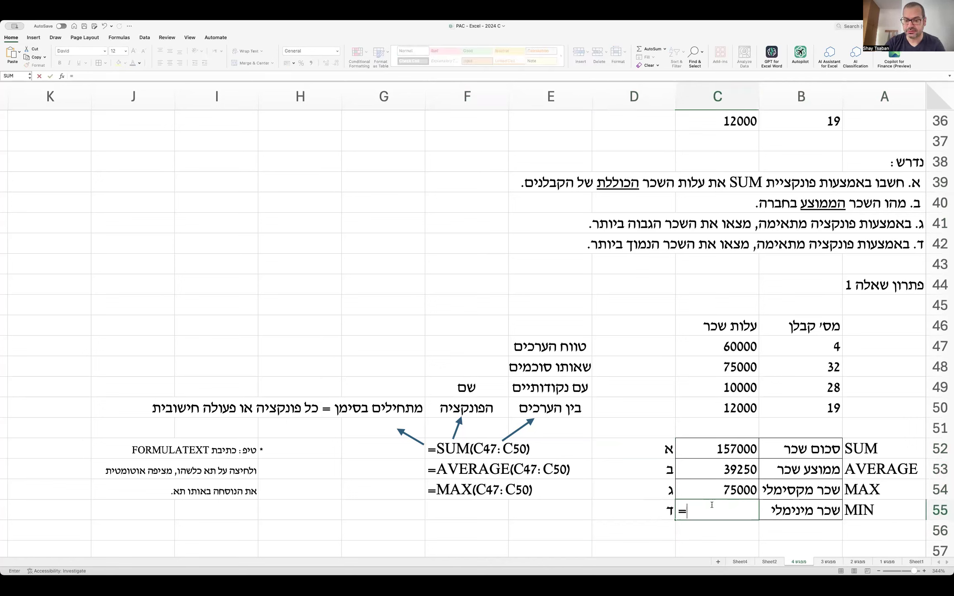
type("min(")
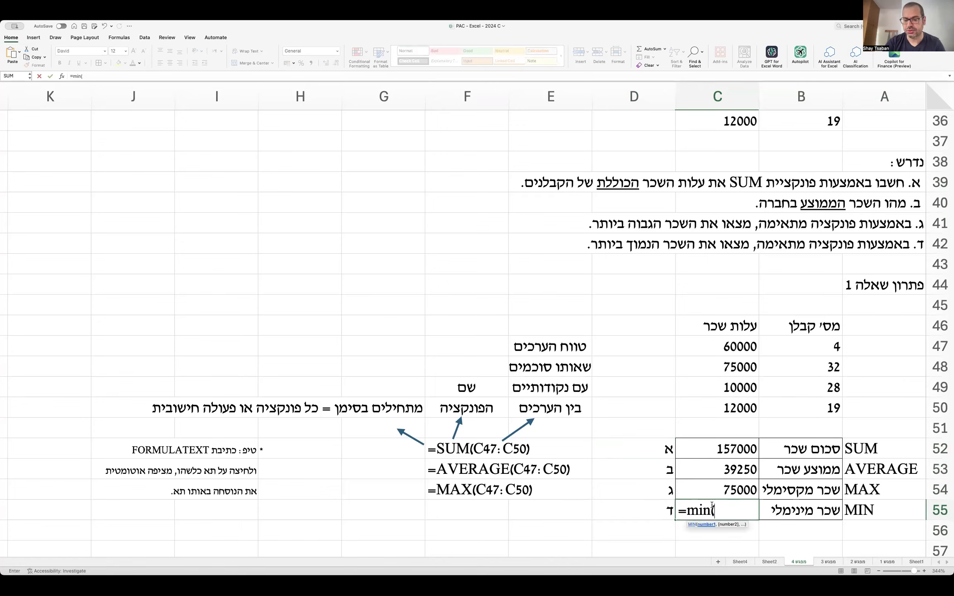
left_click_drag(736, 353, 735, 401)
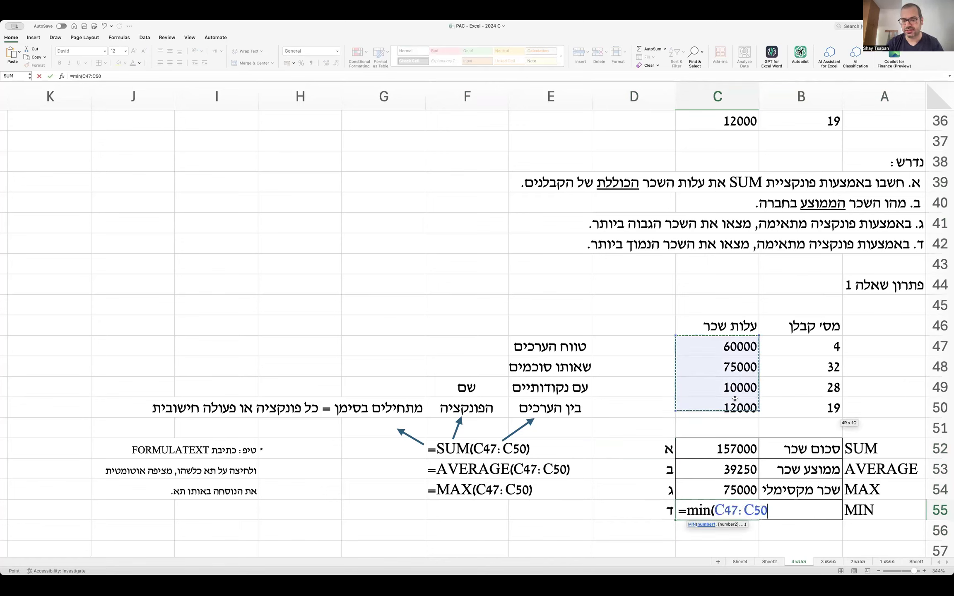
type(")")
key("Return")
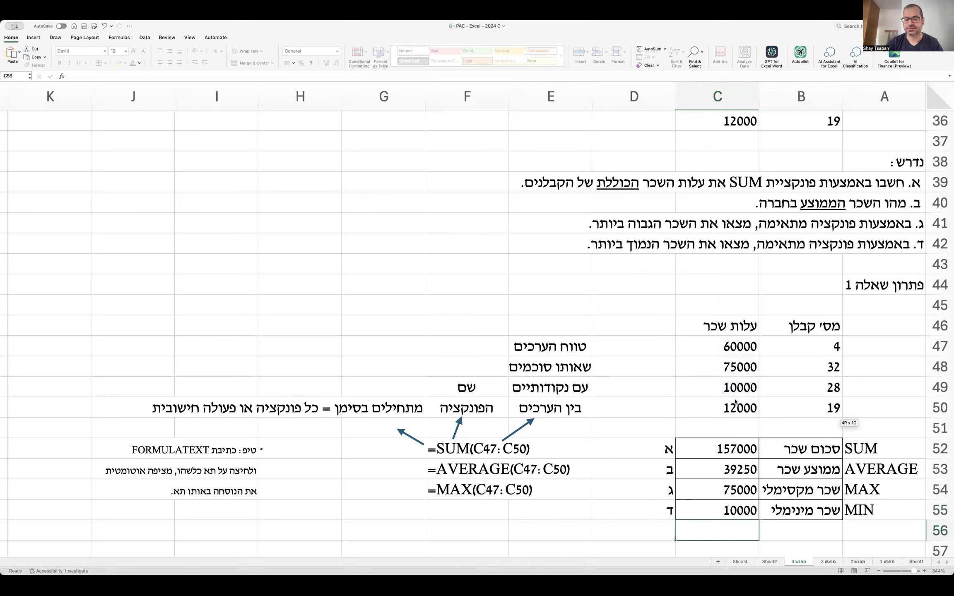
Fill the formula-text cell from F54 down to F55 to show the MIN formula.
left_click(455, 488)
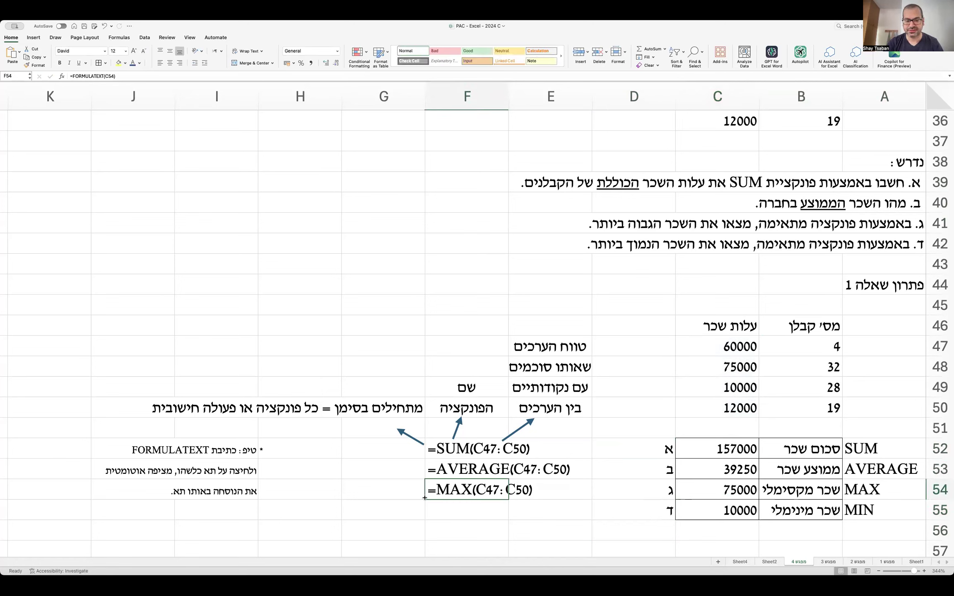
left_click_drag(426, 500, 425, 520)
left_click(375, 513)
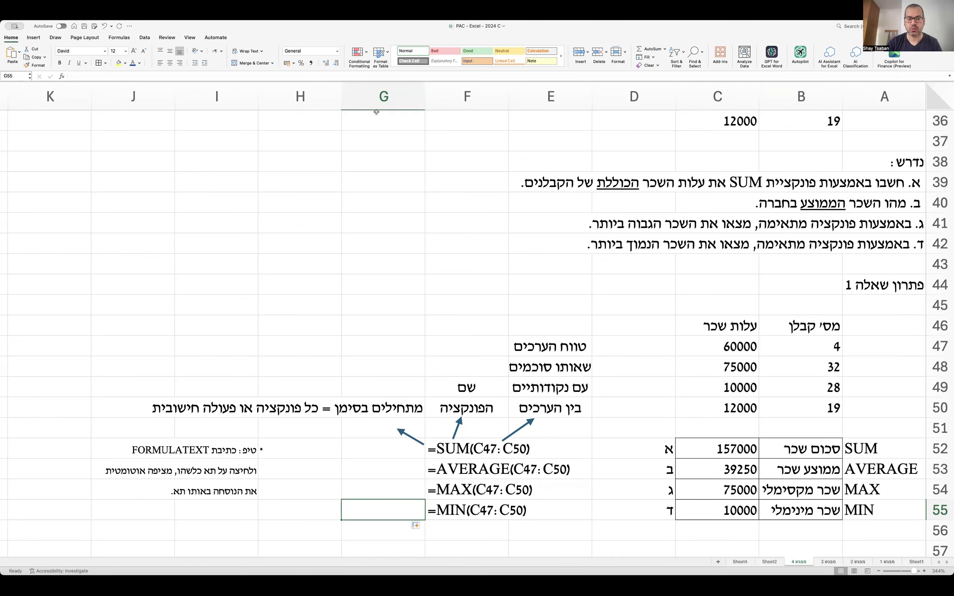
scroll(589, 246, "up", 10)
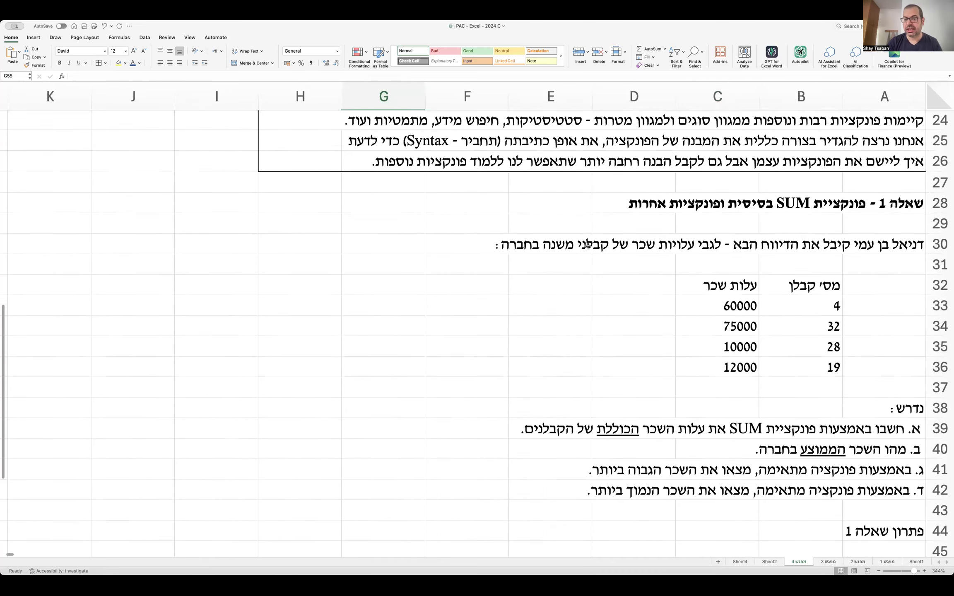
Copy the row 28 Question 1 heading and paste it into A57.
scroll(588, 246, "down", 10)
left_click(588, 201)
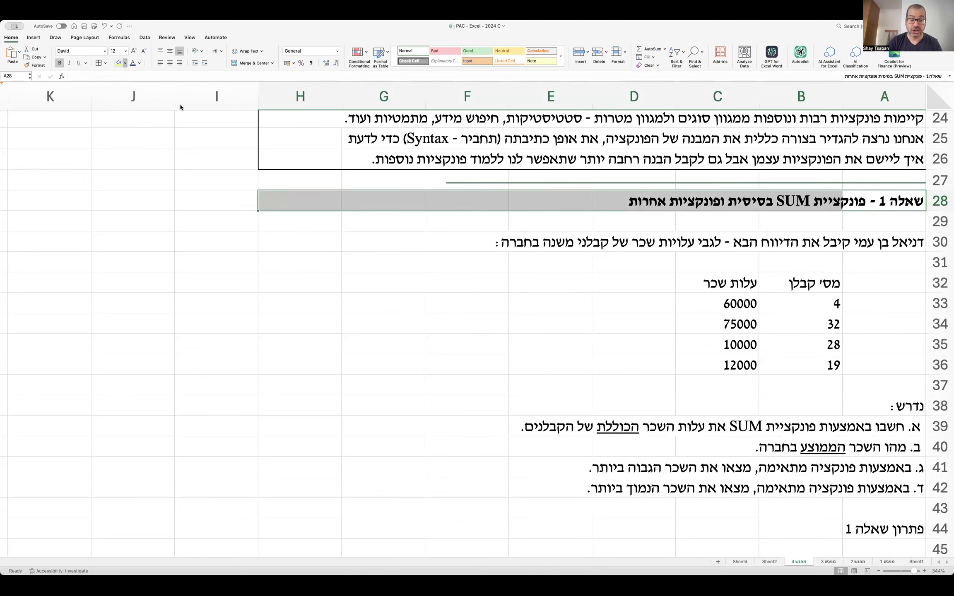
key("super+c")
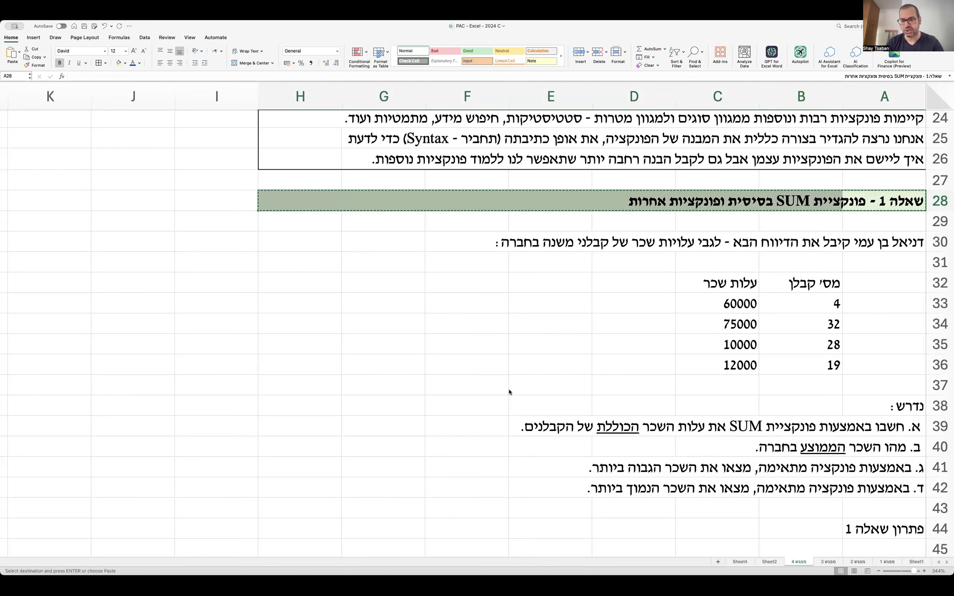
scroll(509, 390, "down", 10)
scroll(509, 392, "down", 1)
left_click(885, 364)
key("Return")
Retitle the pasted heading to 'שאלה 1.1 - שאלה פשוטה בסגנון מבחן בנושא'.
double_click(875, 364)
type(".1")
left_click_drag(857, 365, 480, 403)
key("BackSpace")
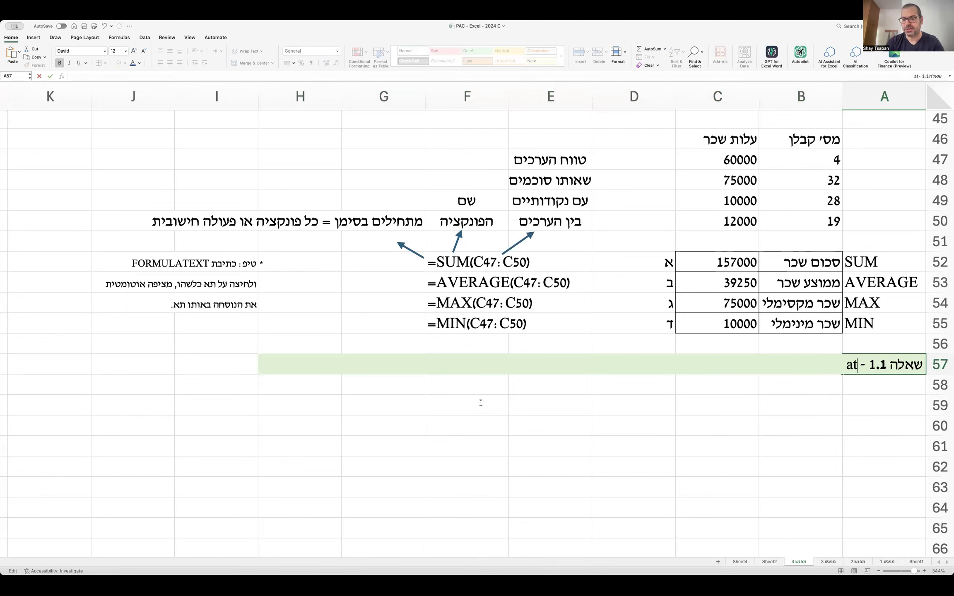
type("שאלה פשוטה בס")
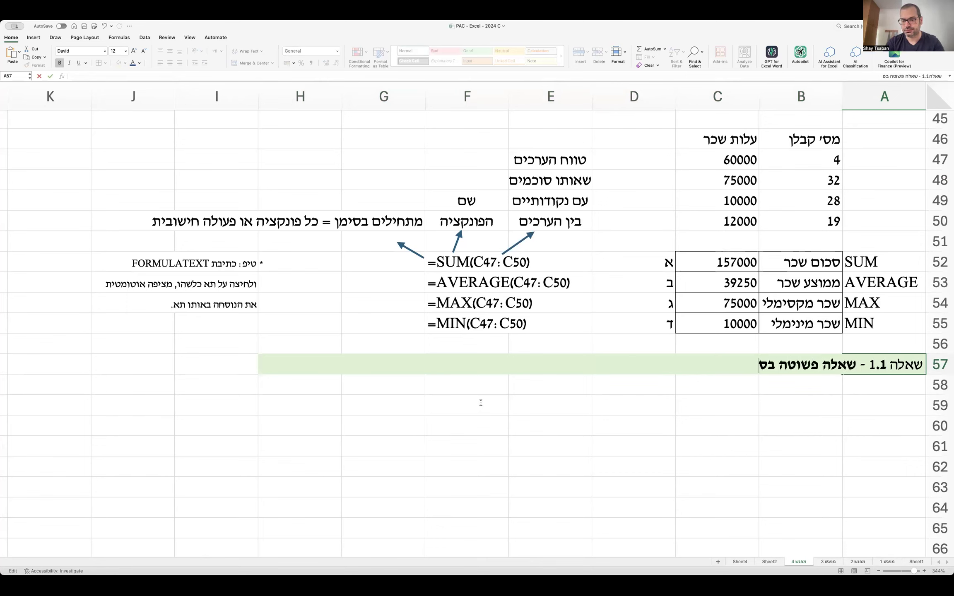
type("גנון מבחן בנושא")
key("Return")
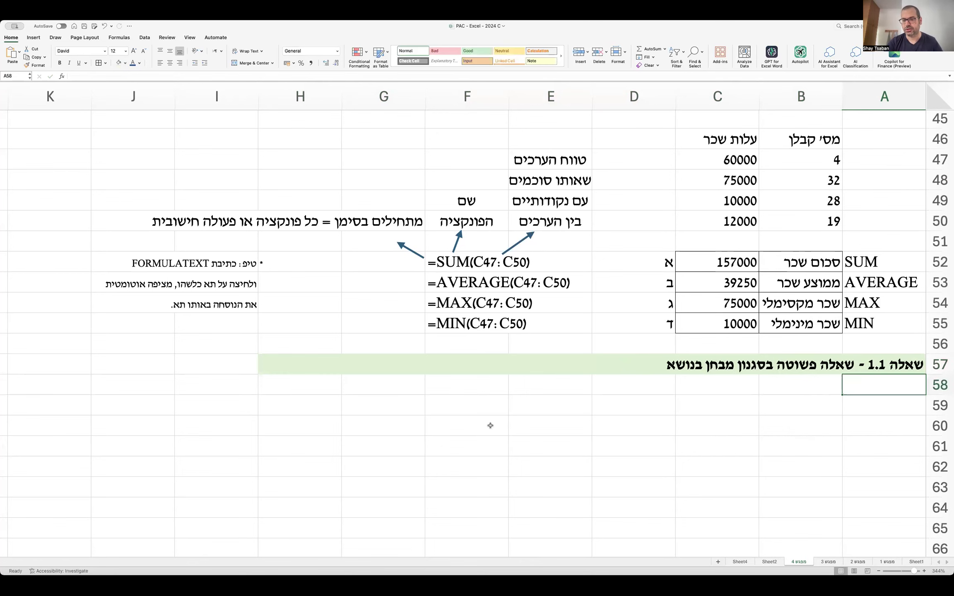
left_click(853, 400)
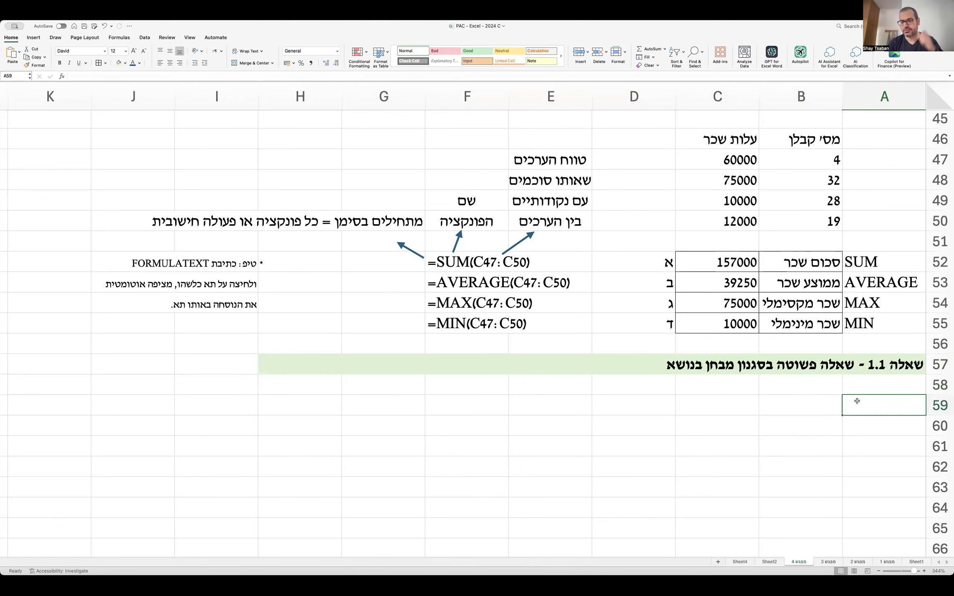
Write the question description in A59 about a sausage factory's production on various dates.
scroll(857, 399, "up", 2)
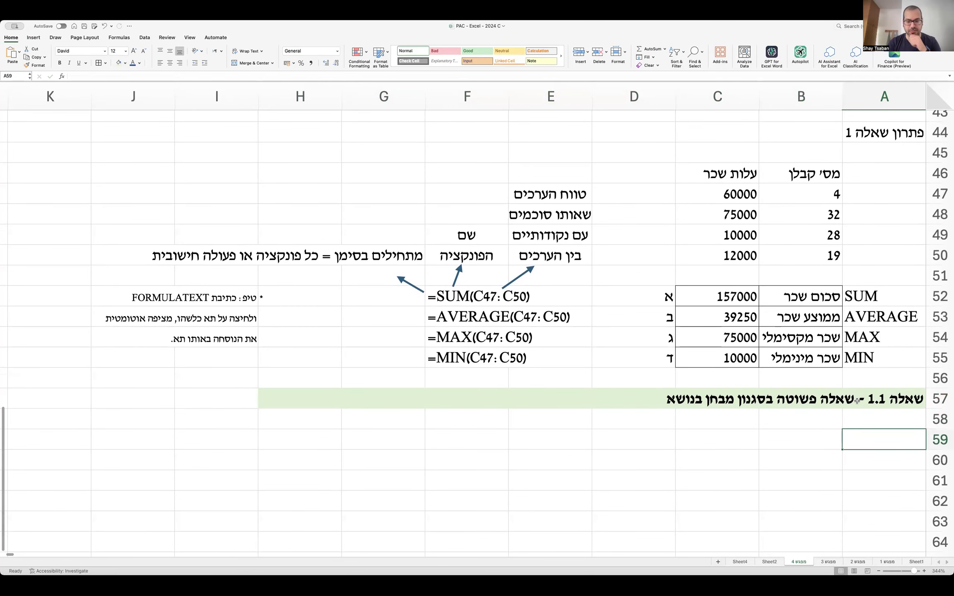
type("אמנ")
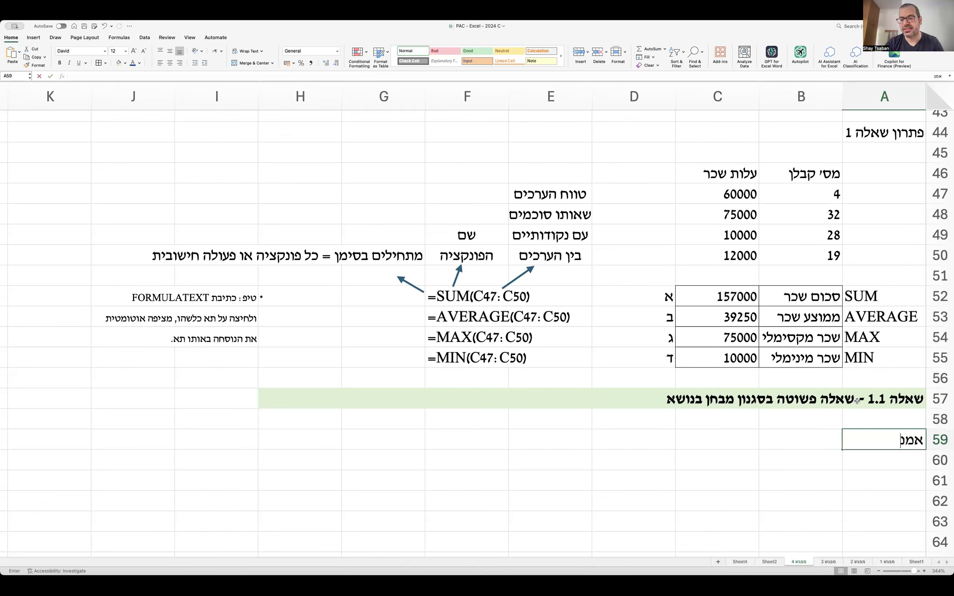
type("דה עובדת")
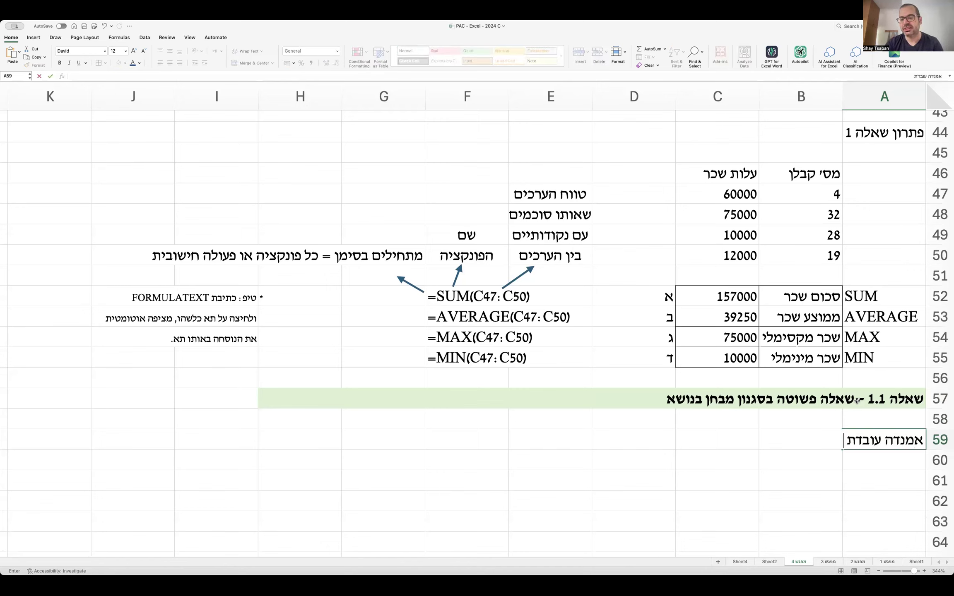
type(" במפעל לייצור נקניק. להלן נתונים ל")
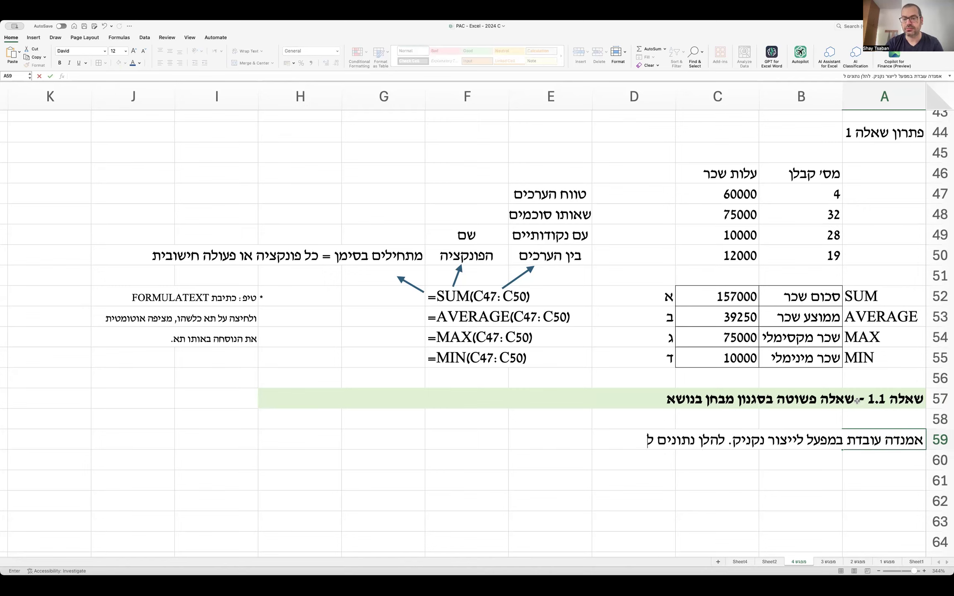
type("גבי היקף")
key("BackSpace")
type("פי")
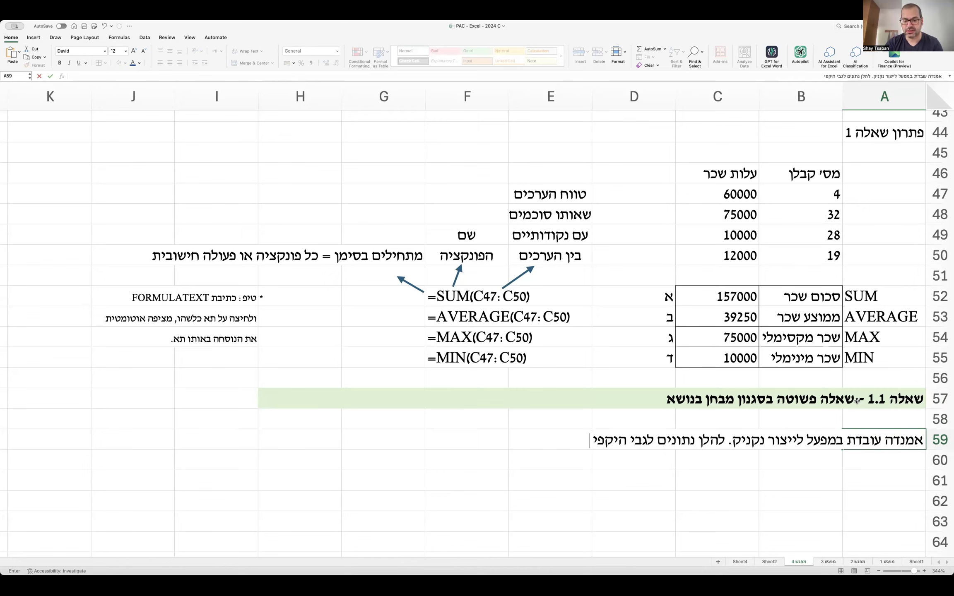
type(" הייצור מנקניק בת")
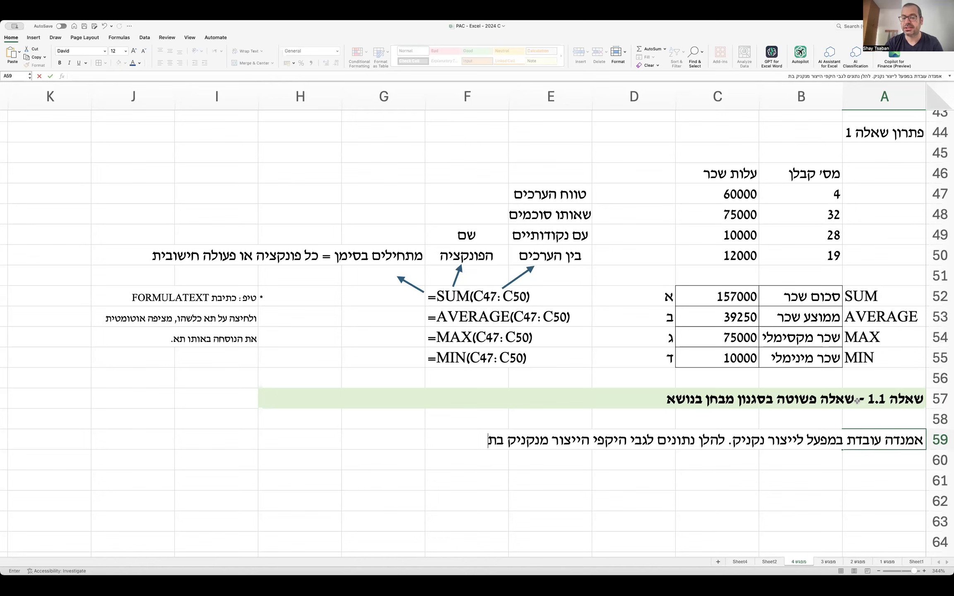
type("אריךים שונים :")
key("Return")
key("Return")
Add the table headers תאריך in B61 and יח' נקניק in C61.
key("Tab")
type("תאריך")
key("Tab")
type("יח' נקניק")
key("Return")
Enter the dates 23/01/2024 and 24/01/2024 in B62:B63.
key("Tab")
type("2")
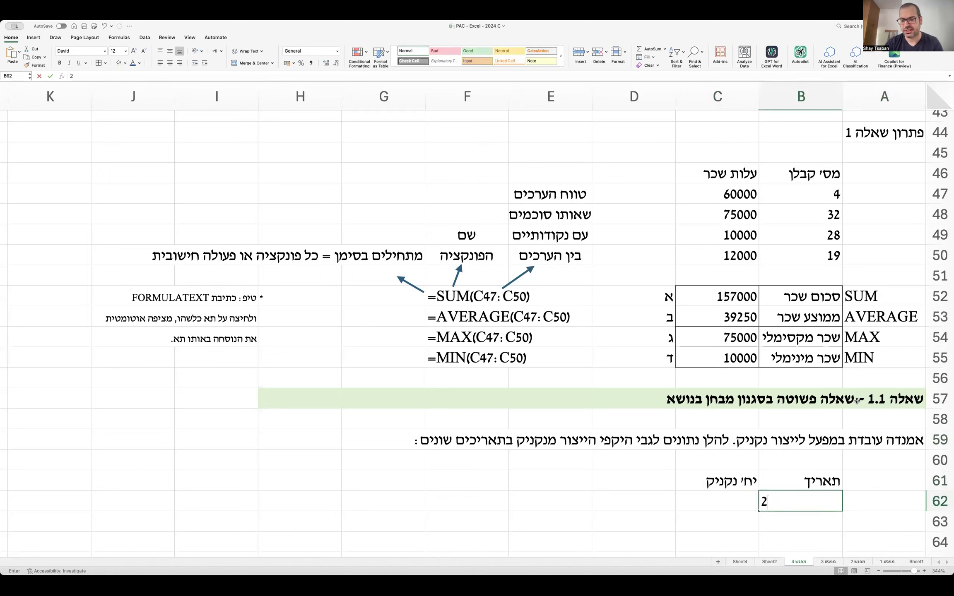
type("3/01/2024")
key("Return")
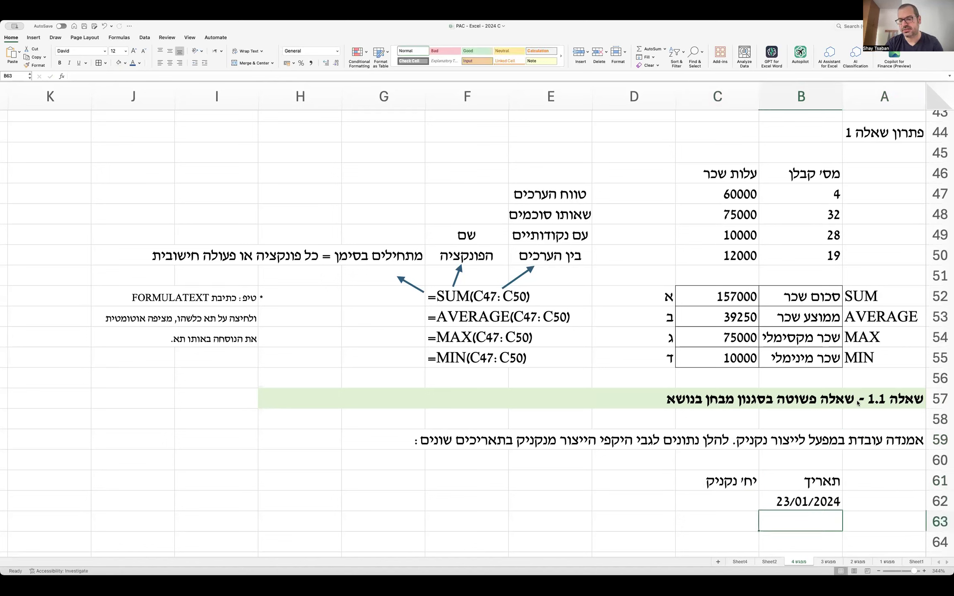
type("24/1/2024")
key("Return")
Add a previous-date +1 formula in B64 and fill the dates down to 29/01/2024.
scroll(858, 403, "down", 2)
type("=")
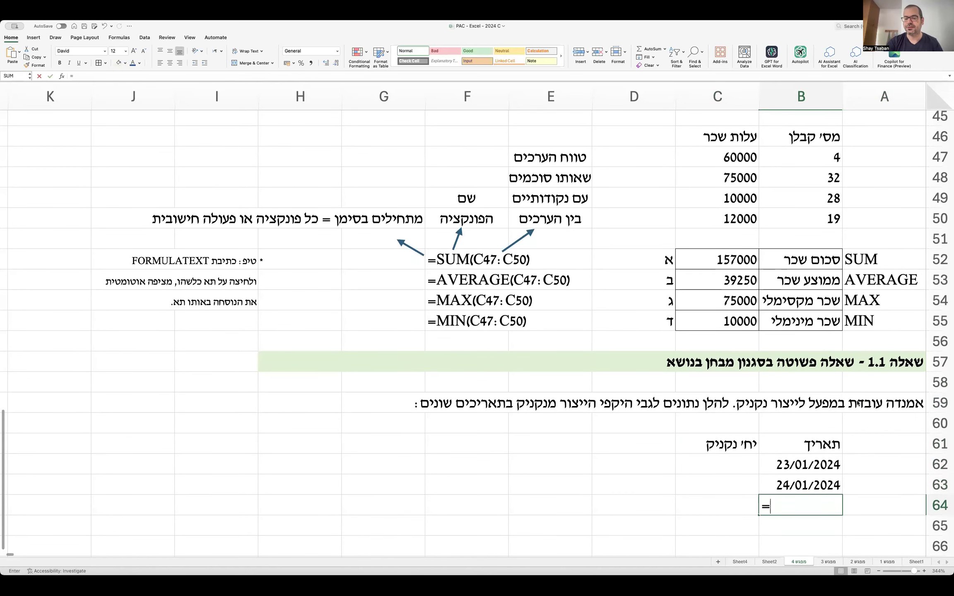
key("Up")
type("+1")
key("Return")
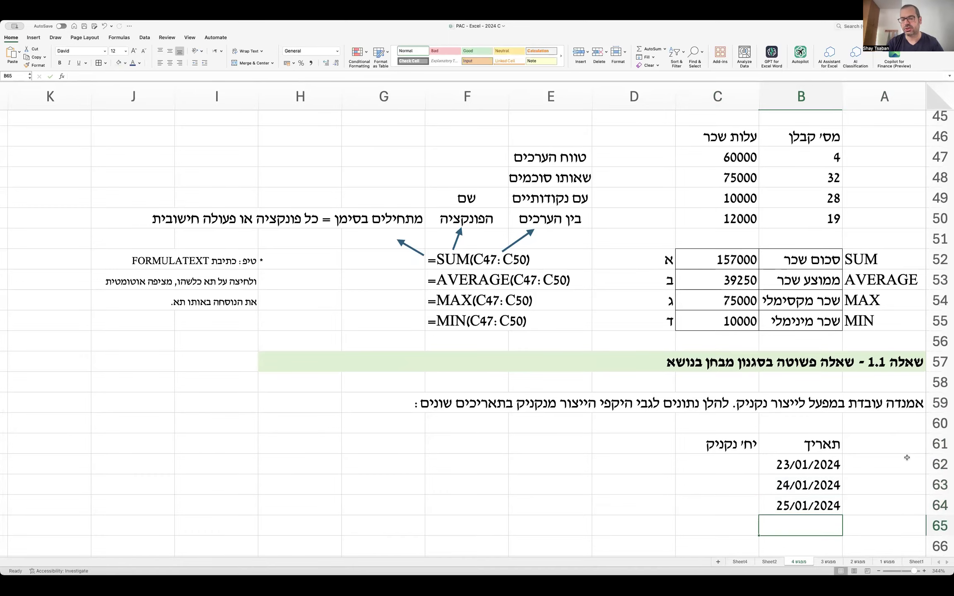
scroll(898, 464, "down", 5)
left_click(770, 404)
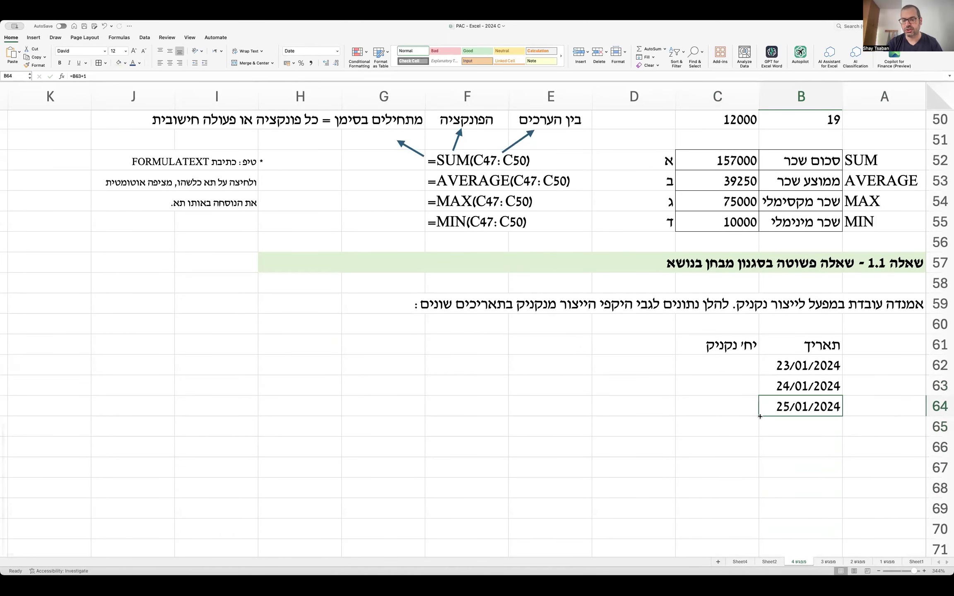
left_click_drag(759, 415, 759, 498)
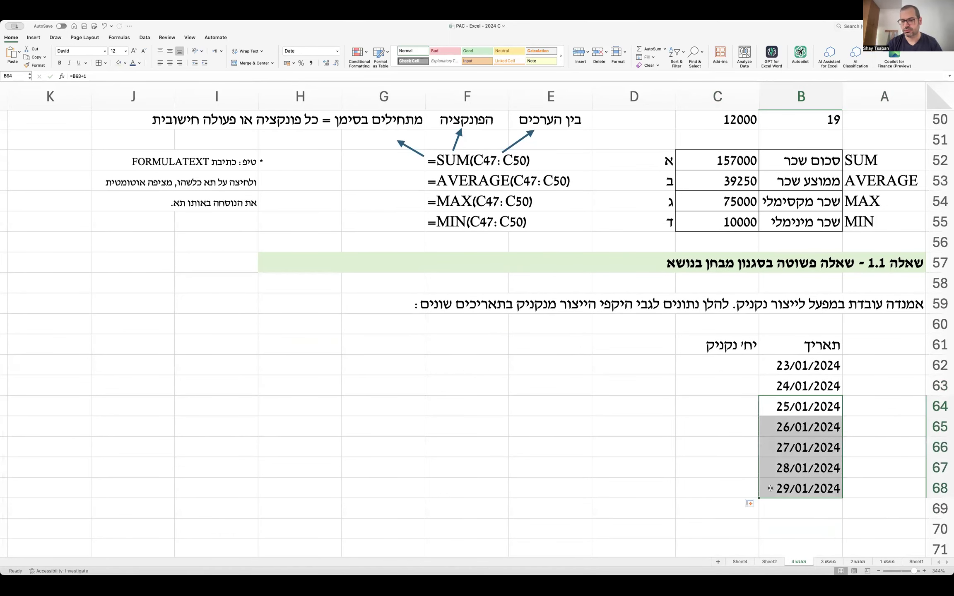
left_click(732, 364)
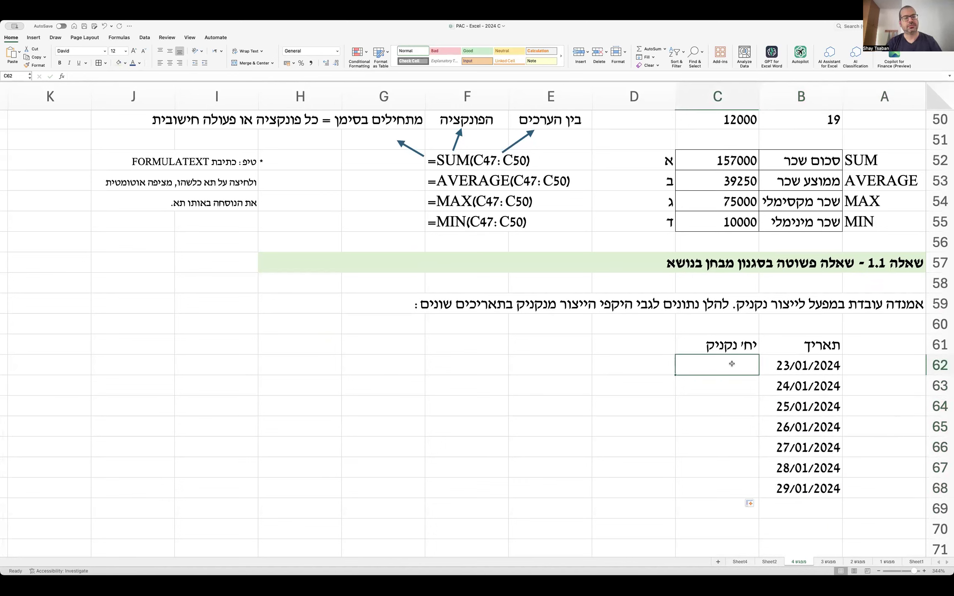
Enter the daily units 234, 950, 133, 898, 100, 124 and 178 in C62:C68.
type("234")
key("Return")
type("950")
key("Return")
type("133")
key("Return")
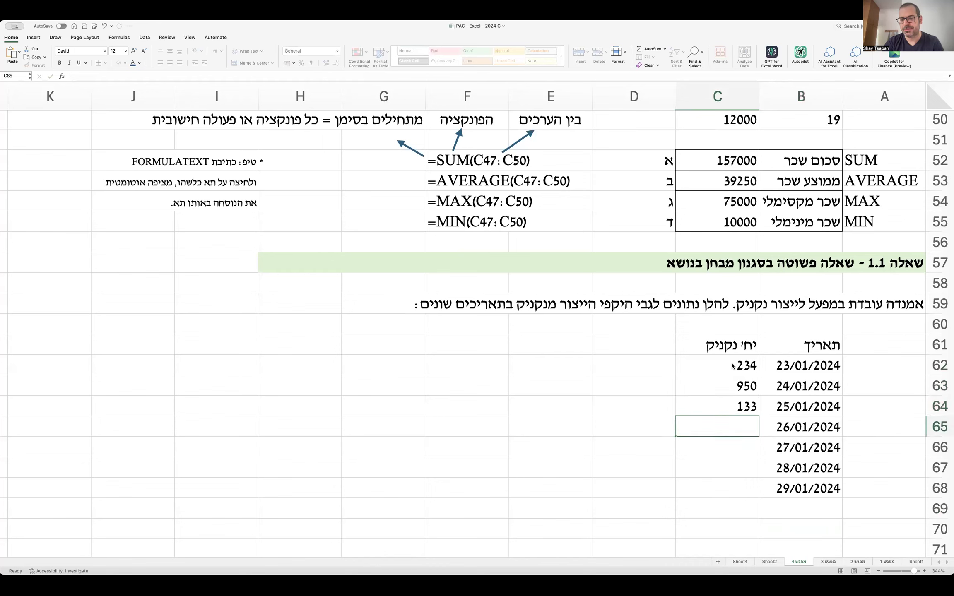
type("898")
key("Return")
type("100")
key("Return")
type("12")
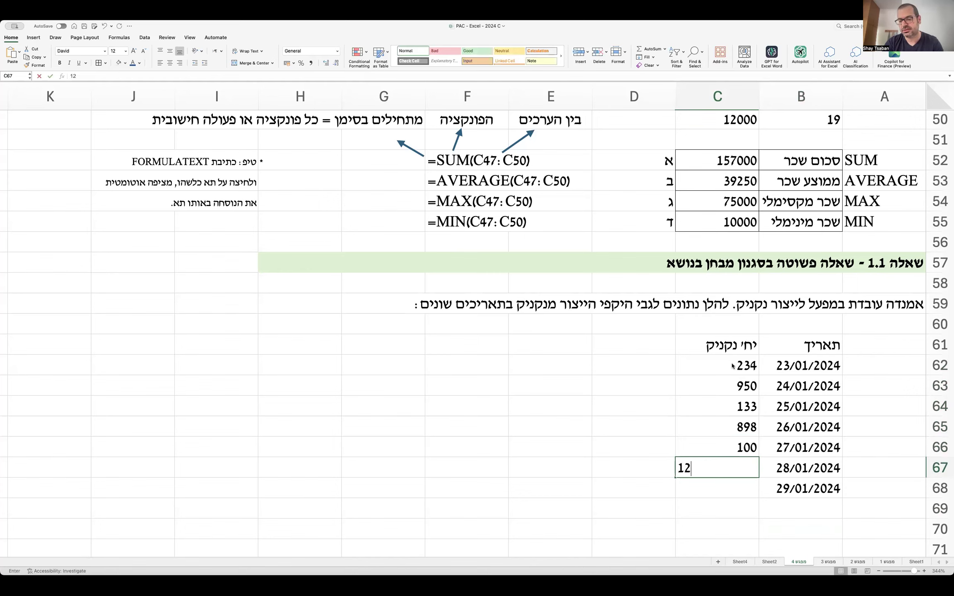
type("4")
key("Return")
type("178")
key("Return")
scroll(732, 366, "down", 2)
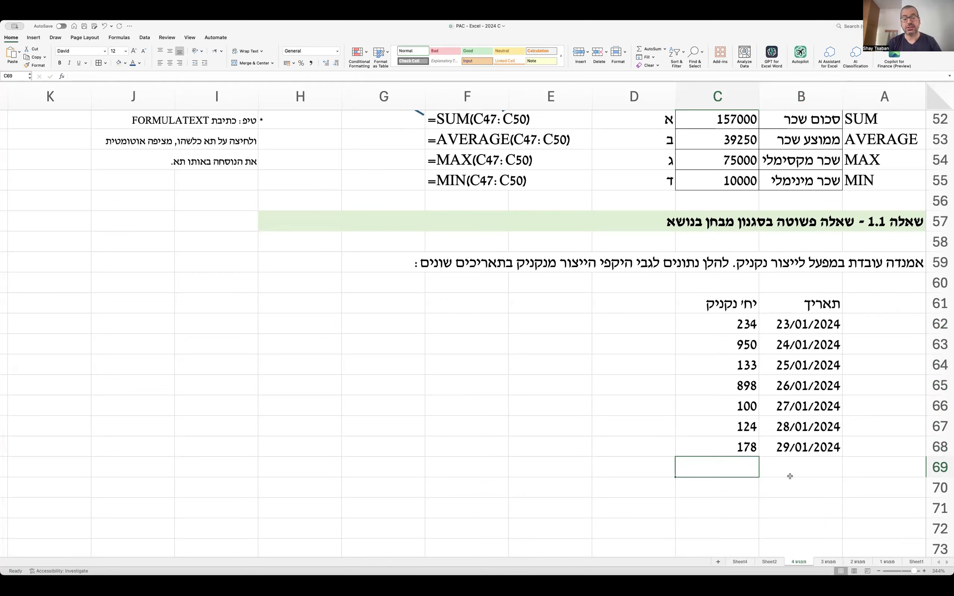
left_click(793, 495)
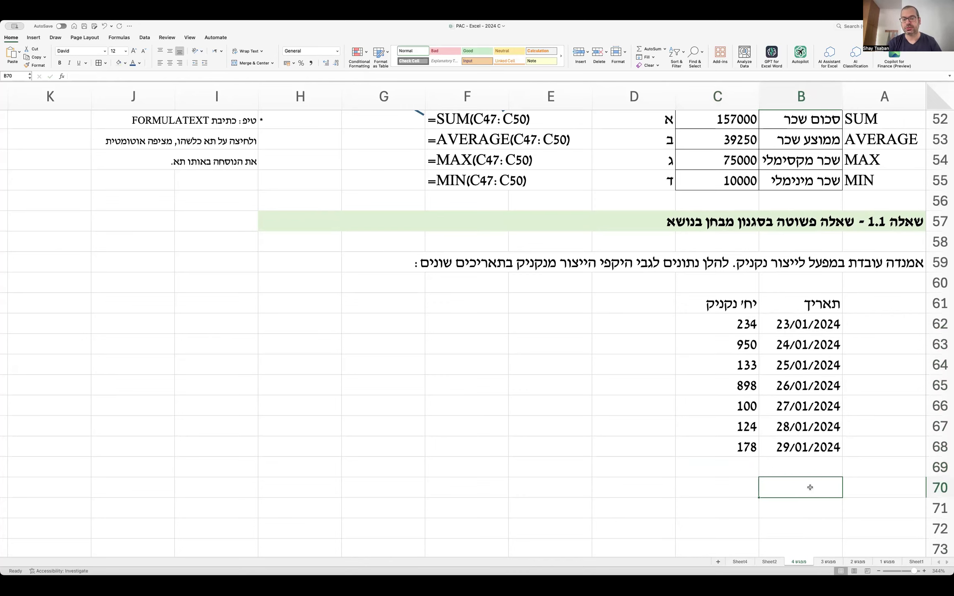
Label B70 with the text 'סך ייצור נקניק'.
scroll(810, 487, "down", 1)
type("סך ייצור")
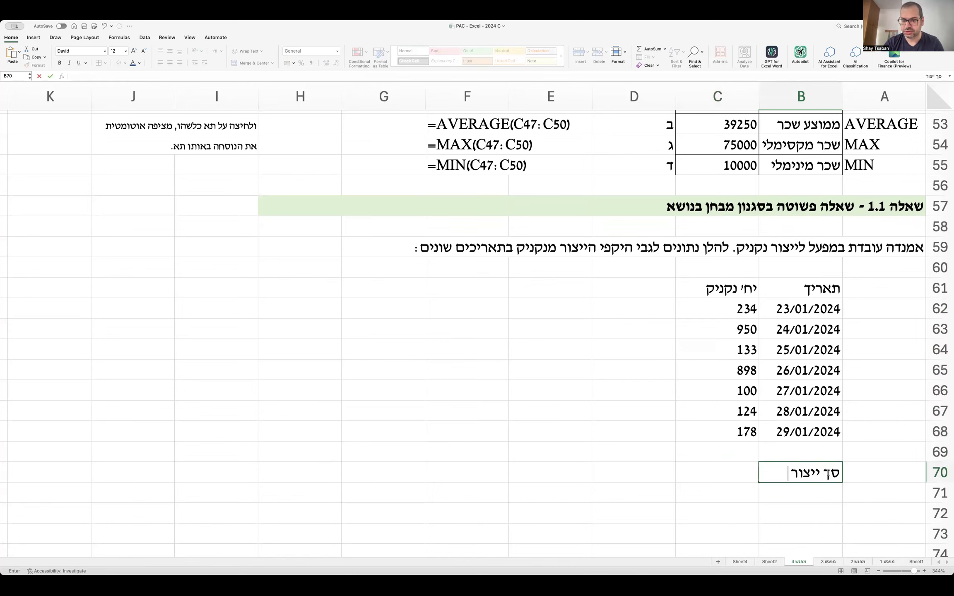
key("Return")
left_click(827, 474)
type("סך ייצור נקניק")
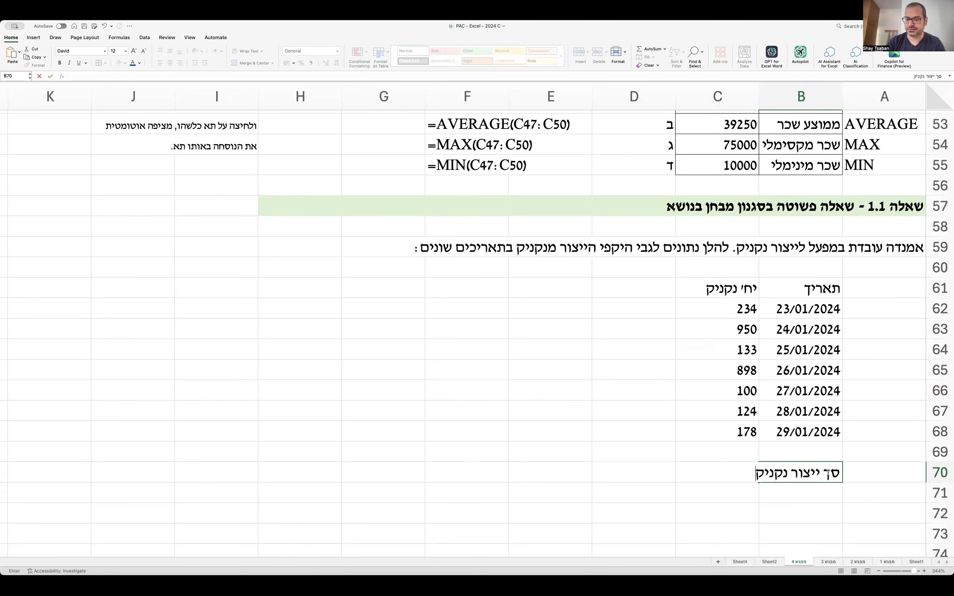
key("ctrl+Return")
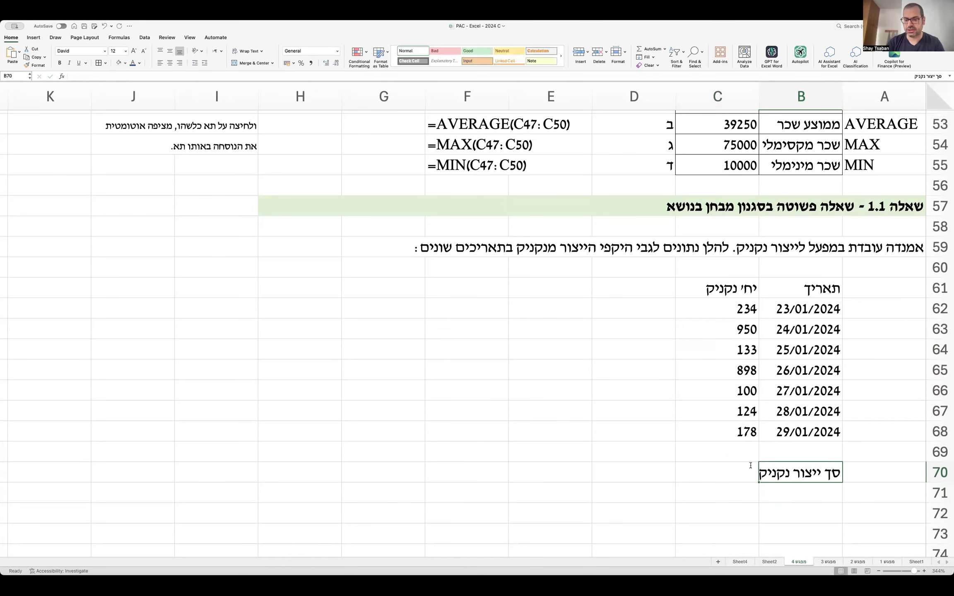
Narrow column C, draw an arrow pointing at C70, and fill C70 yellow.
left_click_drag(759, 103, 754, 103)
left_click(701, 470)
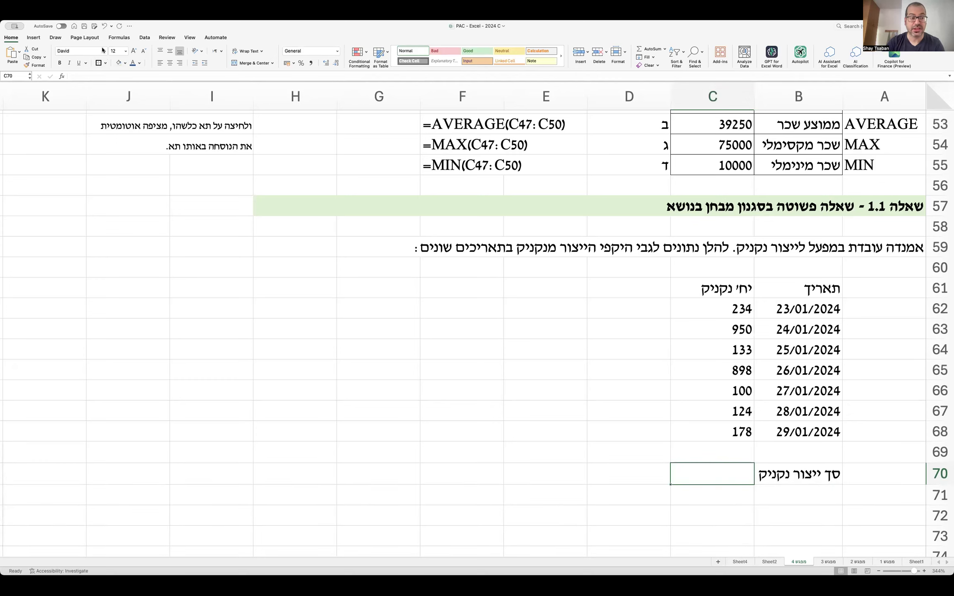
left_click(36, 38)
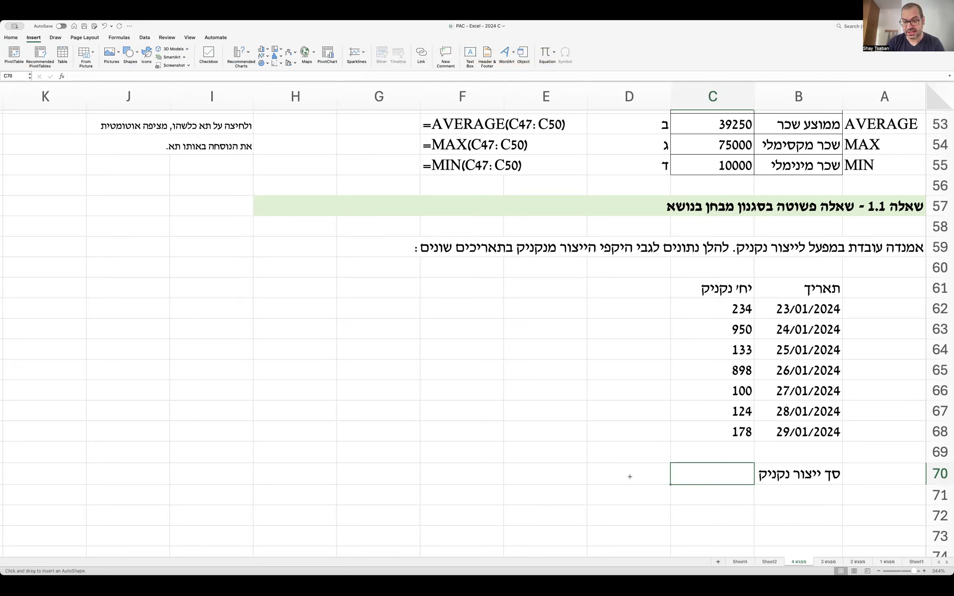
left_click_drag(616, 468, 660, 478)
left_click(713, 474)
left_click(120, 63)
left_click(455, 352)
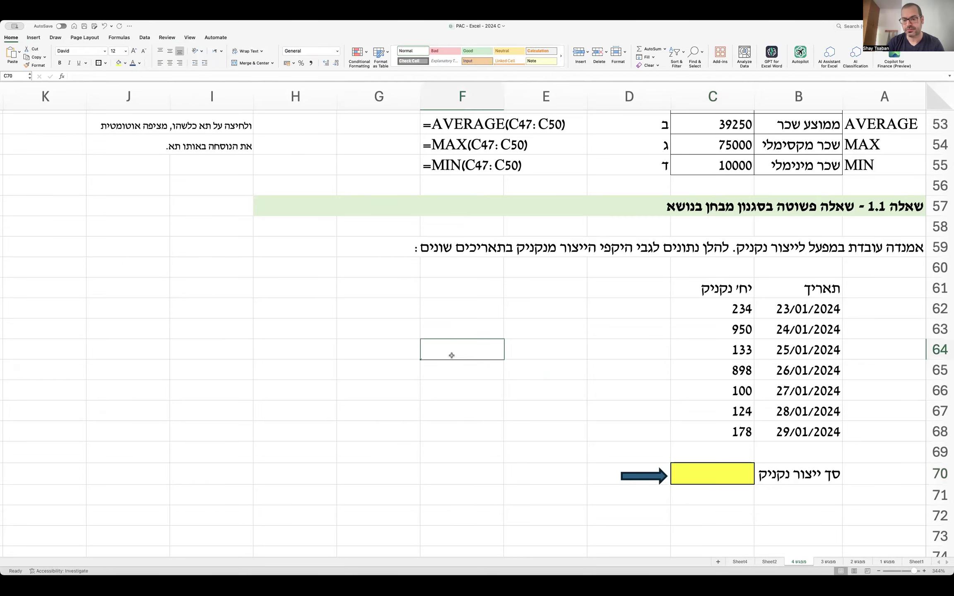
scroll(452, 355, "down", 2)
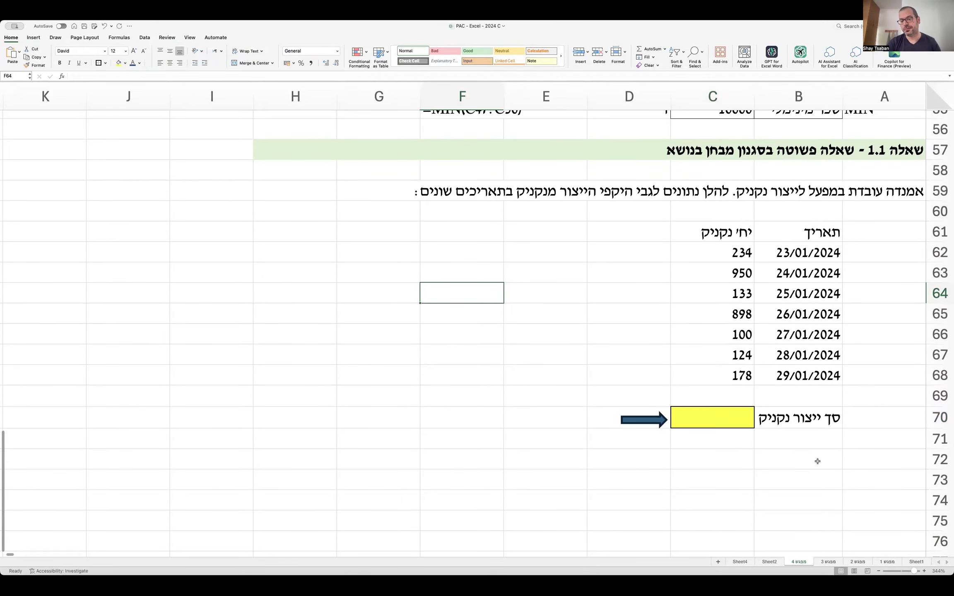
left_click(869, 460)
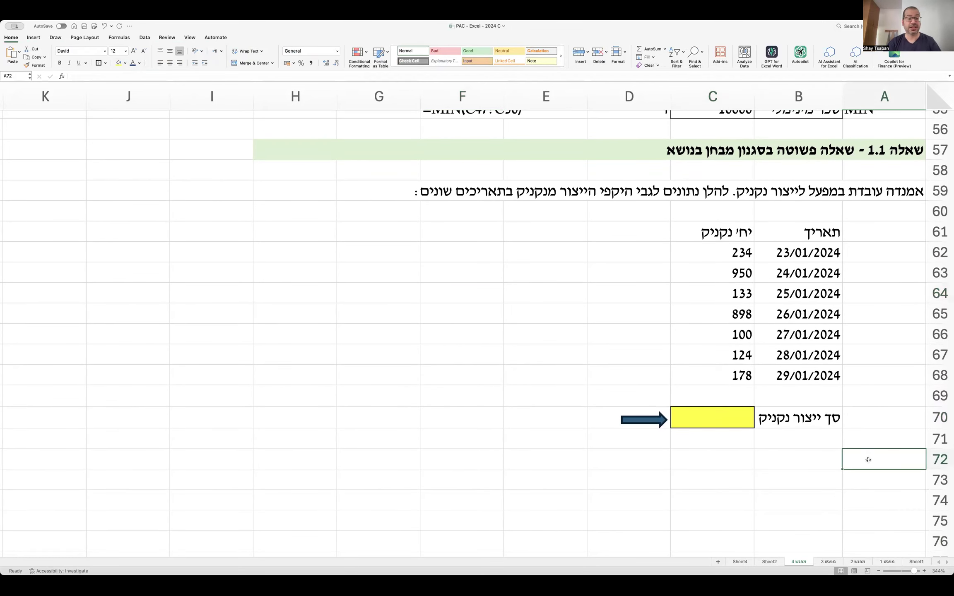
Write the two-line question in A72:A73 about a C70 formula summing production across all dates.
type("לפניכם מספר ט")
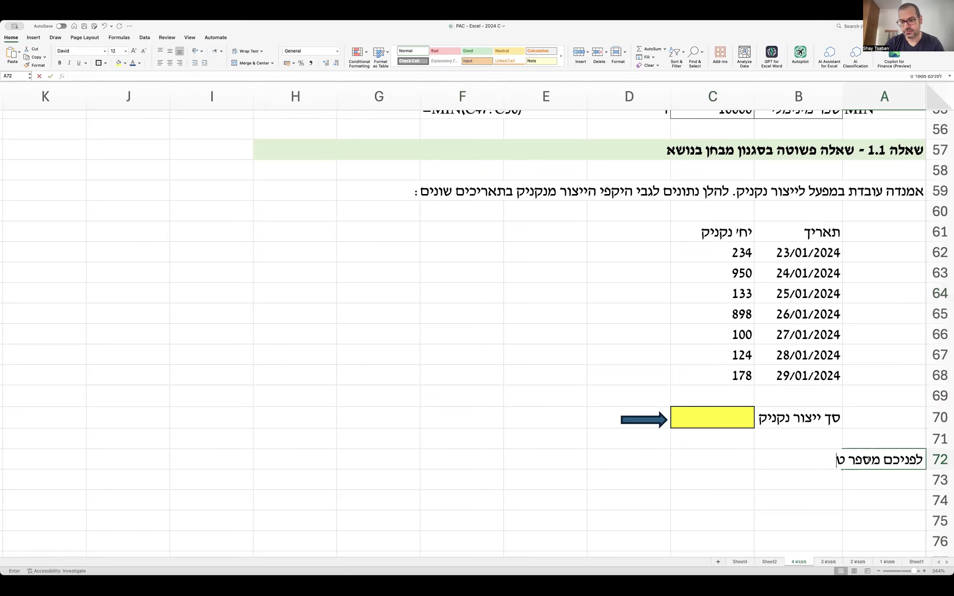
type("ענות לגבי הא")
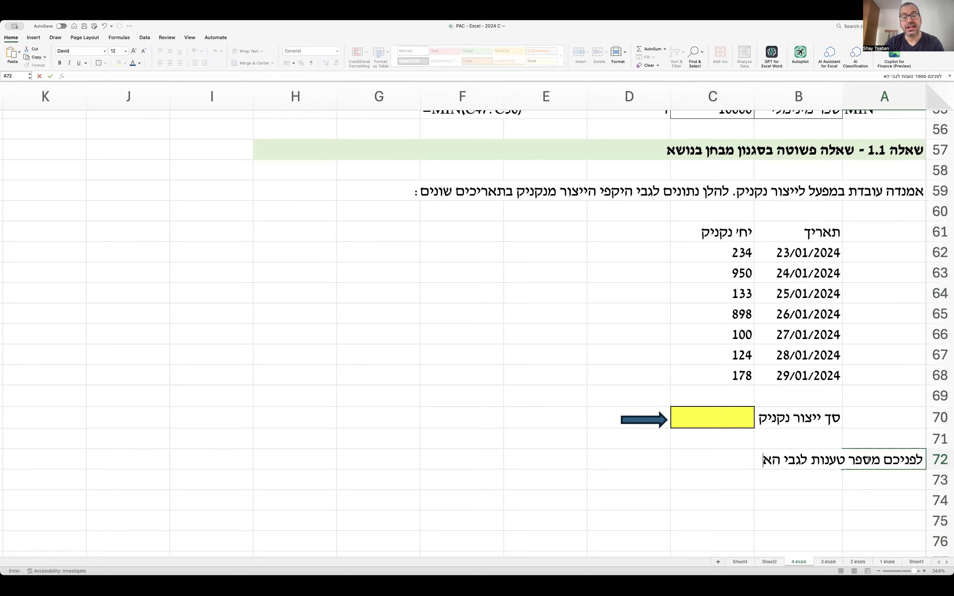
type("פשרות להשלים")
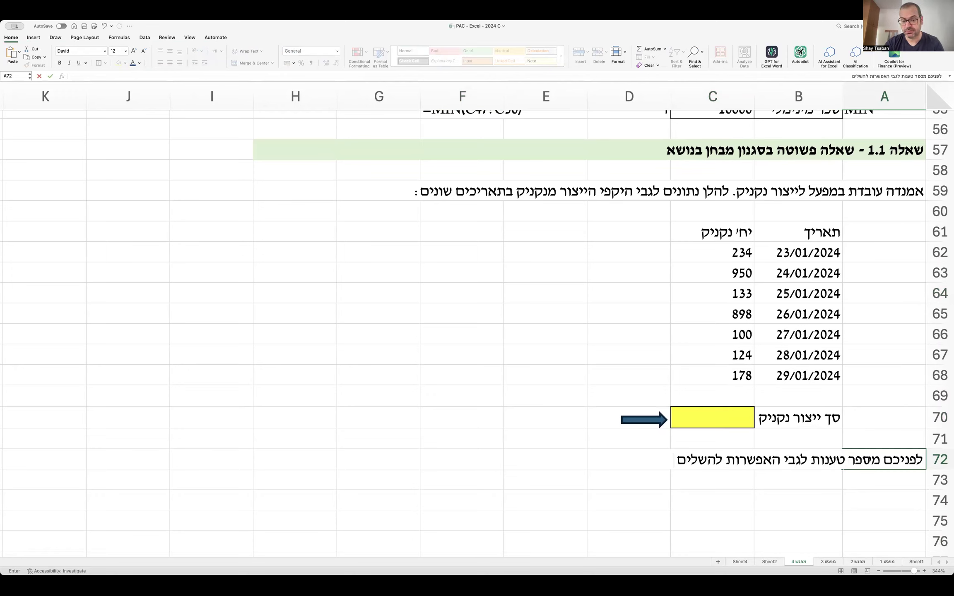
type(" בתאC")
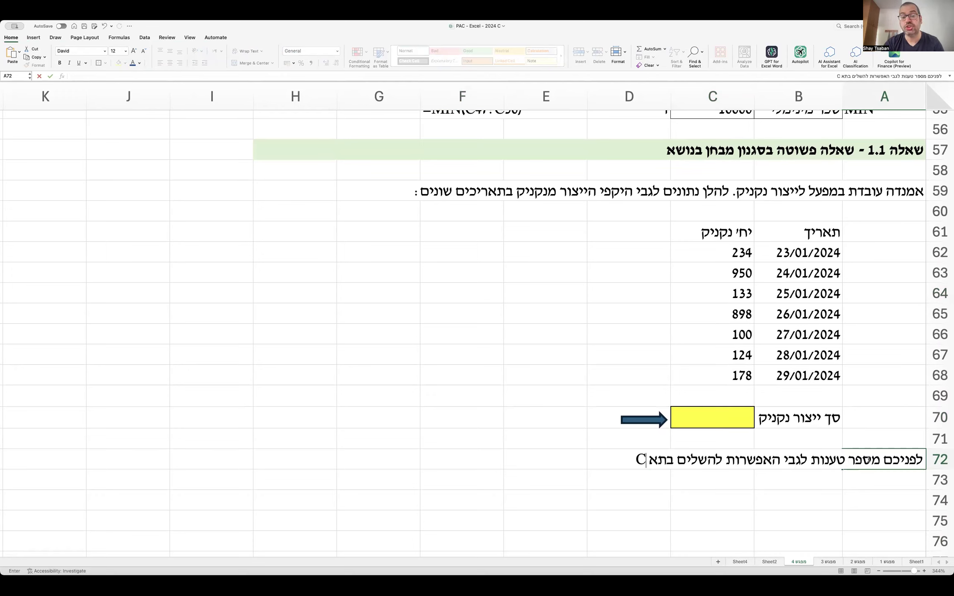
type("70 פונקציה")
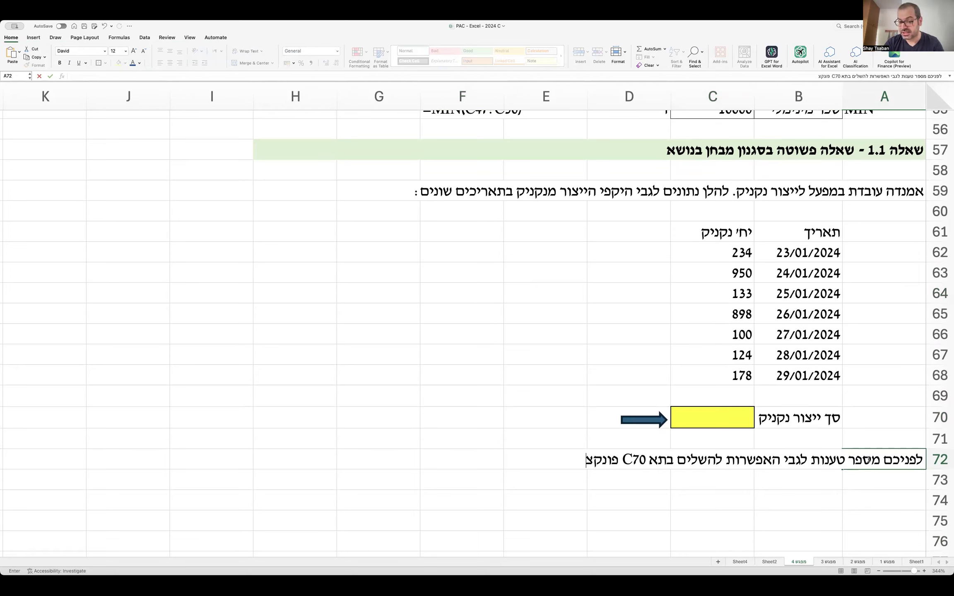
key("BackSpace")
key("BackSpace")
key("BackSpace")
key("BackSpace")
key("BackSpace")
key("BackSpace")
key("BackSpace")
type("נוסחה")
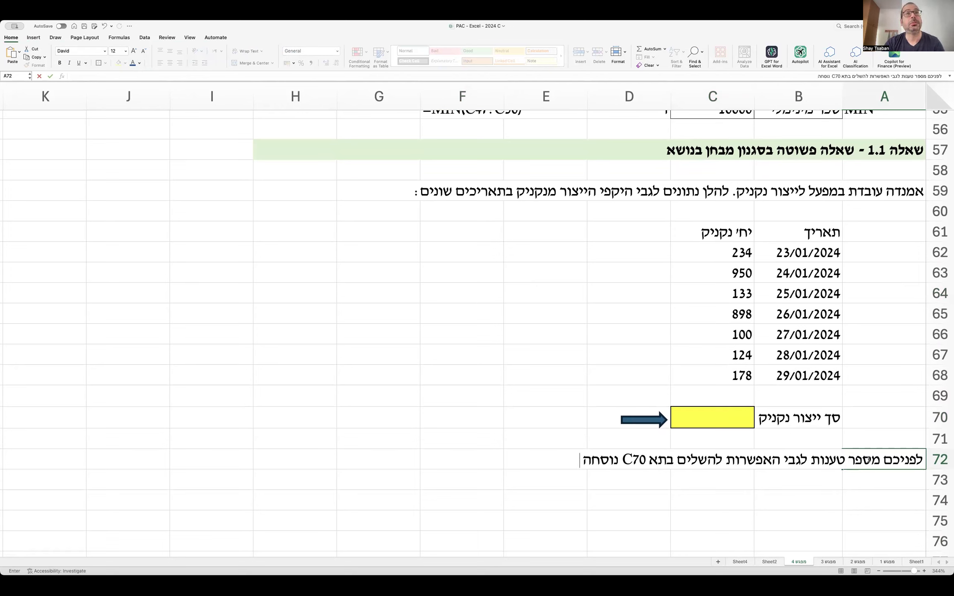
type(" ש")
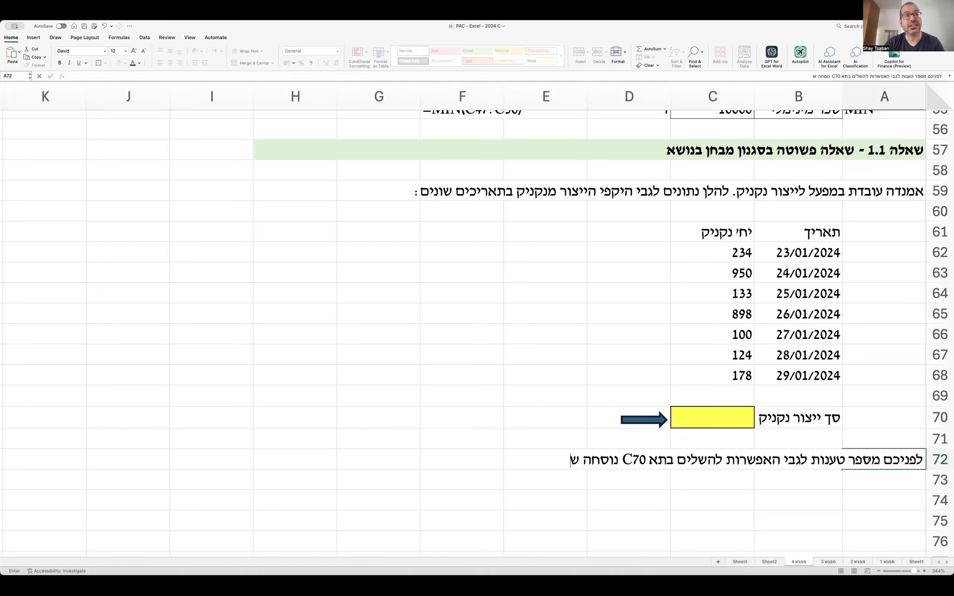
type("תסכום את")
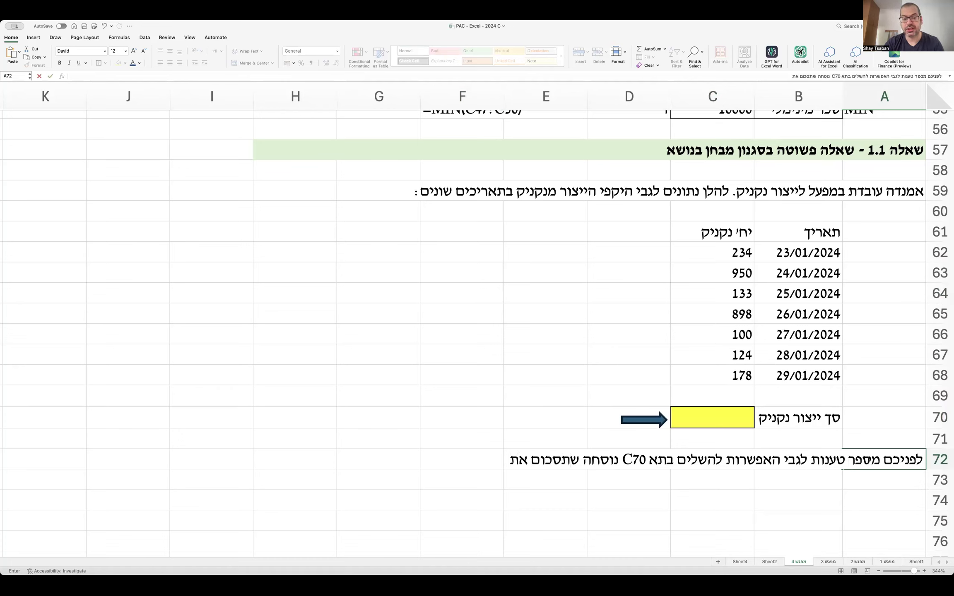
type(" היקף ייצור")
type("הנקנ")
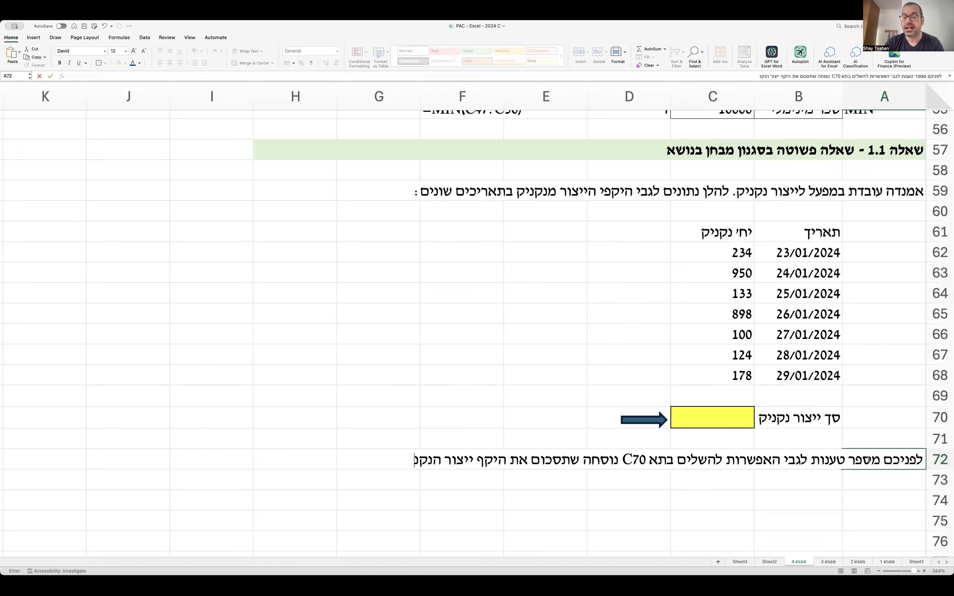
type("יק בכל טווח התאריכים")
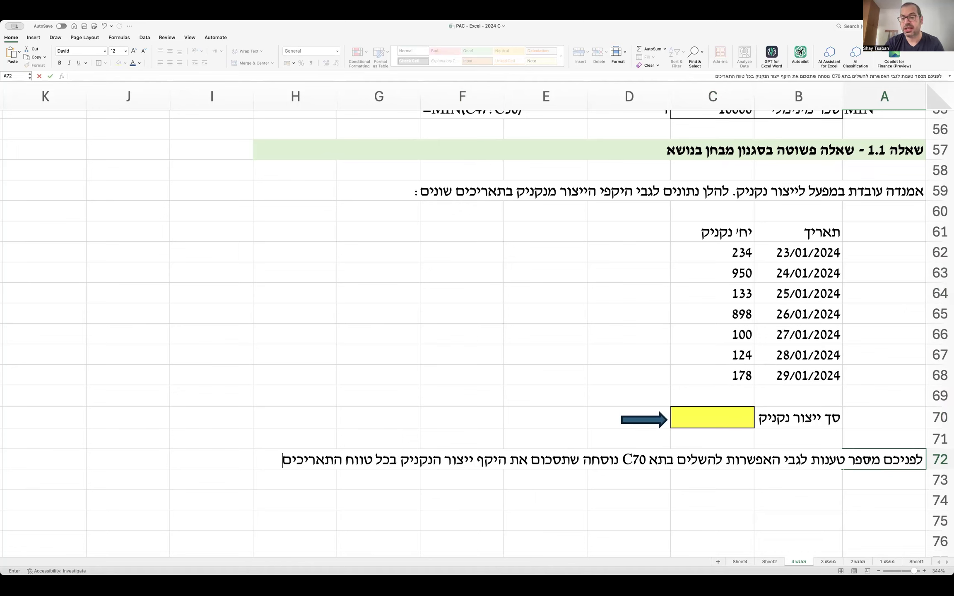
key("Return")
type("הנתו")
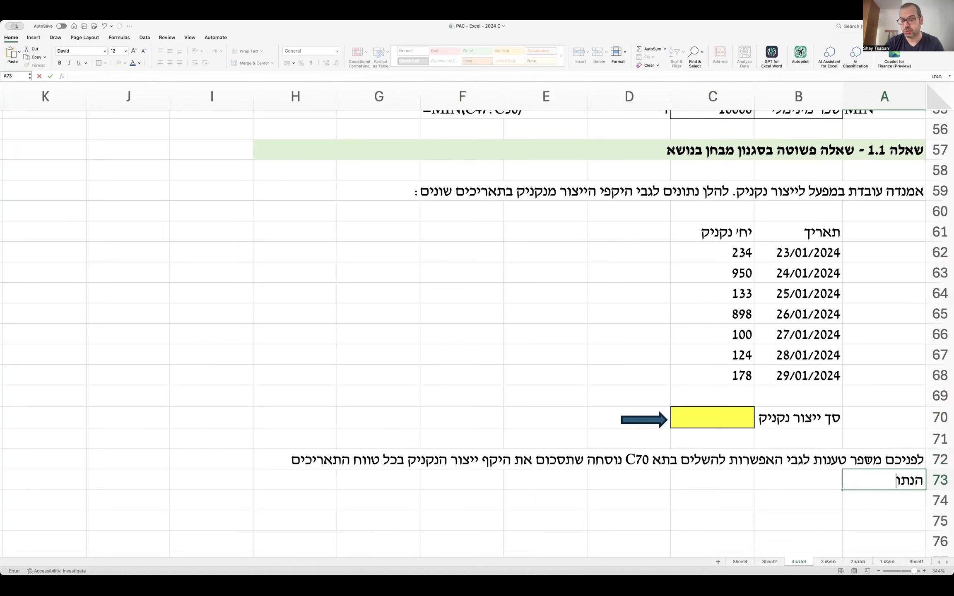
type("ן בטבלה :")
key("Return")
key("Return")
scroll(869, 459, "down", 2)
Enter option label א. with the text =C62:C68 in C75.
type("א.")
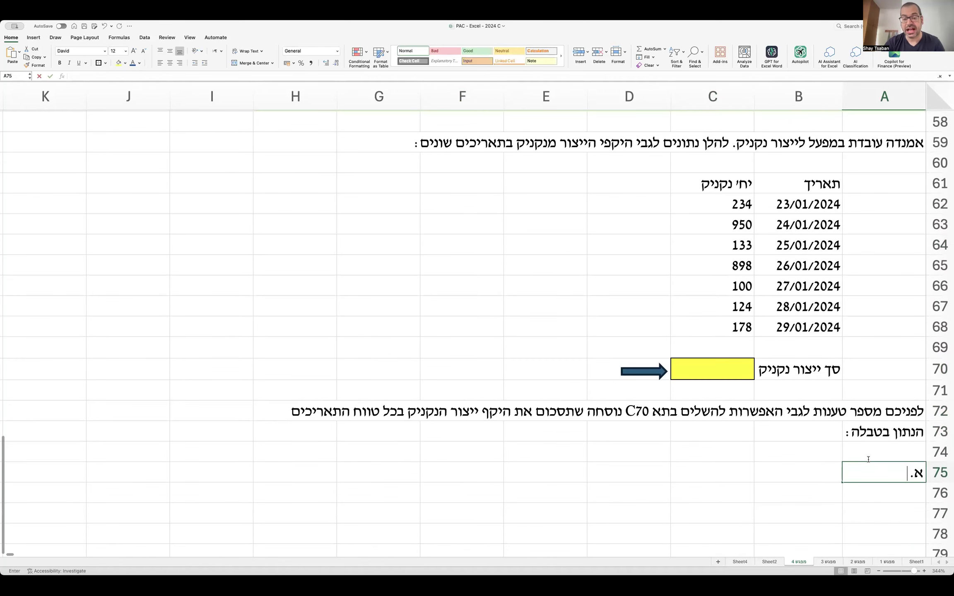
key("Tab")
key("Tab")
type("=")
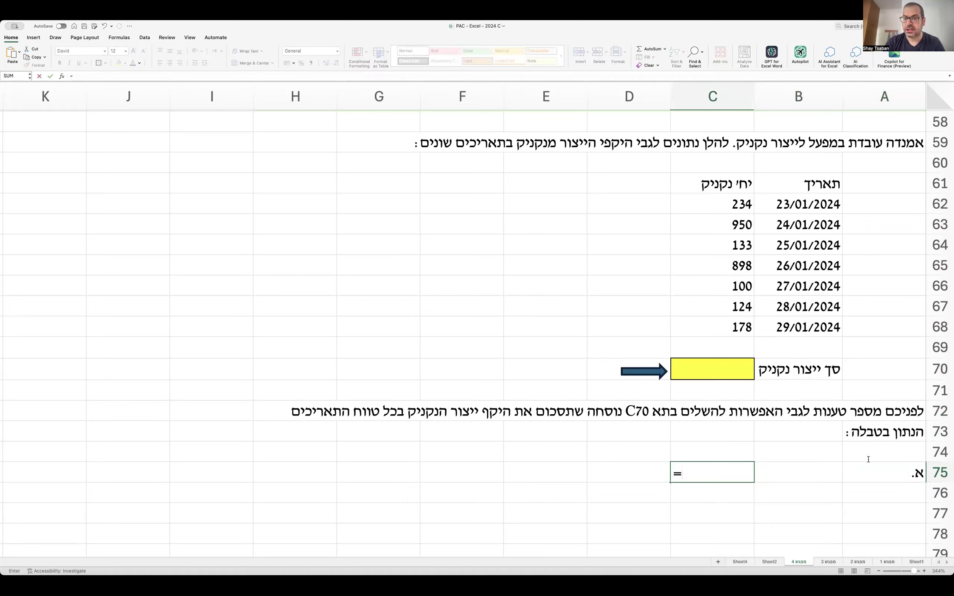
type("C6")
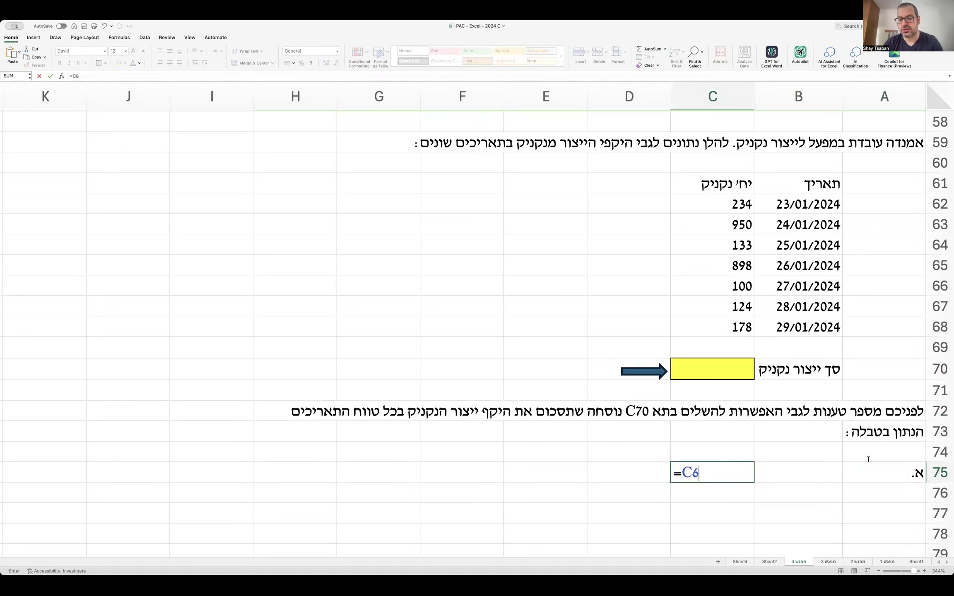
type("2:")
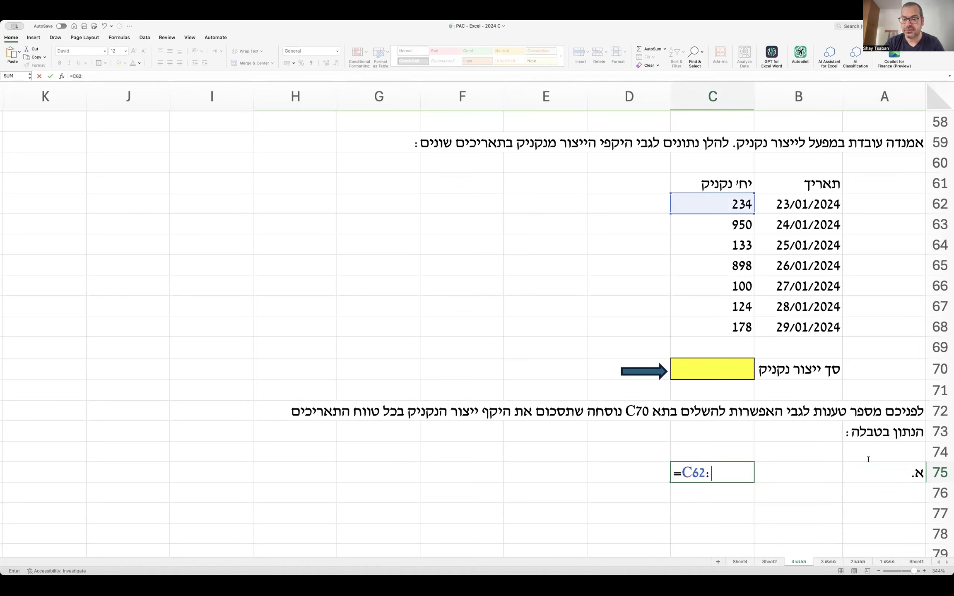
type("C68")
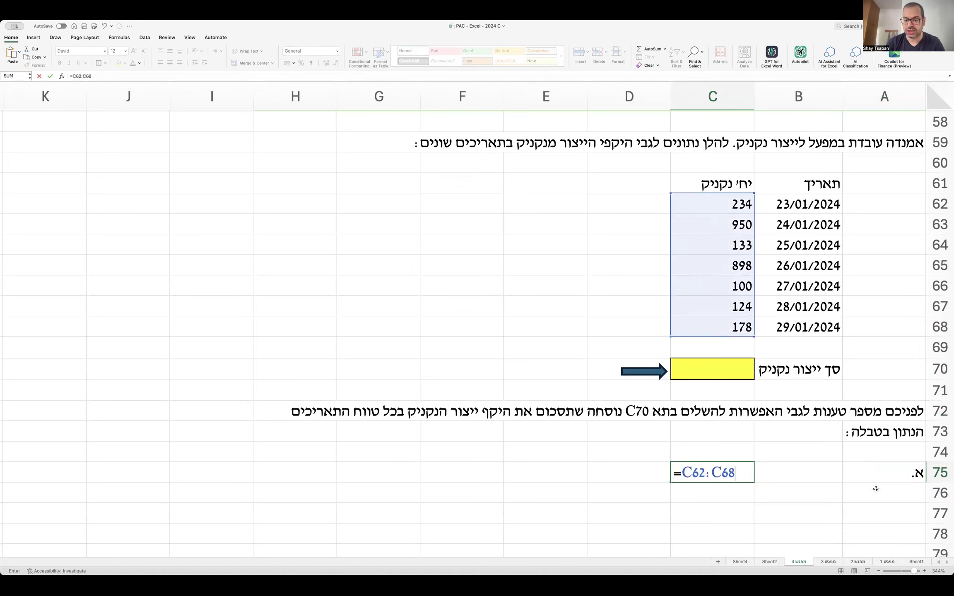
key("Return")
Add option ב. in row 76 as the text =SUM(C$62:C$68), with rows 62 and 68 locked.
key("Right")
key("Right")
type("ב.")
key("Left")
key("Left")
type("'=")
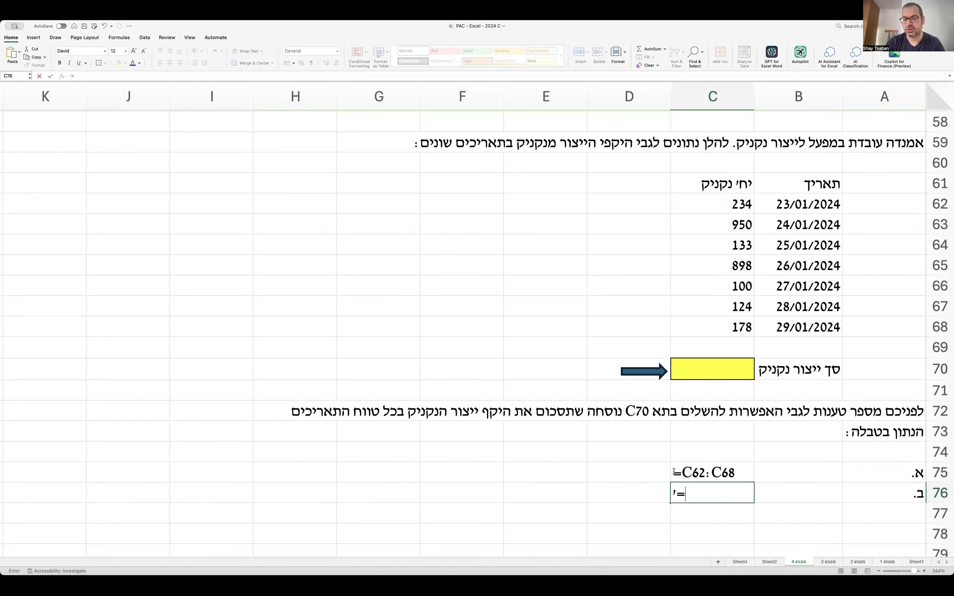
type("SUM(C")
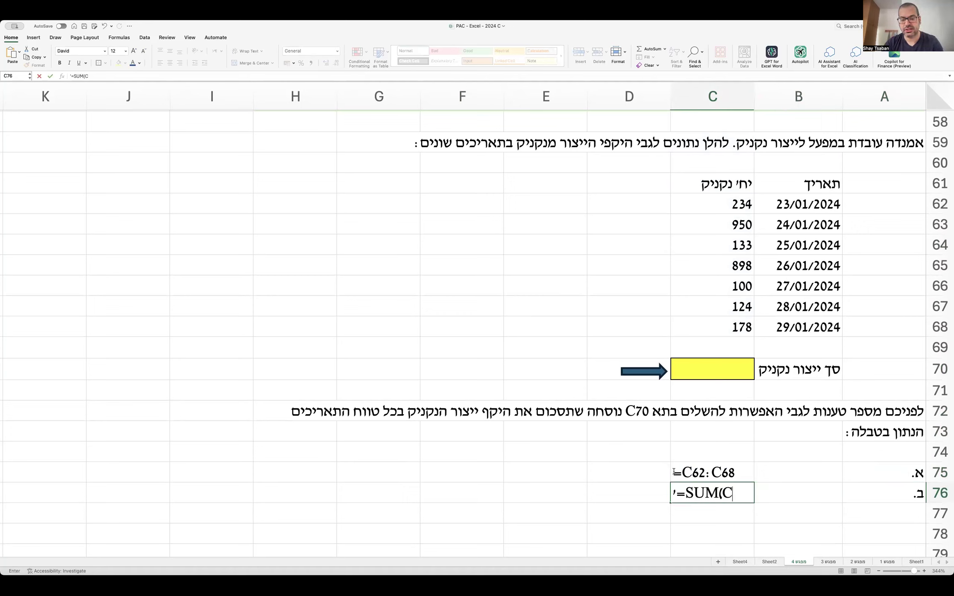
type("62:C68)")
left_click(733, 493)
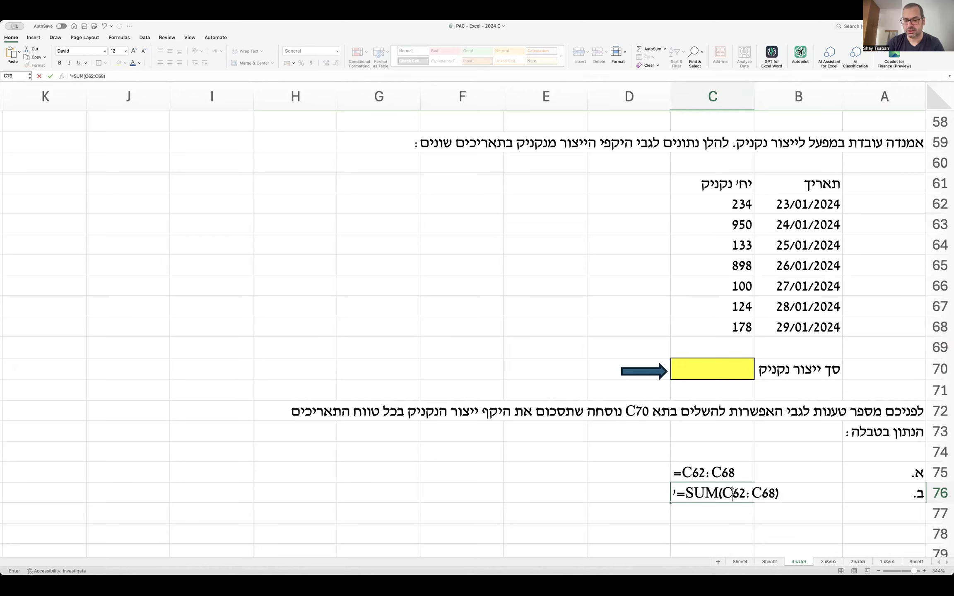
type("$")
key("Right")
key("Right")
key("Right")
key("Right")
type("$")
key("Return")
key("Right")
key("Right")
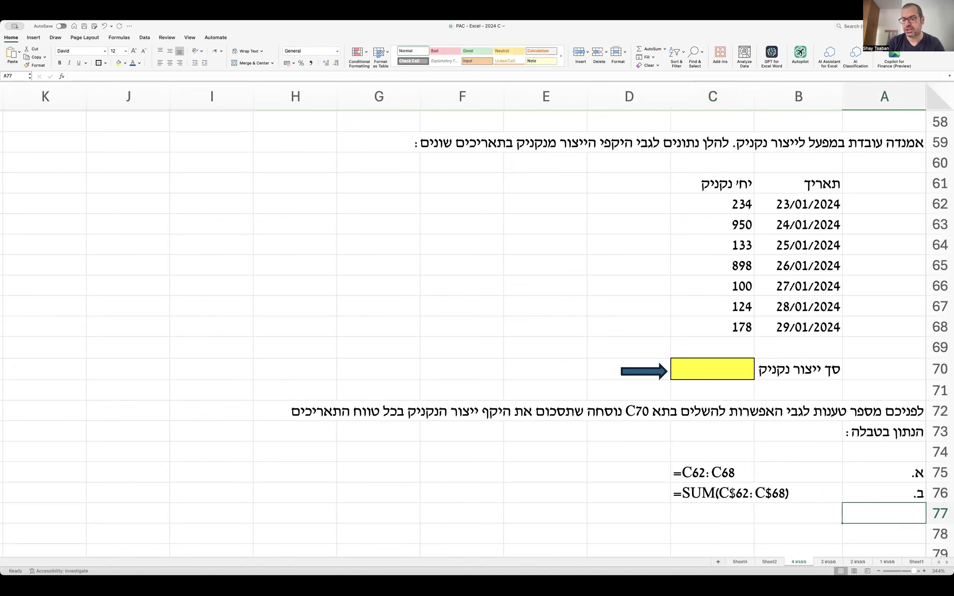
Add option ג. in row 77 as the text =SUM(C62:C68).
type("ג.")
key("Left")
key("Left")
type("'=SUM(")
key("BackSpace")
type("(C62:C68)")
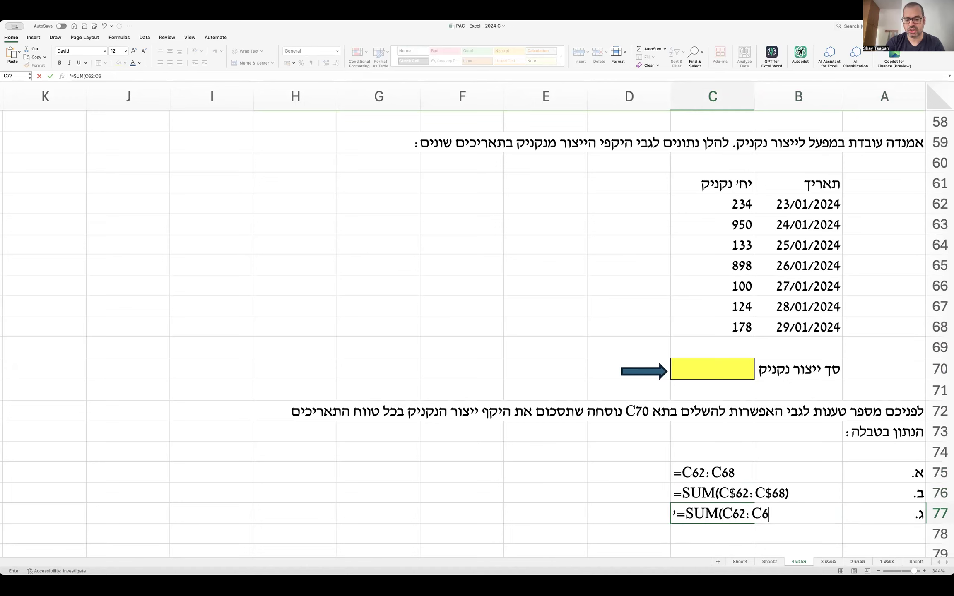
key("Return")
Add option ד. in row 78 as the text =SUM(C62+C68).
key("Right")
key("Right")
type("ד.")
key("Left")
key("Left")
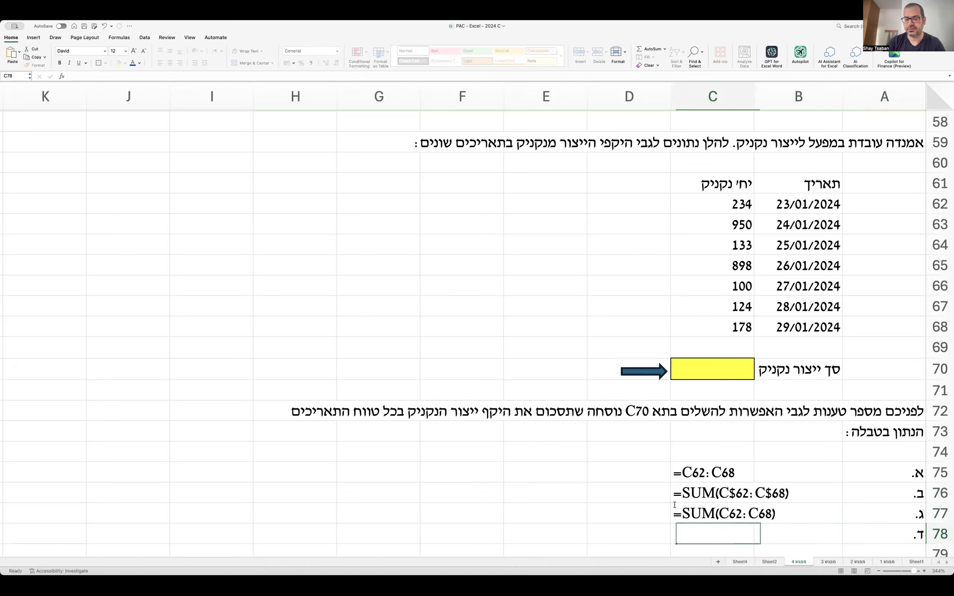
type("'=SU")
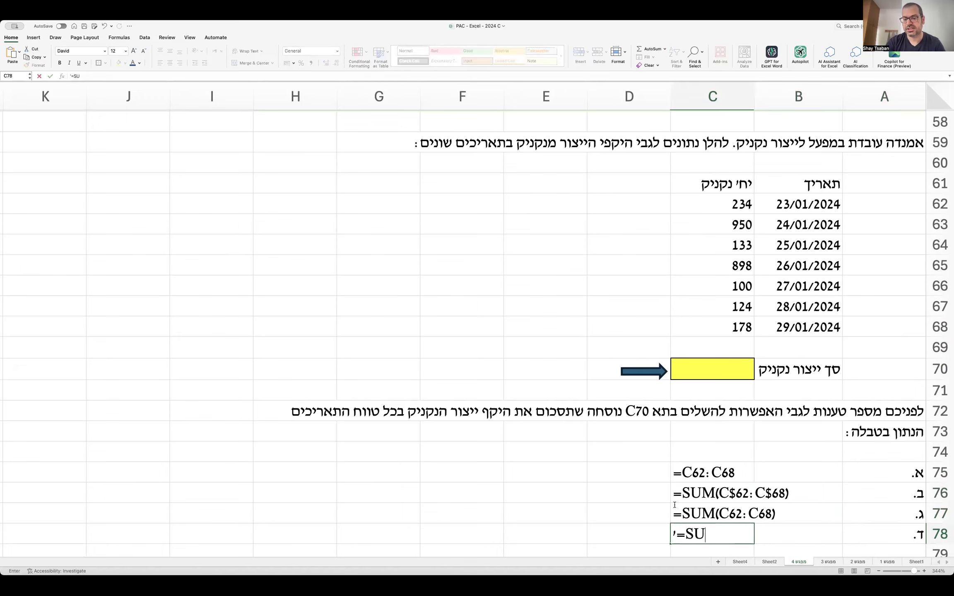
type("M(C62+")
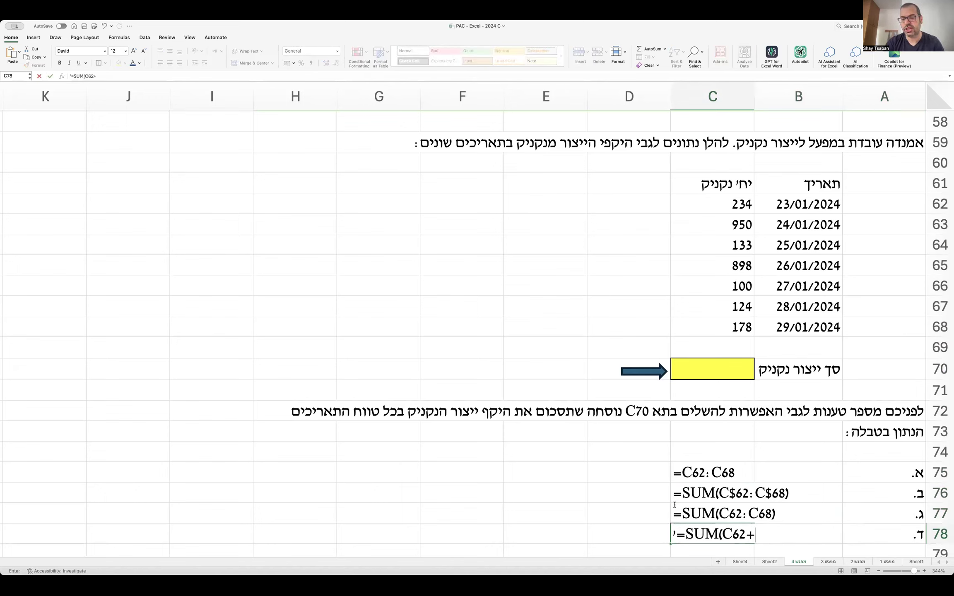
type("C68)")
key("Return")
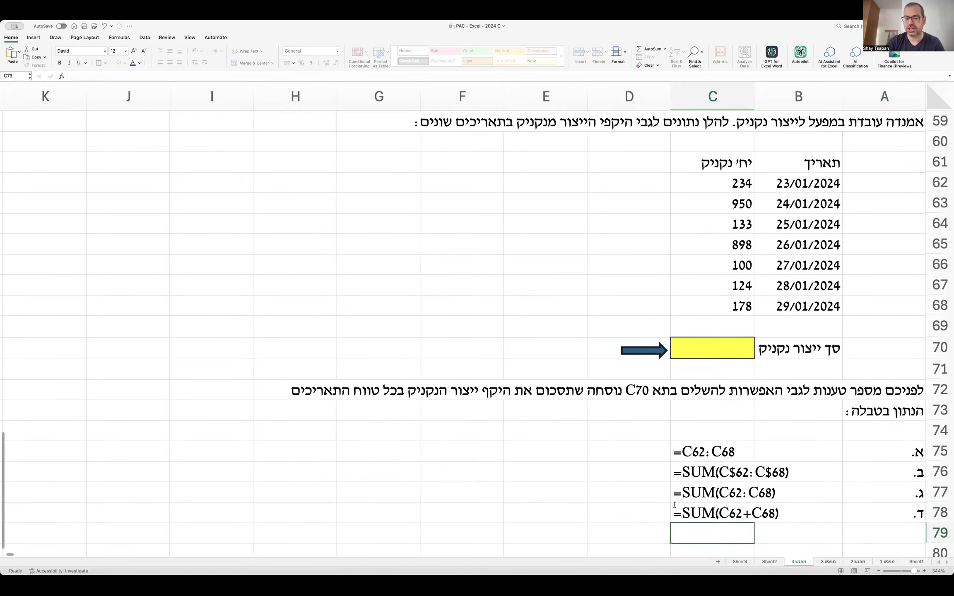
Label row 79 as option ה.
left_click(864, 529)
type("ה.")
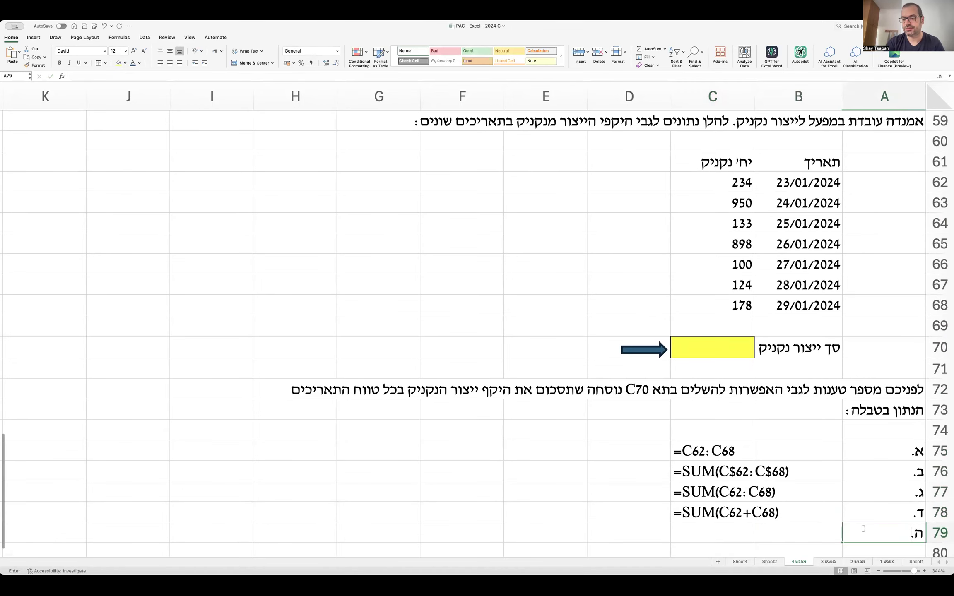
key("Left")
key("Left")
key("Left")
scroll(864, 529, "down", 2)
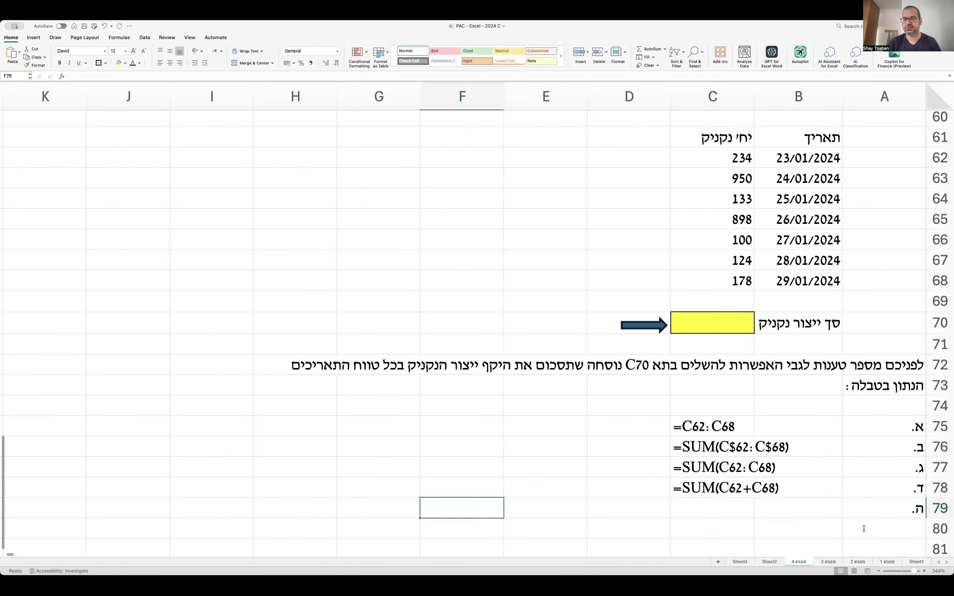
Type the option ה. text '=C62+C63+C64+C65+C66+C67+C68 into G79.
key("Down")
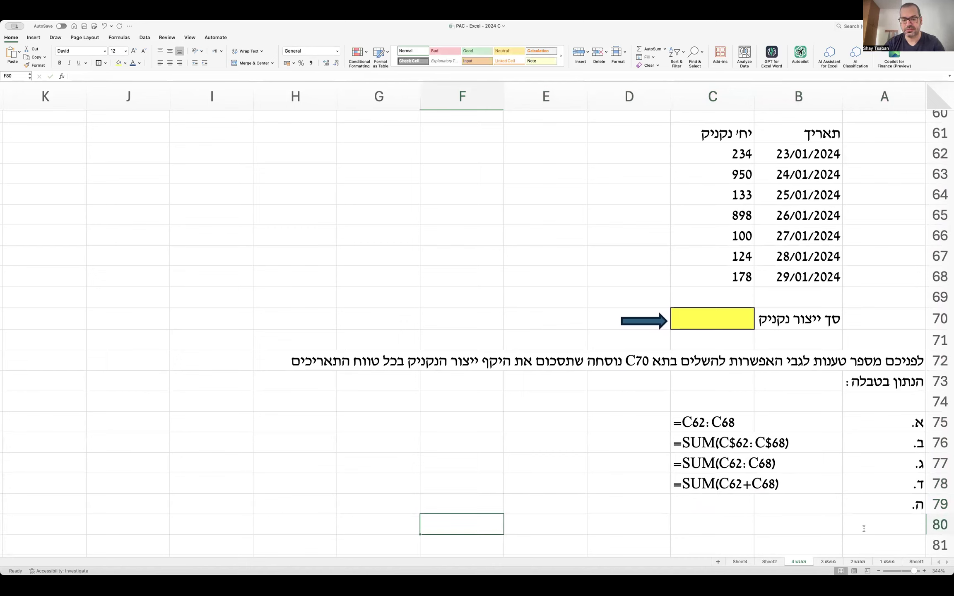
key("Up")
key("Left")
type("'")
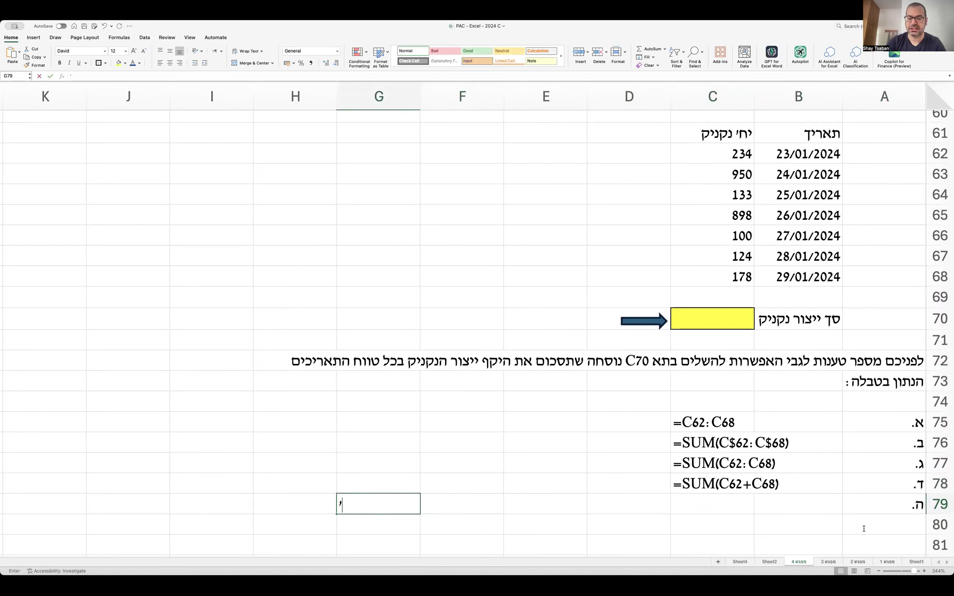
type("=C6")
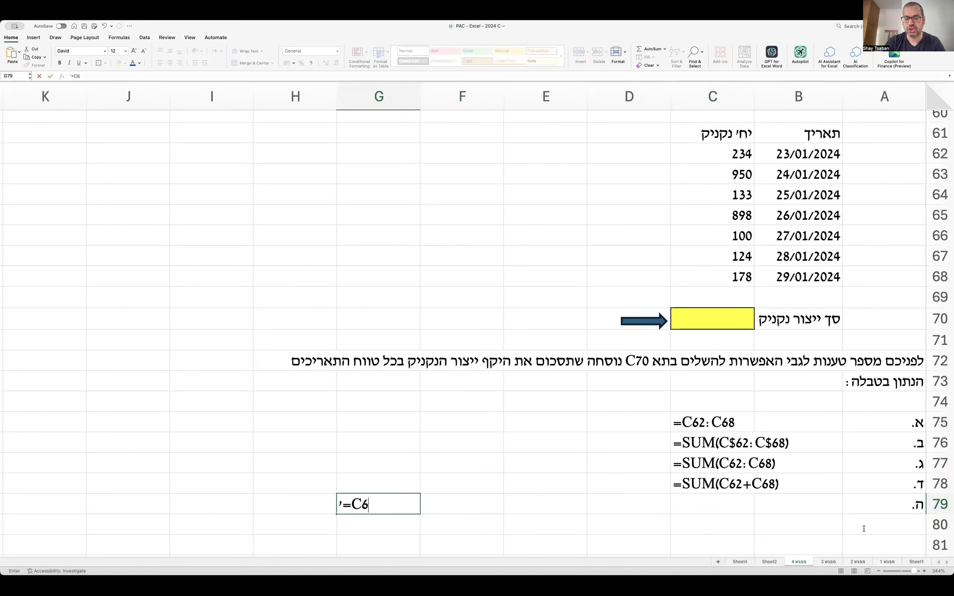
type("2+C63+")
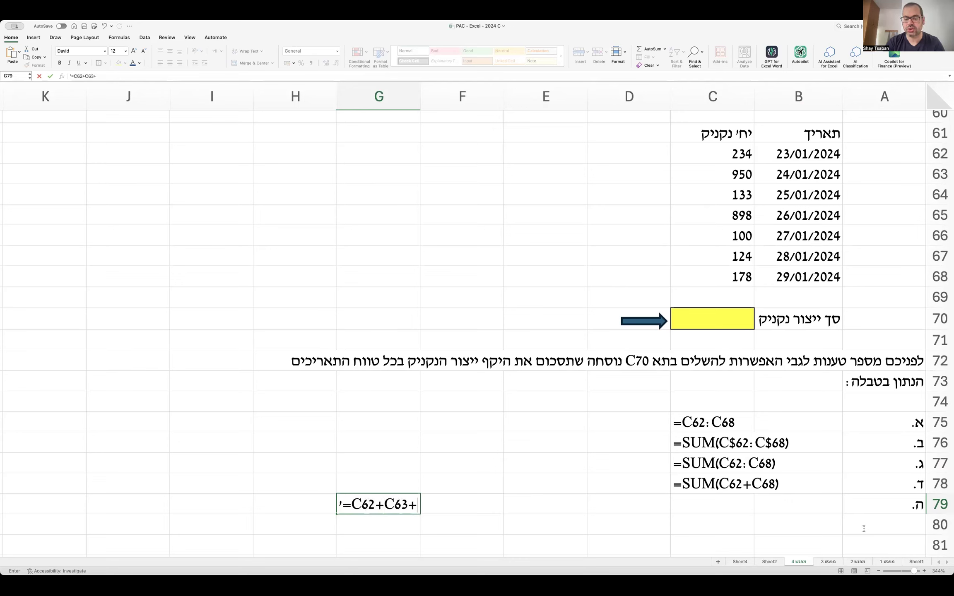
type("C64+C65")
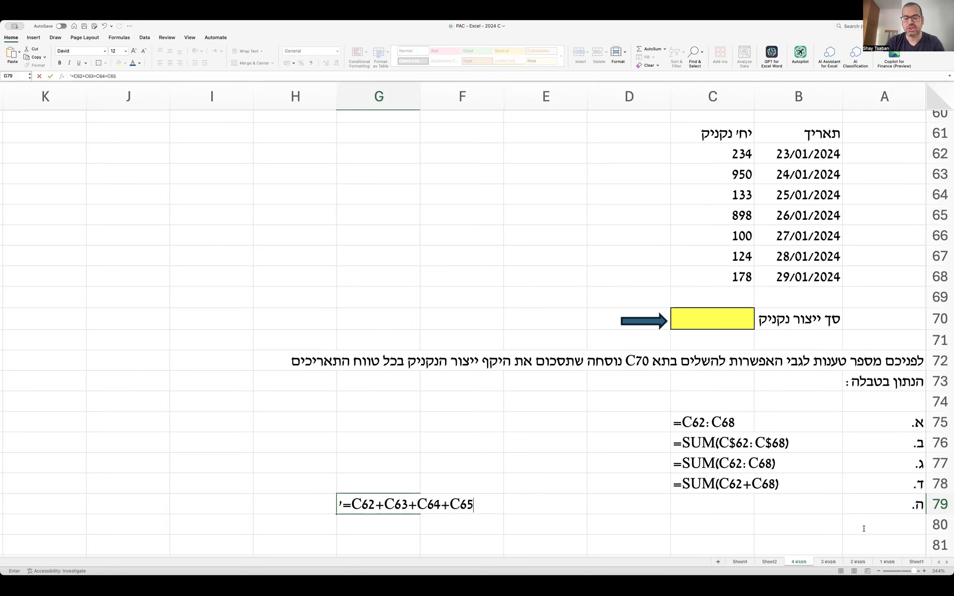
type("+C66+")
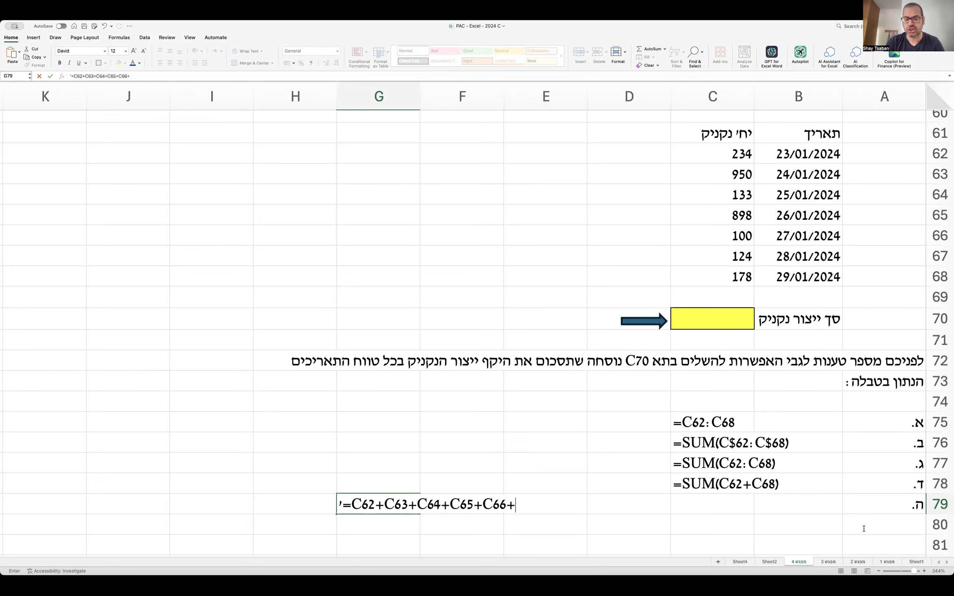
type("C67+C68")
key("Return")
Cut the option ה. formula from G79 and paste it into F79.
key("Up")
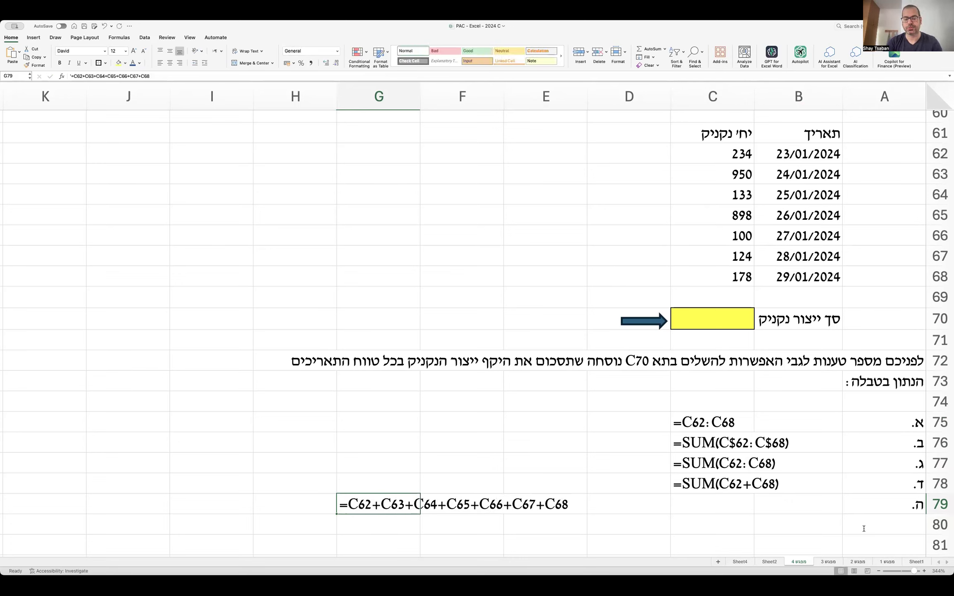
key("super+x")
key("Right")
key("super+v")
key("Right")
key("Left")
Shift the formula on through E79 into D79, aligning it with the other options.
key("super+c")
key("Right")
key("super+v")
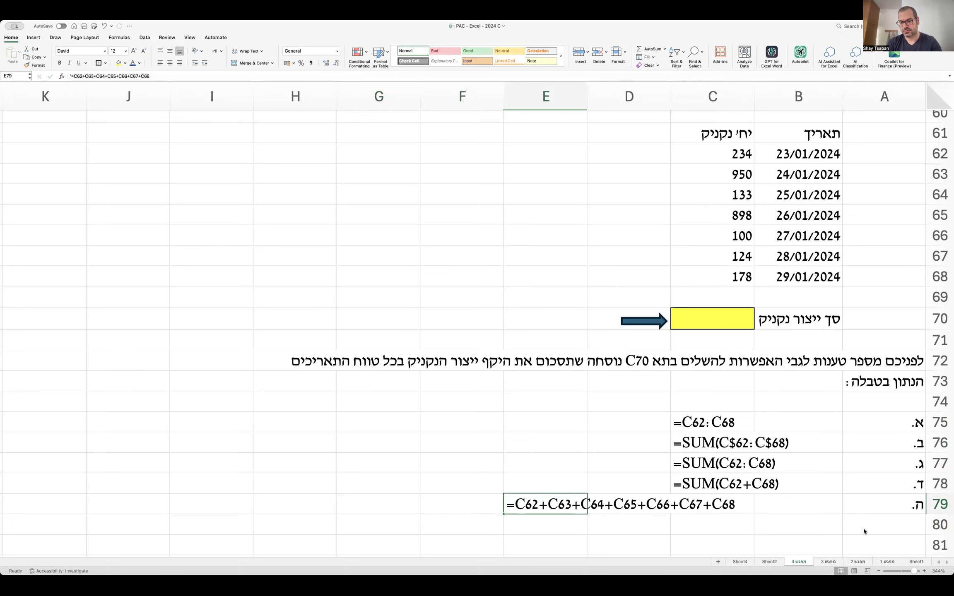
key("super+c")
key("Right")
key("super+v")
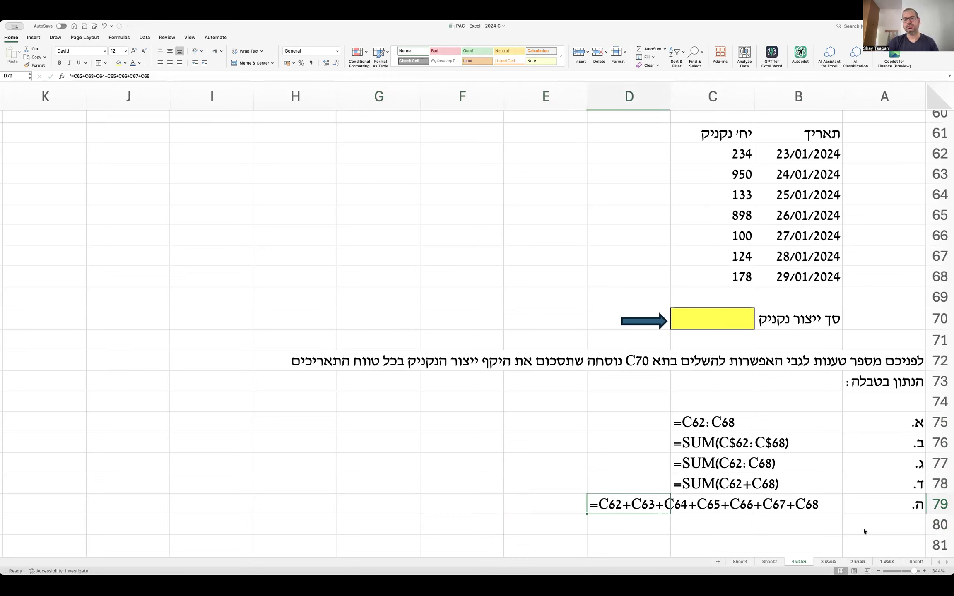
scroll(864, 531, "down", 2)
left_click(887, 500)
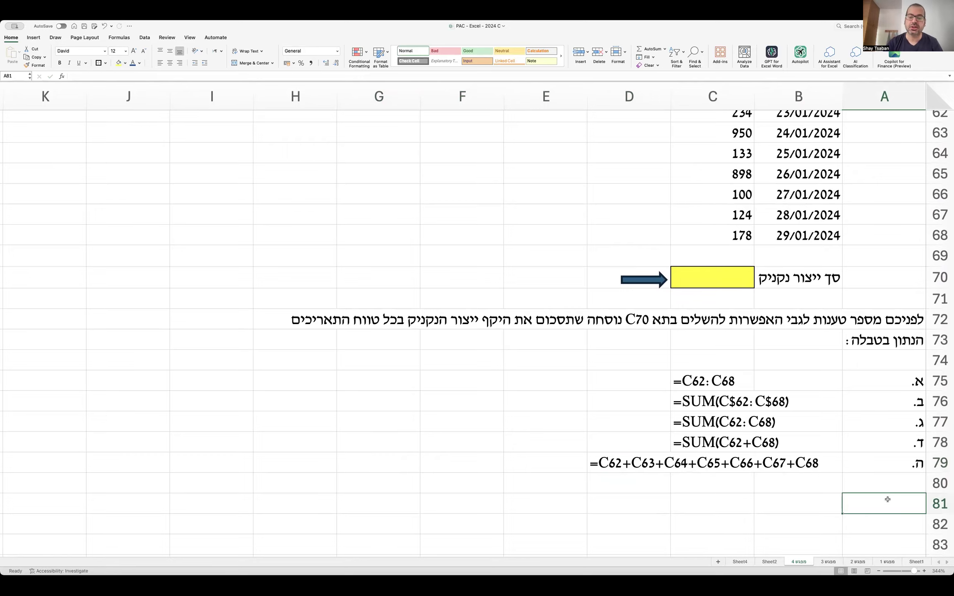
scroll(887, 499, "up", 2)
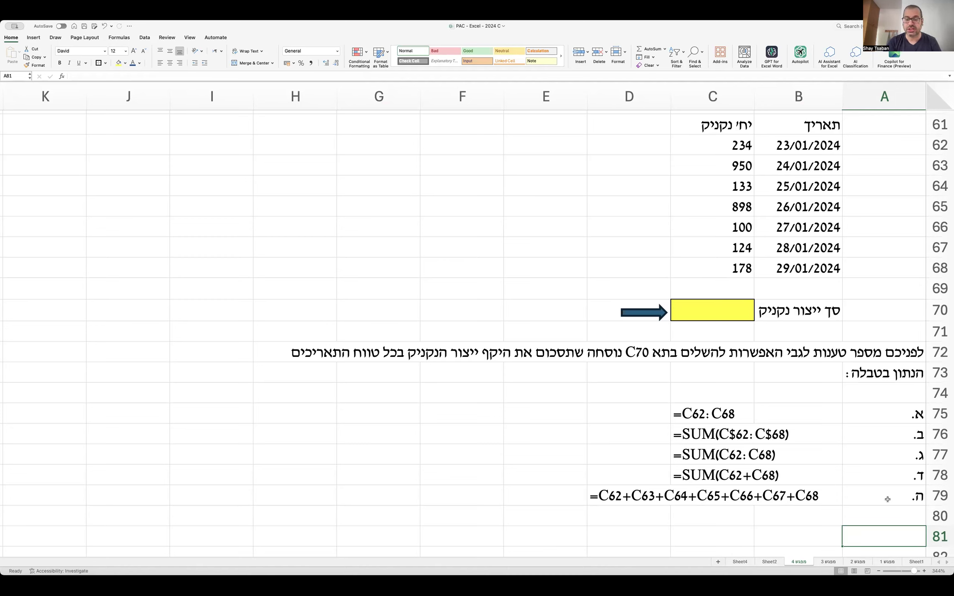
left_click(423, 222)
left_click(706, 315)
type("=c62:c68")
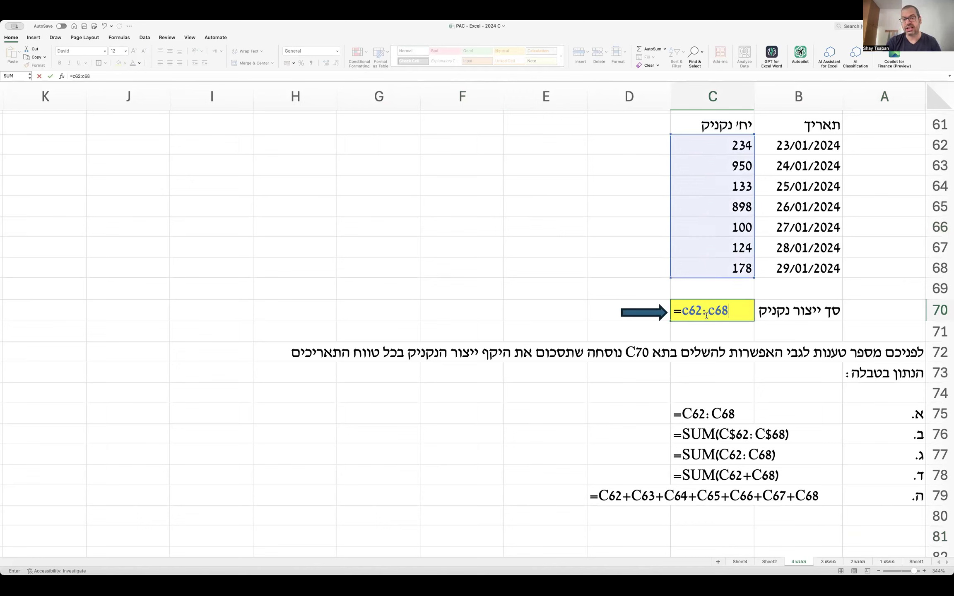
key("Return")
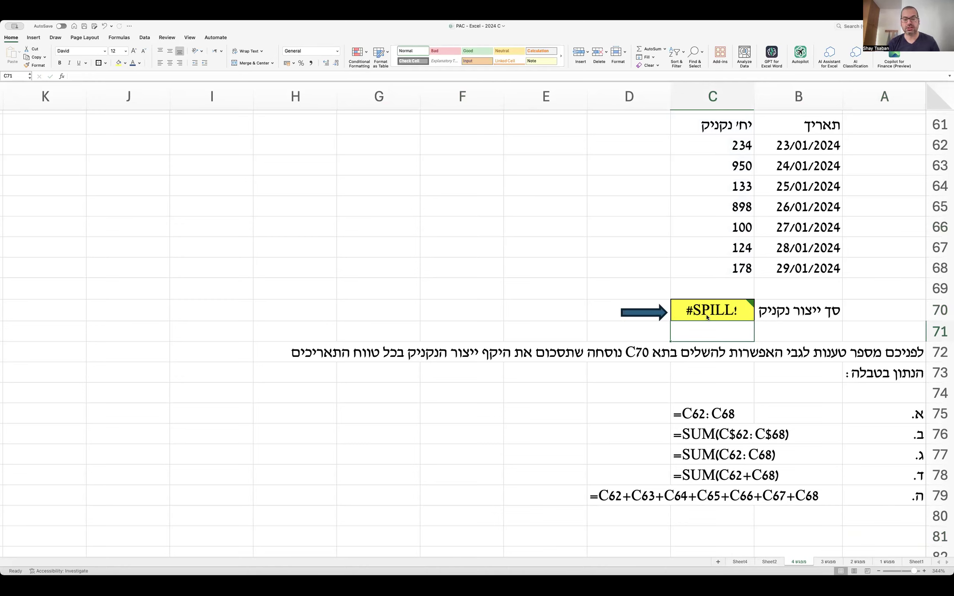
key("super+z")
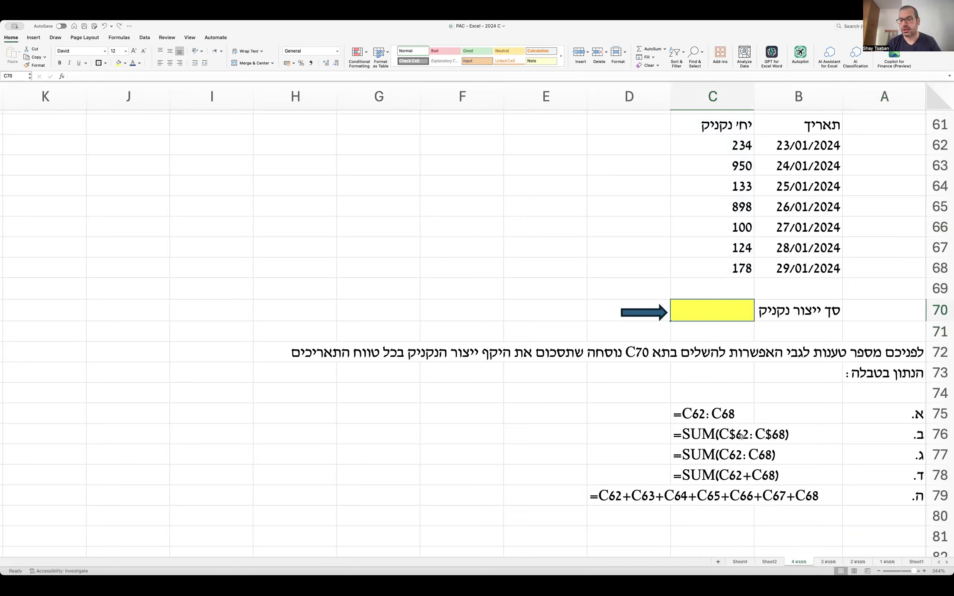
left_click(698, 435)
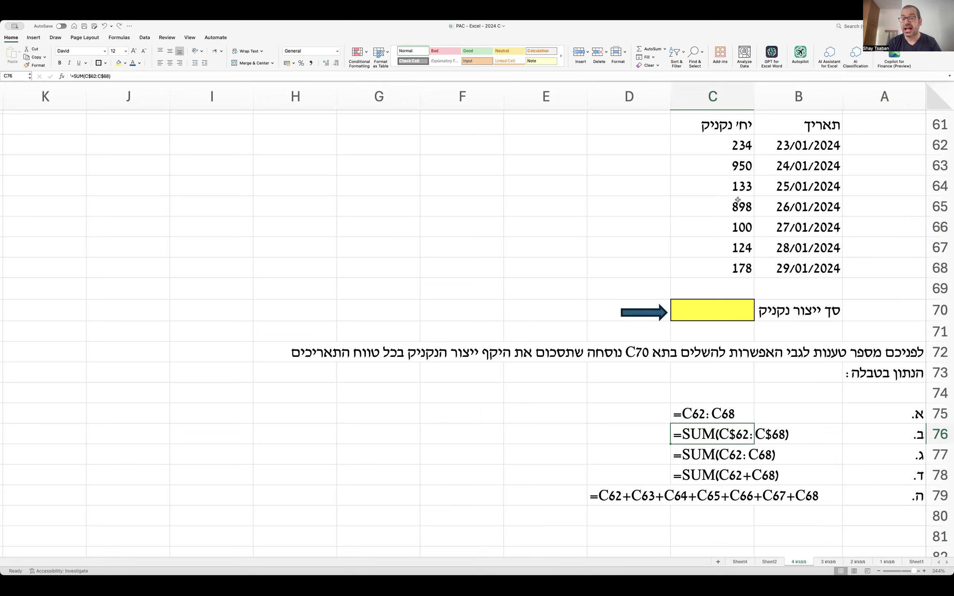
left_click_drag(736, 140, 722, 262)
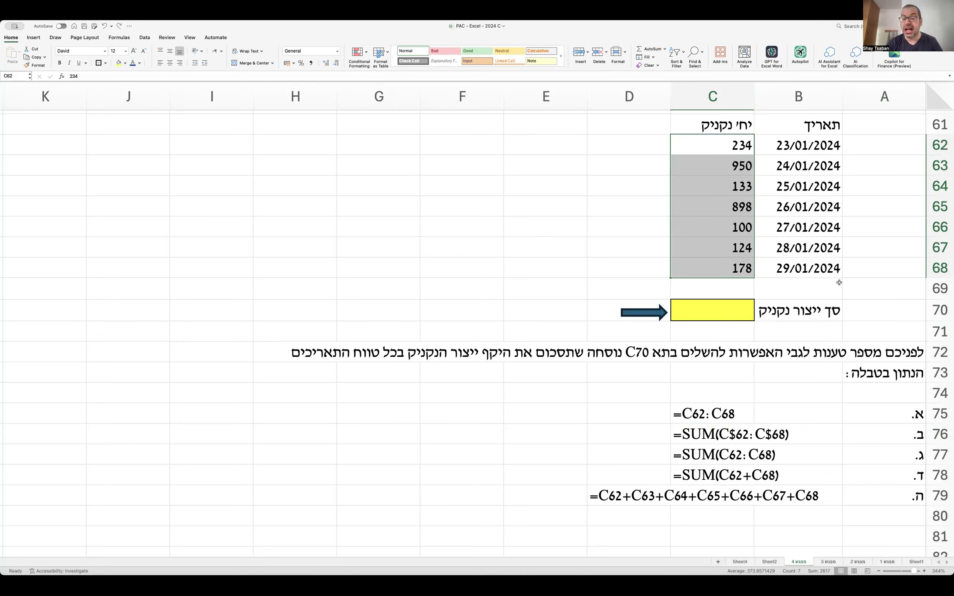
left_click(724, 308)
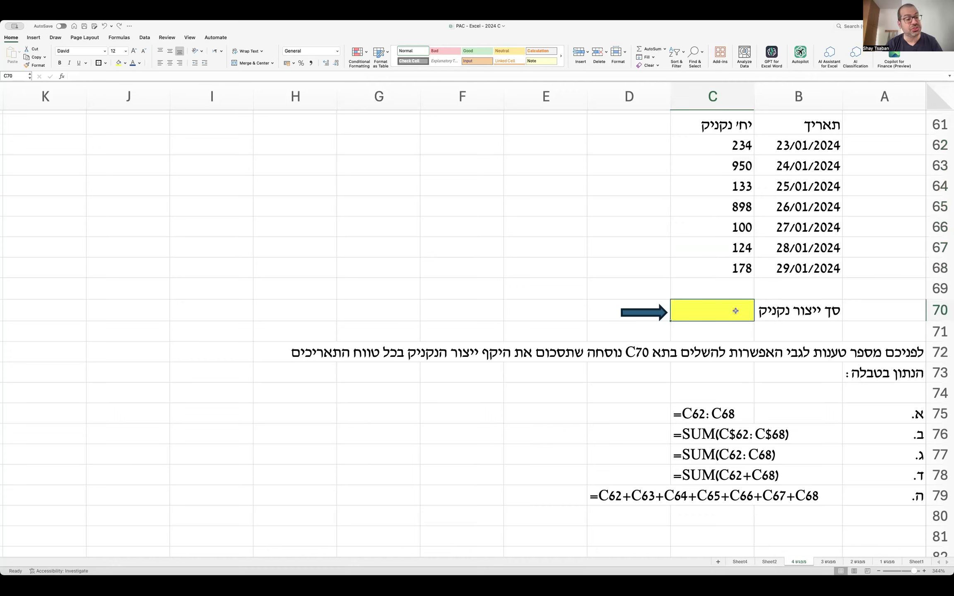
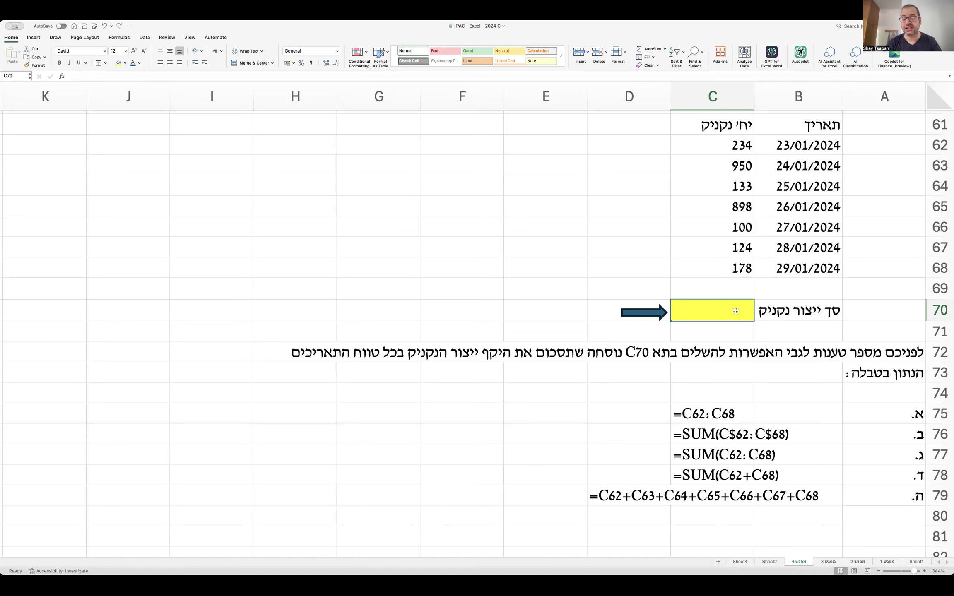
Add the solution heading 'פתרון:' in cell A81.
scroll(736, 311, "down", 3)
left_click(897, 478)
type("p,r")
key("BackSpace")
key("BackSpace")
key("BackSpace")
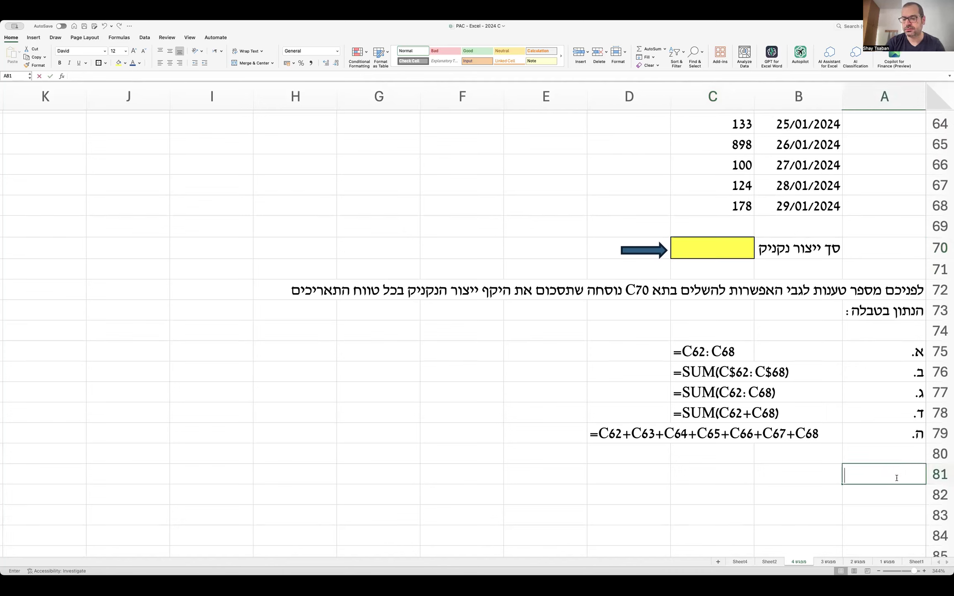
type("פתרון:")
key("Return")
Explain why option א is wrong and why option ב's anchoring is unnecessary.
type("א ש")
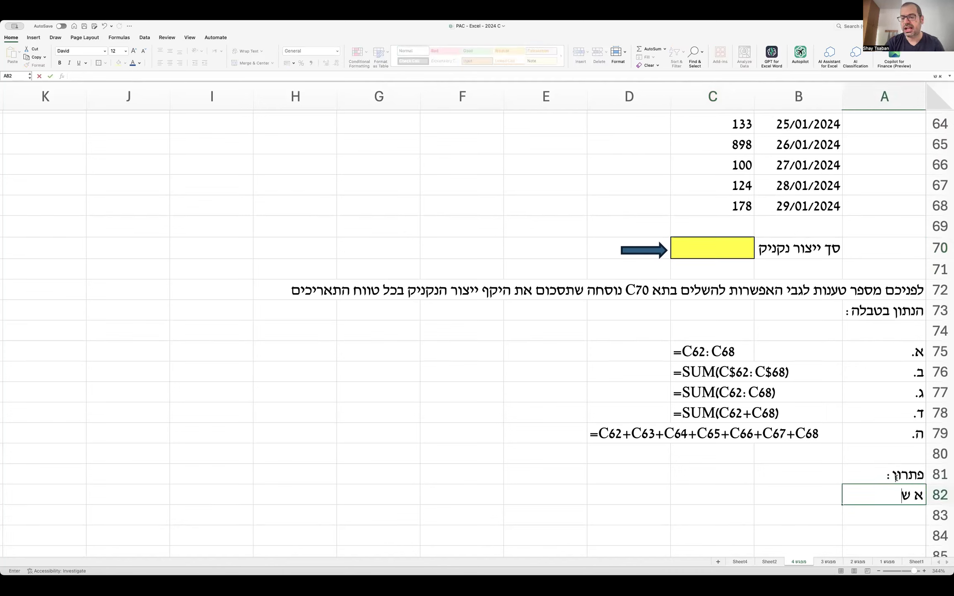
type("גוי, כי הוא כלל לא")
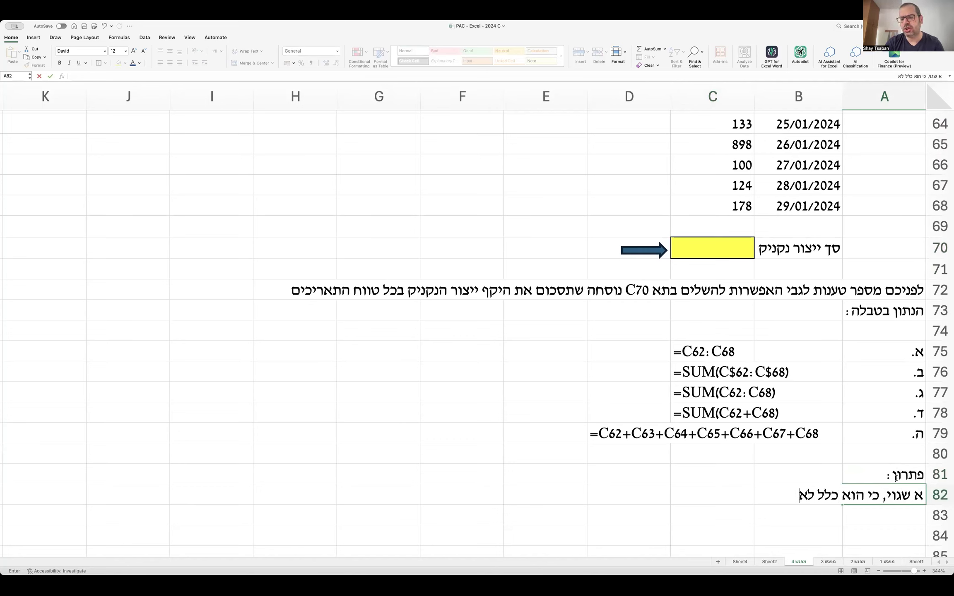
type(" מגדיר את הפונקציה הנכו")
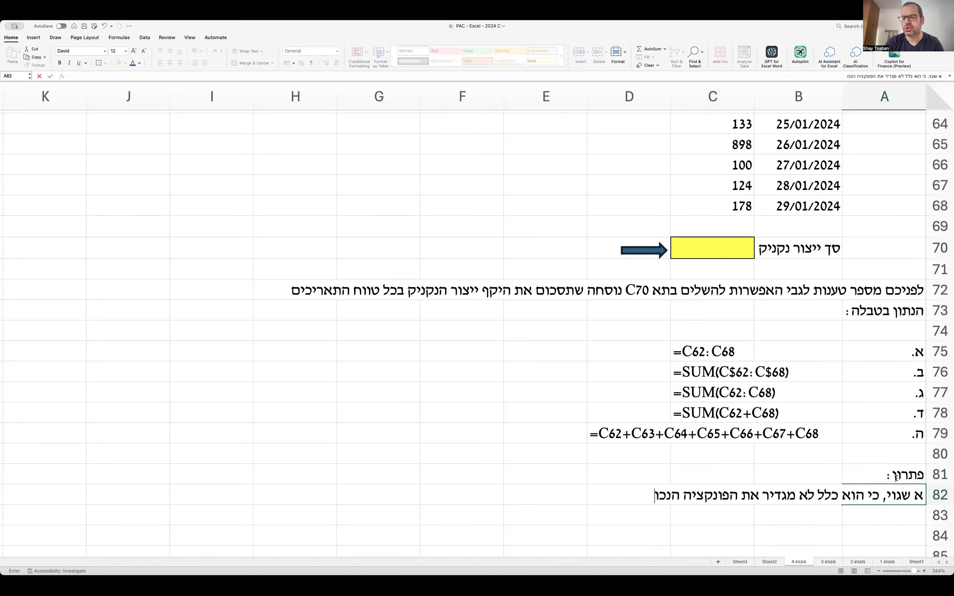
type("נה לביצוע סיכום.")
key("Return")
type("ב שגוי, הואיל ו")
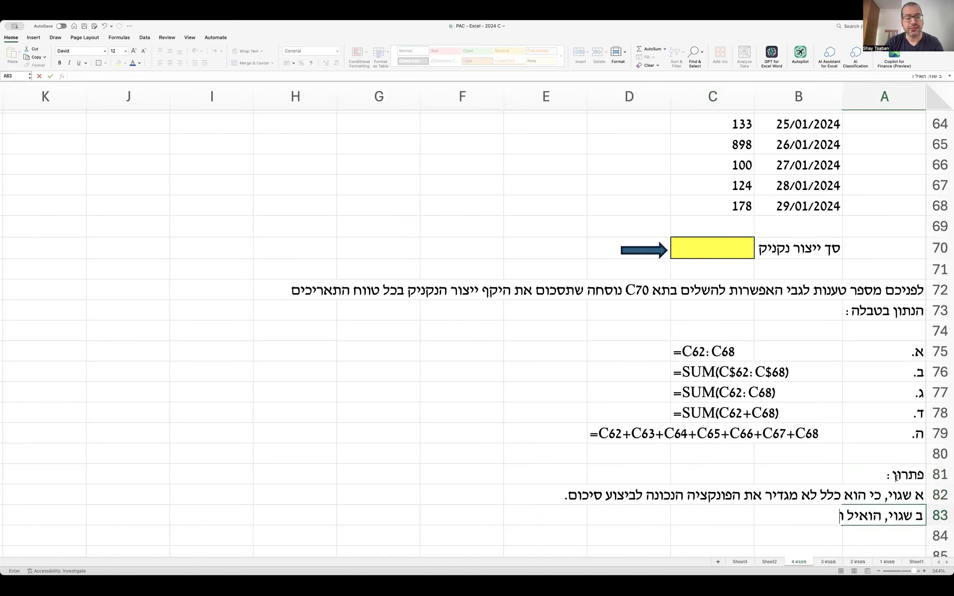
type("בהינתן שהפעולה מב")
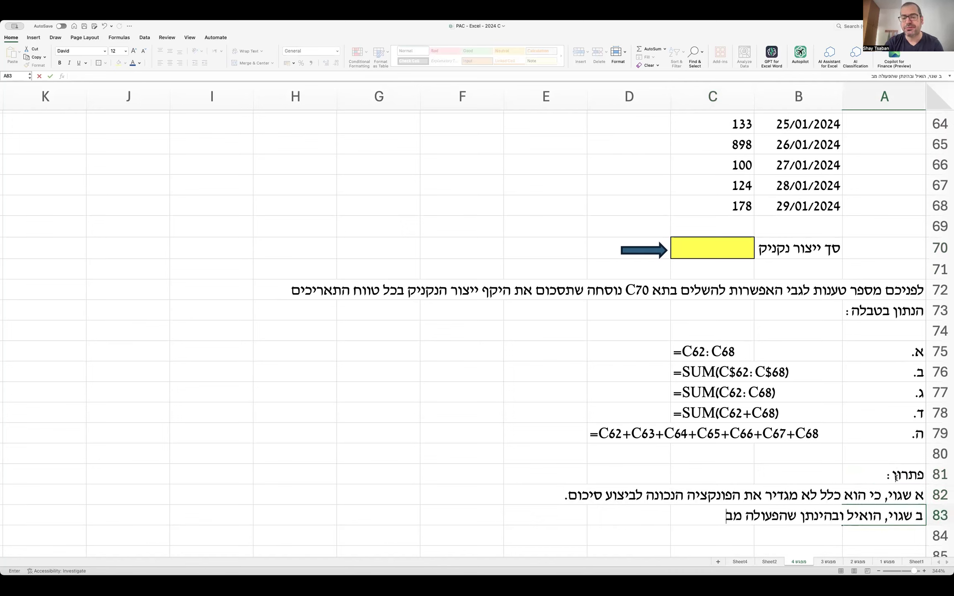
type("וצעת בתא אחד ויחיד")
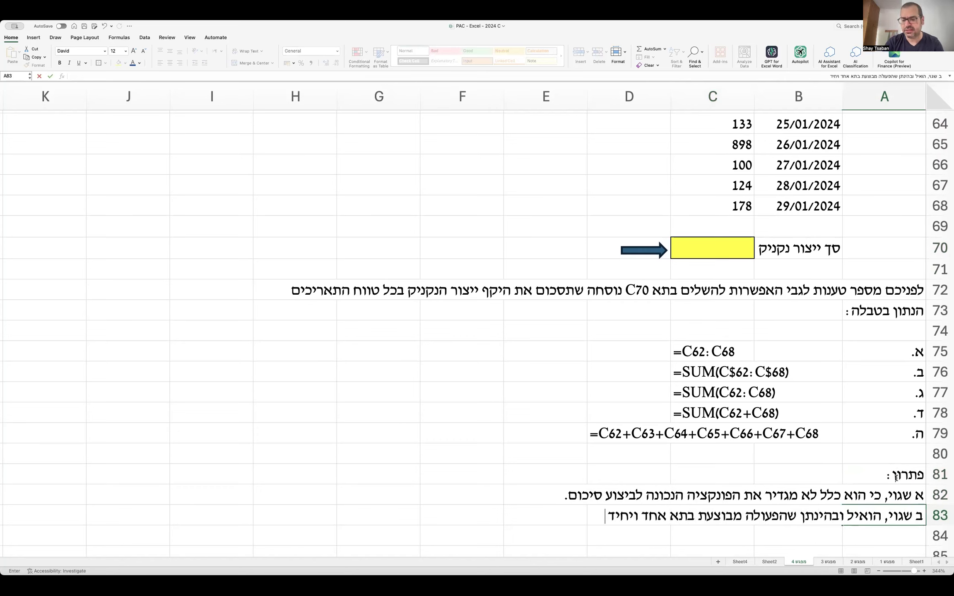
type(" (התא הצהוב) ללא")
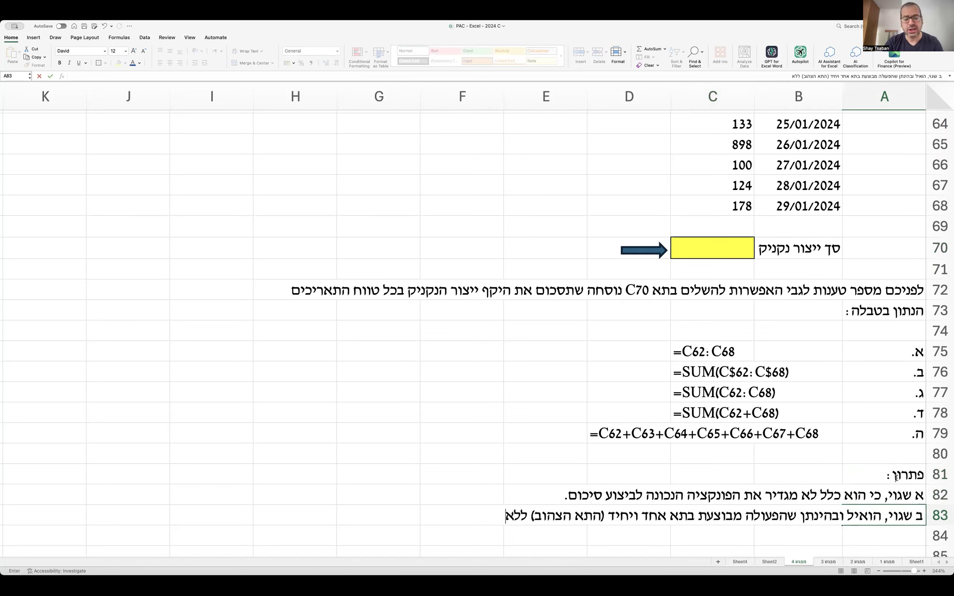
type(" גרירה / שכפול, אי")
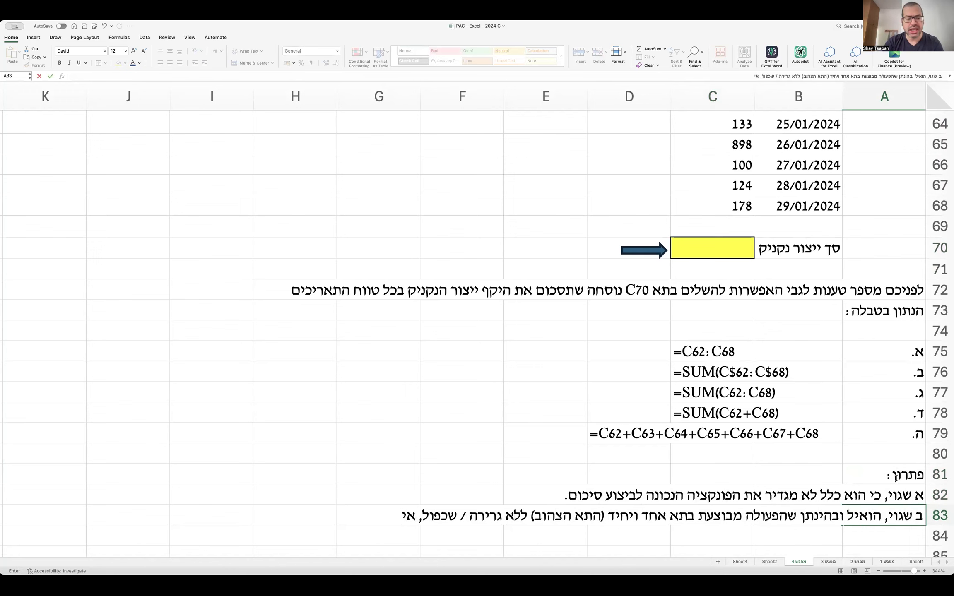
type("ן שום צורך לקבע ")
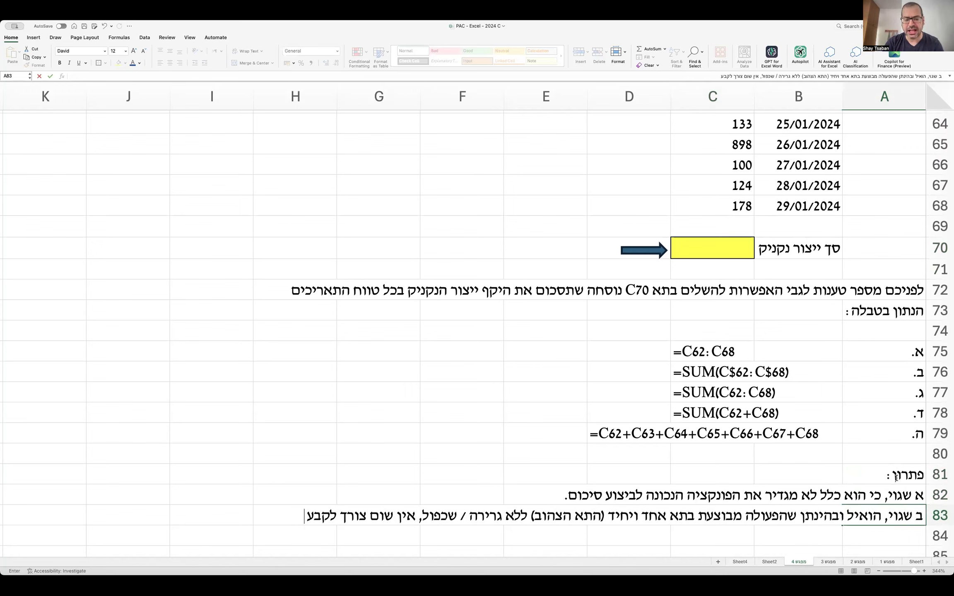
type("(בדולרים).")
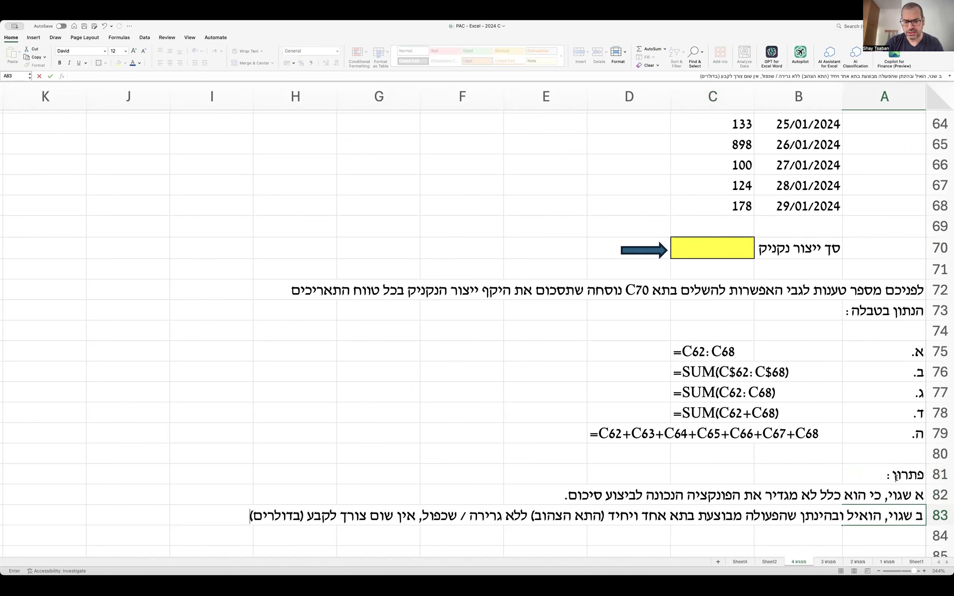
key("Return")
type("כזכור, קיבו")
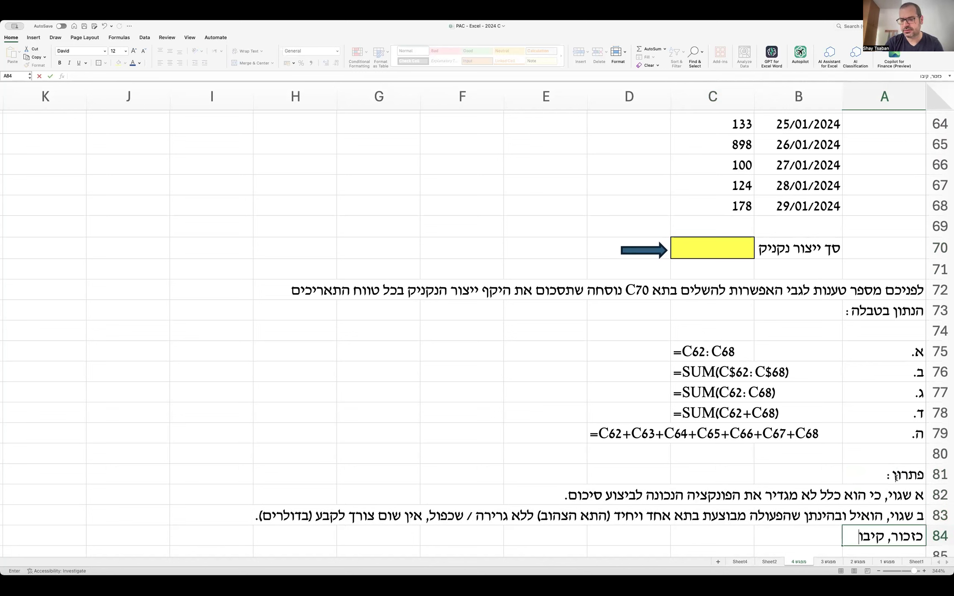
type("ע כזה חיוני רק כ")
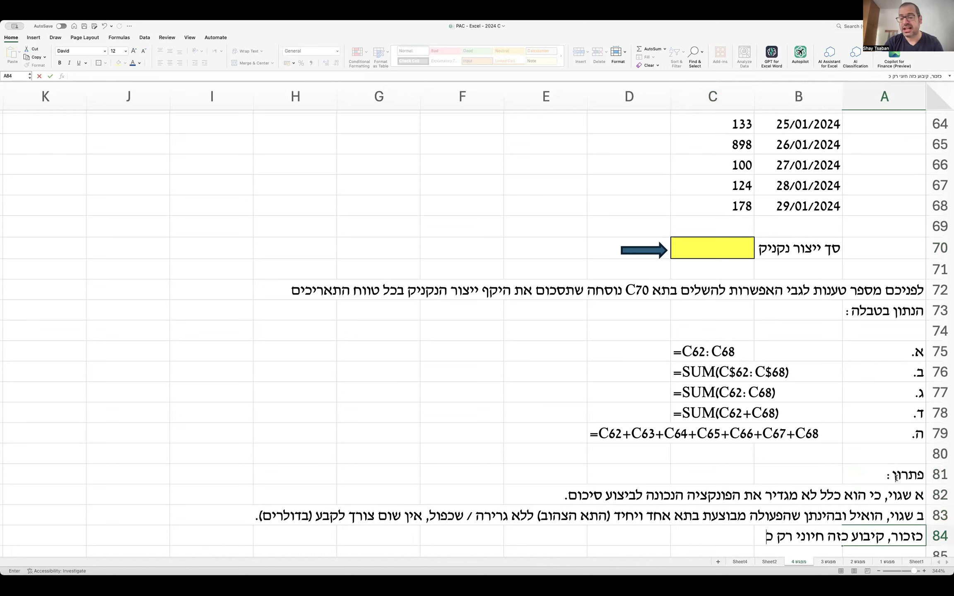
type("אשר גוררים נוסחה ו")
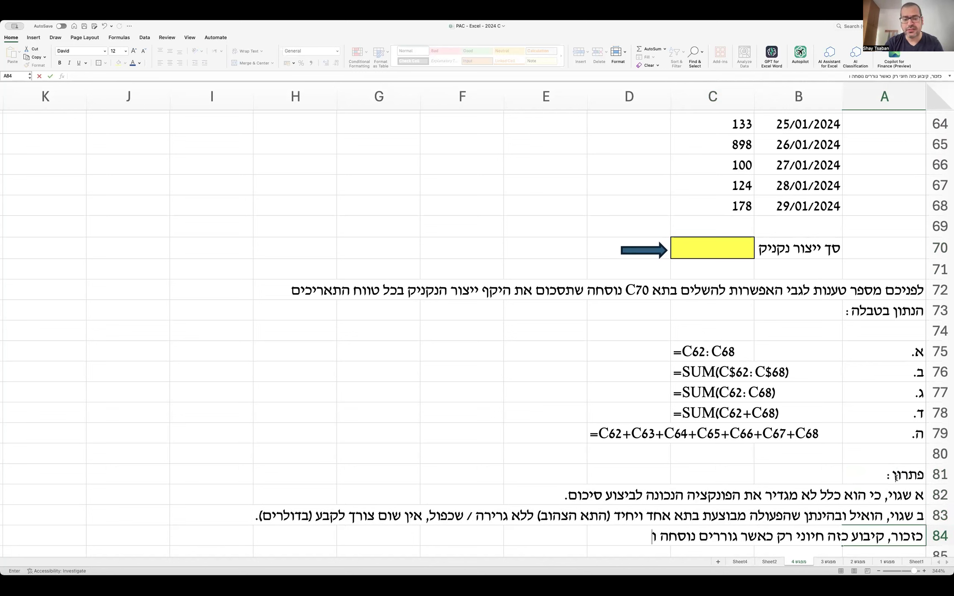
type("רוצים לדאוג שההפנ")
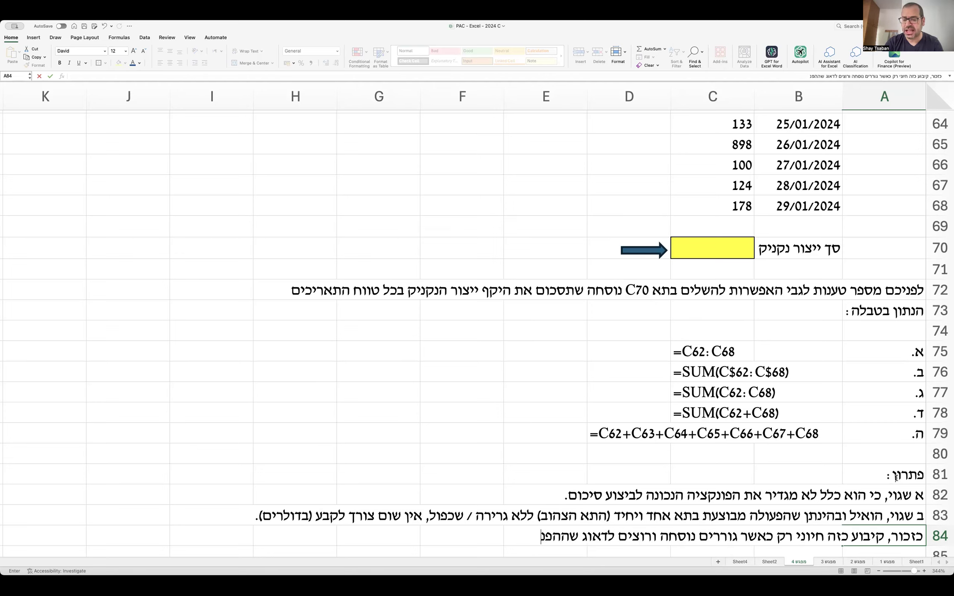
type("יה תשאר קבועה.")
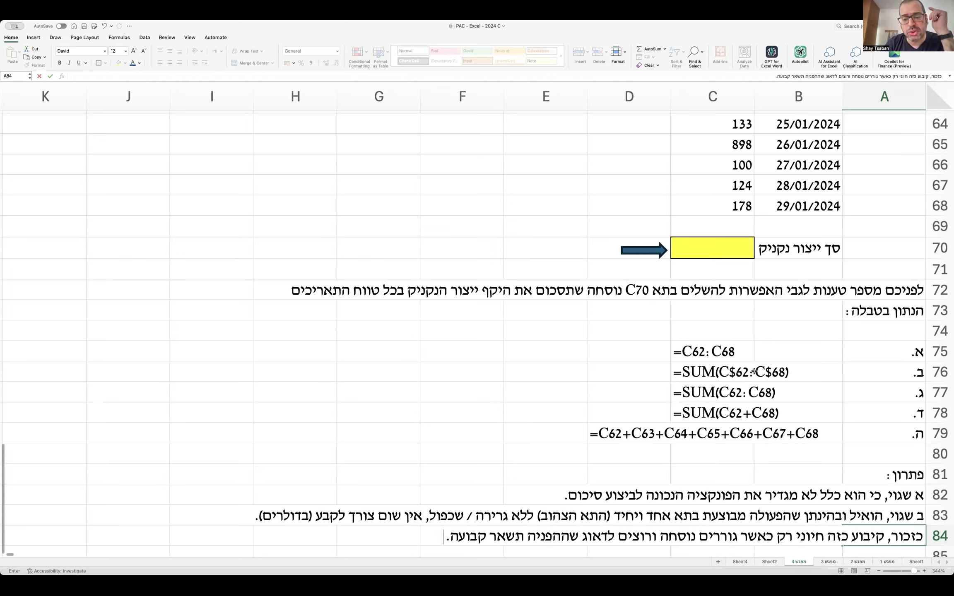
Commit the absolute-reference reminder line and select the option ב formula in row 76.
left_click(792, 372)
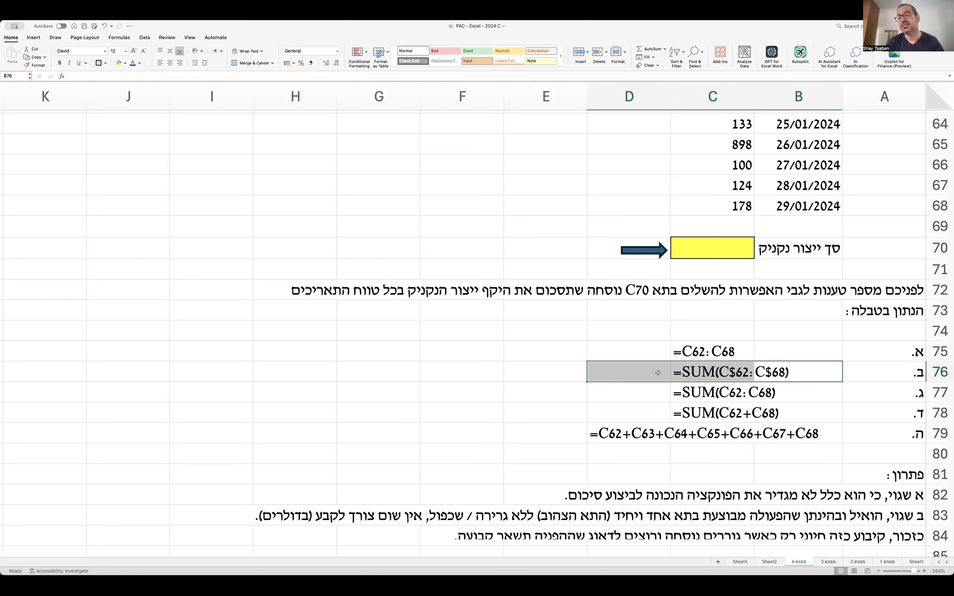
left_click_drag(792, 378, 679, 370)
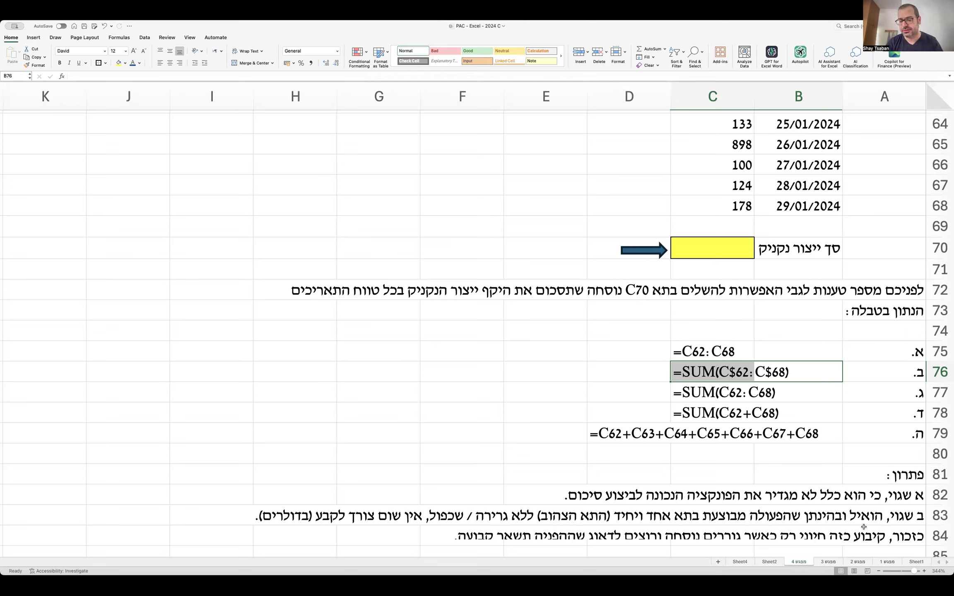
double_click(883, 534)
left_click(879, 461)
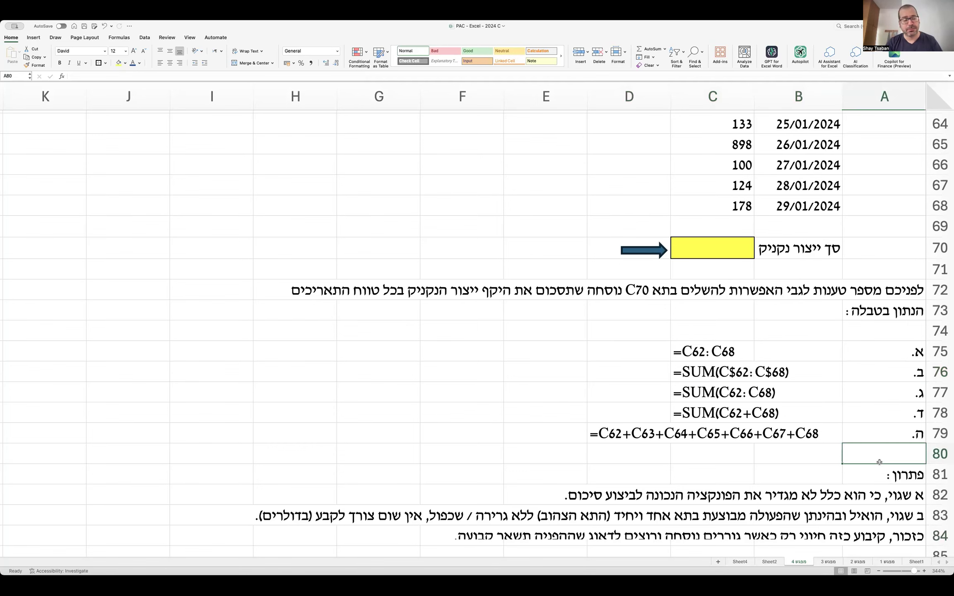
scroll(880, 462, "down", 2)
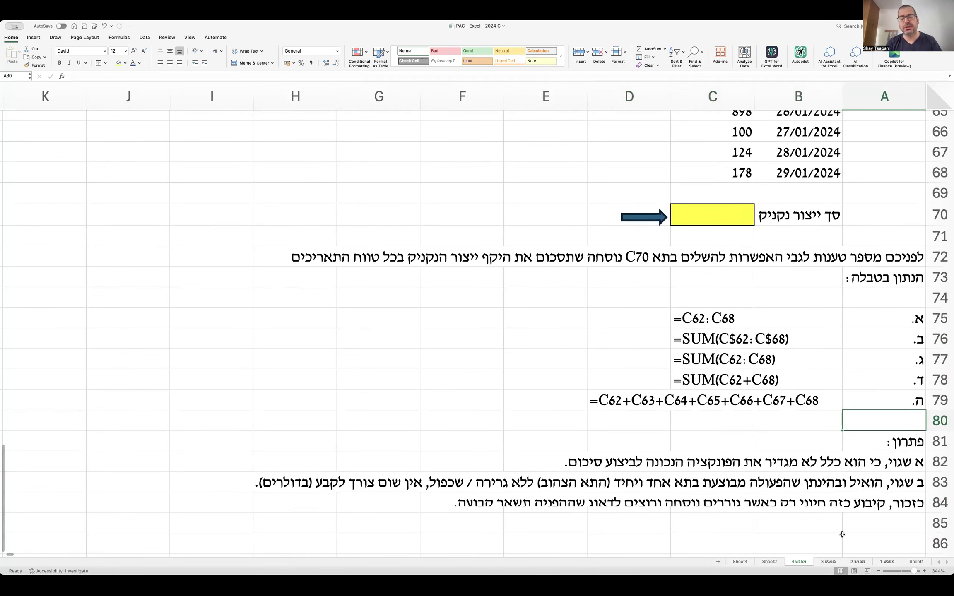
left_click(852, 530)
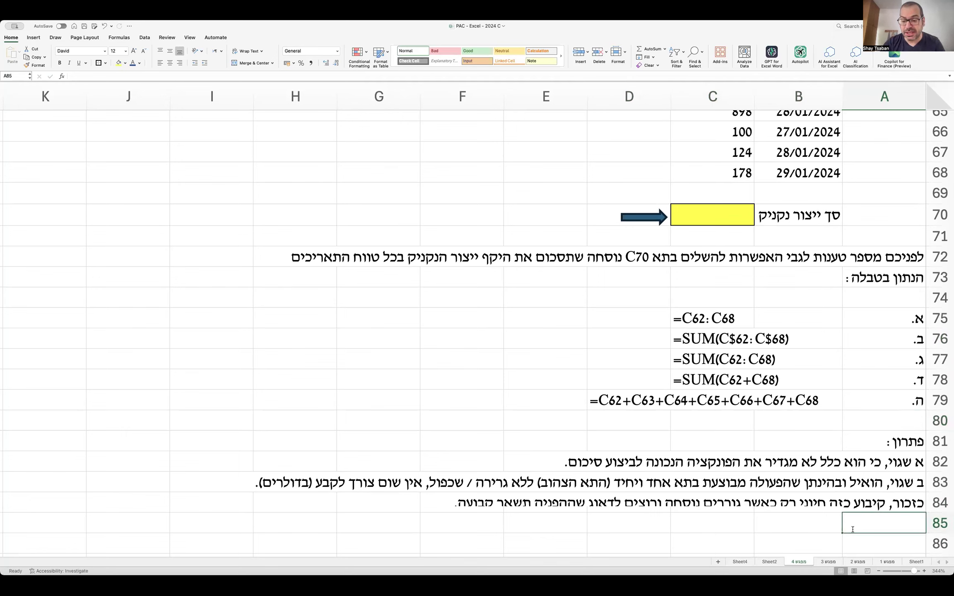
Mark option ג correct in A85: right function, no anchoring, colon range; begin option ד.
type("ג נכונה.")
key("Return")
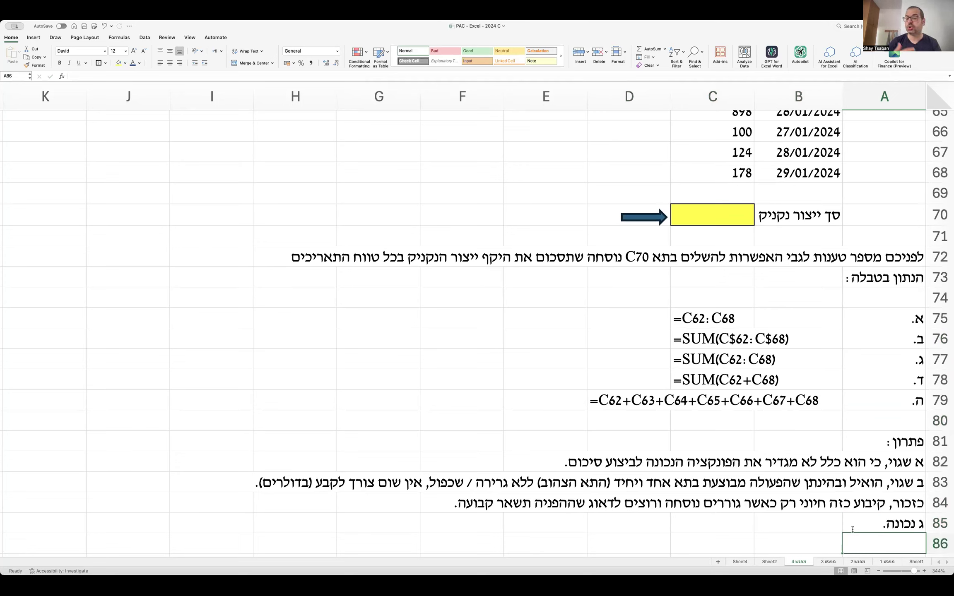
double_click(870, 519)
type("הפניה נכו")
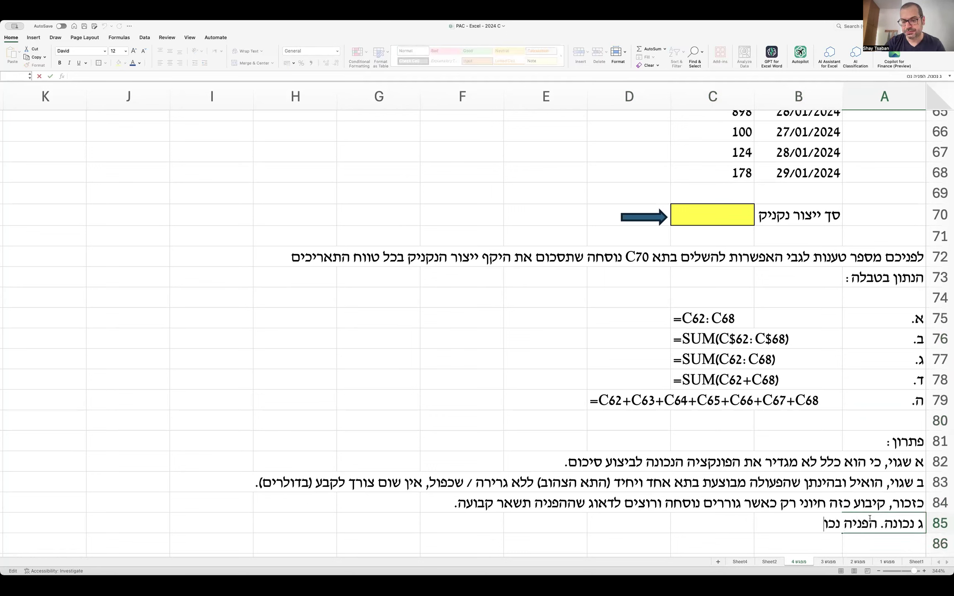
type("נה לפונקציה, בלי קיבו")
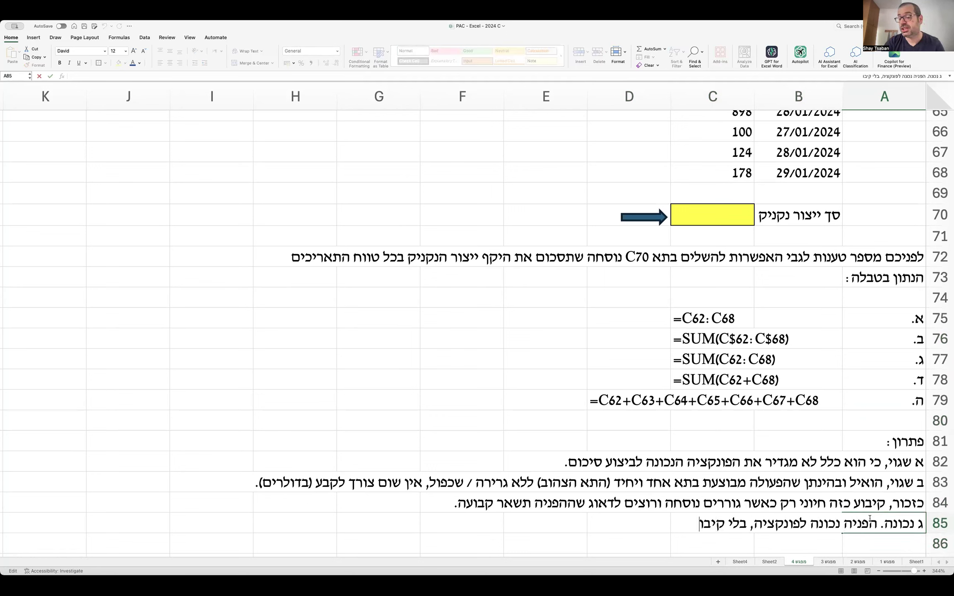
type("ע (כי אין גרירה")
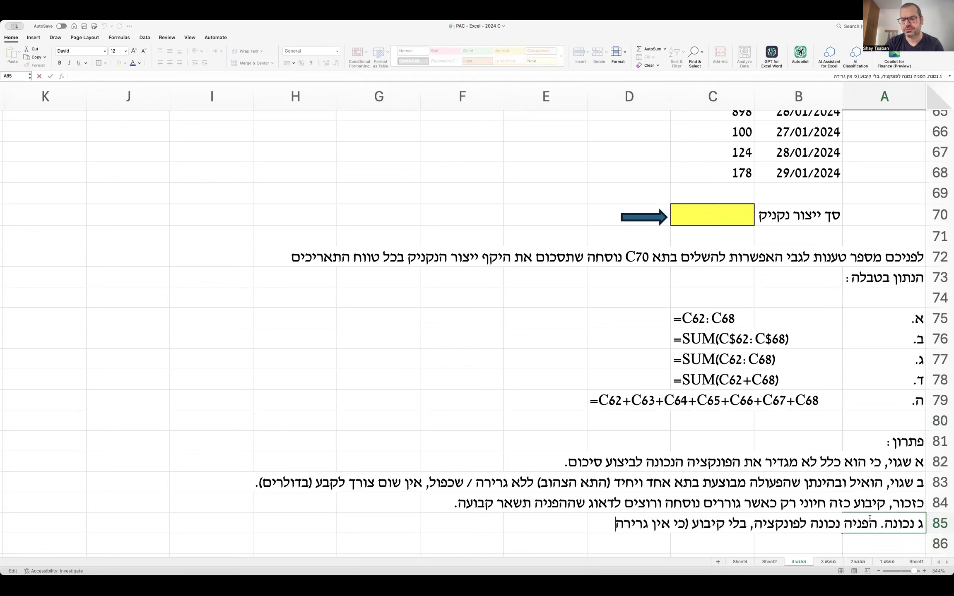
type(").")
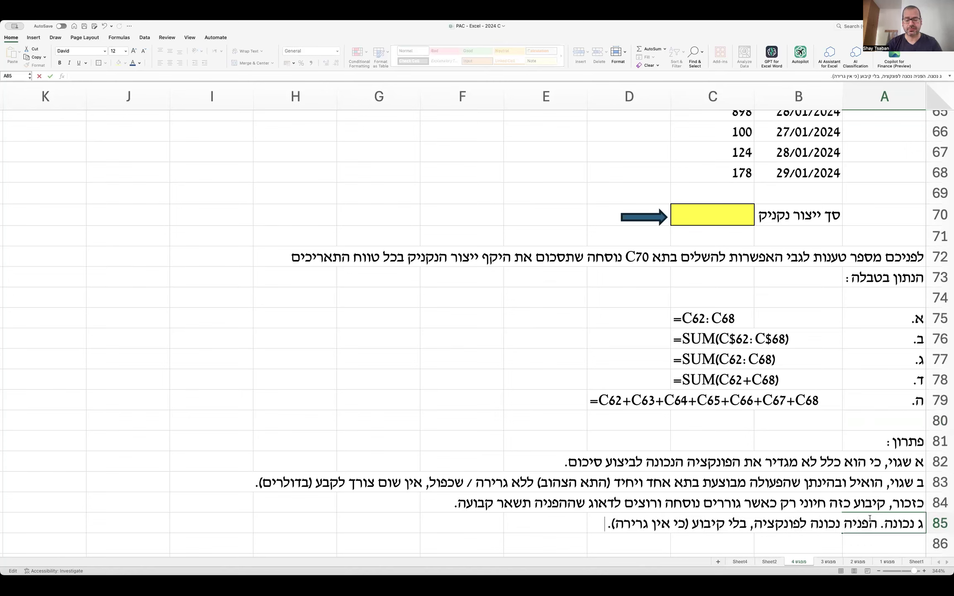
type(" טווח התאים בסוגריים נכון, עם נקודותיים ביניהם.")
key("Return")
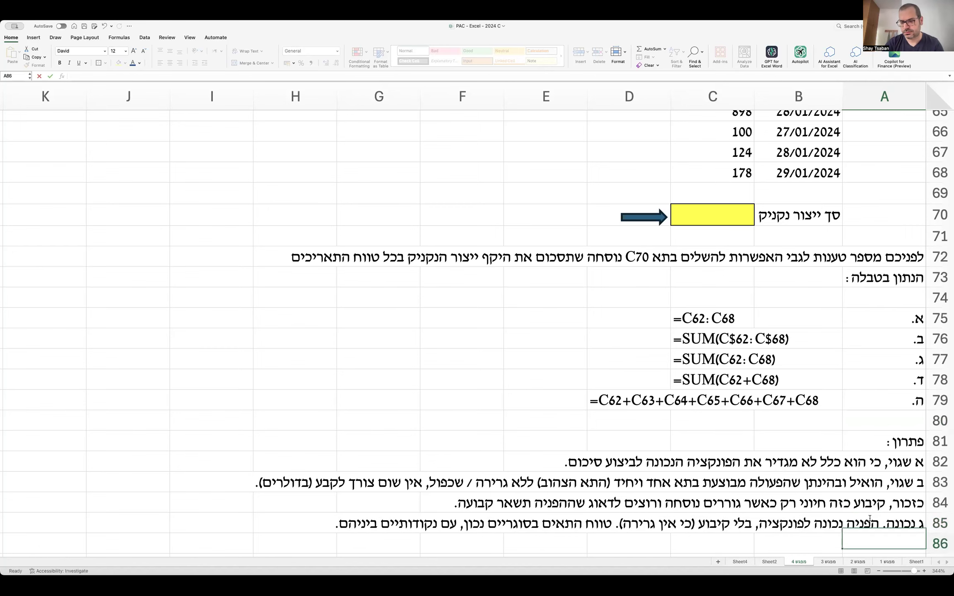
type("ד")
scroll(869, 519, "down", 2)
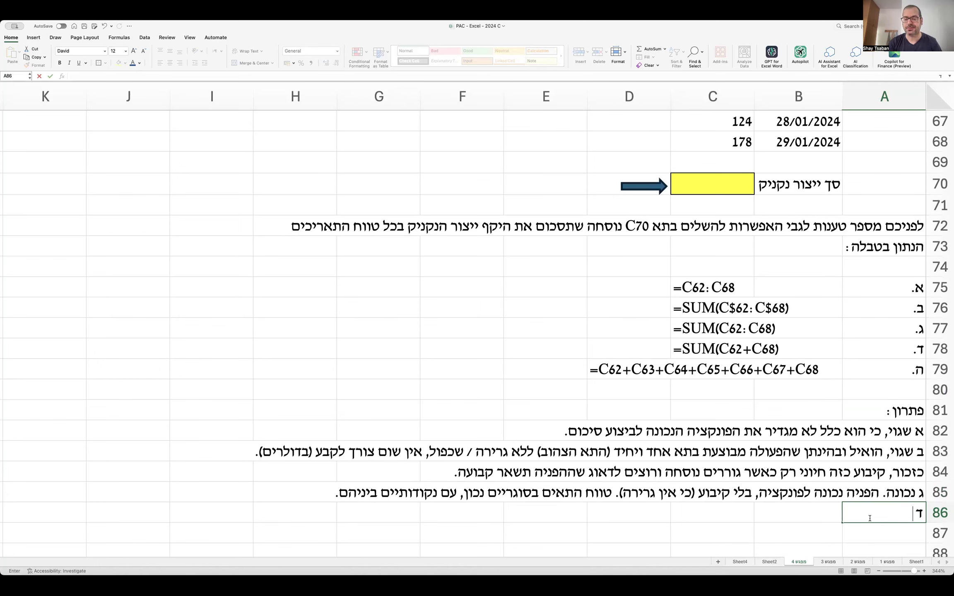
Write the option ד note in A86 that SUM ranges need a colon, not '+', and begin 'ה' in A87.
type("כאשר מגידי")
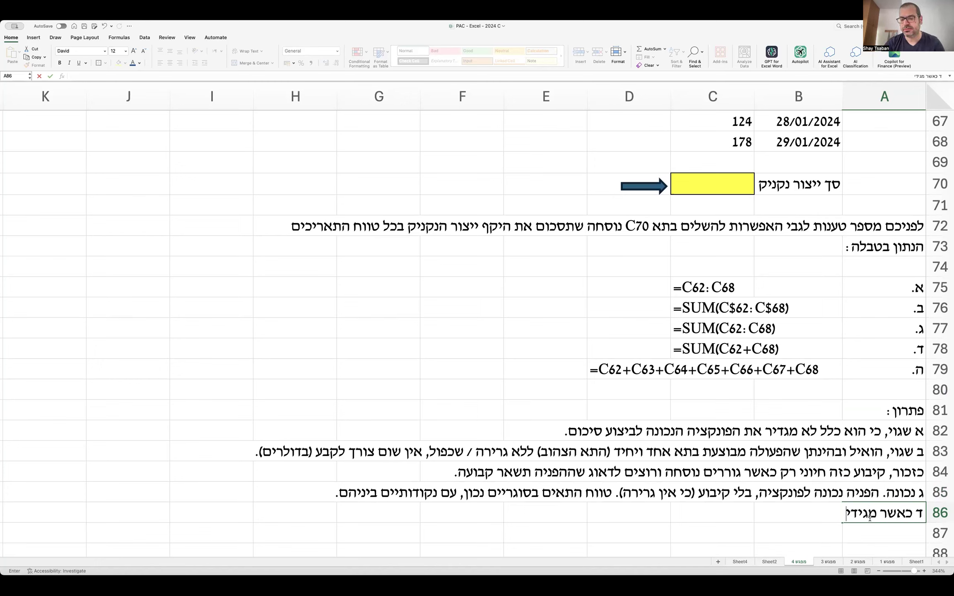
key("BackSpace")
key("BackSpace")
key("BackSpace")
type("דירים")
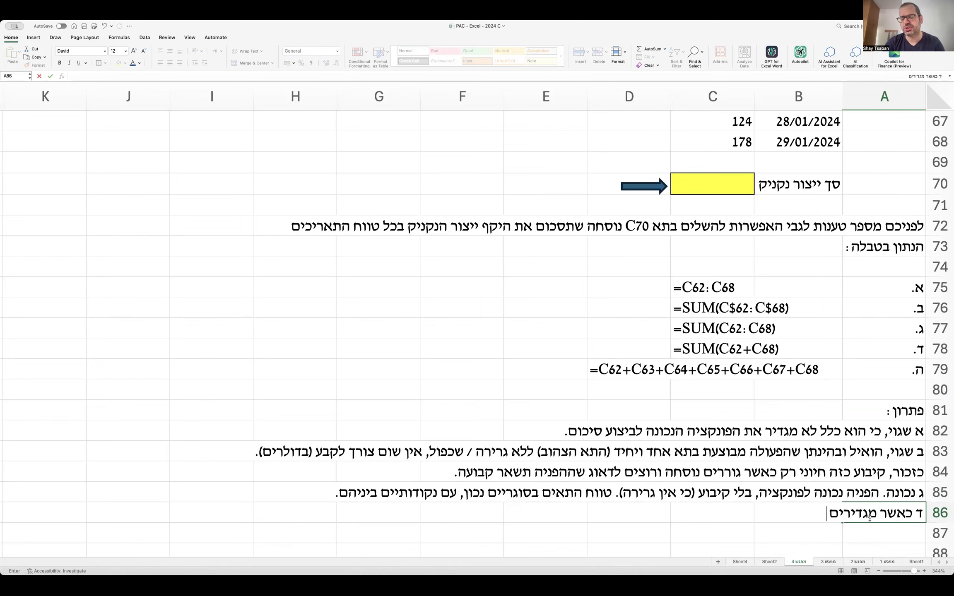
type(" SUM טווח התא")
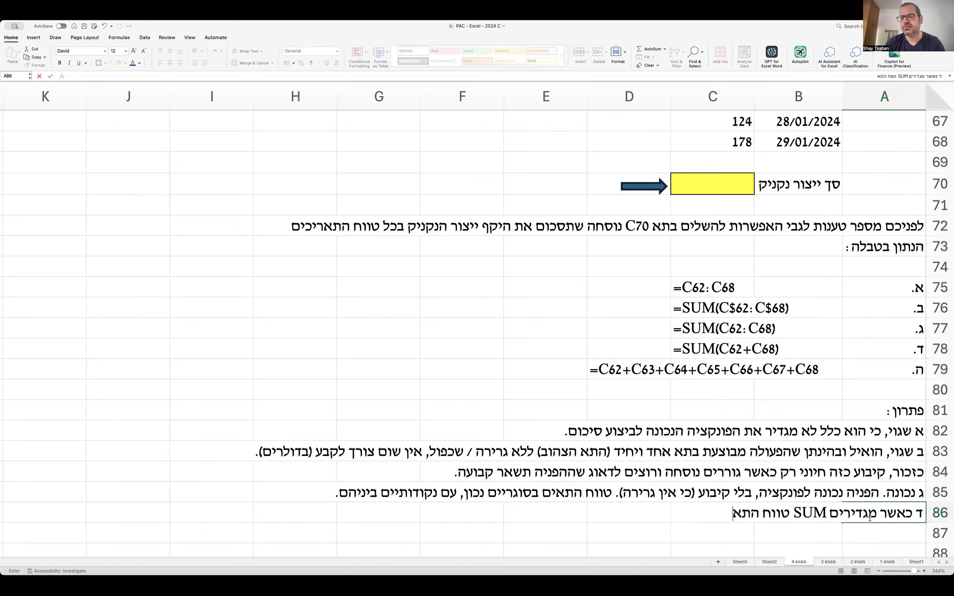
type("ים מוגדר עם נקודו")
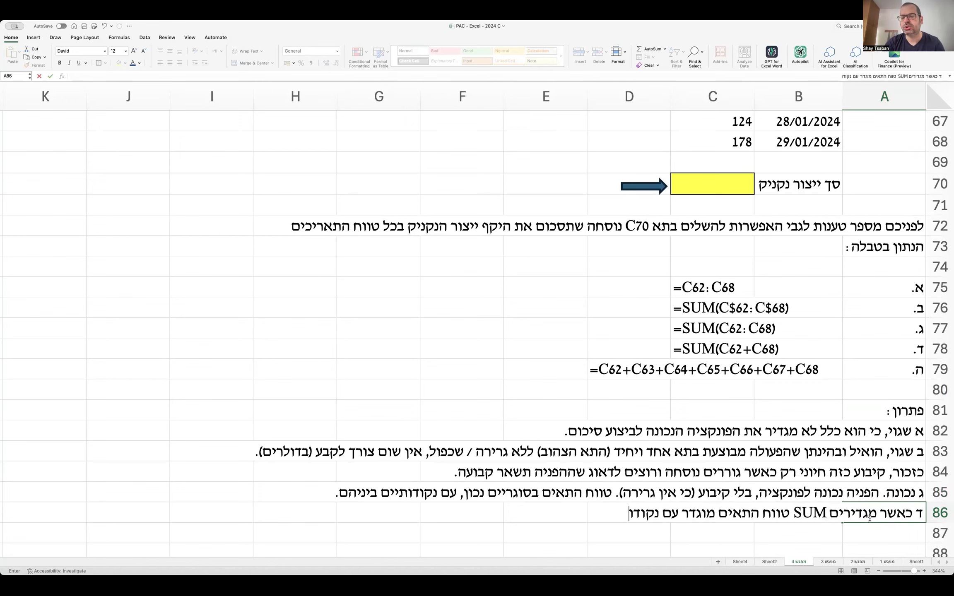
type("תיים בין קצות הטווח")
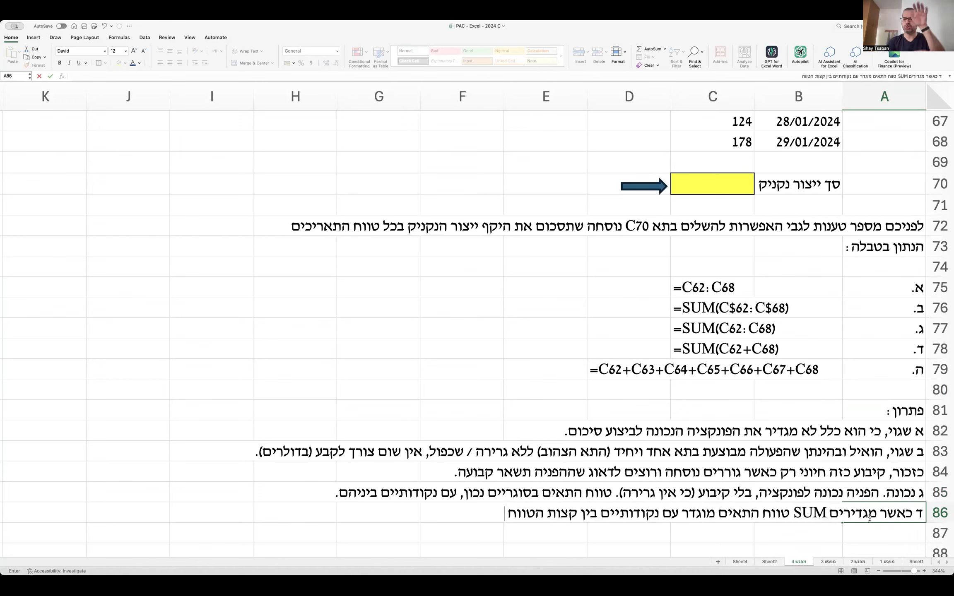
type(" ולא עם סי")
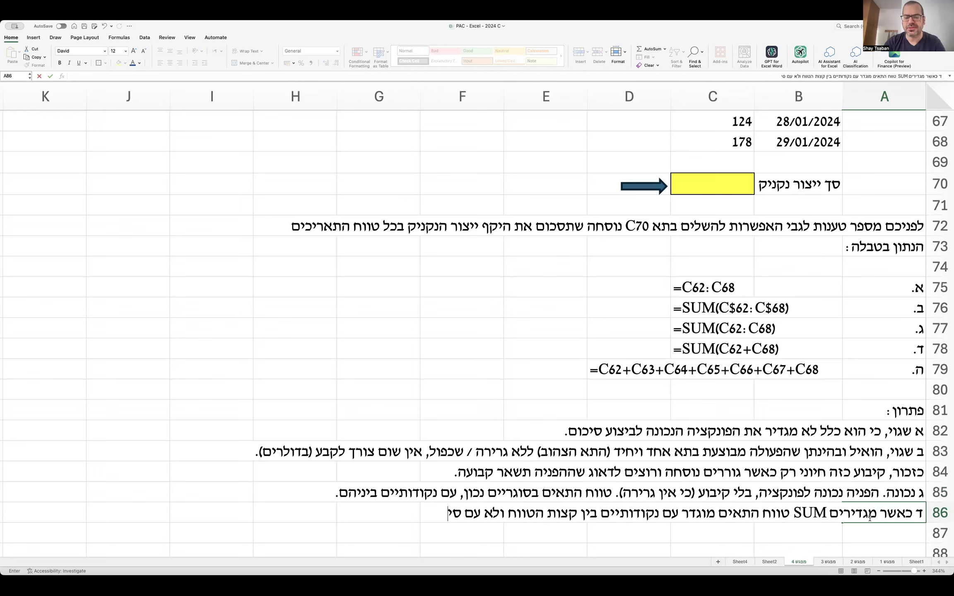
type("מן + ביניהם.")
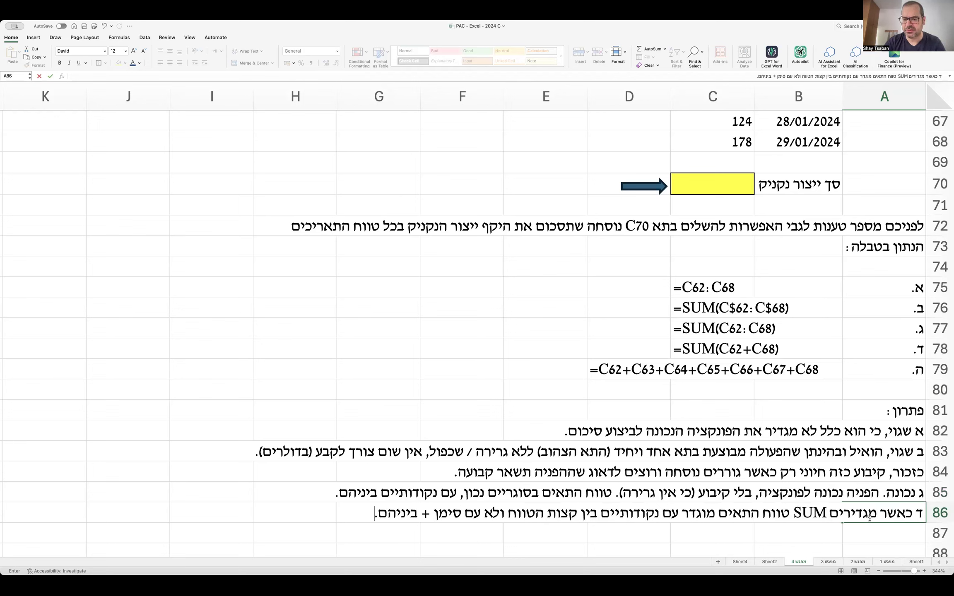
key("Return")
type("ה")
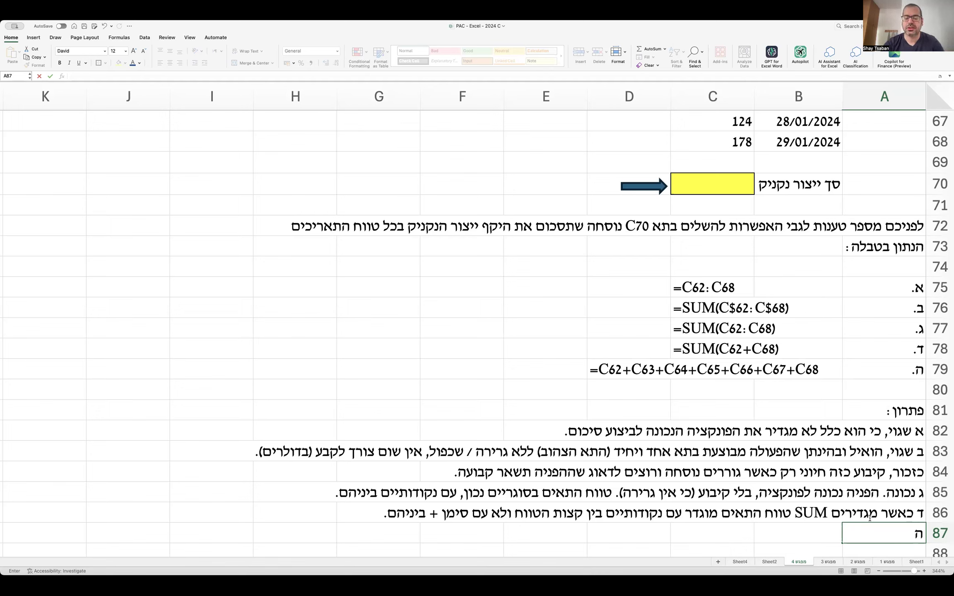
Note in A87 that option ה's manual addition works but is long, cumbersome and error-prone.
type("אמנם חיבור יד")
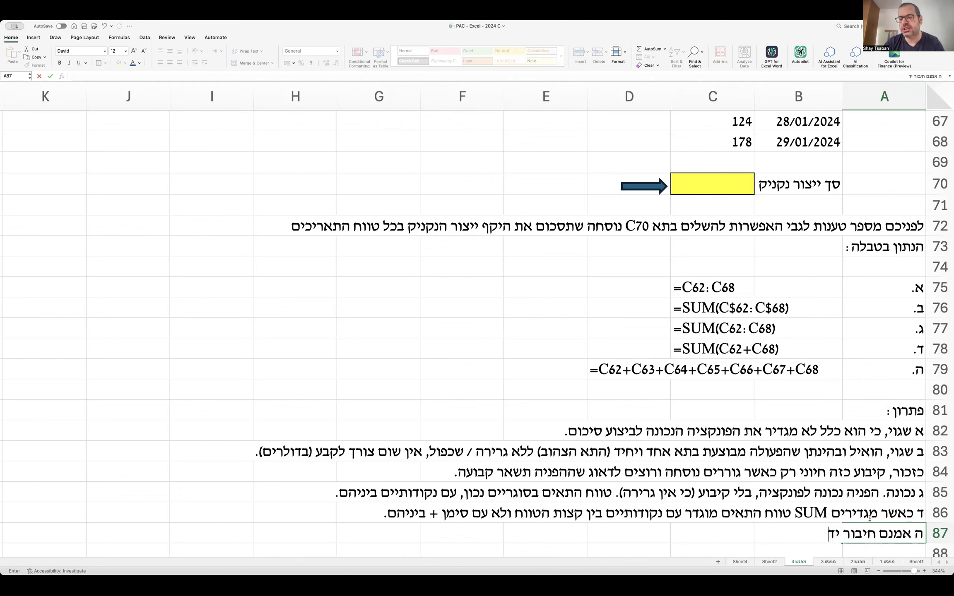
type("ני של הערכים יוביל לותצ")
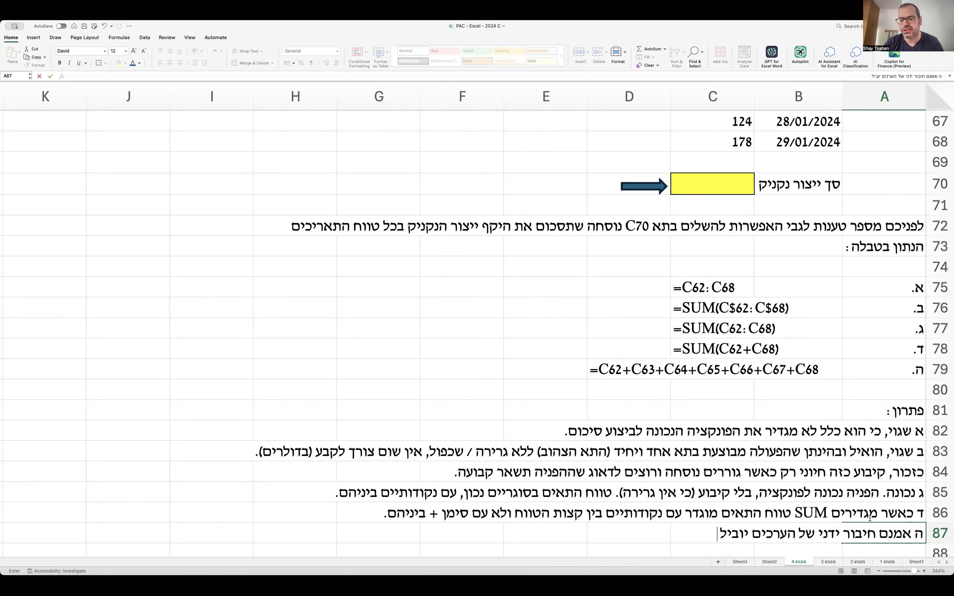
type("תוצא")
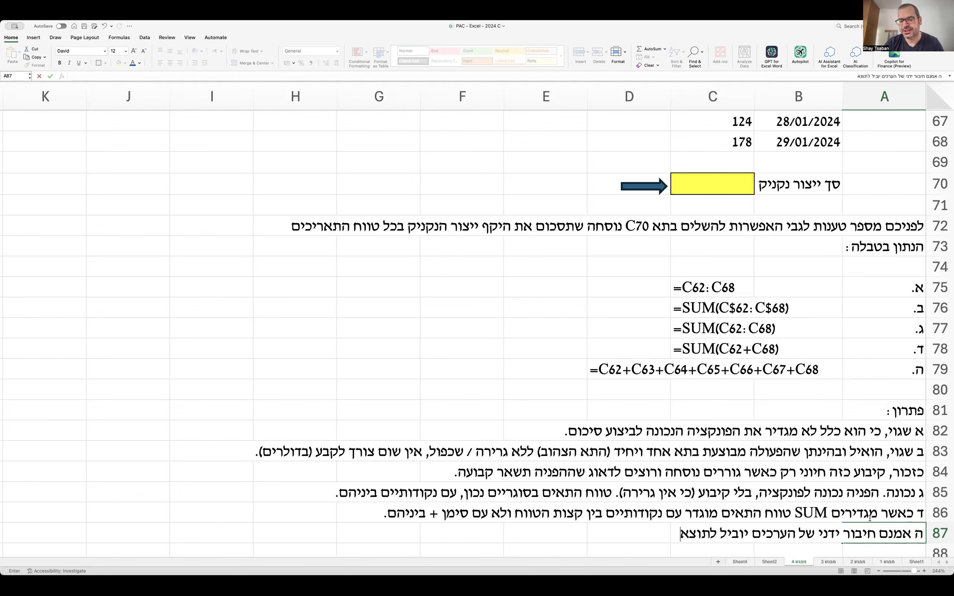
type("ה תקינה, אך הוא א")
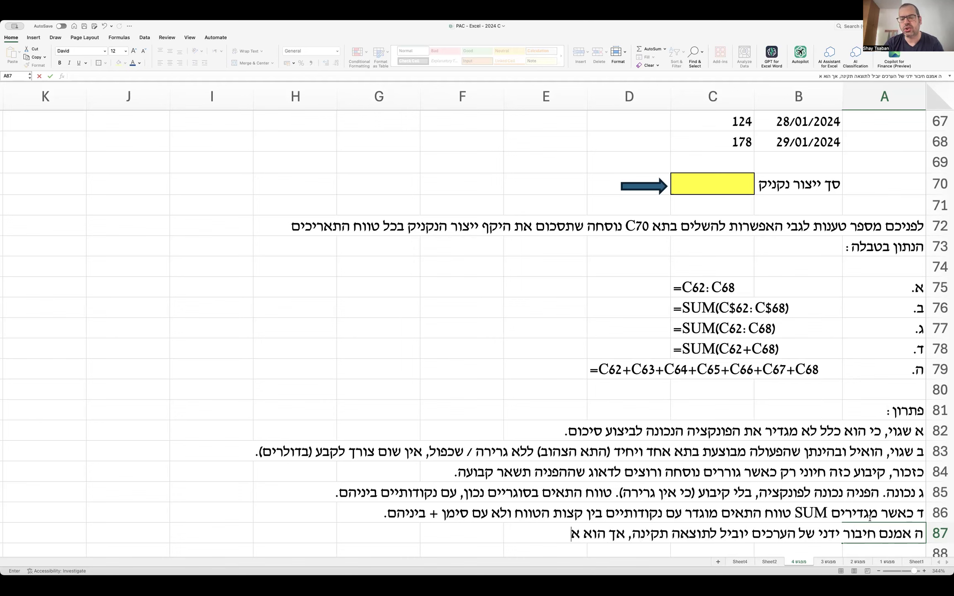
type("רוך, מסורבל, מועד ל")
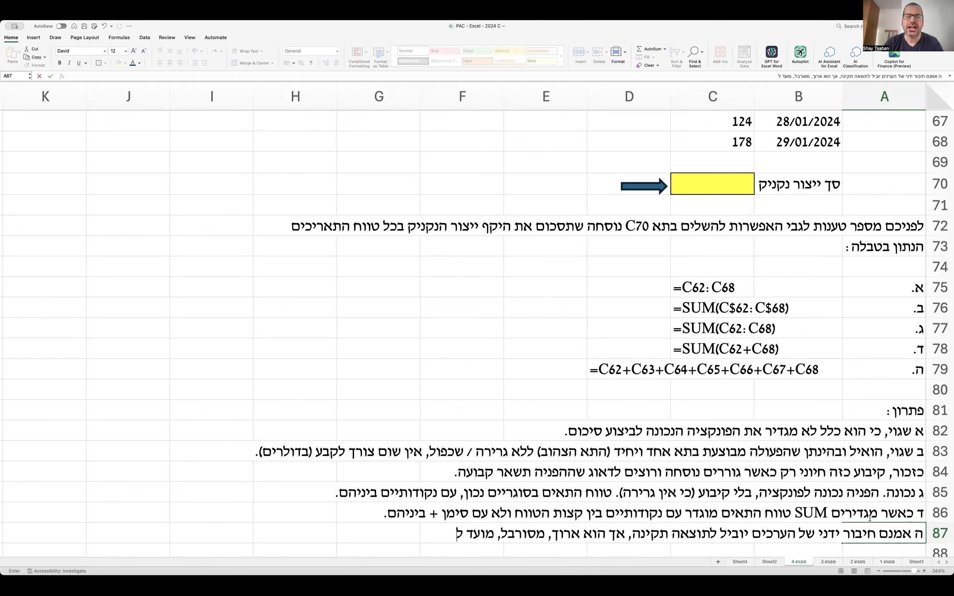
type("טעויות ו")
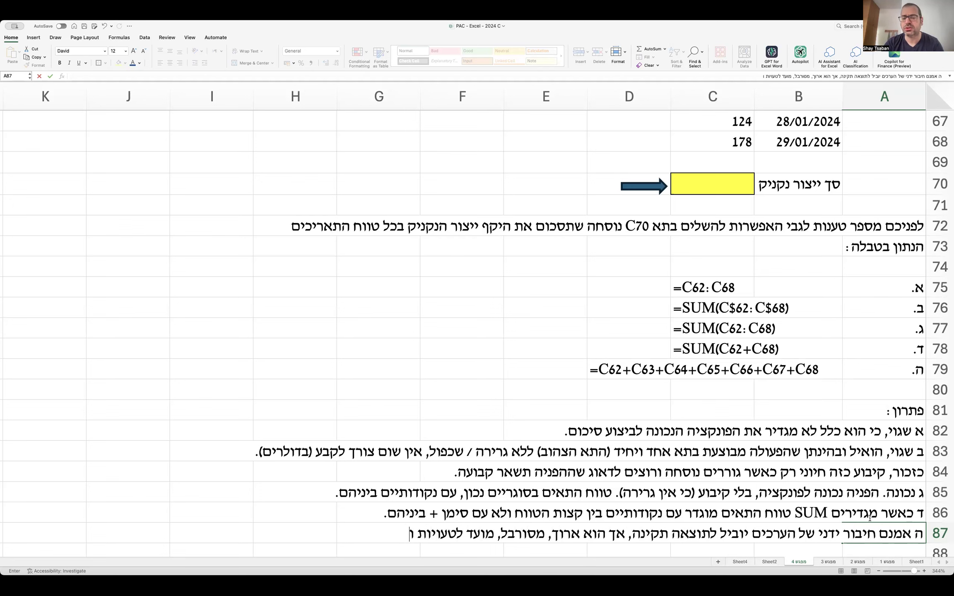
type("בקיצור - לא יעיל.")
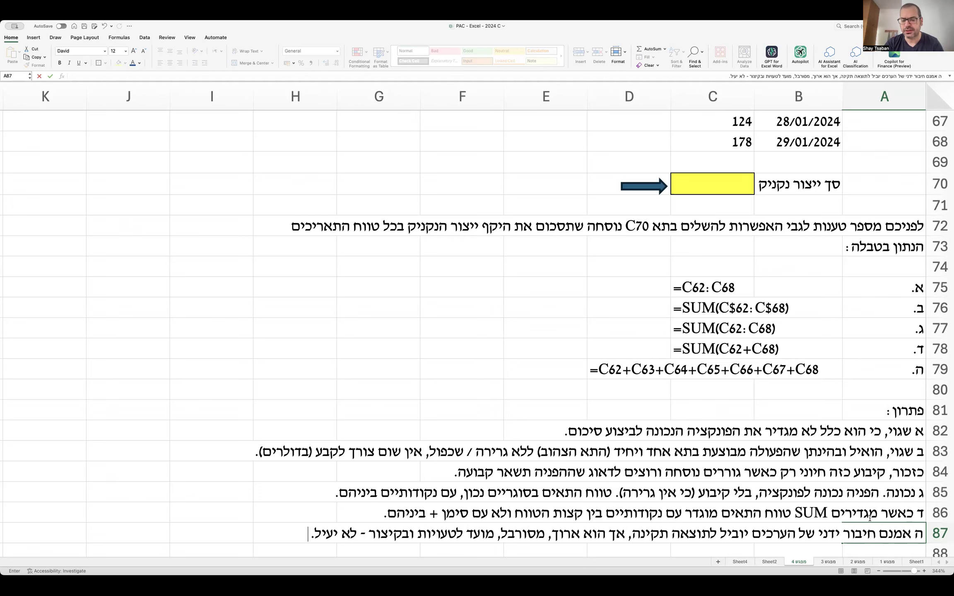
key("Return")
Conclude in A88 that summing a range should always use the SUM function.
type("מבחינתנו, ")
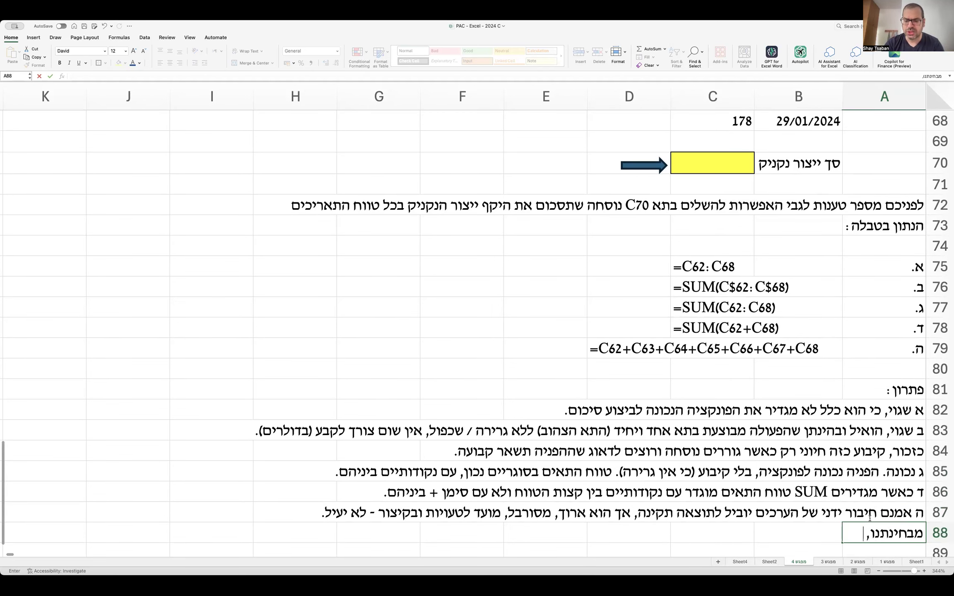
type("תמיד כשנרצה לסכום")
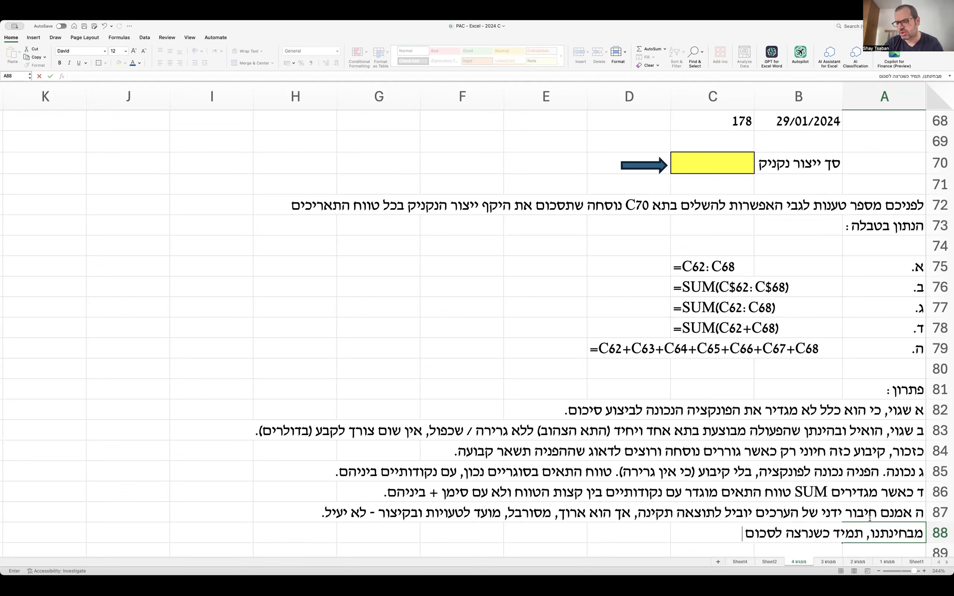
type(" טווח של ערכים, נשת")
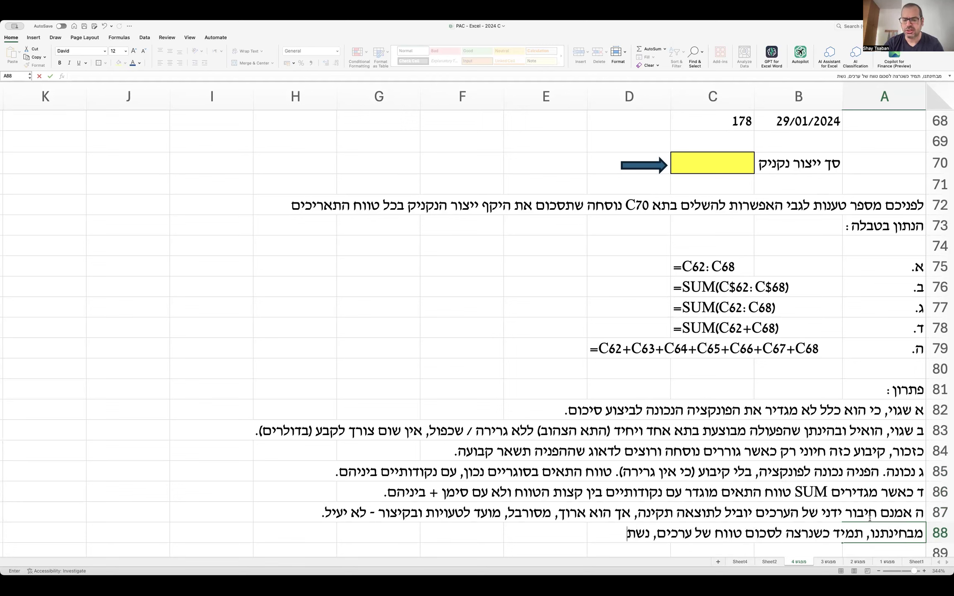
type("מש בפונקציה")
key("BackSpace")
key("BackSpace")
key("BackSpace")
key("BackSpace")
key("BackSpace")
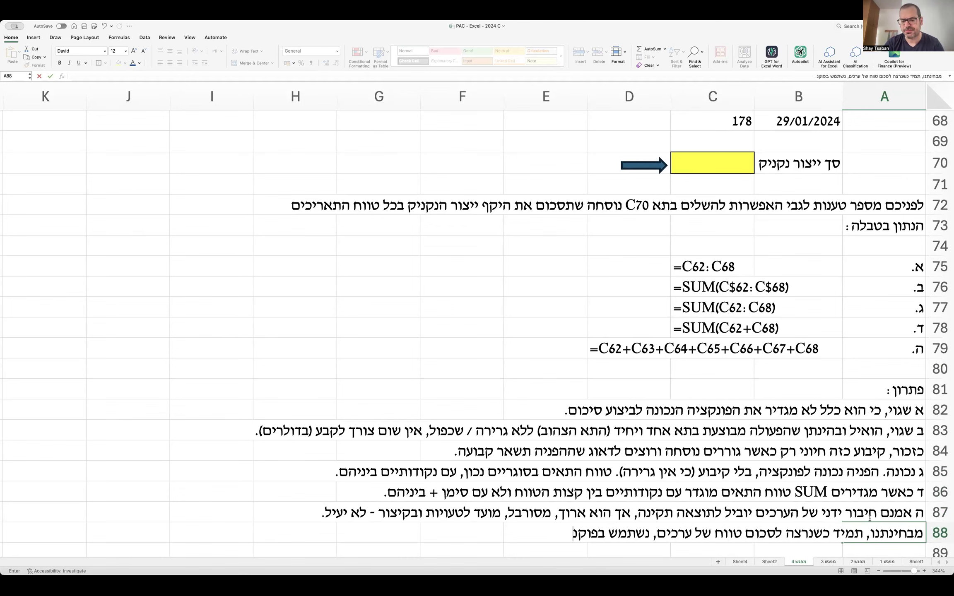
type("נקציית SUM")
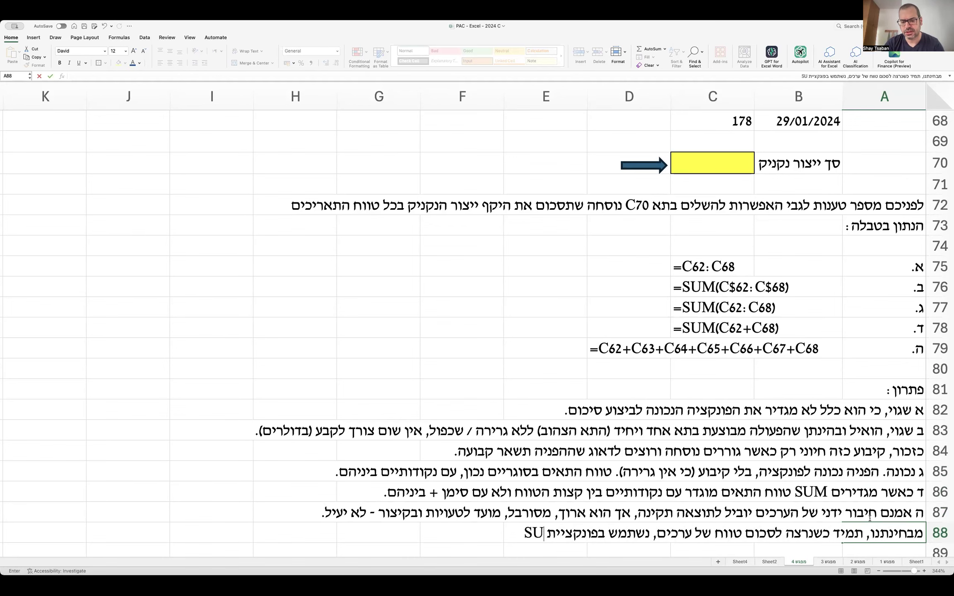
key("Return")
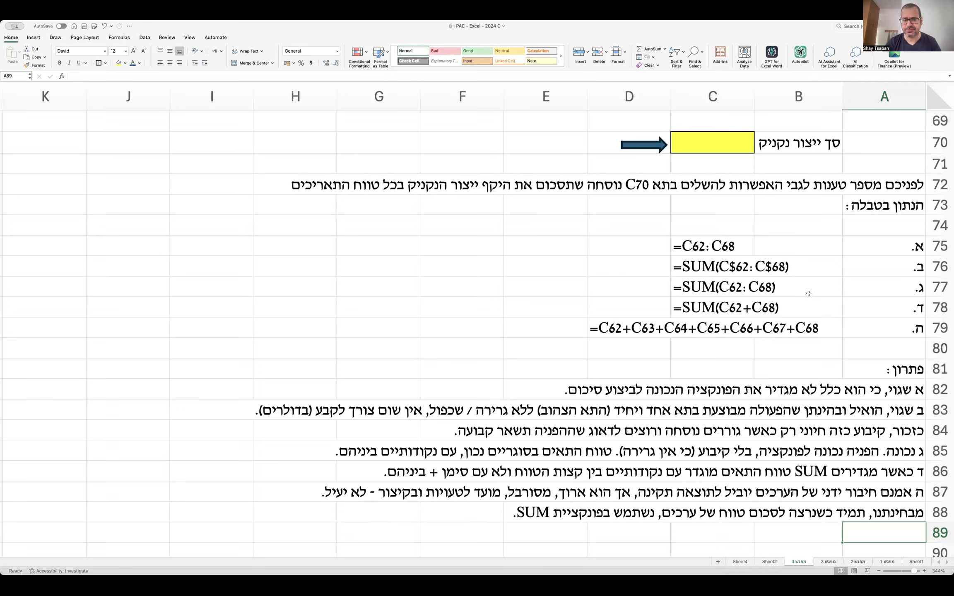
Go to the Question 1 heading row and back, then select A90 as the paste target.
scroll(808, 294, "up", 8)
scroll(808, 294, "up", 12)
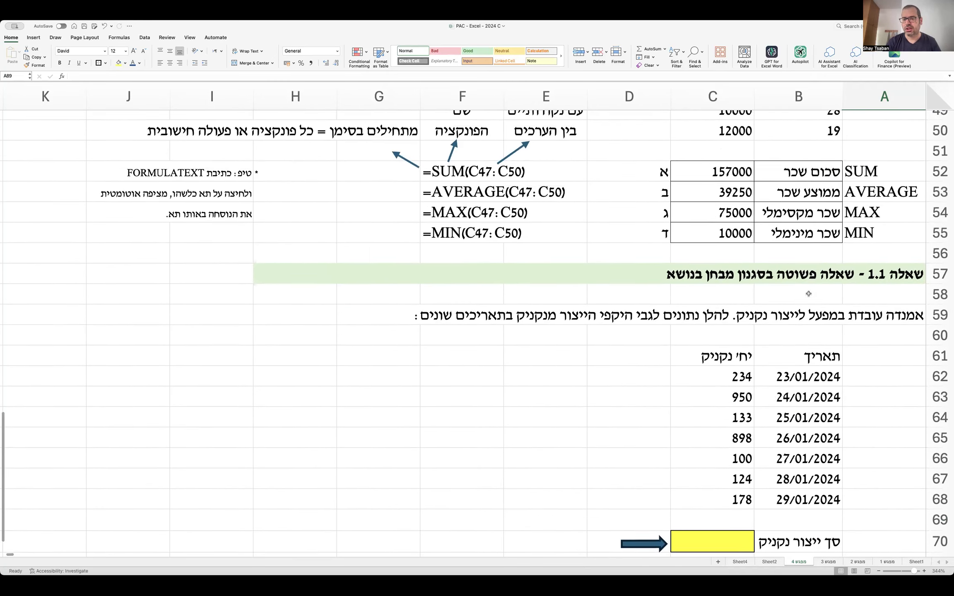
scroll(808, 294, "up", 11)
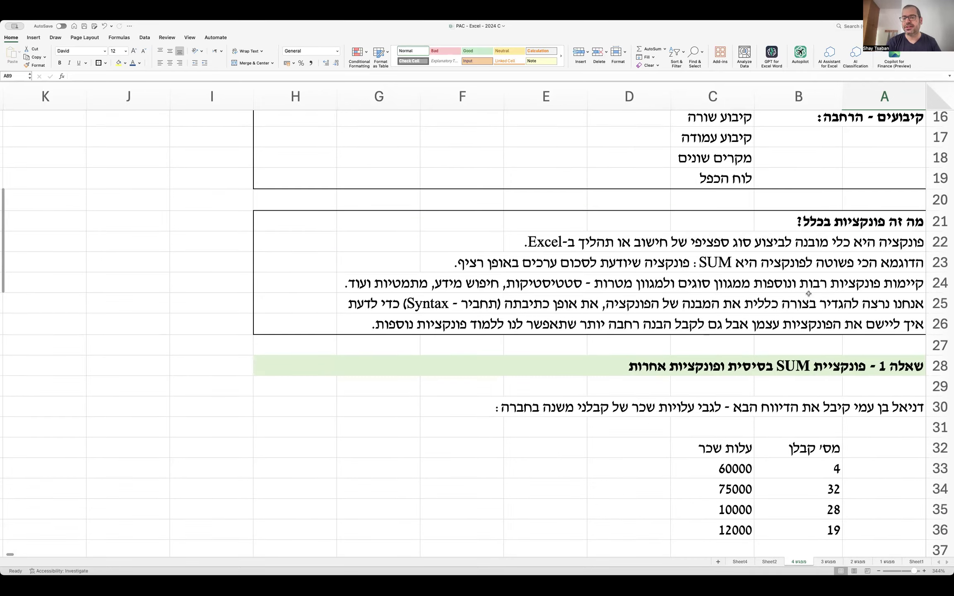
scroll(808, 294, "up", 3)
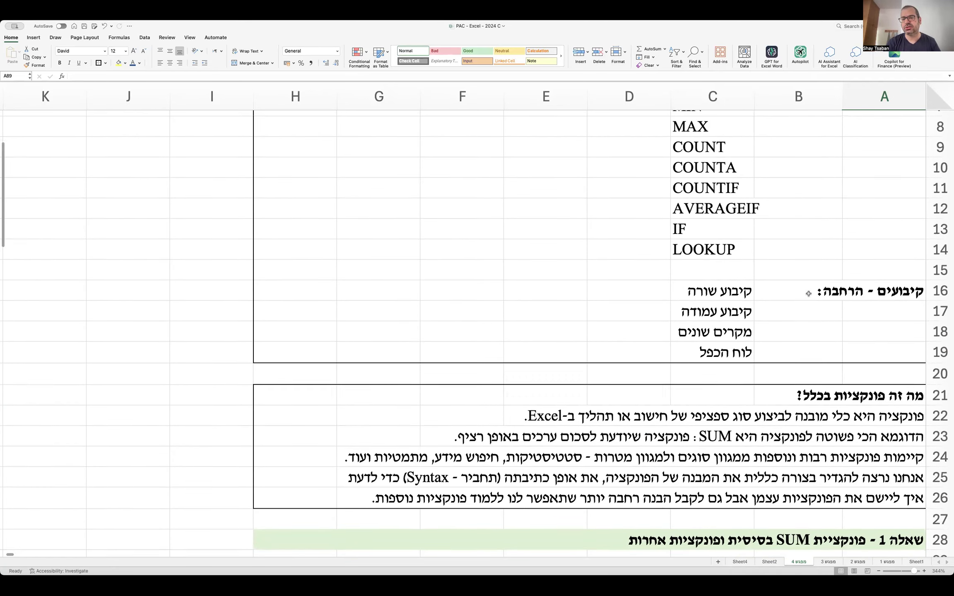
scroll(808, 294, "down", 10)
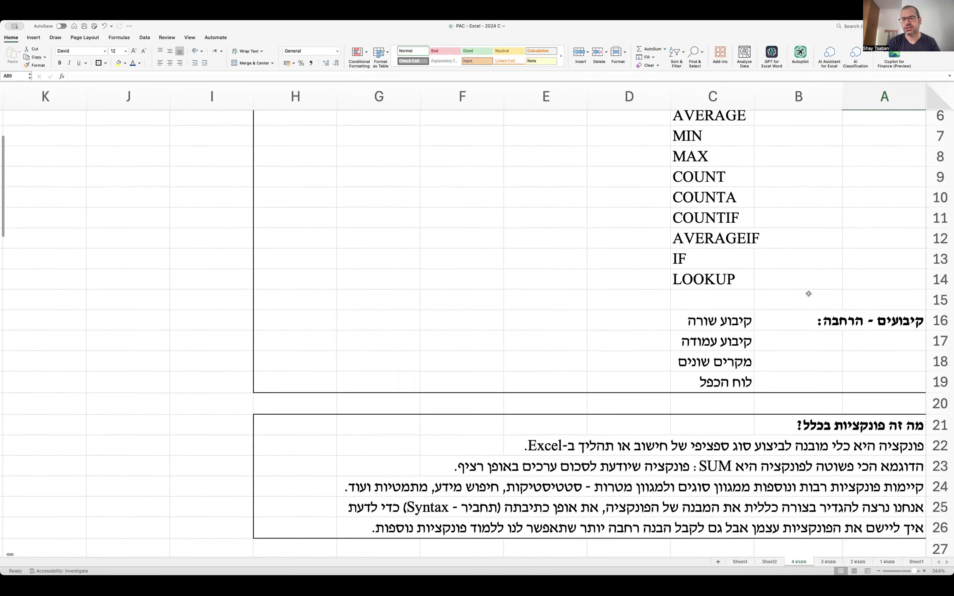
scroll(823, 299, "down", 20)
left_click(886, 273)
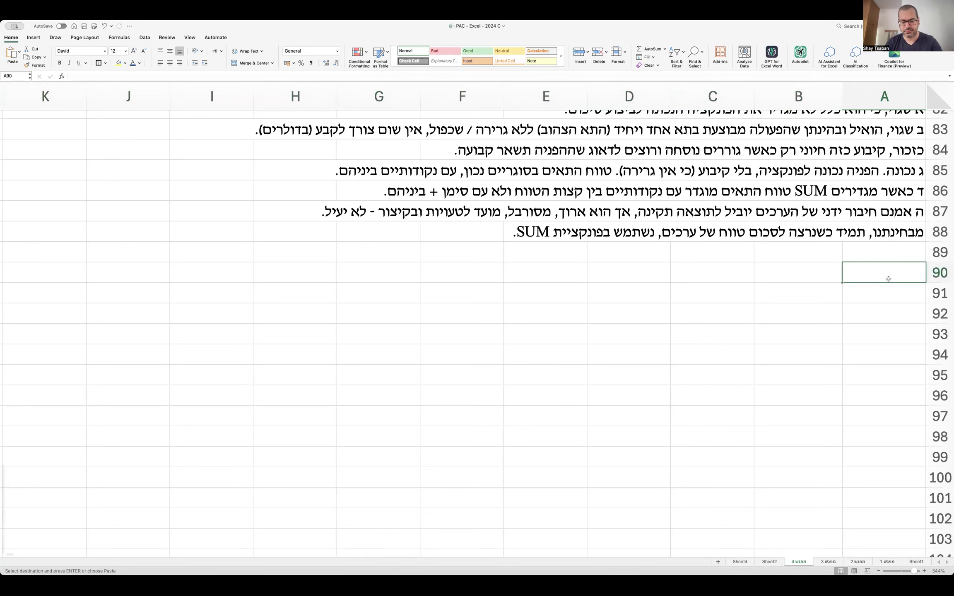
Paste the heading into A90, replacing 'SUM' with 'ספירה, ממוצע מותנה ומניפולציה על נתונים'.
type("שאלה 1 - פונקציית SUM בסיסית ופונקציות אחרות")
double_click(886, 275)
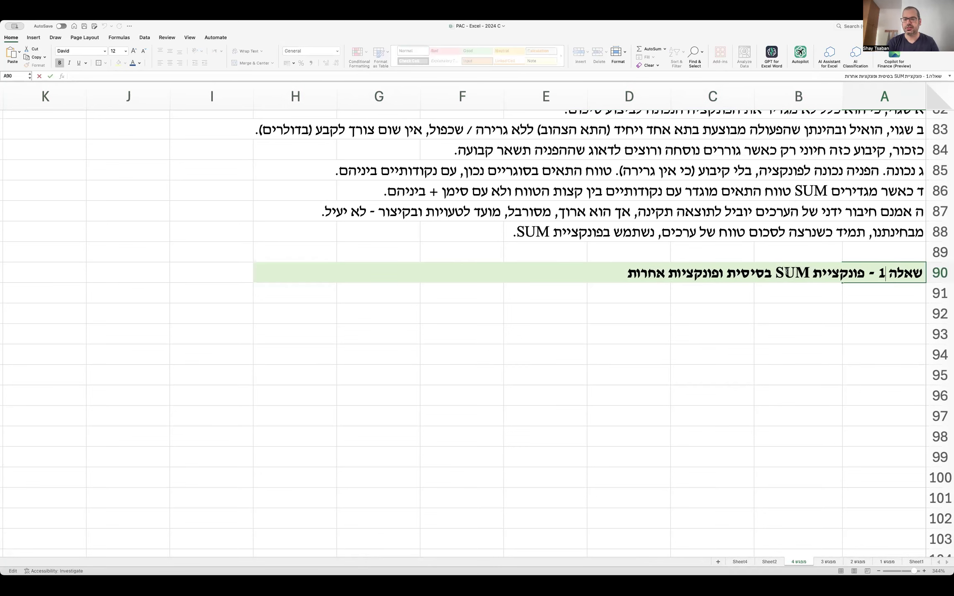
double_click(794, 272)
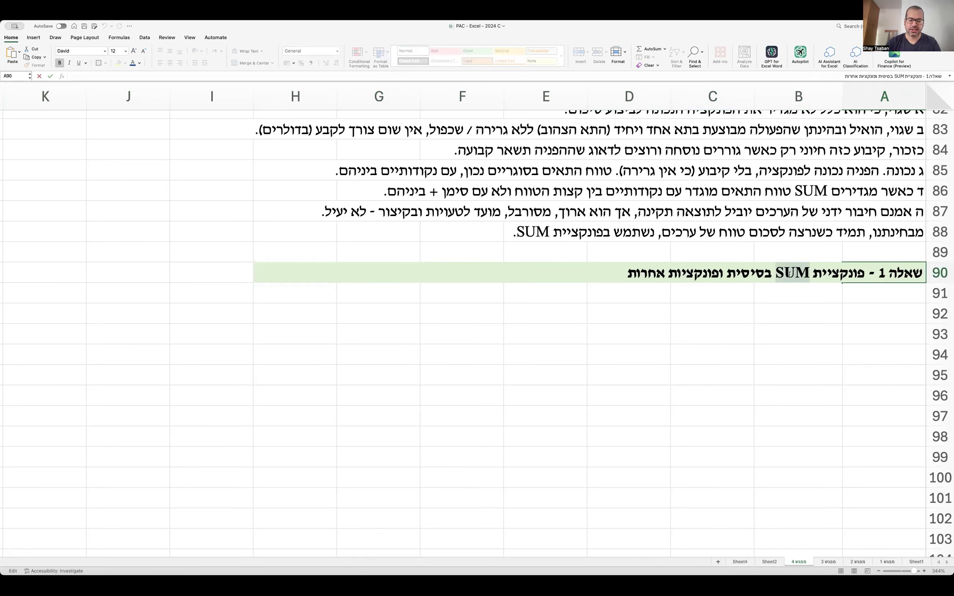
type("ספיר")
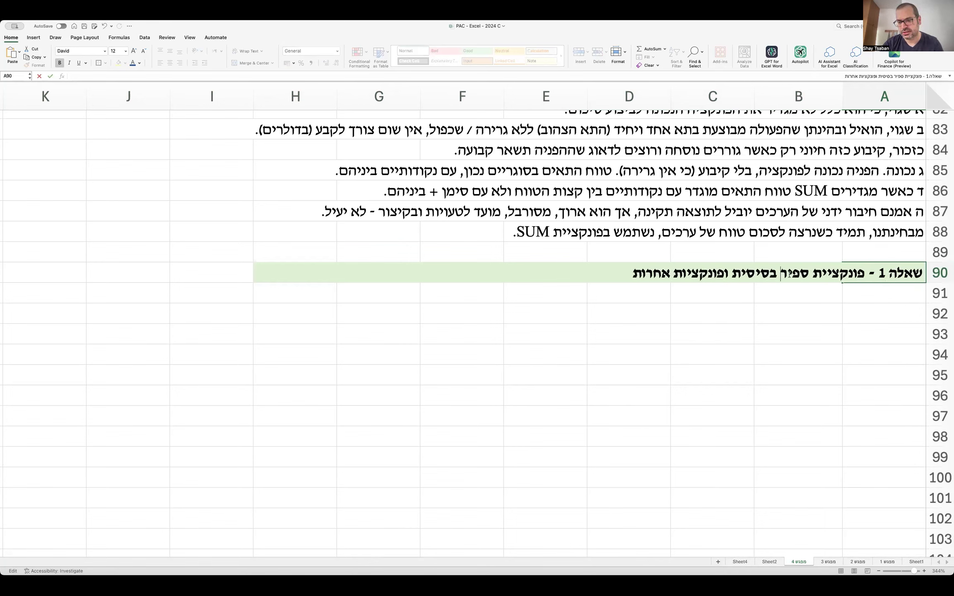
type("ה")
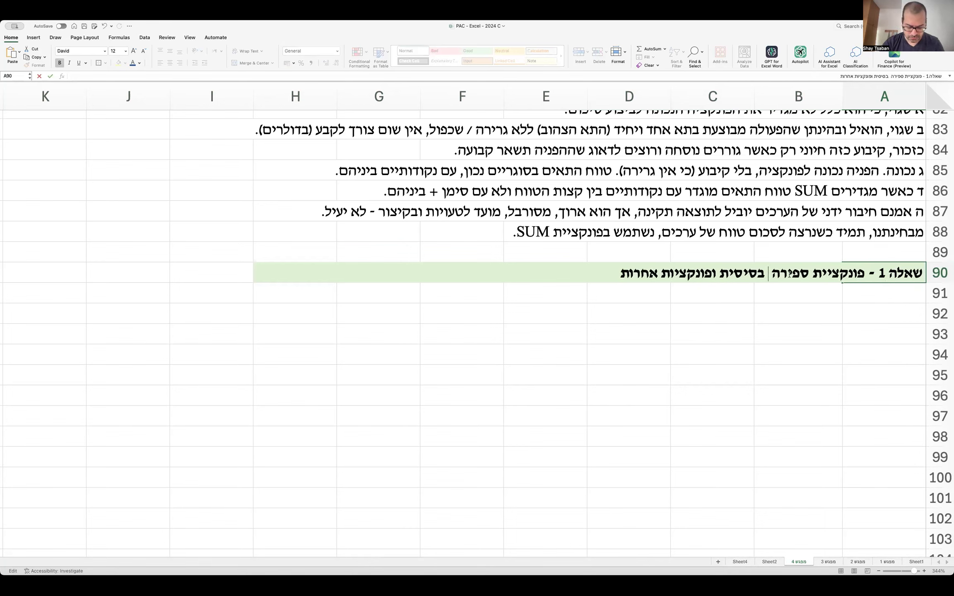
key("BackSpace")
type(", ממ")
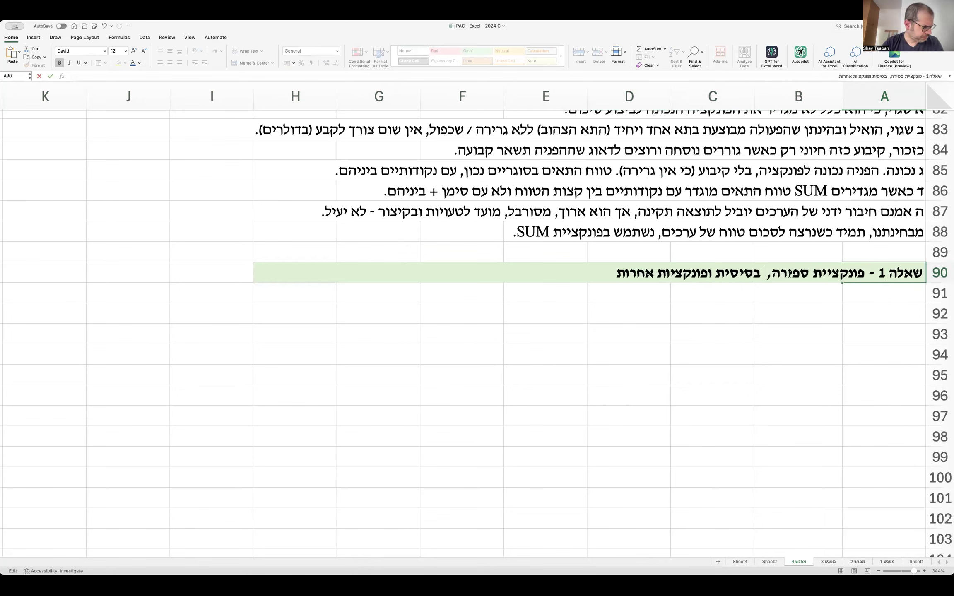
type("וצע מותנה ")
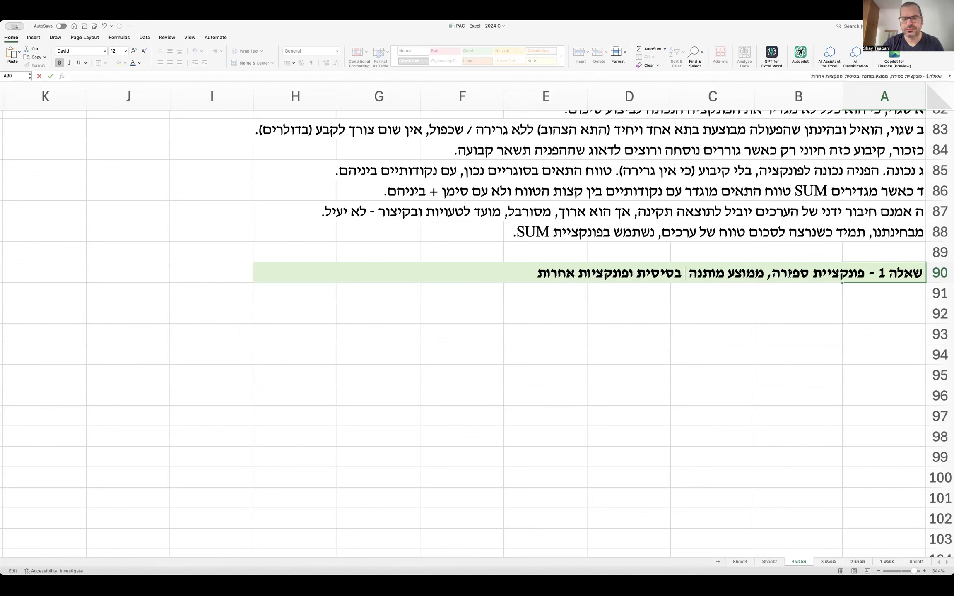
type("ומניפולציה")
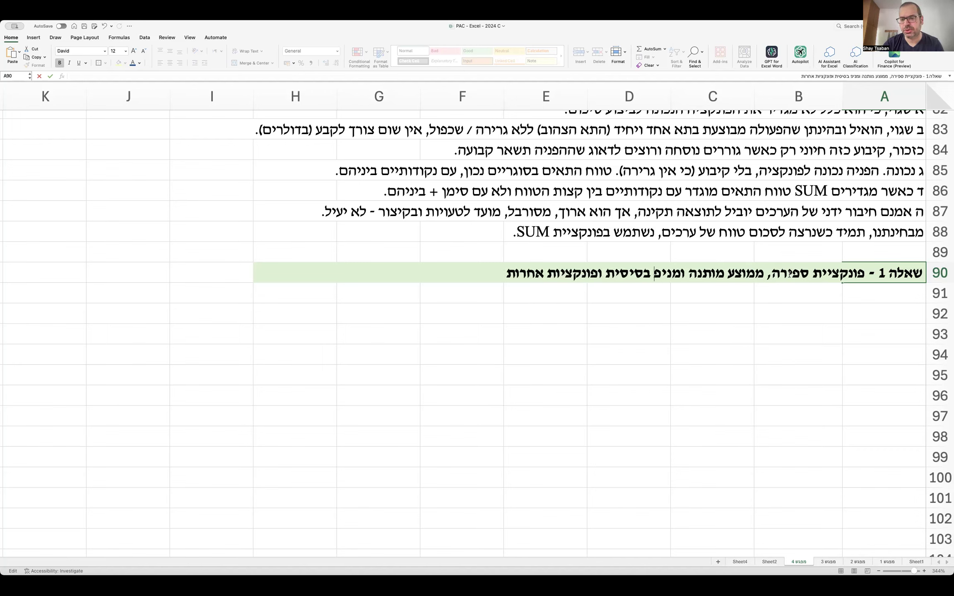
type(" על נתונים")
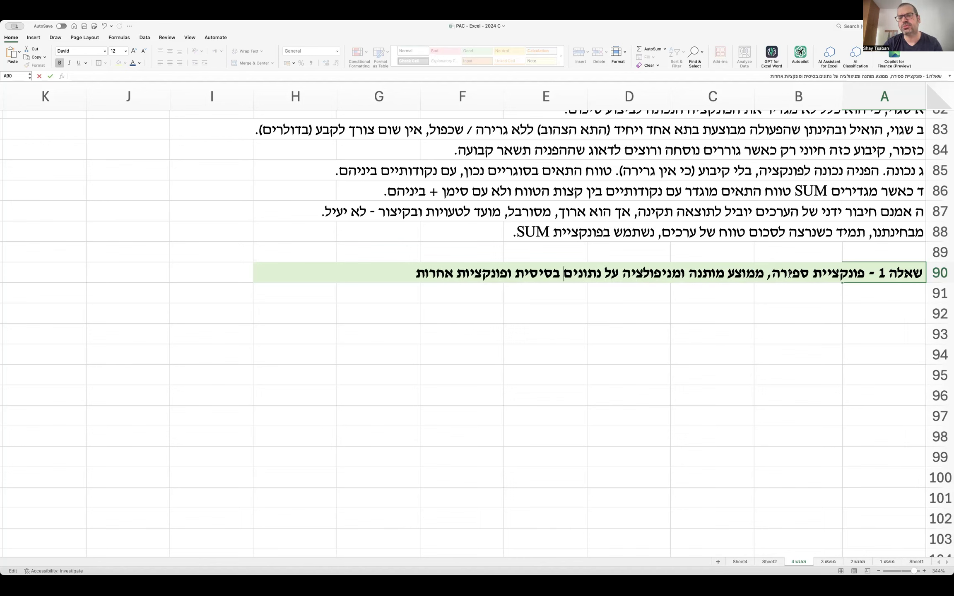
Delete the heading's trailing words and change the question number from 1 to 2.
key("alt+shift+Left")
key("alt+shift+Left")
key("alt+shift+Left")
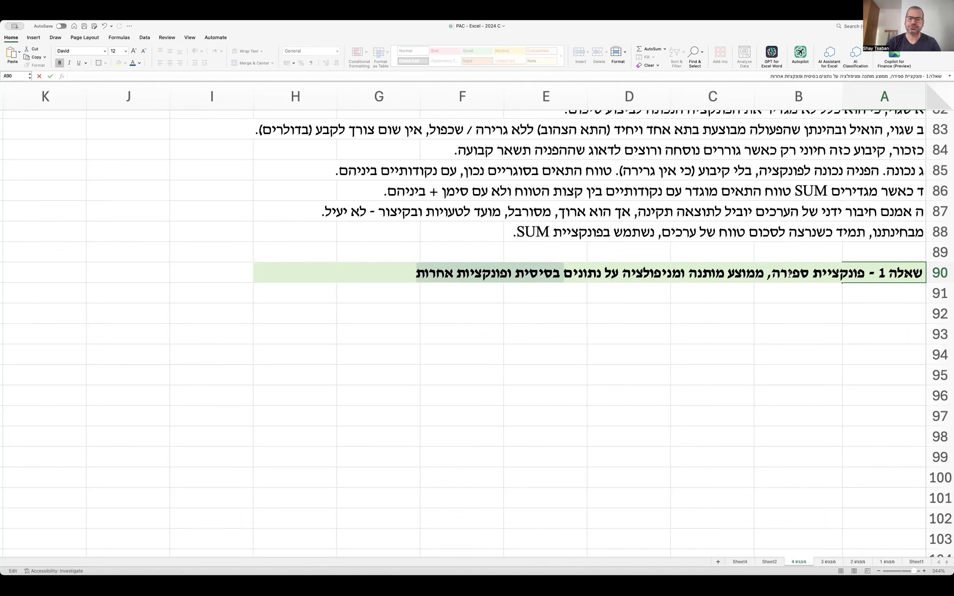
key("Delete")
key("Return")
key("Return")
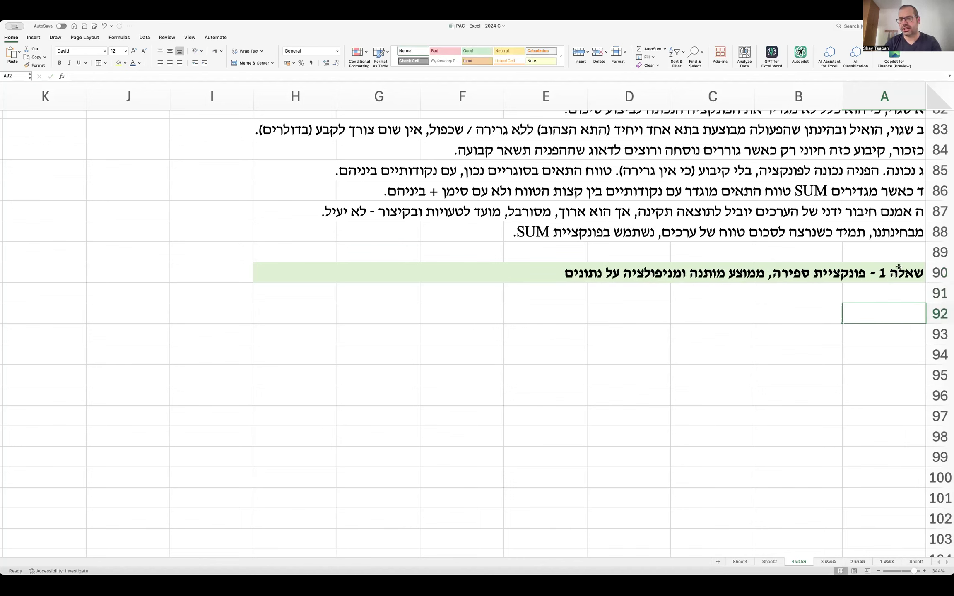
double_click(899, 270)
double_click(882, 273)
type("2")
left_click(885, 313)
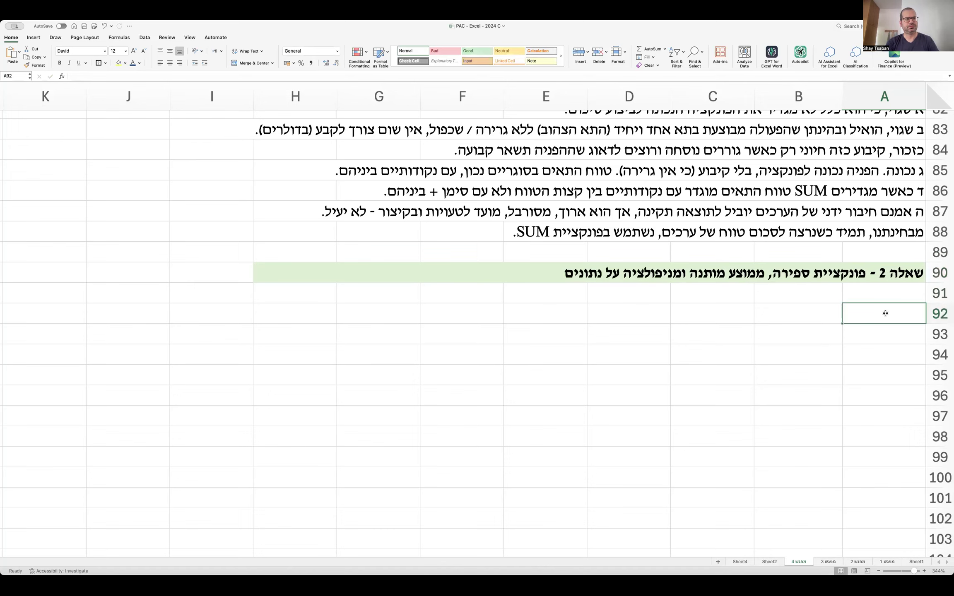
Type 'לפניכם נתונים' in A92 and move to cell B94.
type("לפניכם נתונים")
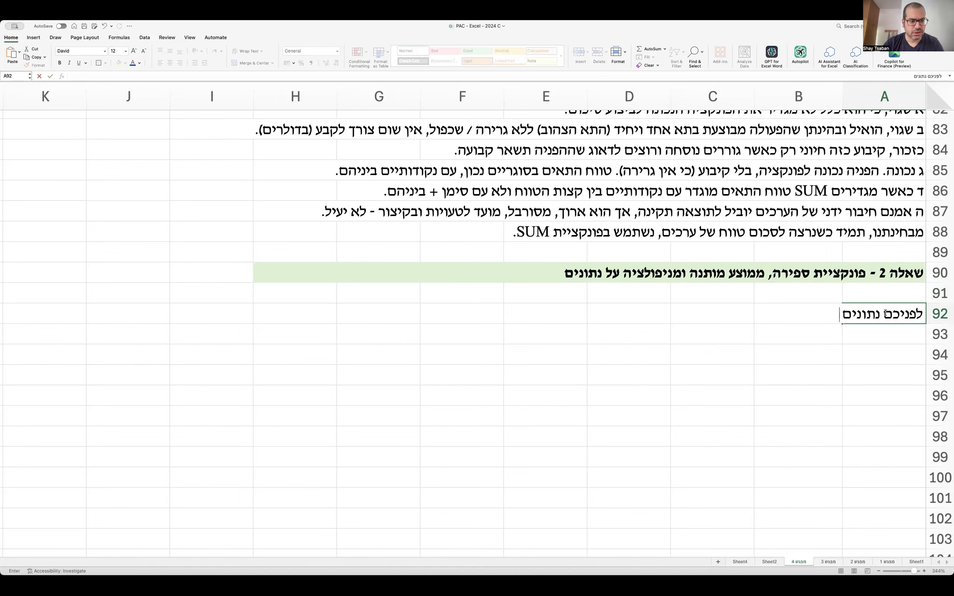
left_click(774, 353)
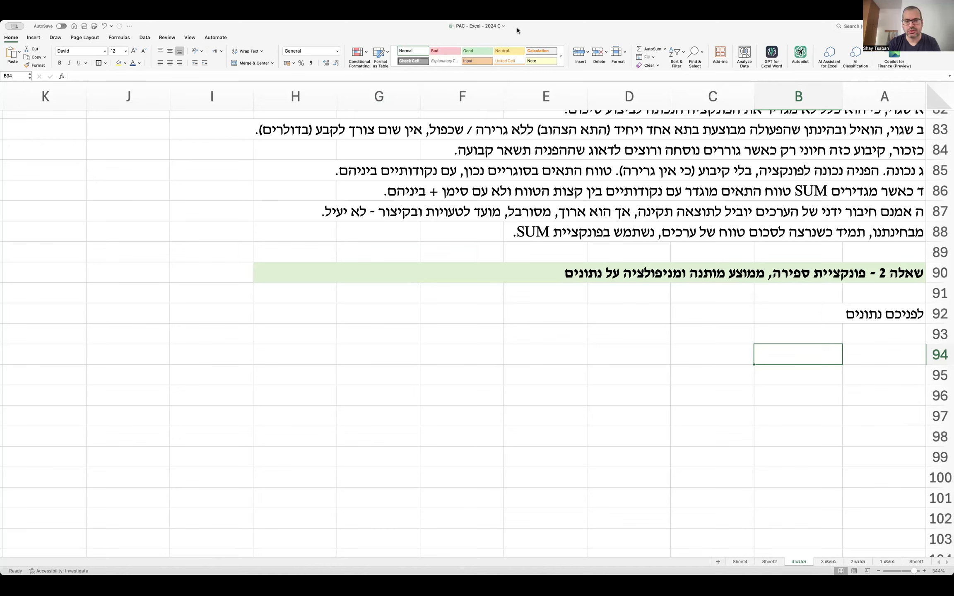
left_click(412, 150)
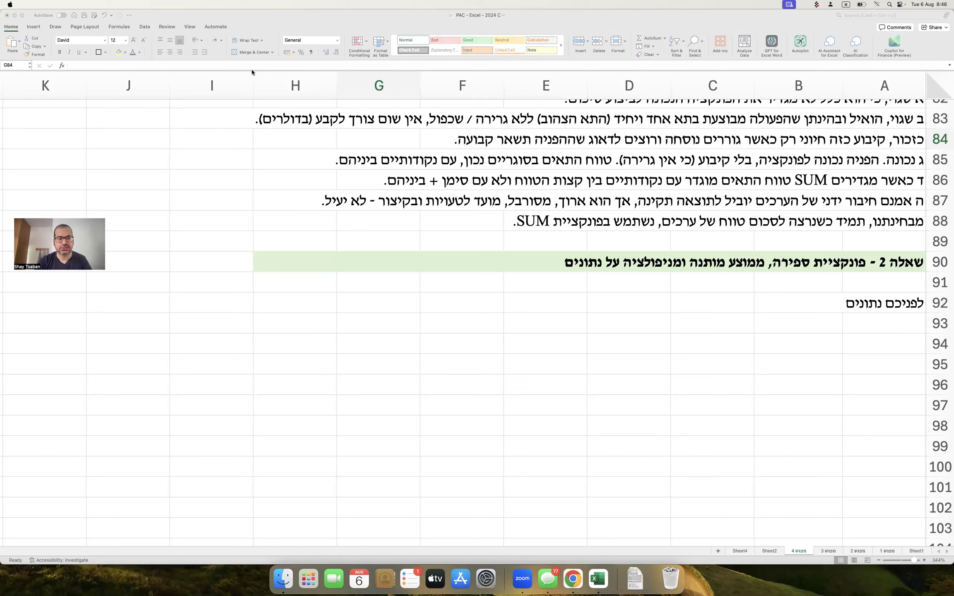
Extend the A92 intro to describe student grades in the computerized business data analysis course.
left_click(852, 321)
double_click(859, 305)
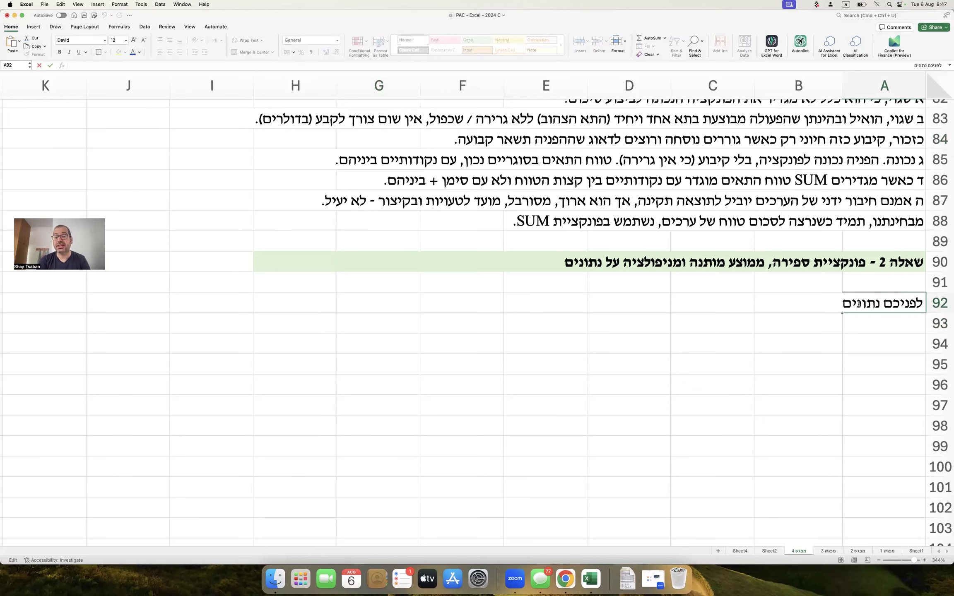
type("לגבי ציוני סטודנטים וסטודנטיות בקורס ניתוח מידע עסקי ממו")
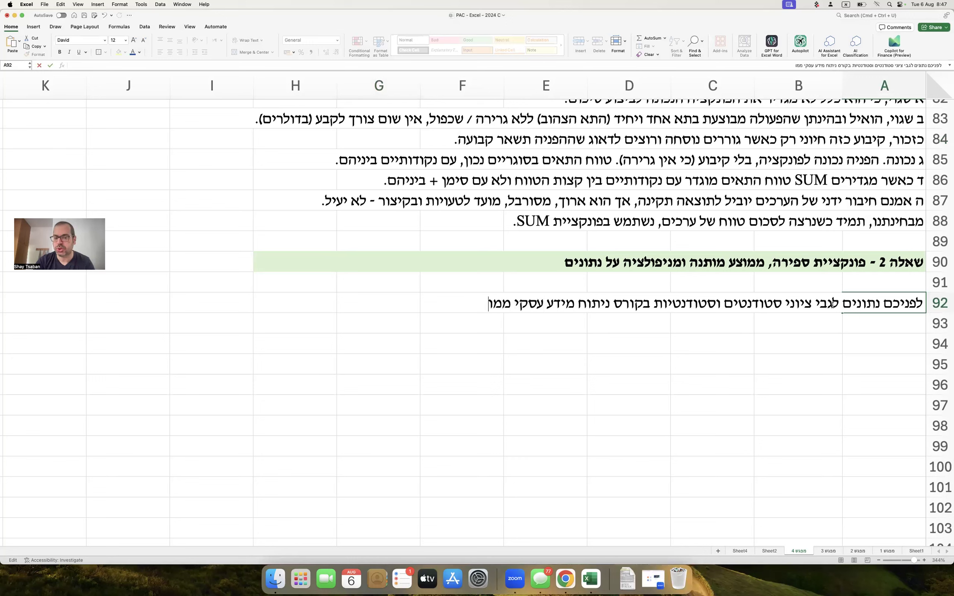
type("חשב במרכז האק")
type("דמי פרס :")
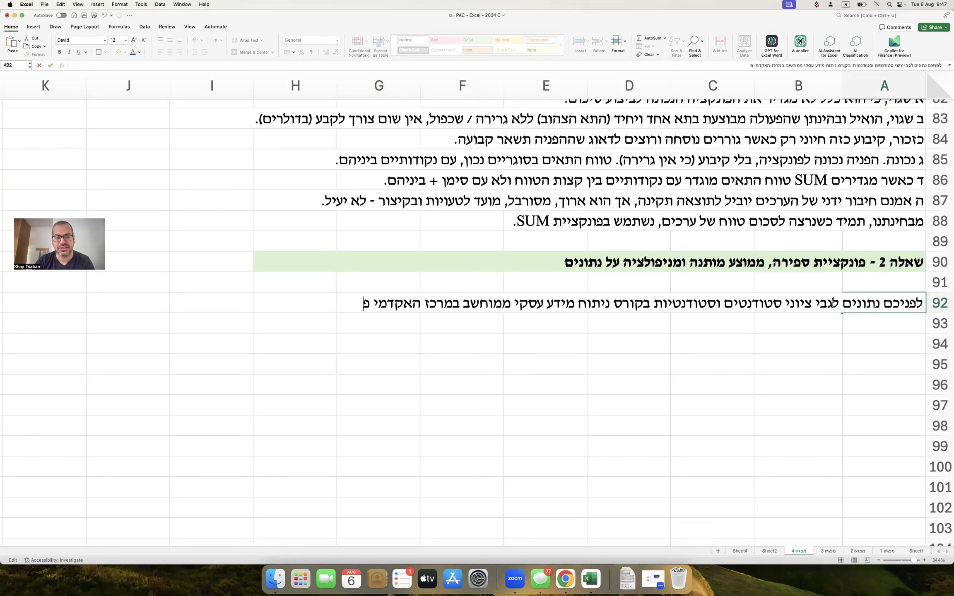
key("Return")
key("Return")
Add the headers 'מס' סטודנט' in B94 and 'ציון הבחינה' in C94.
key("Left")
type("מס' סטודנט")
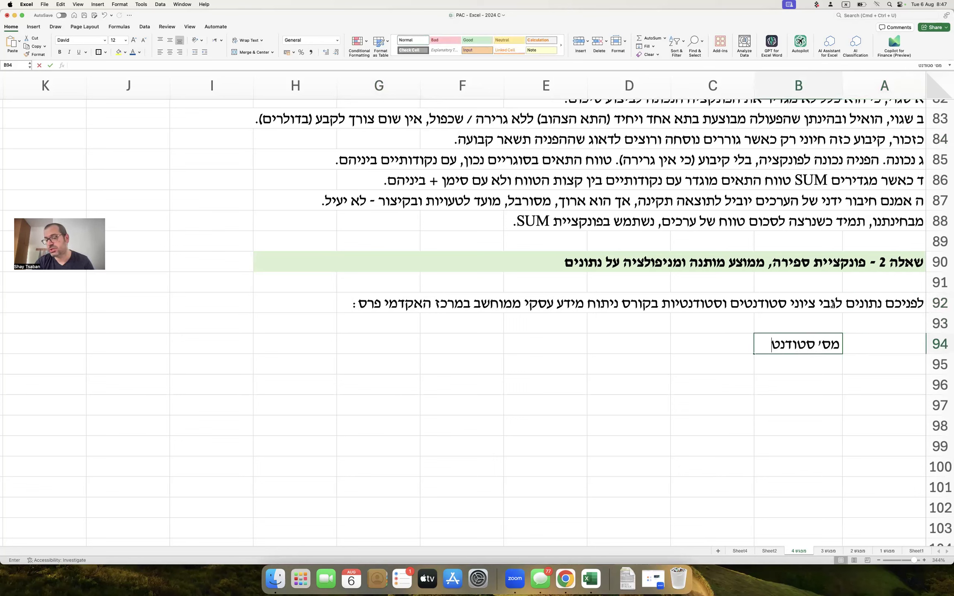
key("Tab")
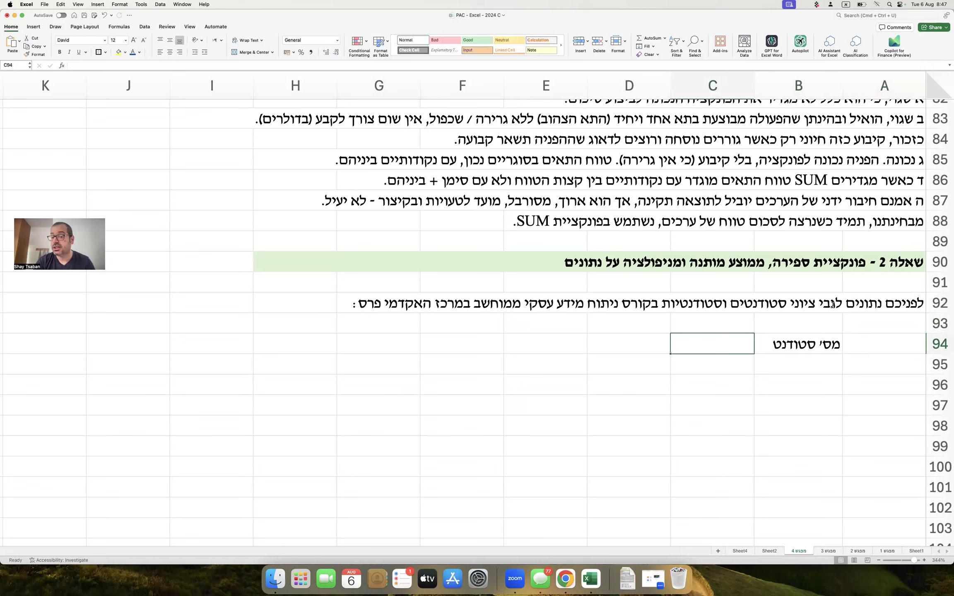
type("ציון הבחינה")
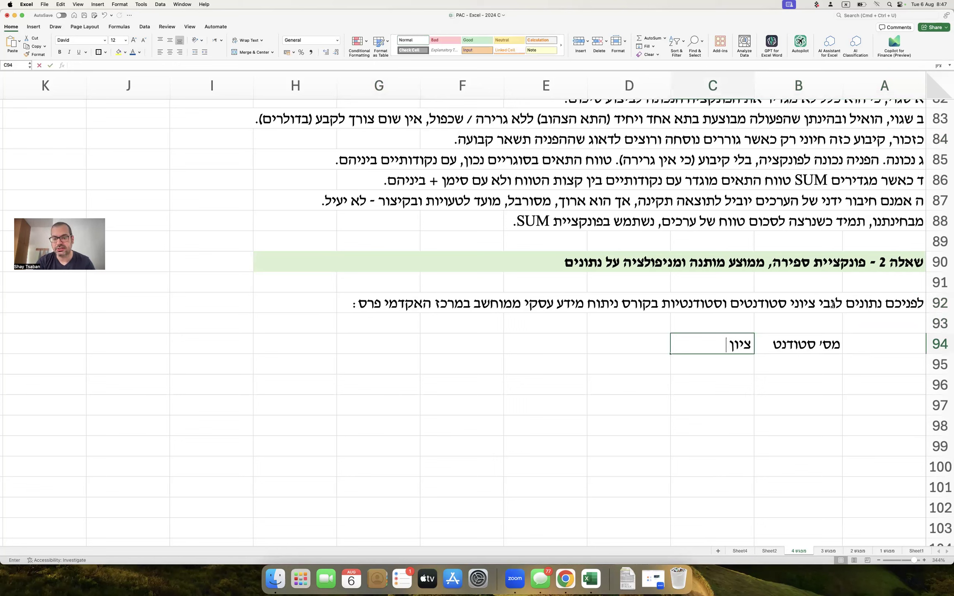
key("Return")
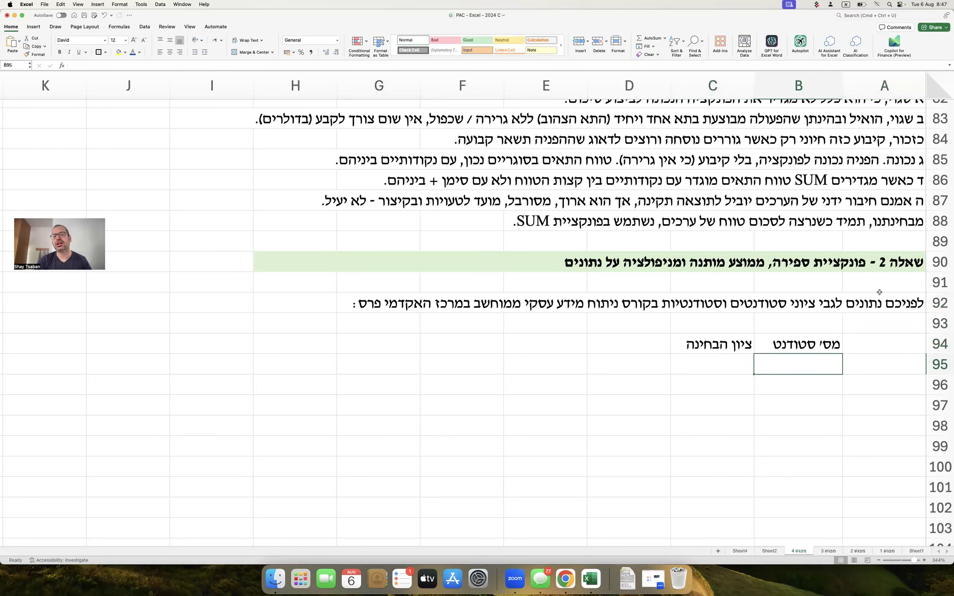
Enter student numbers 2134, 45, 123, 56 and 32 in B95:B99.
type("1")
key("Return")
type("=")
left_click(823, 362)
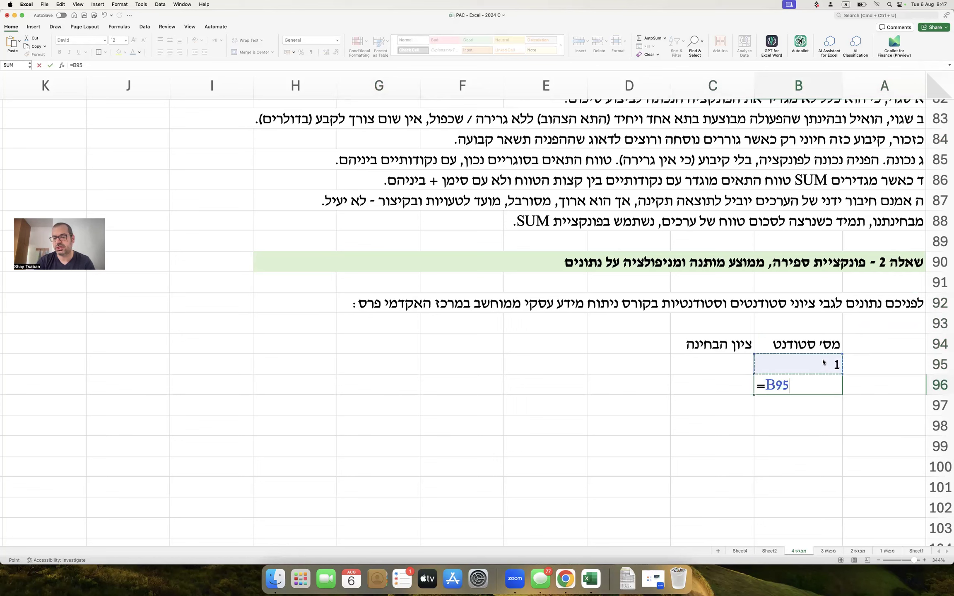
key("Escape")
left_click(823, 362)
type("2134")
key("Return")
type("45")
key("Return")
type("123")
key("Return")
type("56")
key("Return")
type("32")
key("Return")
Enter student numbers 124, 892, 893, 905, 907 and 1284 in B100:B105.
type("123")
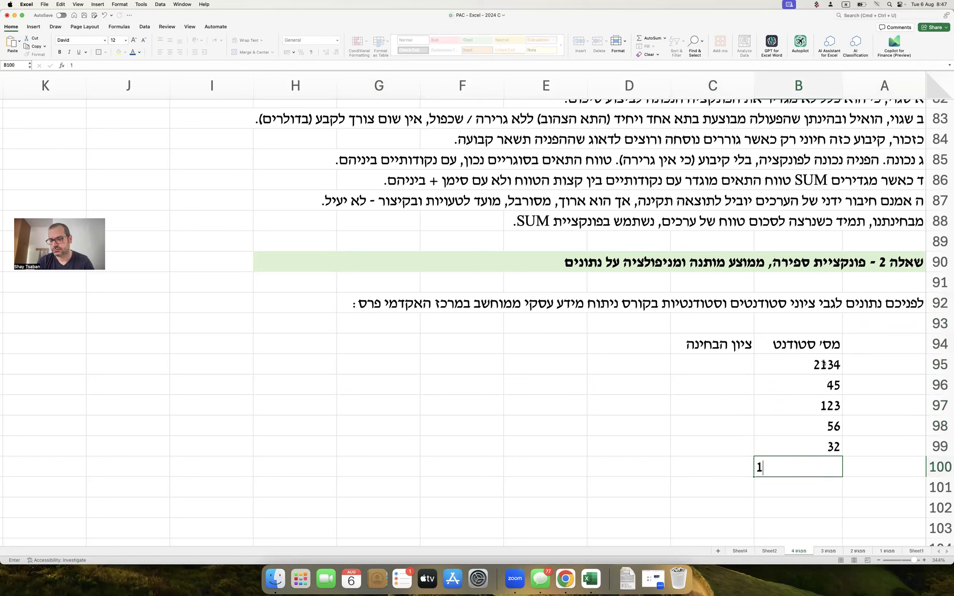
key("BackSpace")
type("4")
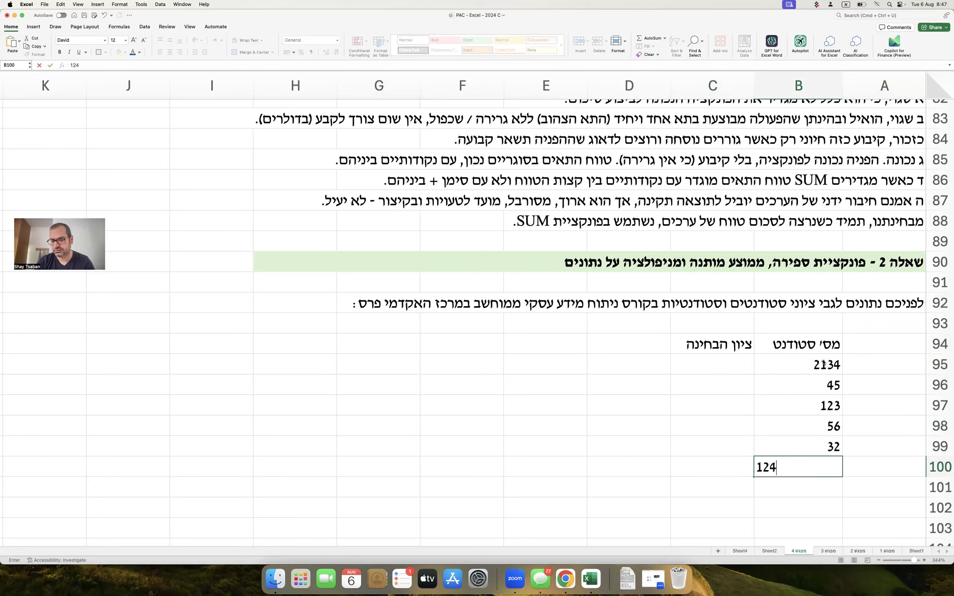
key("Return")
type("892")
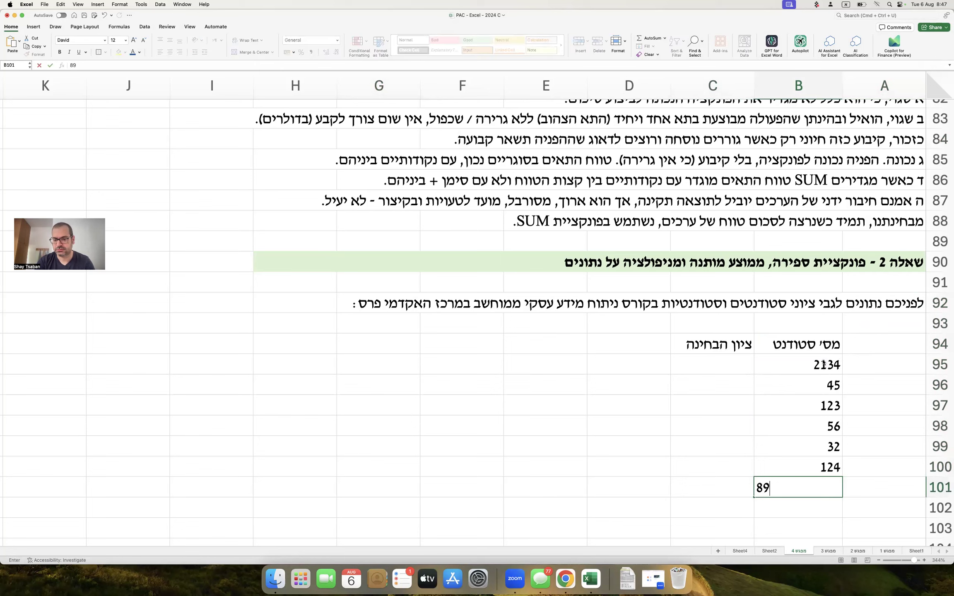
key("Return")
type("893")
key("Return")
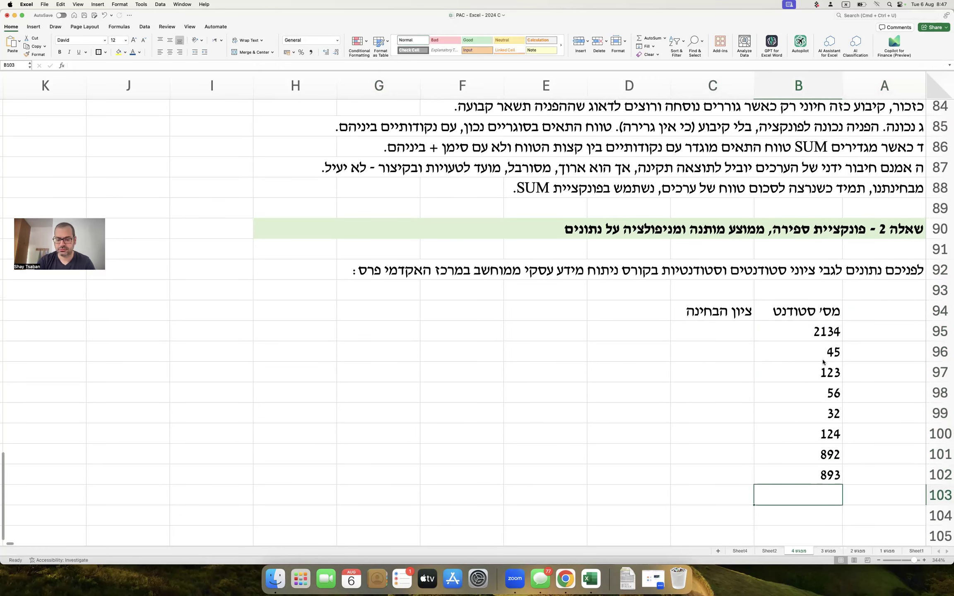
type("905")
key("Return")
type("907")
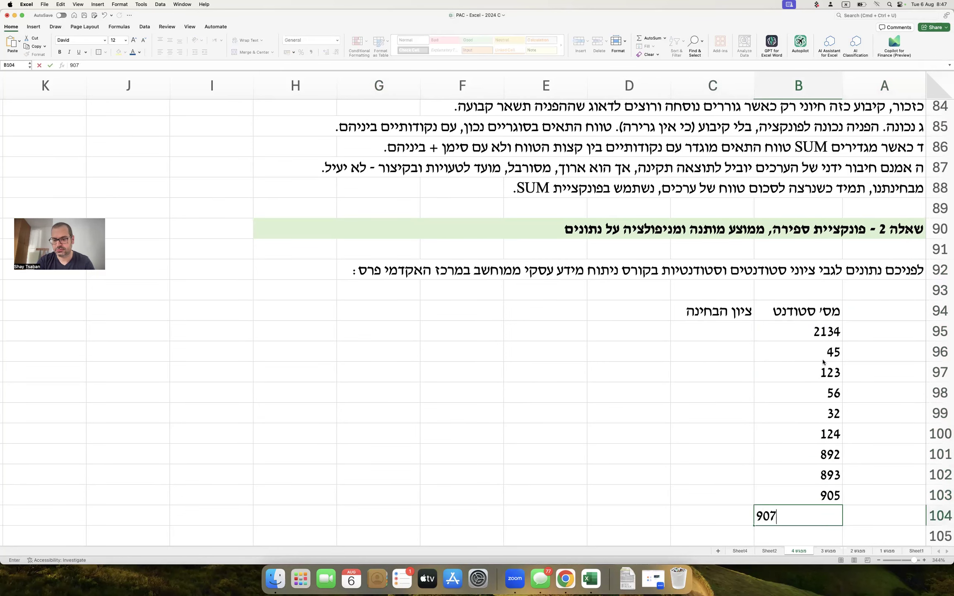
key("Return")
type("1284")
key("Return")
Enter trial values in C95:C97, clear them, and begin a formula in C95.
left_click(725, 290)
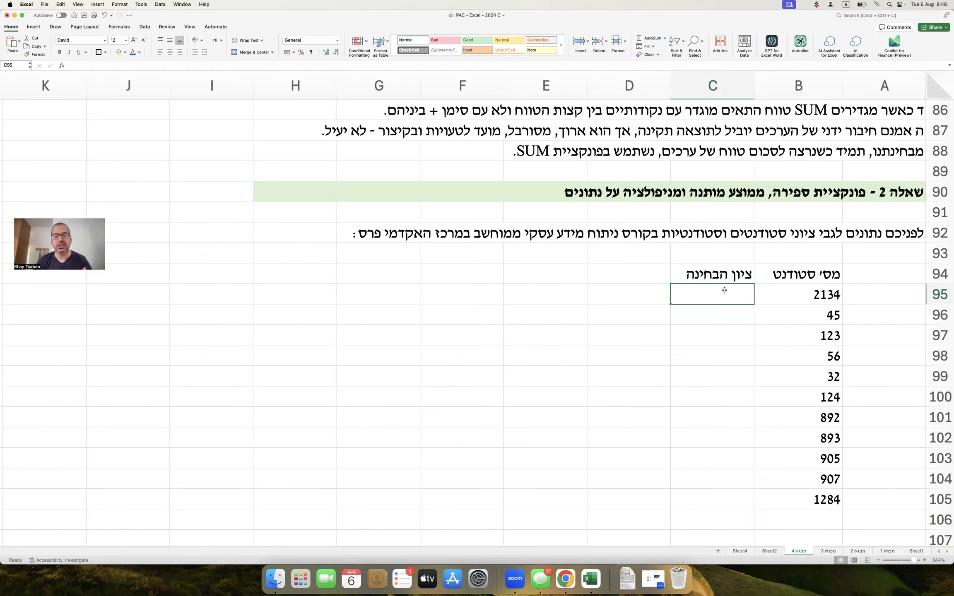
type("235")
key("Return")
type("2")
key("Return")
type("5")
key("Return")
key("Up")
key("Up")
key("Up")
key("shift+Down")
key("shift+Down")
key("Delete")
key("Down")
key("Up")
key("Up")
key("Down")
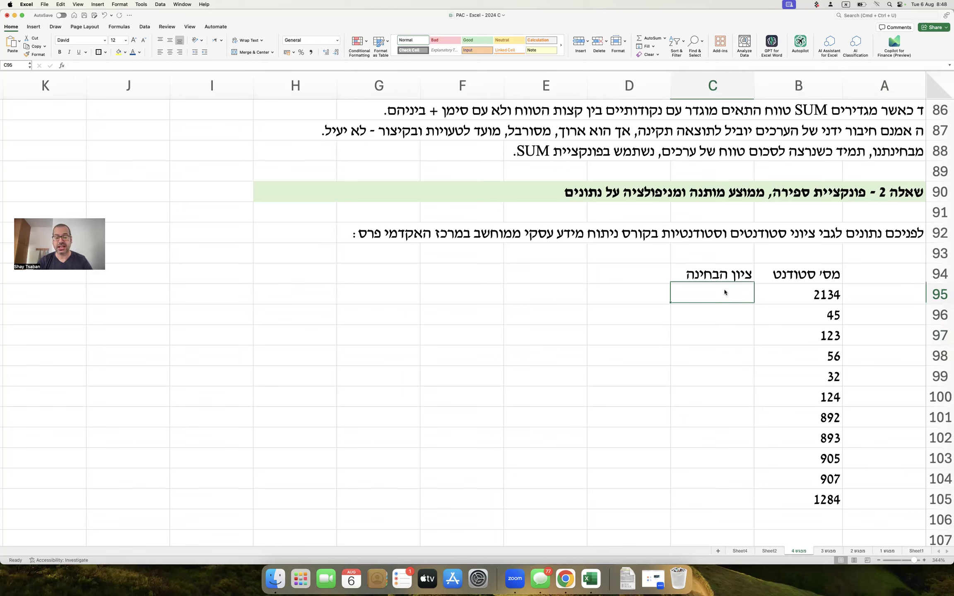
type("=ר")
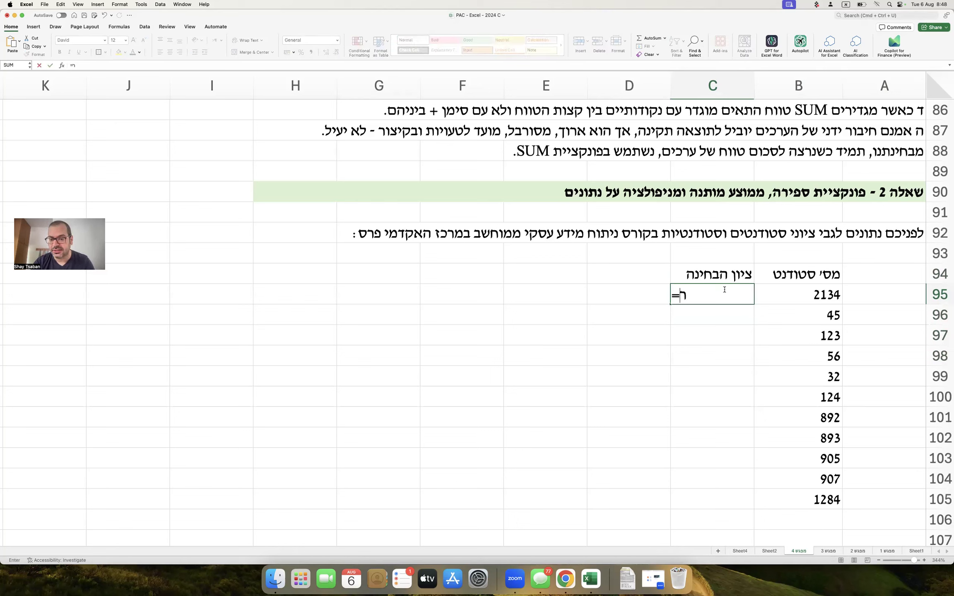
Enter =RANDBETWEEN(50,100) in C95 as a random exam score.
key("ctrl+space")
type("ra")
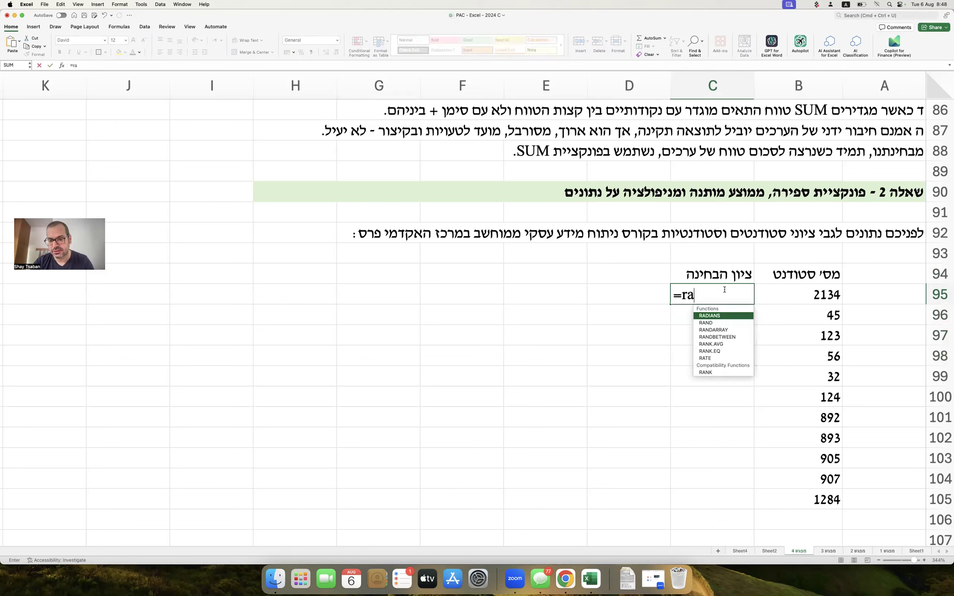
type("nd(")
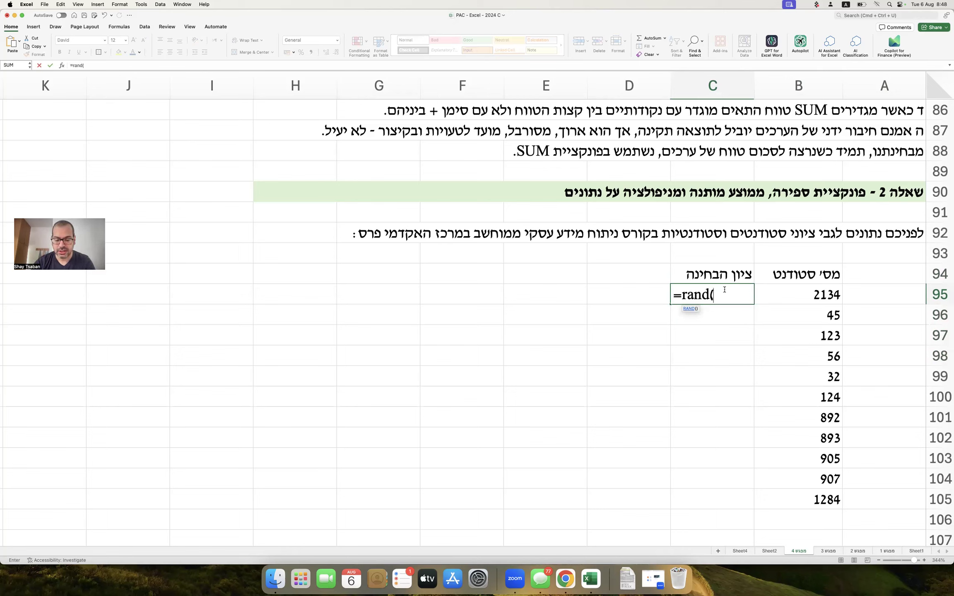
type("50,100")
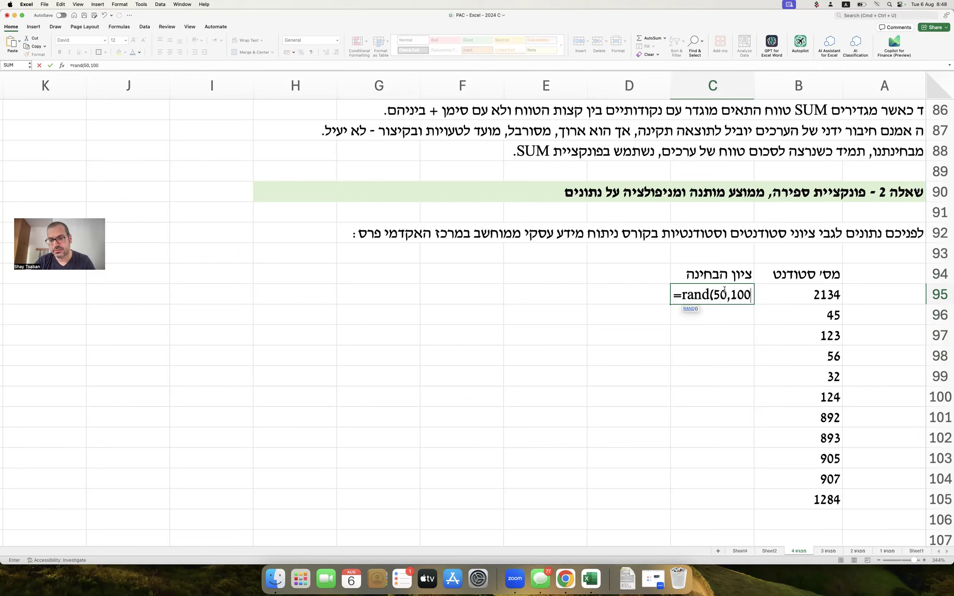
type(")")
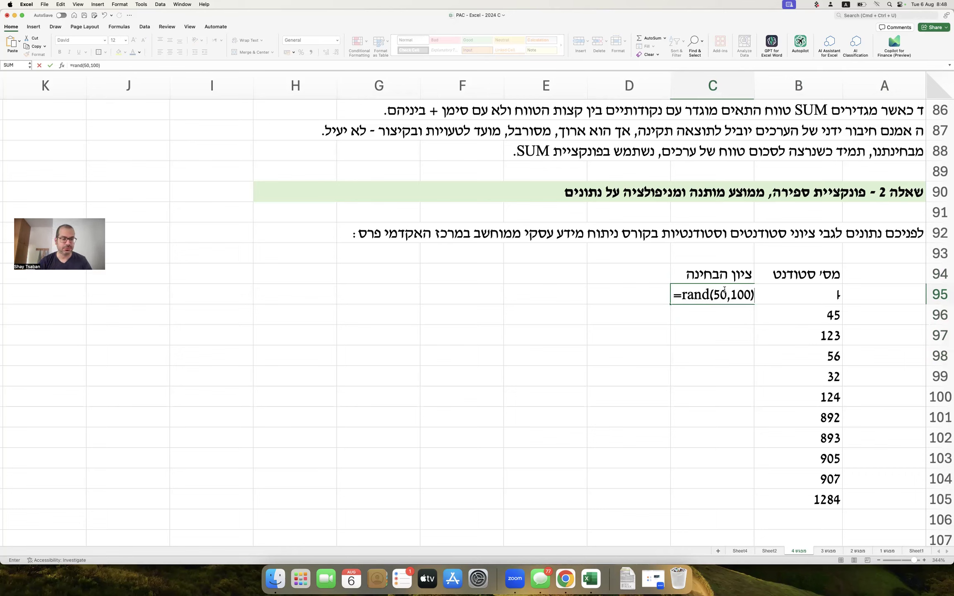
key("Return")
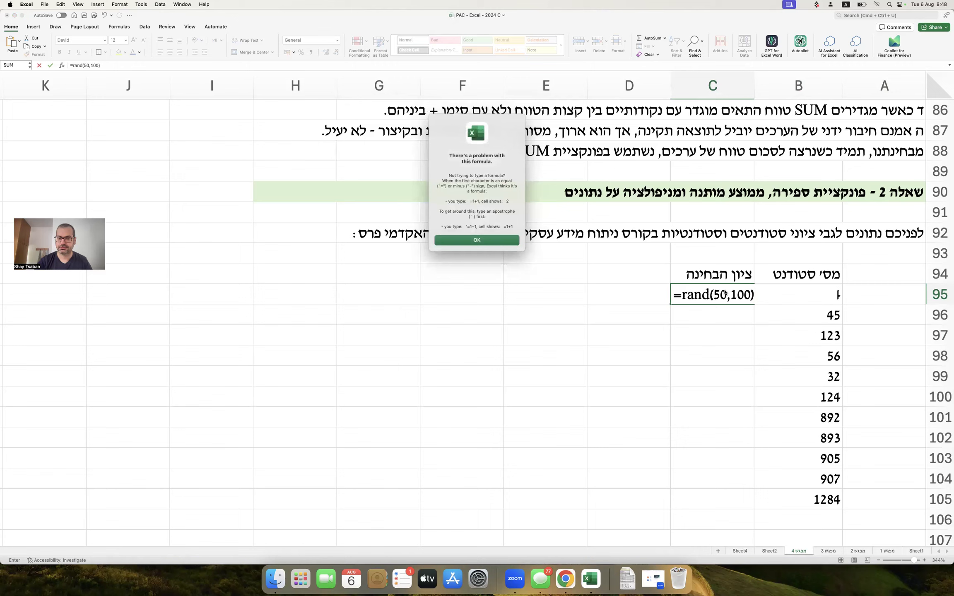
key("Return")
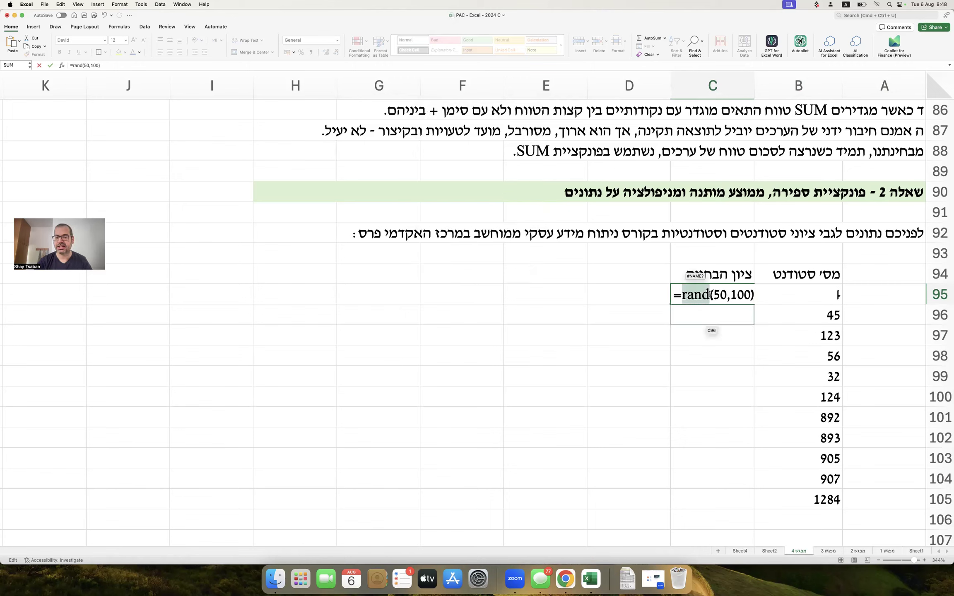
type("between")
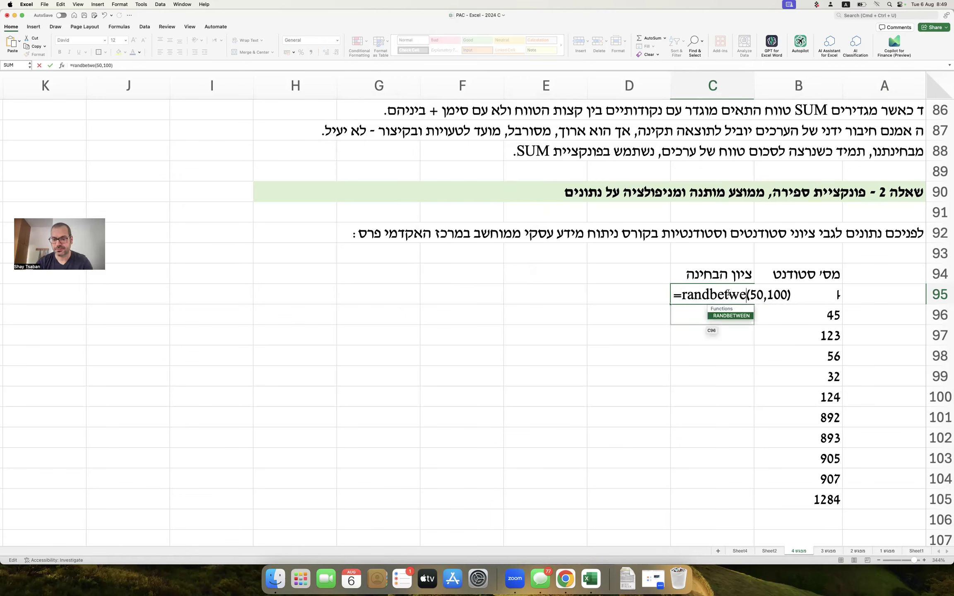
key("Return")
Fill C95's random-score formula down through C105.
left_click(729, 295)
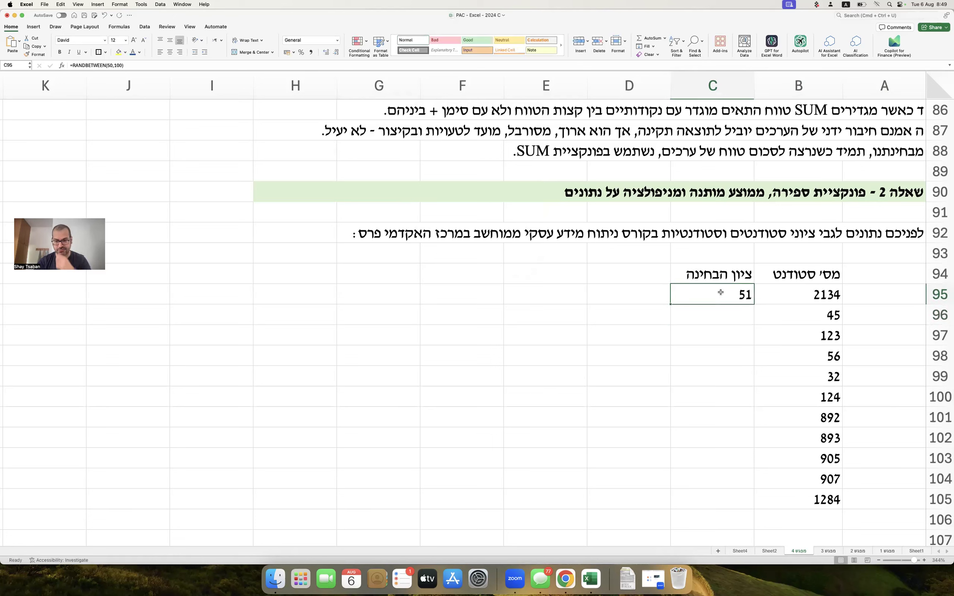
double_click(671, 304)
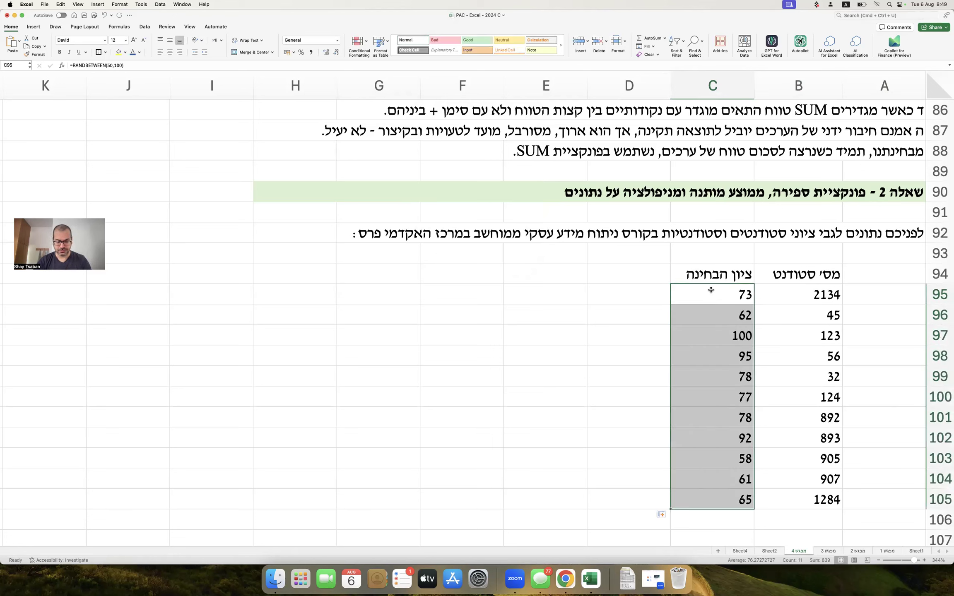
left_click(401, 288)
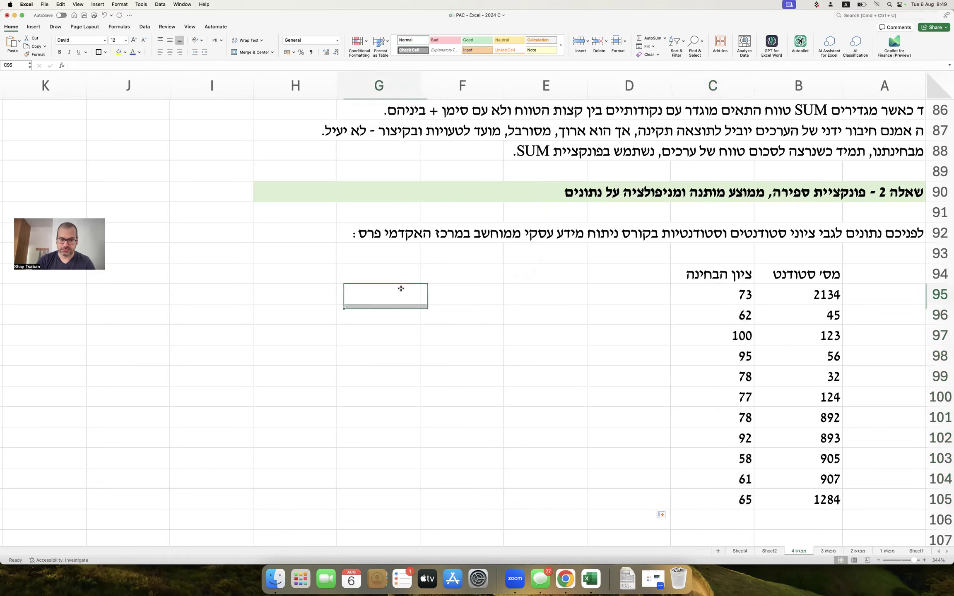
Show C95's formula as text in G95 with =FORMULATEXT(C95).
type("=formulatext(")
key("Left")
key("Left")
key("Left")
key("Left")
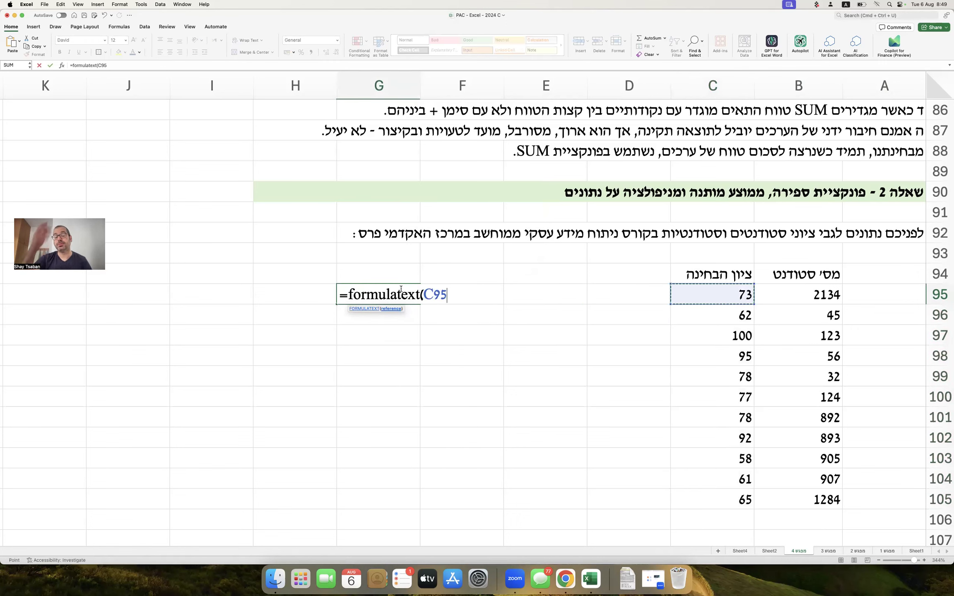
type(")")
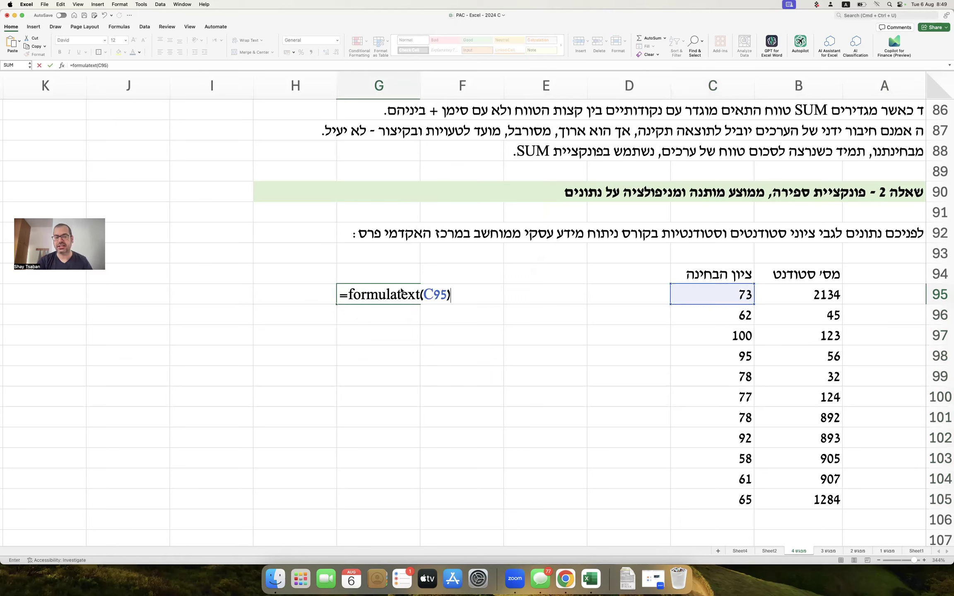
key("Return")
left_click(401, 291)
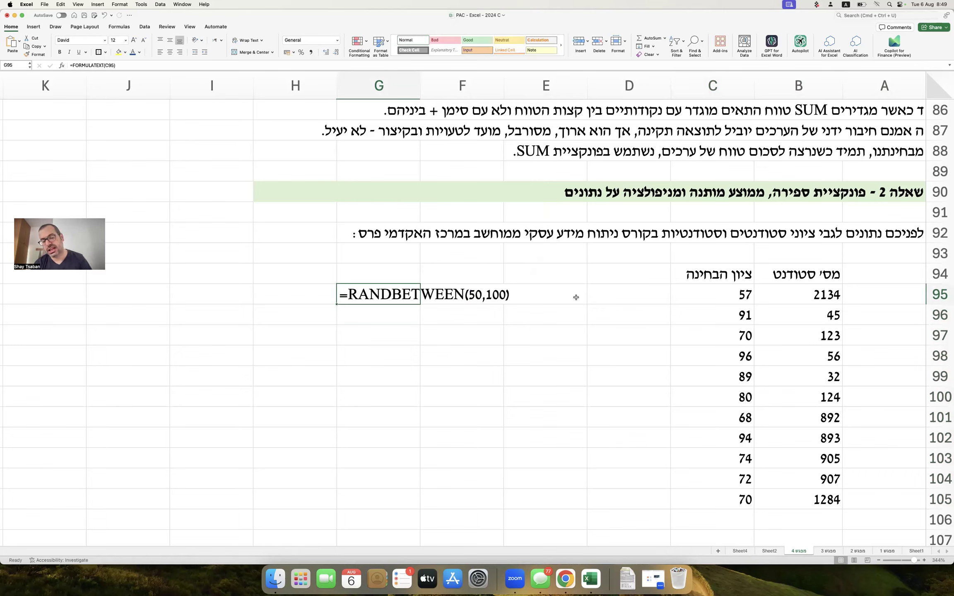
Add the Hebrew note 'הגרלת ערכים בטווח בין שני מספרים' in F96.
left_click(424, 319)
key("ctrl+space")
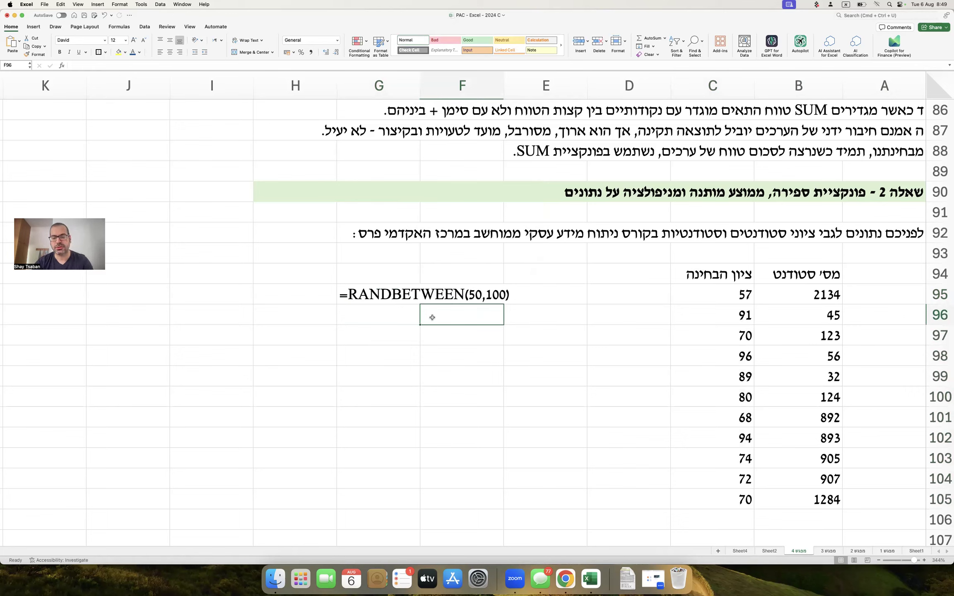
type("הגרלת ער")
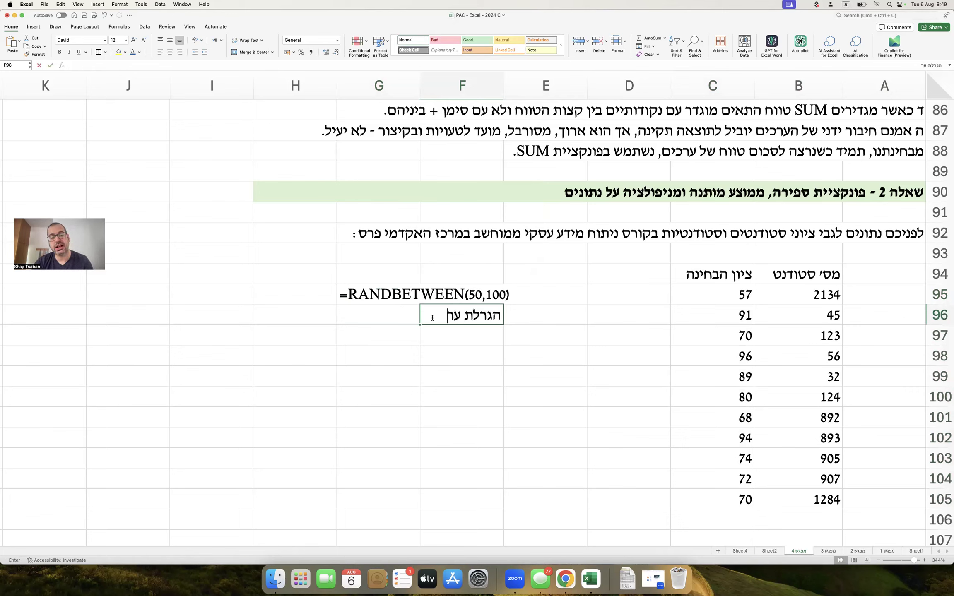
type("כים בטווח בין שנ")
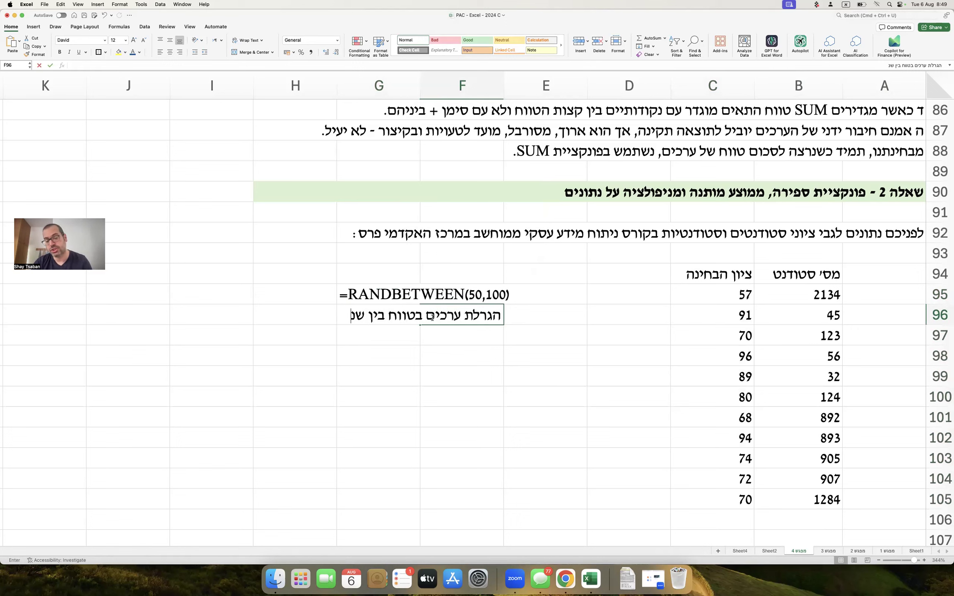
type("י מספרים")
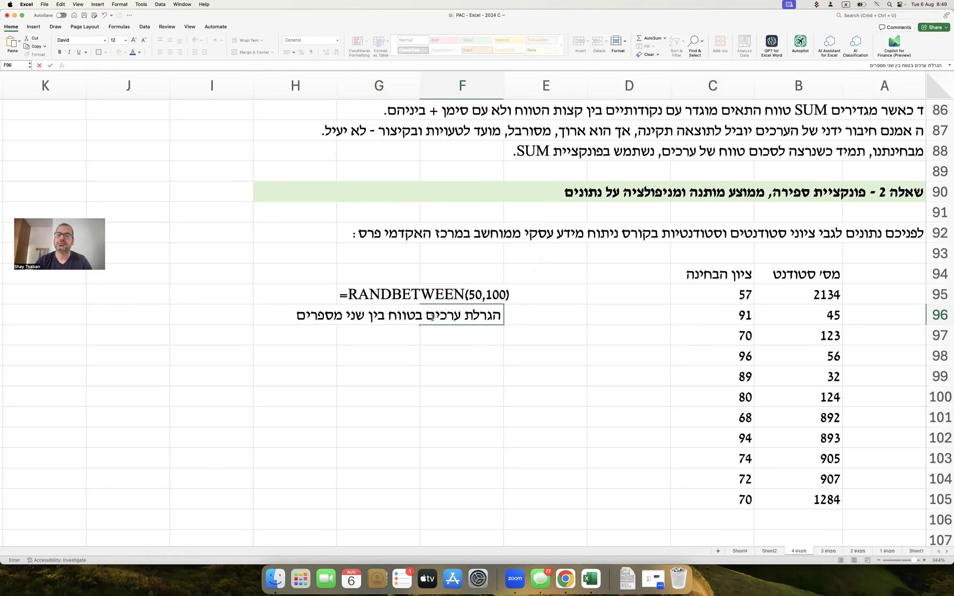
key("Return")
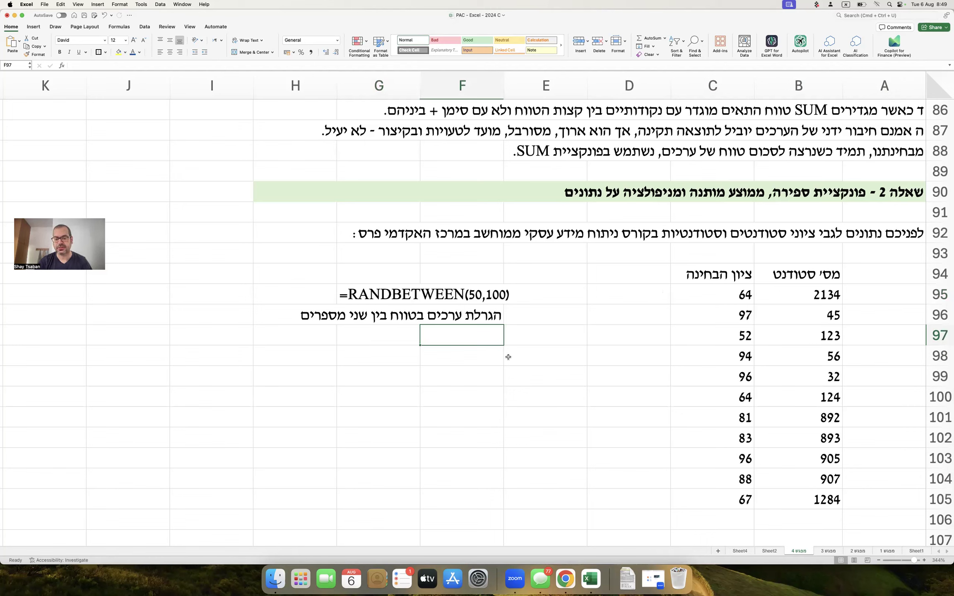
type("שי השמן")
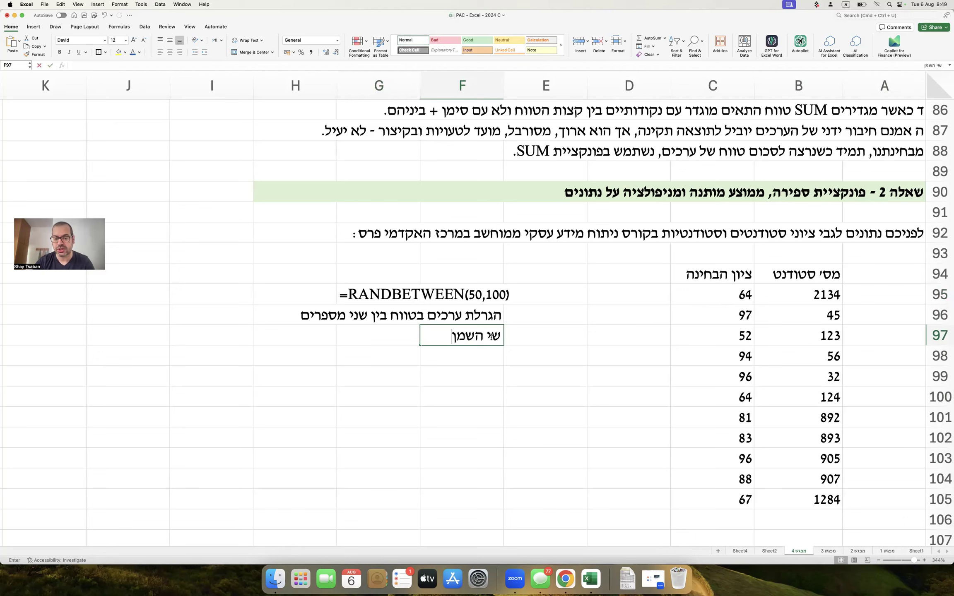
key("Return")
type("הלך לגן")
key("Return")
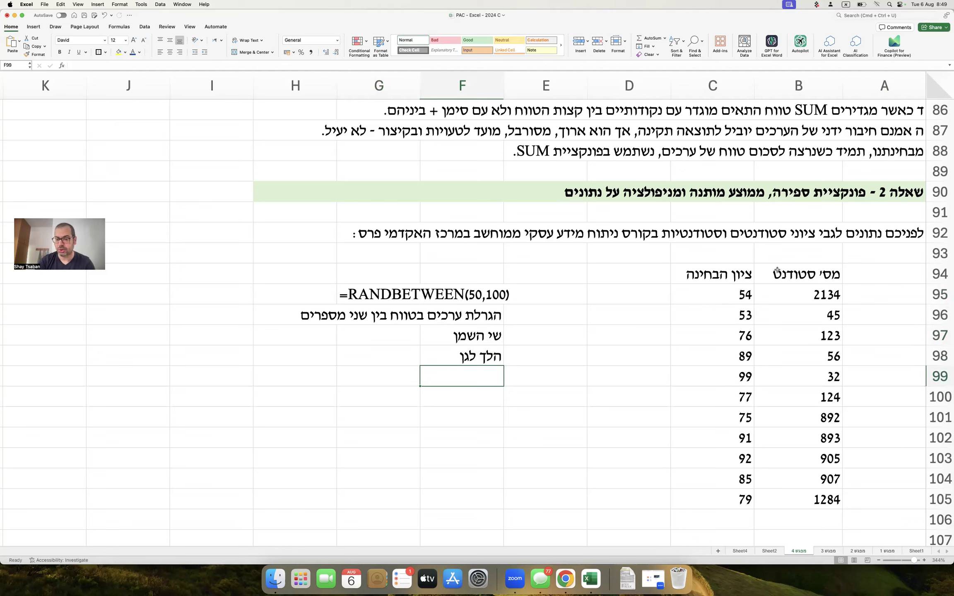
left_click_drag(728, 301, 727, 456)
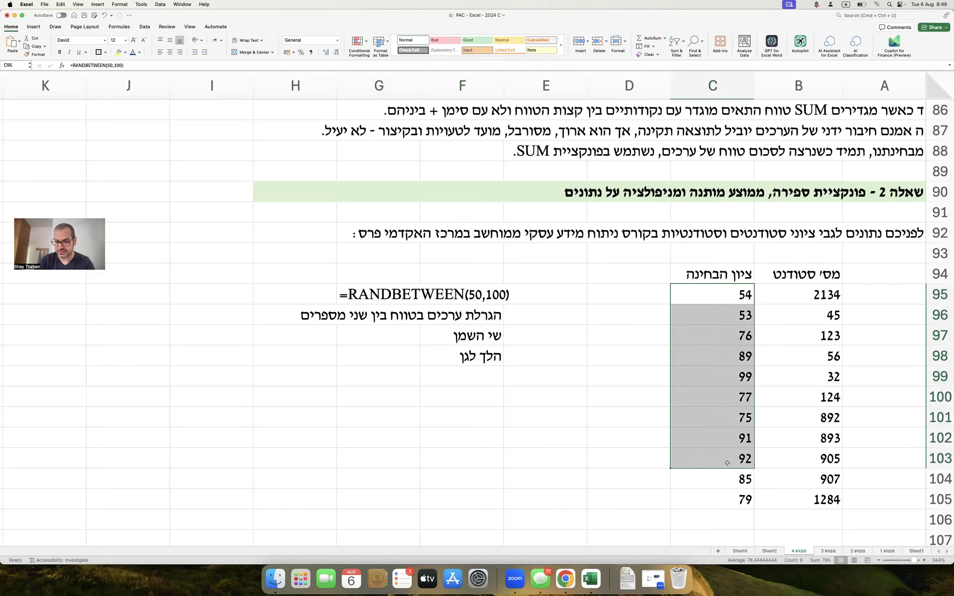
left_click(463, 375)
type("איזה גן")
key("Return")
type("גן חיות")
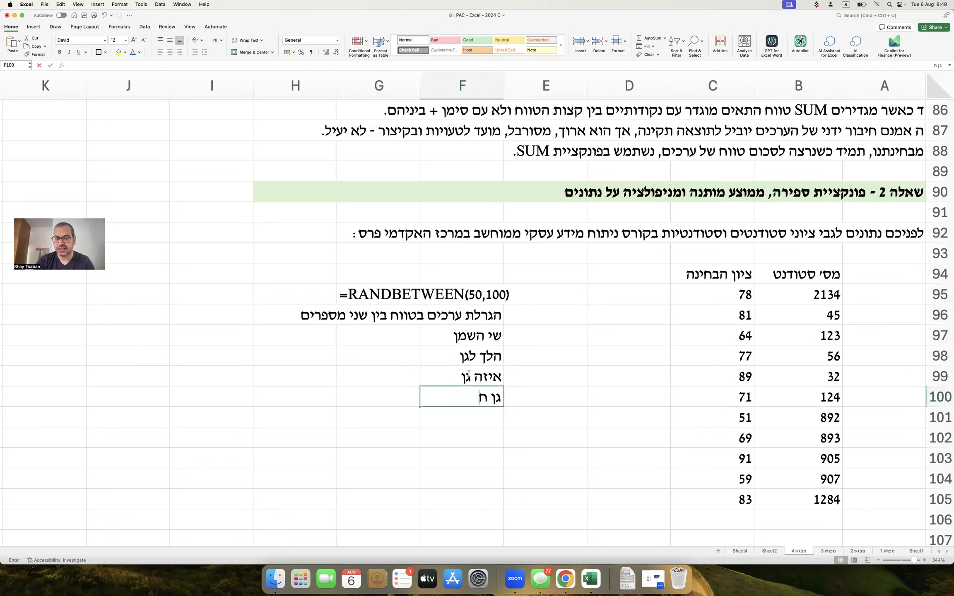
key("Return")
type("איזה חיות")
key("Return")
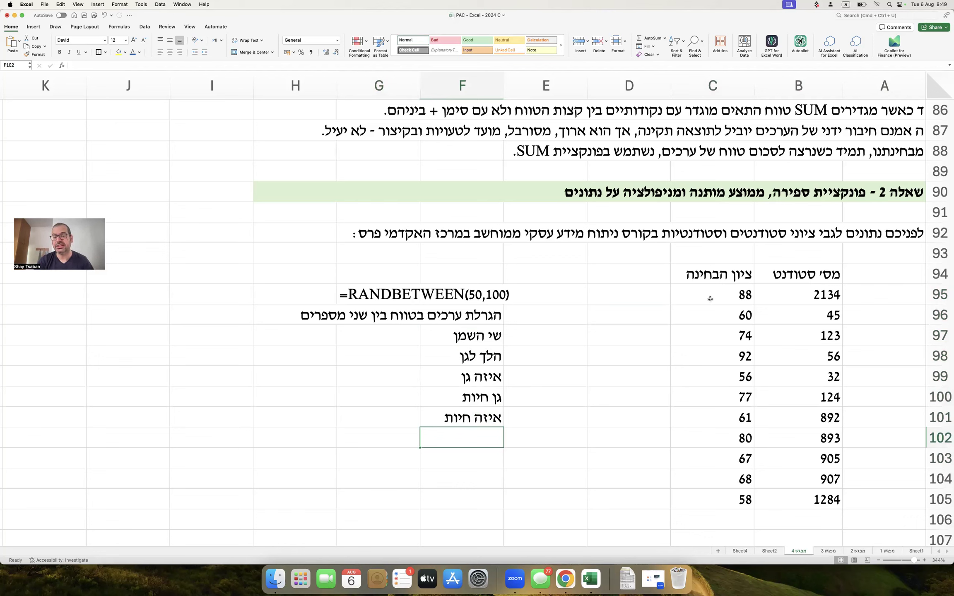
left_click_drag(707, 299, 705, 476)
left_click_drag(477, 334, 477, 425)
key("Delete")
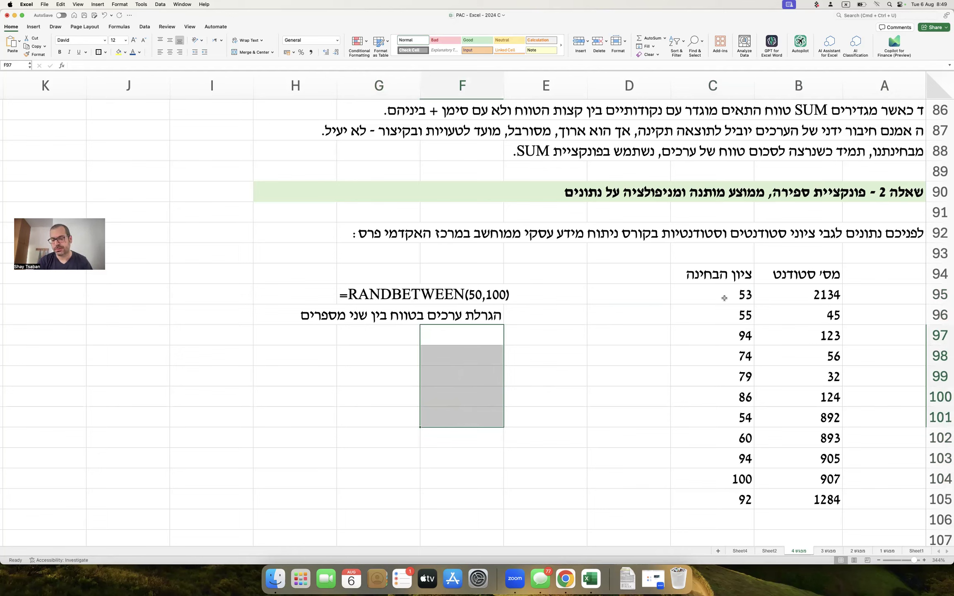
left_click_drag(715, 294, 716, 505)
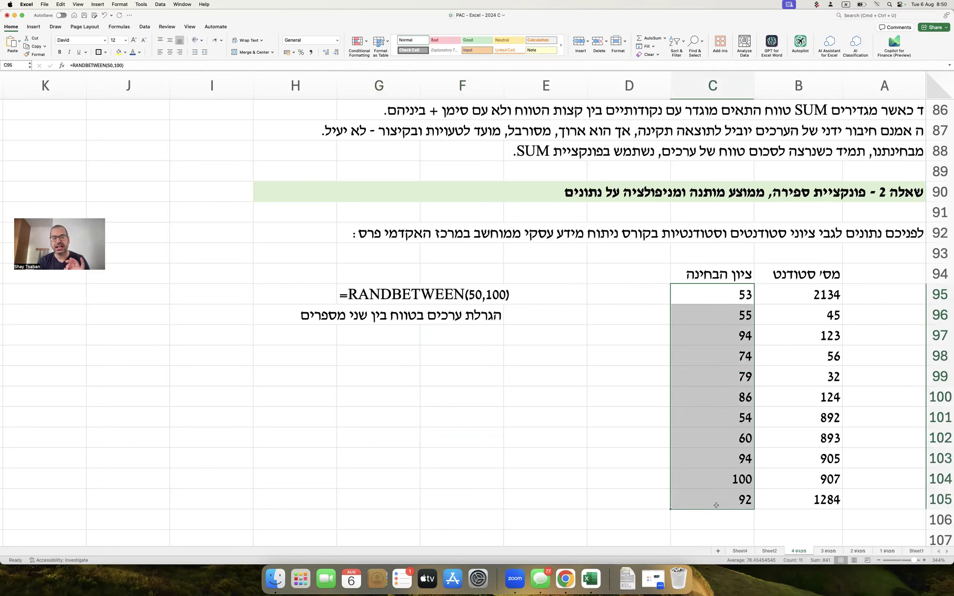
Copy C95:C105 and paste it back onto itself as values only.
key("super+c")
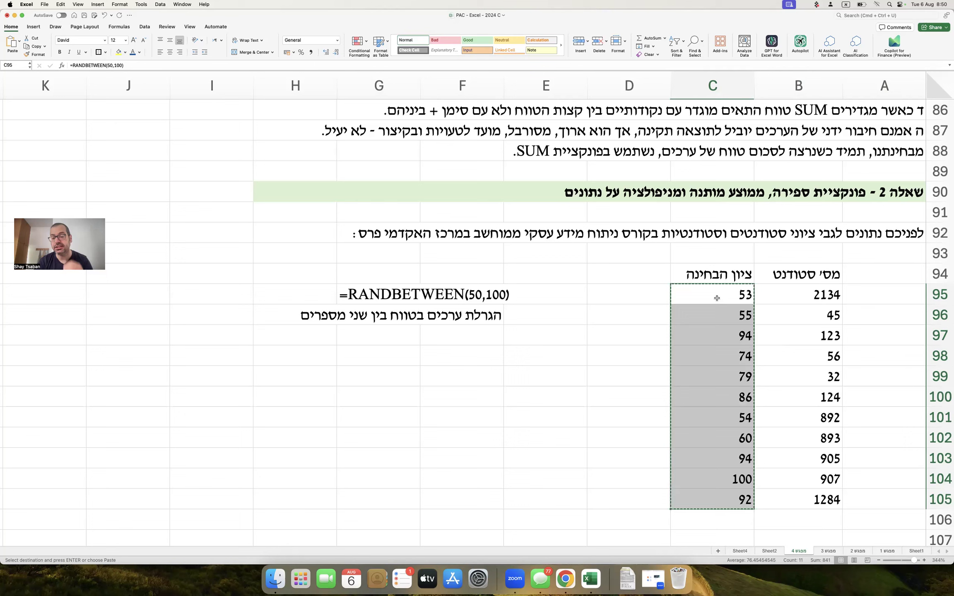
right_click(717, 298)
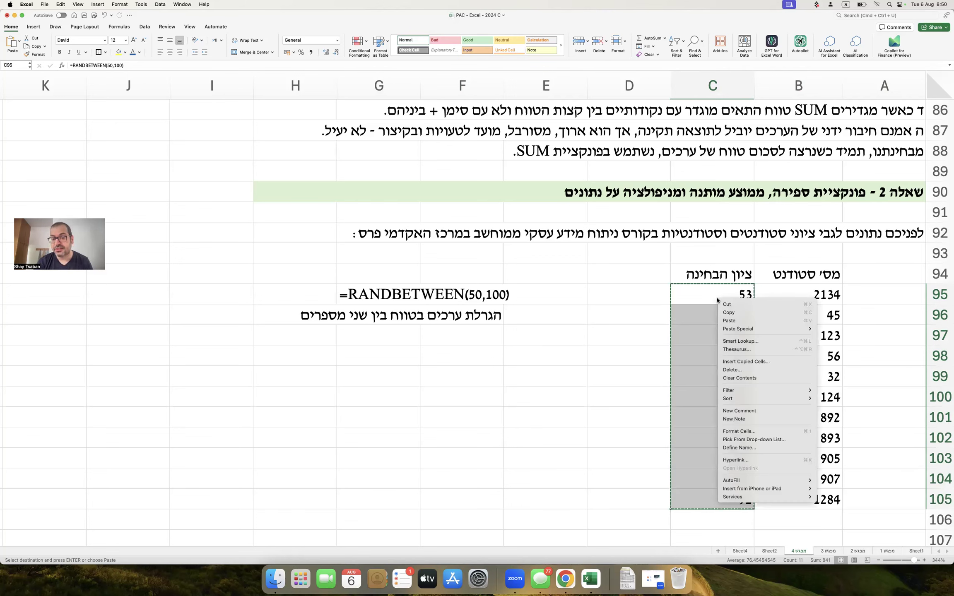
mouse_move(811, 330)
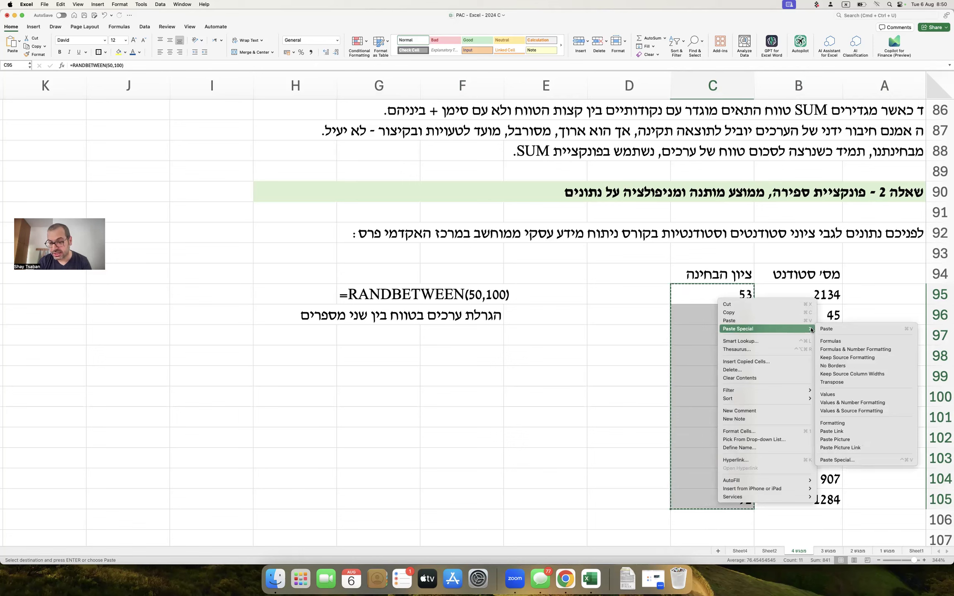
left_click(834, 396)
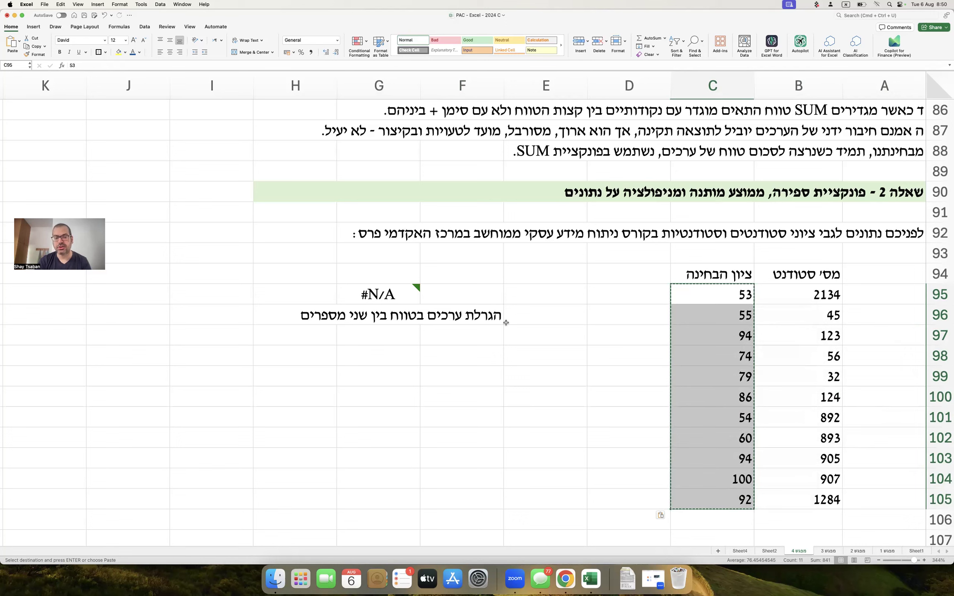
left_click(400, 291)
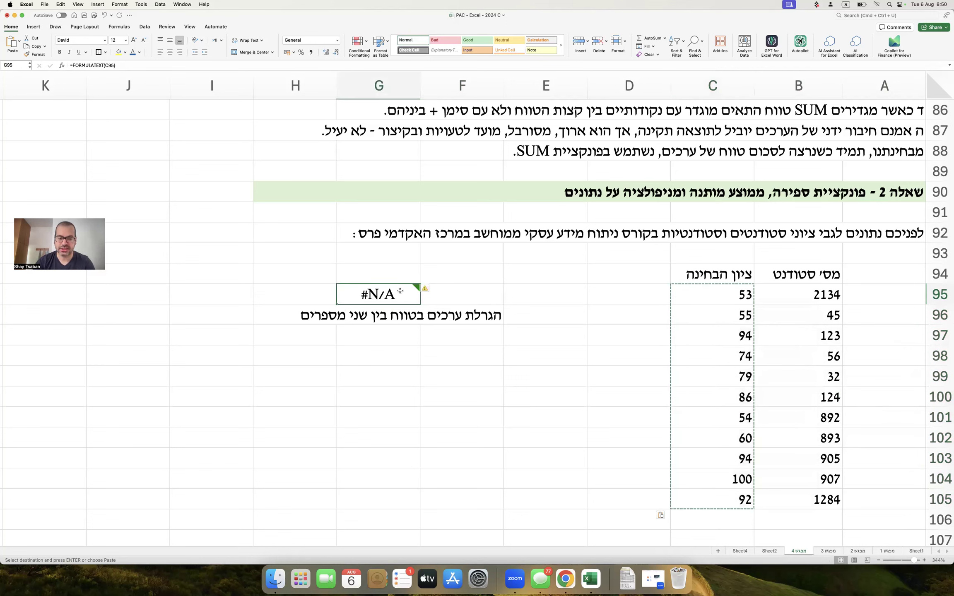
Write RANDBETWEEN(50,100) as plain text in G95, hiding the leading comma in white.
type("=ש,")
key("BackSpace")
key("ctrl+space")
type("RANDBET")
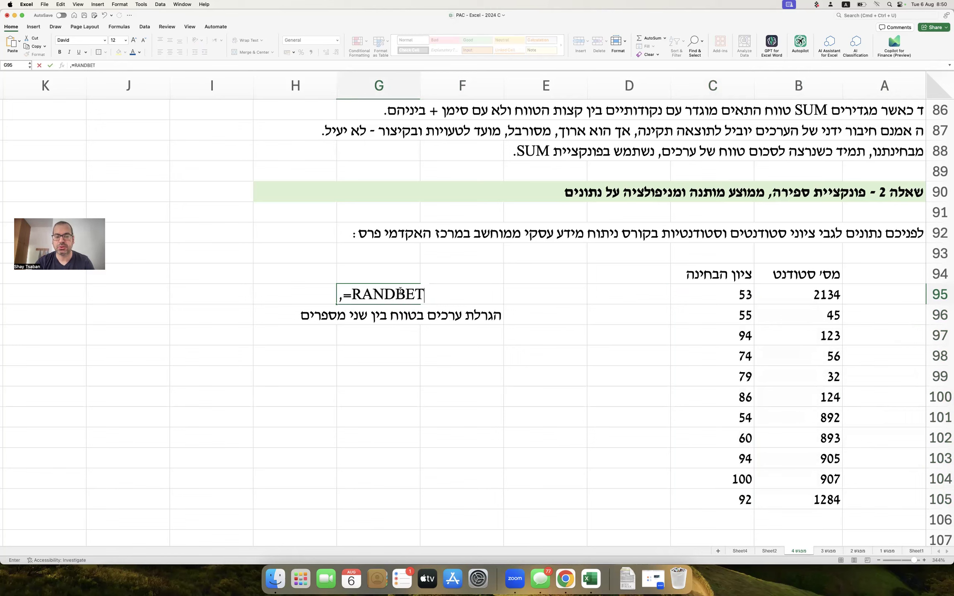
type("WEEN(50,100)")
key("Return")
double_click(340, 294)
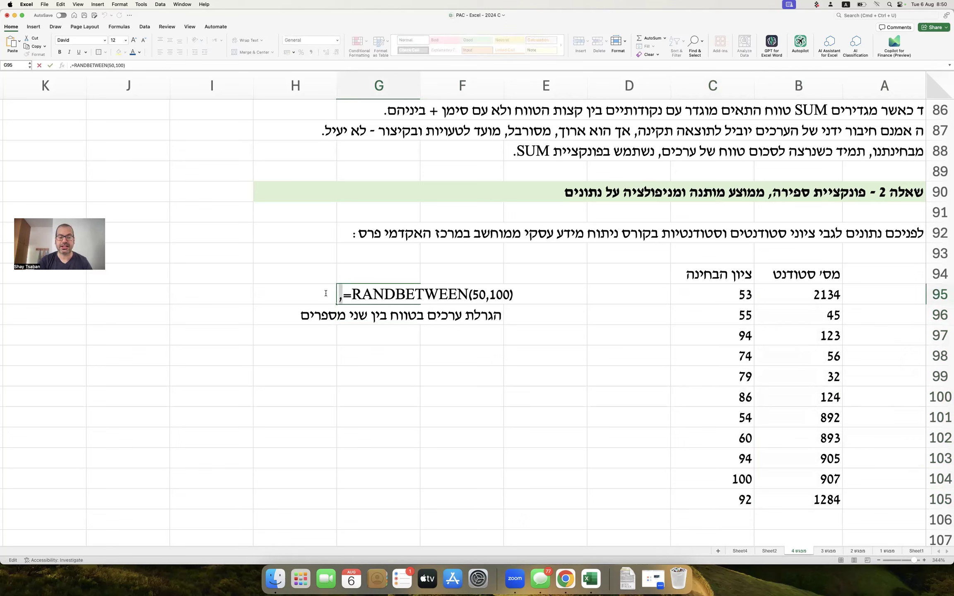
left_click(139, 52)
left_click(134, 85)
Add Hebrew notes in F97–F99 on filling down, copying with Ctrl+C, and pasting special as values.
left_click(483, 332)
type("לאחר ביצוע וג")
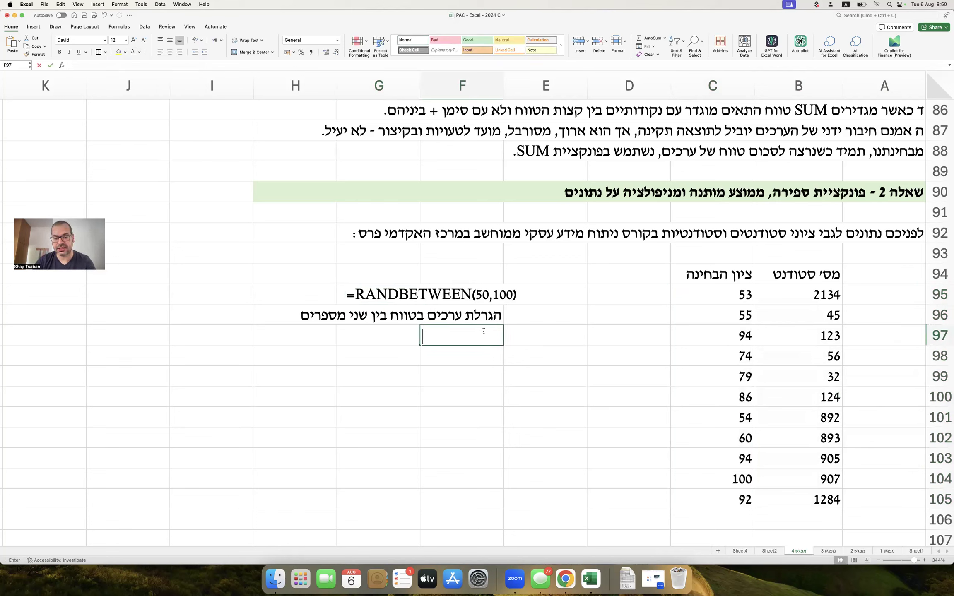
type("רירה")
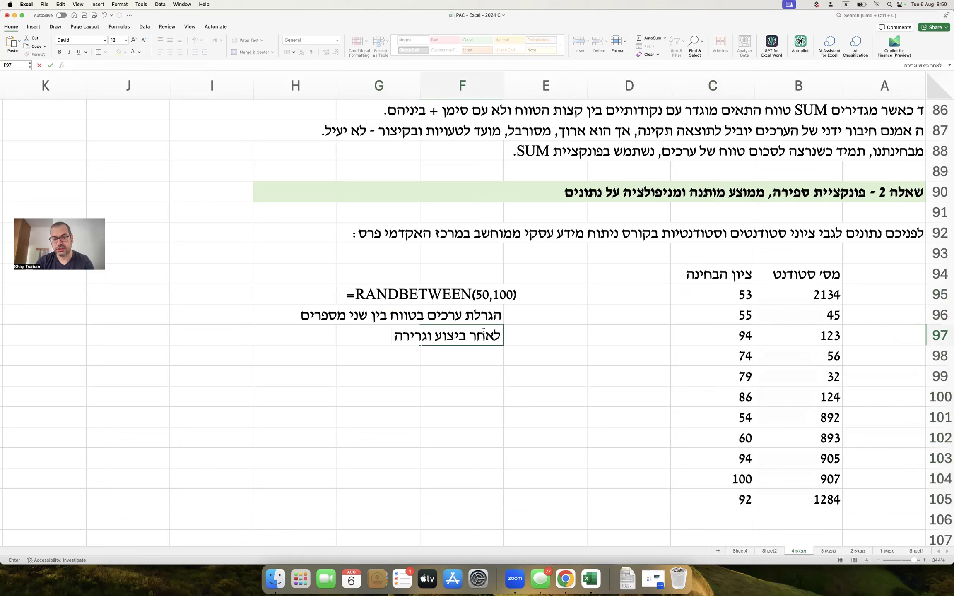
type(" לכל טווח הציונים")
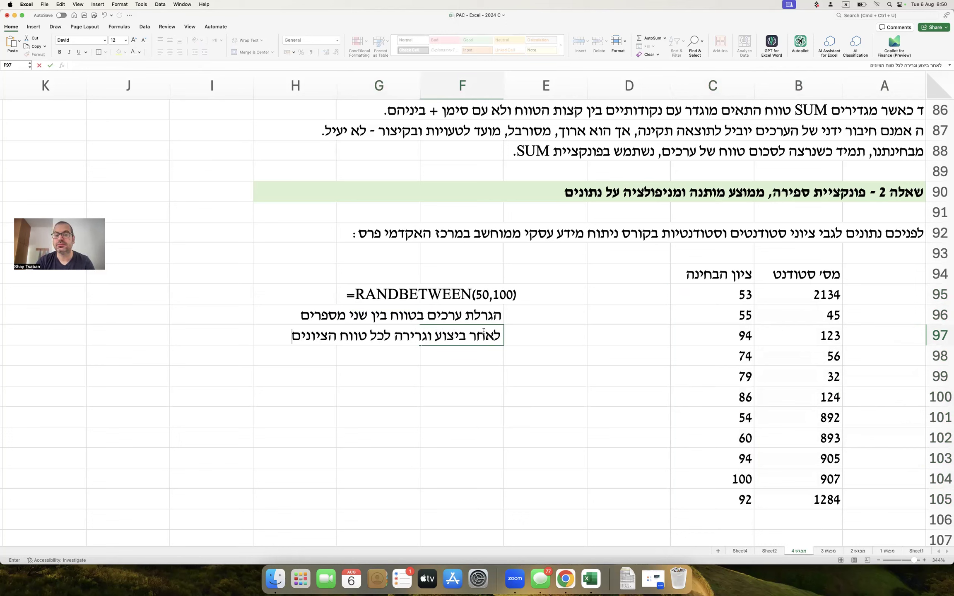
key("Return")
type("דאגתי")
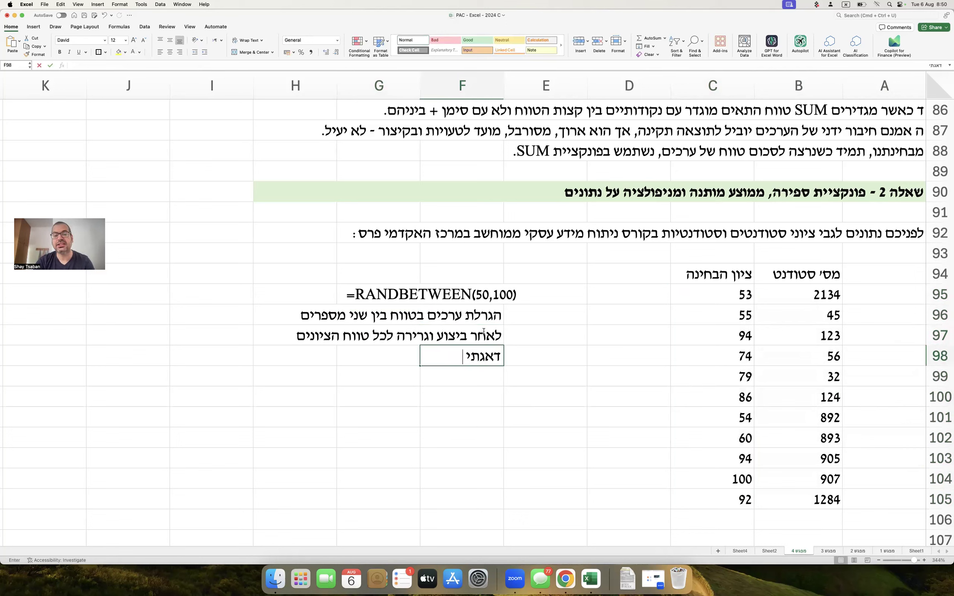
type(" לסמן את כולם, ל")
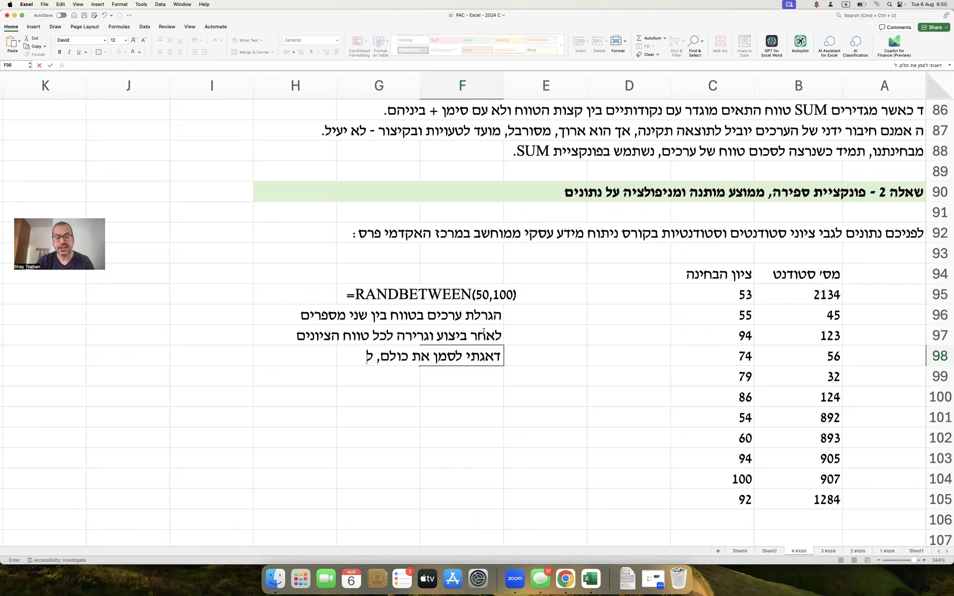
type("בצע העתקה / CTRL C")
key("Return")
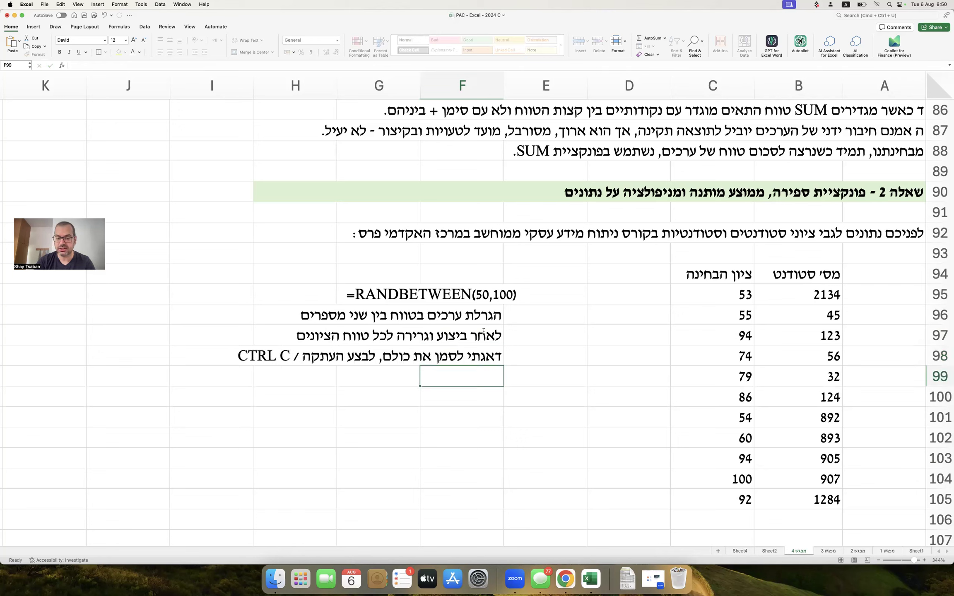
type("ללחוץ על ")
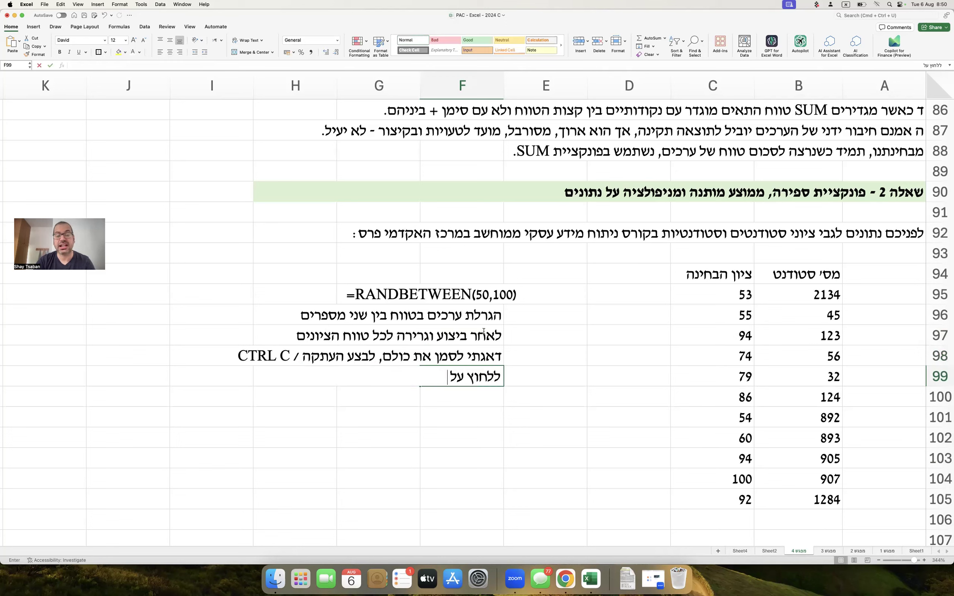
type("הלחצן הימני")
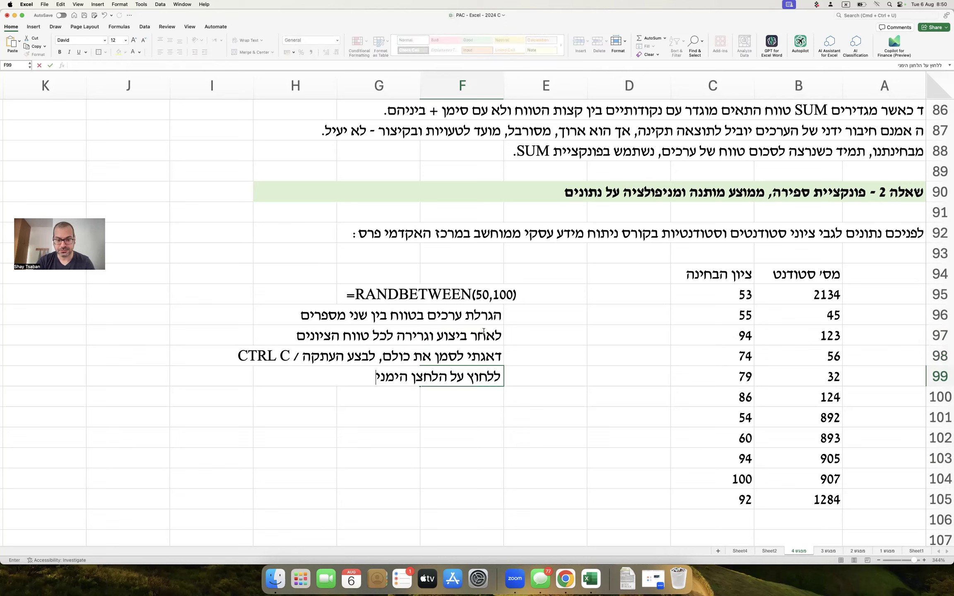
type(" >>> הדב")
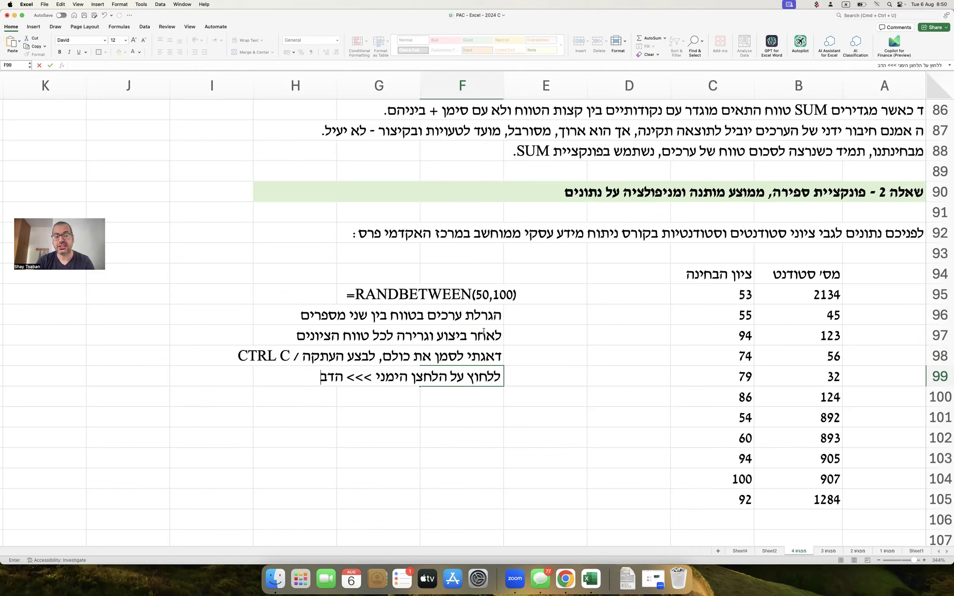
type("קה מיוחדת")
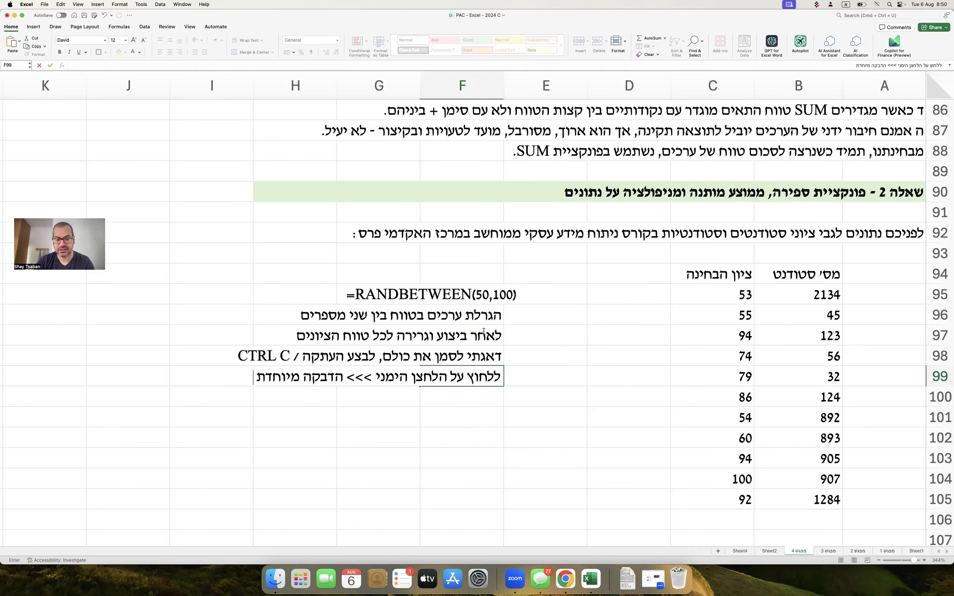
type(" >>> ערכים")
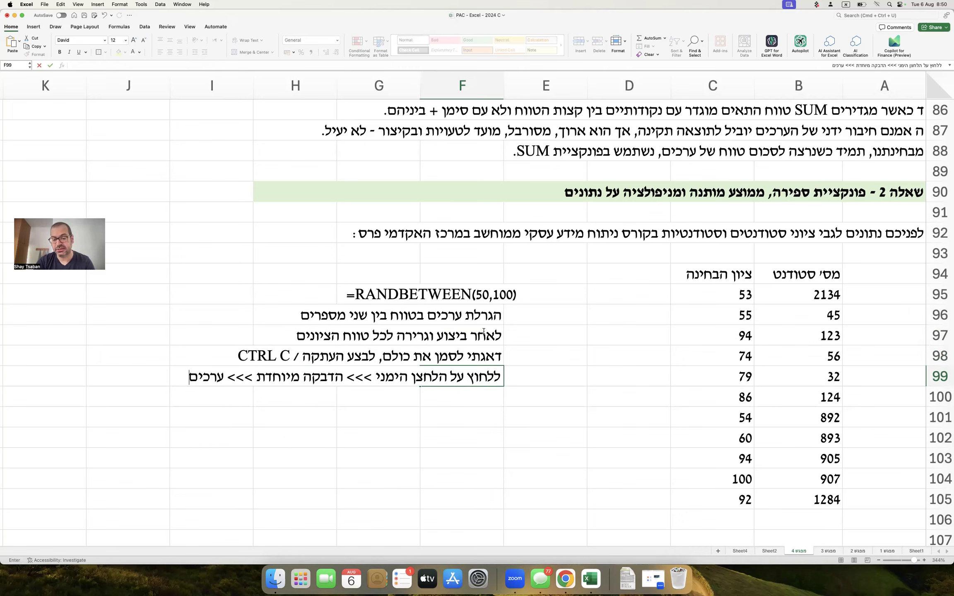
key("Return")
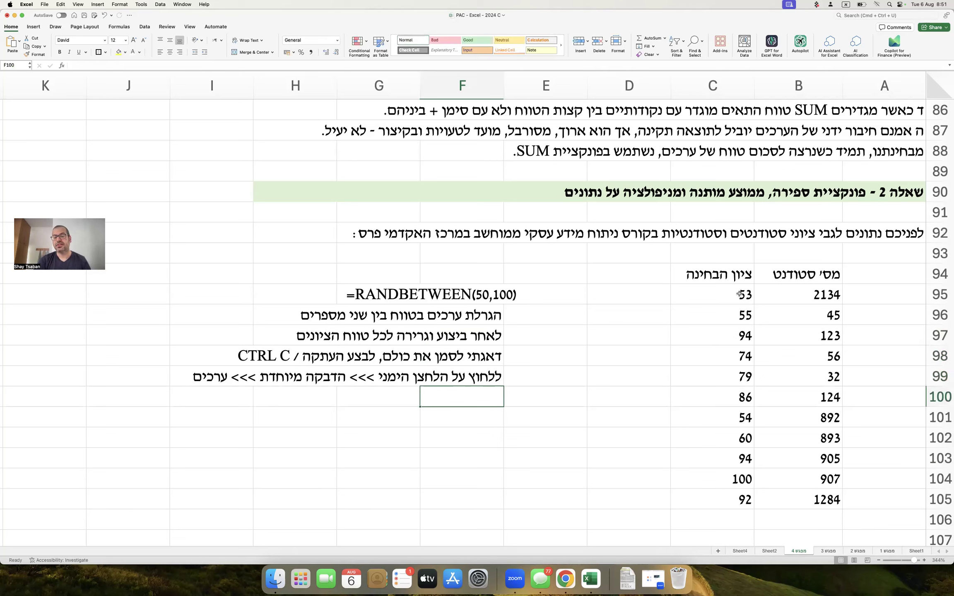
left_click_drag(729, 294, 707, 502)
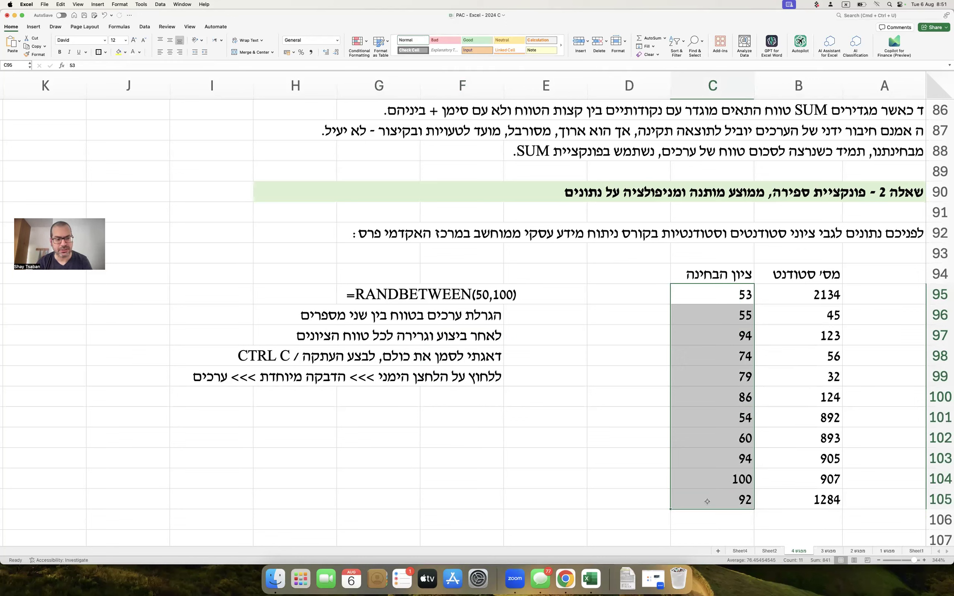
scroll(707, 501, "down", 3)
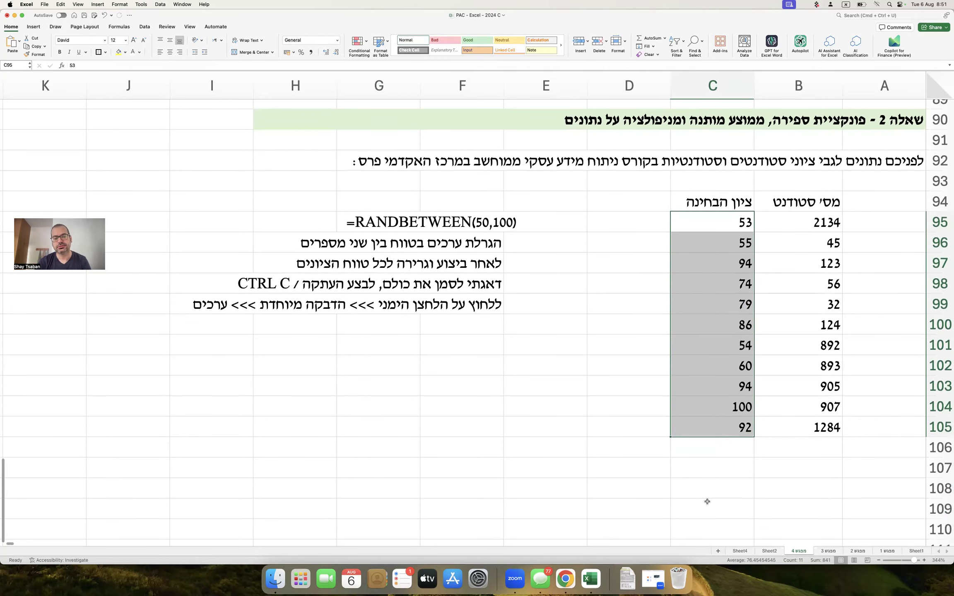
Type task א (average the grades) in A107 and begin task ב about the factor column.
left_click(630, 437)
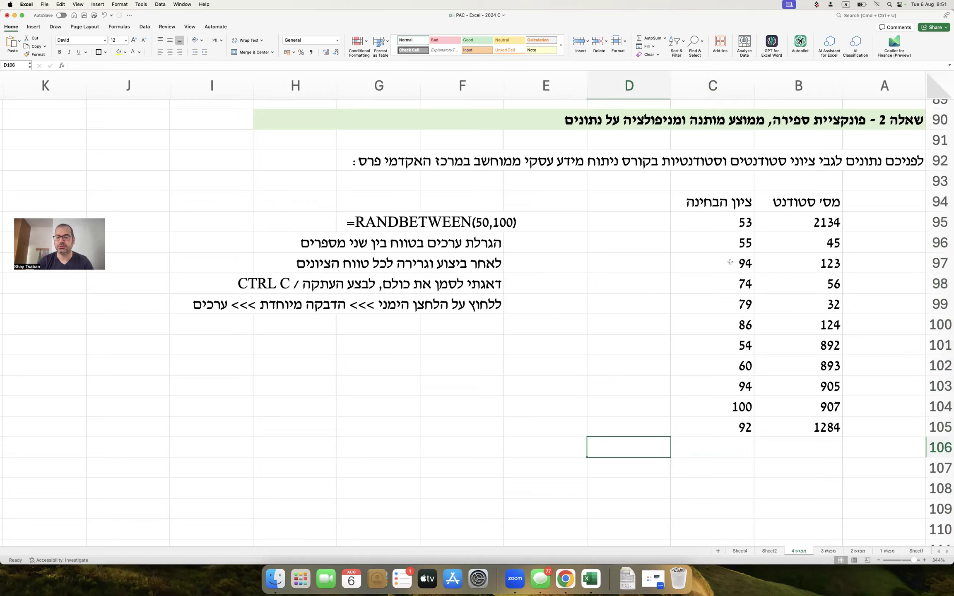
scroll(731, 262, "down", 1)
left_click(863, 448)
type("א. חשבו את")
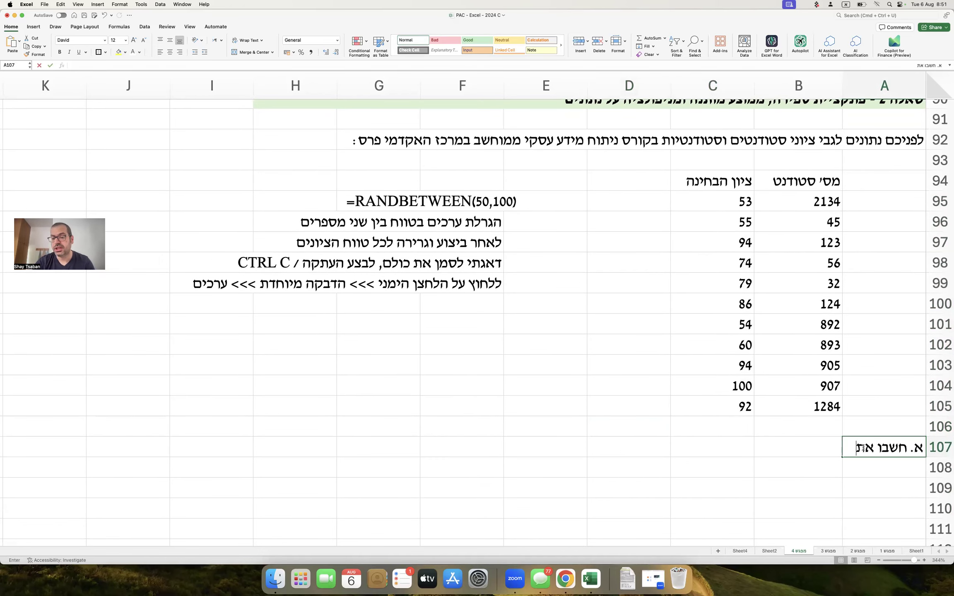
type(" ממוצע הציונים.")
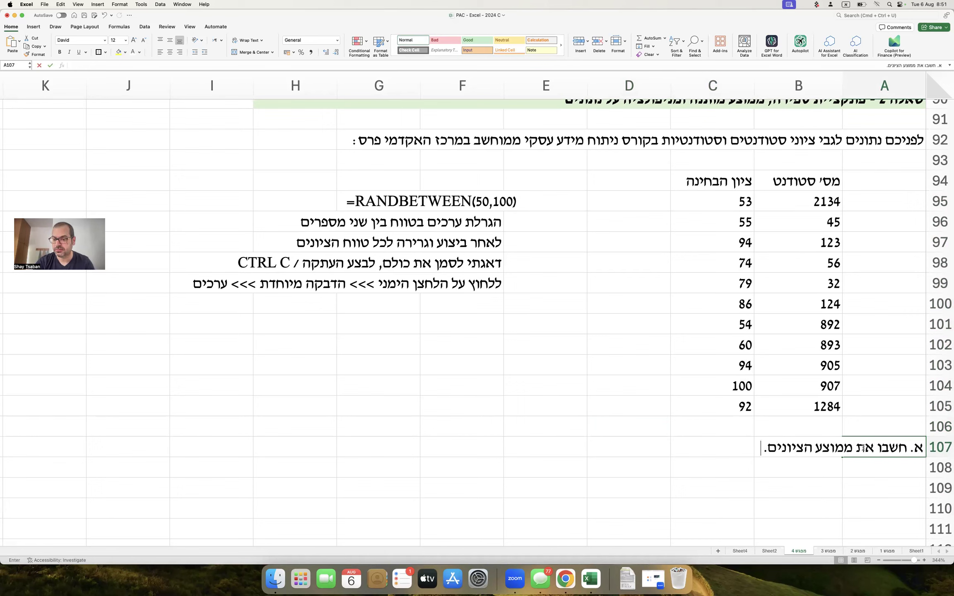
key("Return")
type("ב.")
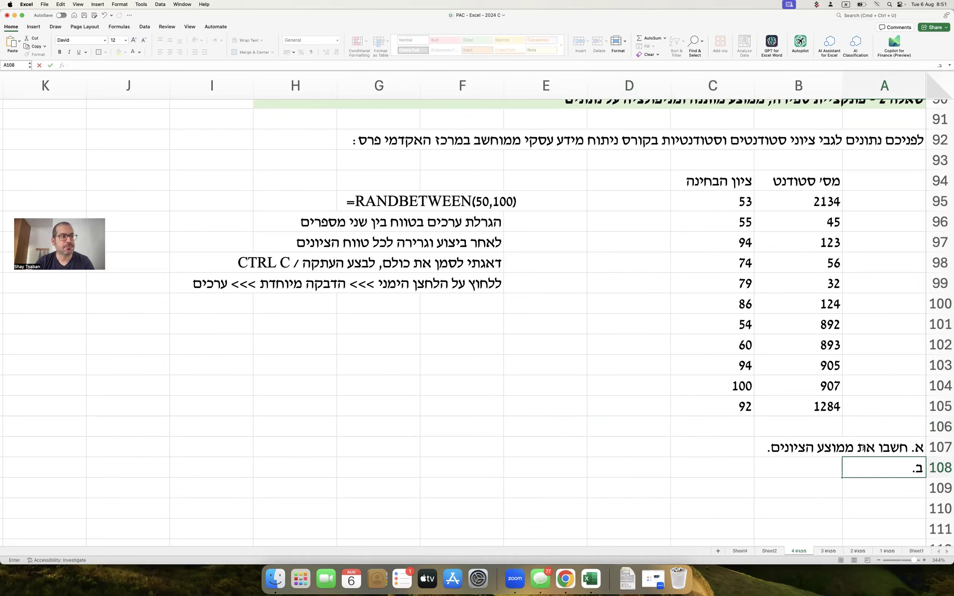
type(" הוסי")
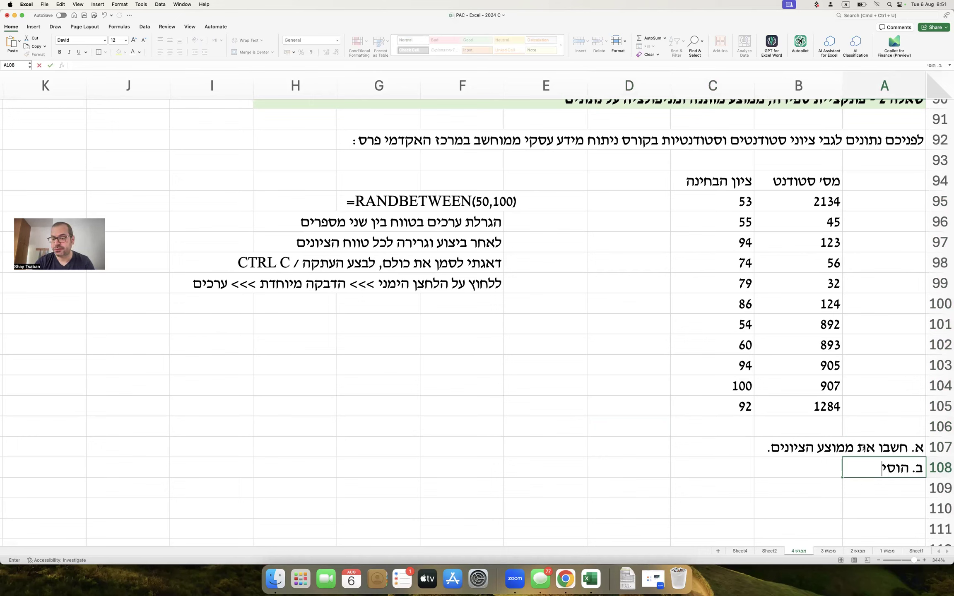
type("פו עמודה שתקרא \"ציון אחרי פקטו")
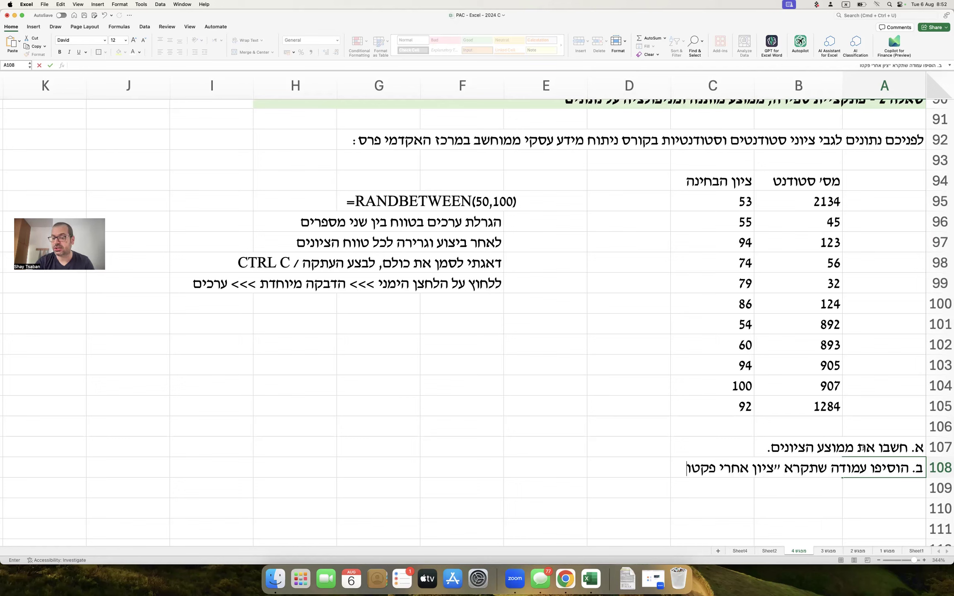
type("ר\" שתכלול את ")
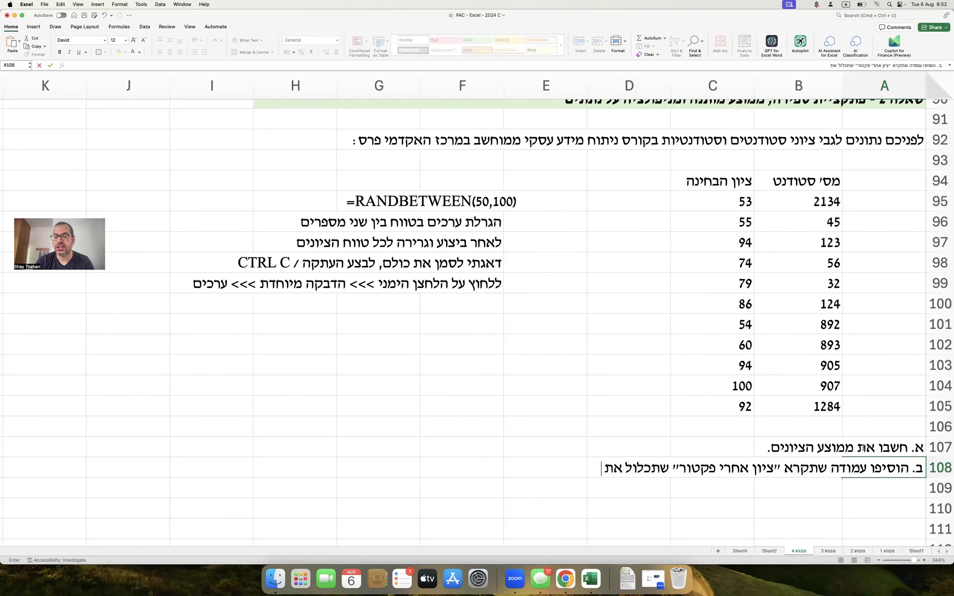
type("ציוני הבסיס בתוספ")
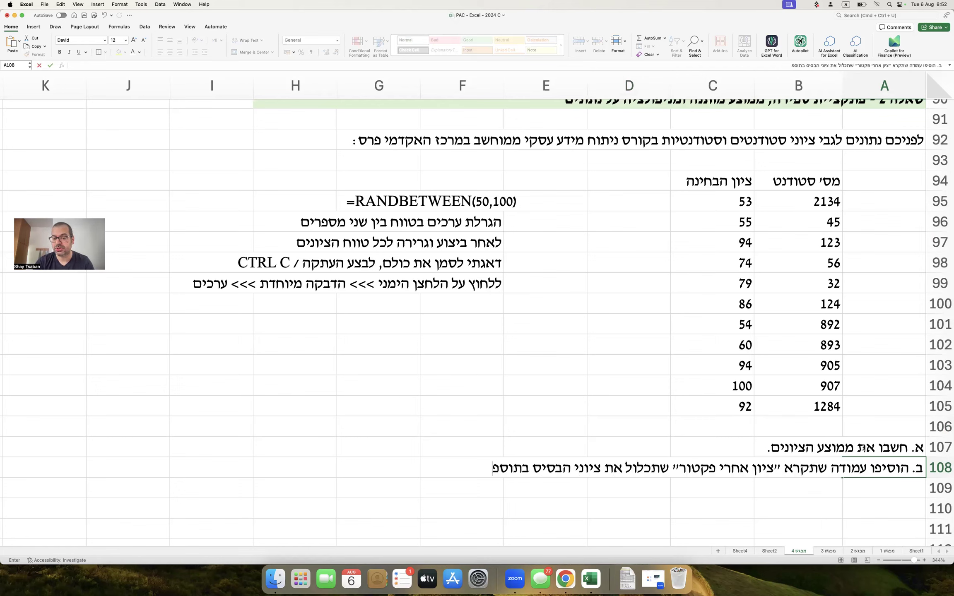
type("ת 5 נק'. ה")
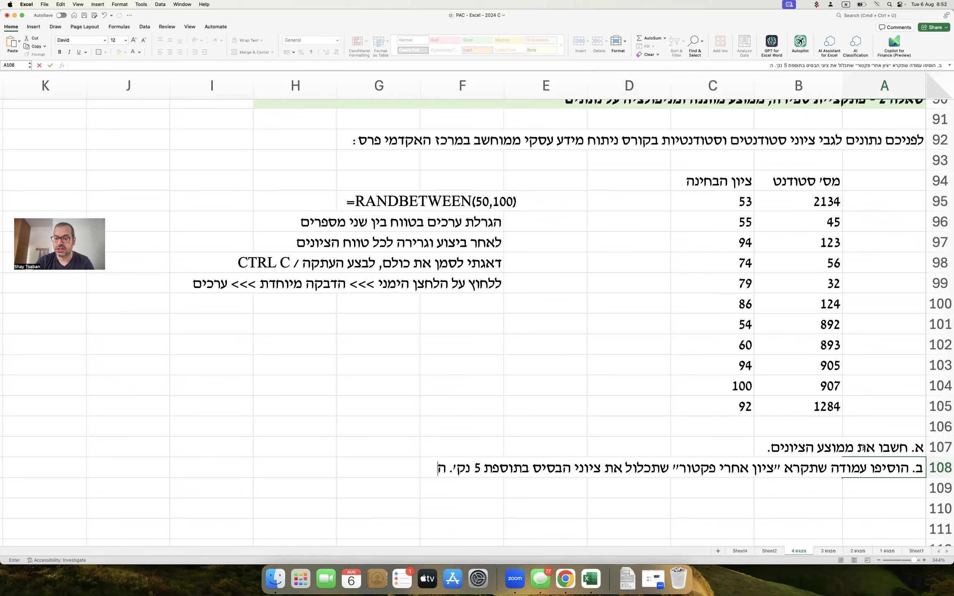
type("שתמשו בתא עז")
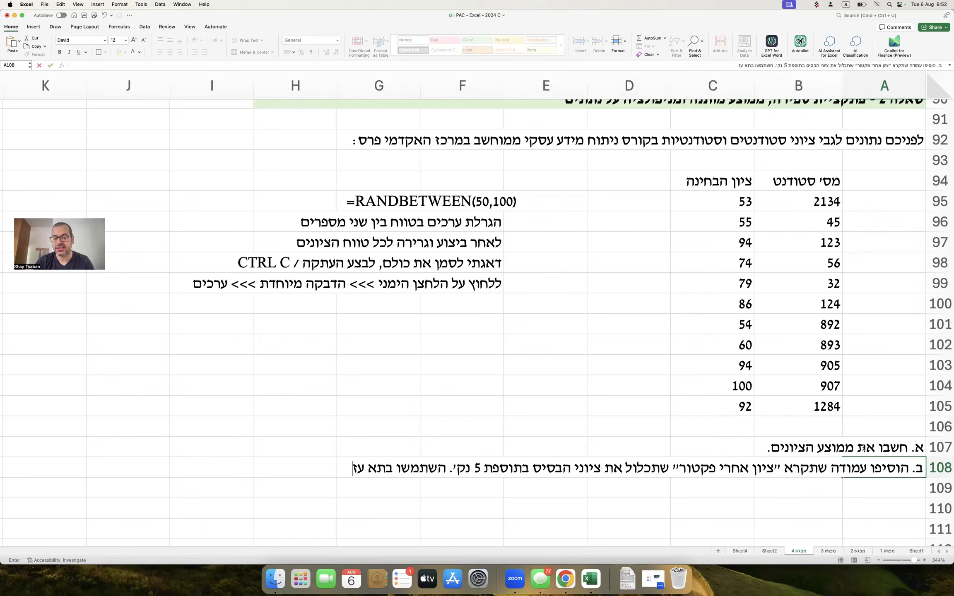
type("ר לפי הצורך.")
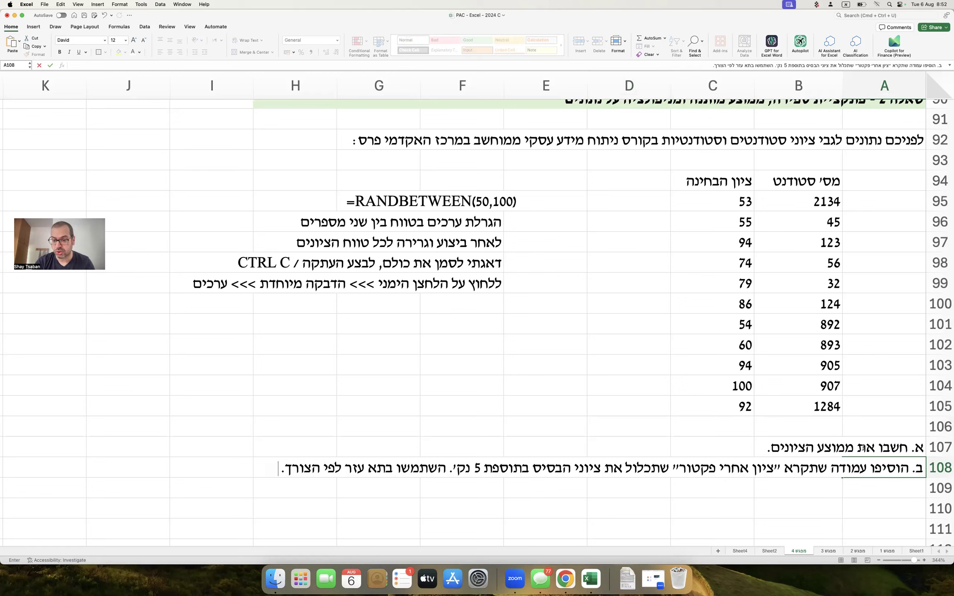
Commit task ב and add task ג asking for the grades' median and its meaning.
key("Return")
type("ג. ח")
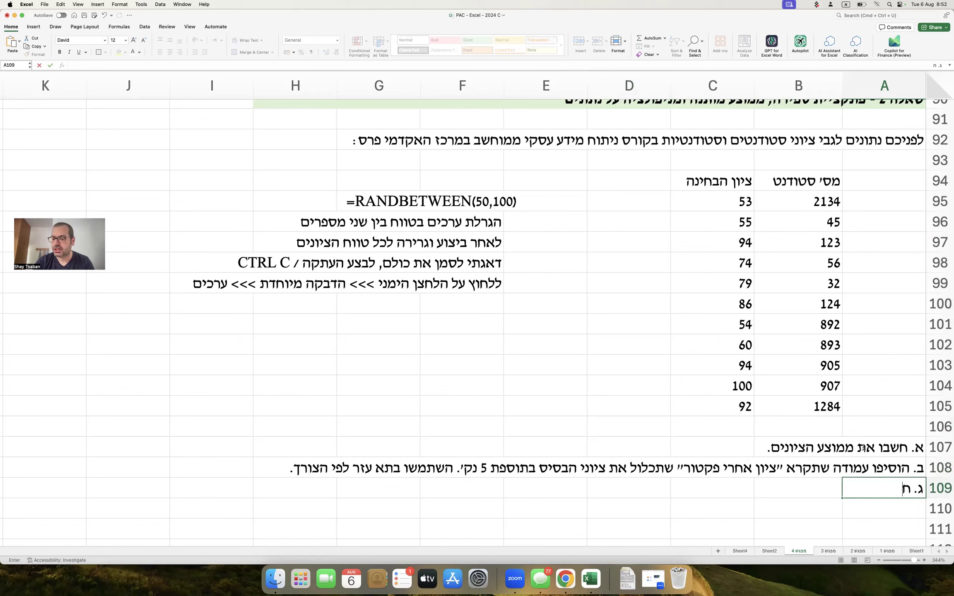
type("שבו את חצון ה")
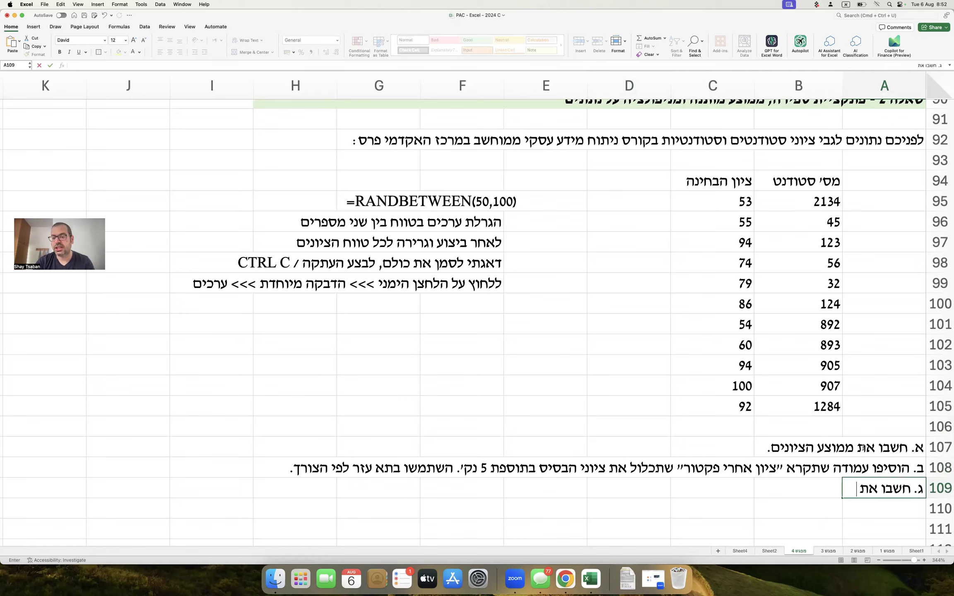
key("BackSpace")
key("BackSpace")
key("BackSpace")
key("BackSpace")
type("יון הציוני")
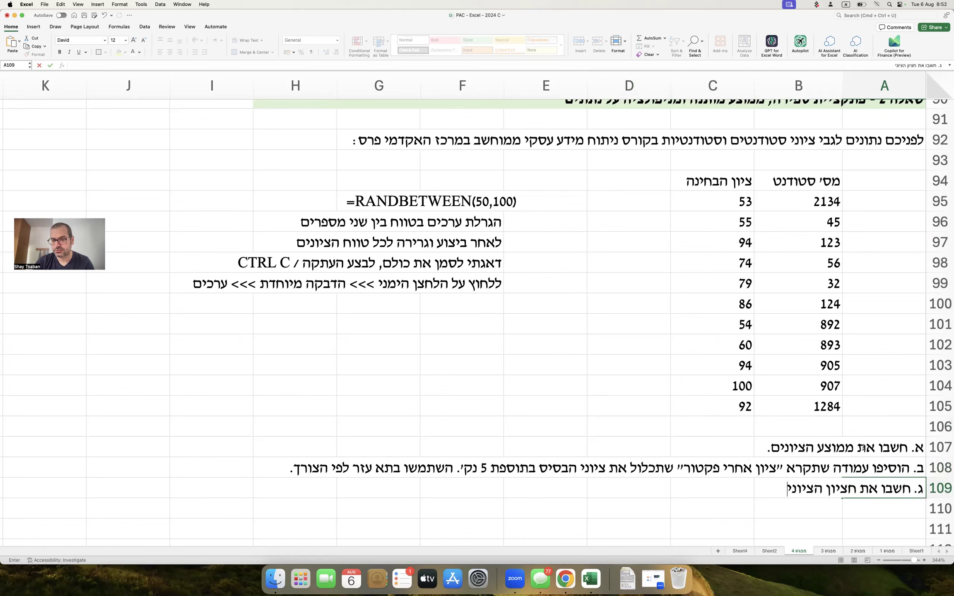
type("ם והסבירו את משמעותו.")
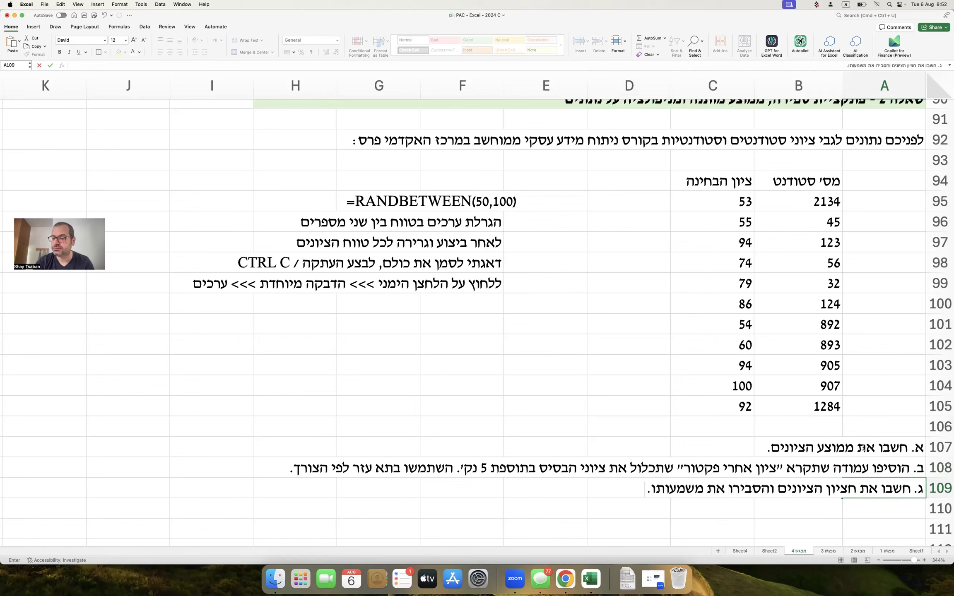
key("Return")
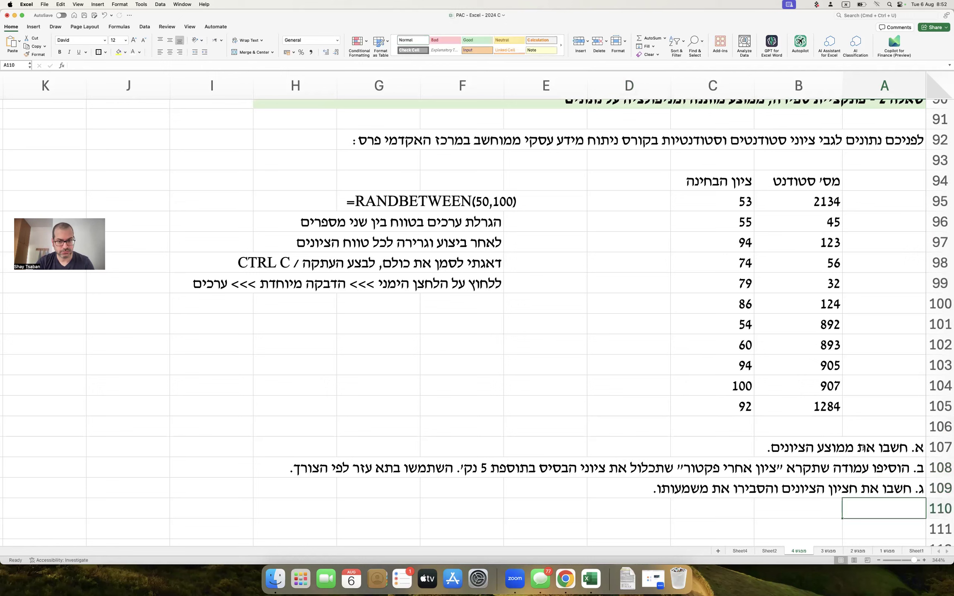
Add task ד counting failed students (below 60) and type task ה on passing students' average.
type("ד.")
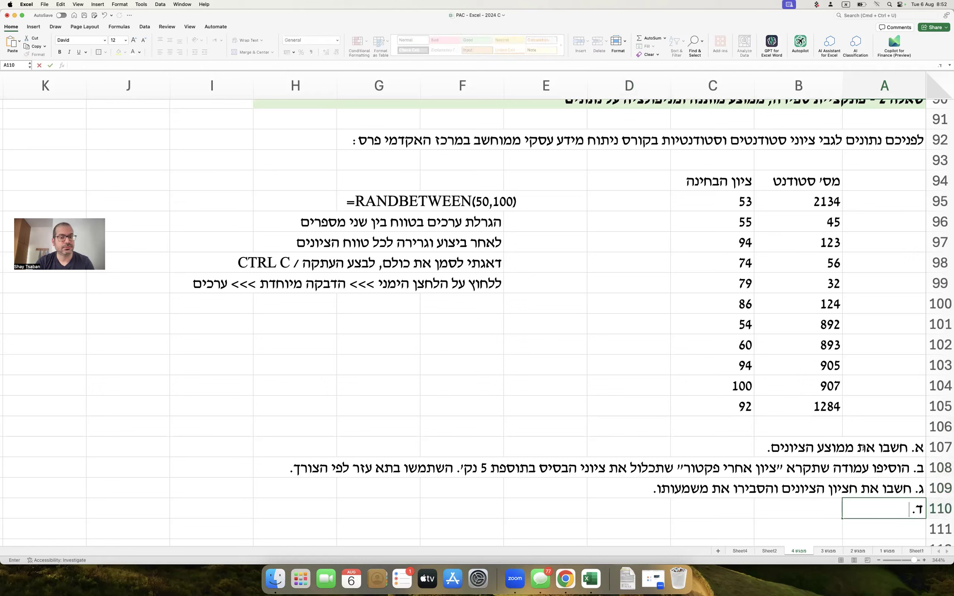
type(" ב")
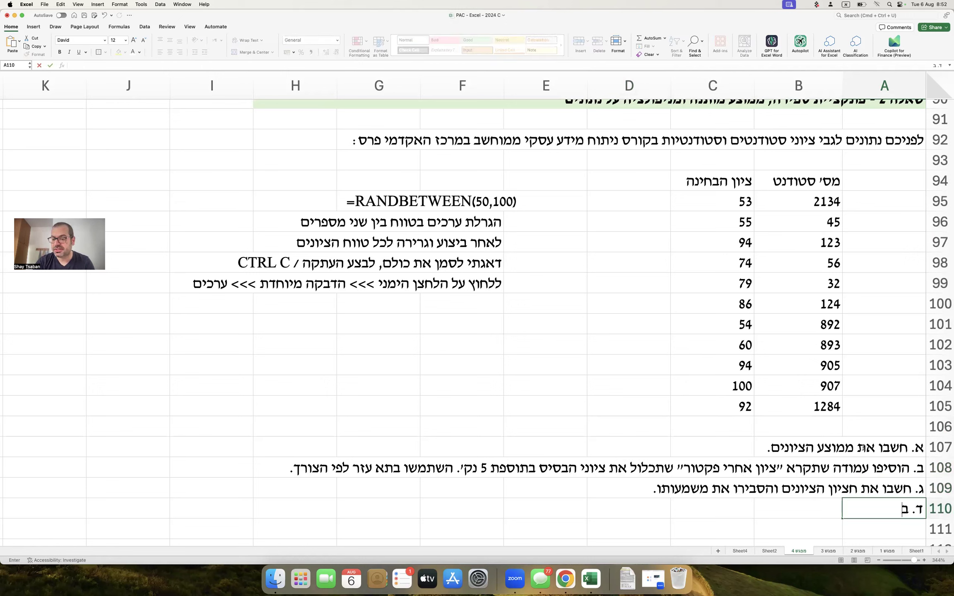
type("אמצעות פונקציה מ")
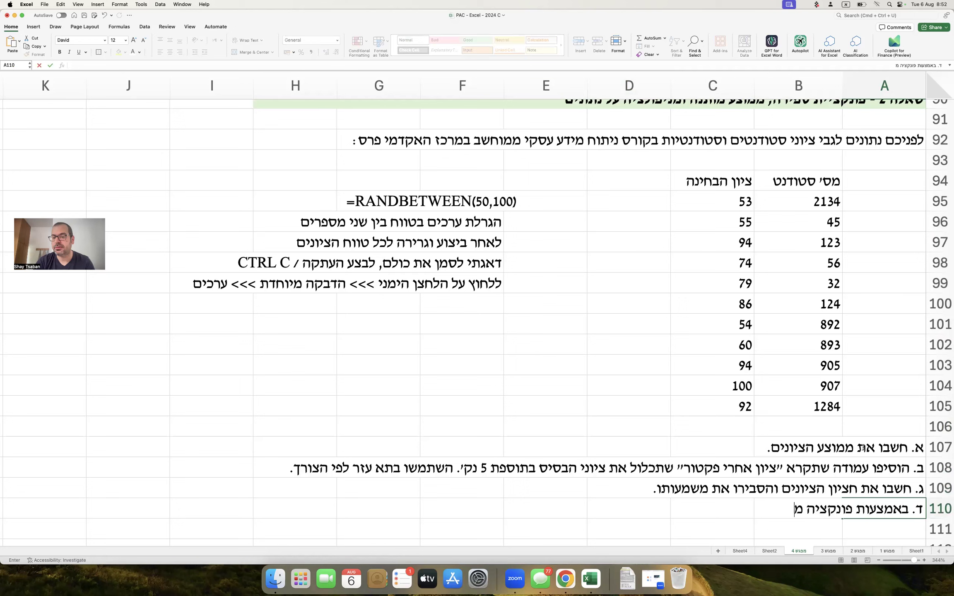
type("תאימה, צי")
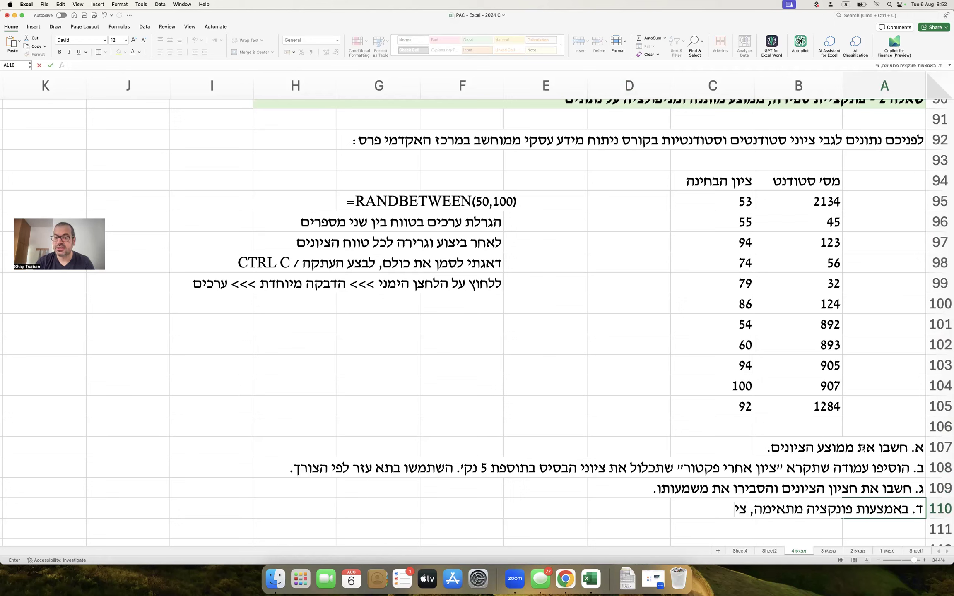
type("ינו כמה סטוד")
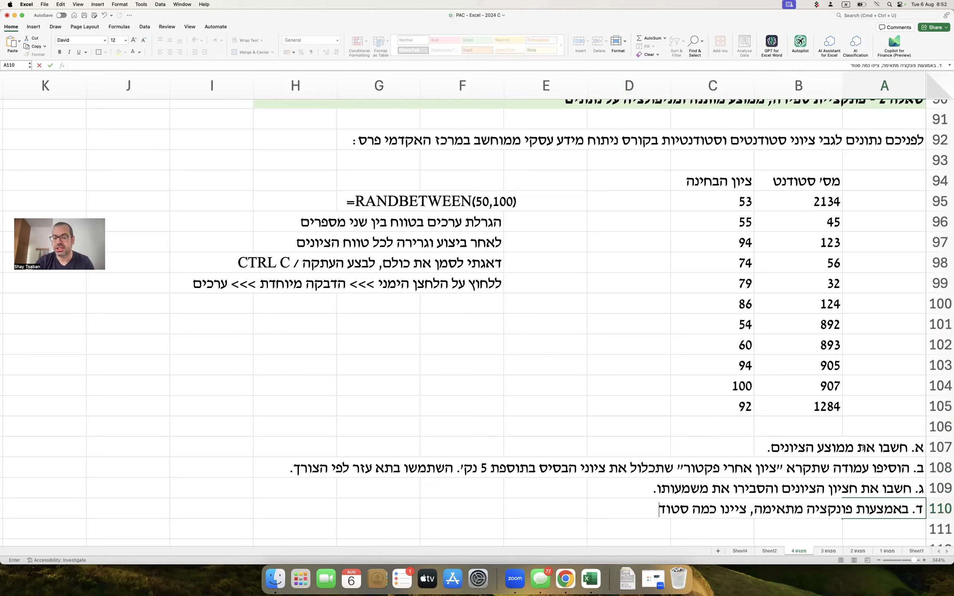
type("נטים נכשלו")
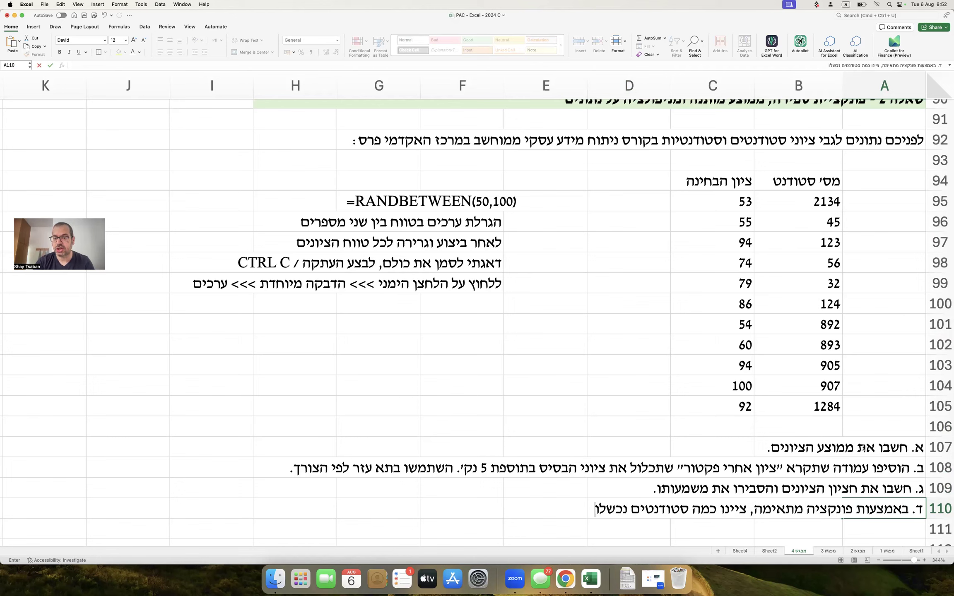
type(" בבחינה.")
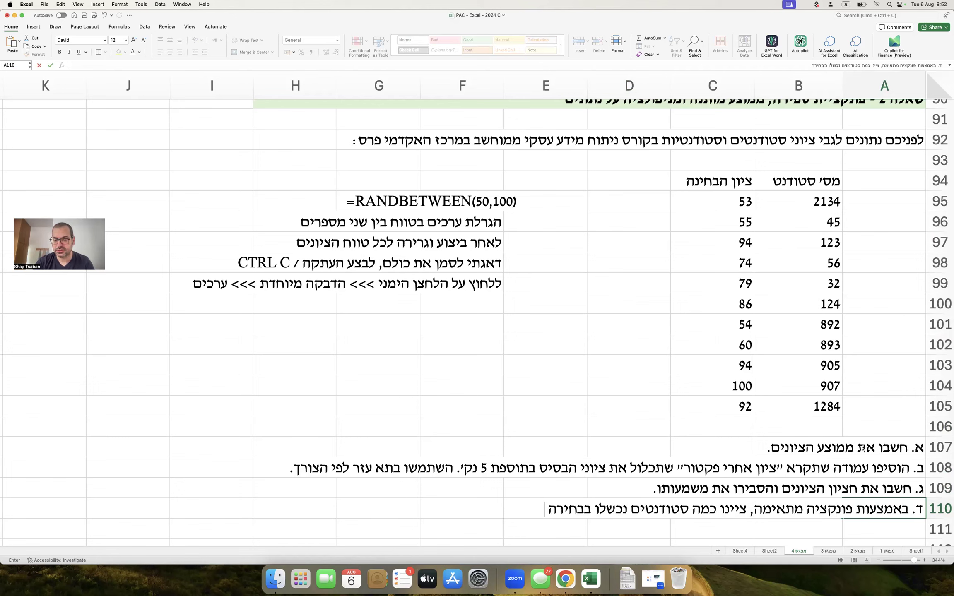
key("BackSpace")
key("BackSpace")
key("BackSpace")
type("נה (")
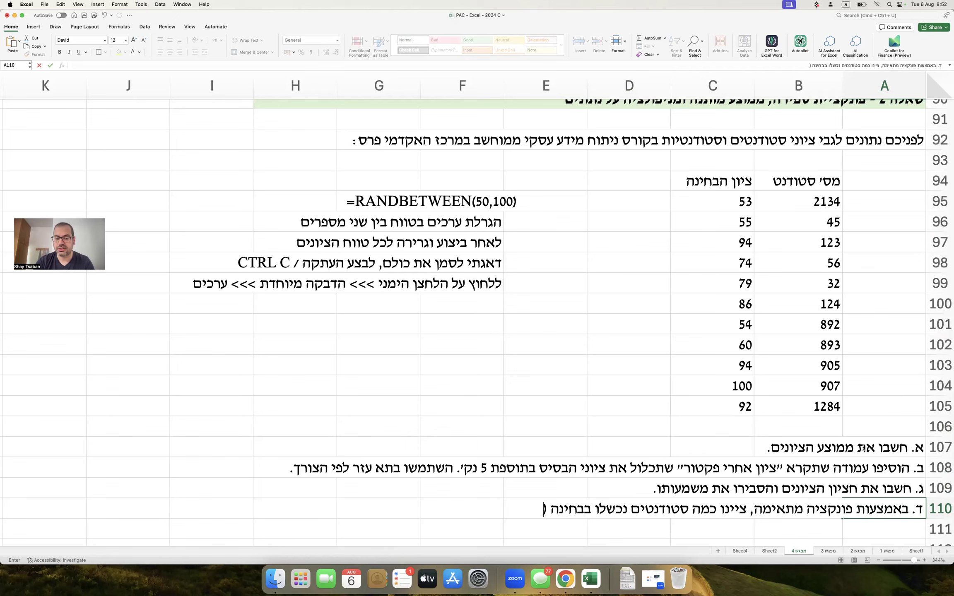
type("ציון נמוך מ-60).")
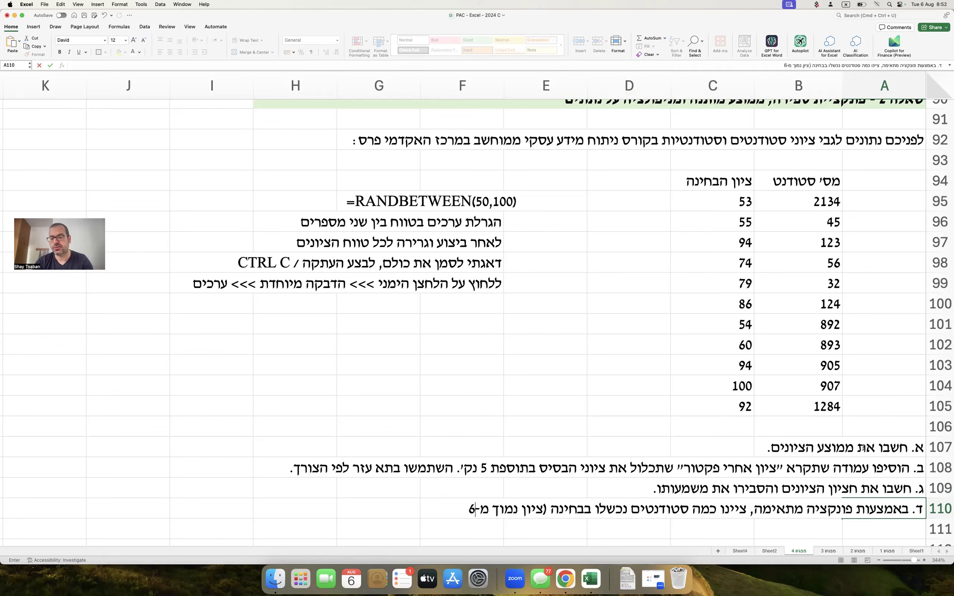
key("Return")
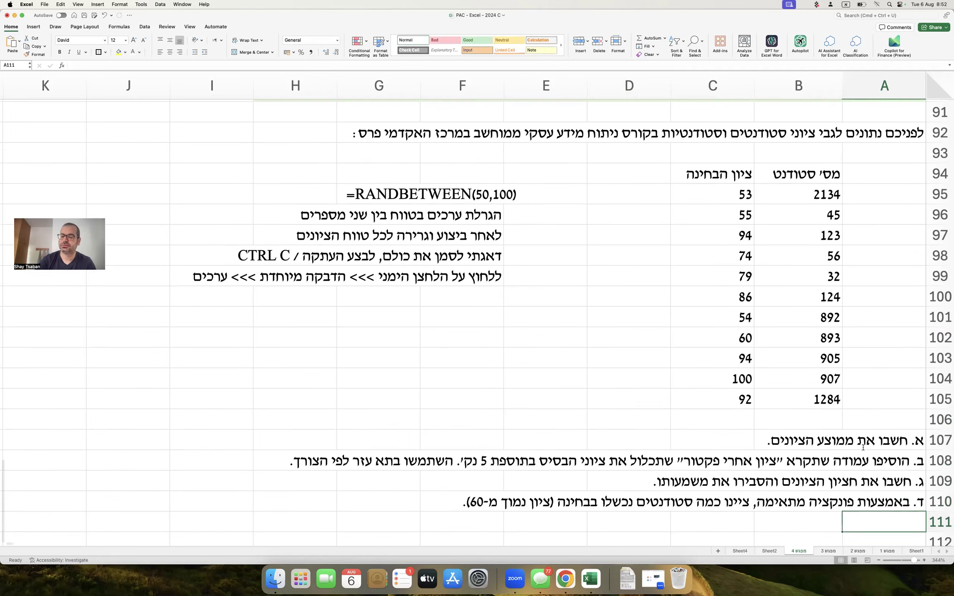
scroll(863, 447, "down", 2)
type("ה.")
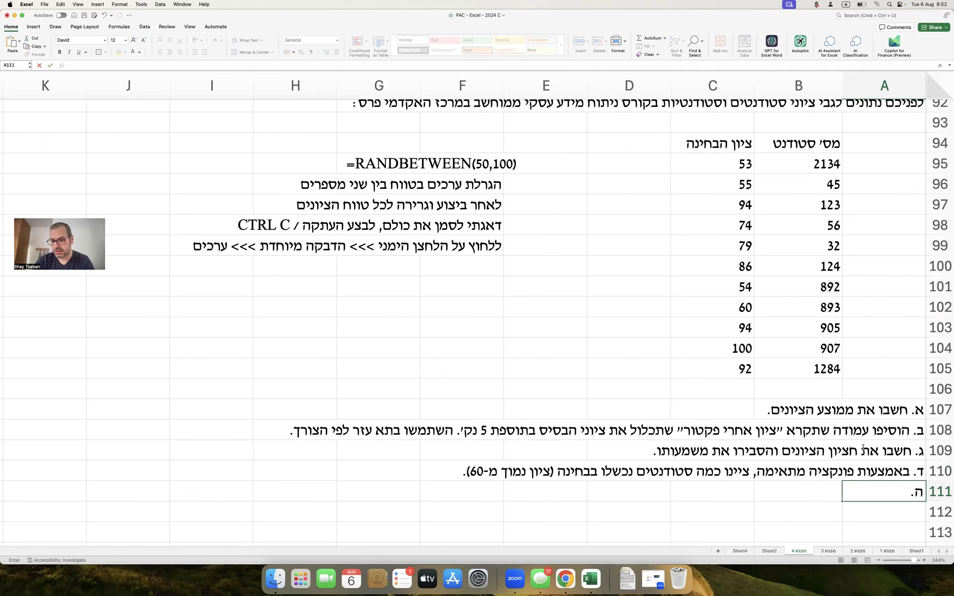
type(" באמצעות פונק")
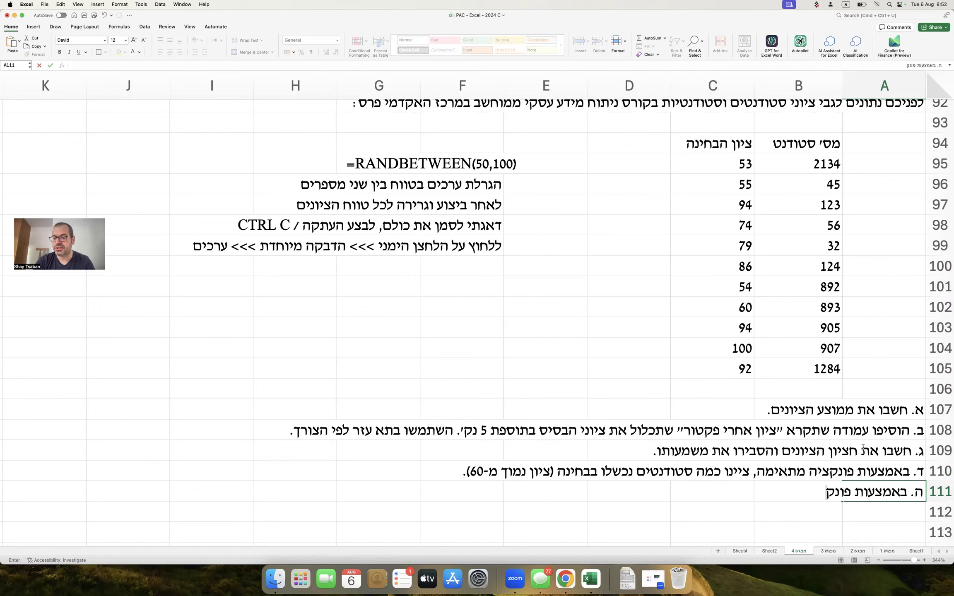
type("ציה מתאימה, חשבו ")
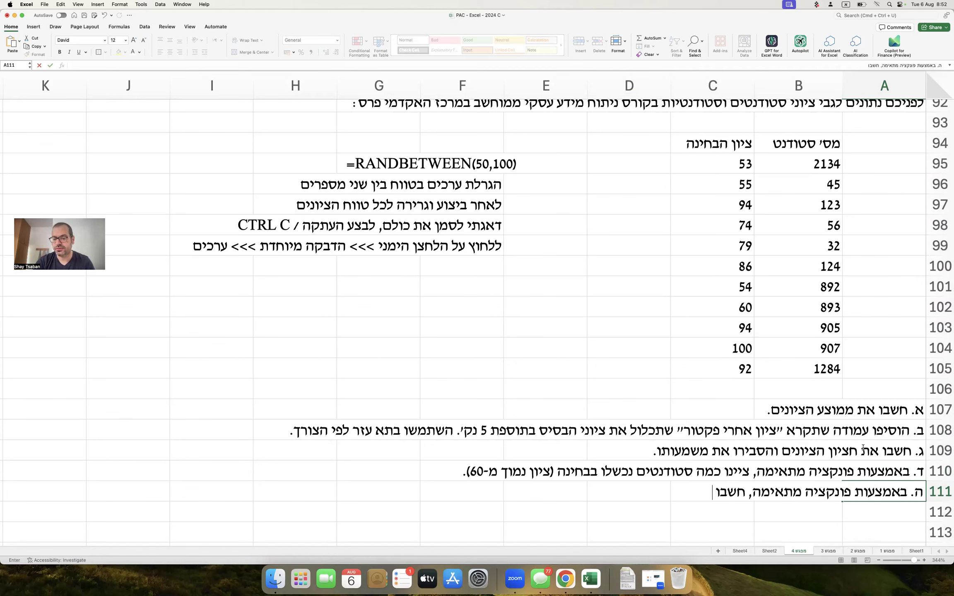
type("את ממוצע הציו")
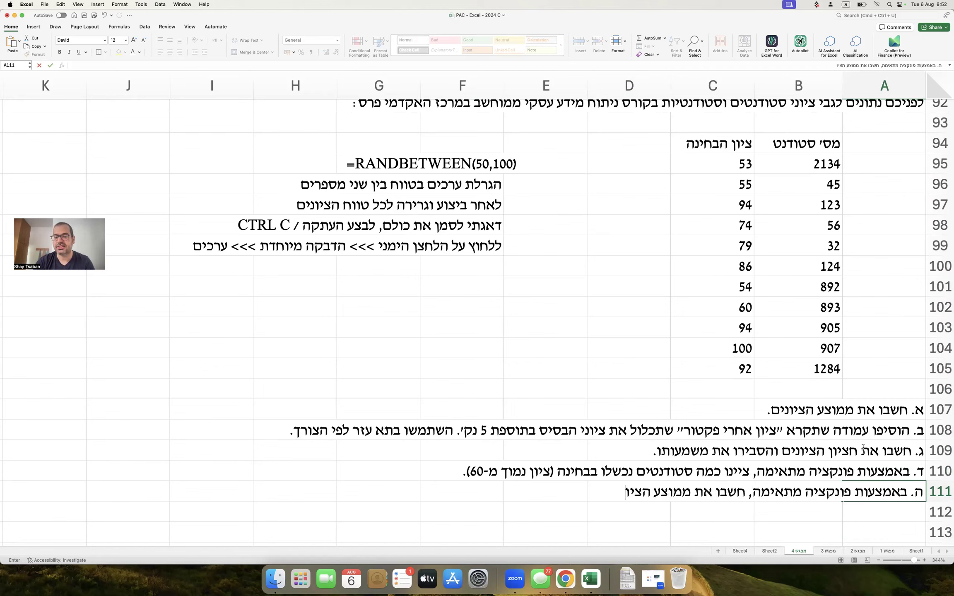
type("נים של העוברים ב")
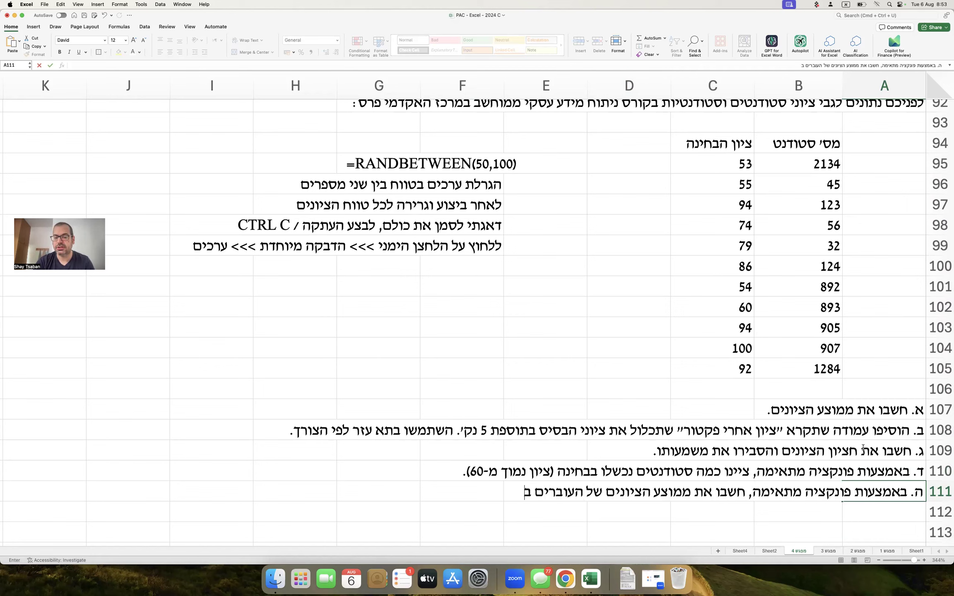
type("לבד.")
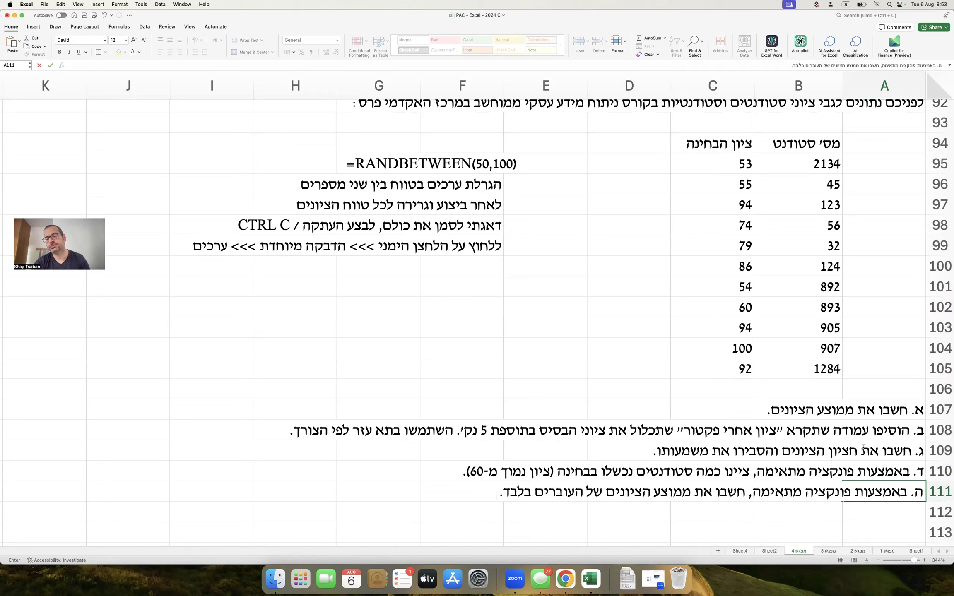
Copy the student ID and grade table B94:C105 and paste it at B116.
key("Return")
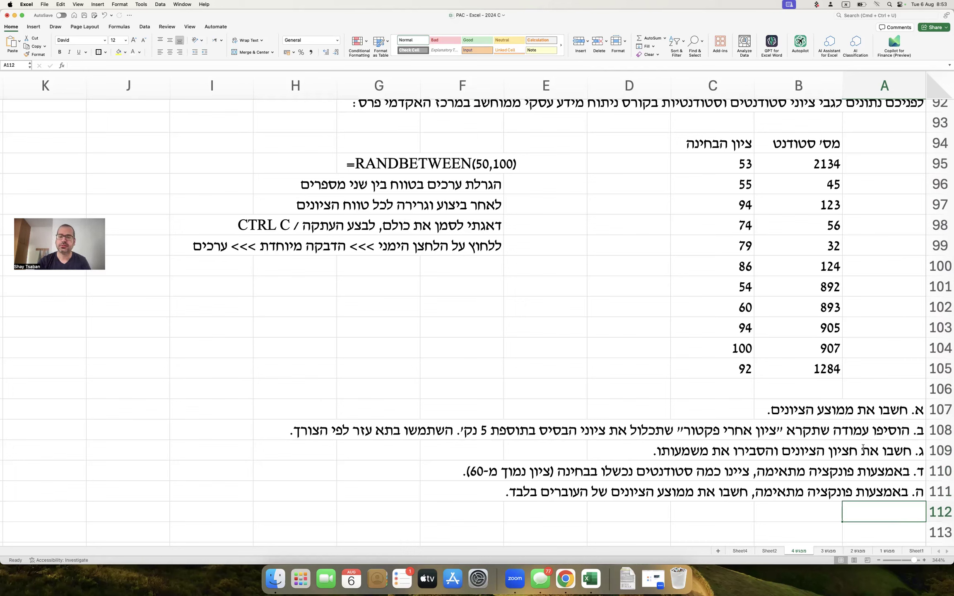
left_click_drag(809, 149, 740, 374)
key("super+c")
scroll(750, 396, "down", 5)
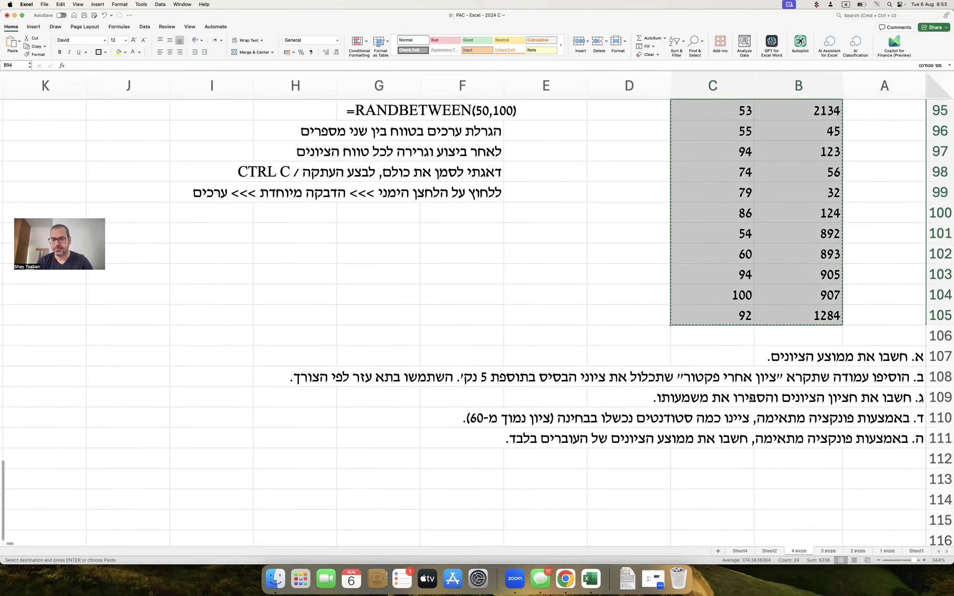
left_click(789, 403)
key("super+v")
Add the heading 'פתרון:' in A113 and delete the empty row 114 beneath it.
left_click(865, 374)
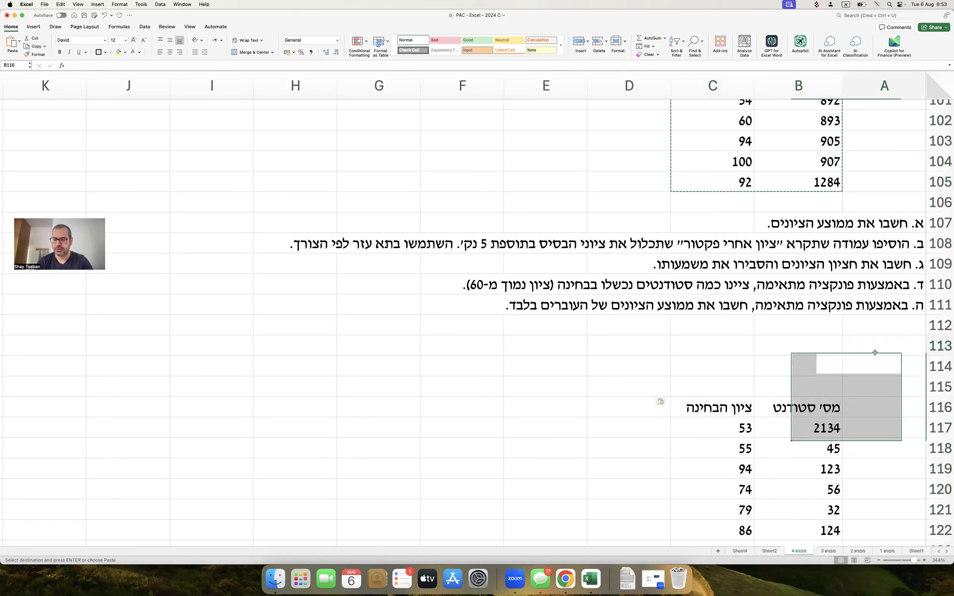
left_click(874, 350)
type("פתרון:")
key("Return")
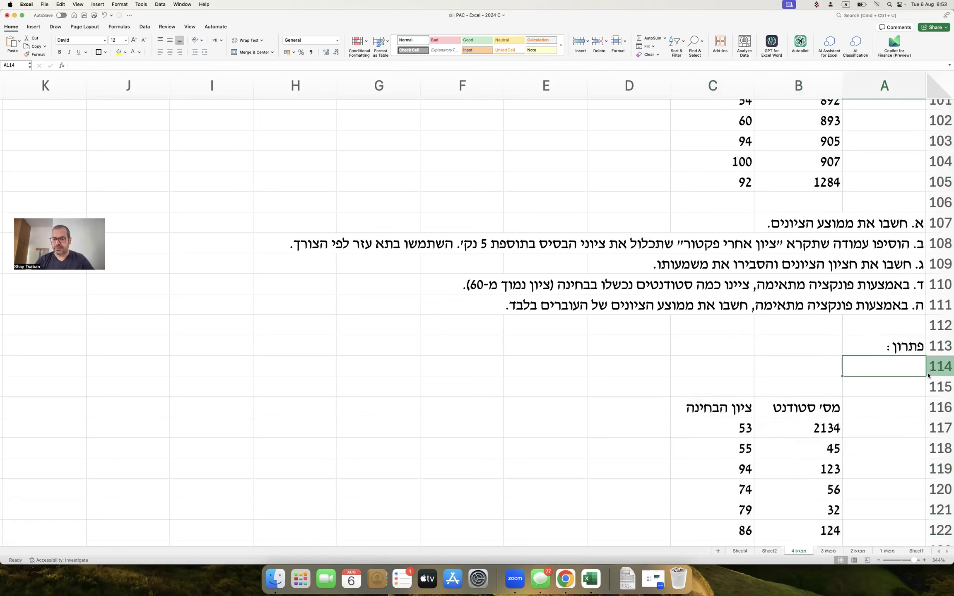
left_click(931, 371)
right_click(932, 373)
left_click(907, 421)
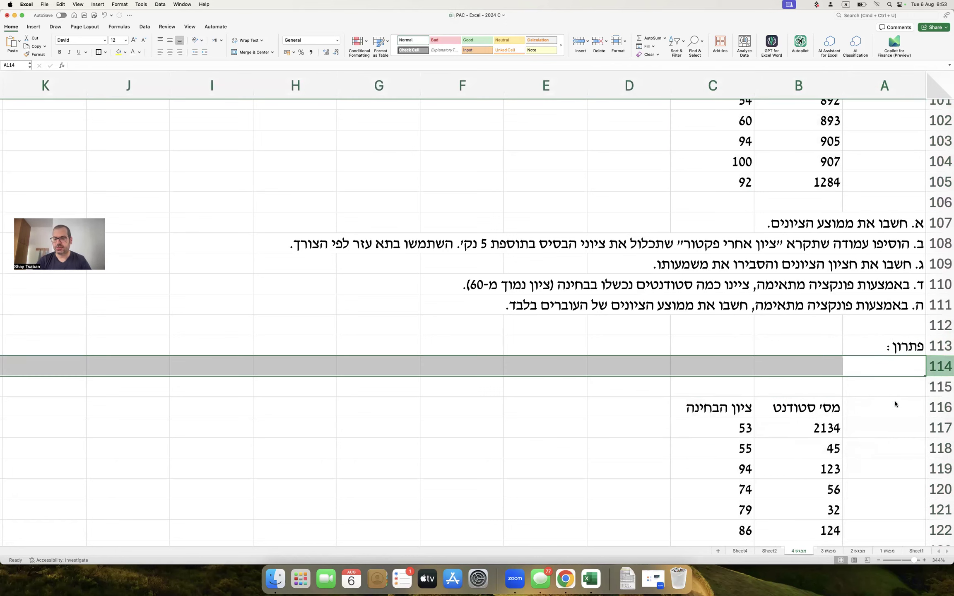
left_click(890, 400)
scroll(888, 400, "up", 2)
scroll(888, 400, "up", 6)
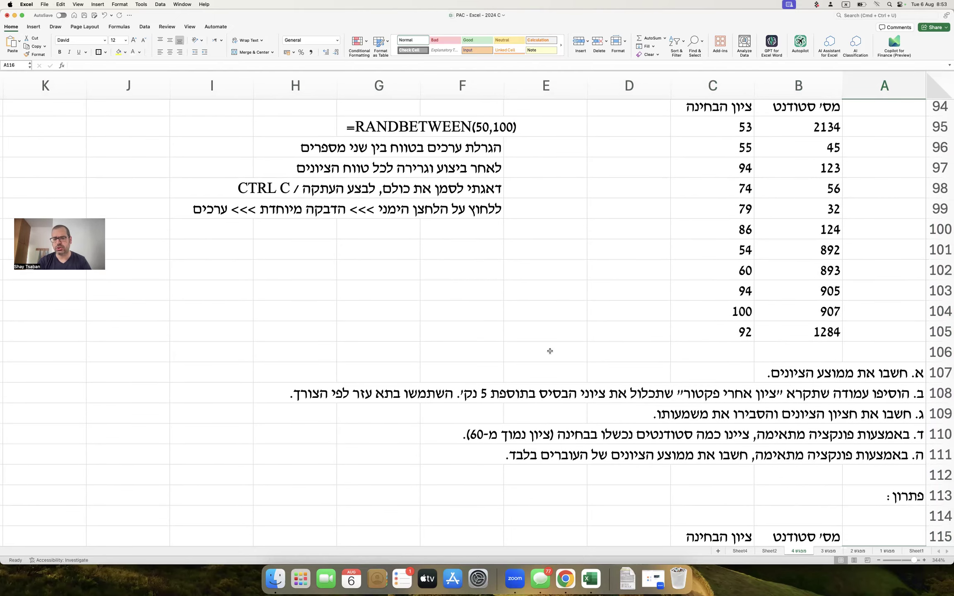
scroll(550, 351, "down", 14)
scroll(550, 351, "up", 1)
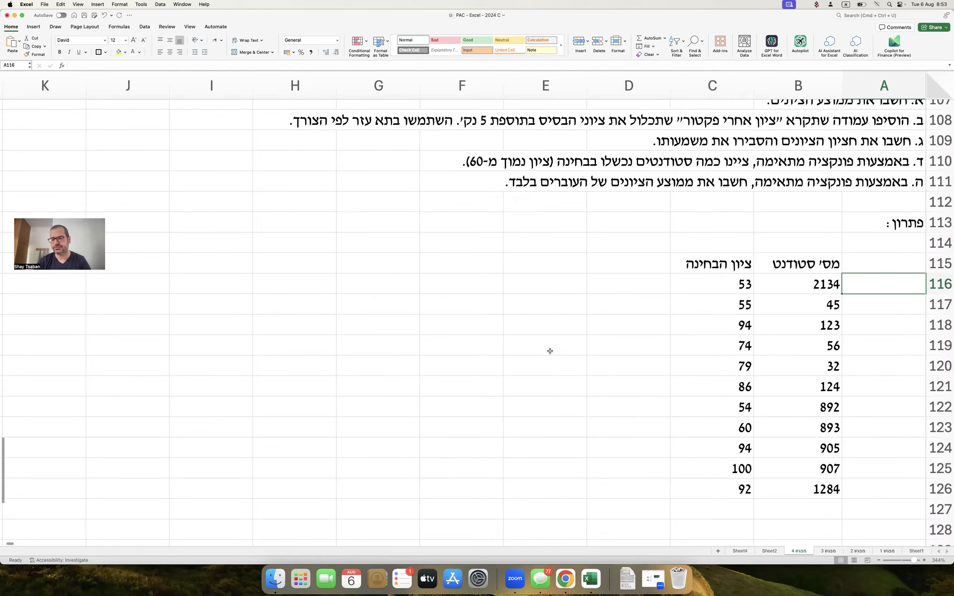
scroll(550, 351, "down", 2)
scroll(550, 351, "down", 1)
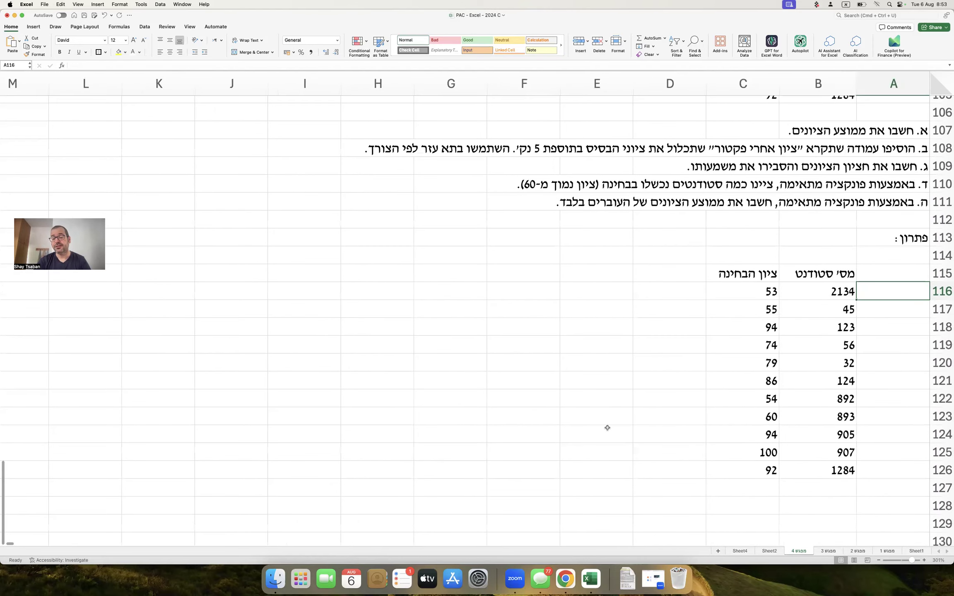
left_click(842, 507)
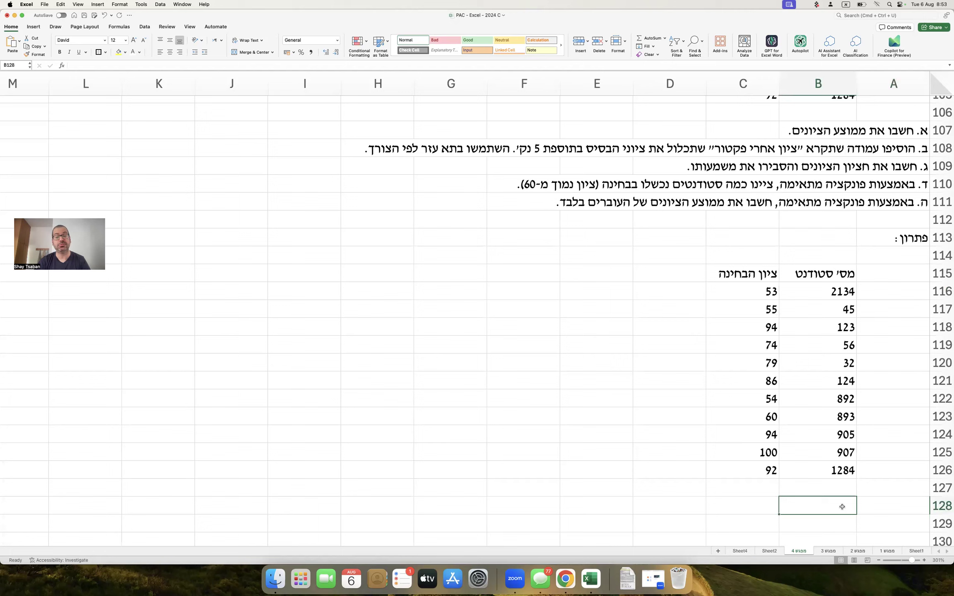
Label B128 'ממוצע ציונים' and enter =AVERAGE(C116:C126) in C128, giving 76.45454545.
type("אממוצע ציונים")
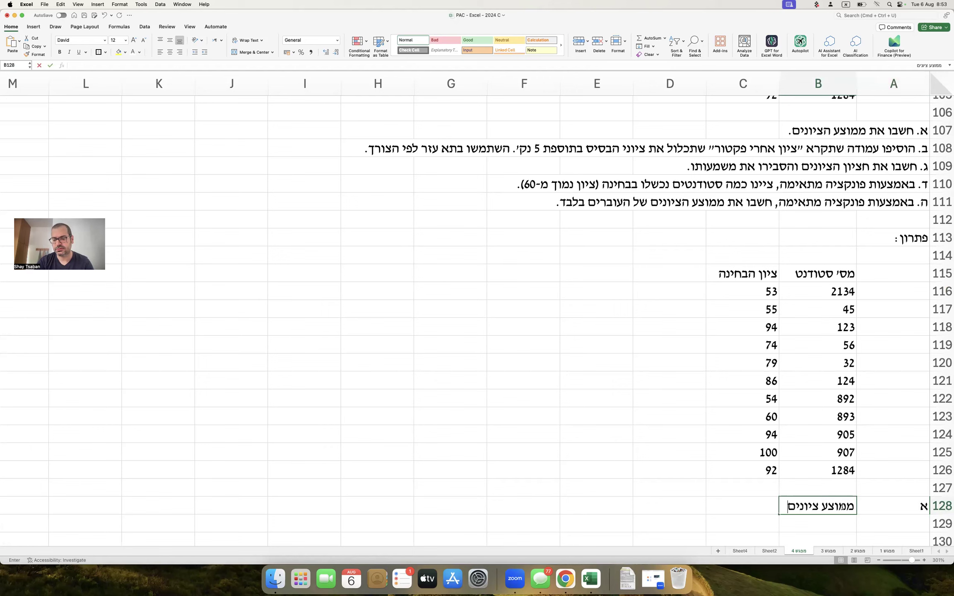
key("Tab")
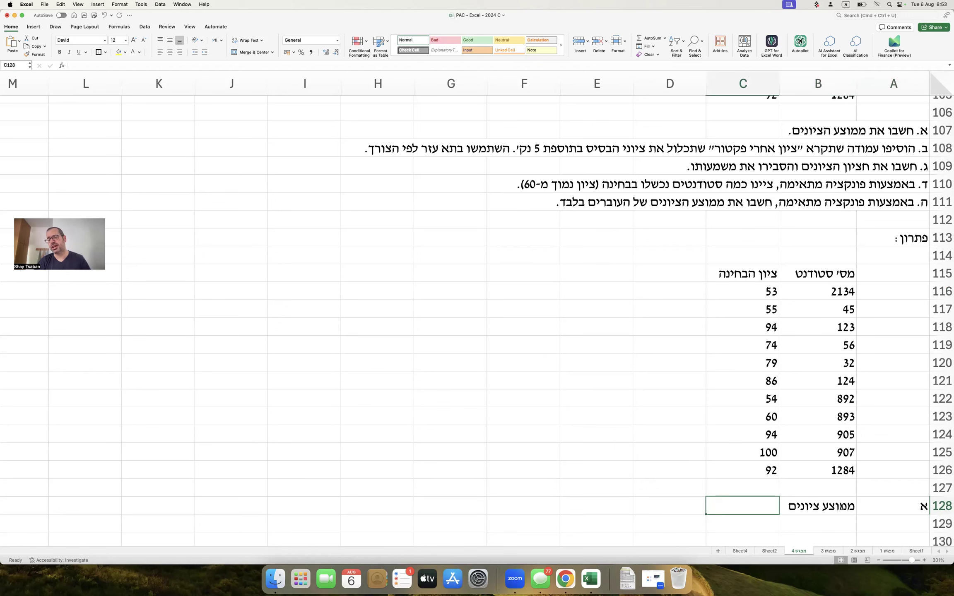
type("=")
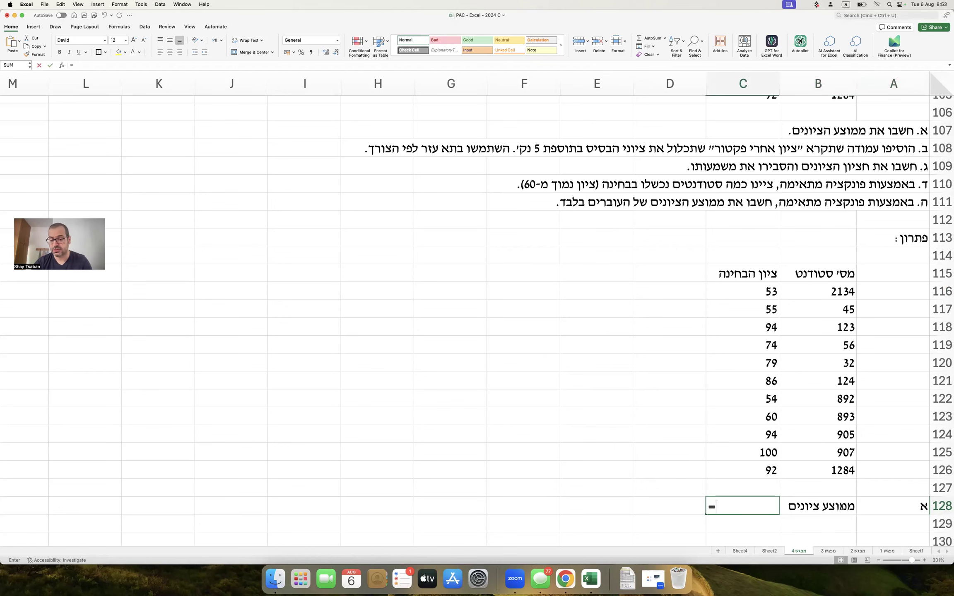
key("ctrl+space")
type("average(")
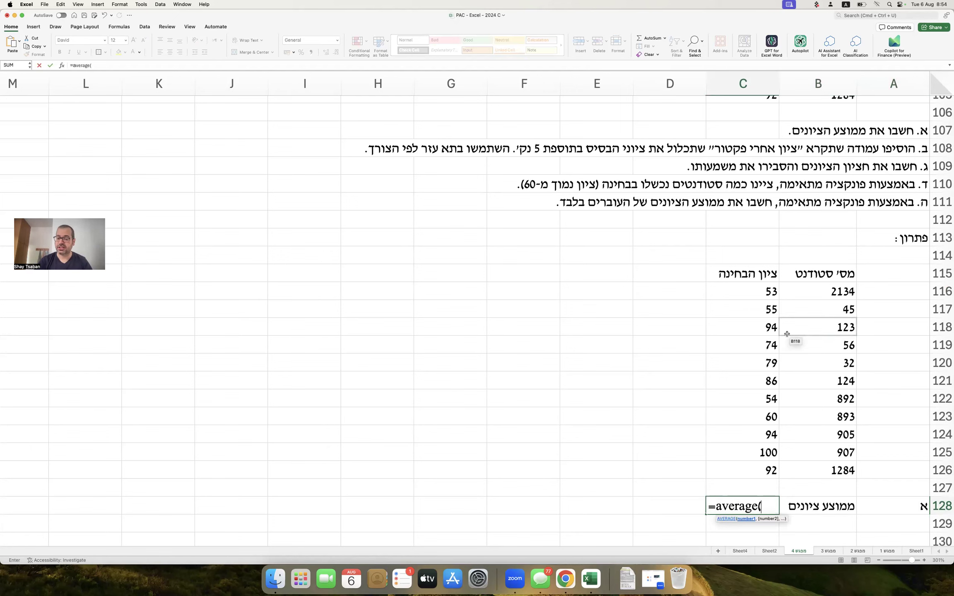
left_click_drag(763, 288, 744, 461)
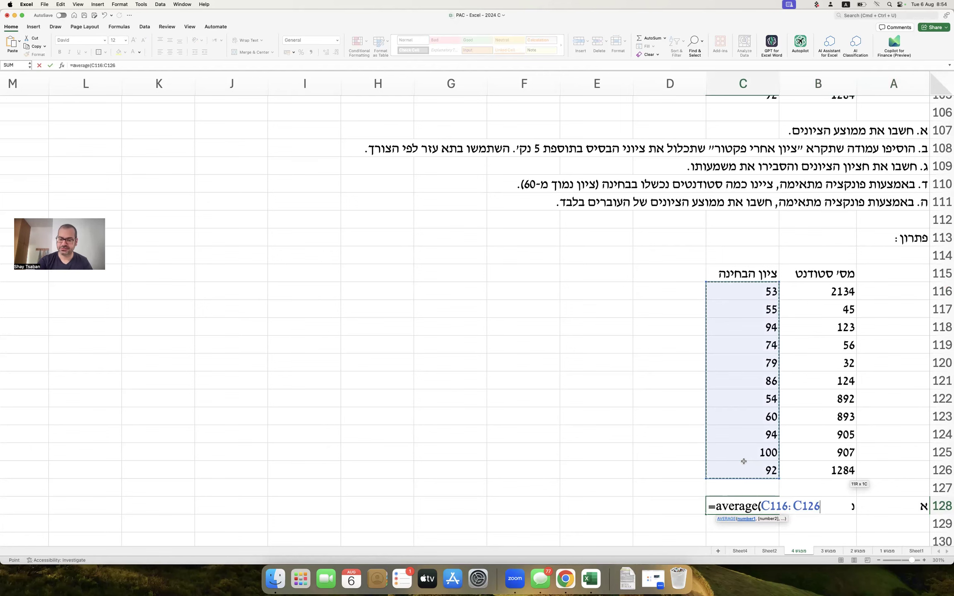
type(")")
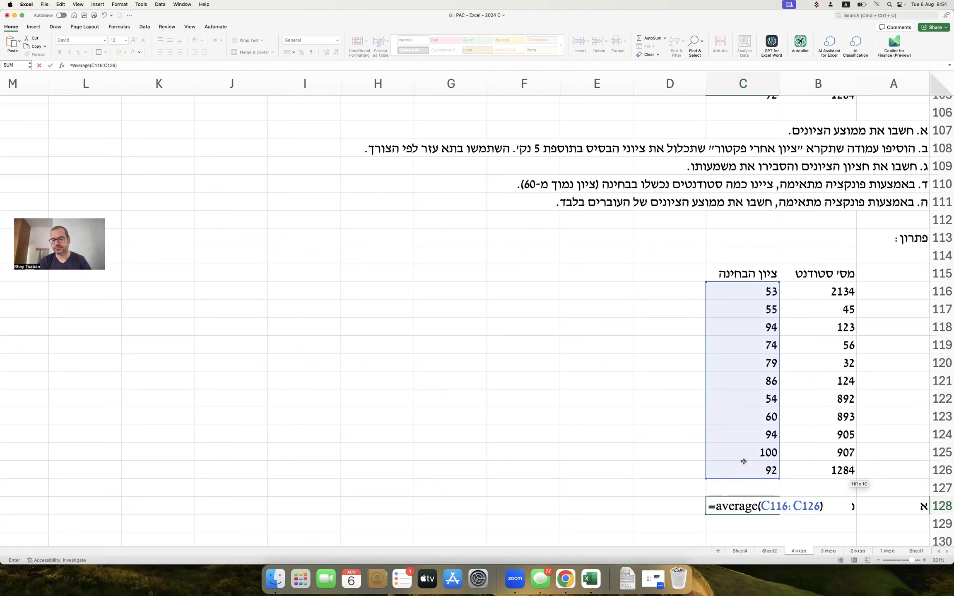
key("Return")
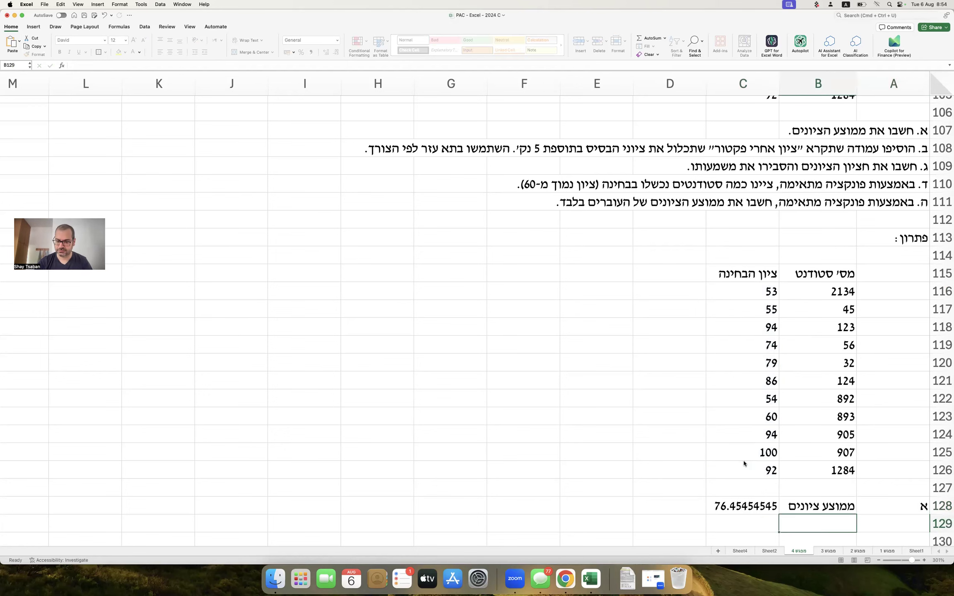
key("Up")
key("Left")
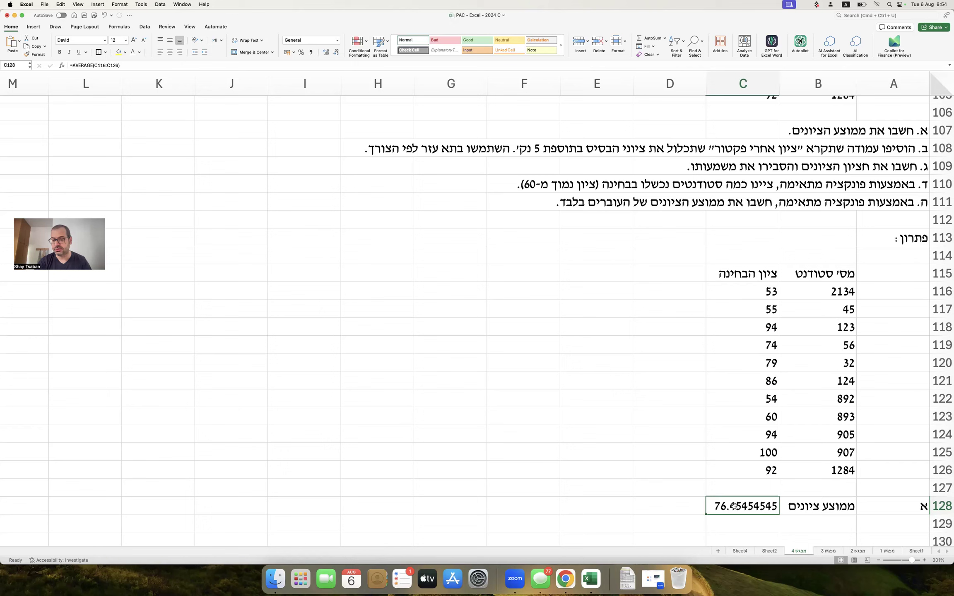
Reduce the displayed decimals of the C128 average so it reads 76.45.
right_click(734, 506)
key("Escape")
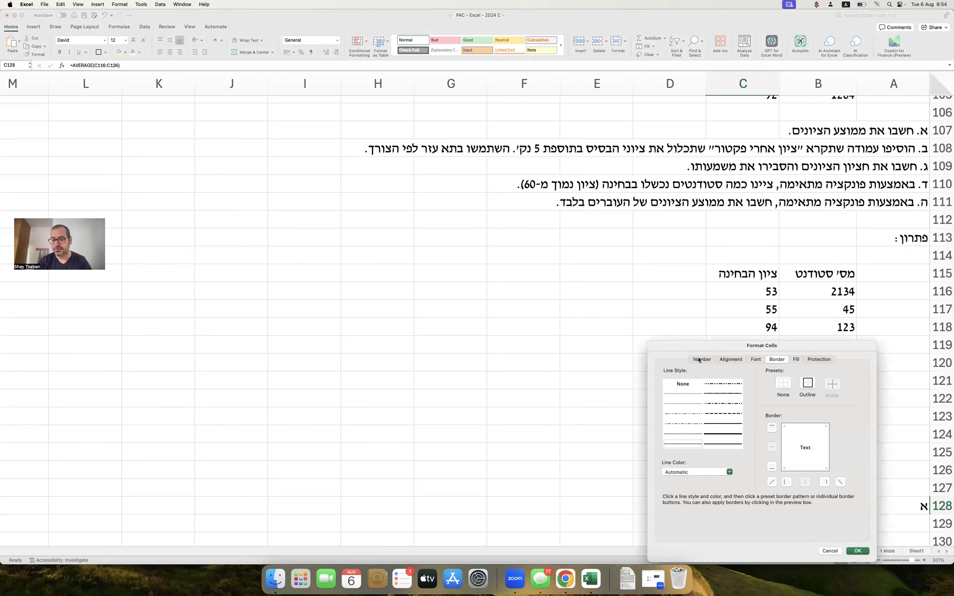
left_click(700, 360)
left_click(682, 386)
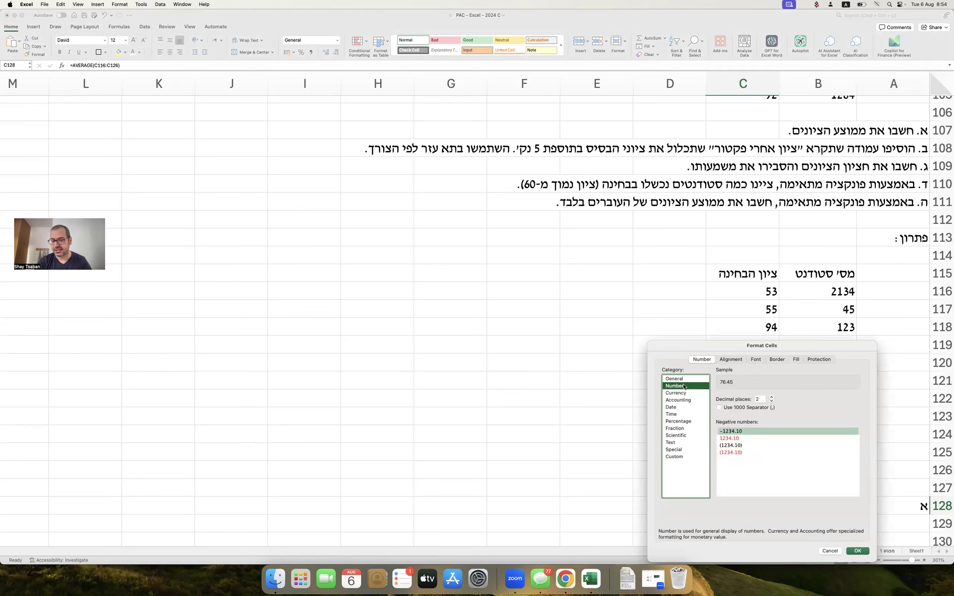
left_click(827, 552)
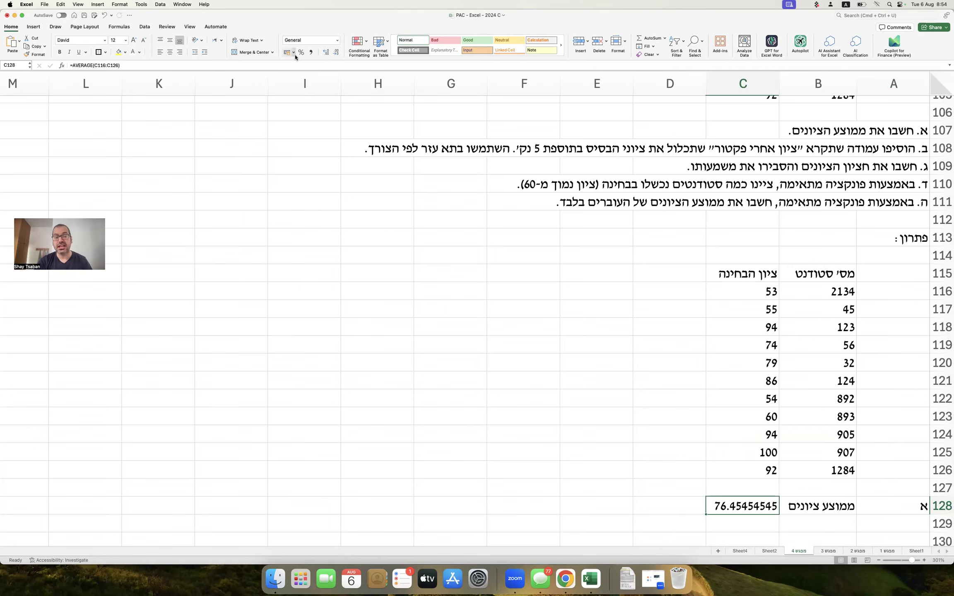
left_click(327, 53)
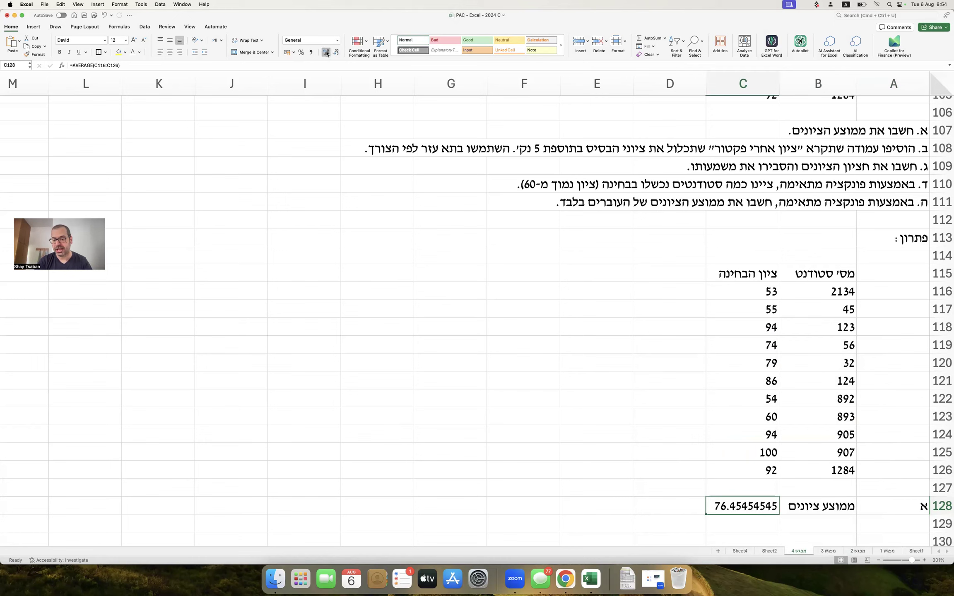
left_click(335, 53)
left_click(335, 53)
left_click(336, 53)
left_click(336, 53)
left_click(336, 53)
left_click(336, 53)
left_click(336, 53)
left_click(549, 286)
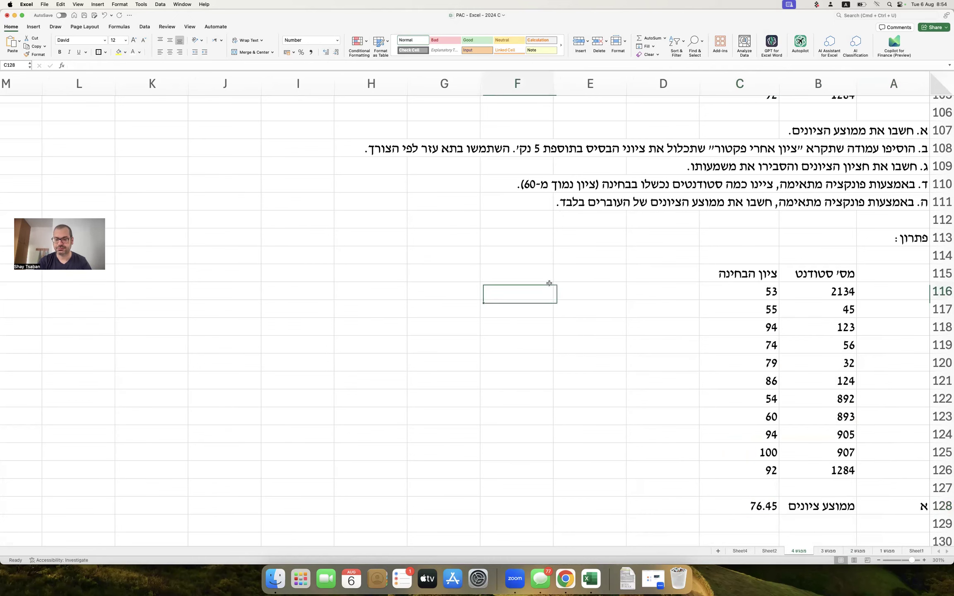
Mark task ב above the table and type the header 'ציון אחרי פקטור' in D115.
scroll(550, 284, "down", 1)
left_click(874, 507)
type("c")
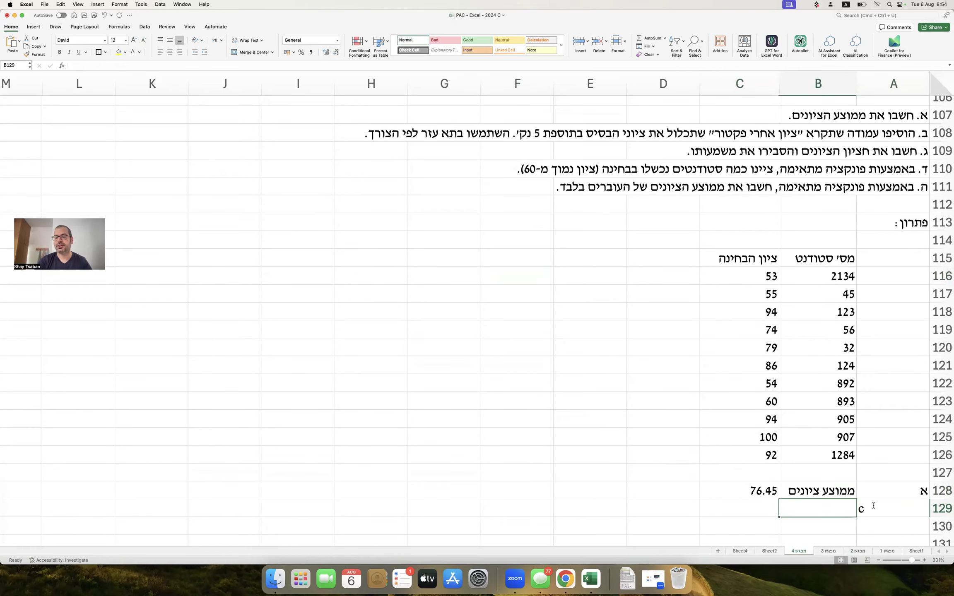
key("ctrl+space")
key("BackSpace")
type("ב")
key("Tab")
left_click(670, 238)
type("ב")
key("Return")
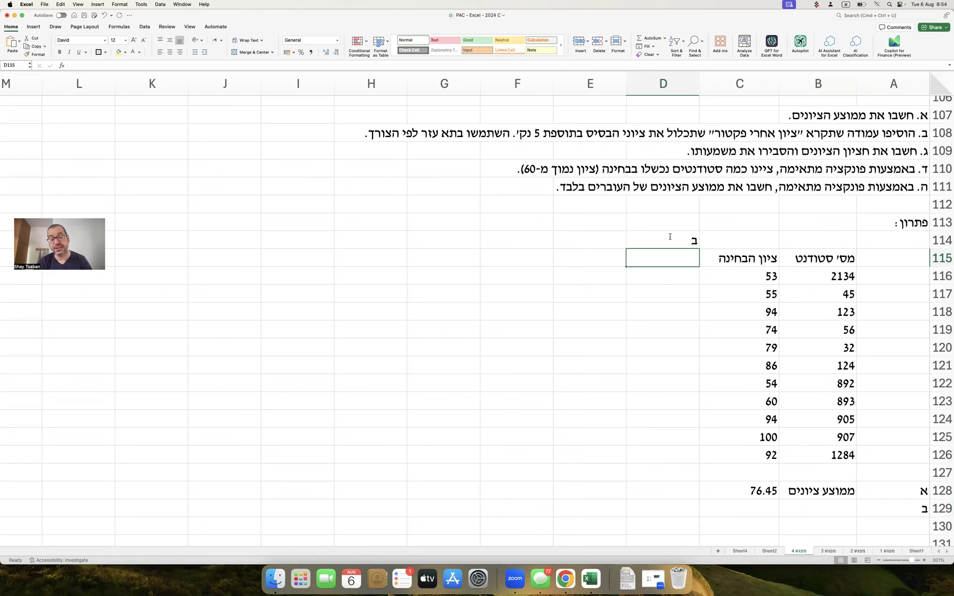
type("ציון אחרי")
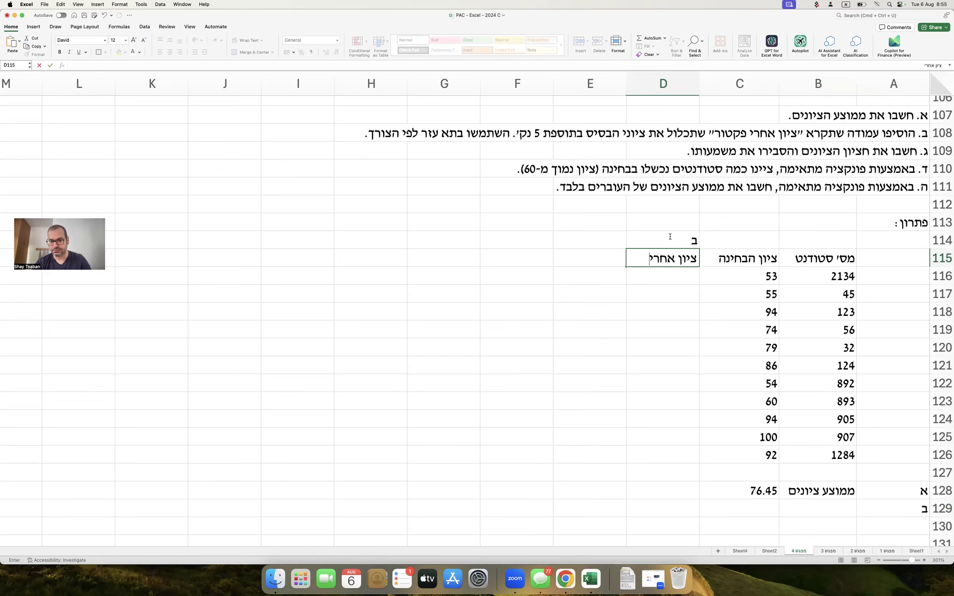
type(" פקטור")
key("Return")
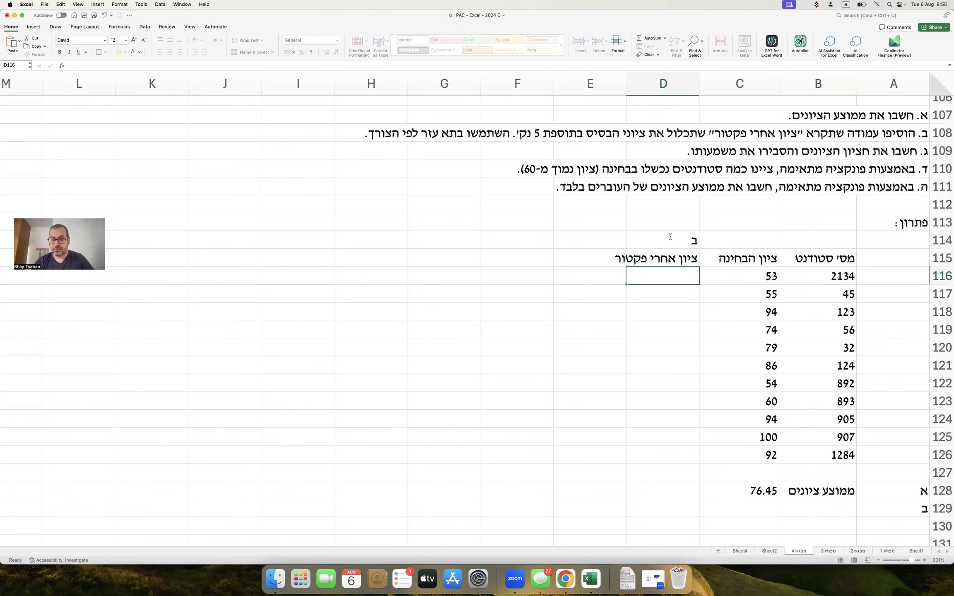
Turn on Wrap text for the D115 header so it spans two lines.
left_click(649, 256)
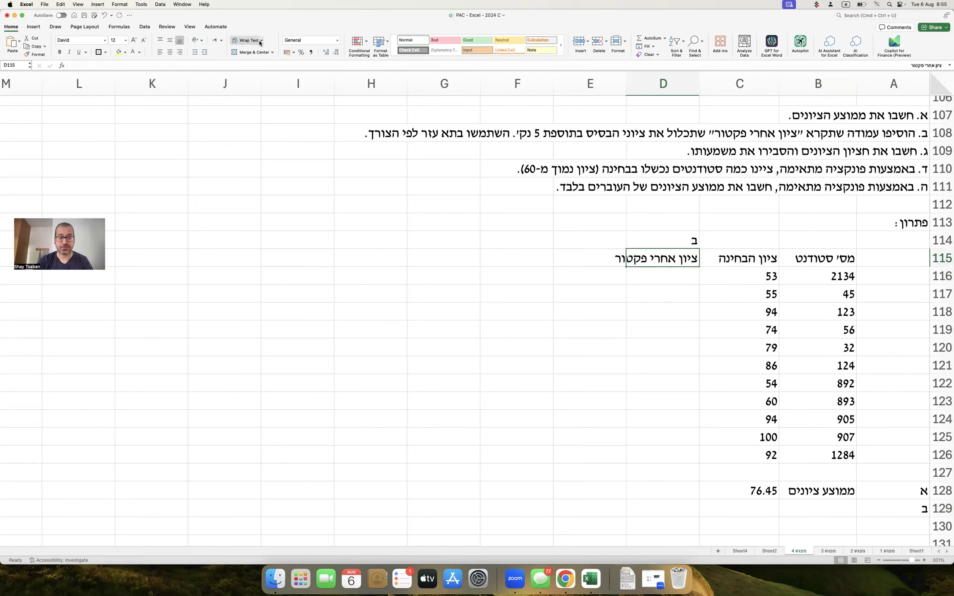
right_click(662, 260)
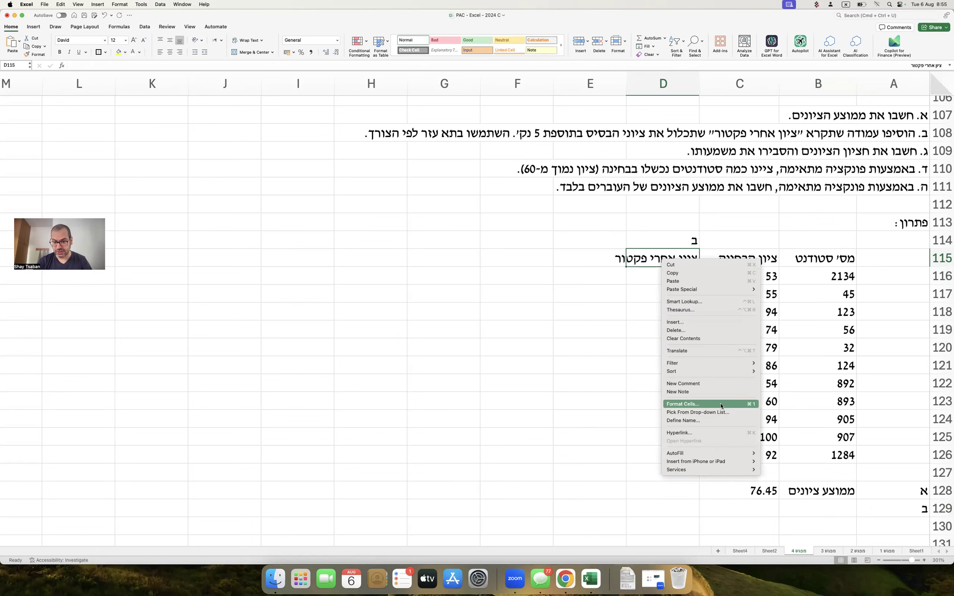
left_click(721, 404)
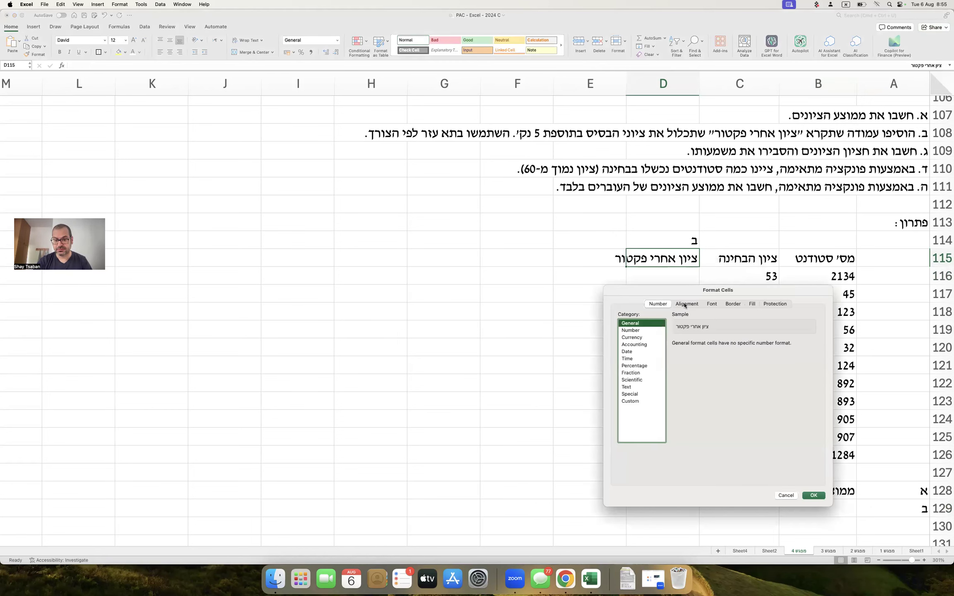
left_click(687, 304)
left_click(649, 434)
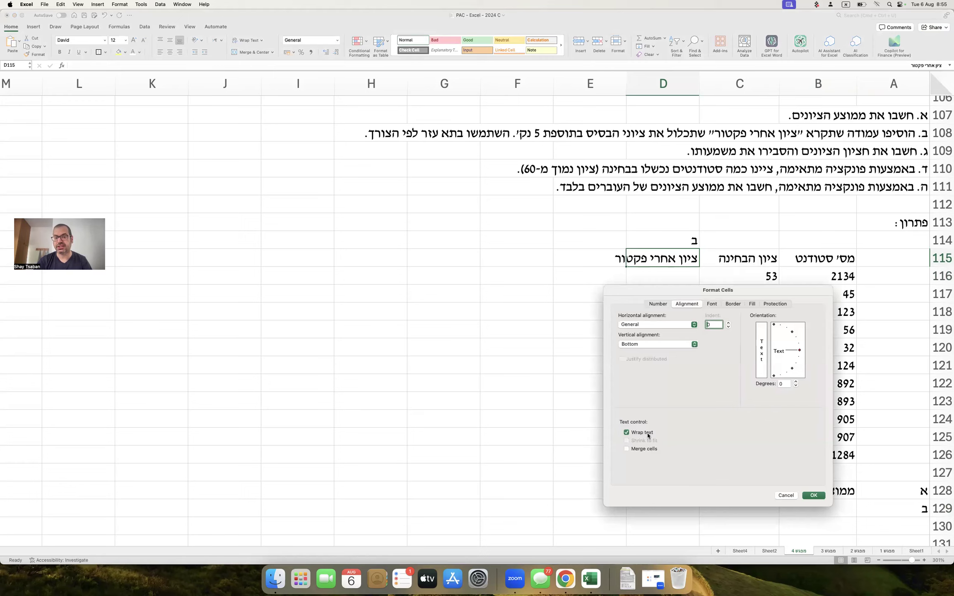
key("Return")
left_click(647, 415)
scroll(648, 415, "down", 1)
scroll(648, 415, "down", 2)
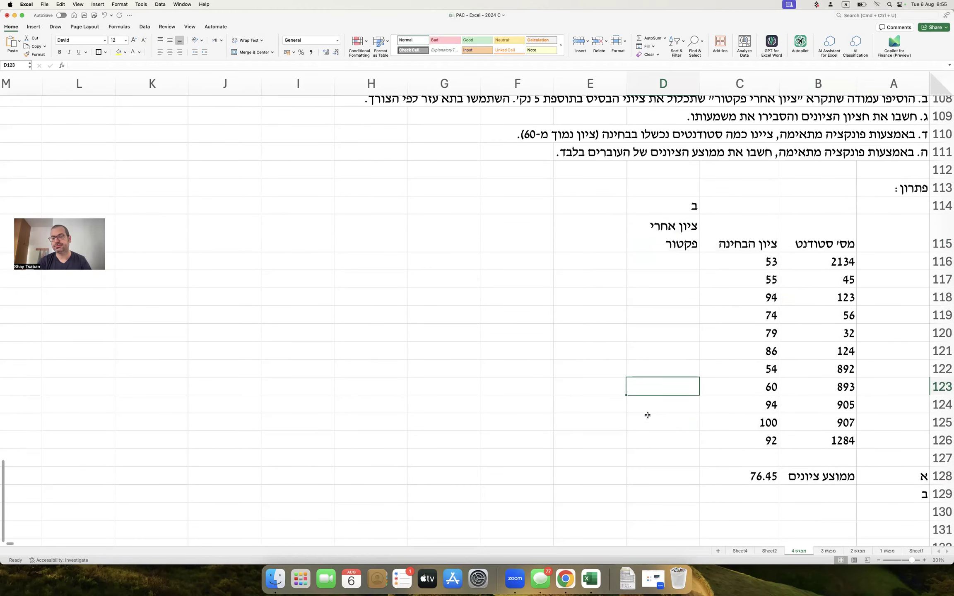
left_click(657, 258)
scroll(623, 259, "up", 2)
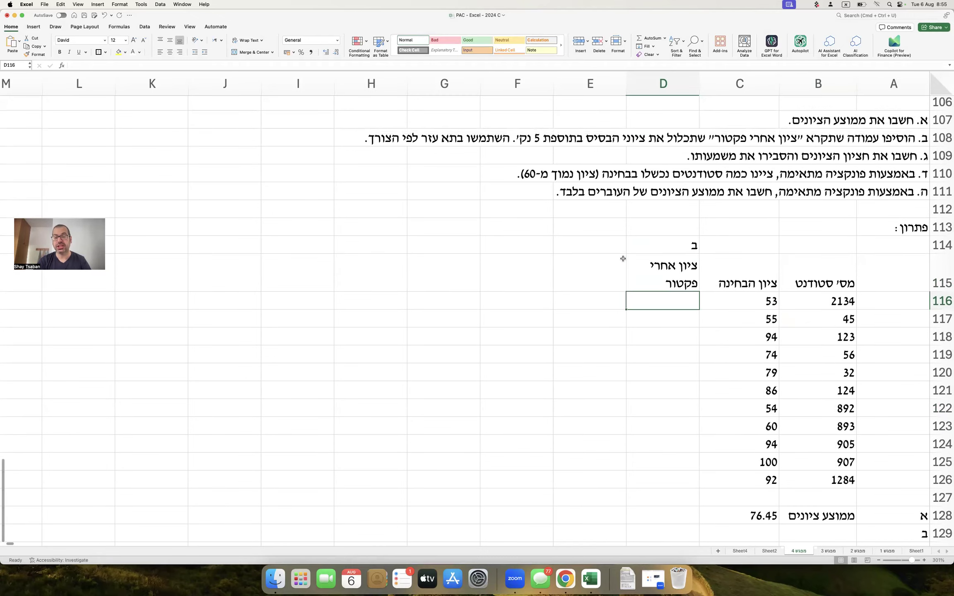
Check C116's exam grade, start =C116+5 in D116, then cancel the unfinished formula.
left_click(741, 302)
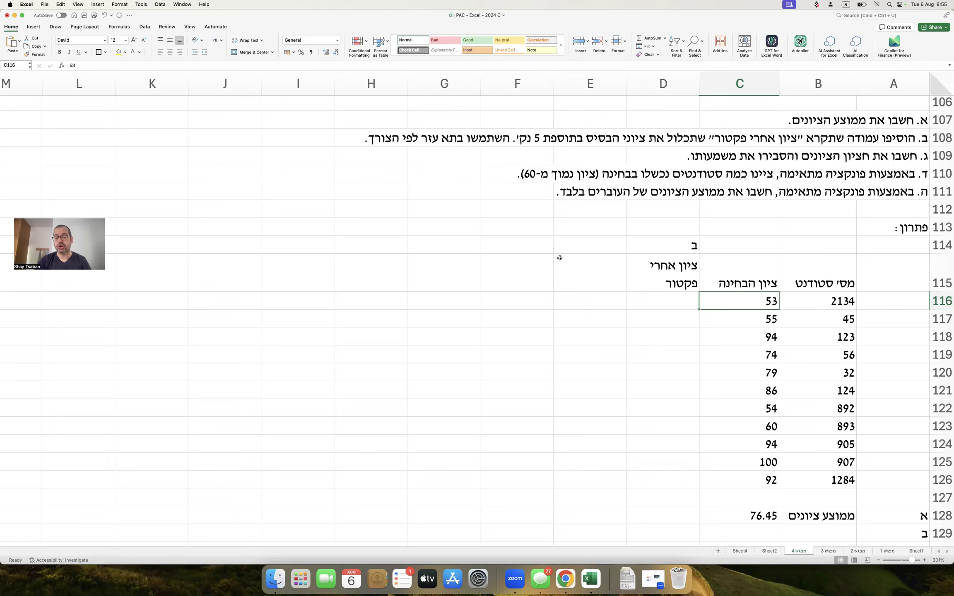
left_click(649, 297)
type("=")
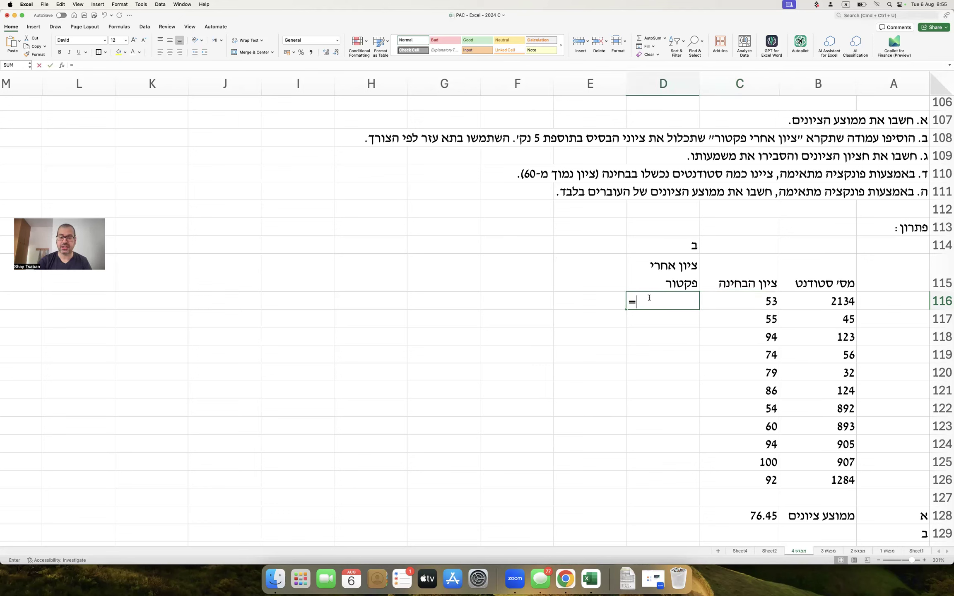
left_click(767, 302)
type("+5")
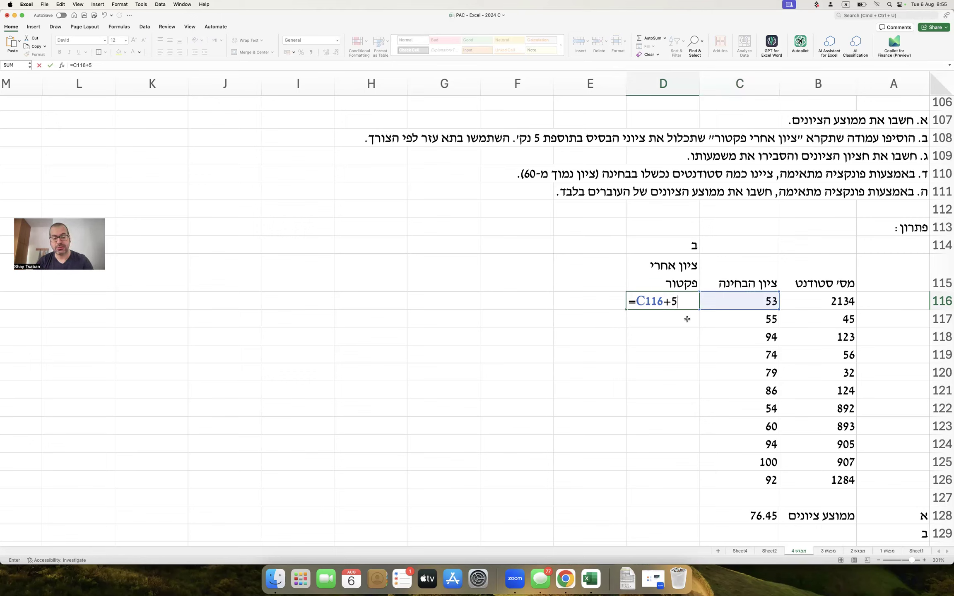
key("Escape")
Add the label 'פקטור:' in H115 and the factor value 5 in H116.
left_click(398, 281)
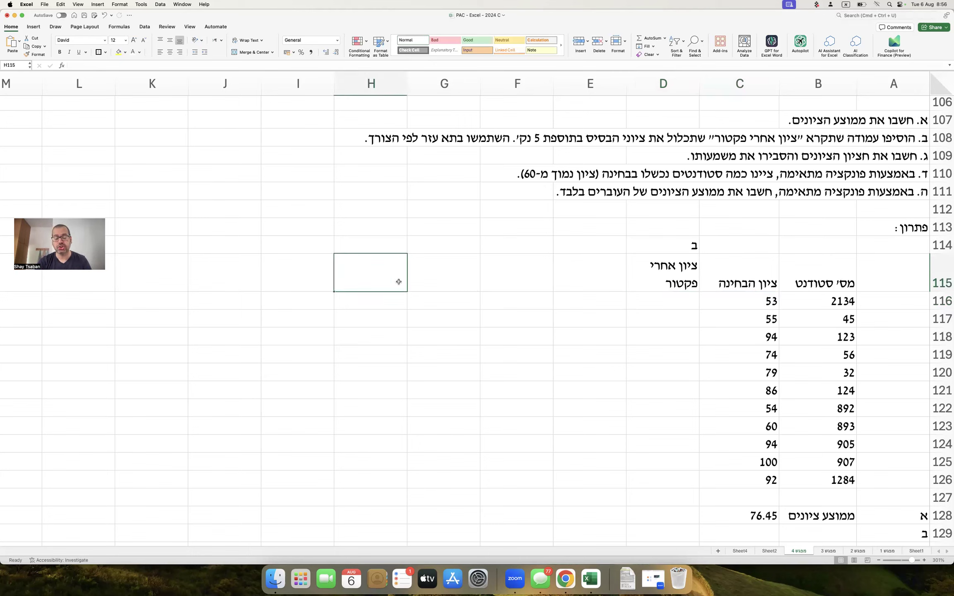
type("פקטור:")
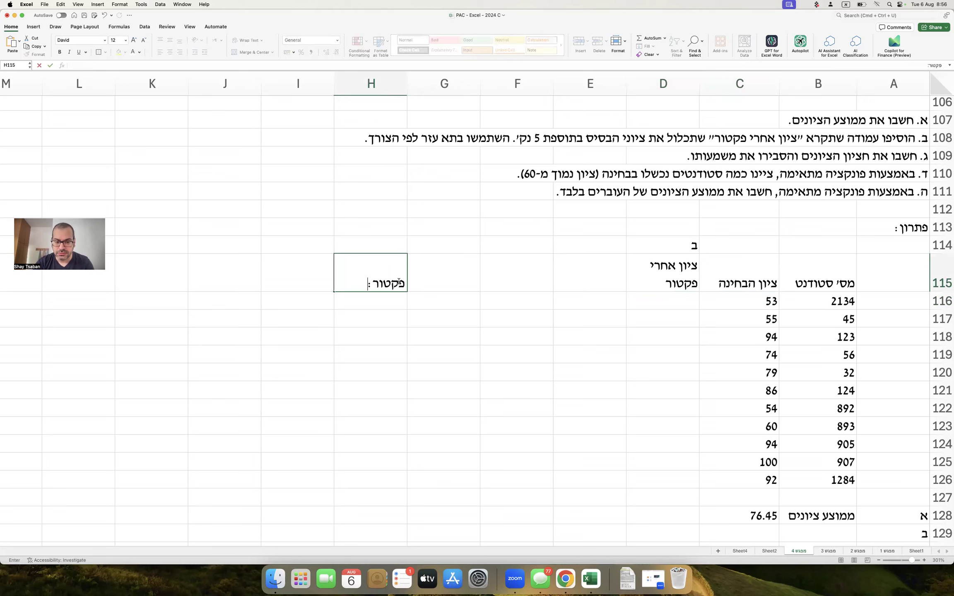
key("Return")
type("5")
key("Return")
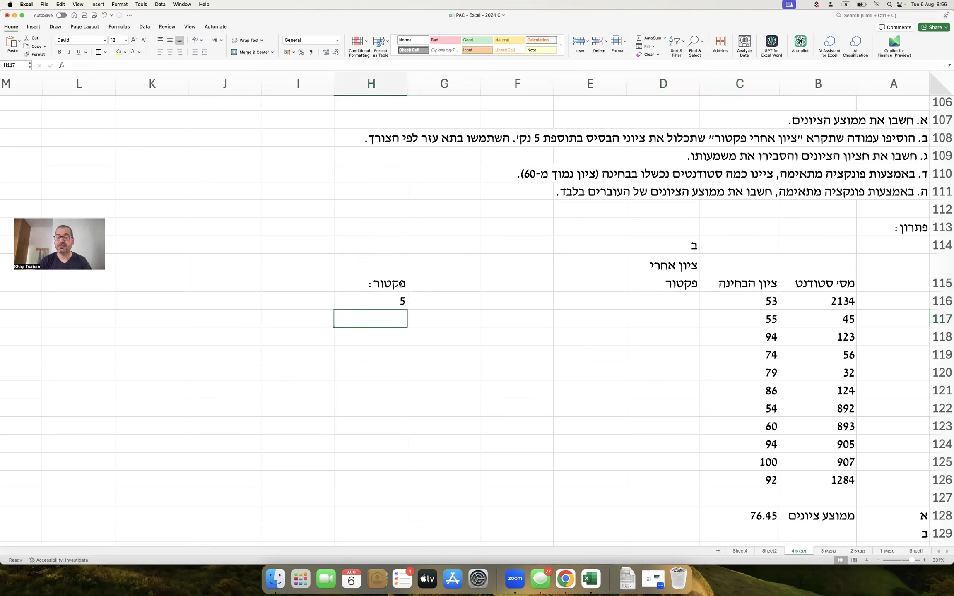
Try building =C116+H116 in D116, cancelling both attempts.
left_click(653, 300)
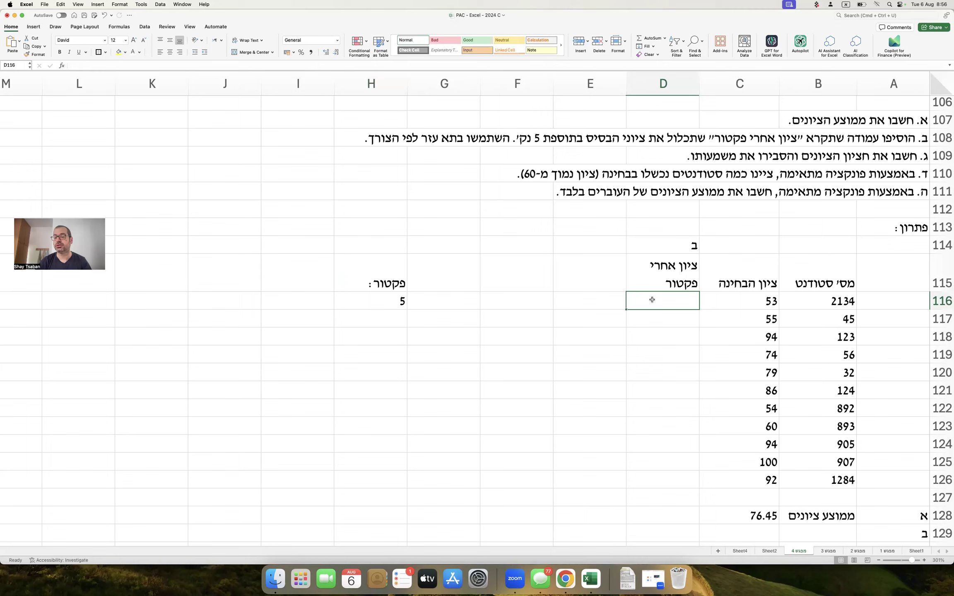
type("=")
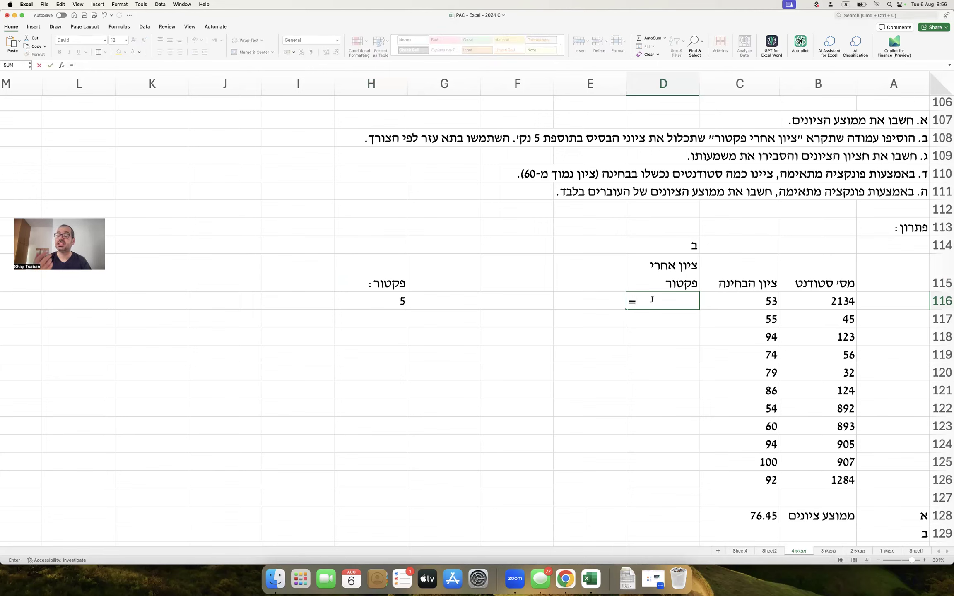
left_click(726, 304)
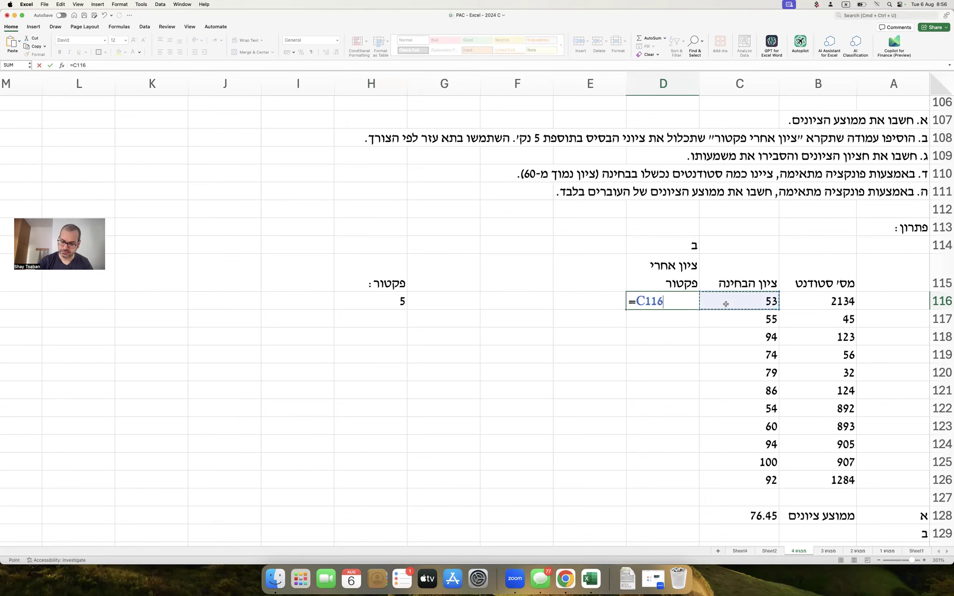
type("+")
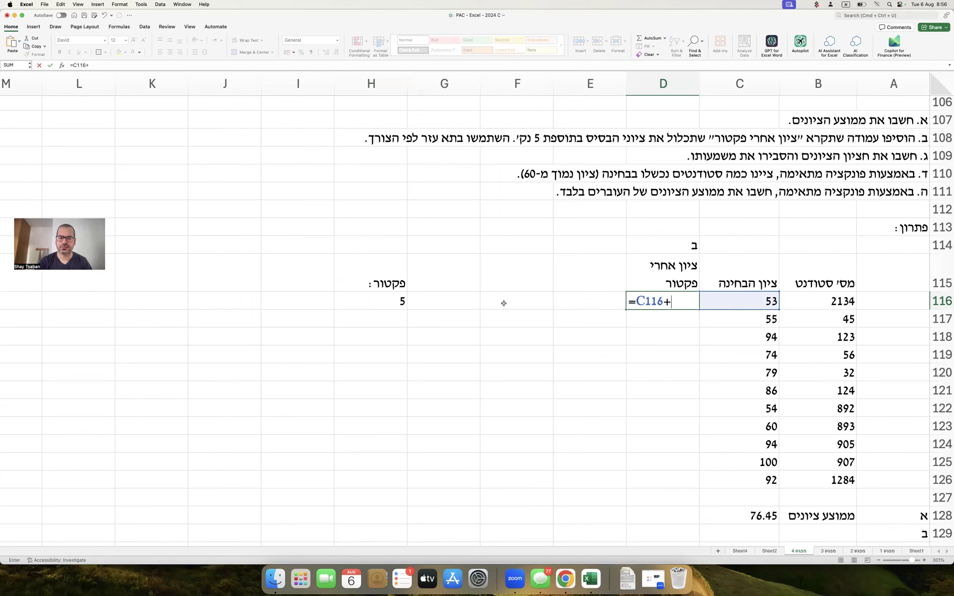
left_click(396, 296)
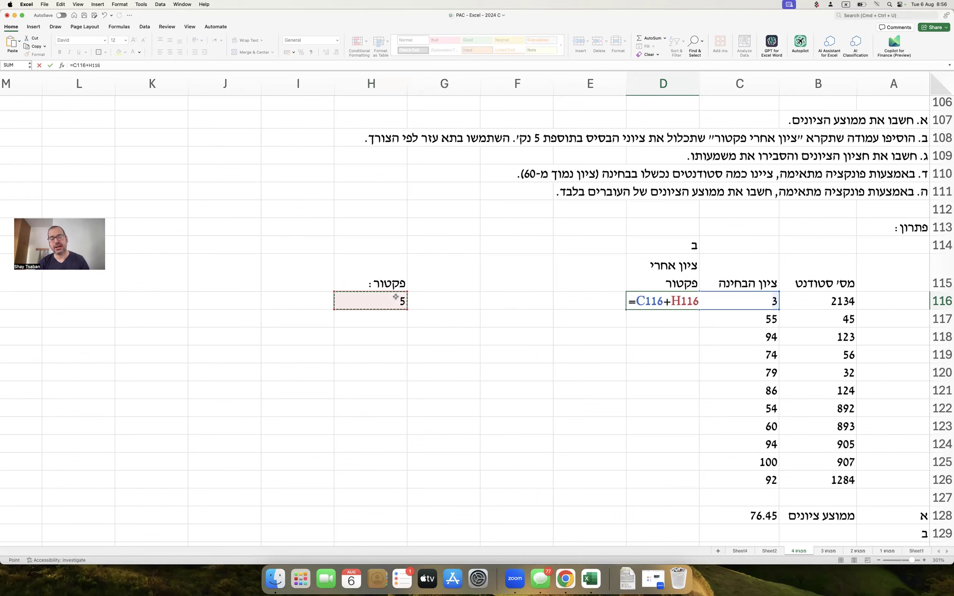
key("Escape")
type("=")
key("Right")
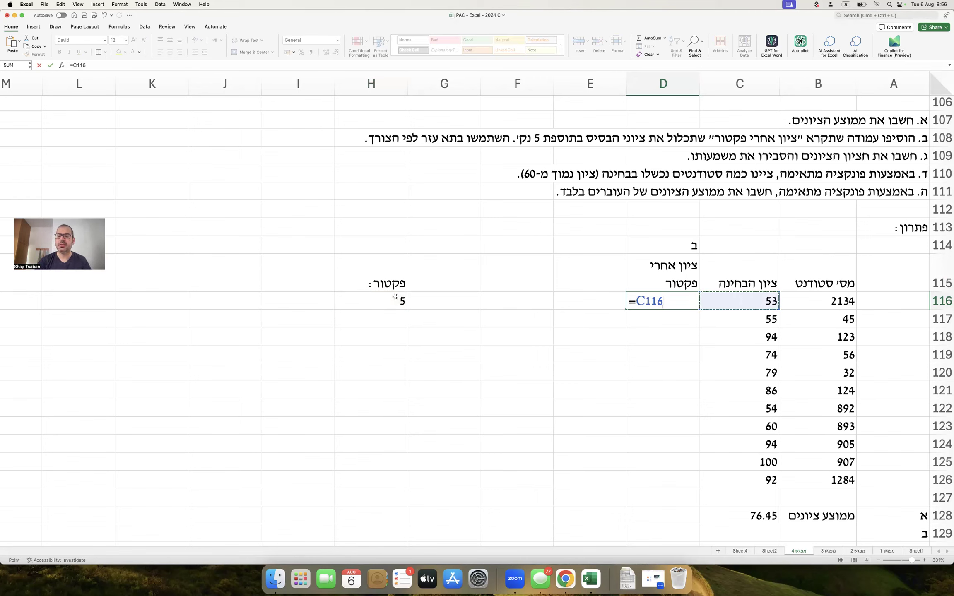
type("+")
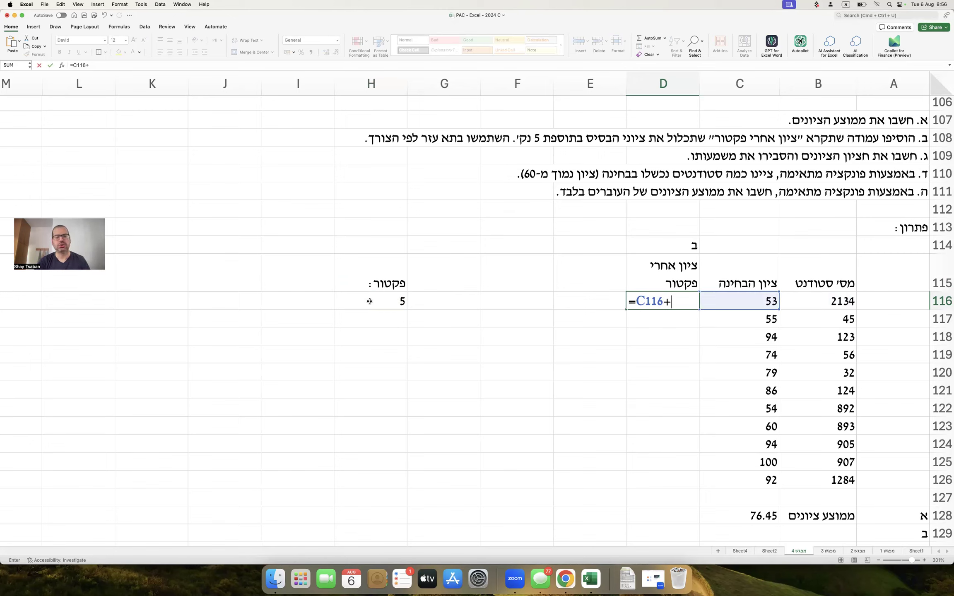
left_click(369, 301)
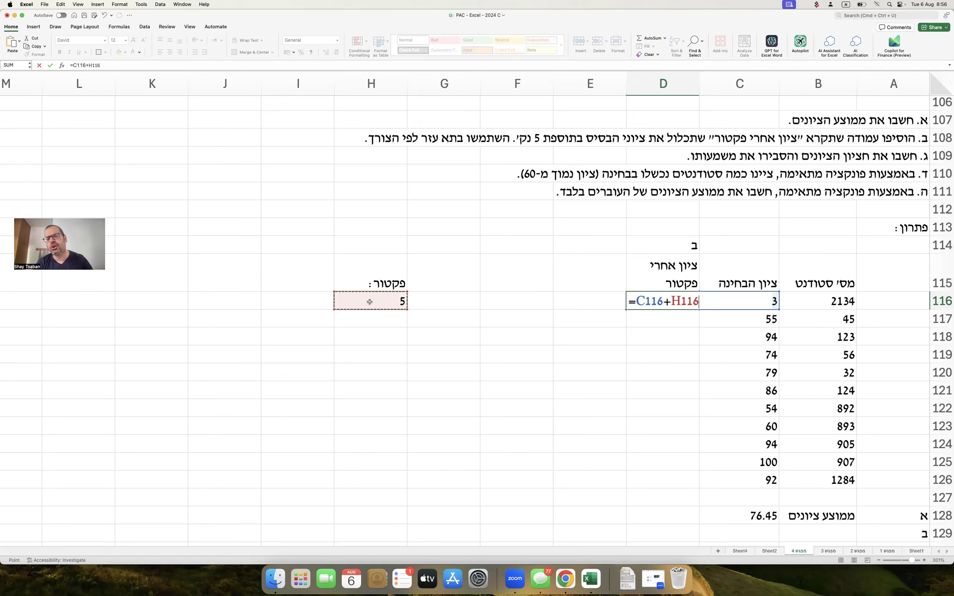
key("Escape")
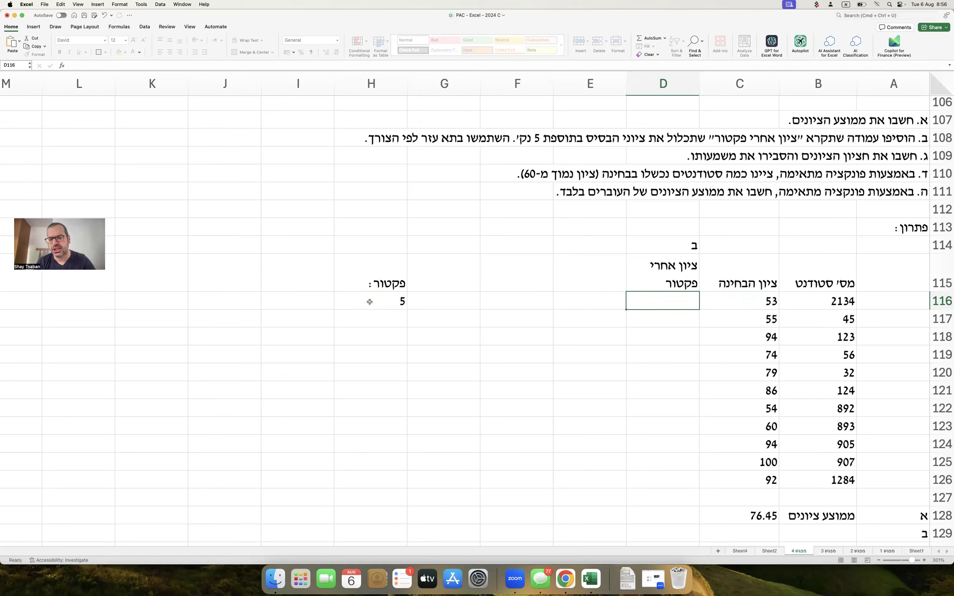
Review the AVERAGE formula in C128 and leave it unchanged.
left_click(733, 511)
double_click(733, 511)
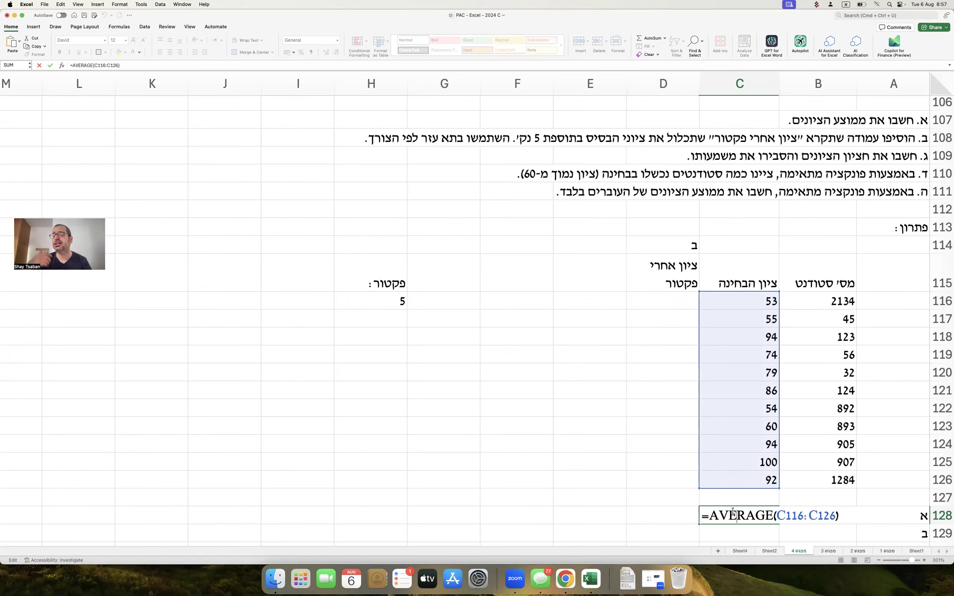
key("Return")
left_click(677, 352)
Enter =C116+H$116 in D116, locking the factor's row, so it shows 58.
left_click(679, 297)
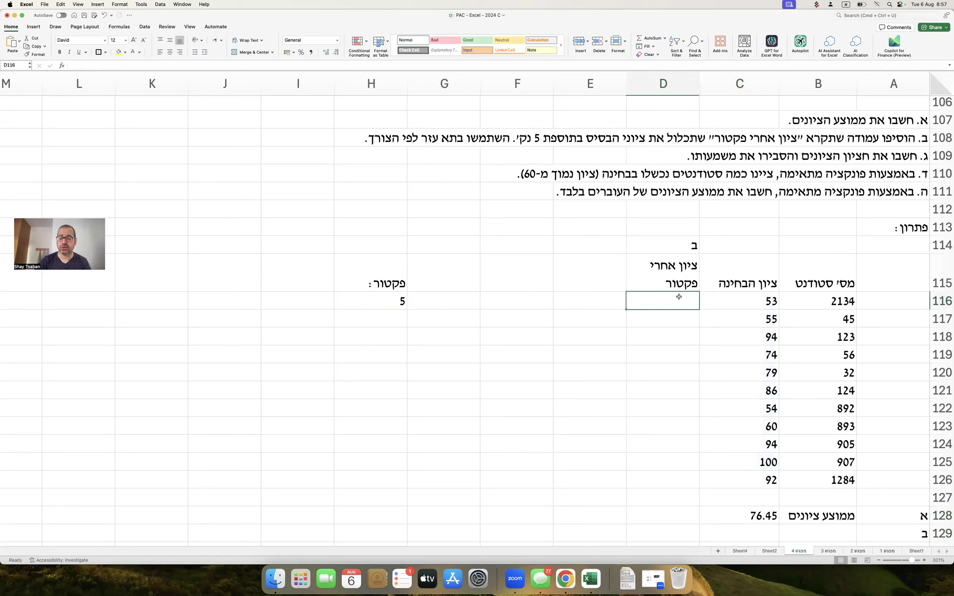
type("=")
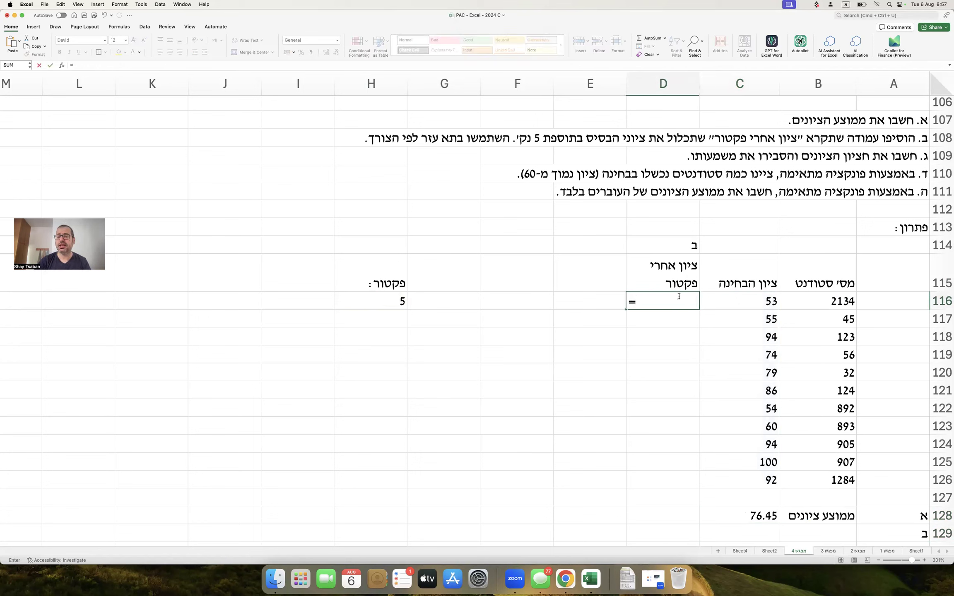
key("Right")
type("+")
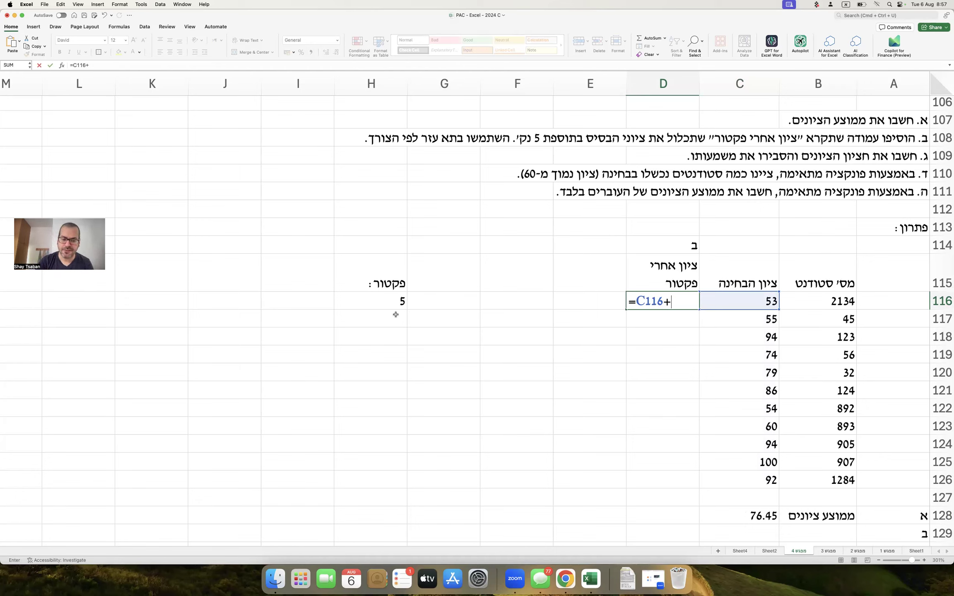
left_click(395, 299)
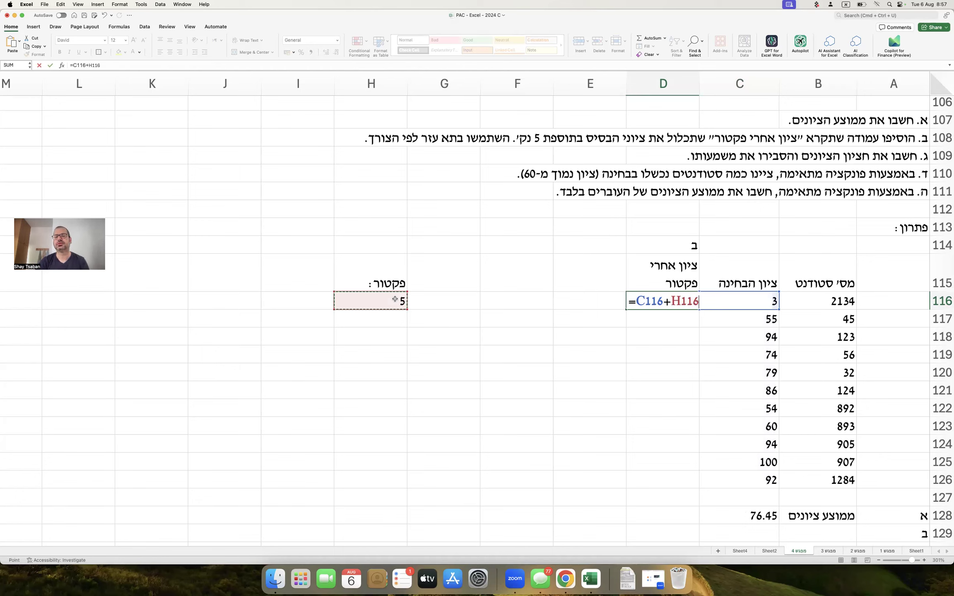
left_click(679, 301)
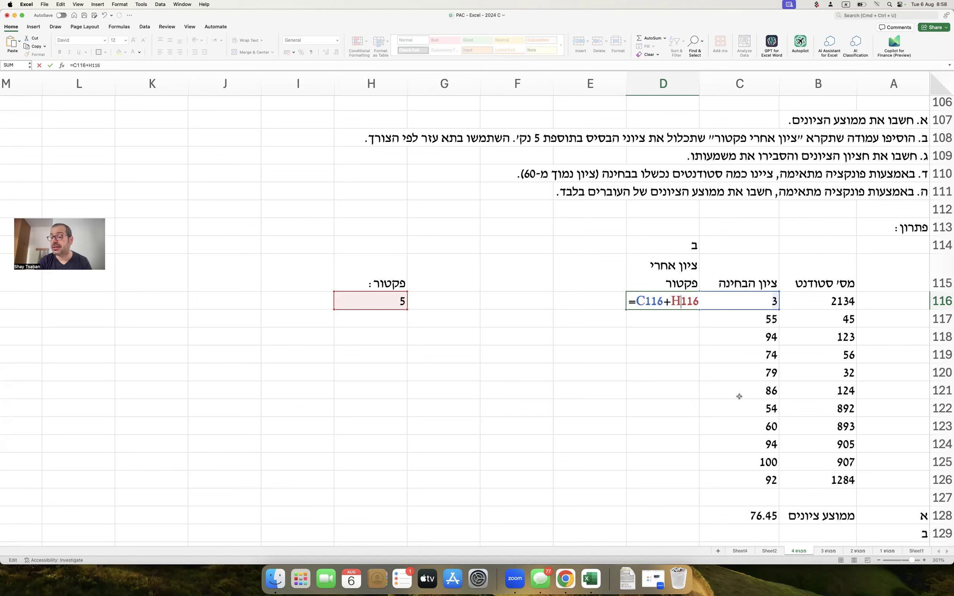
left_click_drag(637, 301, 661, 302)
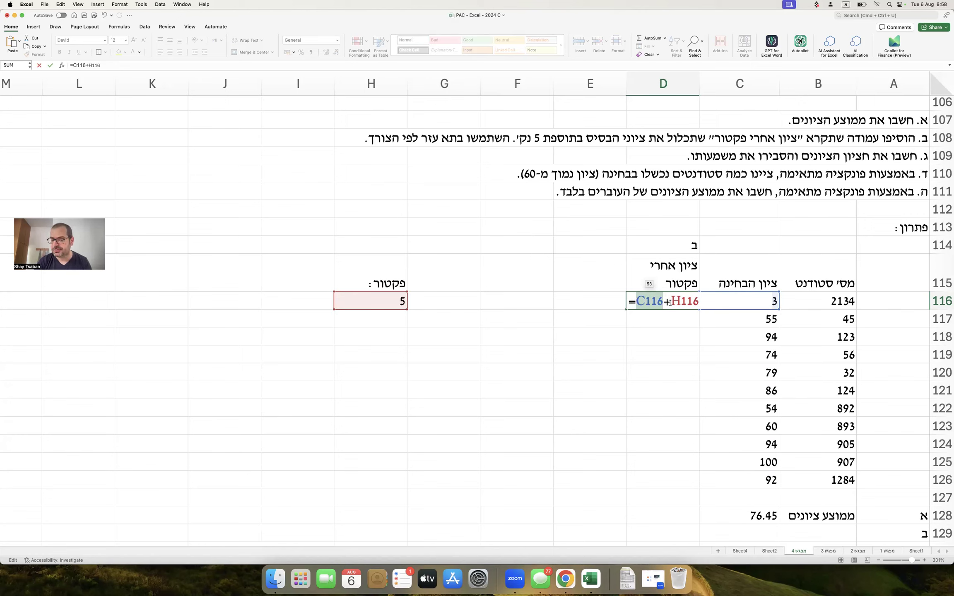
left_click_drag(670, 302, 699, 302)
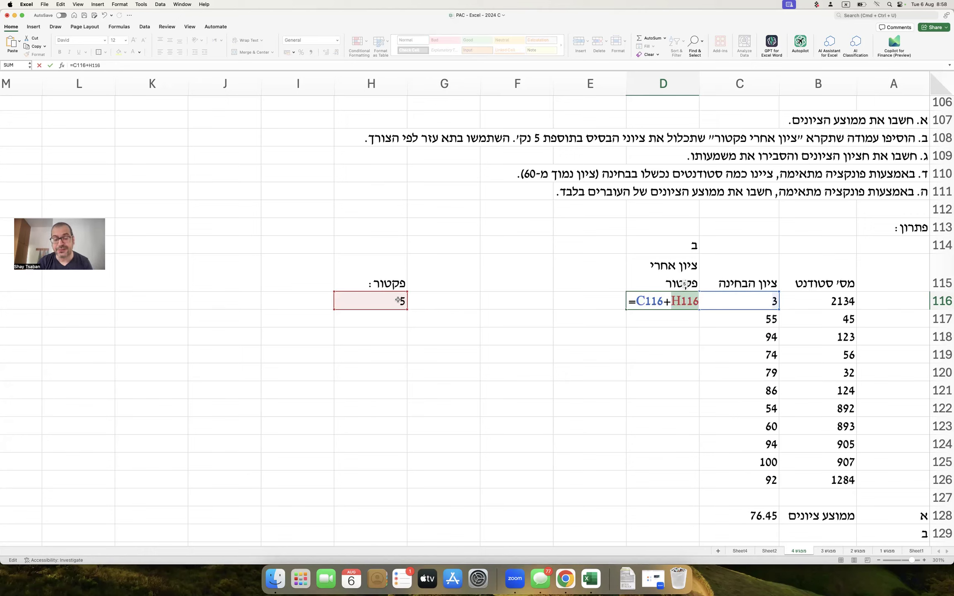
left_click(684, 301)
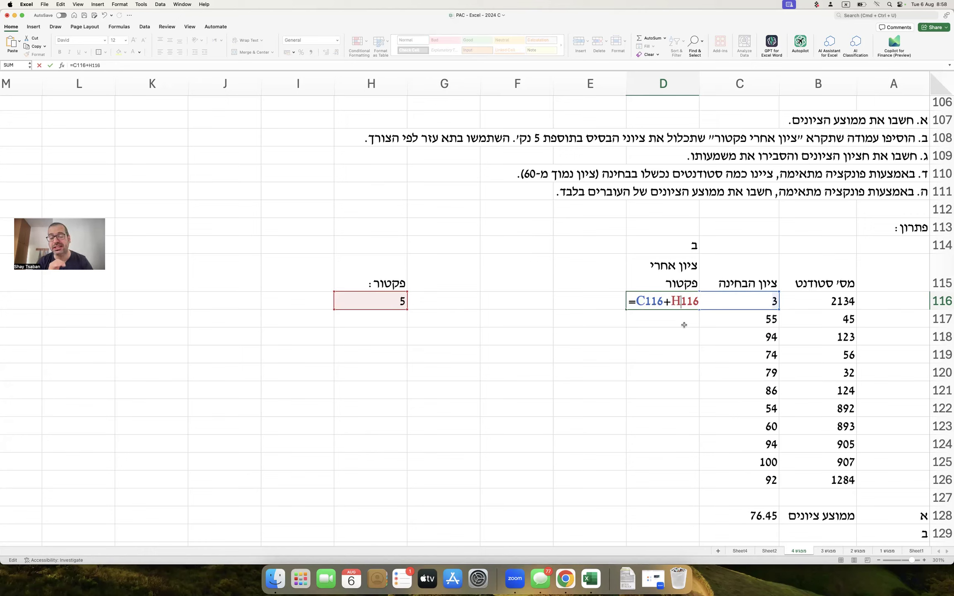
type("$")
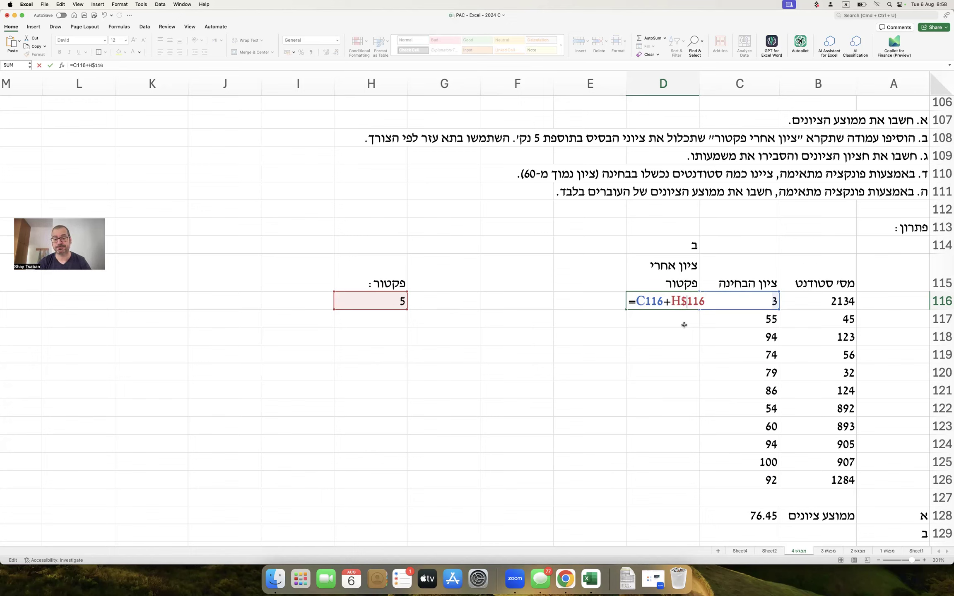
key("Return")
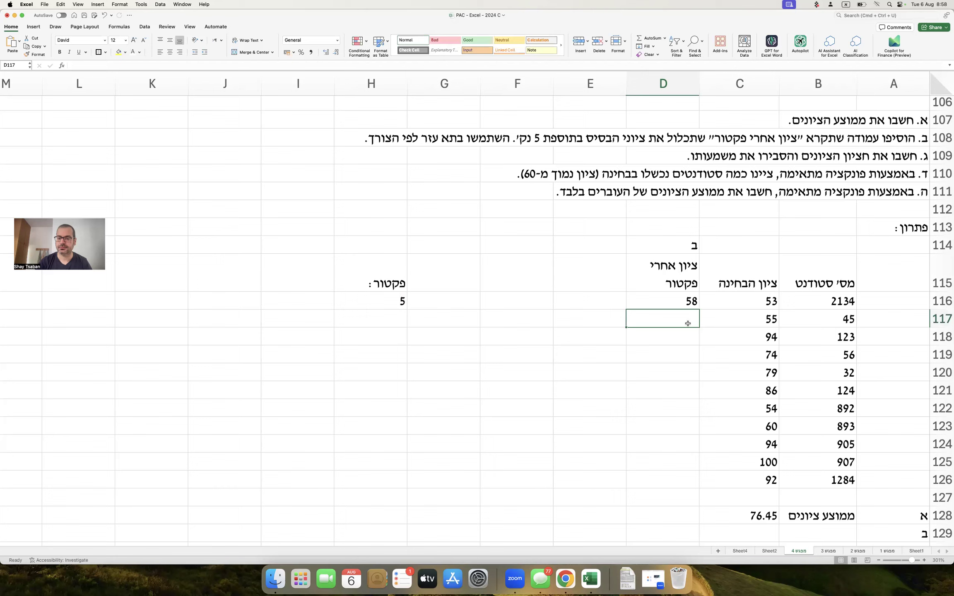
Fill D116's formula down to D126 and overwrite D125's 105 with 100.
left_click(681, 303)
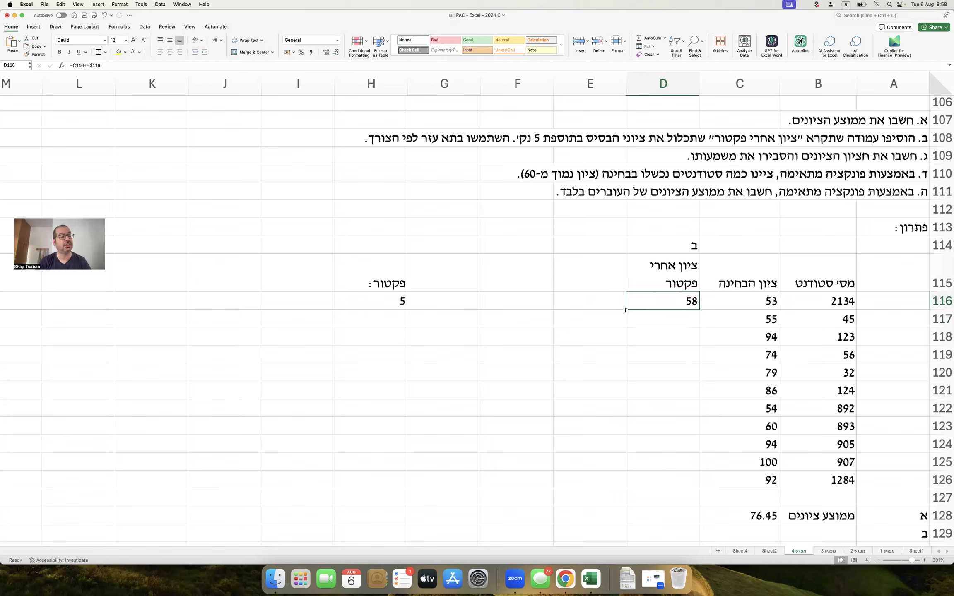
left_click_drag(625, 310, 654, 485)
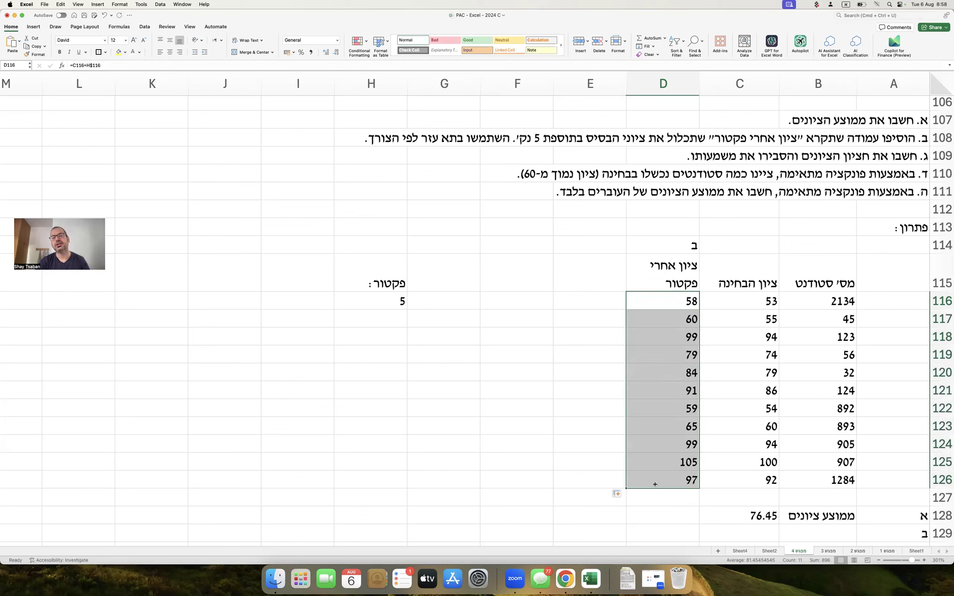
left_click(683, 463)
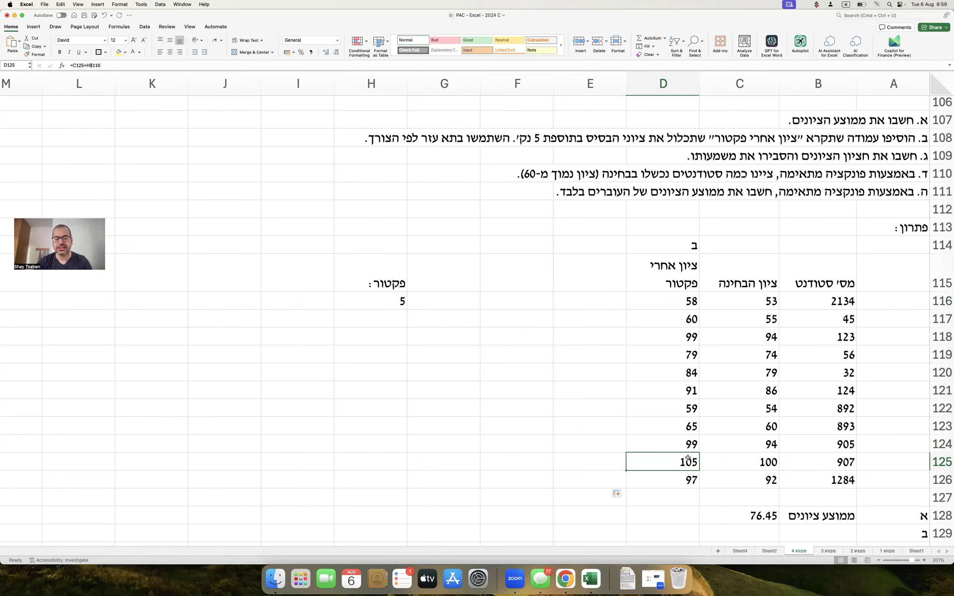
type("100")
key("Return")
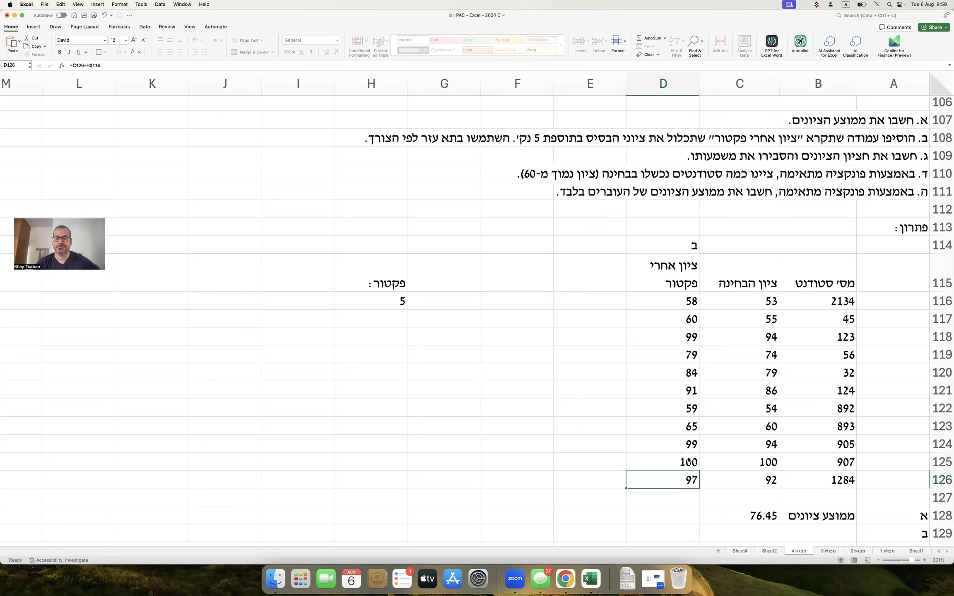
Colour the capped 100 in D125 red with Font Color.
left_click(688, 457)
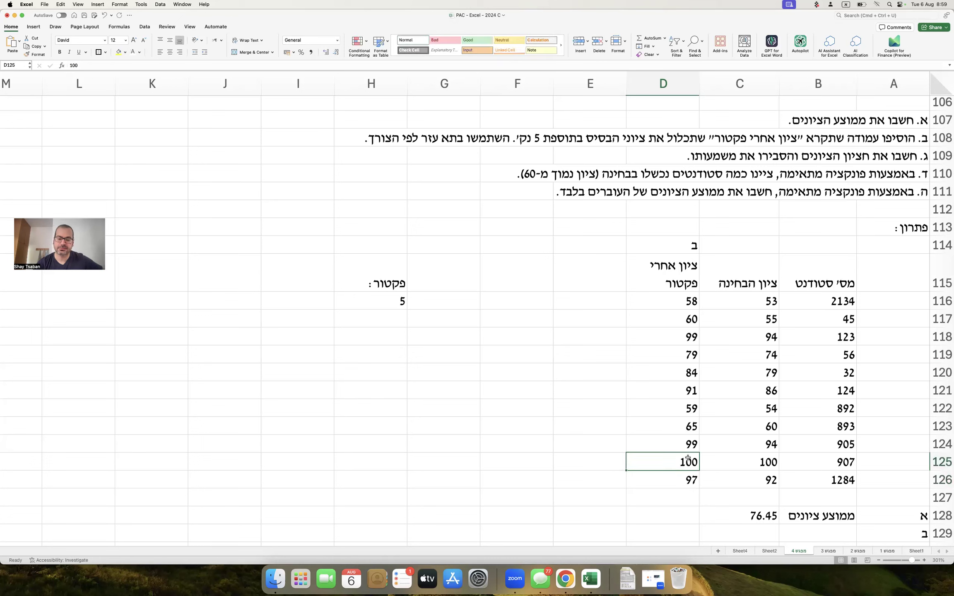
left_click(140, 52)
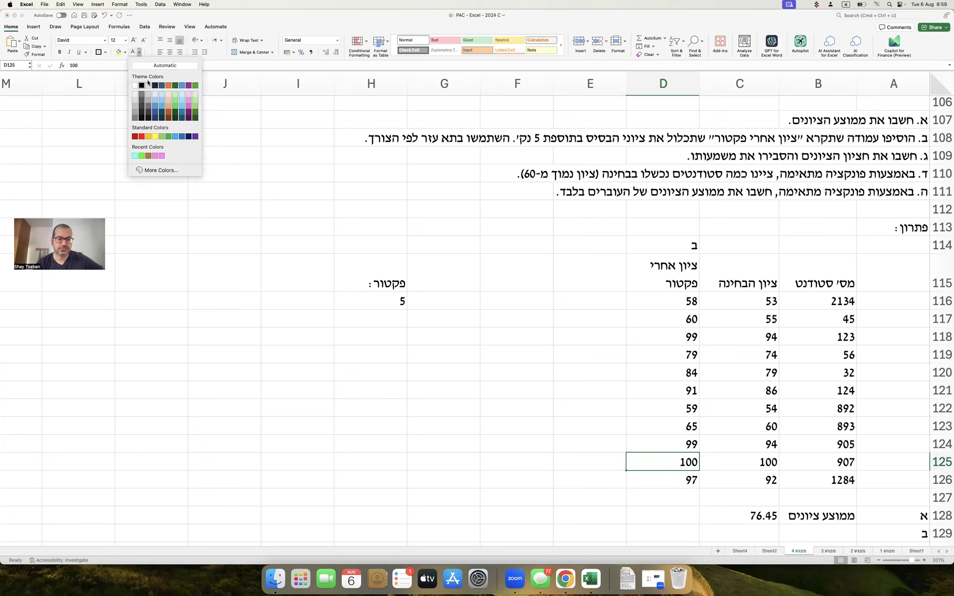
left_click(141, 137)
left_click(451, 208)
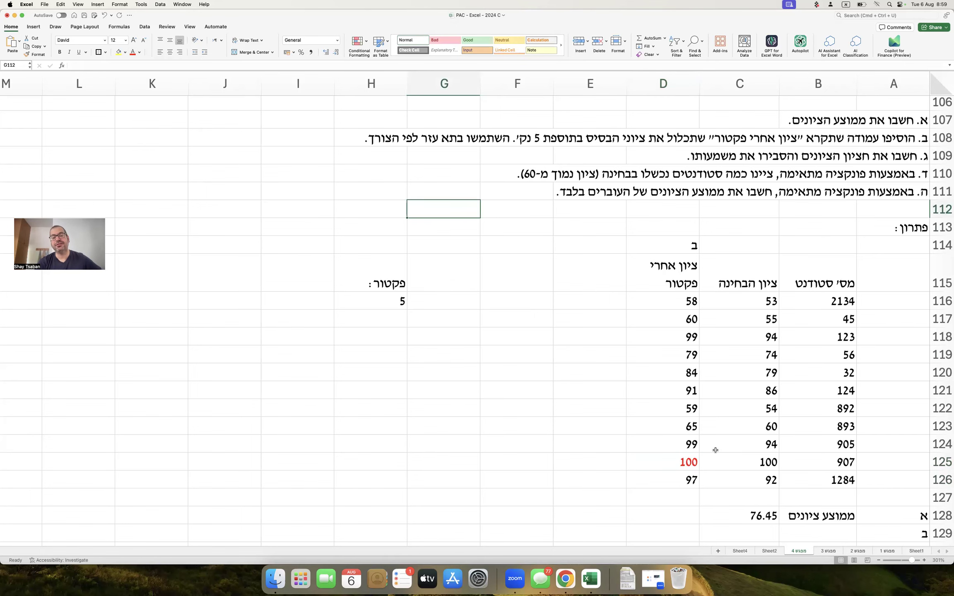
scroll(715, 450, "down", 1)
left_click(676, 493)
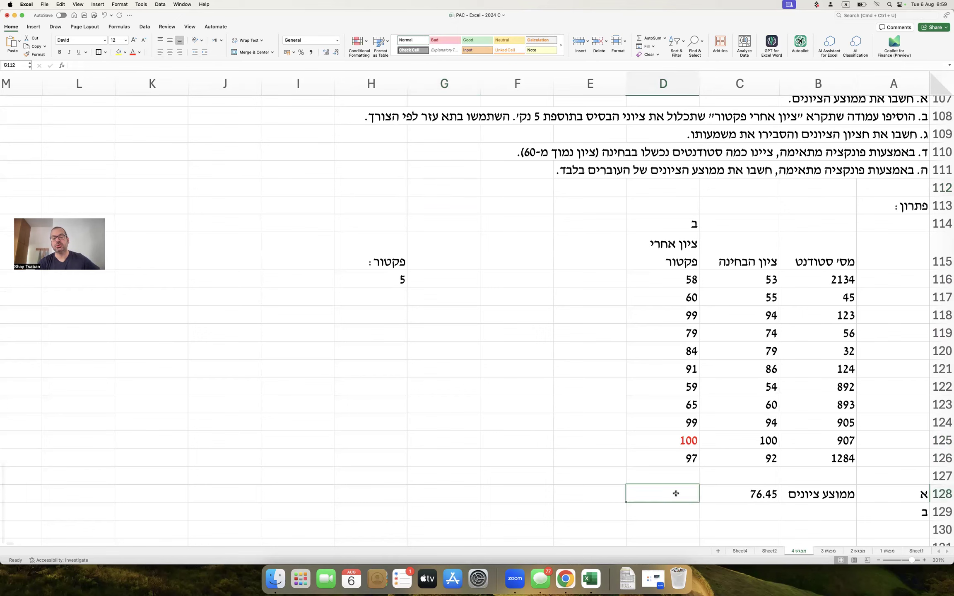
scroll(818, 127, "up", 2)
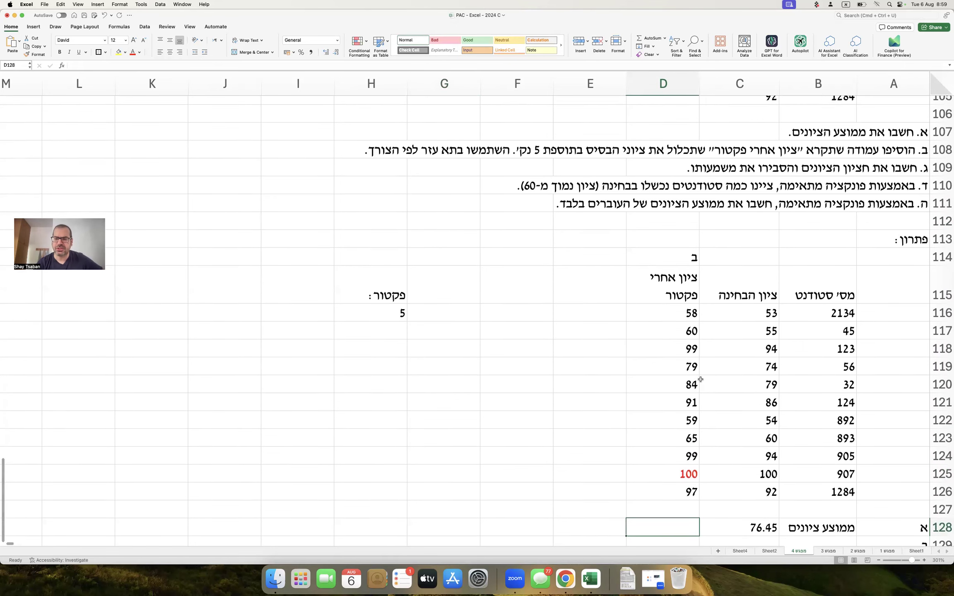
scroll(769, 163, "down", 1)
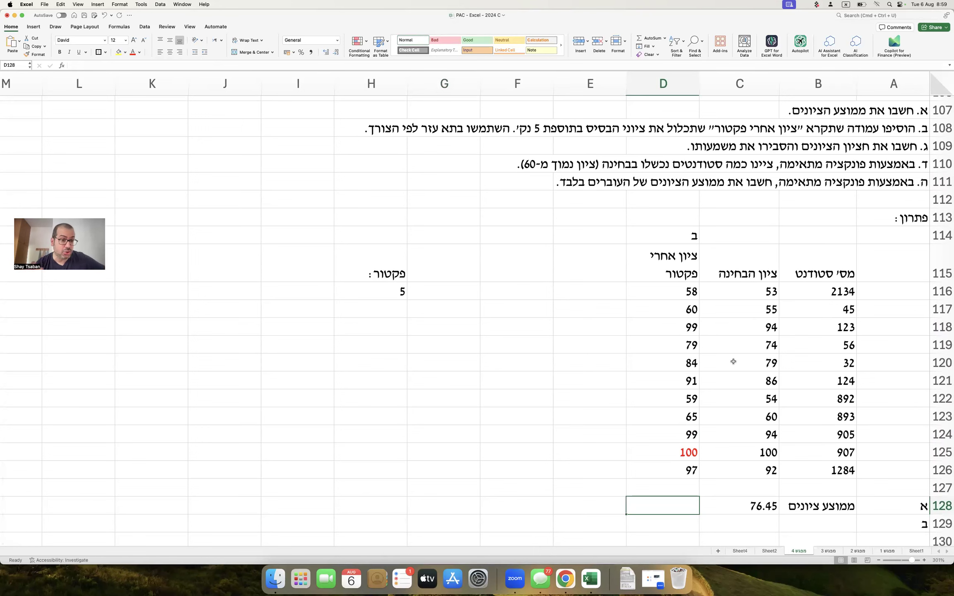
left_click(682, 452)
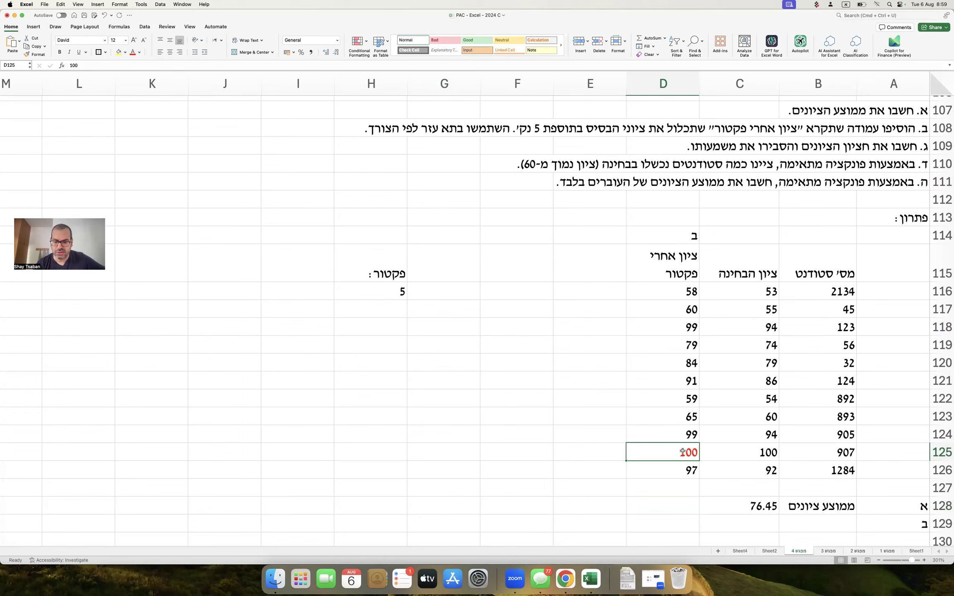
left_click(719, 506)
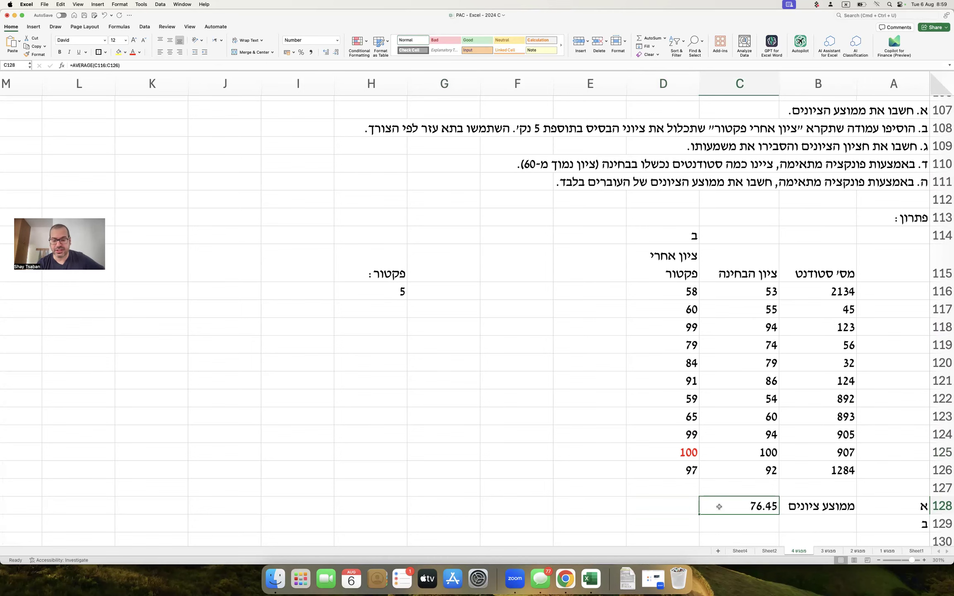
left_click(680, 508)
type("=דו")
key("BackSpace")
key("BackSpace")
key("ctrl+space")
type("sum")
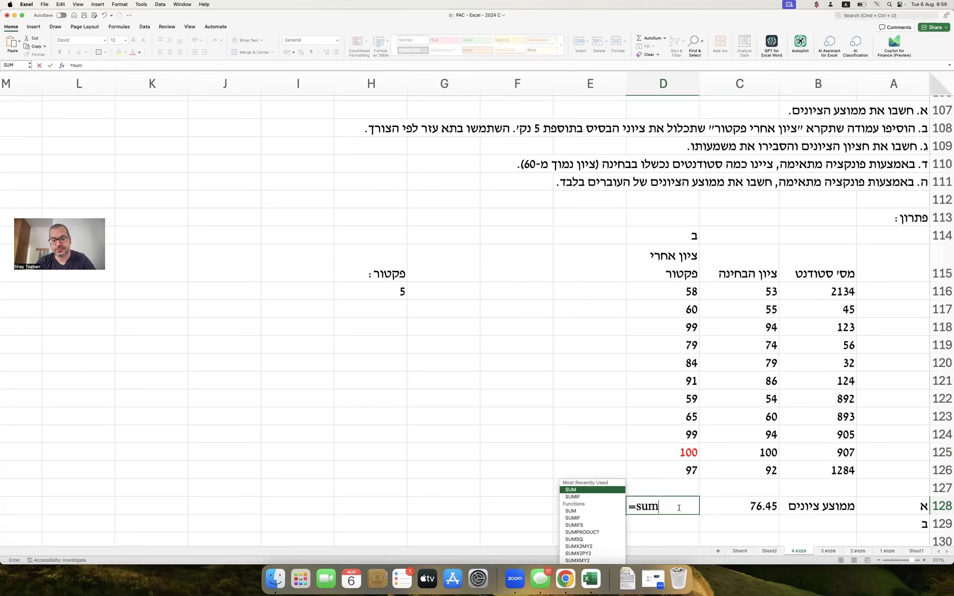
type("(")
left_click_drag(671, 291, 679, 328)
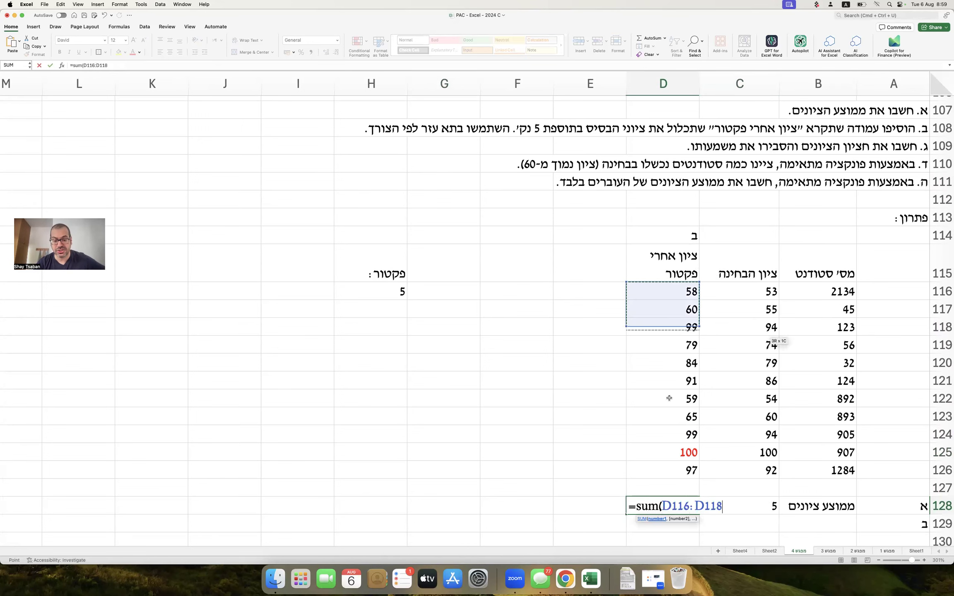
left_click_drag(670, 398, 671, 471)
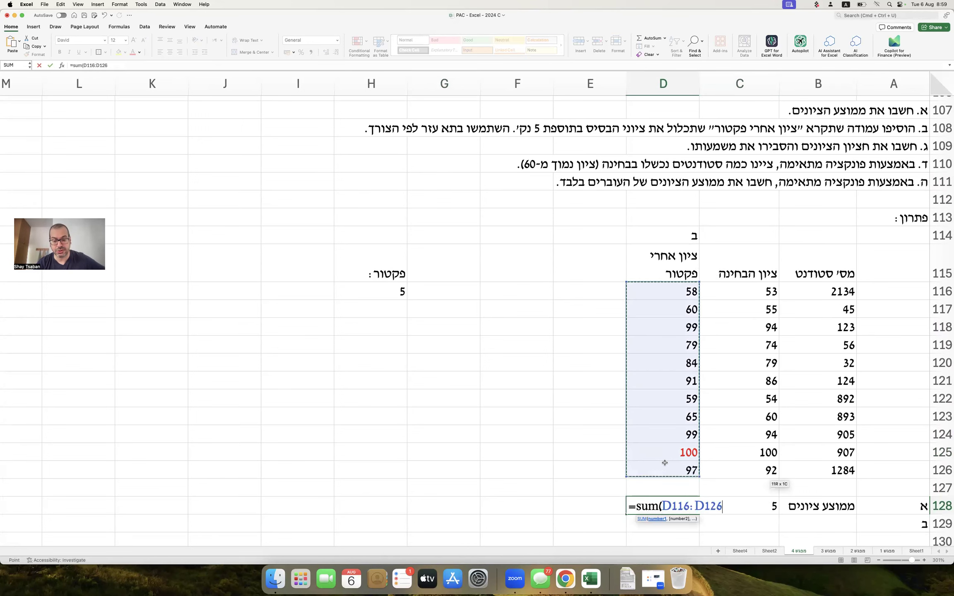
double_click(645, 512)
type("averaeg")
left_click(752, 506)
type(")")
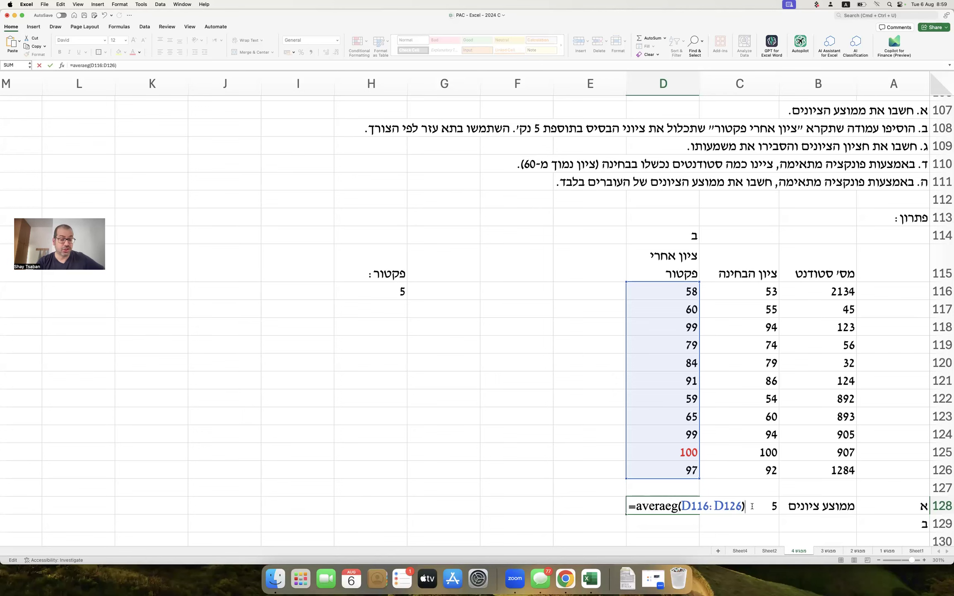
key("Return")
key("Up")
type("=")
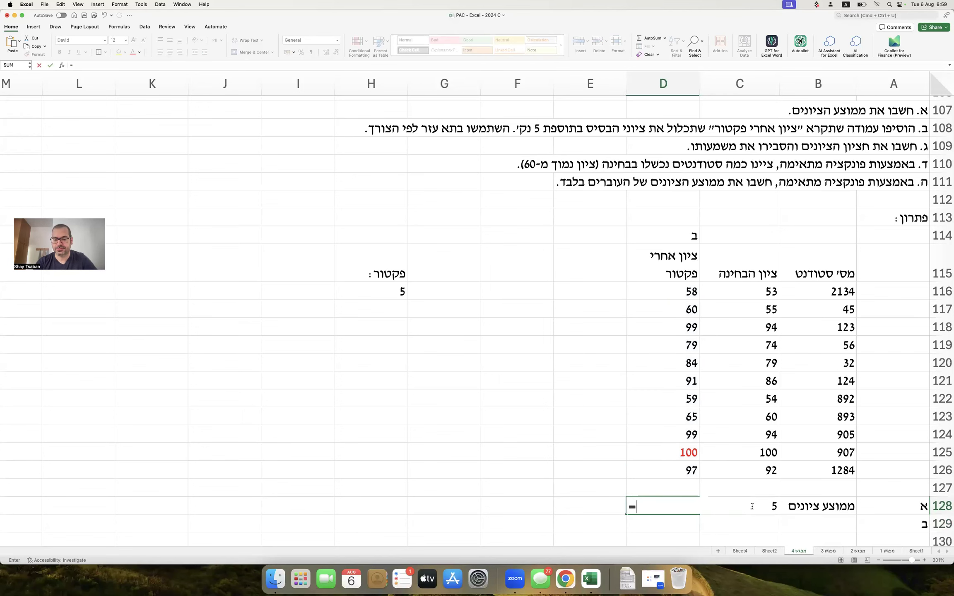
type("average(")
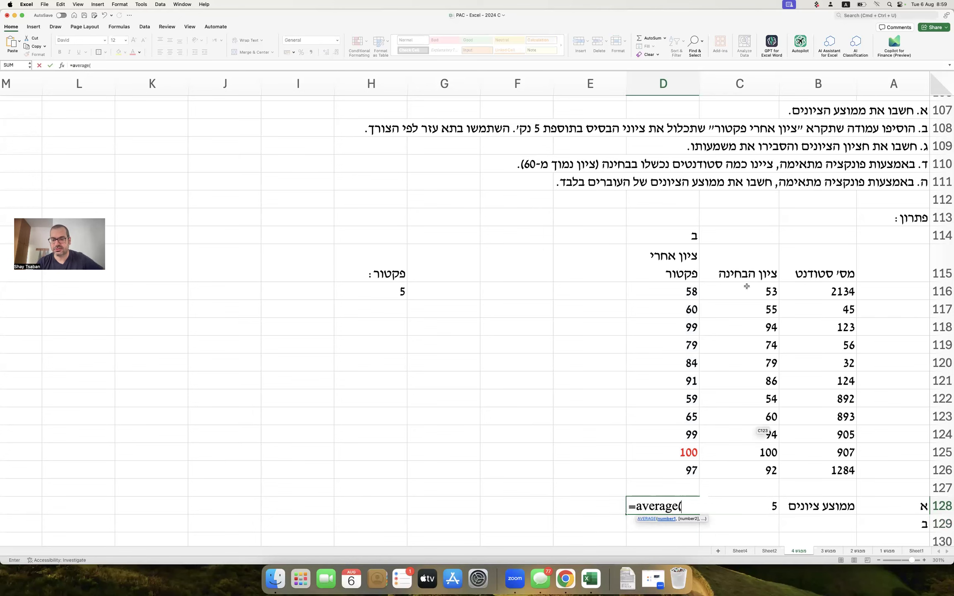
left_click_drag(688, 292, 685, 467)
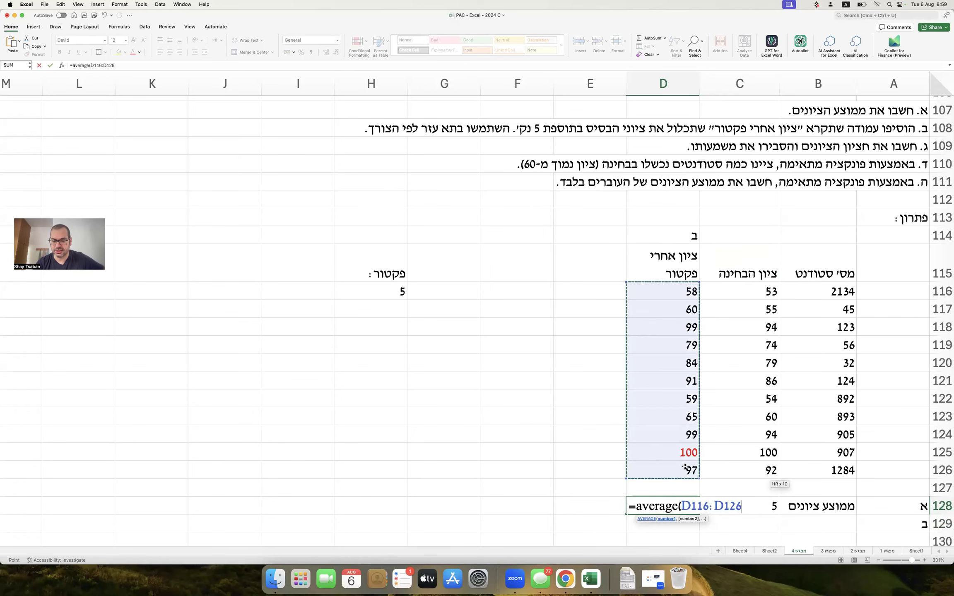
key("Return")
key("Up")
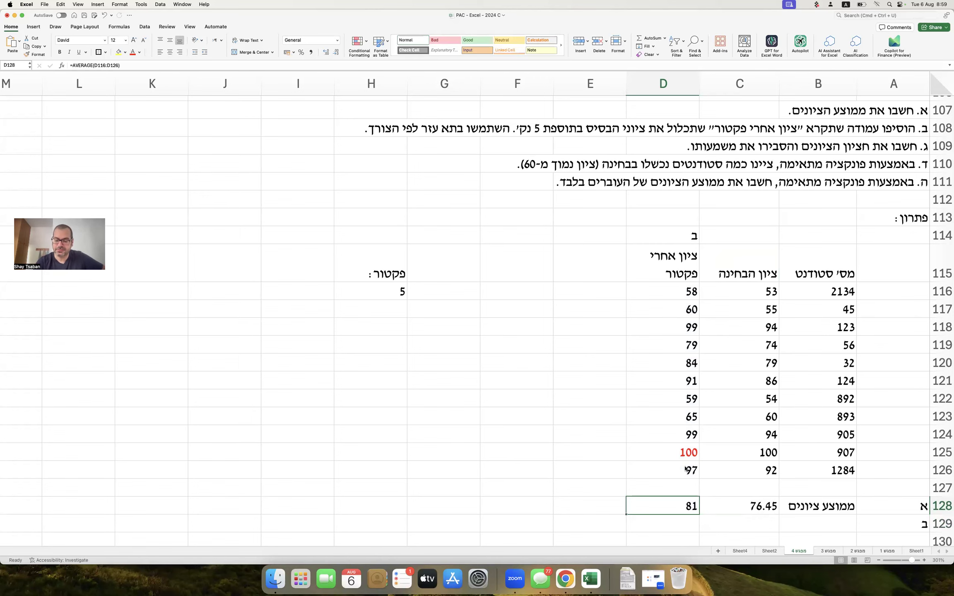
key("Delete")
left_click(716, 506)
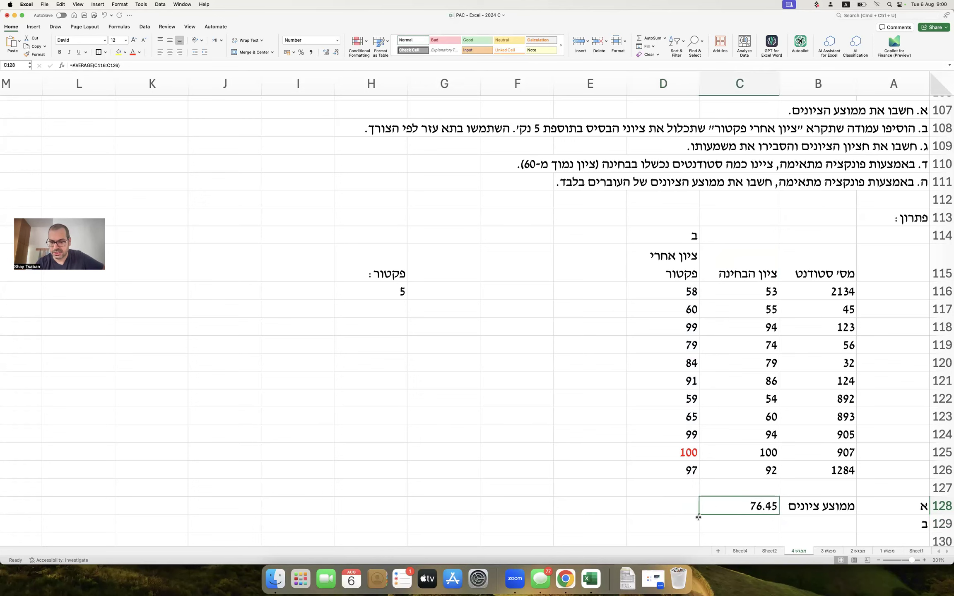
left_click_drag(700, 514, 640, 514)
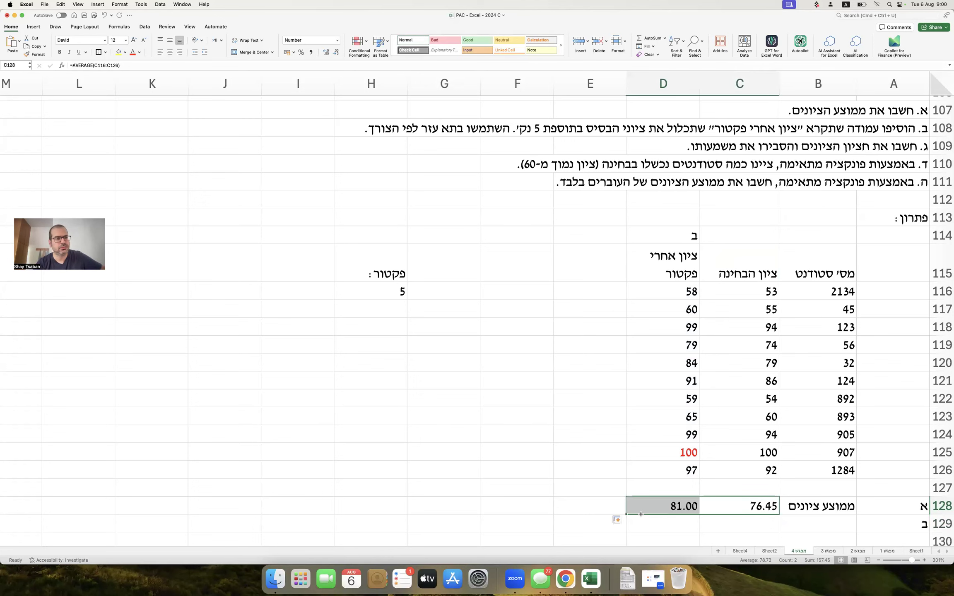
left_click(665, 502)
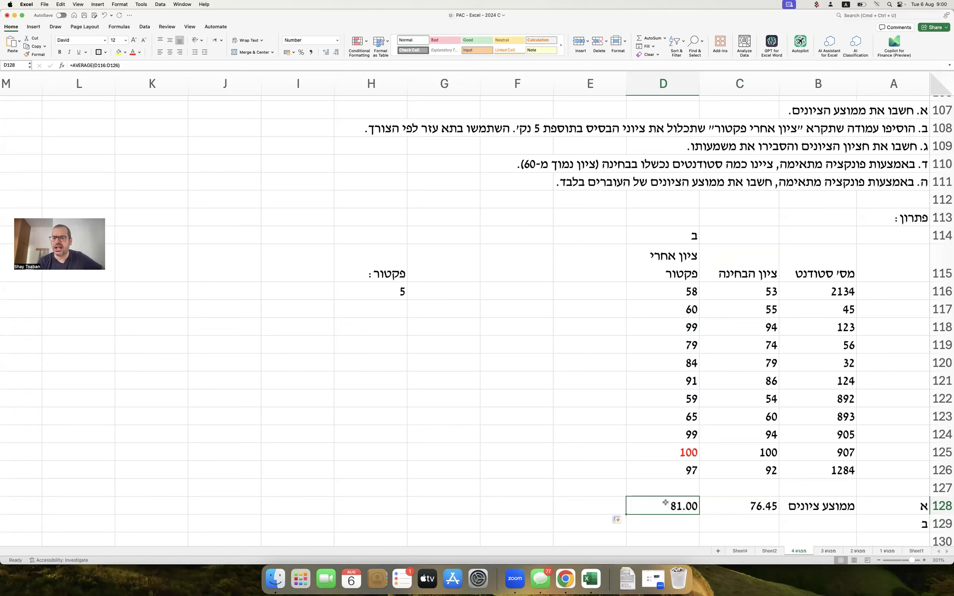
key("Delete")
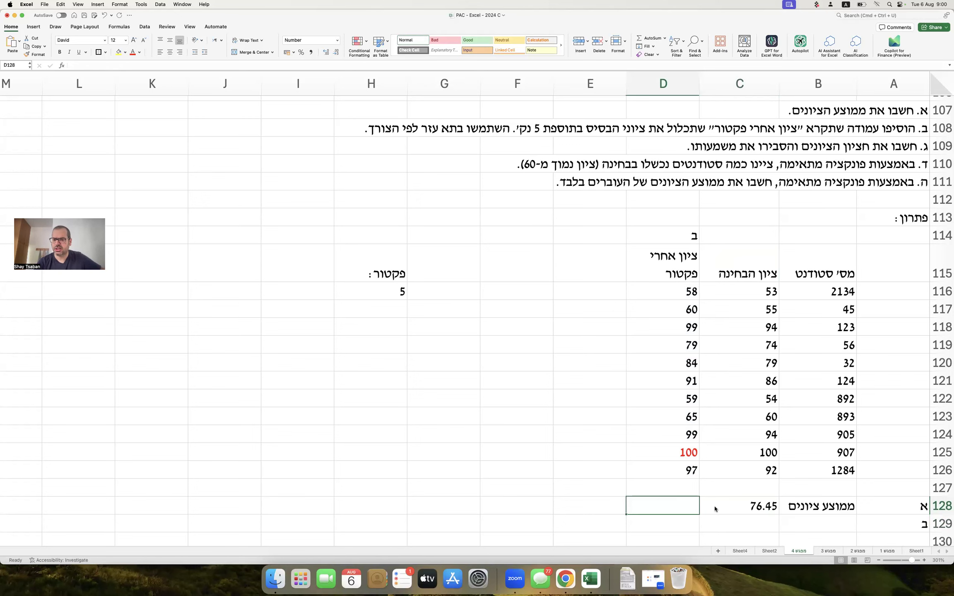
Copy C128's AVERAGE formula into D128 so it averages D116:D126, giving 81.00.
double_click(715, 507)
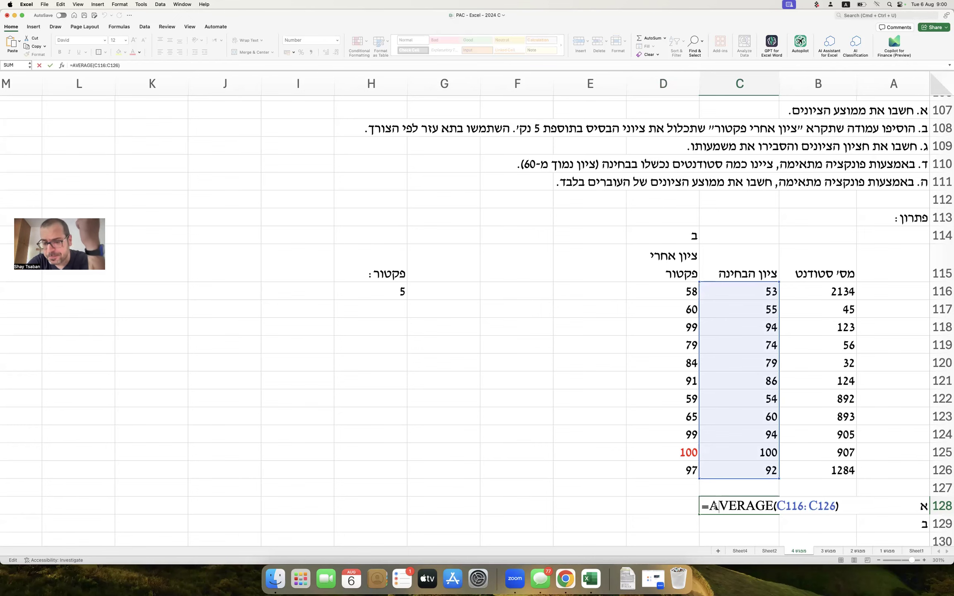
key("Return")
left_click(719, 503)
left_click_drag(700, 514, 628, 509)
double_click(658, 505)
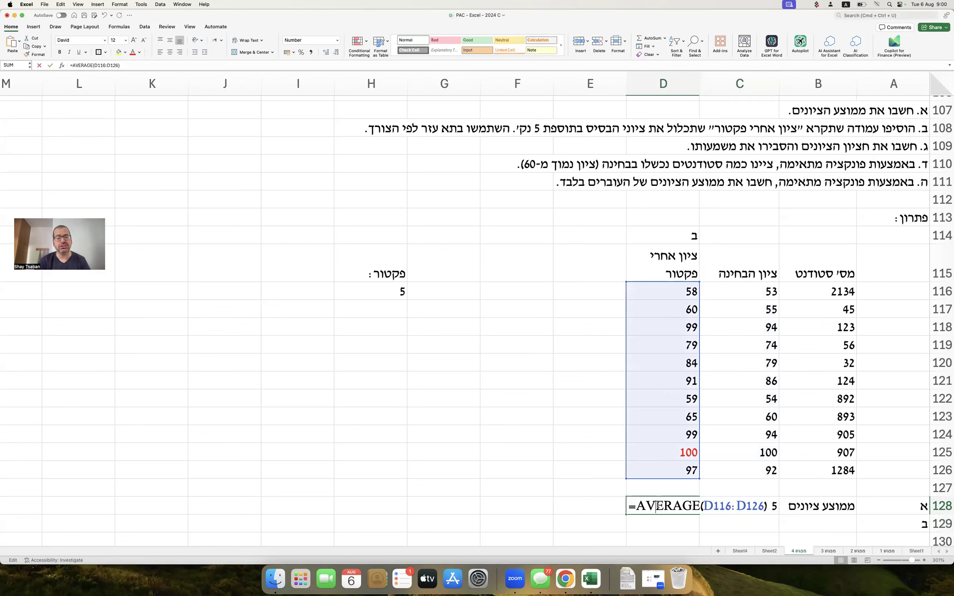
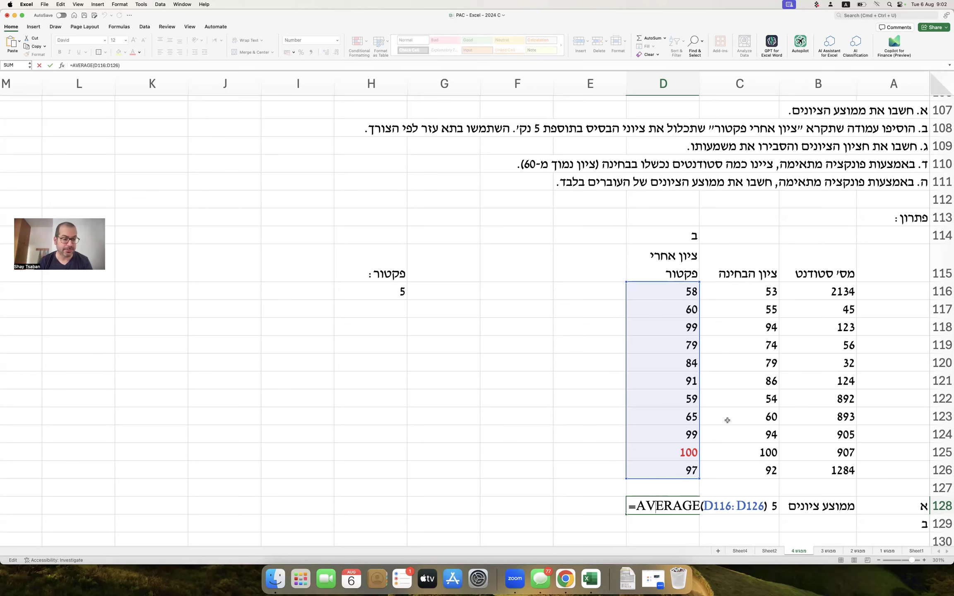
Commit =AVERAGE(D116:D126) in D128, showing 81.00, and relabel A129 as section ג.
key("Return")
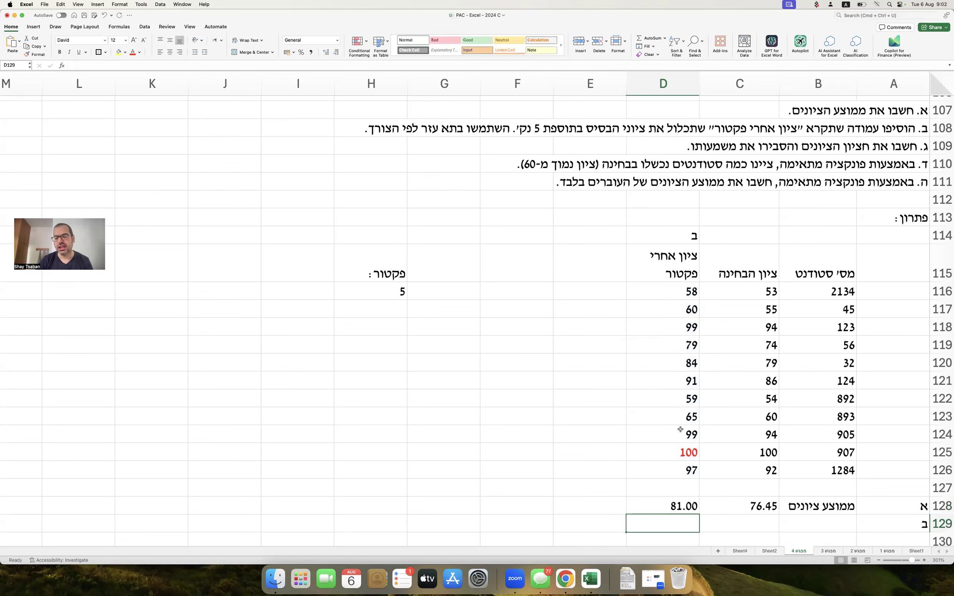
left_click(677, 506)
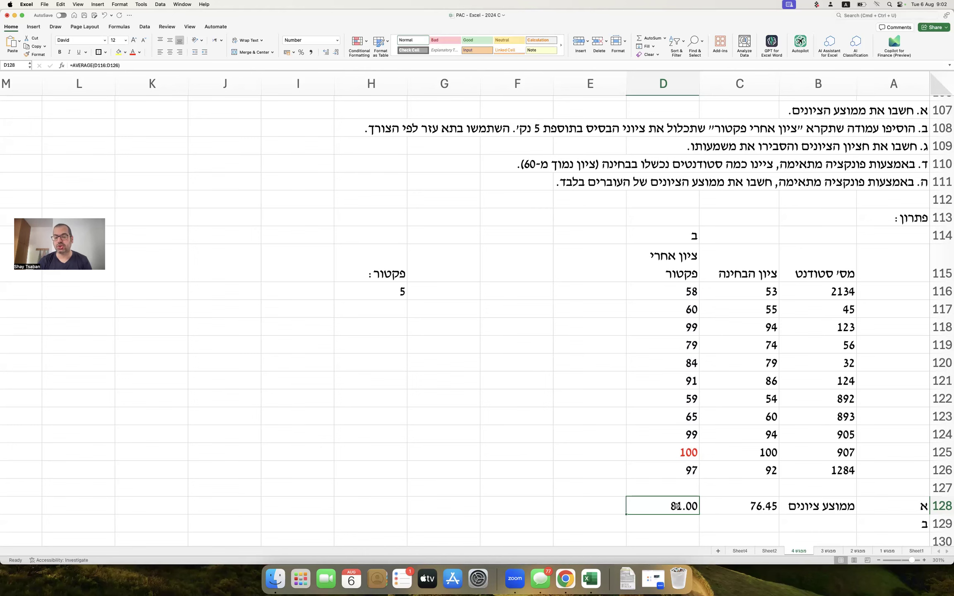
key("Right")
key("Right")
key("Right")
key("Down")
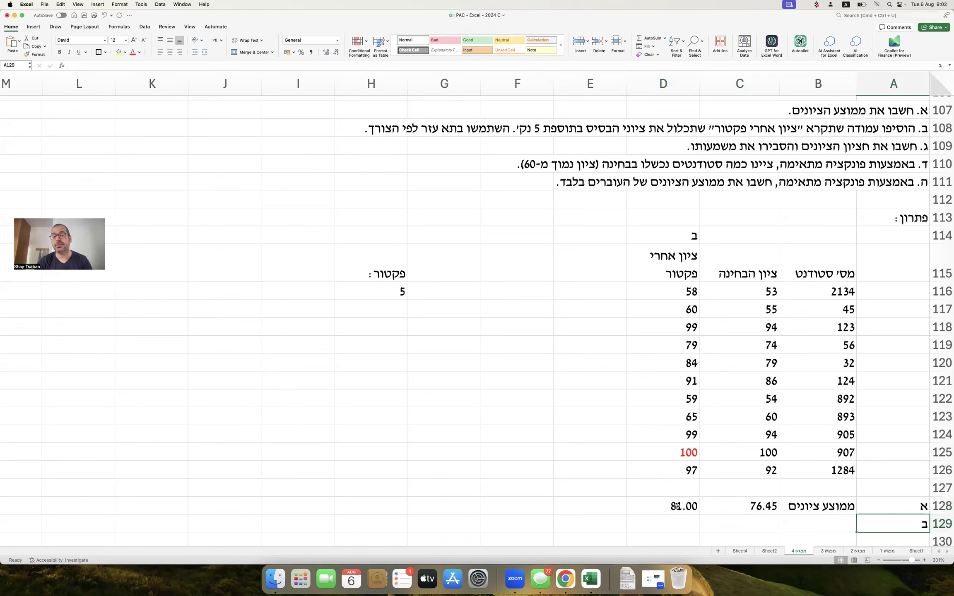
type("ג")
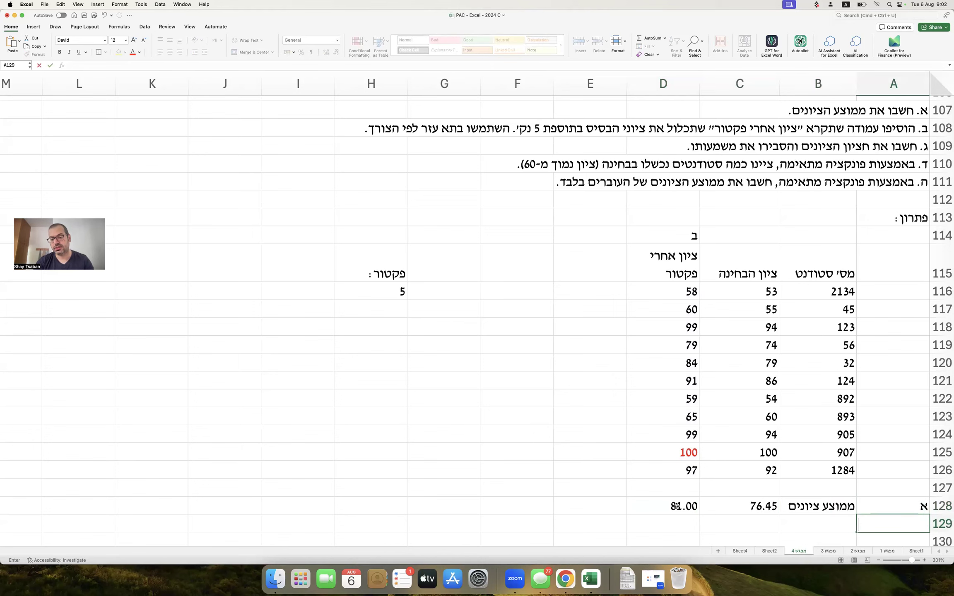
key("Tab")
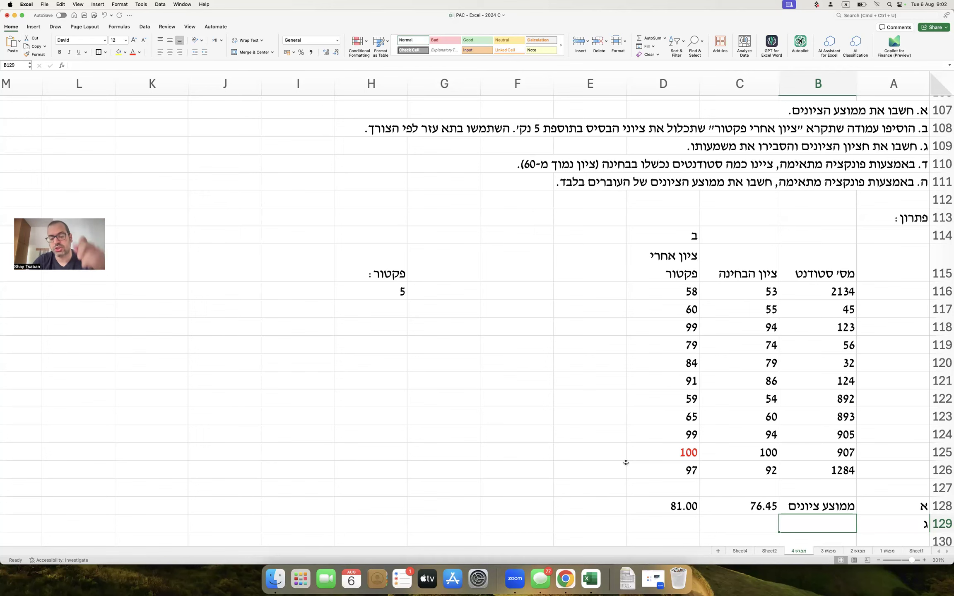
Label row 129 חציון and add the note 'הערך ש-50% מהסטודנטים נמצאים מעליו' in E129.
type("חציון")
key("Tab")
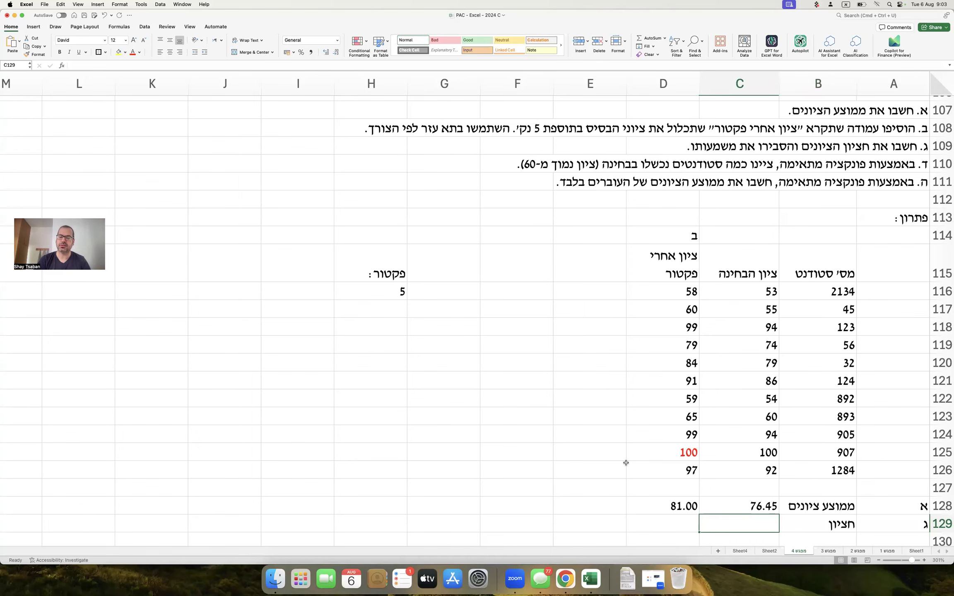
key("Tab")
key("Tab")
type("הערך")
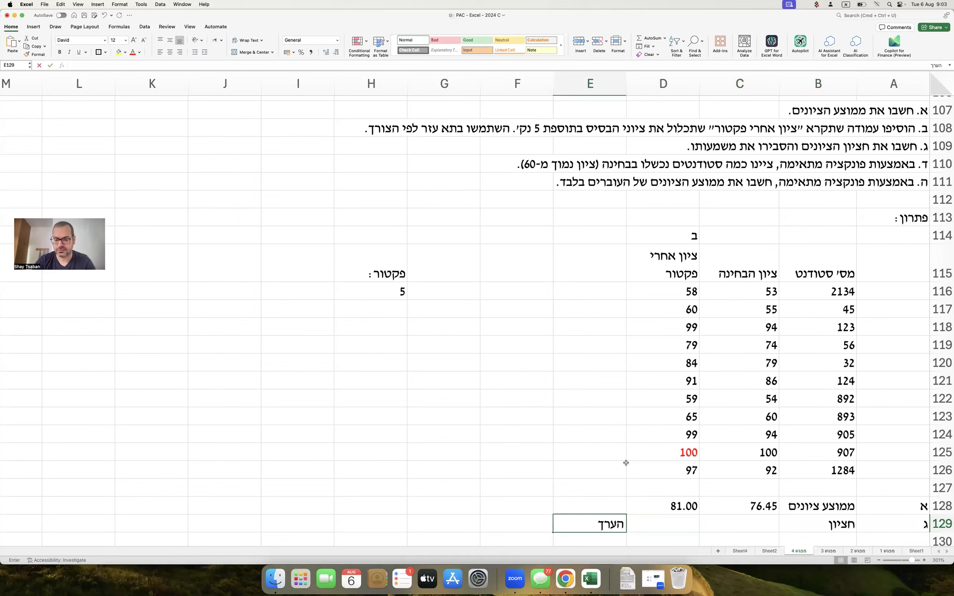
type(" ש-50% מהסטודנט")
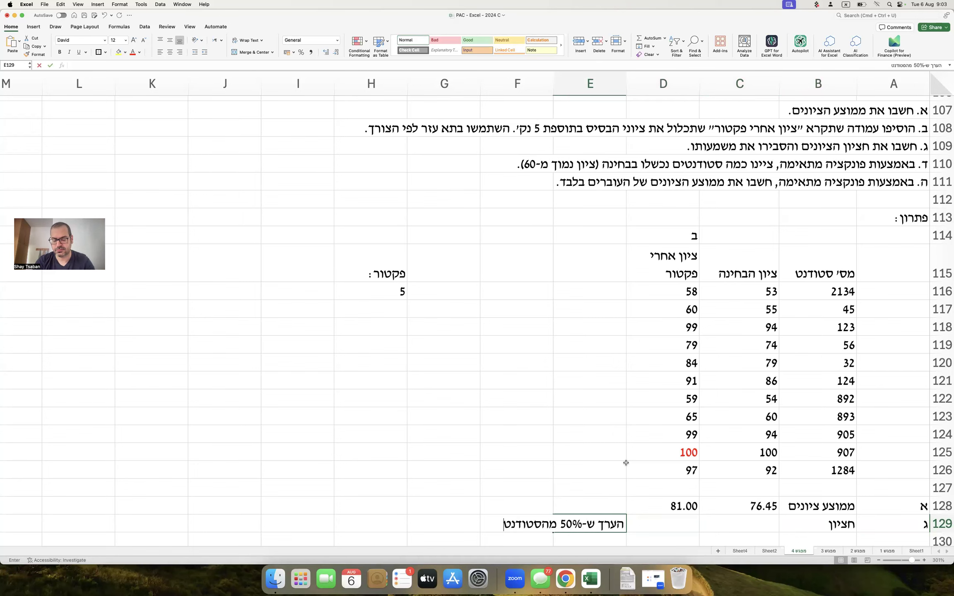
type("ים נמצאים מעליו")
key("Right")
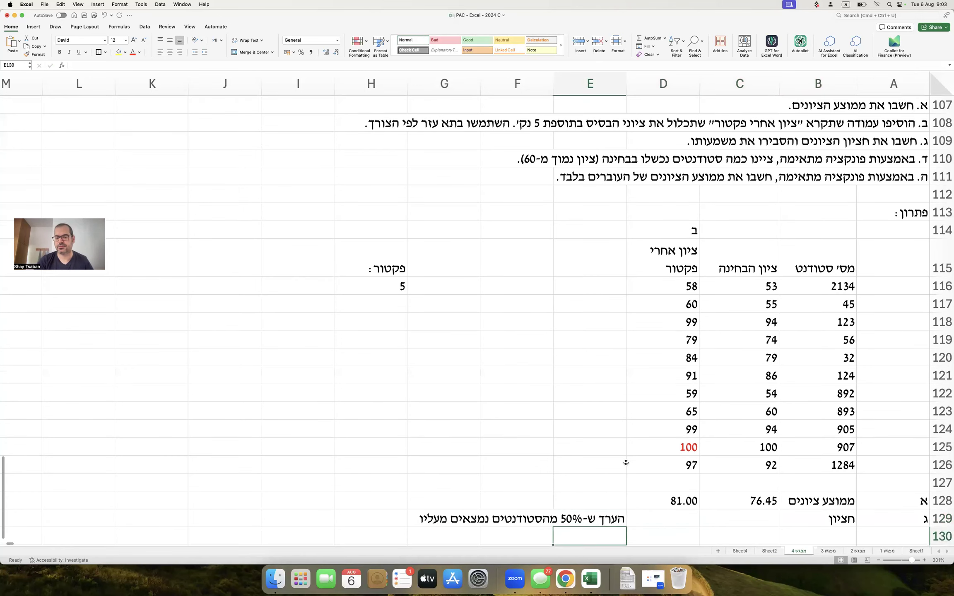
Enter =MEDIAN(C116:C126) in C129 and copy it to D129, giving medians 79 and 84.
key("Right")
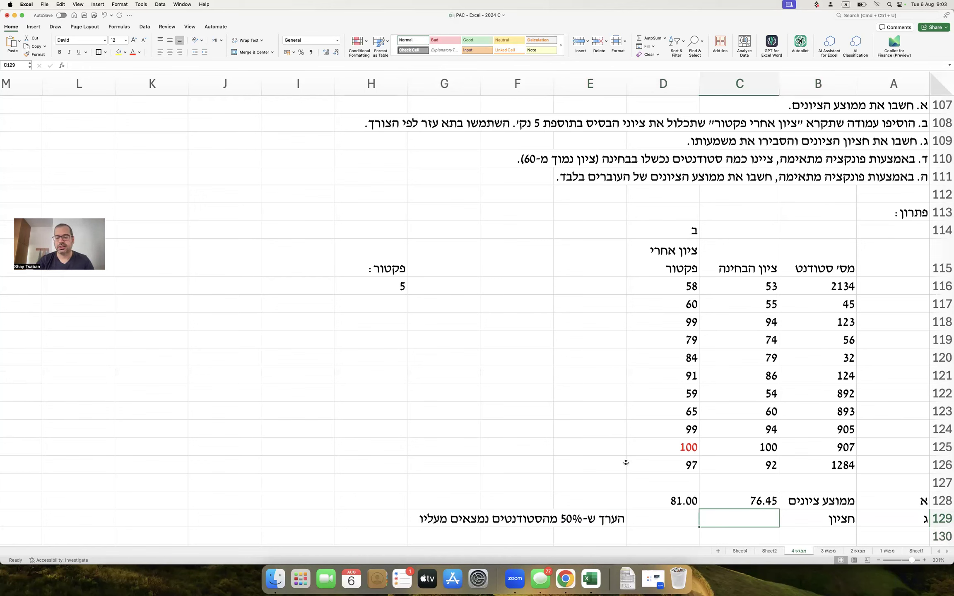
type("=")
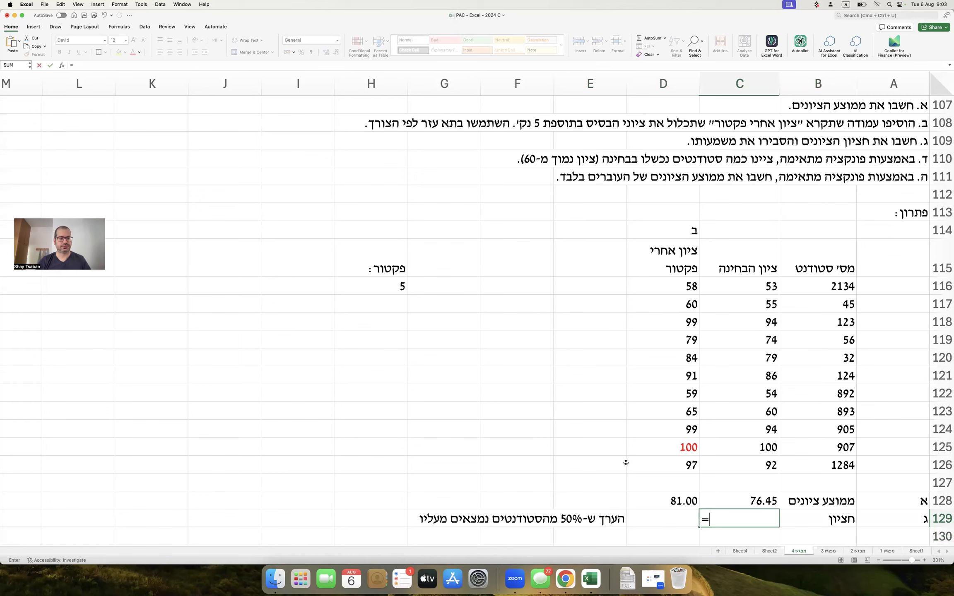
type("me")
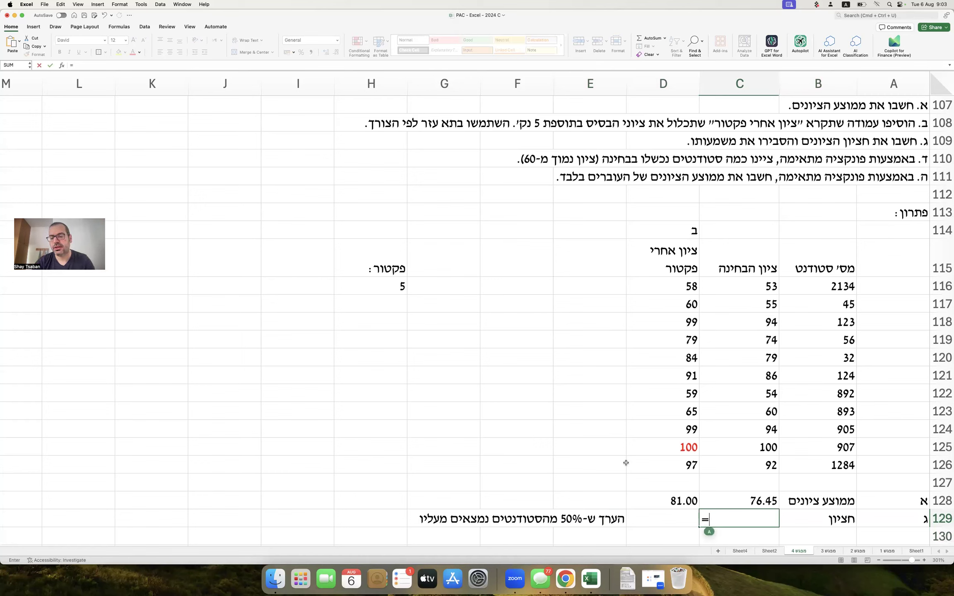
type("dian(")
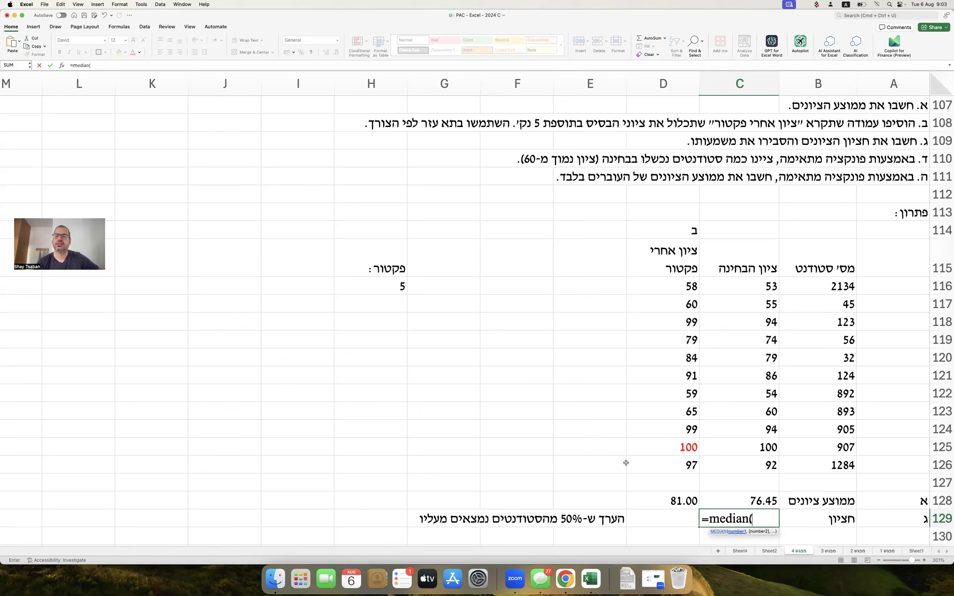
left_click_drag(735, 288, 726, 463)
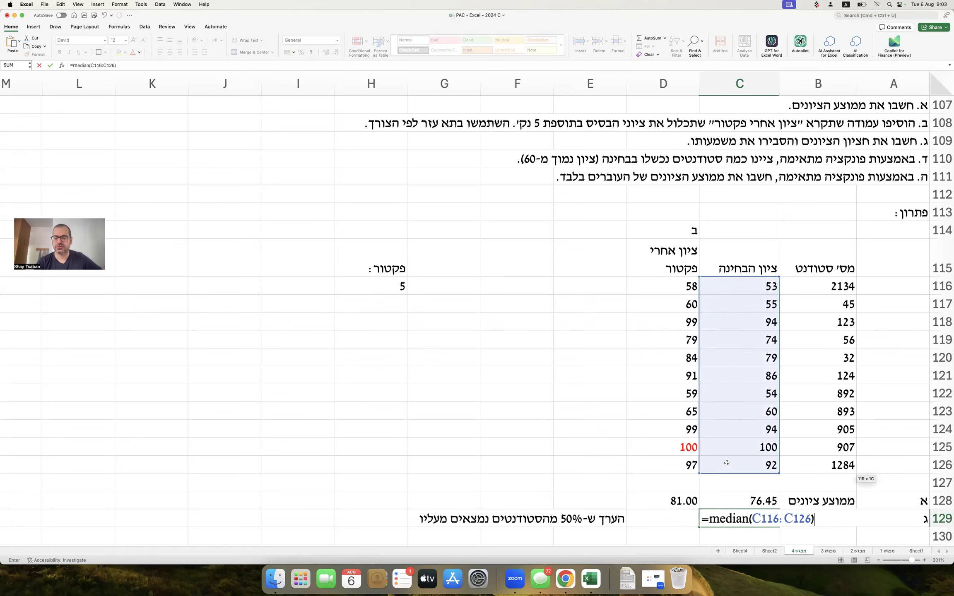
key("Return")
key("Up")
key("super+c")
key("Left")
key("super+v")
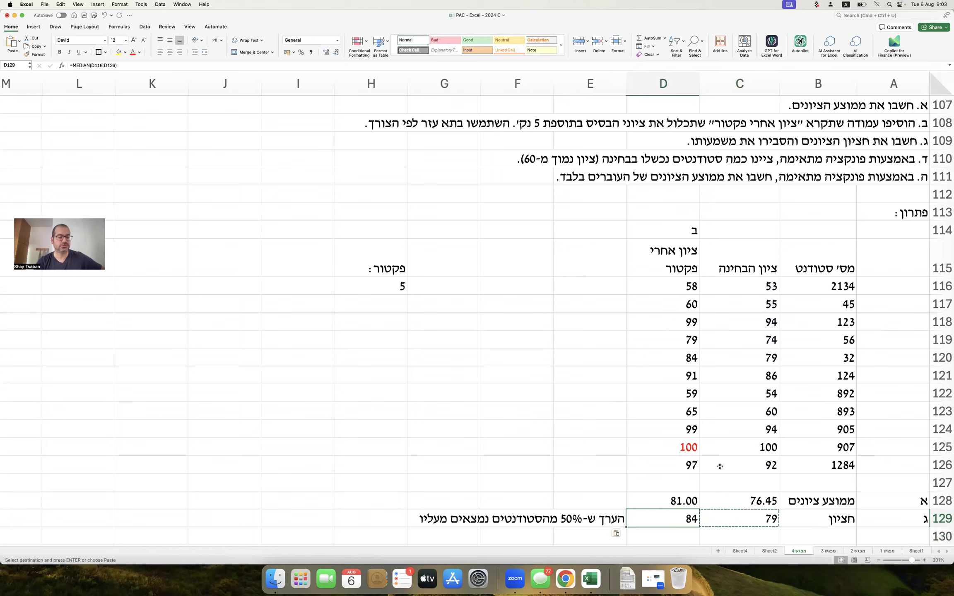
left_click_drag(723, 515, 687, 518)
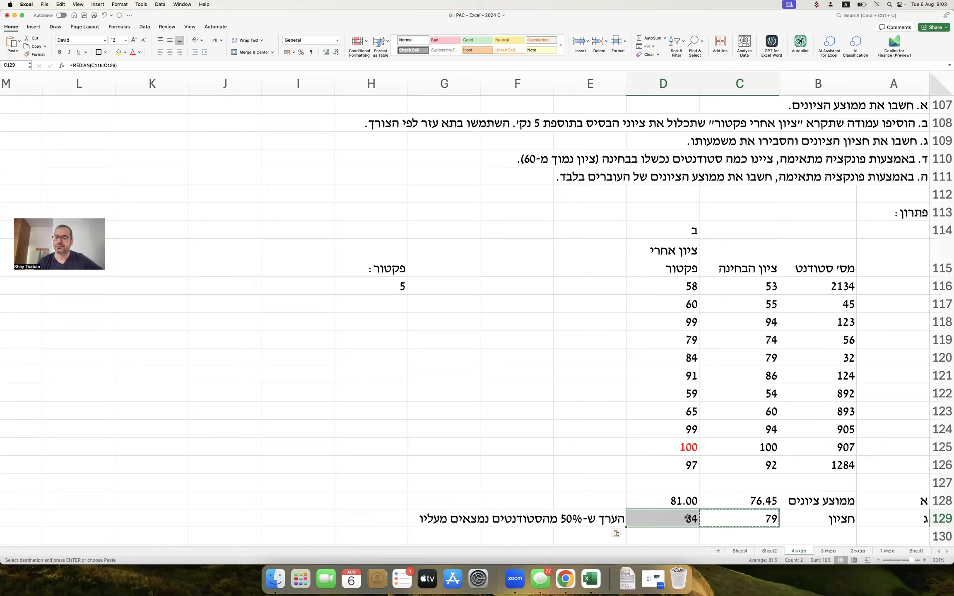
scroll(687, 518, "down", 1)
scroll(687, 518, "up", 1)
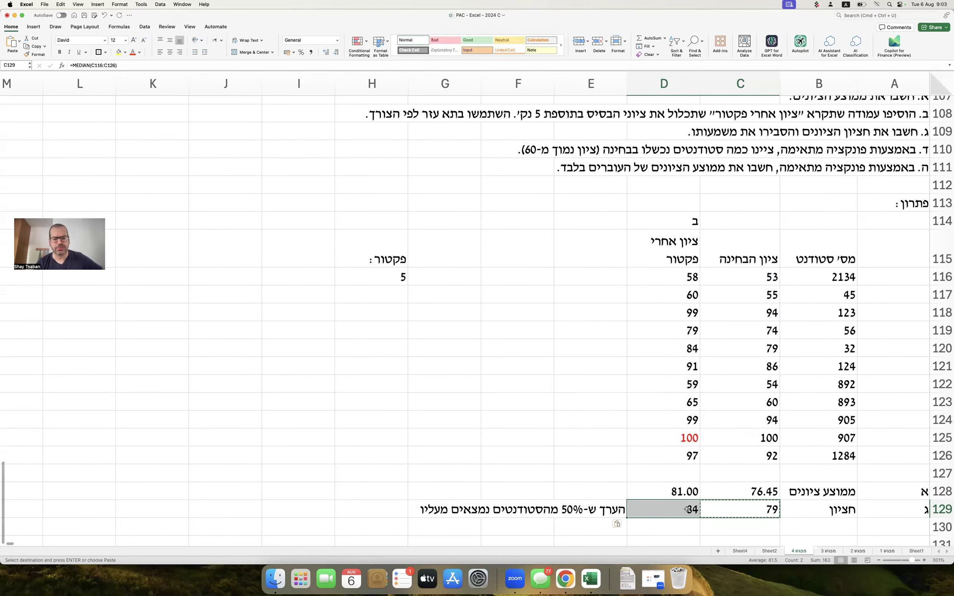
left_click(561, 427)
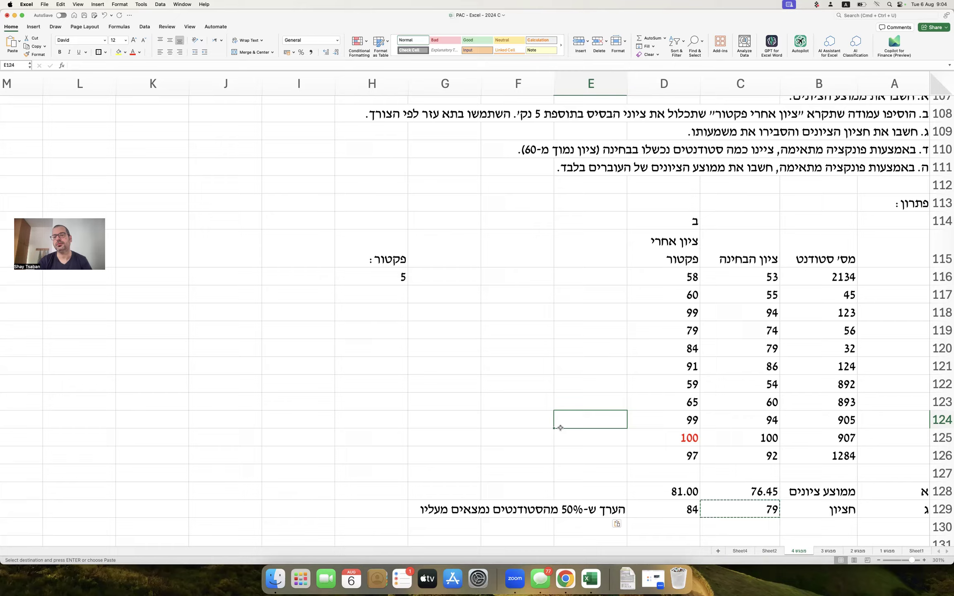
Label A130 as section ד and B130 as כשלון in Hebrew.
scroll(561, 428, "down", 2)
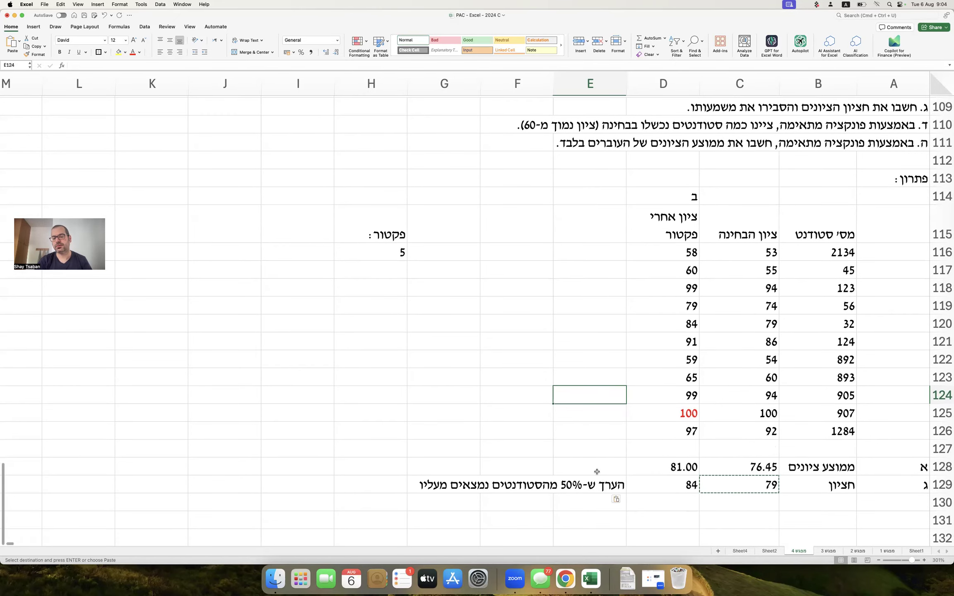
left_click(876, 496)
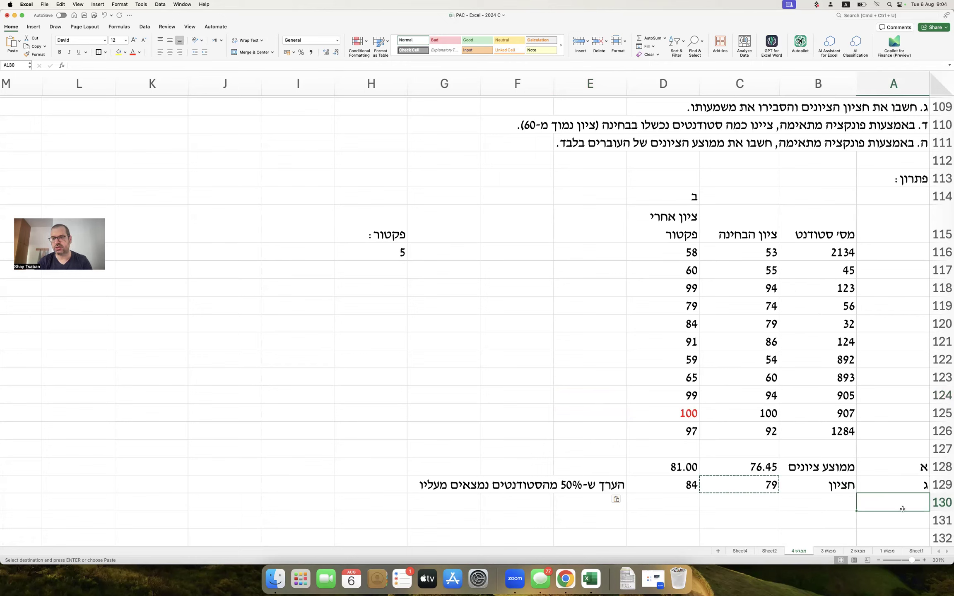
type("s")
key("BackSpace")
key("ctrl+space")
type("ד")
key("Tab")
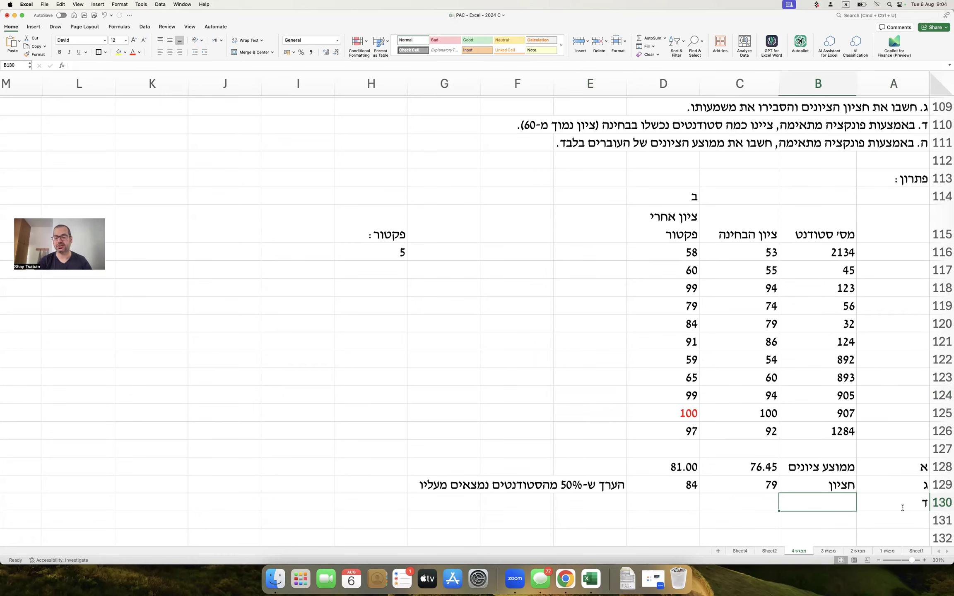
type("כשלון")
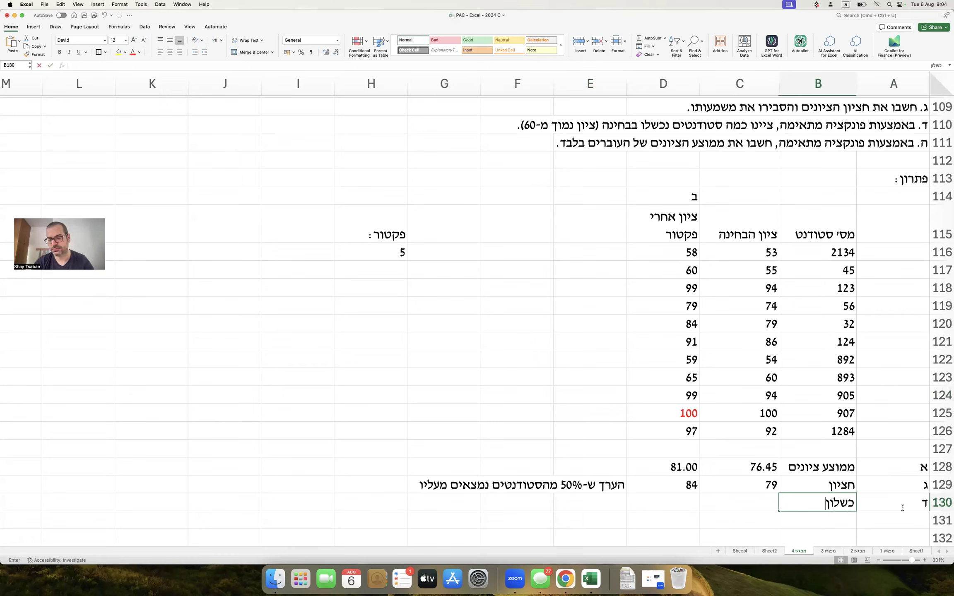
key("Tab")
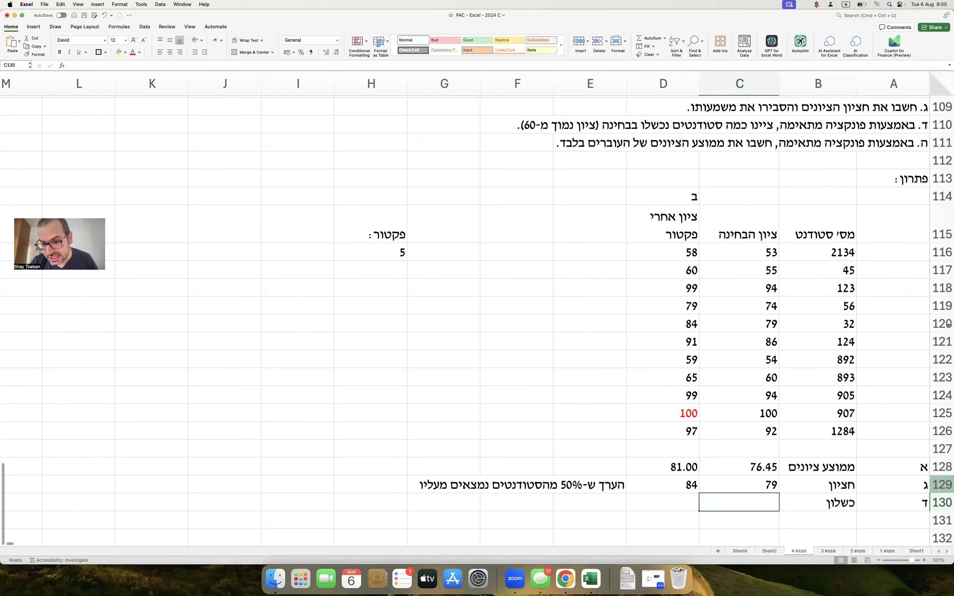
left_click(772, 253)
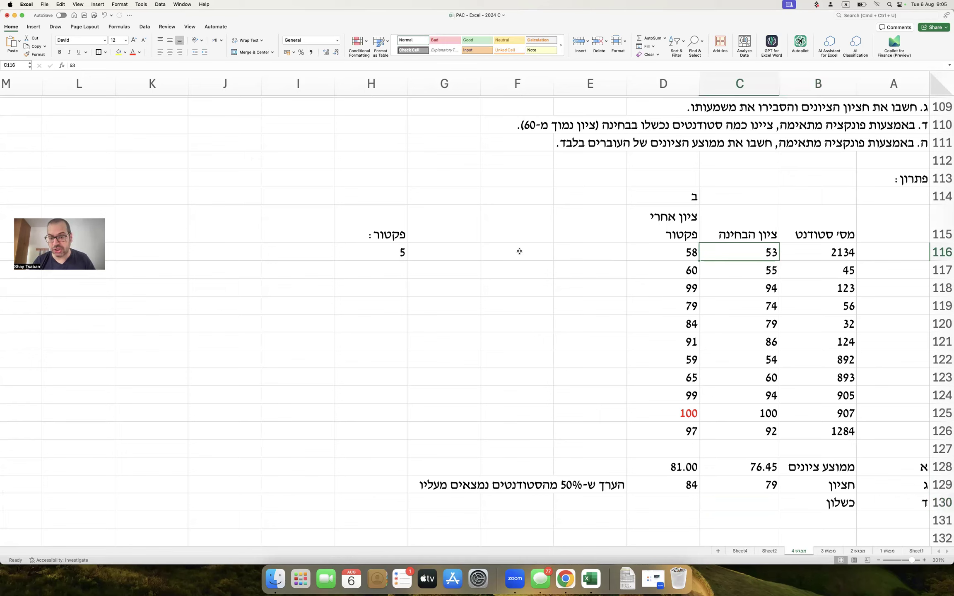
key("Down")
key("Down")
key("Down")
key("Down")
key("Down")
key("Down")
key("Down")
key("Down")
key("Down")
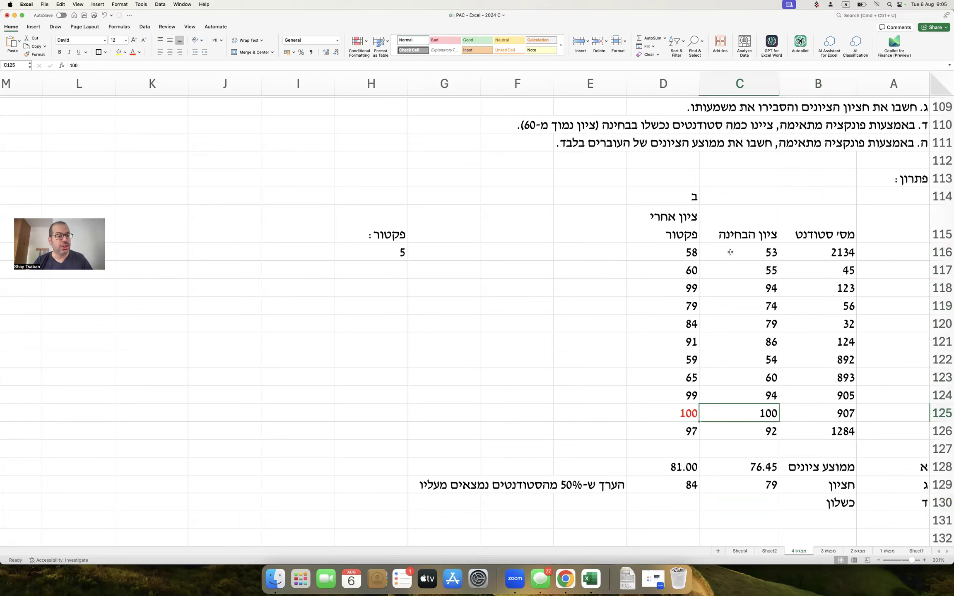
key("Up")
key("Up")
key("Up")
key("Up")
key("Up")
key("Up")
key("Up")
key("Up")
key("Up")
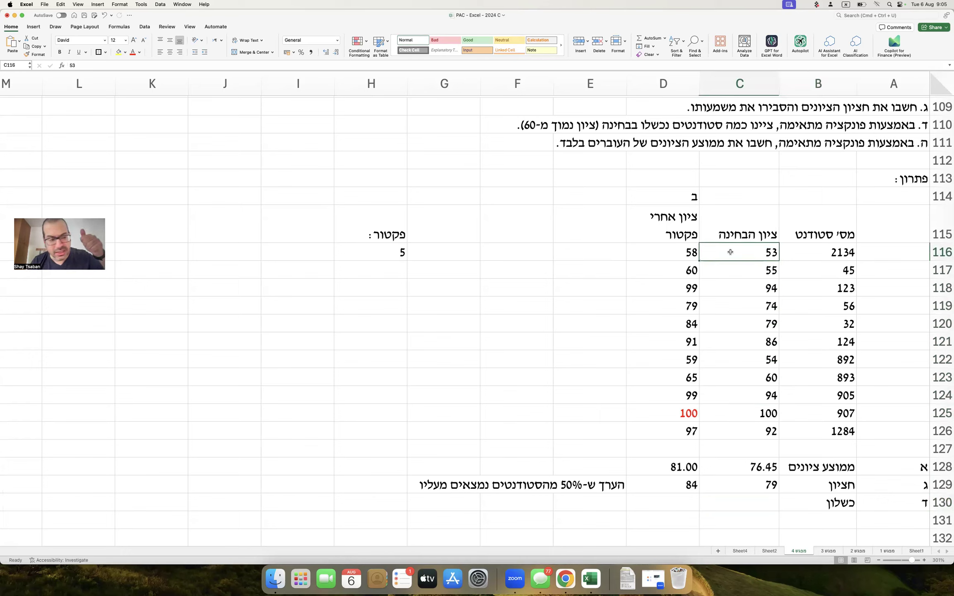
key("Down")
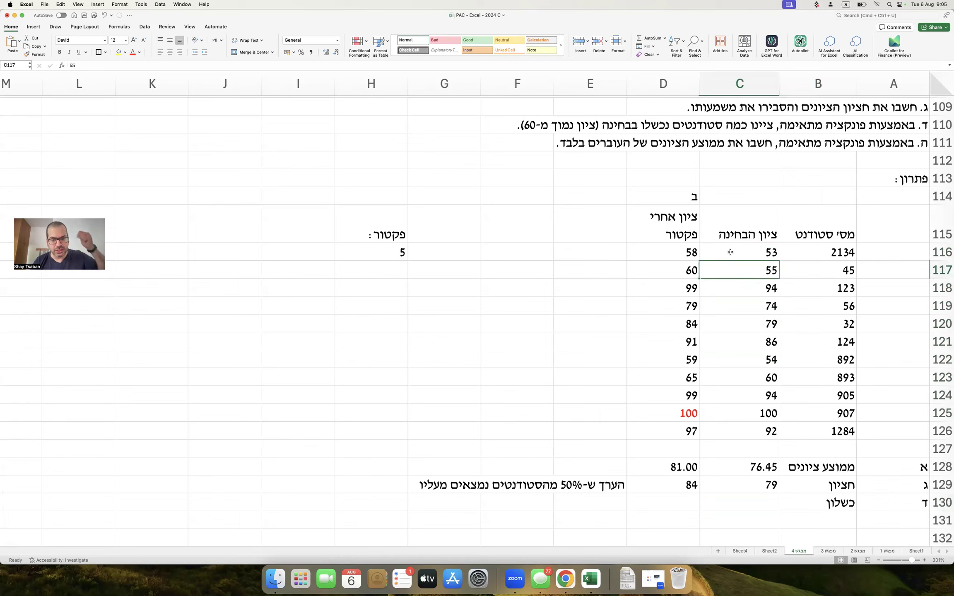
key("Down")
key("Down")
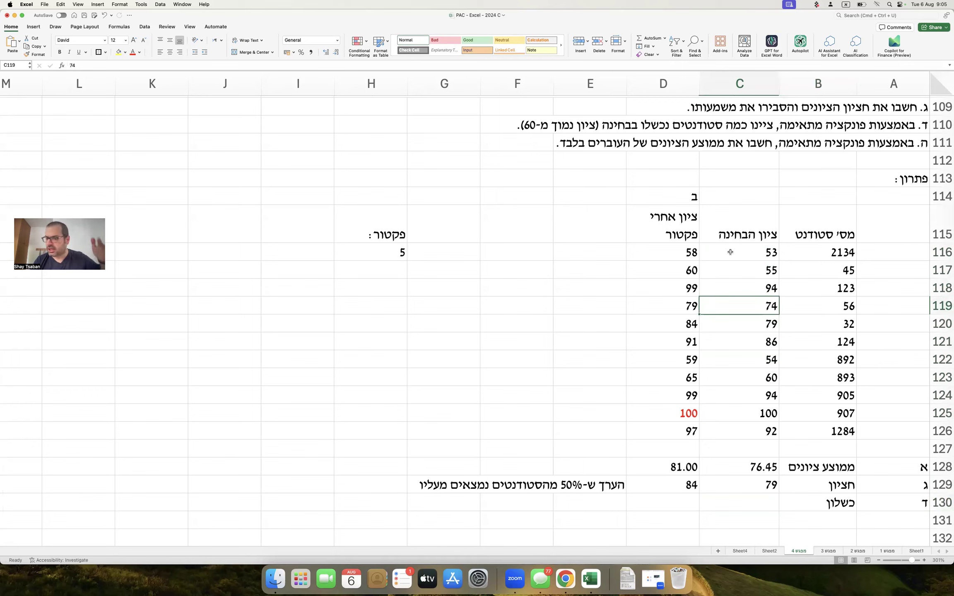
key("Down")
key("Down")
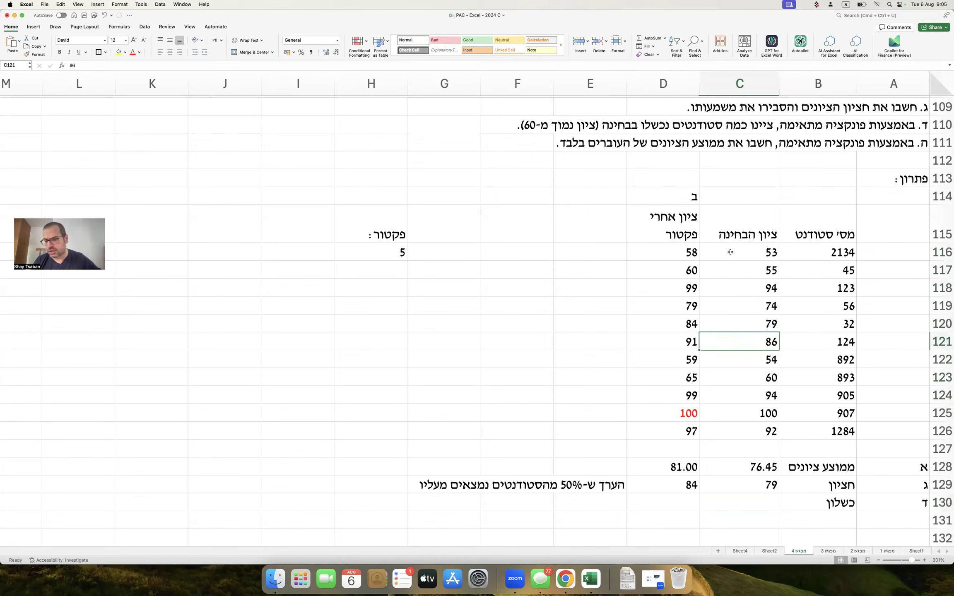
key("Down")
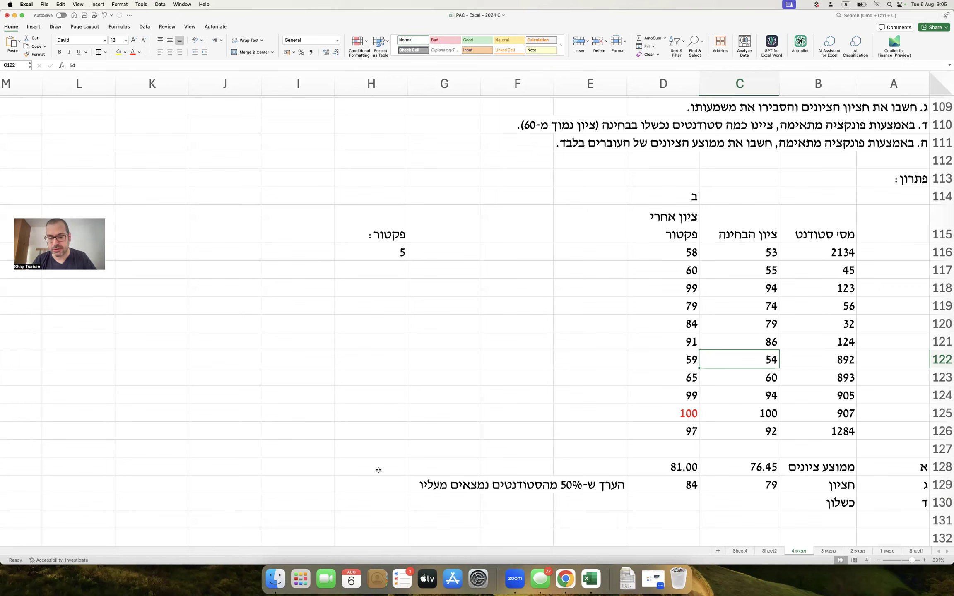
Type the notes average, median and countif down column H from H128 to H130.
left_click(351, 471)
type("ש")
key("BackSpace")
key("ctrl+space")
type("average")
key("Return")
type("median")
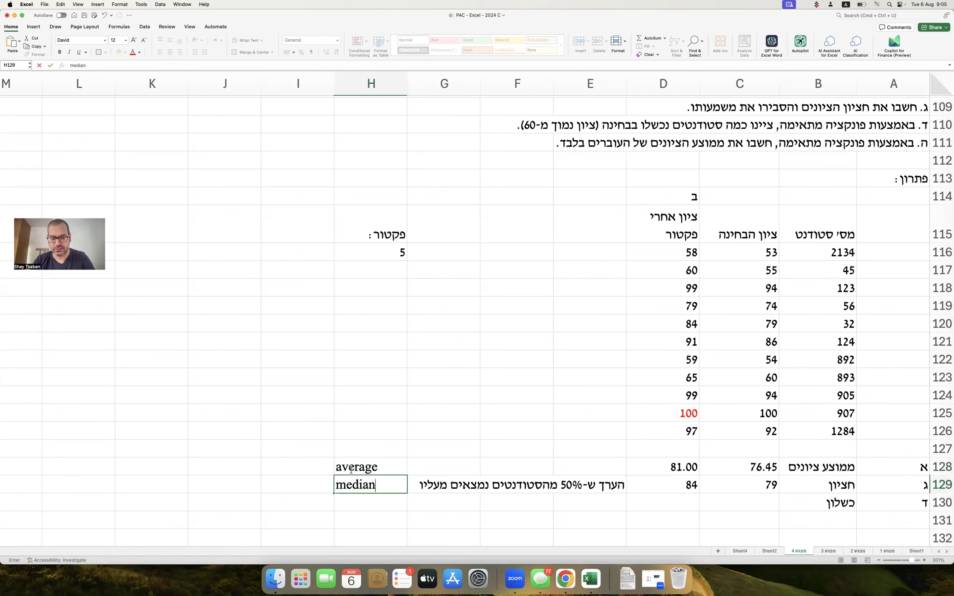
key("Return")
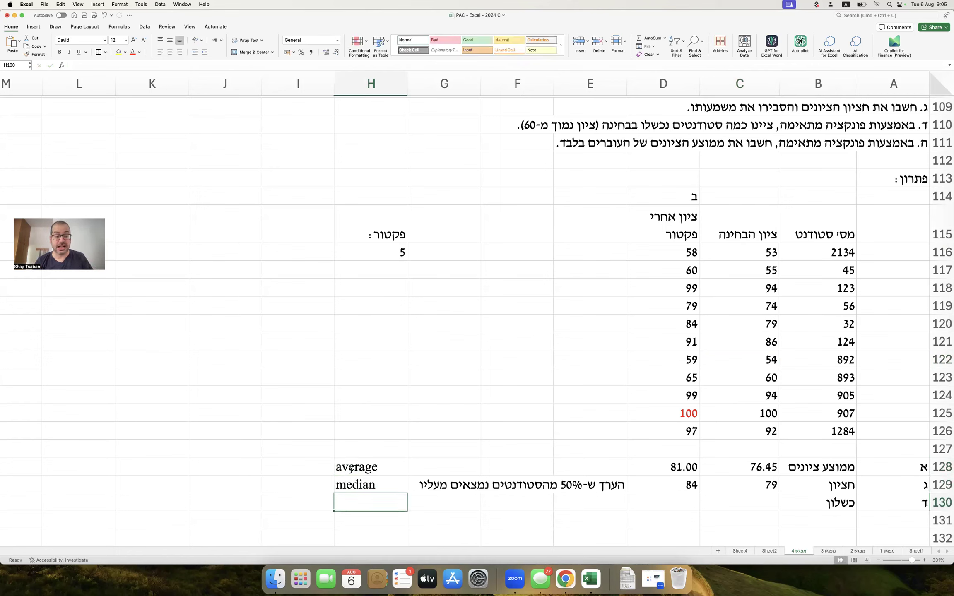
type("countif")
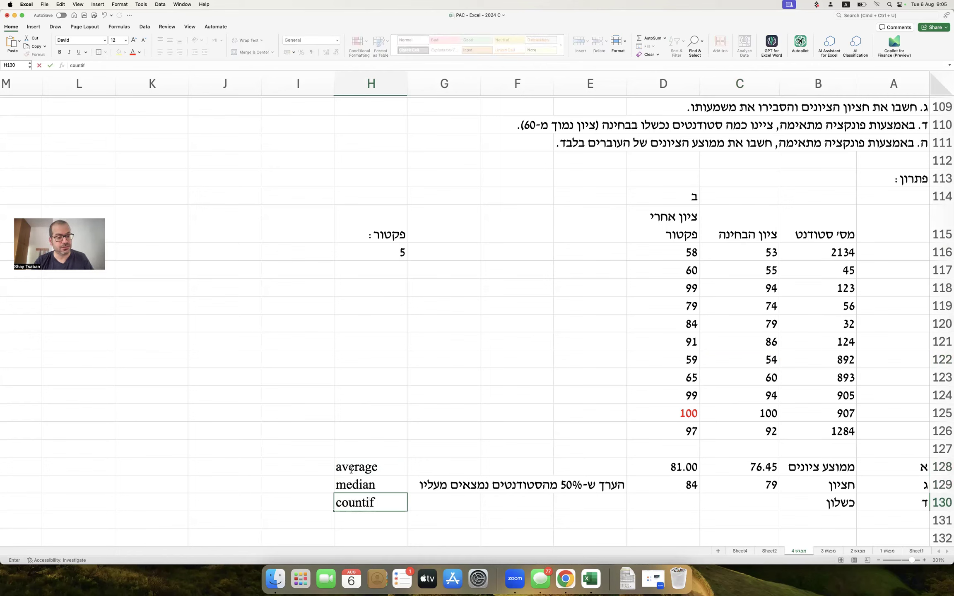
key("Return")
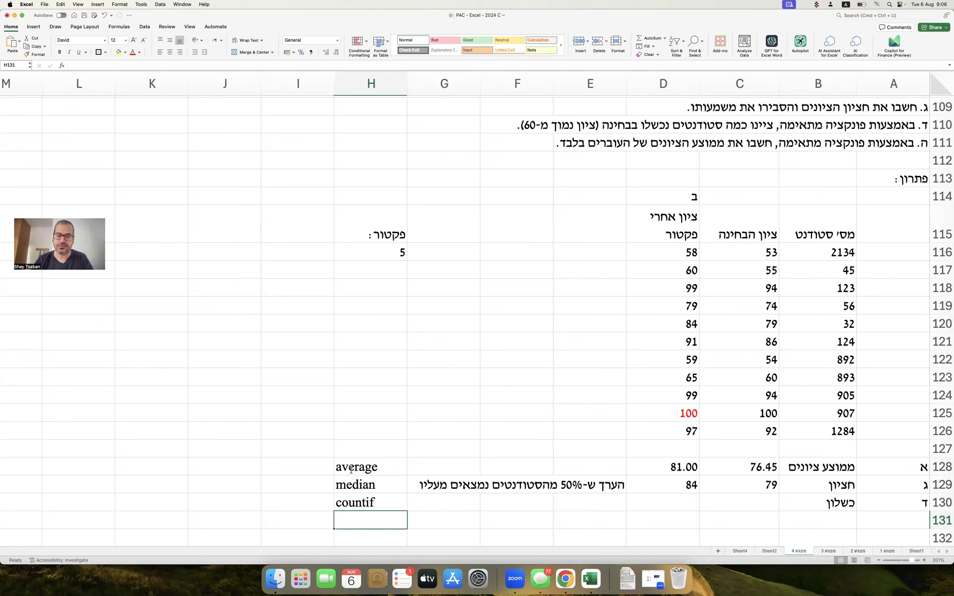
left_click(389, 291)
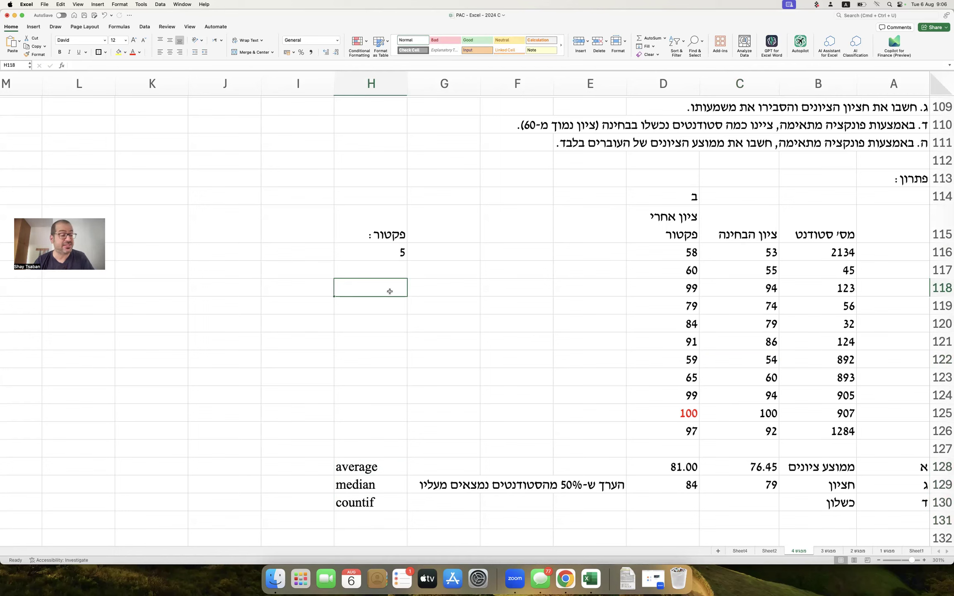
Type the failing-grade label 'ציון נכשל :' into H118.
key("ctrl+space")
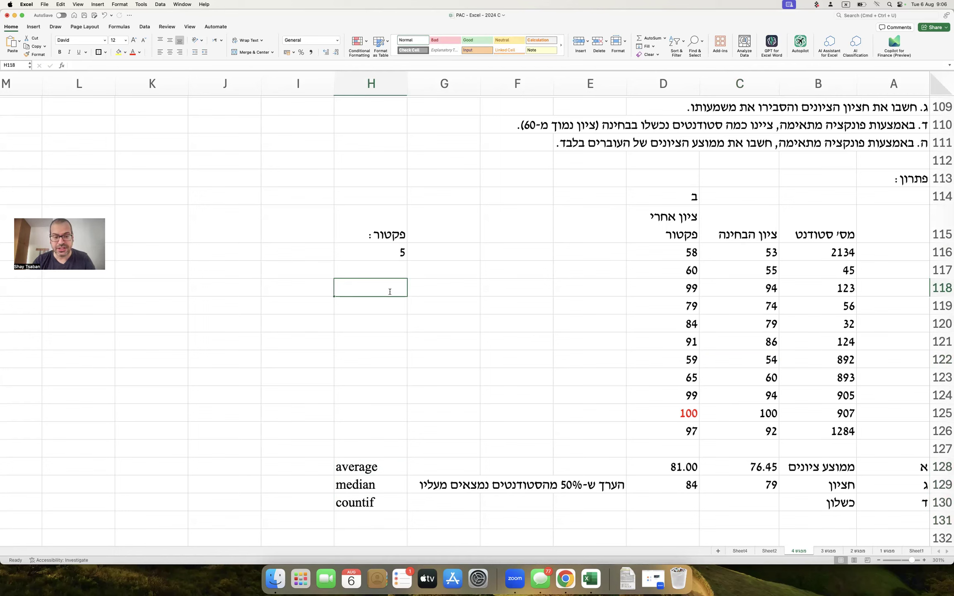
type("אן")
key("BackSpace")
key("BackSpace")
type("ציו")
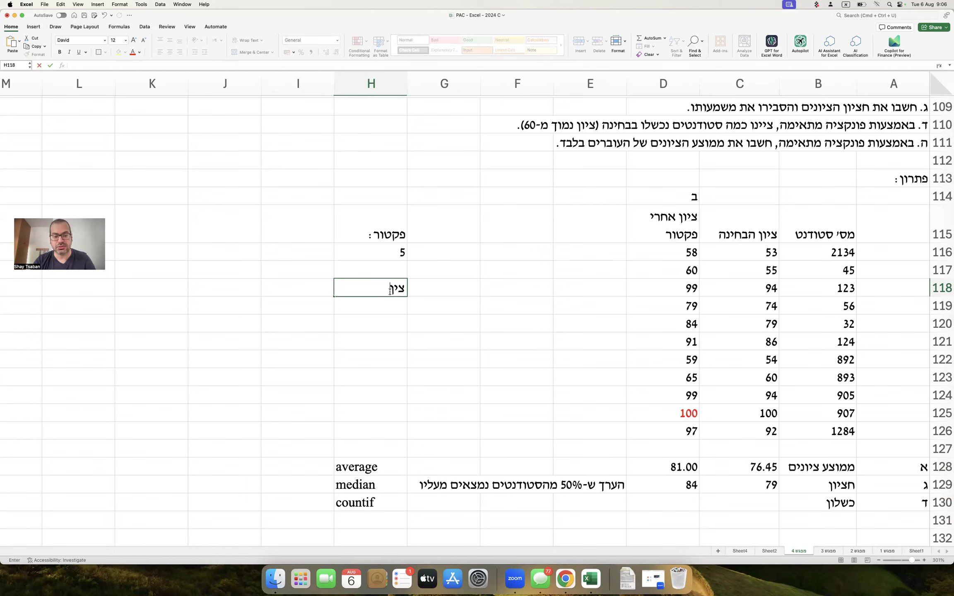
key("BackSpace")
type("ון נכשל :")
key("Return")
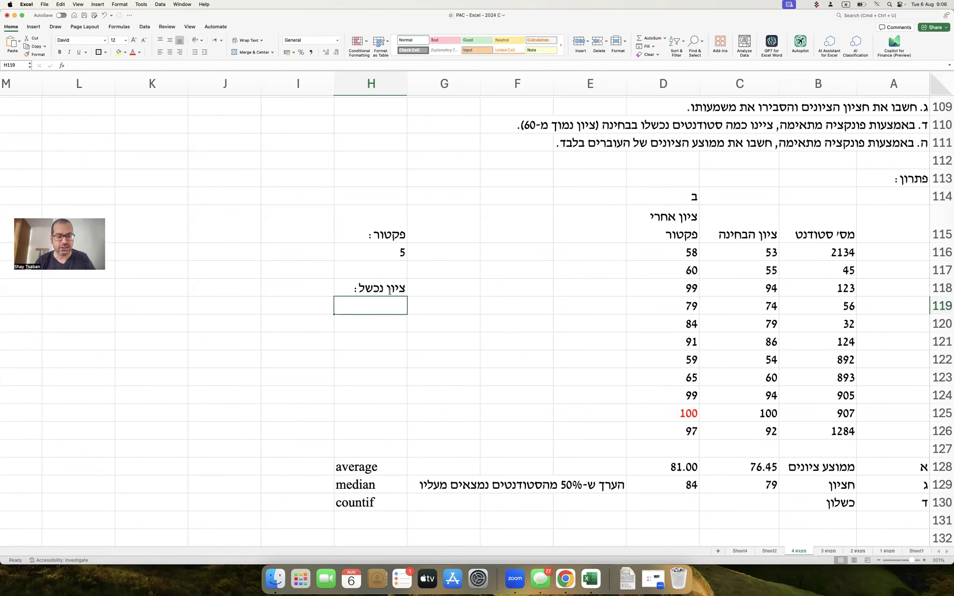
Enter the criterion <60 in H119, discarding a stray >60 entry below it.
type("<")
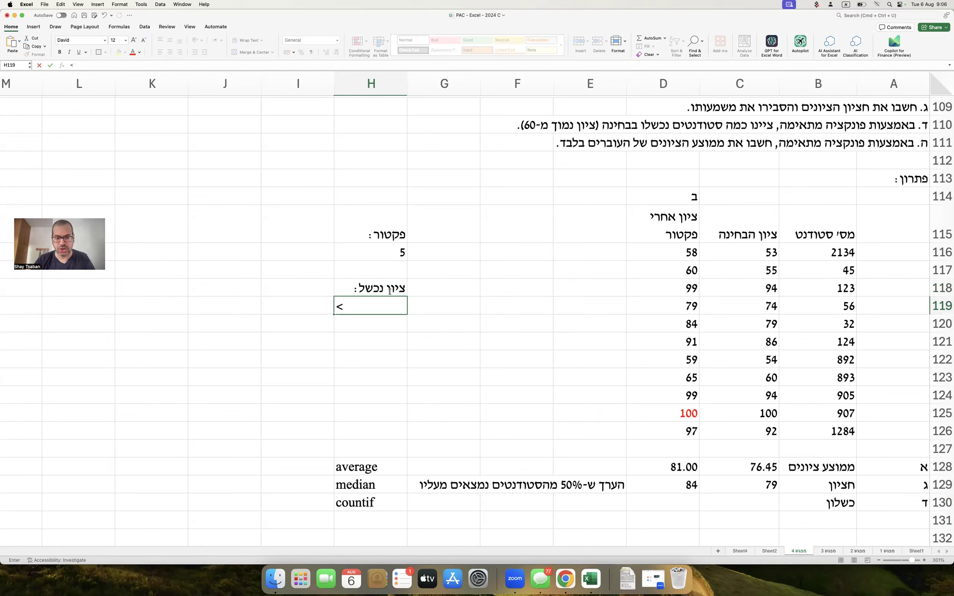
type("60")
key("Return")
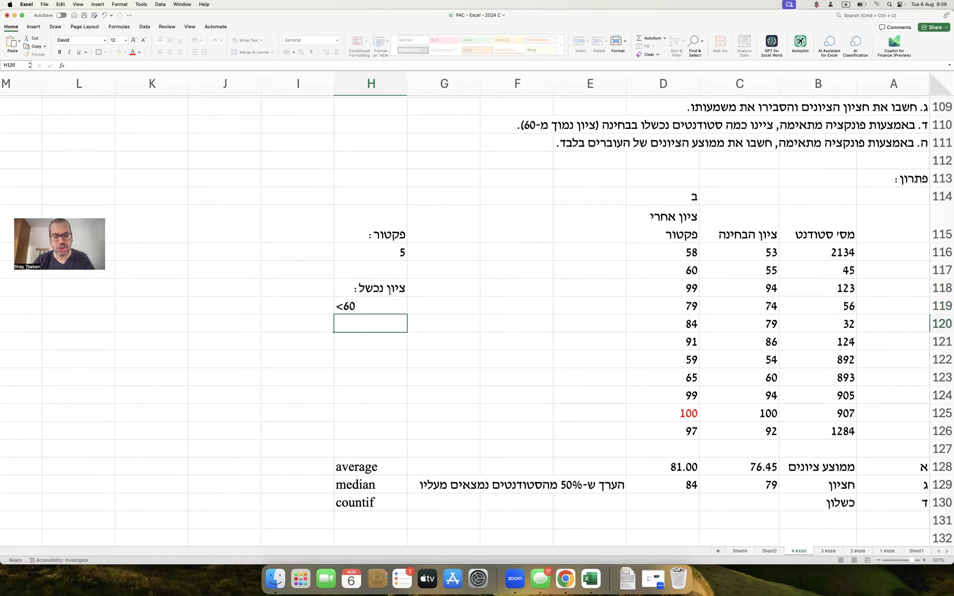
double_click(355, 306)
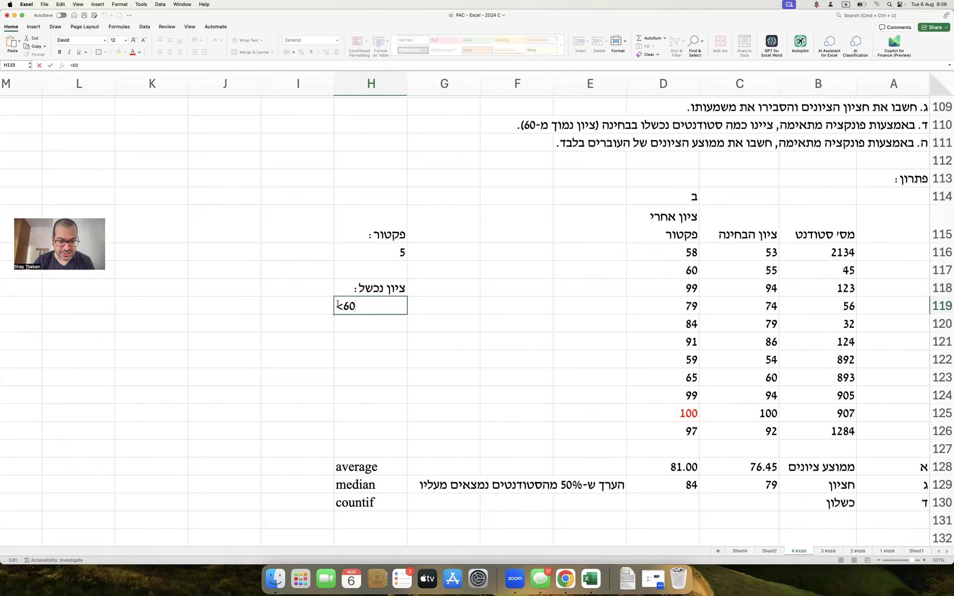
left_click_drag(343, 306, 367, 306)
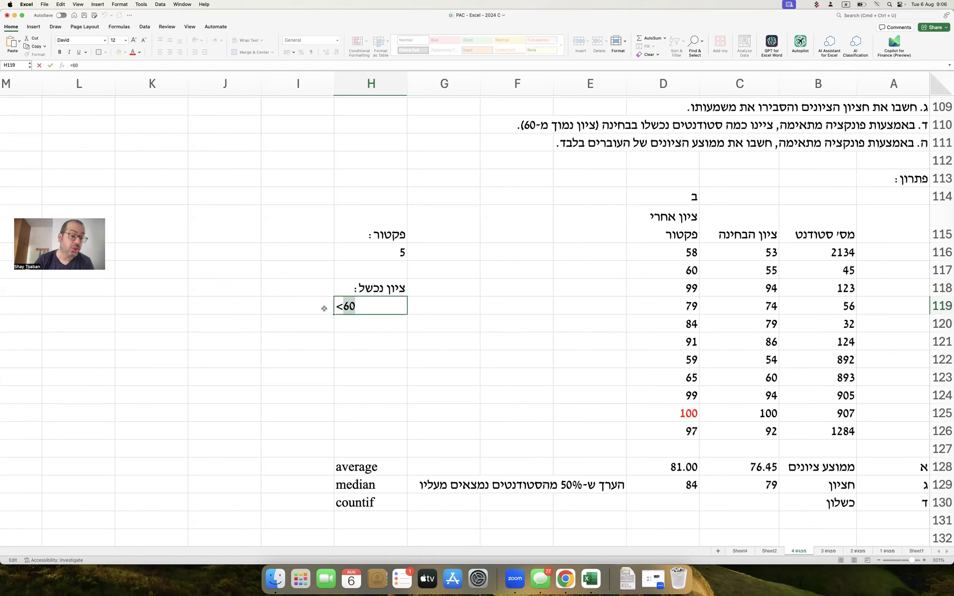
left_click(364, 329)
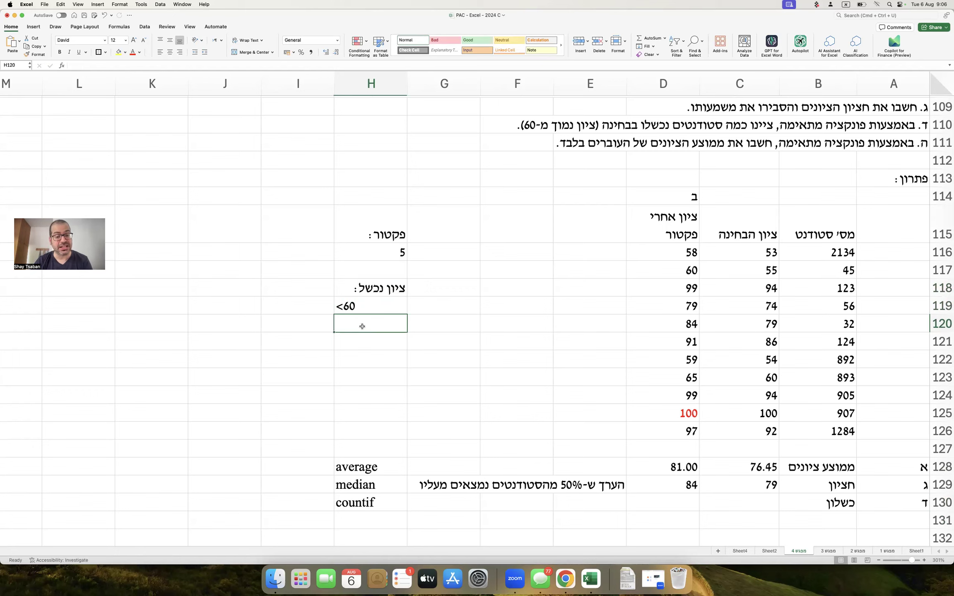
type("<")
key("BackSpace")
type(">60")
key("Escape")
Centre the <60 criterion in H119, leaving its text unchanged.
left_click(316, 303)
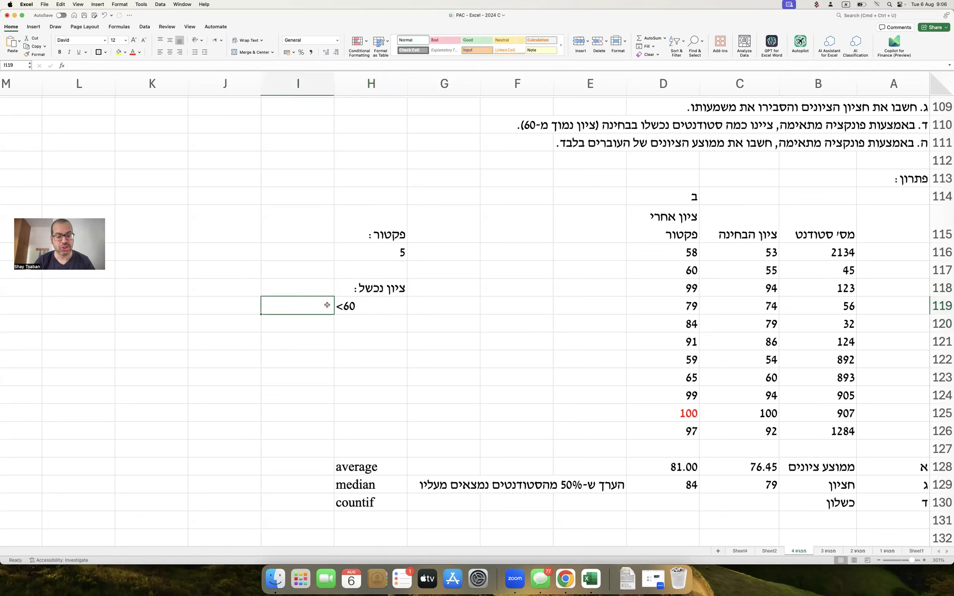
left_click(348, 304)
left_click(170, 52)
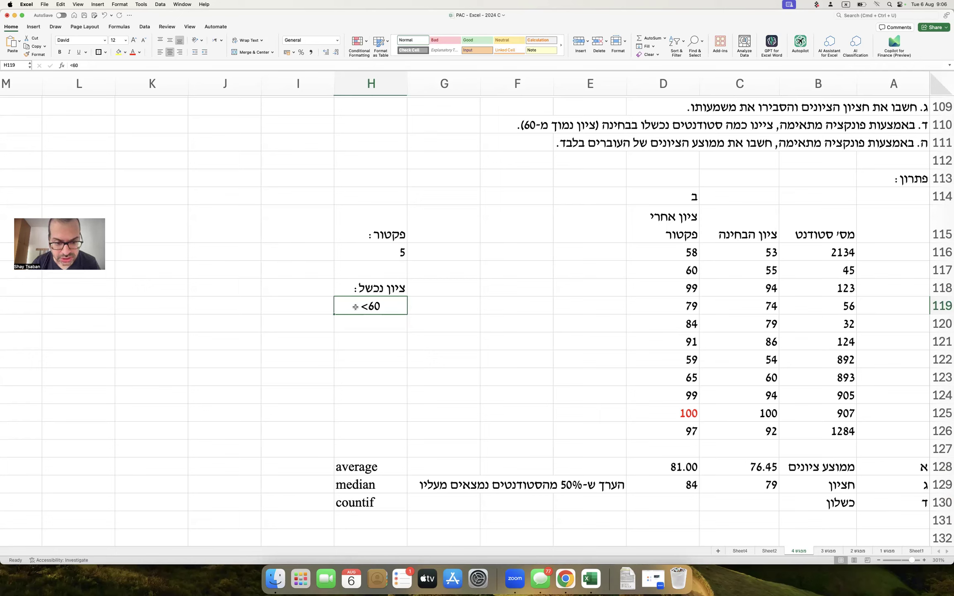
double_click(368, 306)
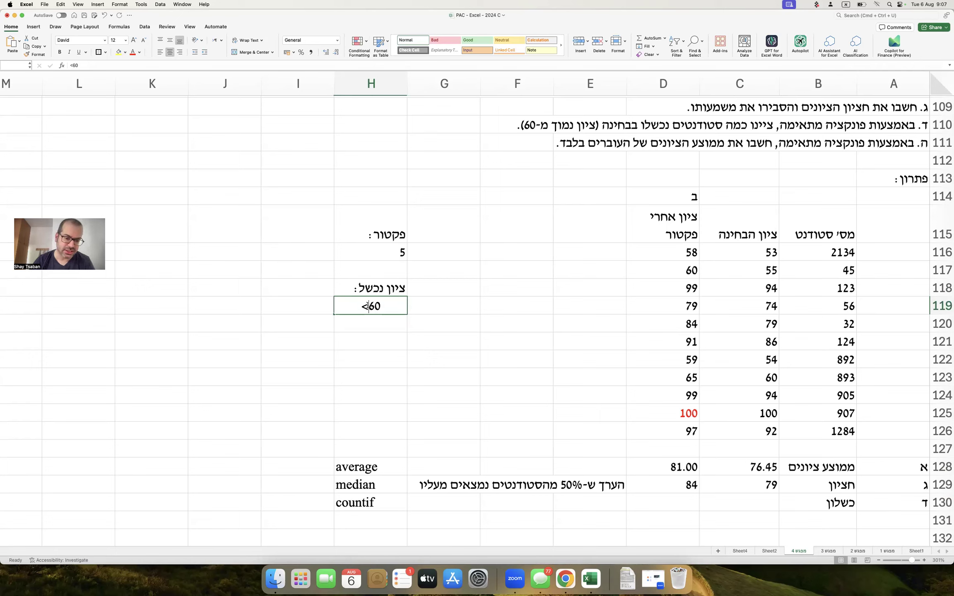
left_click(372, 306)
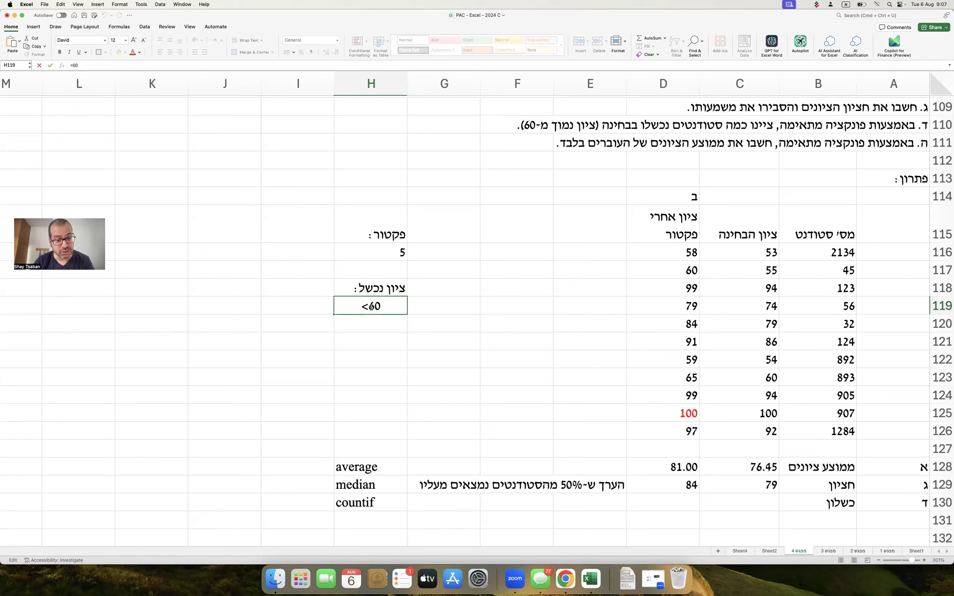
left_click_drag(369, 307, 417, 306)
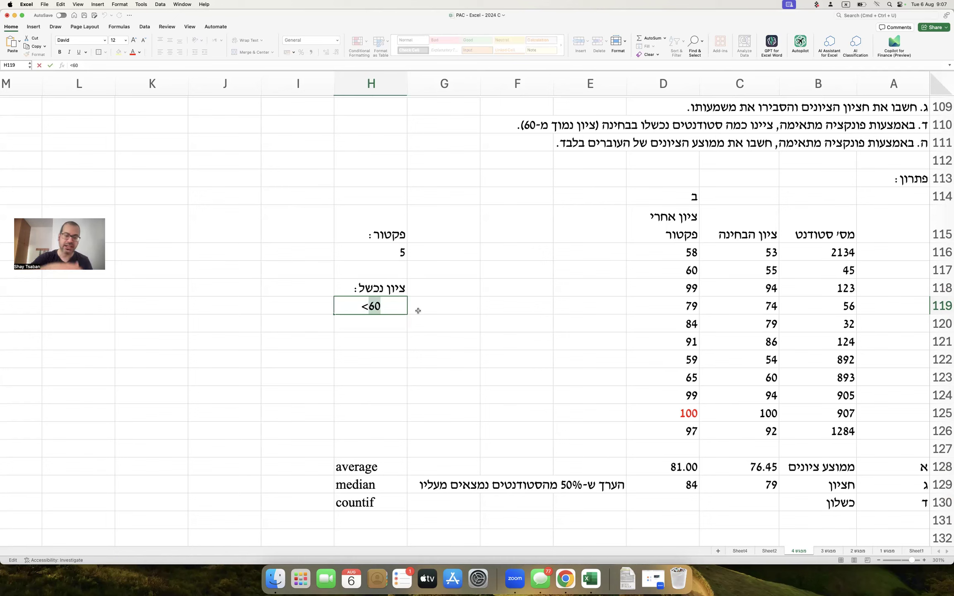
left_click(343, 305)
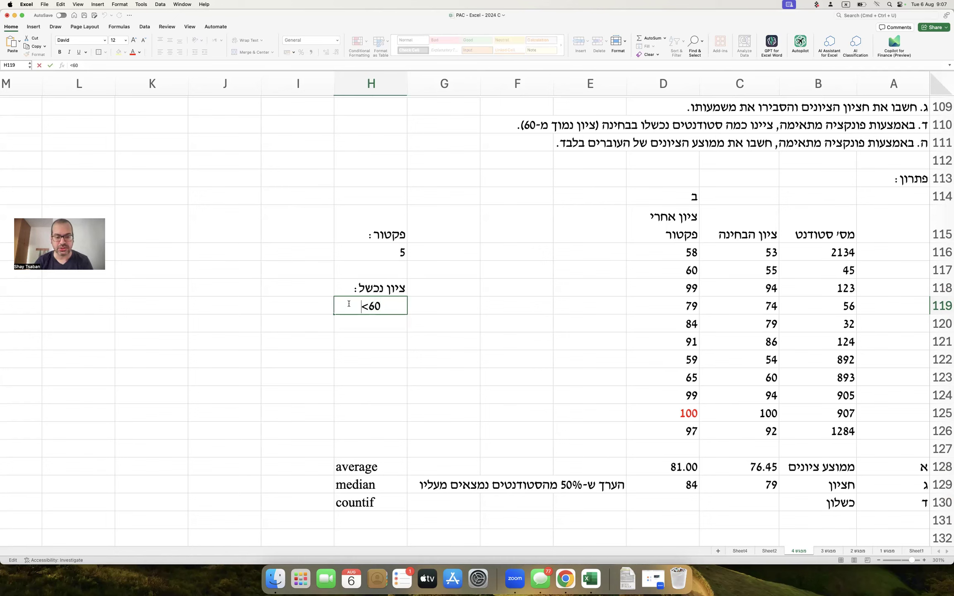
left_click(352, 336)
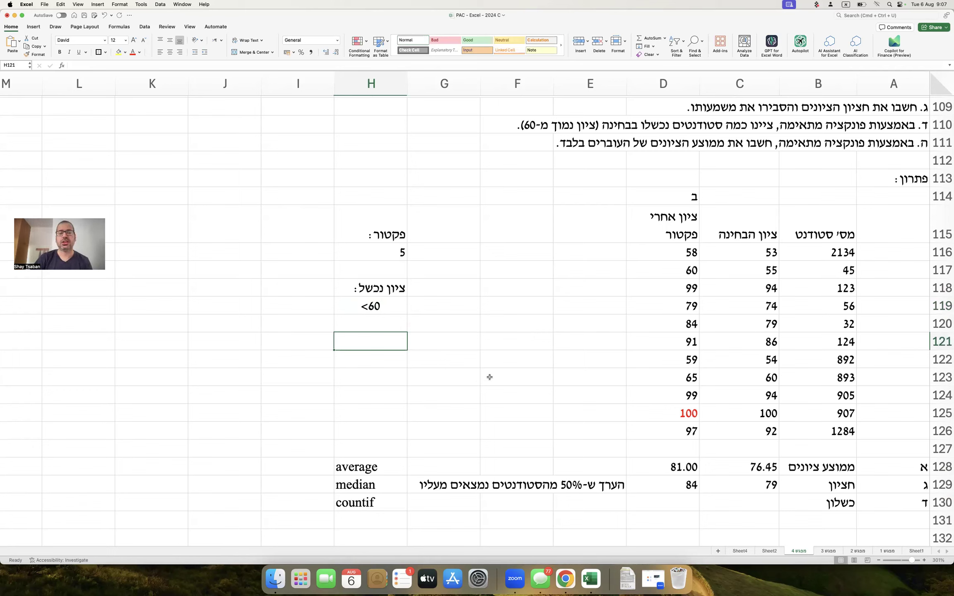
Enter =COUNTIF(C116:C126,H119) in C130, counting 3 failing exam scores.
left_click(730, 499)
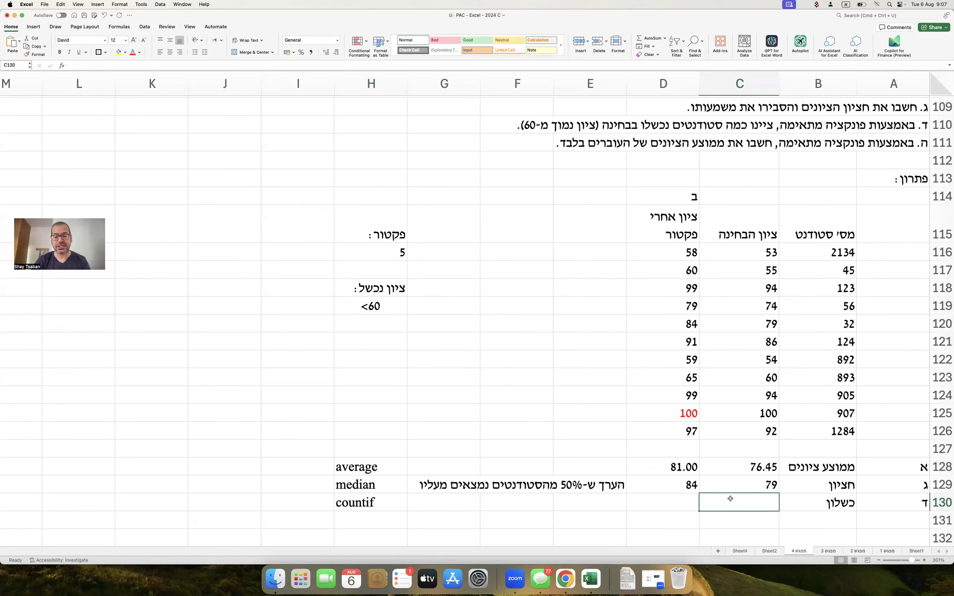
type("=")
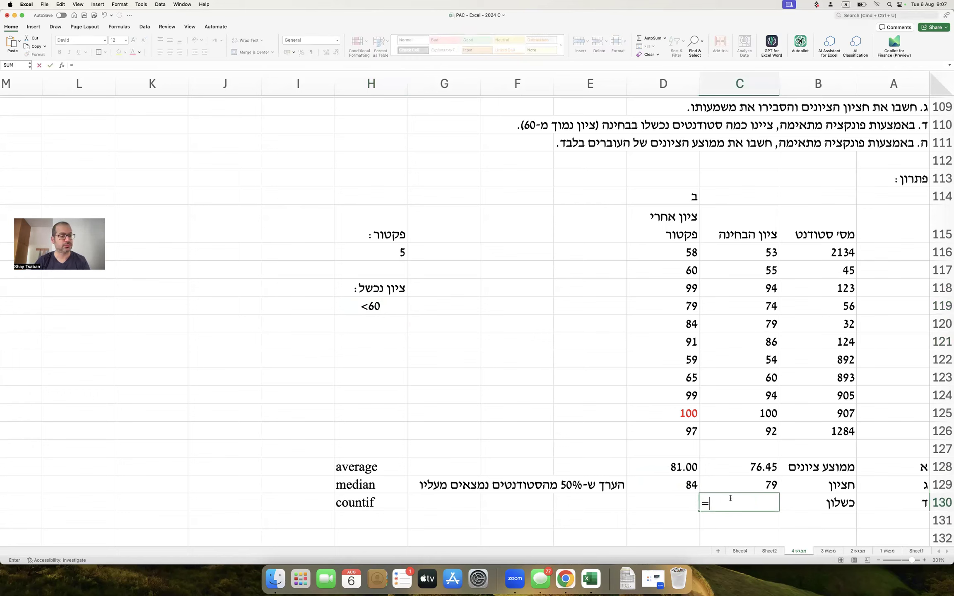
type("ב")
key("BackSpace")
key("ctrl+space")
type("countif(")
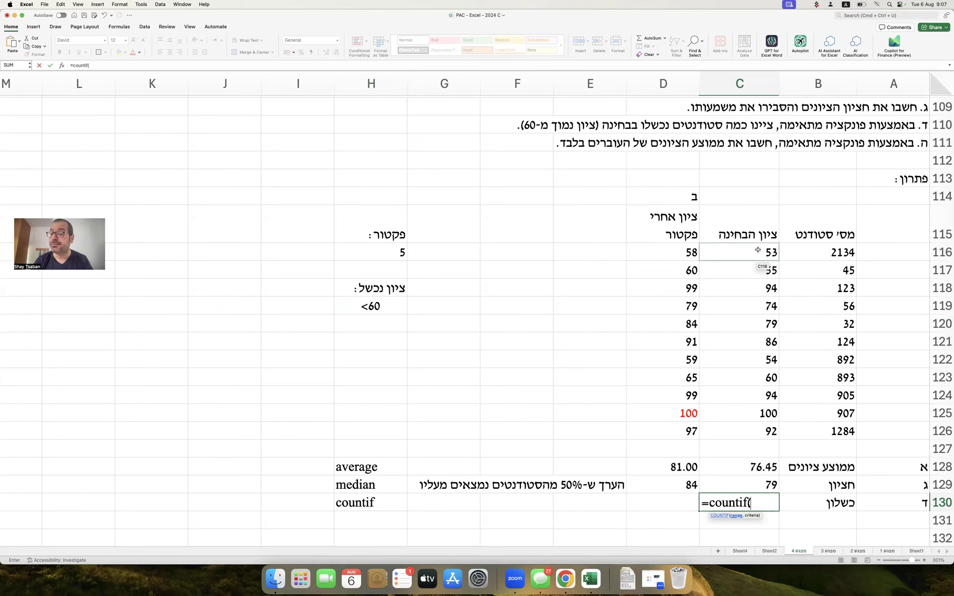
left_click_drag(758, 250, 761, 428)
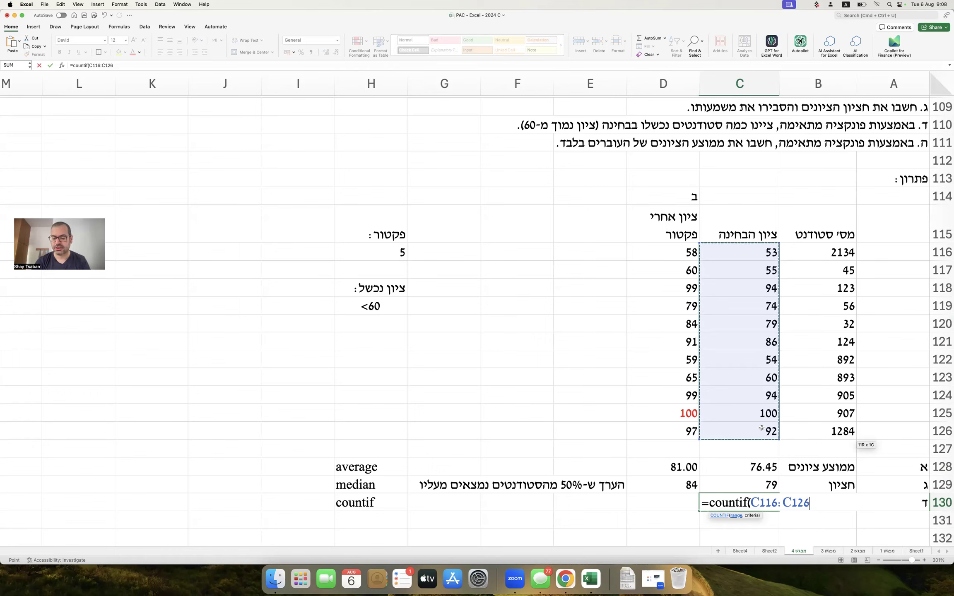
type(",")
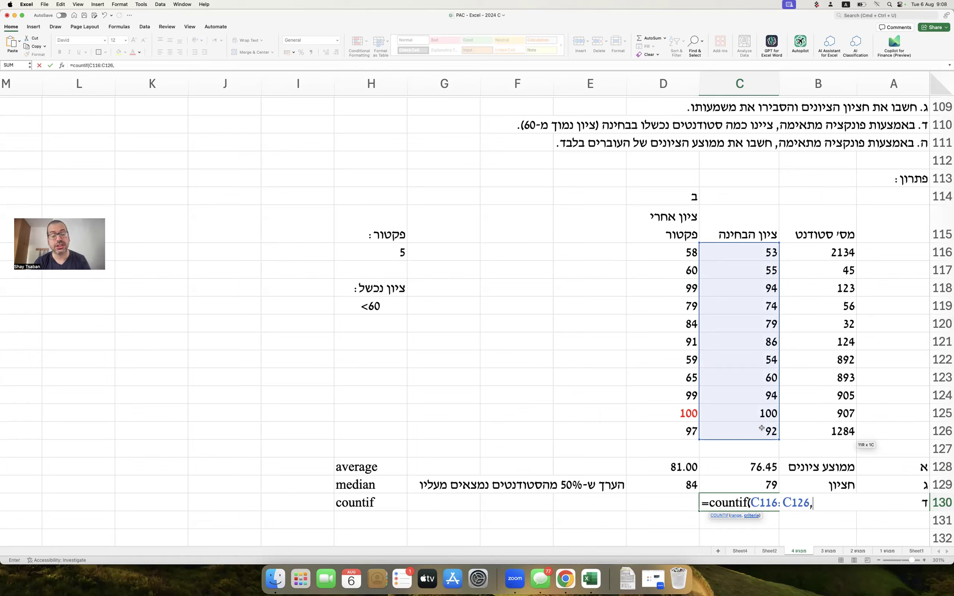
type("<60")
key("BackSpace")
key("BackSpace")
key("BackSpace")
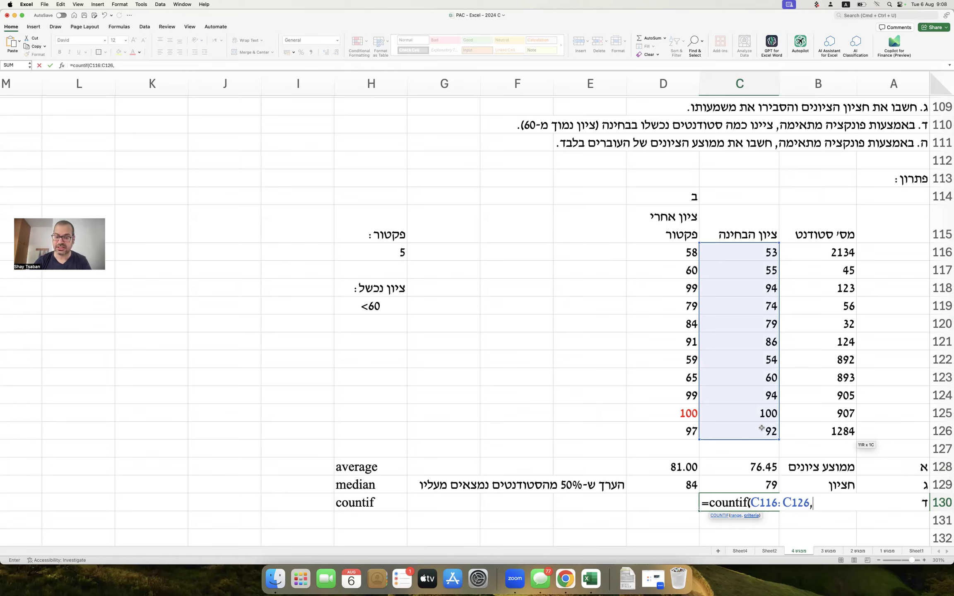
left_click(402, 308)
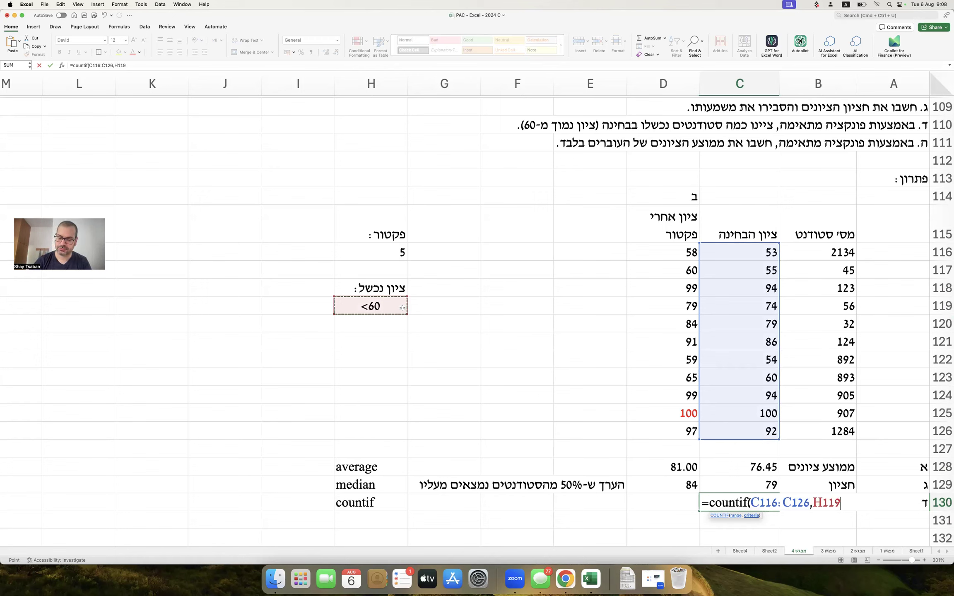
type(")")
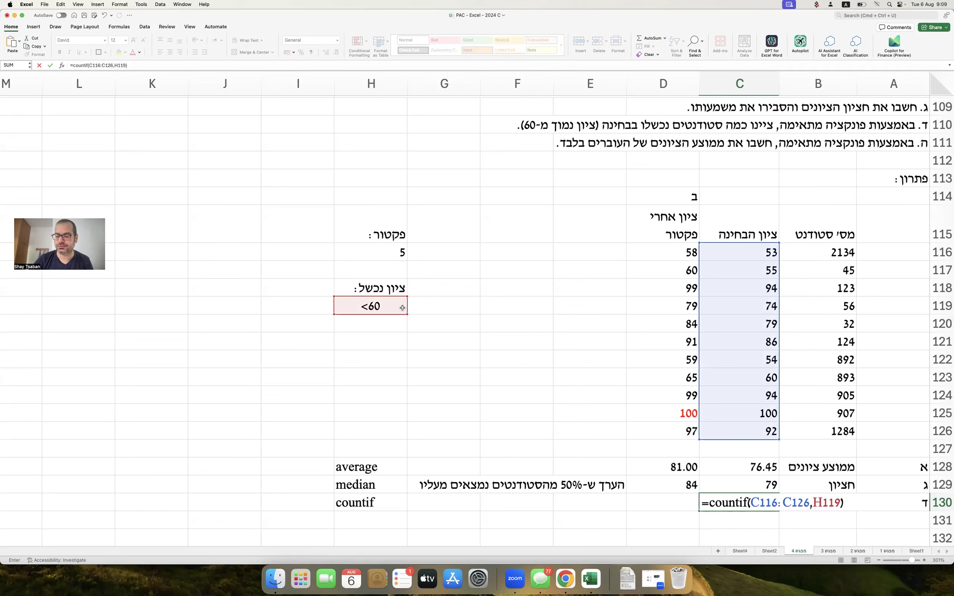
key("Return")
key("Up")
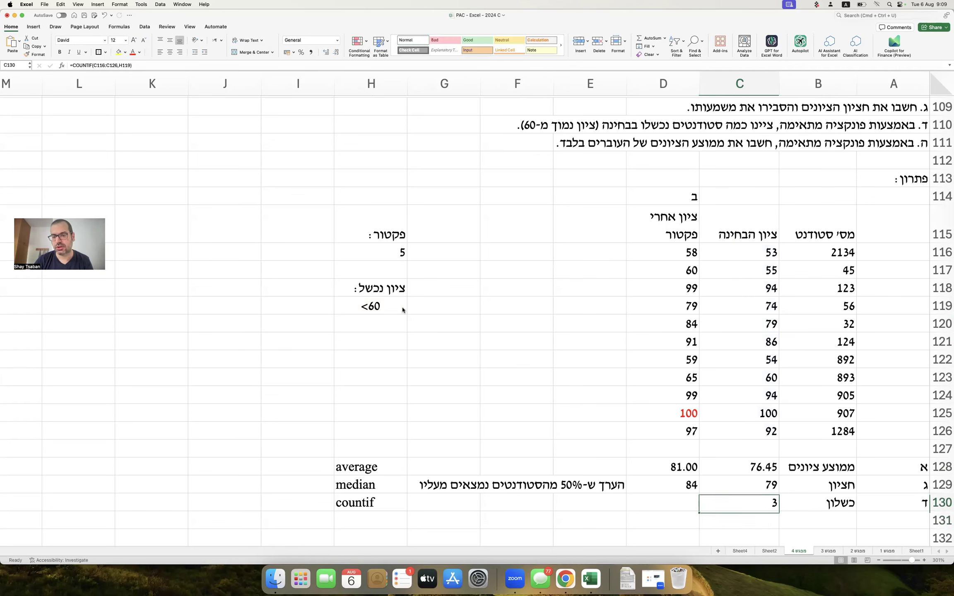
Add a second line reading לפני פקטור to the C115 exam-score header.
left_click(773, 257)
left_click(765, 270, "super")
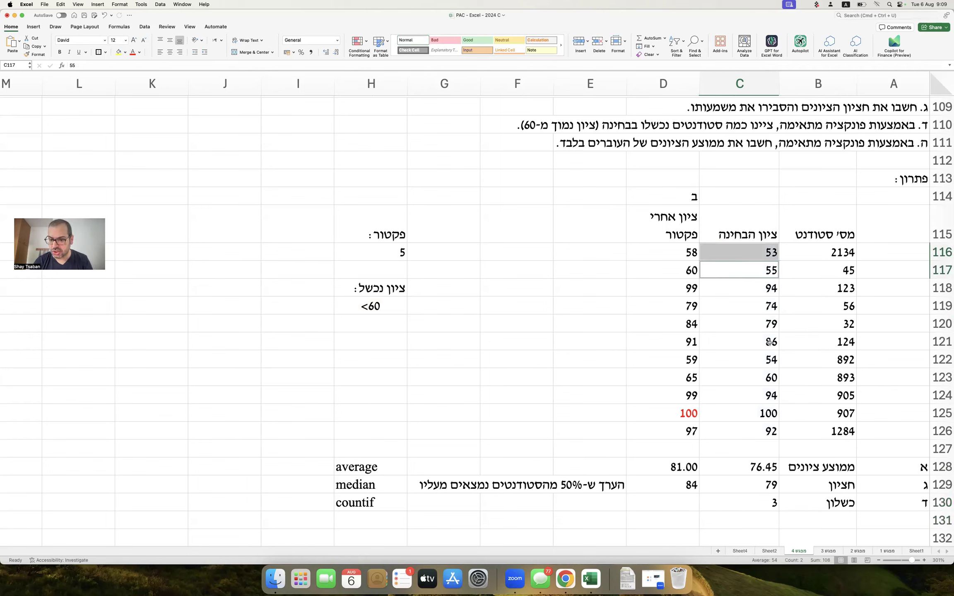
left_click(755, 360, "super")
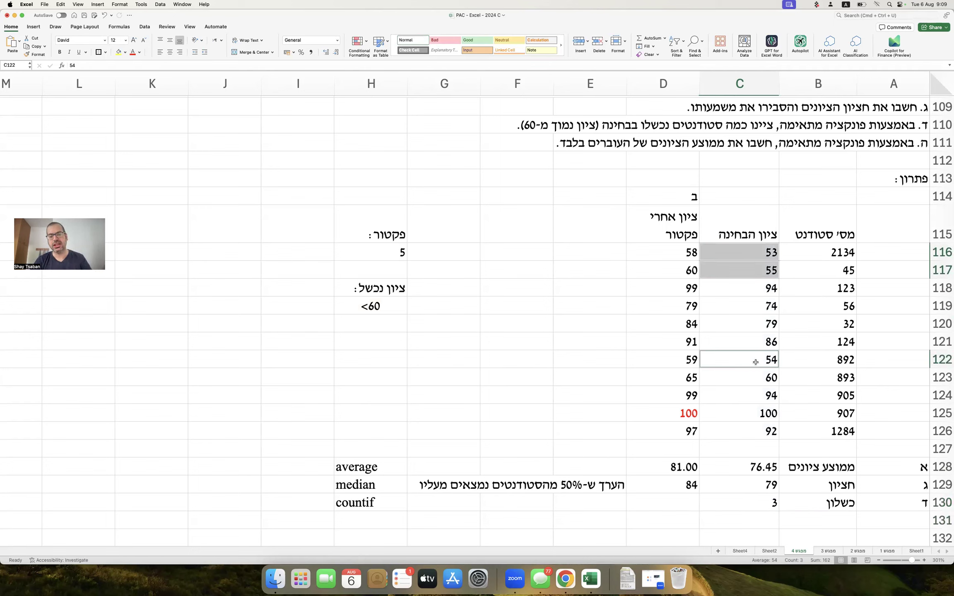
left_click(693, 500)
double_click(713, 234)
key("alt+Return")
type("kp")
key("BackSpace")
key("BackSpace")
key("BackSpace")
key("ctrl+space")
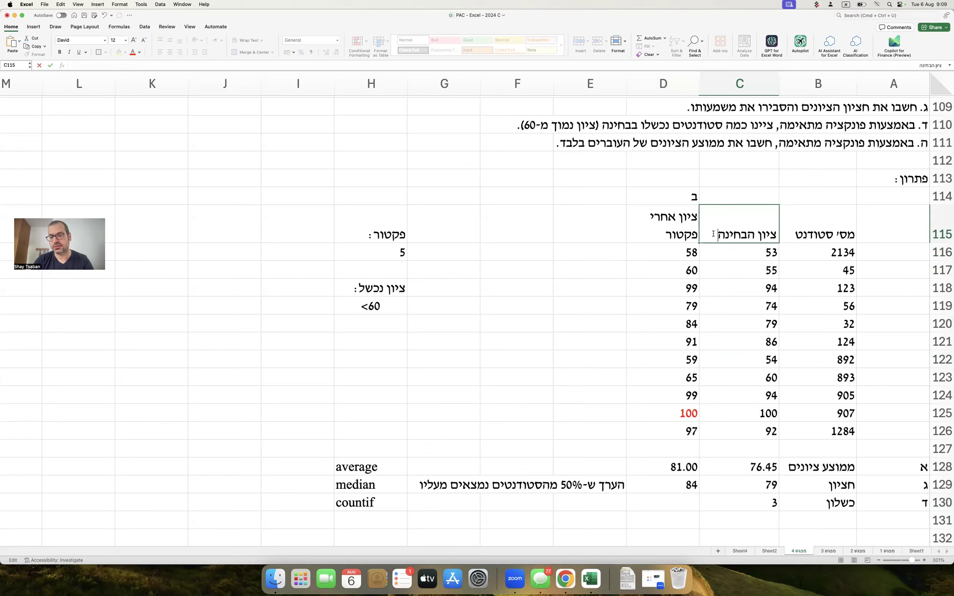
key("alt+Return")
type("לפני פקטור")
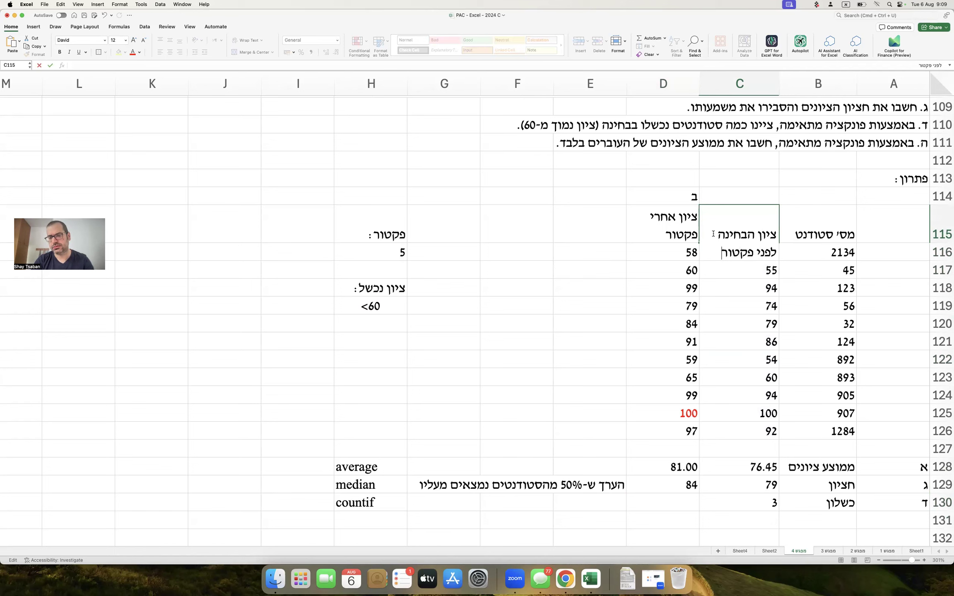
key("Return")
Enter =COUNTIF(D116:D126,H119) in D130, counting 2 failing post-factor grades.
left_click(668, 503)
type("=")
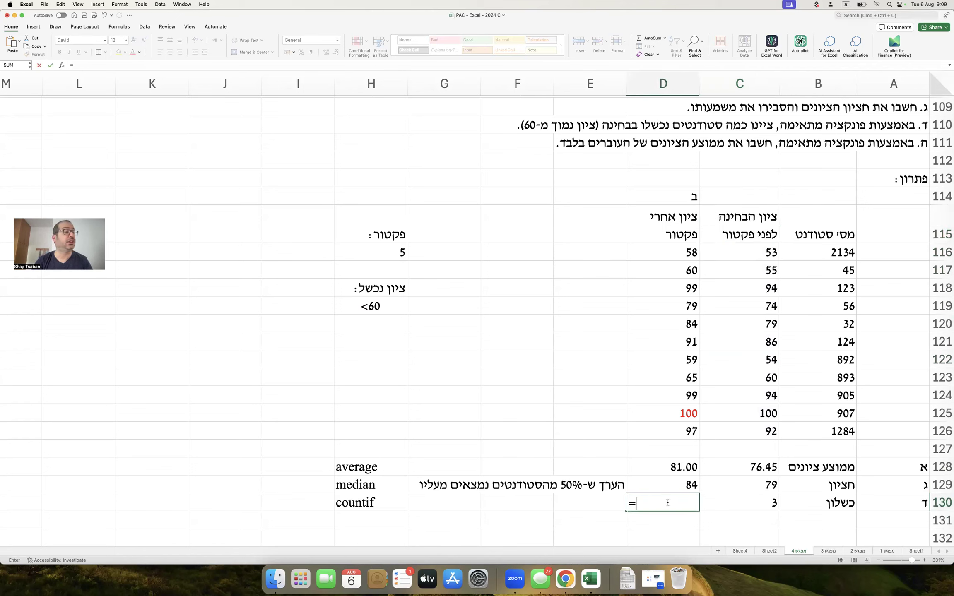
key("ctrl+space")
type("countif(")
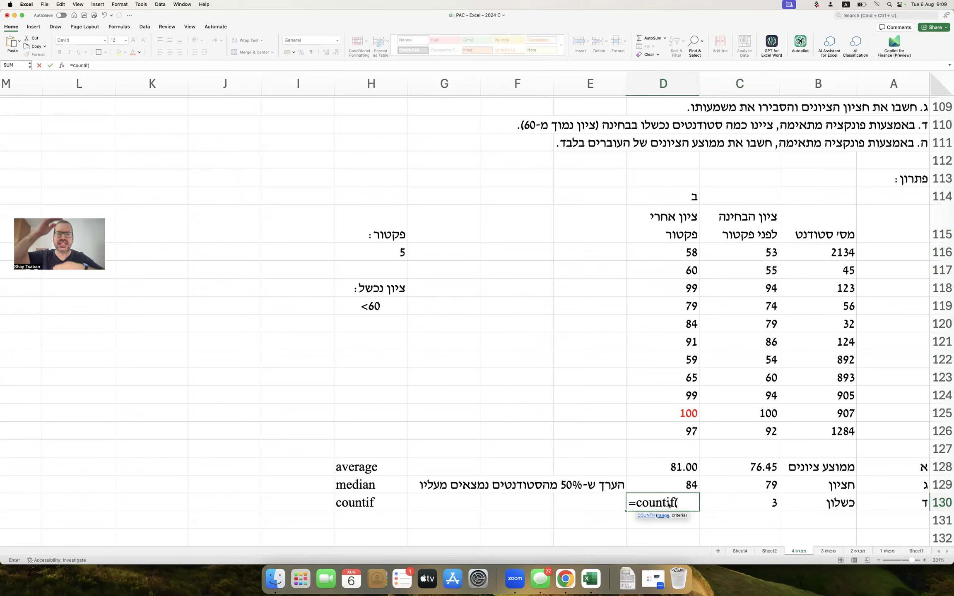
left_click_drag(687, 251, 678, 431)
type(",")
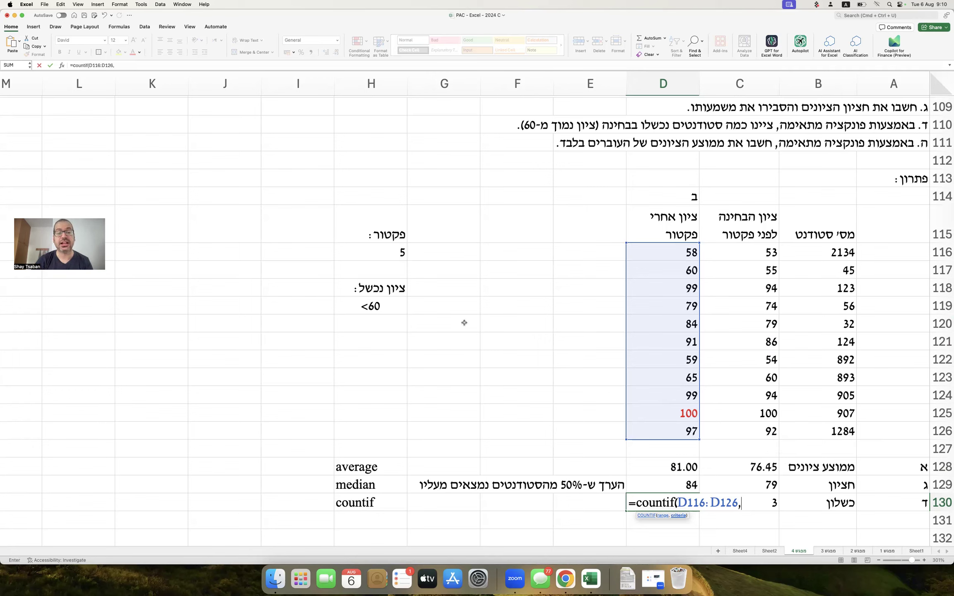
left_click(387, 301)
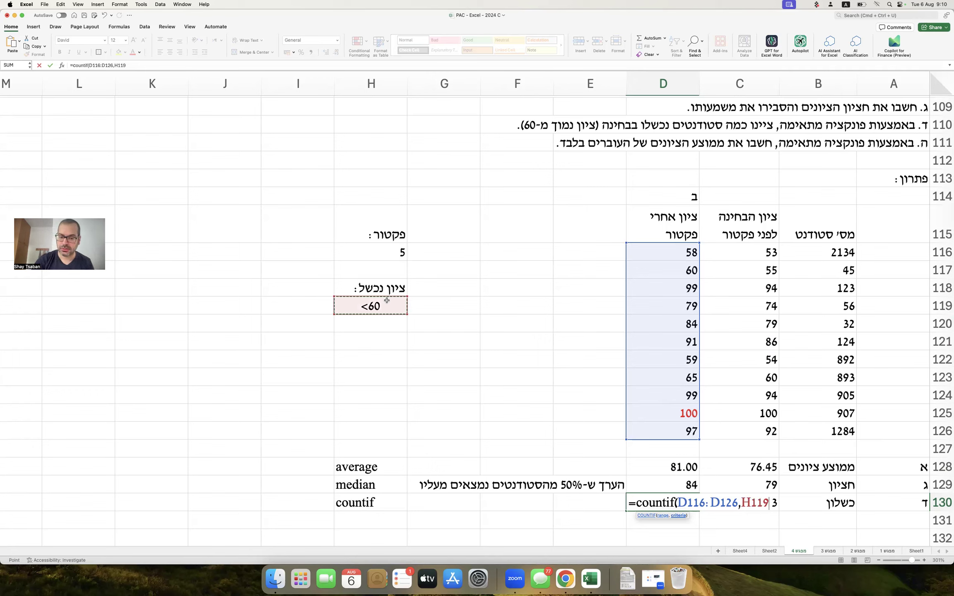
type(")")
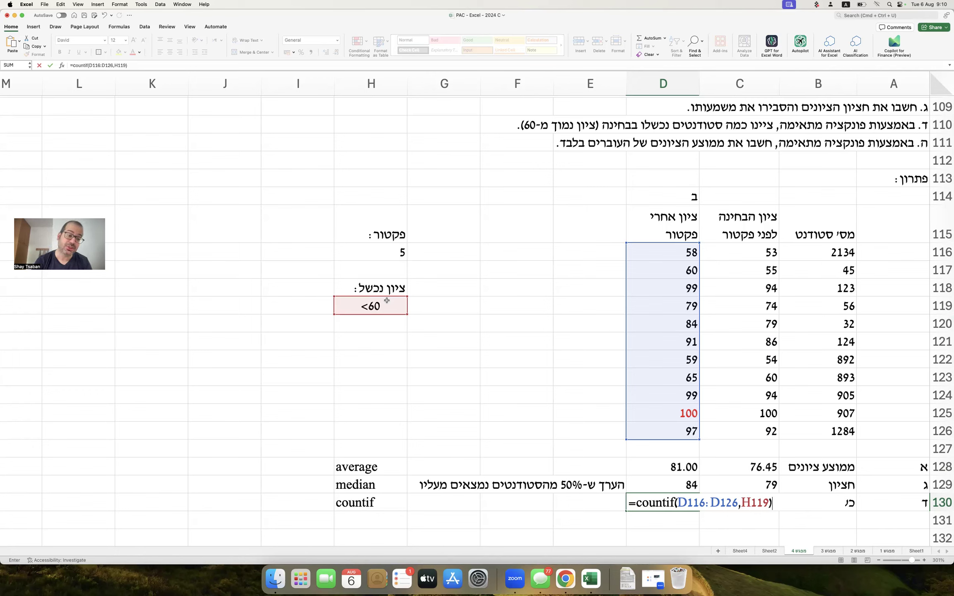
key("Return")
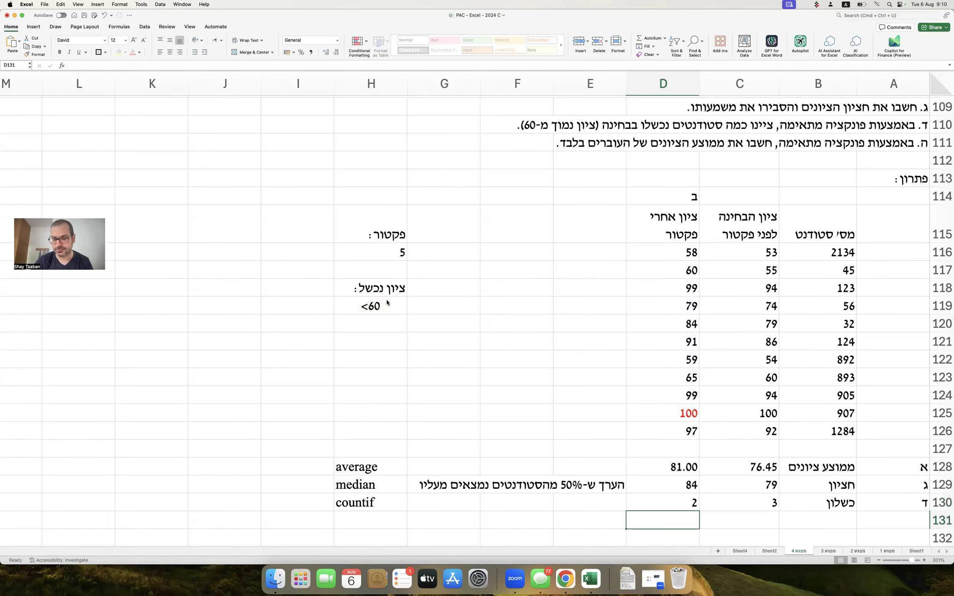
Show D130's formula as text in G130 with =FORMULATEXT(D130).
key("Up")
key("Left")
scroll(387, 304, "down", 5)
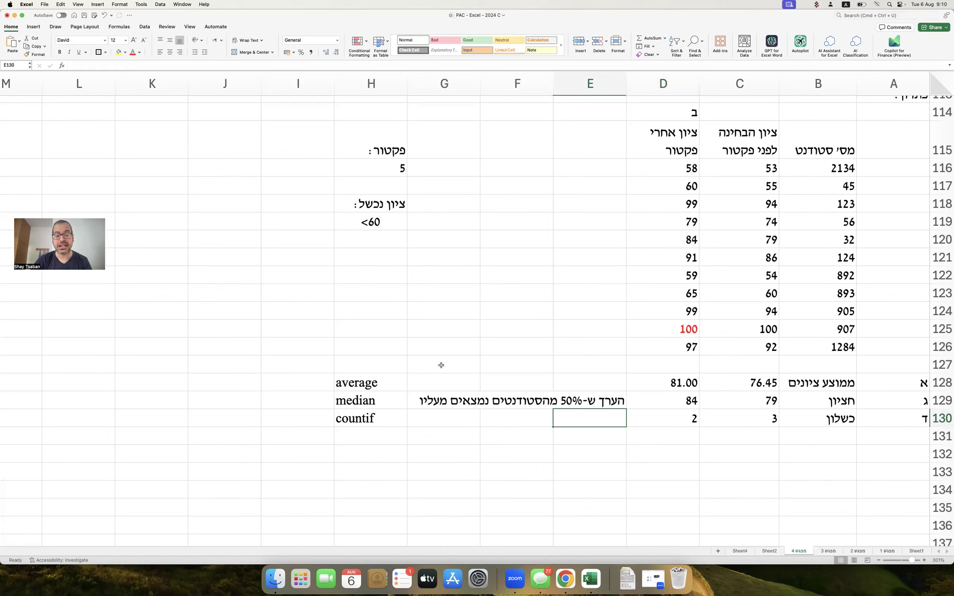
left_click(450, 417)
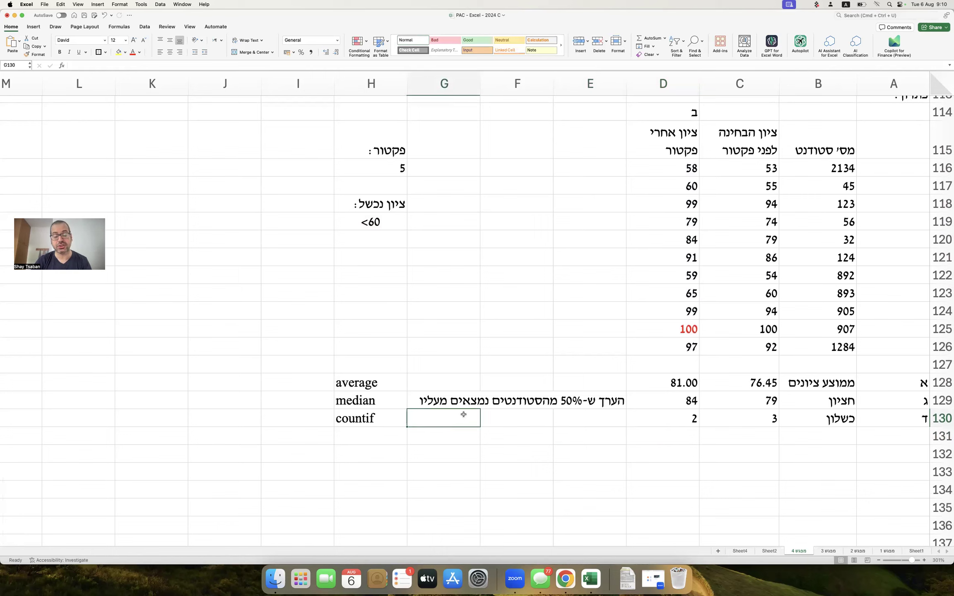
type("=fo")
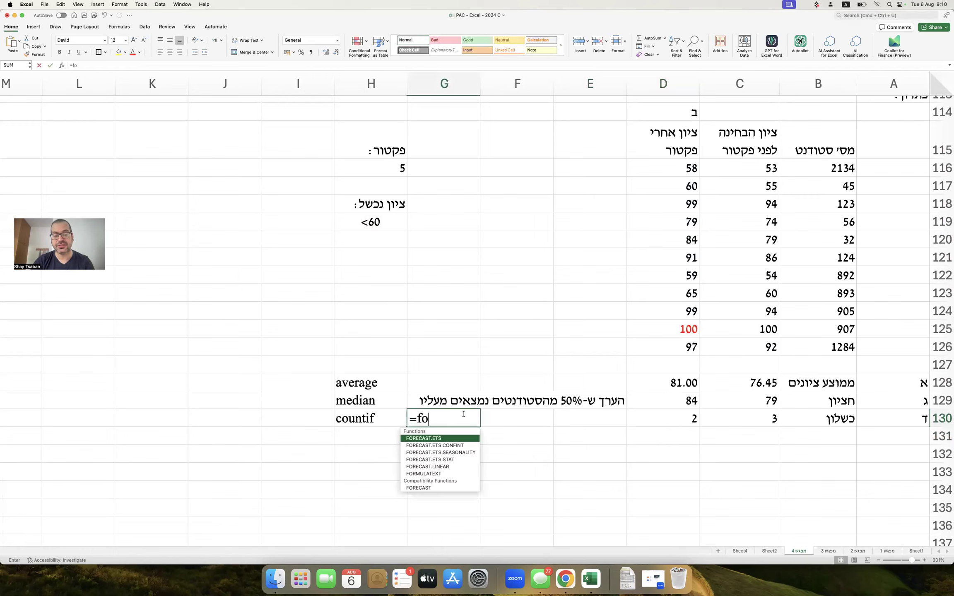
type("rmulatext(")
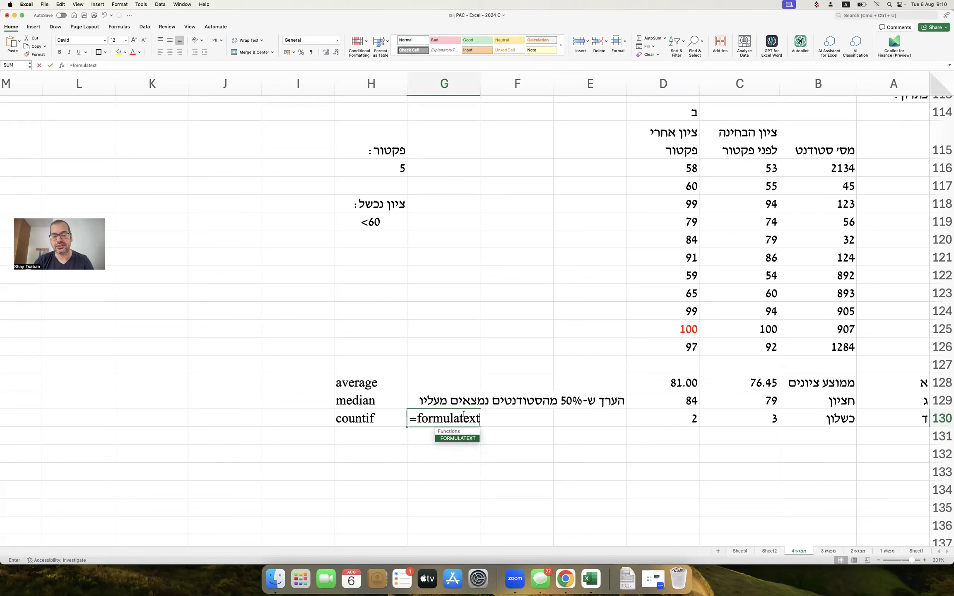
key("Right")
key("Right")
key("Right")
type(")")
key("Return")
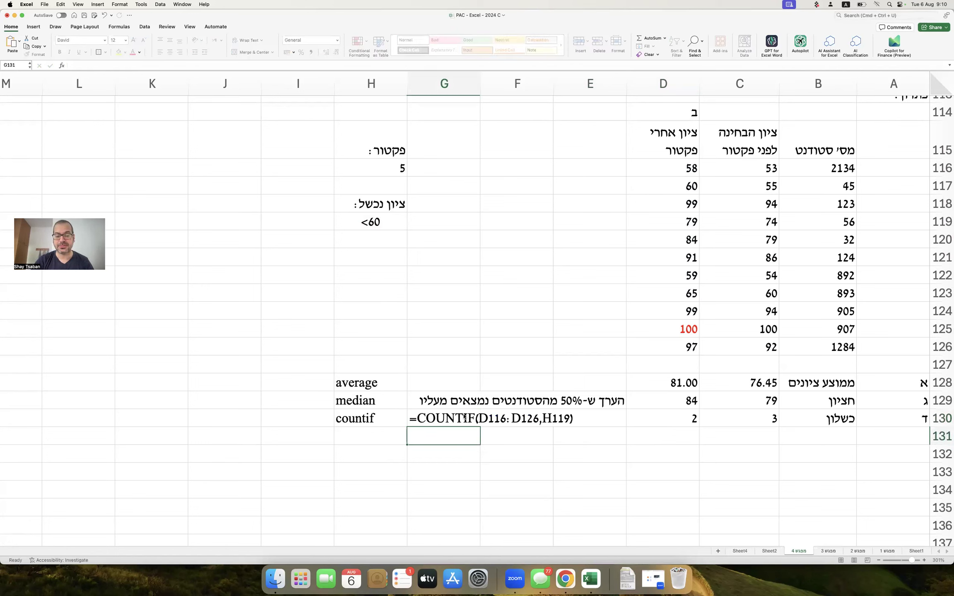
Bring up the Insert Shapes gallery.
left_click(490, 446)
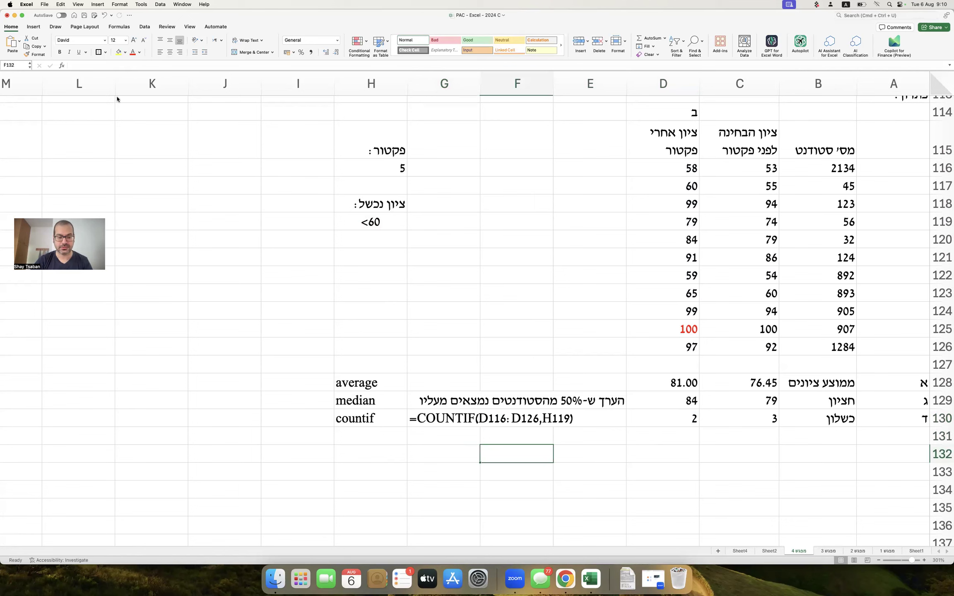
left_click(34, 26)
left_click(129, 41)
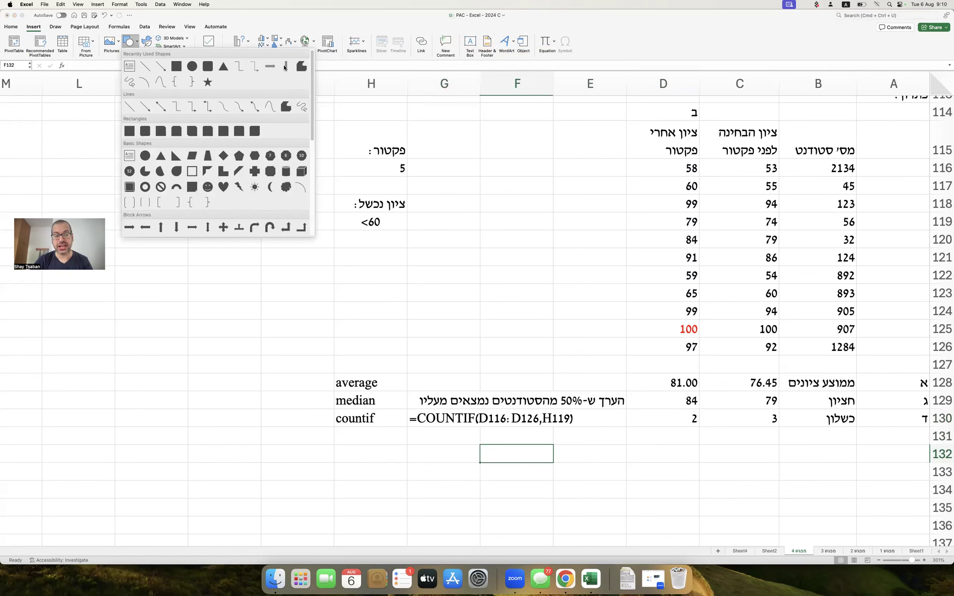
Draw a down arrow beneath the formula text in G130.
left_click(286, 66)
left_click_drag(448, 428, 437, 449)
left_click(458, 454)
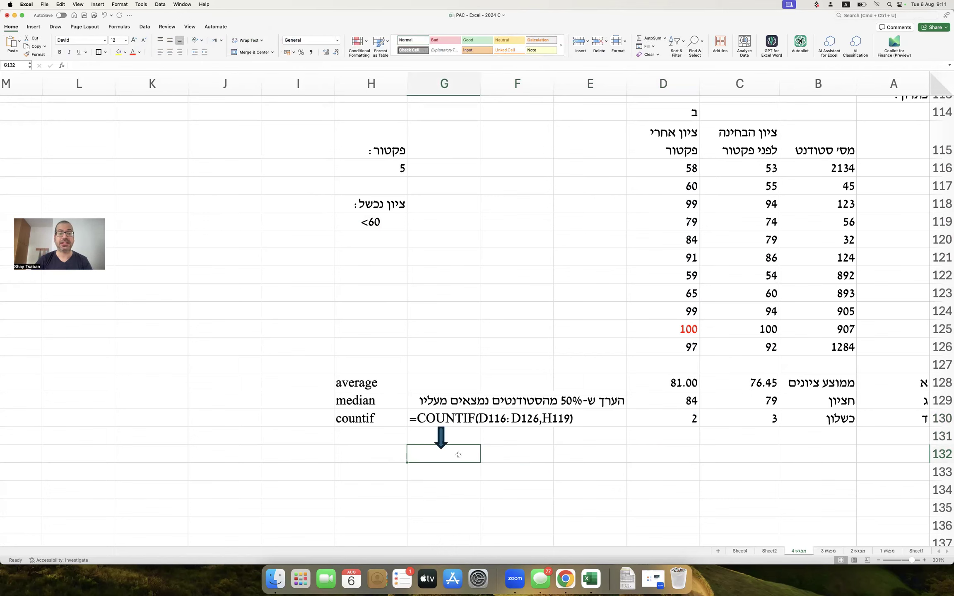
Write Hebrew notes in G132–G133 explaining COUNTIF takes the grade range D116:D126.
type("ne")
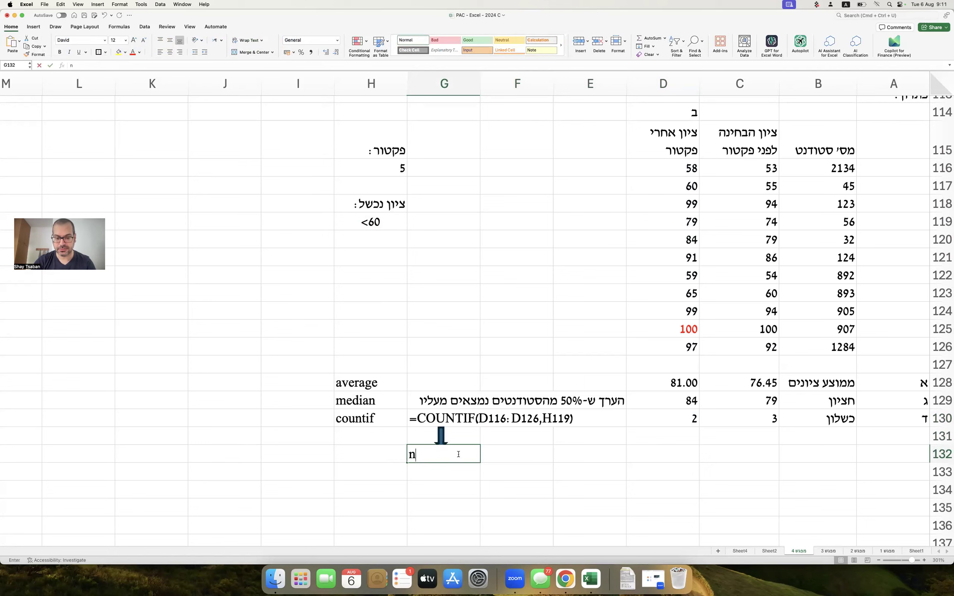
key("BackSpace")
key("BackSpace")
type("מקבלת ")
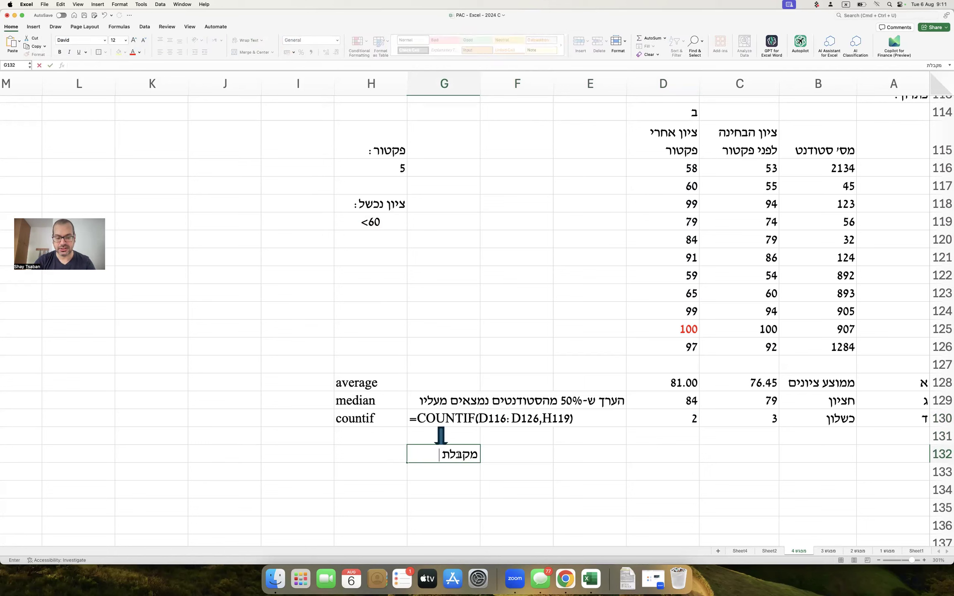
type("כקלט (רצה על)")
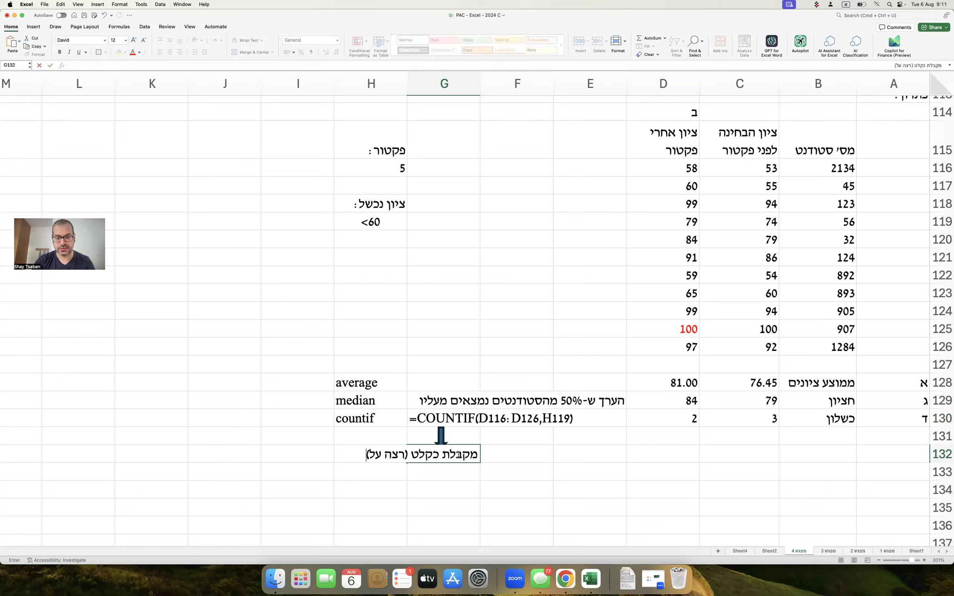
key("Return")
type("טווח ערכים -")
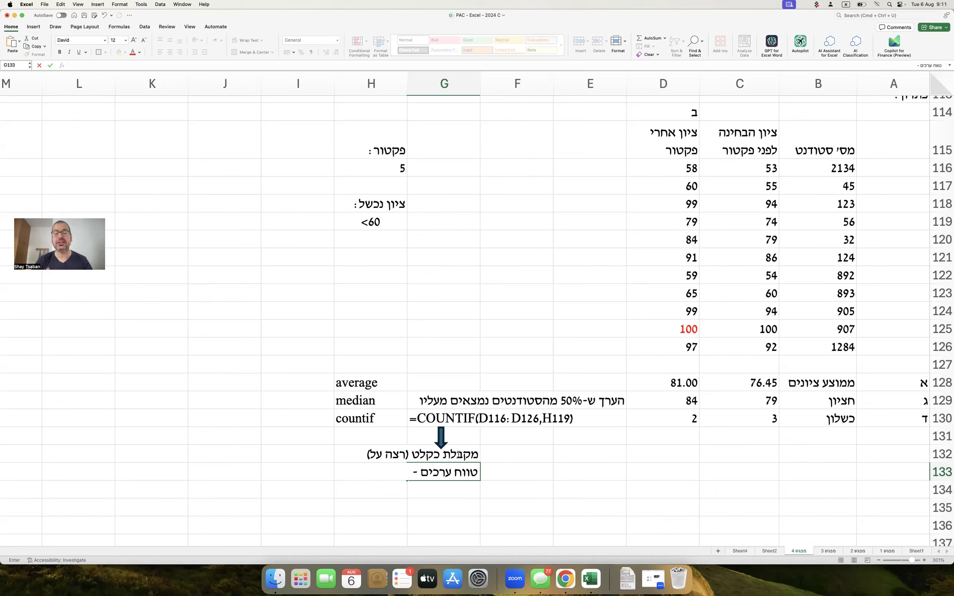
type("כאן:")
key("ctrl+space")
type("D116:D126")
key("ctrl+space")
type("טווח הציונים")
key("Return")
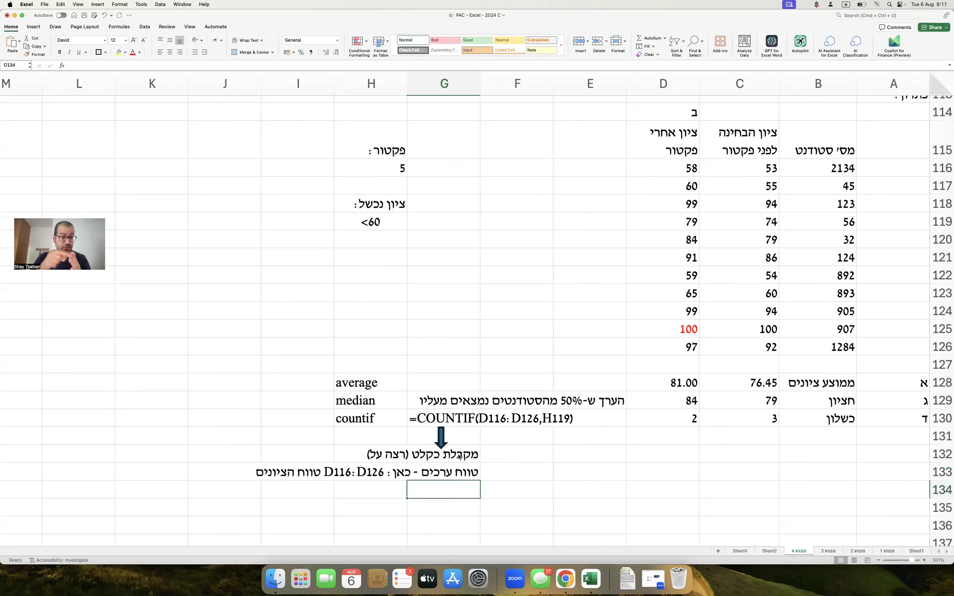
Add Hebrew notes in G134–G135: it counts values meeting a condition, here the failing-grade cell.
type("וסופרת")
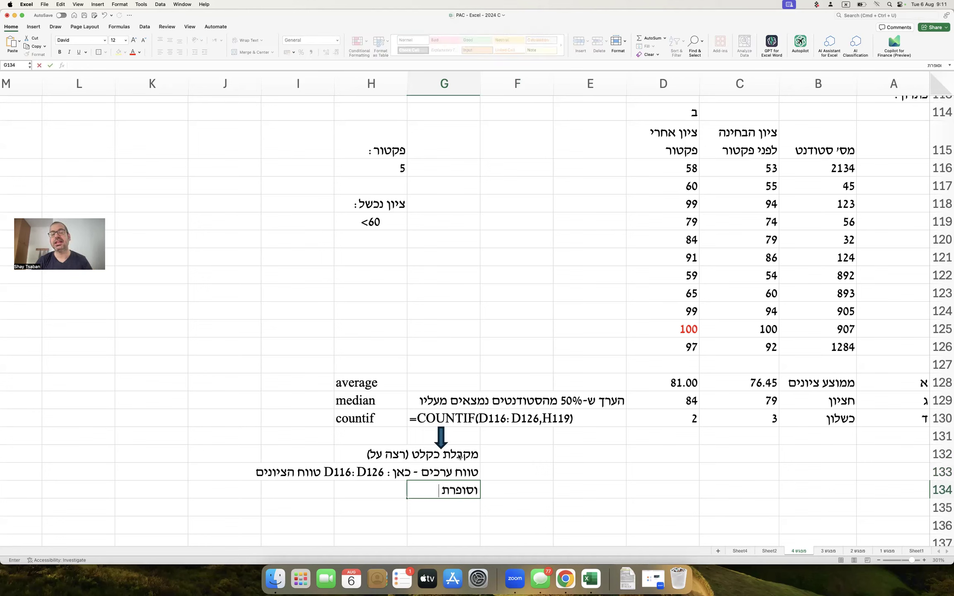
type("כמה ערכים בטווח")
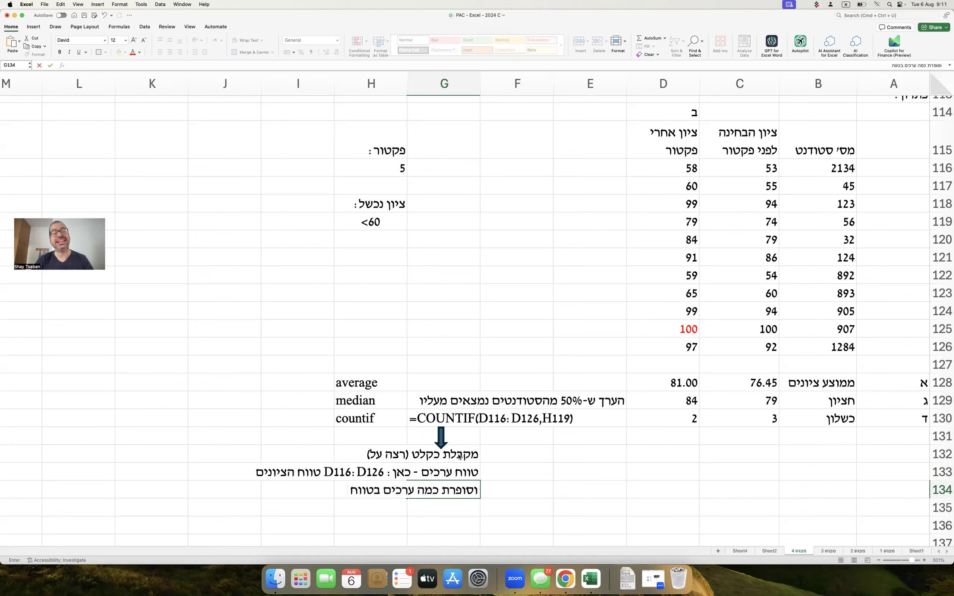
type(" עונים לתנאי")
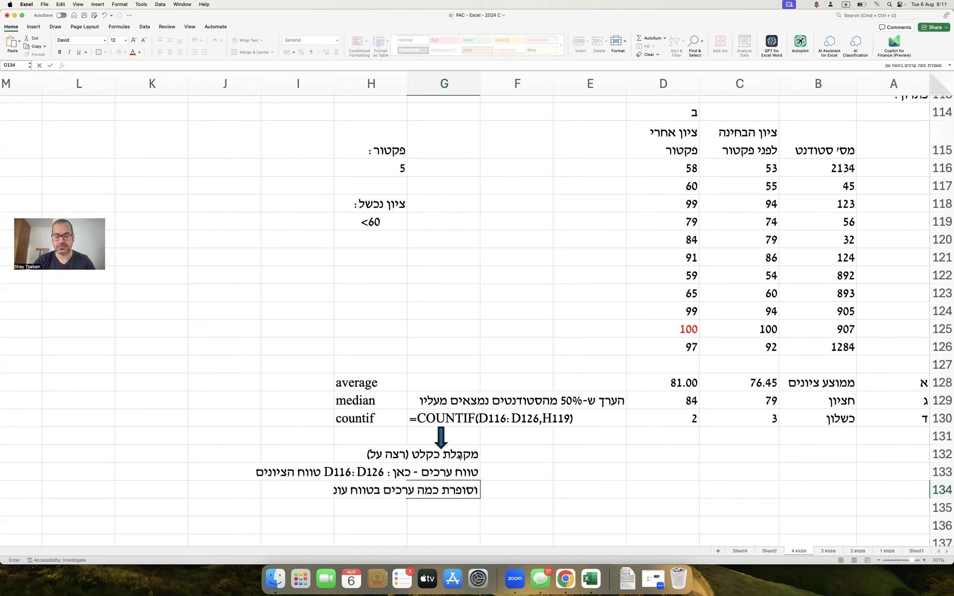
key("Return")
type("מסויים -")
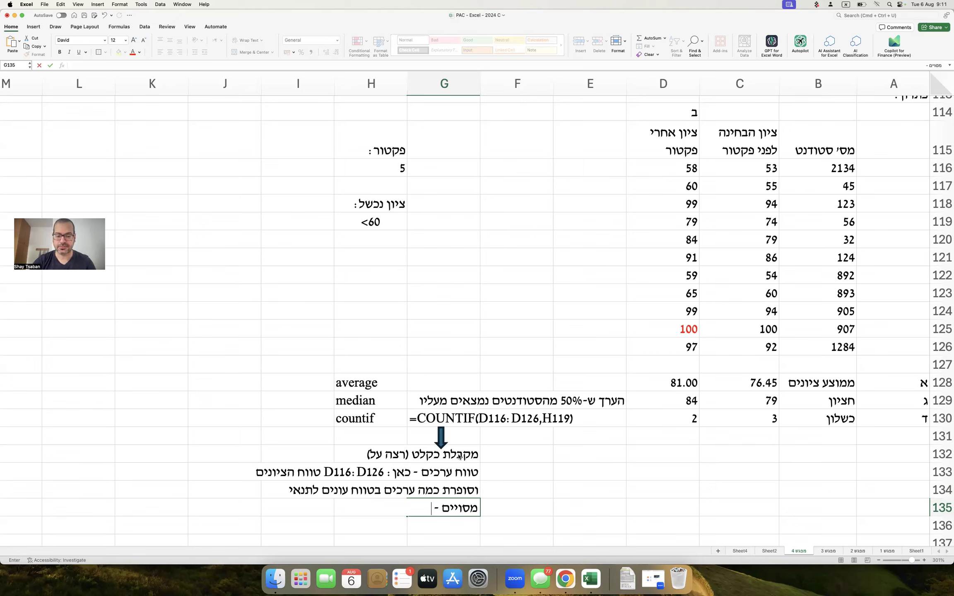
type("כאן התנאי הוא צי")
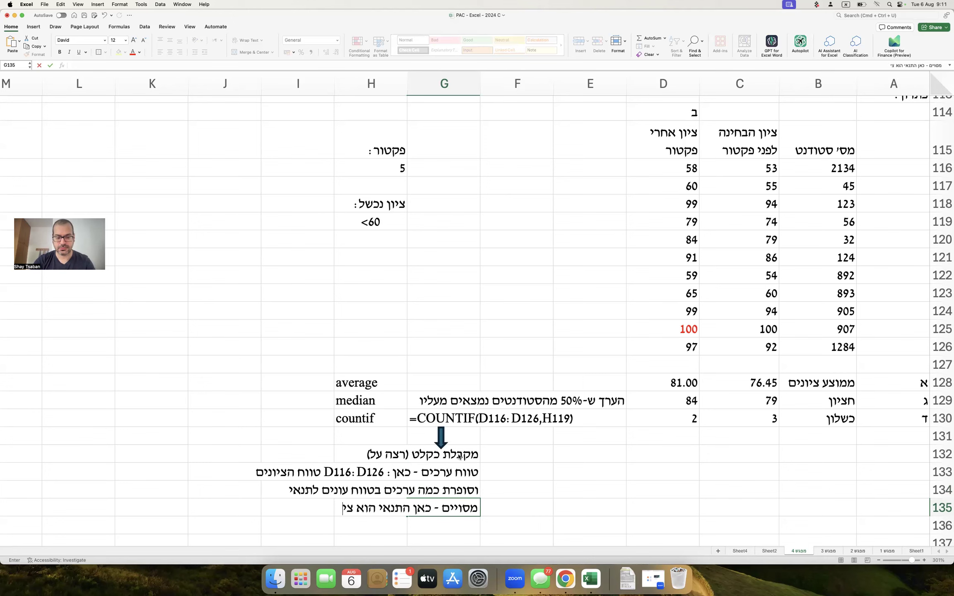
type("ון נכשל שמופיע בתא")
Finish the explanation line referencing H119 and shift the down arrow to the right.
key("ctrl+space")
type("H119")
key("Return")
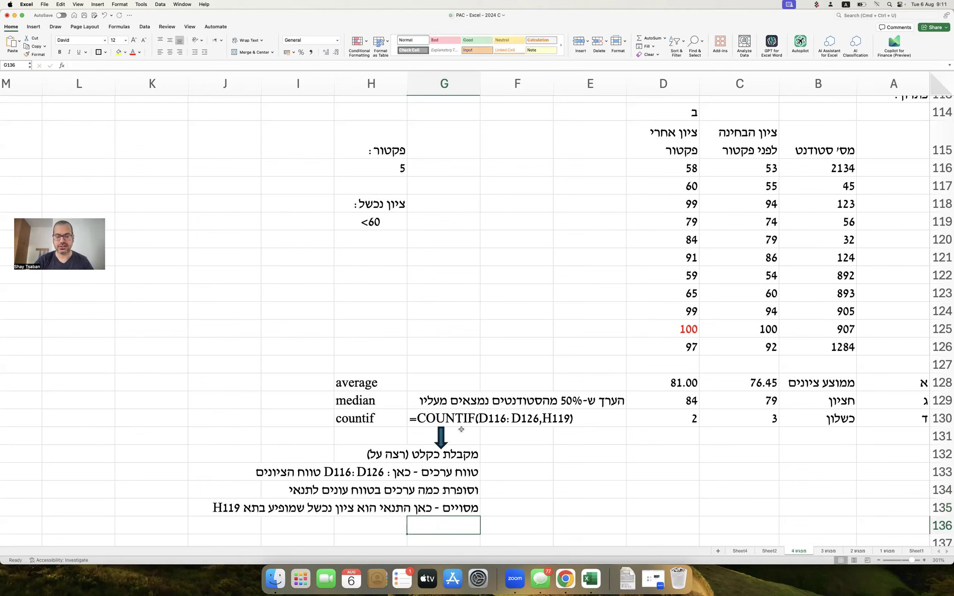
left_click_drag(445, 434, 514, 439)
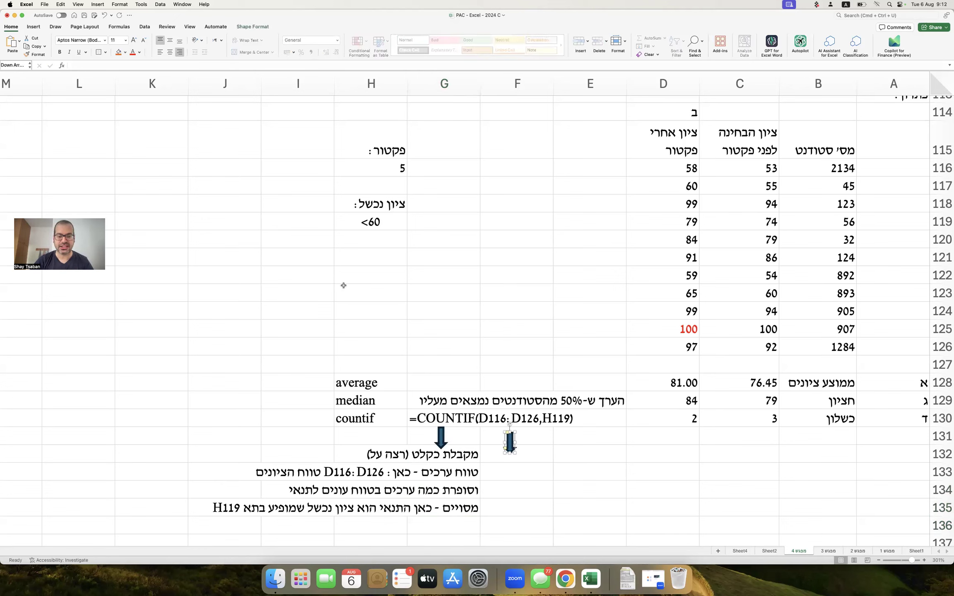
Draw a left bracket and rotate it to lie horizontally under D116:D126.
left_click(36, 27)
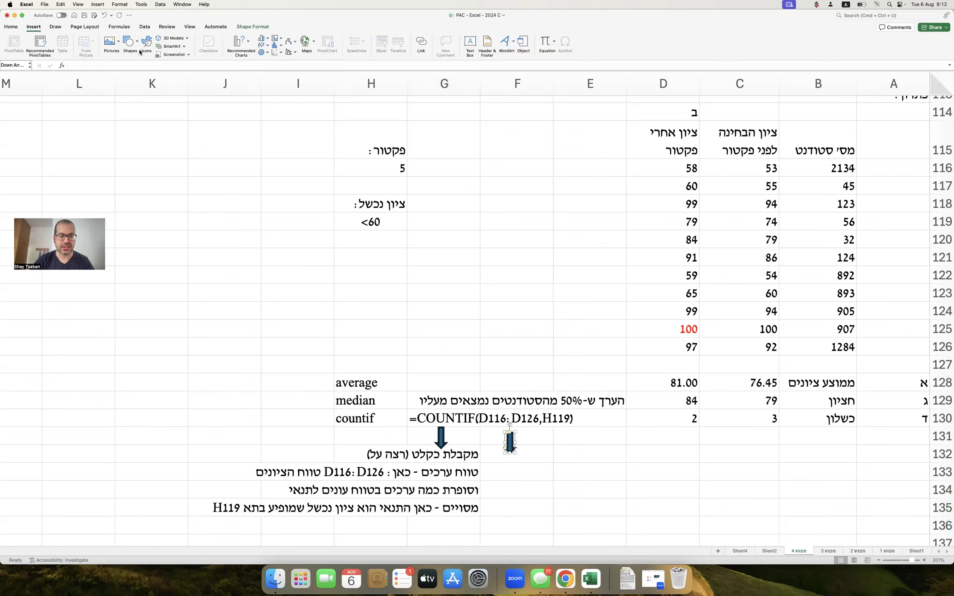
left_click(129, 41)
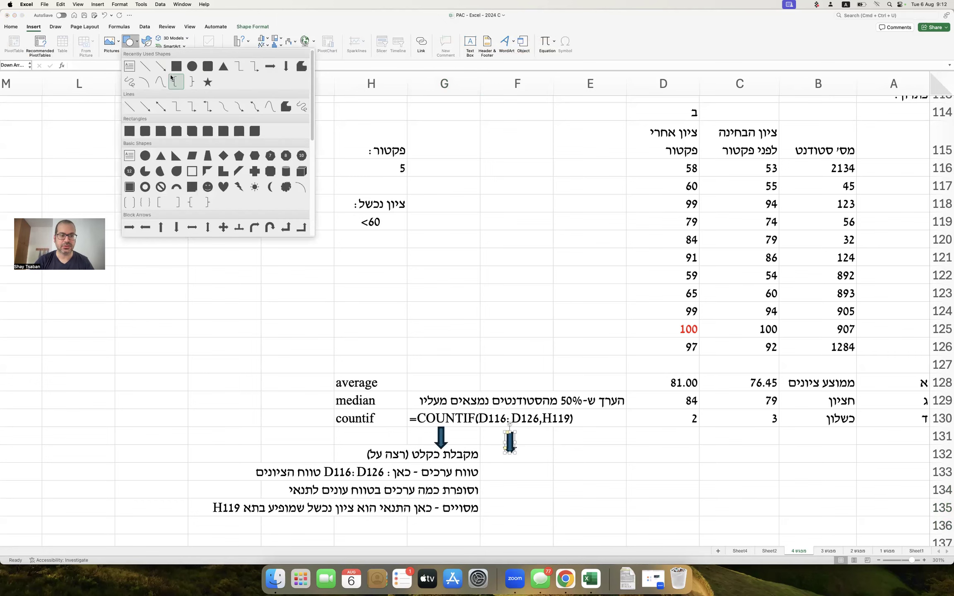
left_click(177, 86)
left_click_drag(588, 231, 572, 289)
left_click_drag(578, 223, 525, 426)
Type the note טווח הערכים / שעליו / מבוצעת / הבדיקה down F133:F136.
left_click(530, 470)
type("yuu")
key("BackSpace")
key("BackSpace")
key("BackSpace")
key("ctrl+space")
type("טווח הערכים")
key("Return")
type("שעליו")
key("Return")
type("מבוצעת")
key("Return")
type("הבדי")
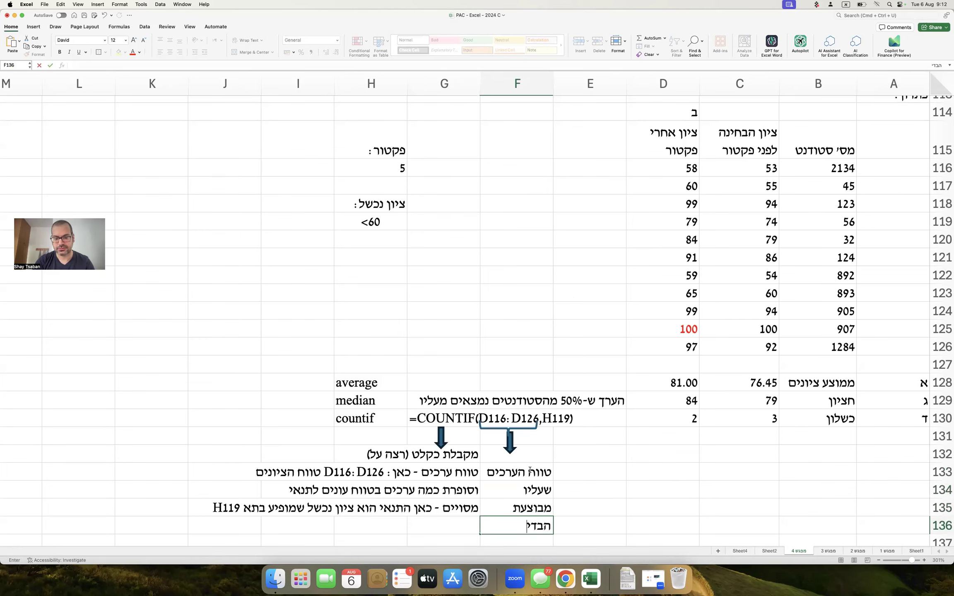
type("קה")
key("Return")
Centre the F133:F136 note and copy an arrow beside the first one.
left_click_drag(518, 526, 518, 472)
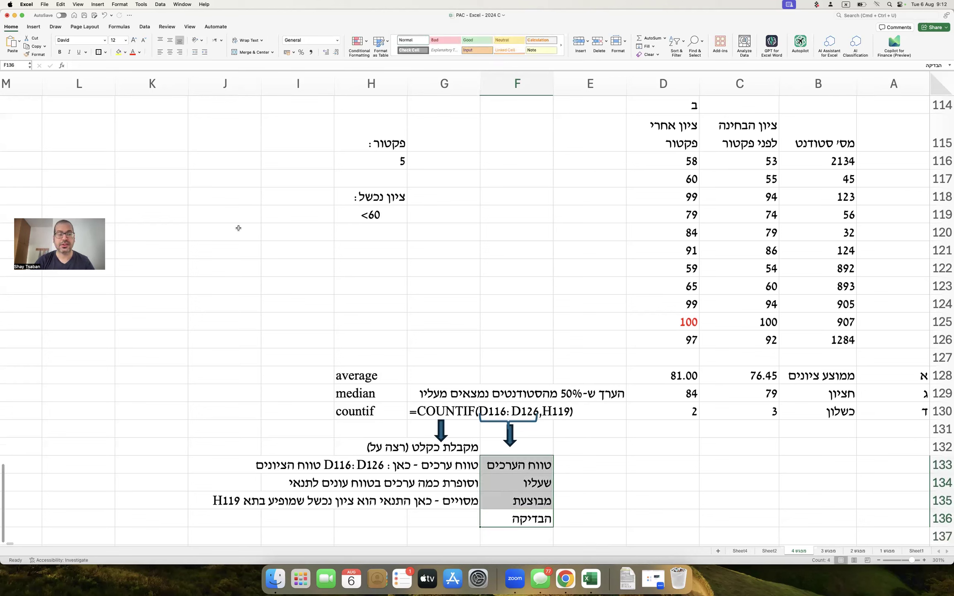
left_click(170, 52)
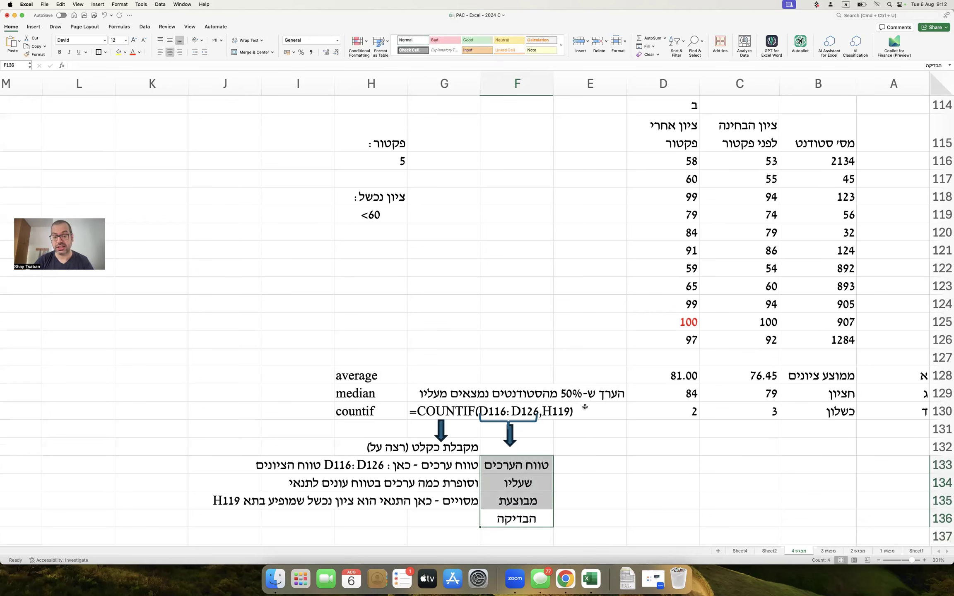
left_click_drag(513, 436, 552, 415)
Type the note התנאי / הספציפי / בתא העזר / שמגדיר כשלון down E133:E136.
left_click(594, 457)
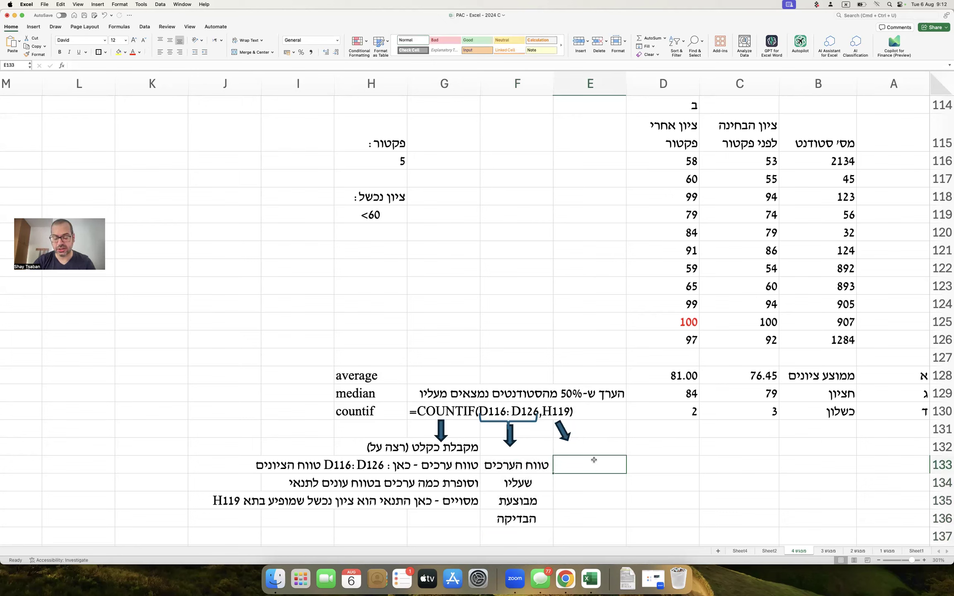
type("התנאי")
key("Return")
type("הספציפי")
key("Return")
type("בתא העזר")
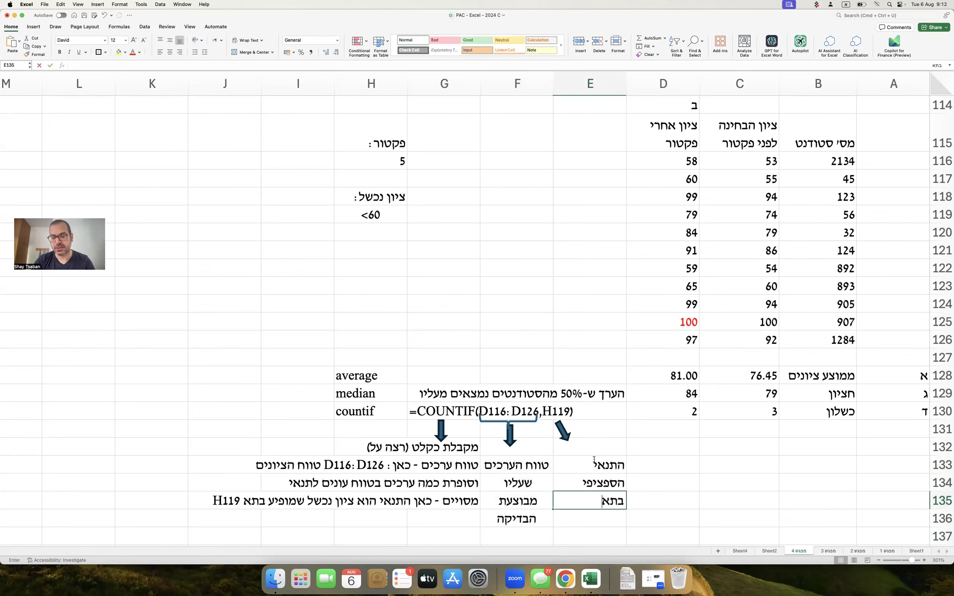
key("Return")
type("שמגדיר כשלון")
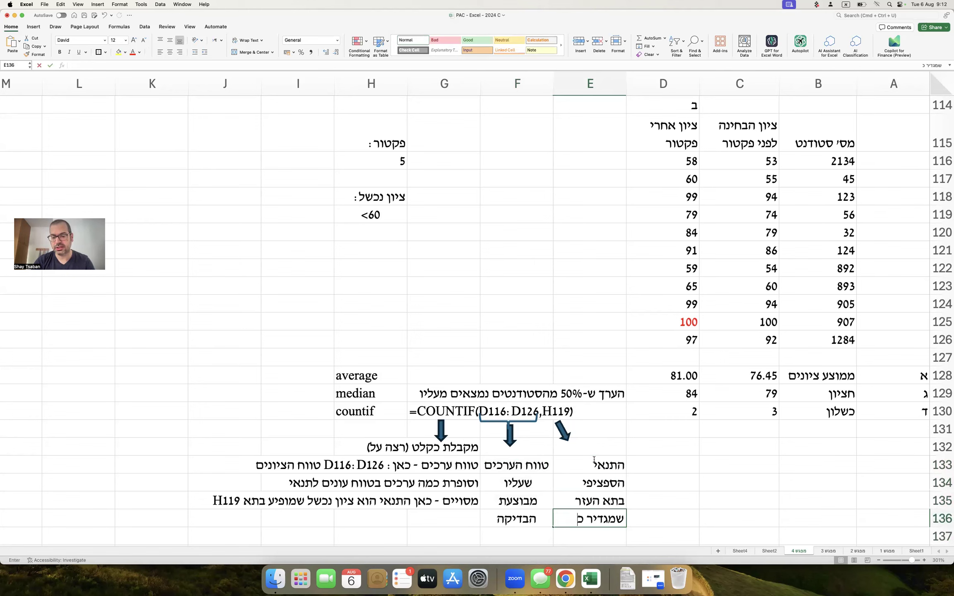
key("Return")
left_click_drag(594, 457, 592, 518)
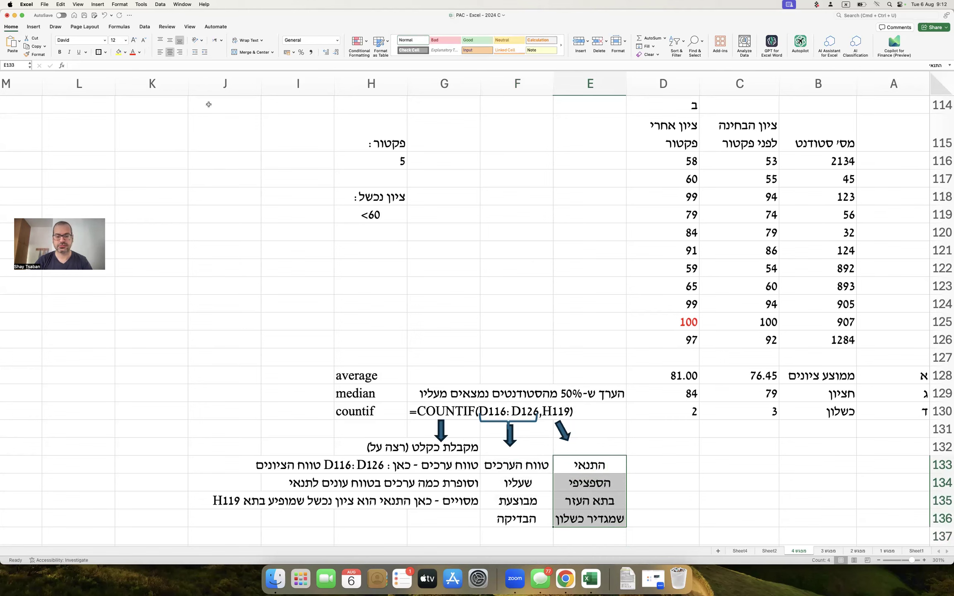
left_click(249, 237)
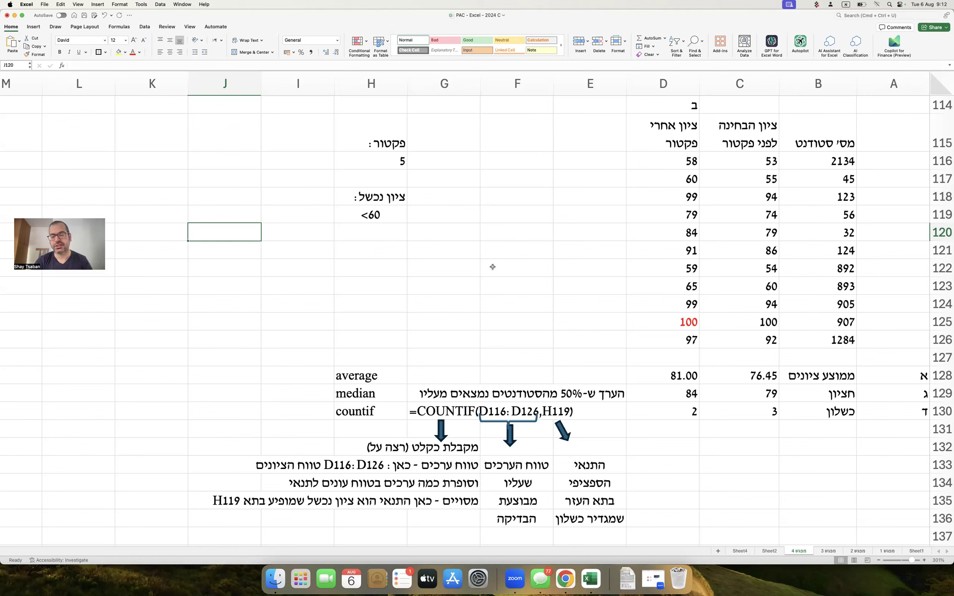
left_click(677, 410)
double_click(677, 410)
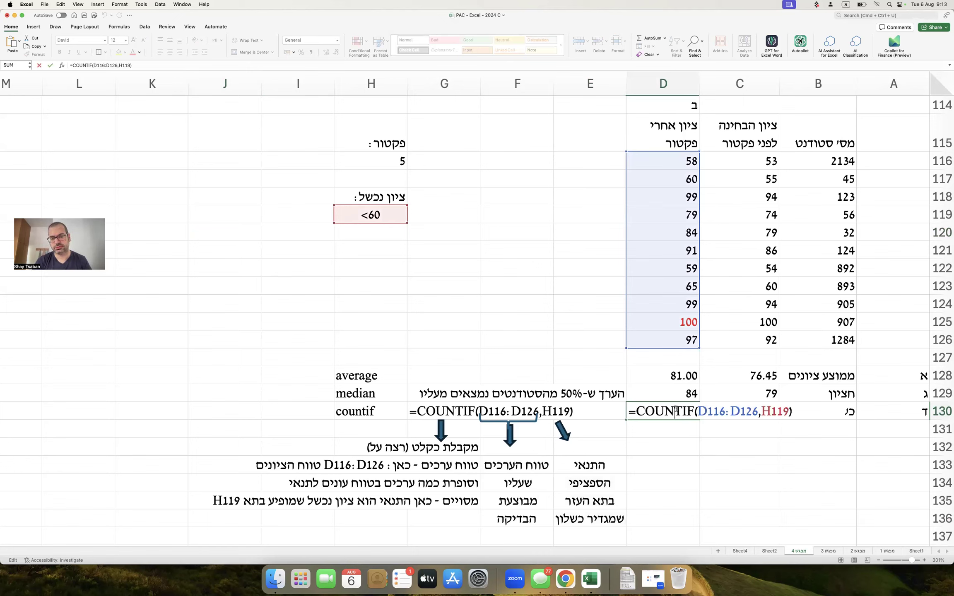
key("Escape")
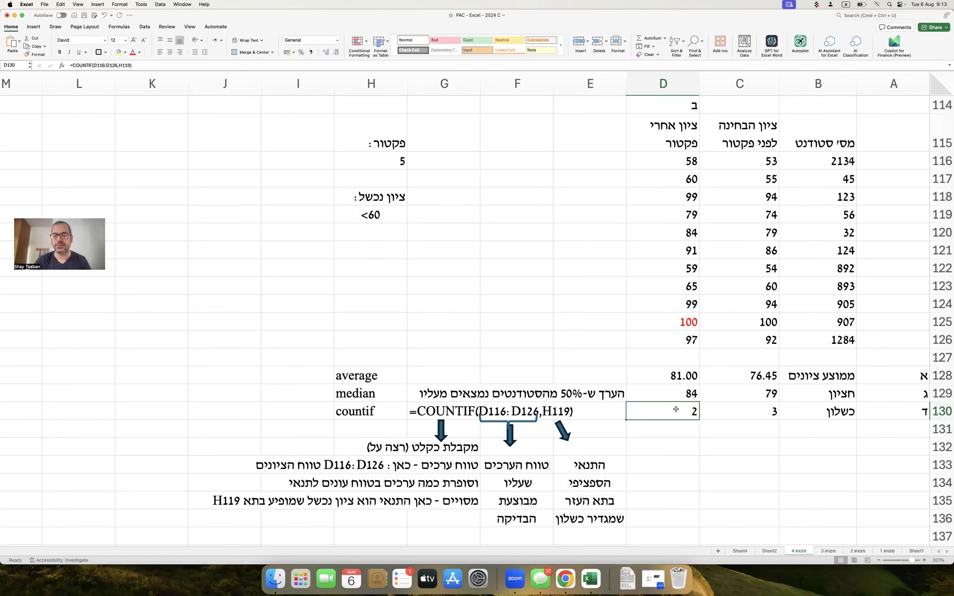
left_click_drag(625, 420, 761, 412)
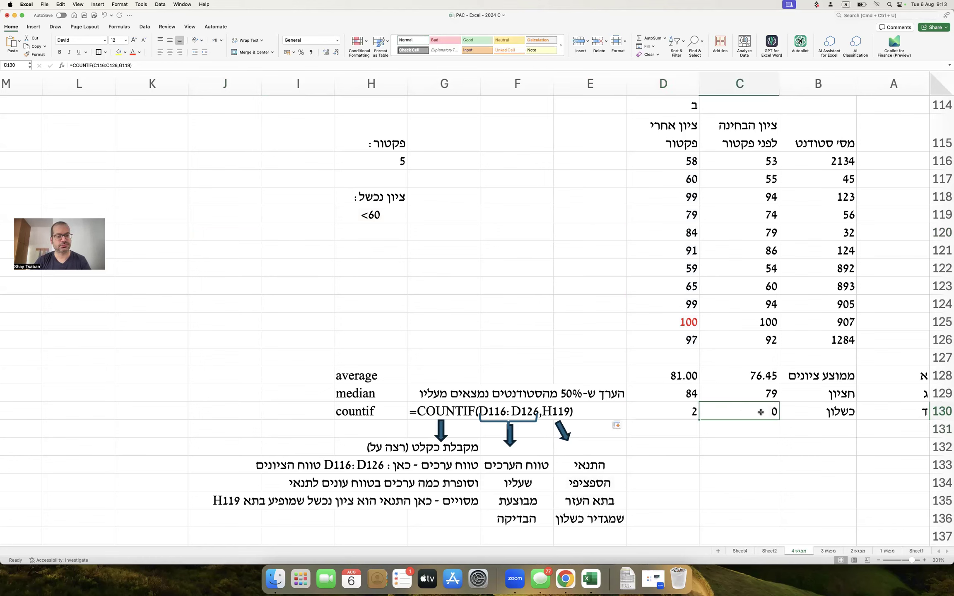
key("Left")
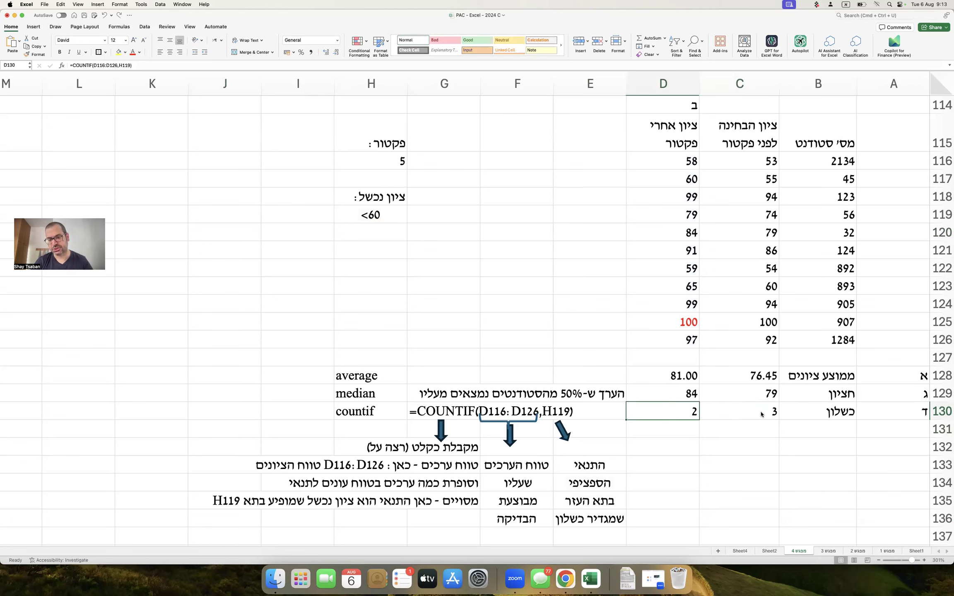
double_click(688, 410)
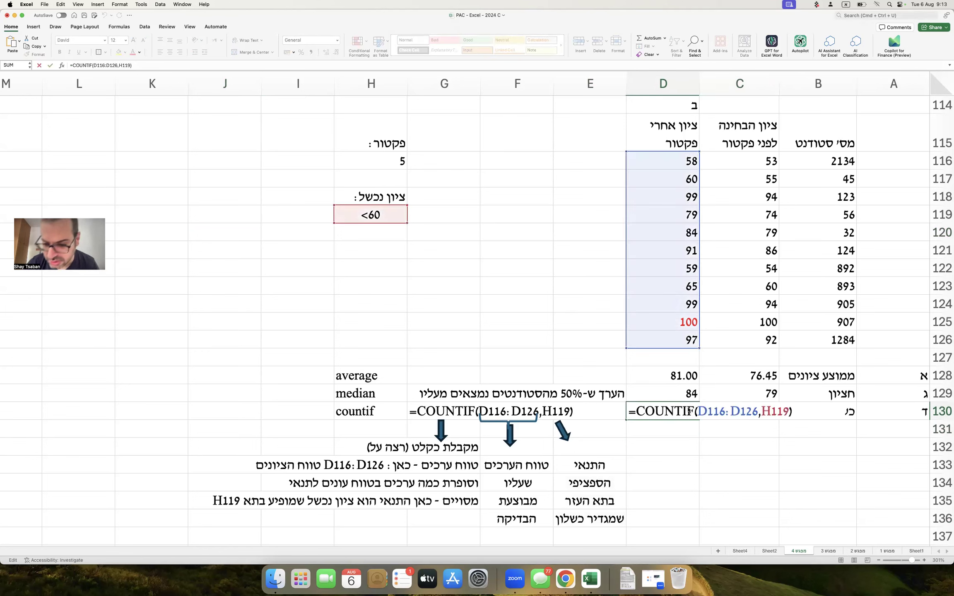
key("Return")
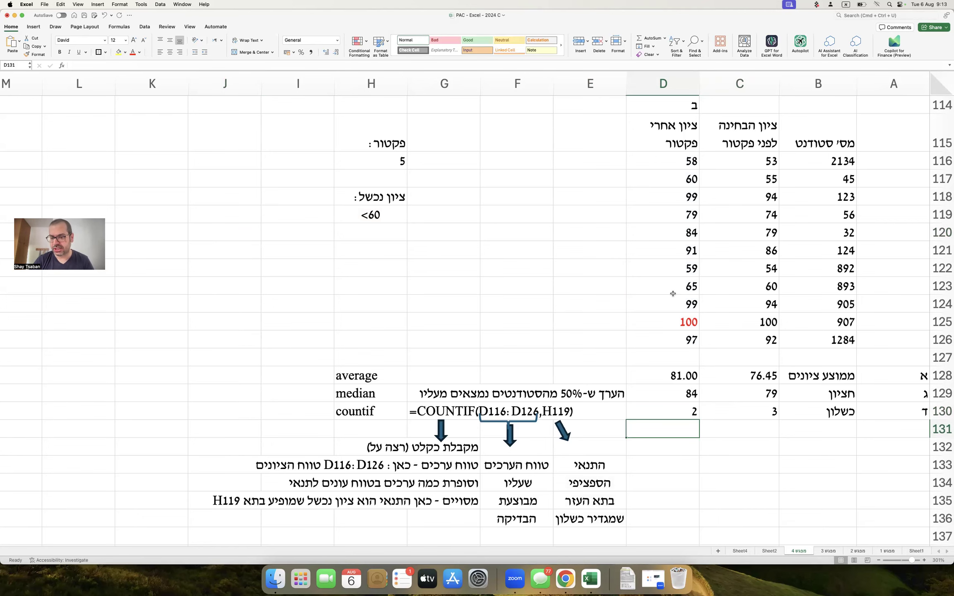
Enter item letter ה in A131 and the label ממוצע עוברים in B131.
scroll(673, 293, "up", 10)
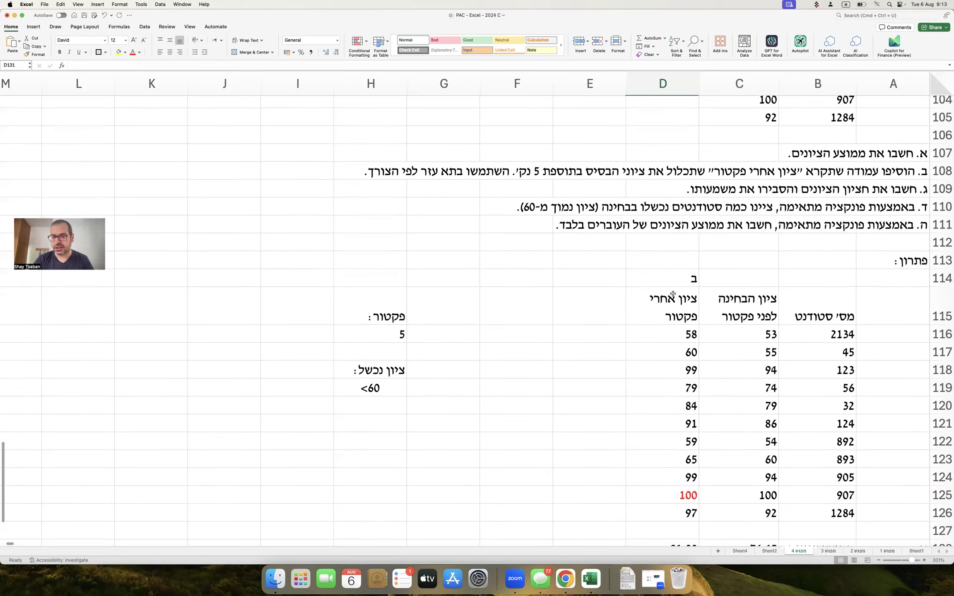
scroll(673, 294, "down", 5)
scroll(673, 293, "down", 5)
scroll(673, 293, "up", 5)
scroll(673, 294, "down", 2)
scroll(673, 294, "down", 3)
left_click(904, 413)
type("ה")
key("Tab")
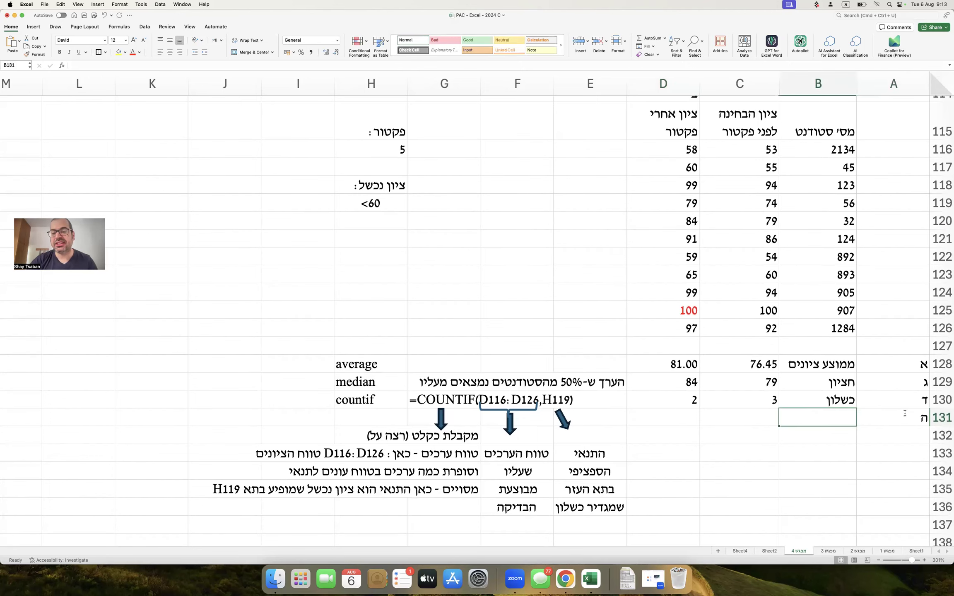
scroll(905, 413, "up", 3)
scroll(905, 413, "down", 4)
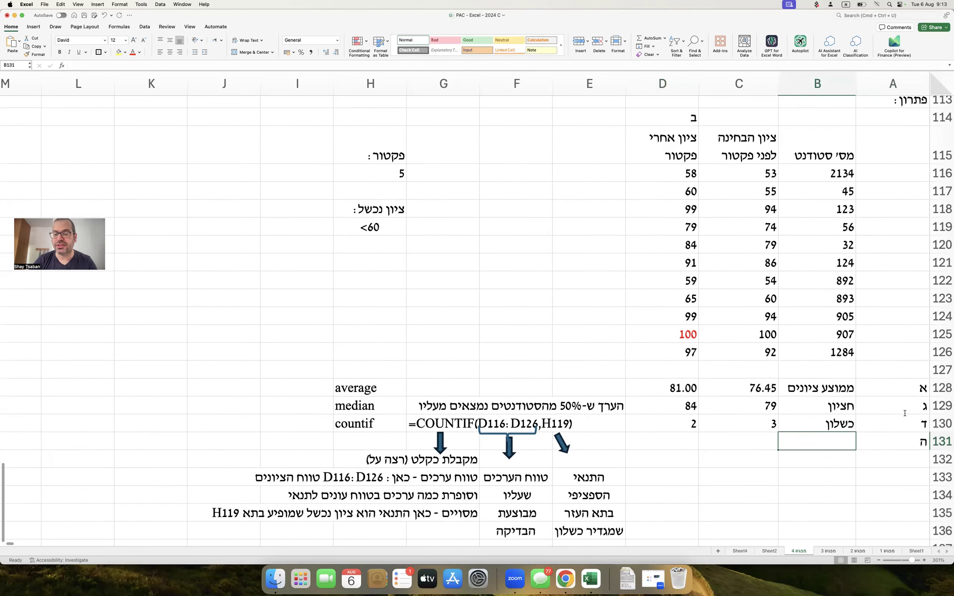
type("ממוצ")
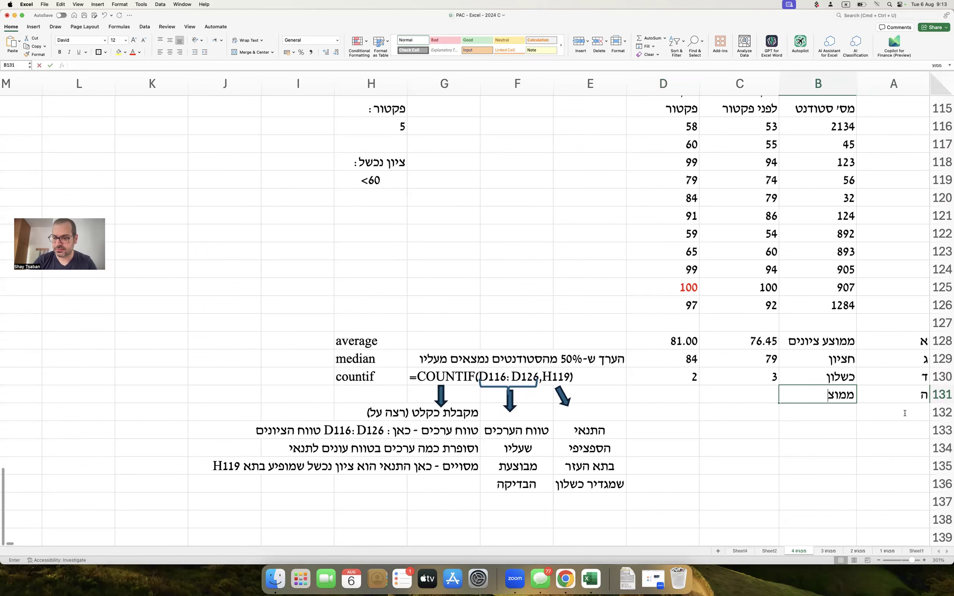
type("ע עוברים")
key("Return")
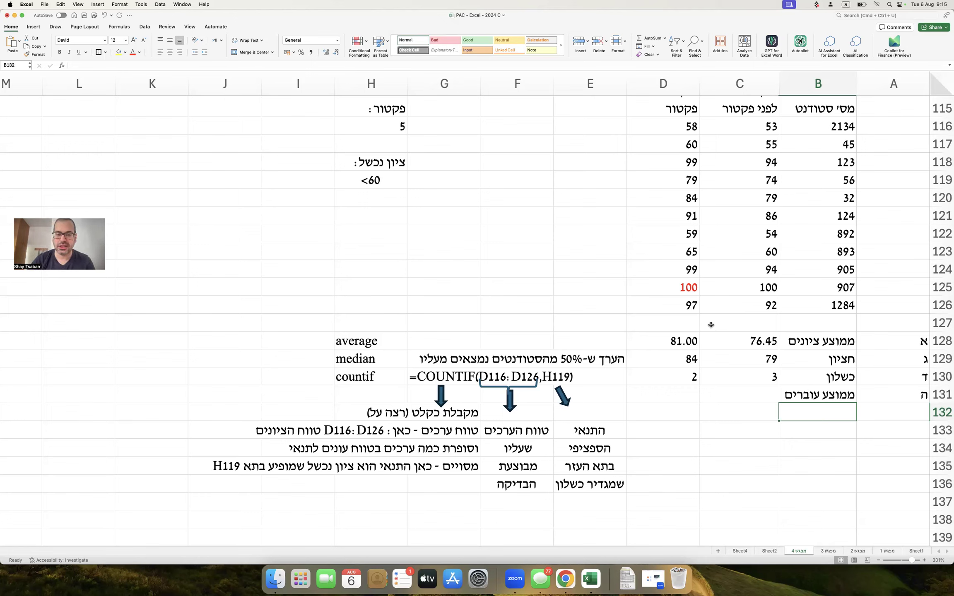
Put the label ציון עובר: in H121 and a centred >=60 criterion in H122.
left_click(392, 212)
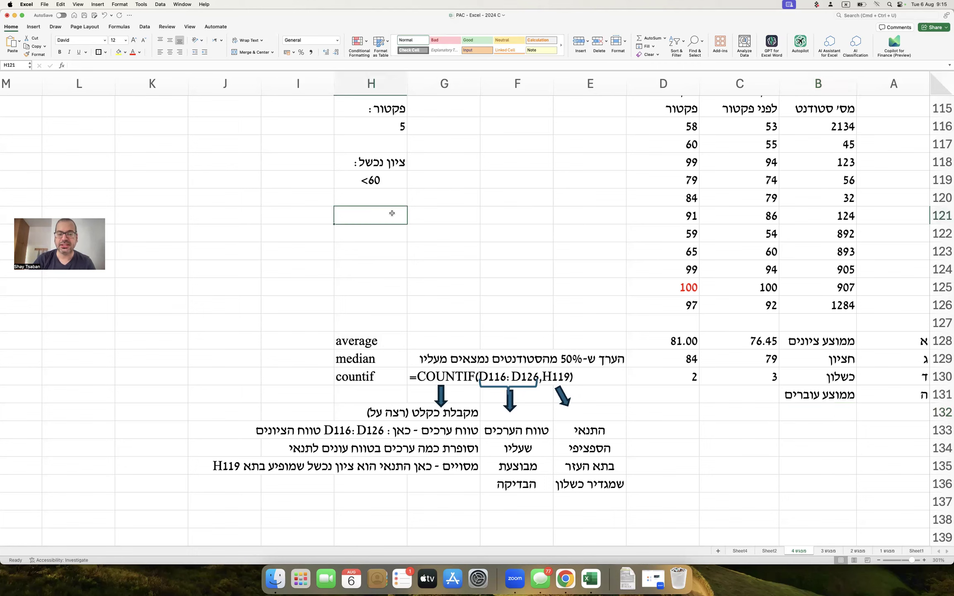
left_click(390, 181)
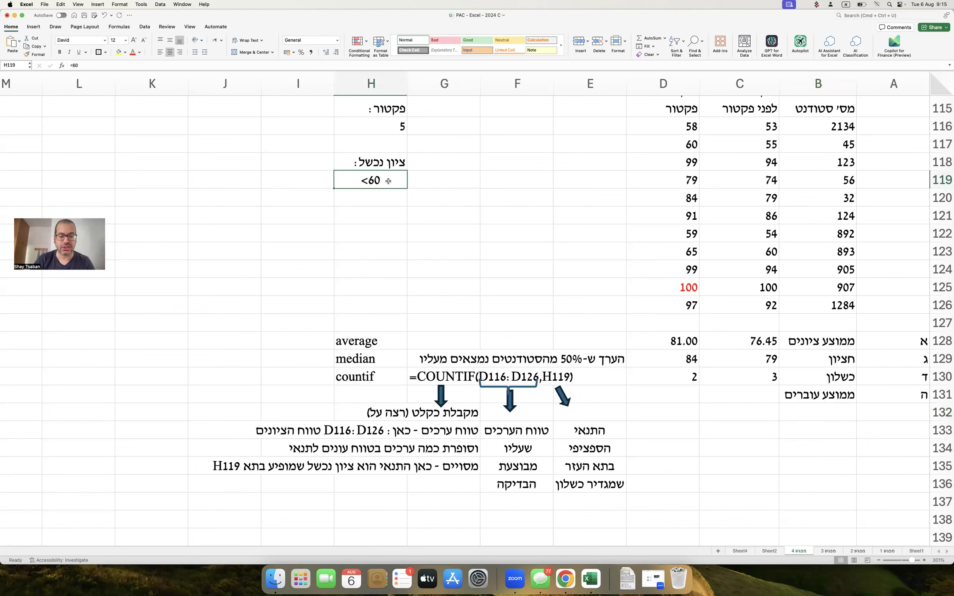
left_click(378, 213)
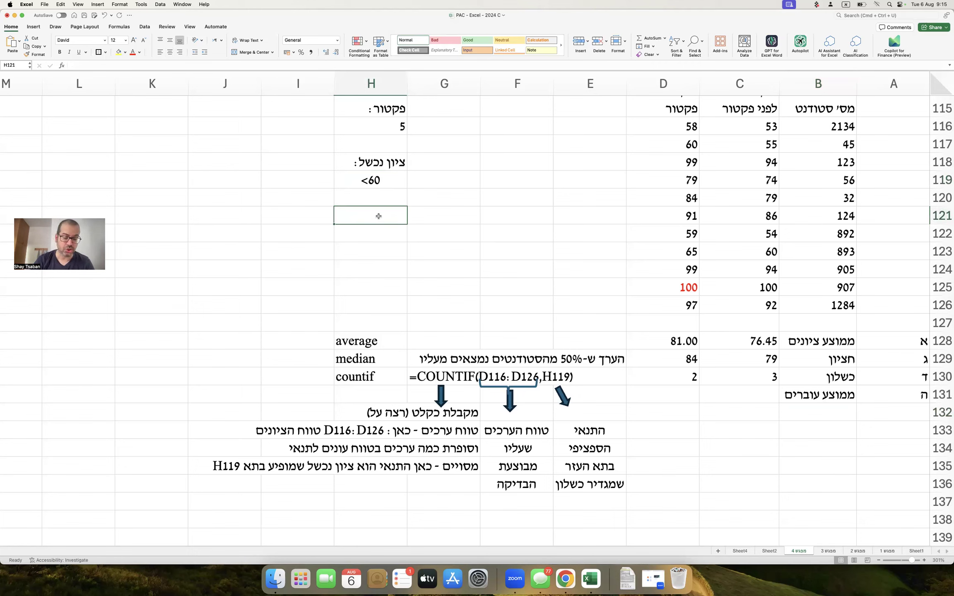
type("ציון עובר:")
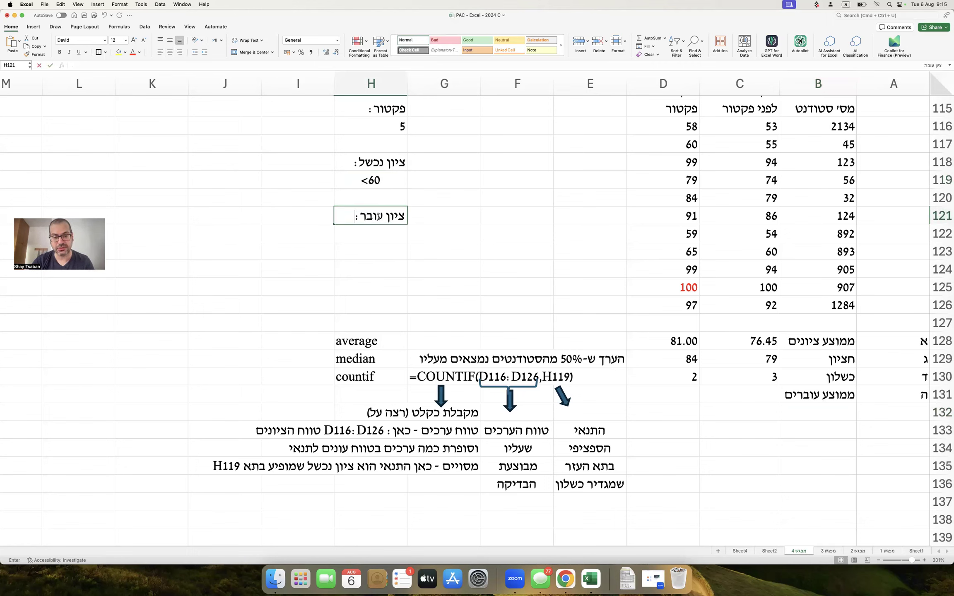
key("Return")
type(">")
key("BackSpace")
type(">=60")
key("Return")
key("Up")
left_click(170, 51)
Enter =AVERAGEIF(C116:C126,H122) in C131.
left_click(765, 391)
type("=")
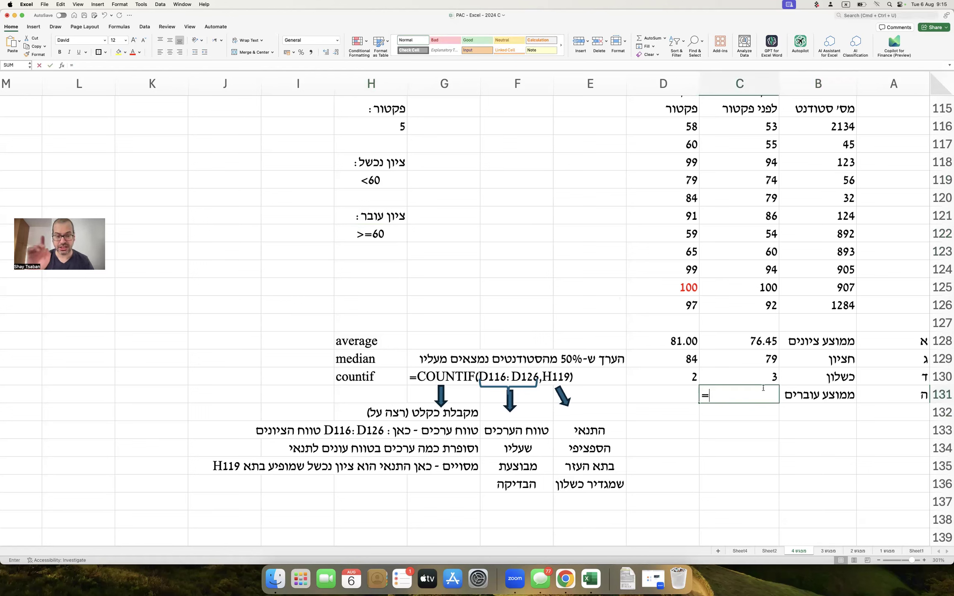
key("ctrl+space")
type("ave")
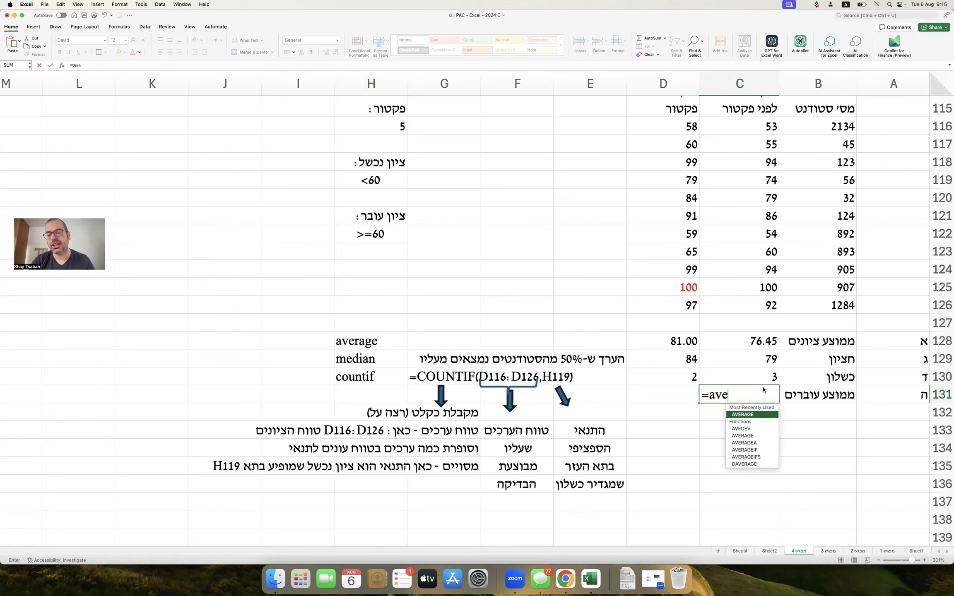
type("ragei")
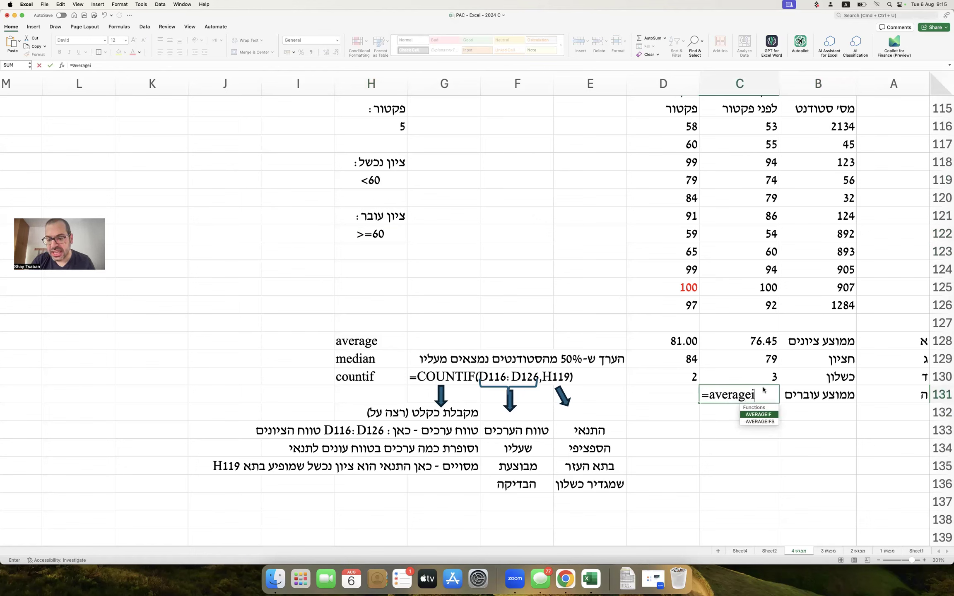
type("f(")
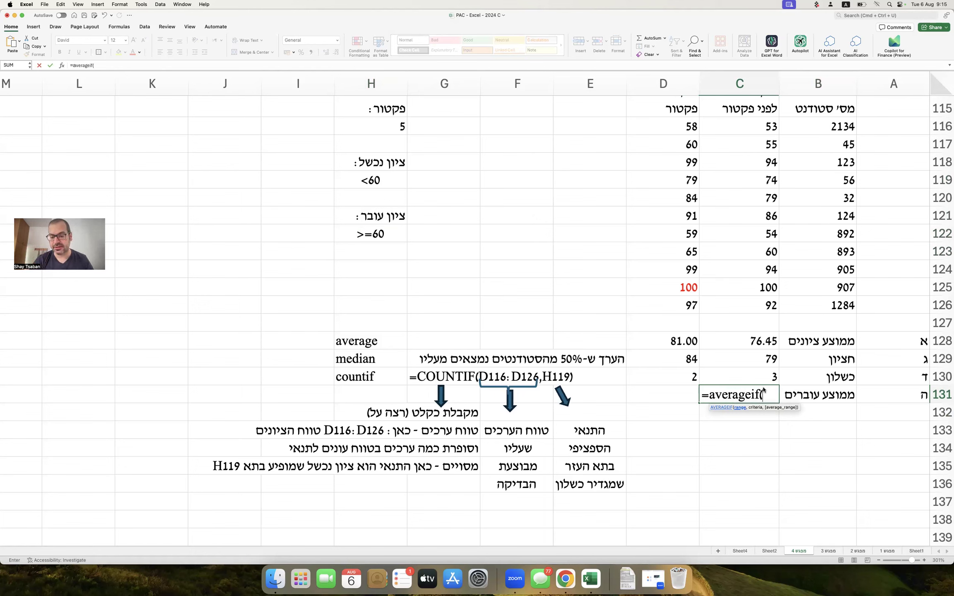
left_click_drag(763, 125, 757, 299)
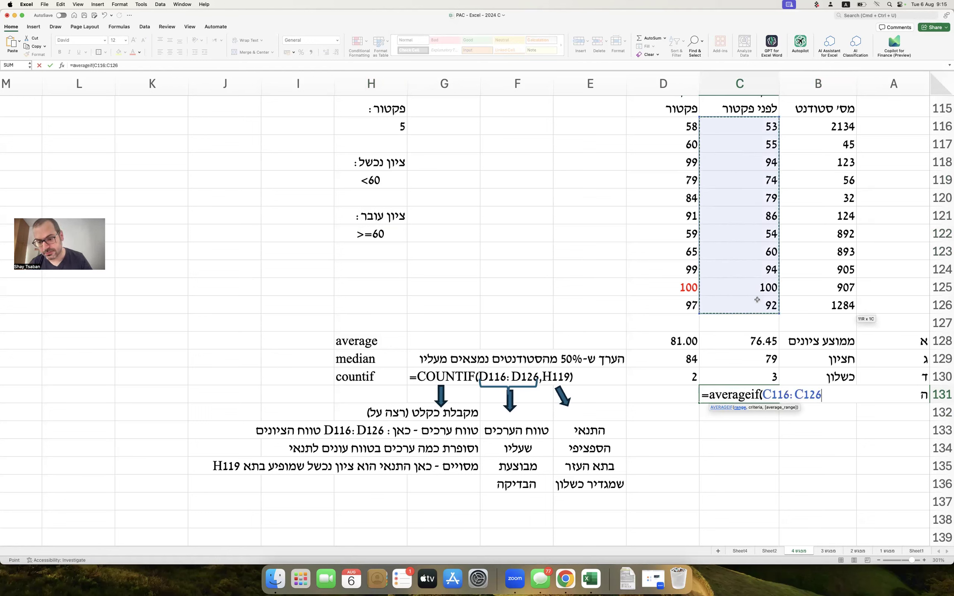
type(",")
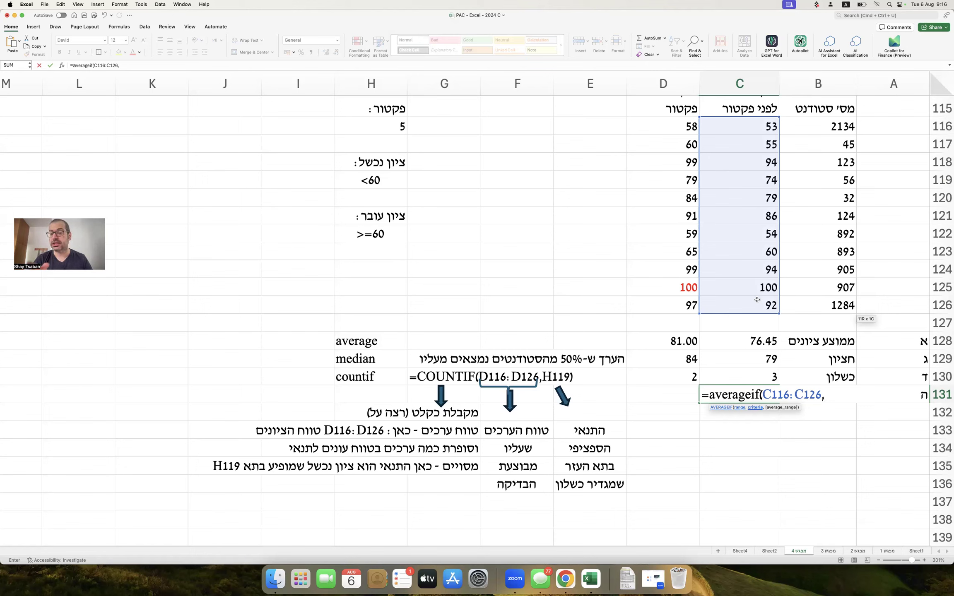
left_click(385, 235)
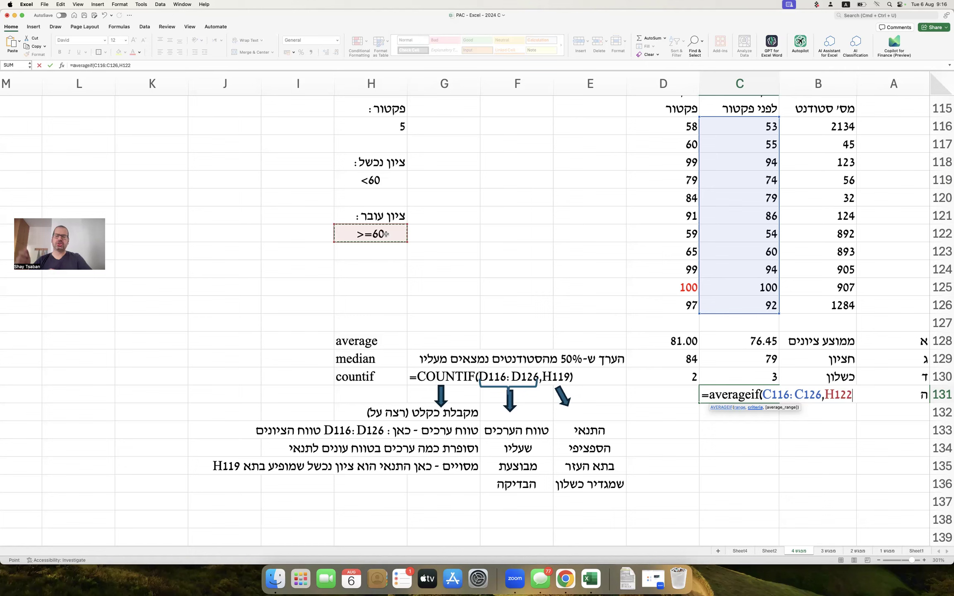
type(")")
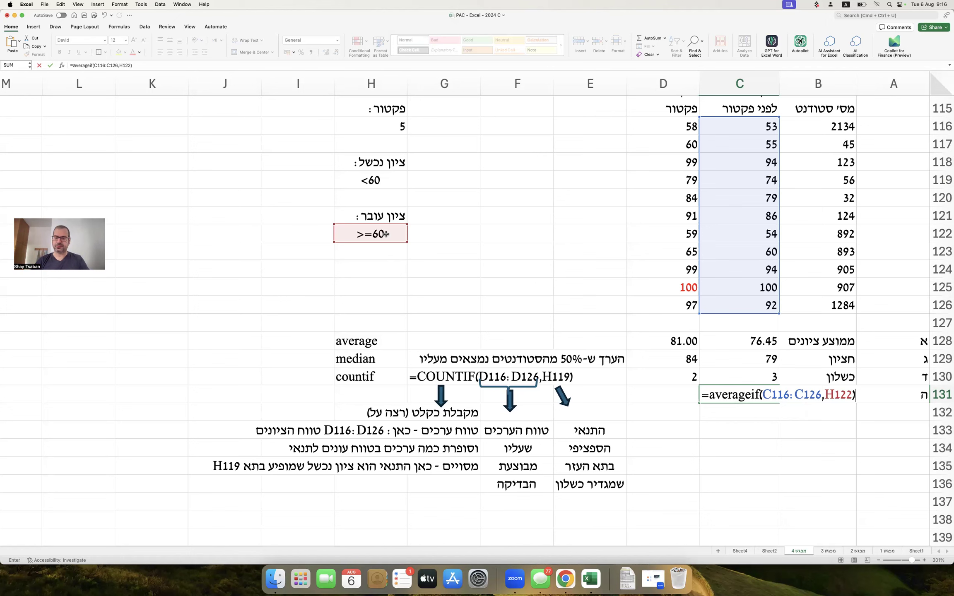
key("Return")
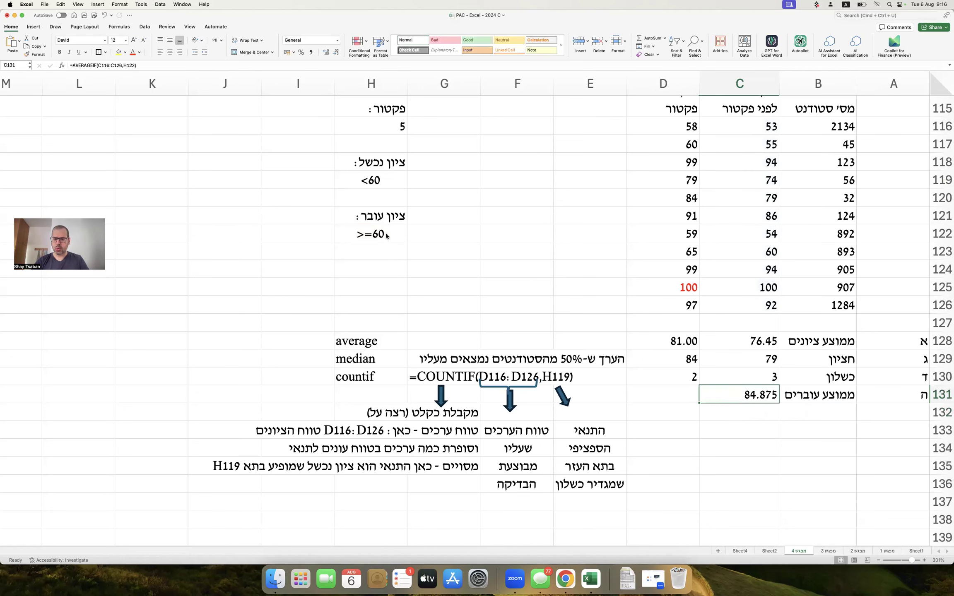
Reduce C131 to two decimals (84.88) and compare it with the C128 average.
left_click(335, 54)
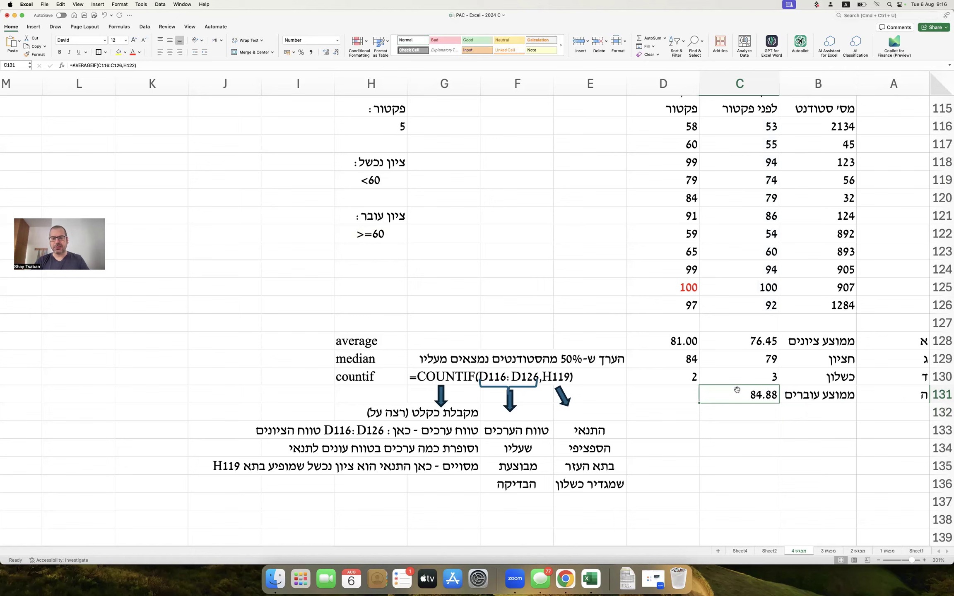
left_click(747, 342)
left_click(745, 395, "super")
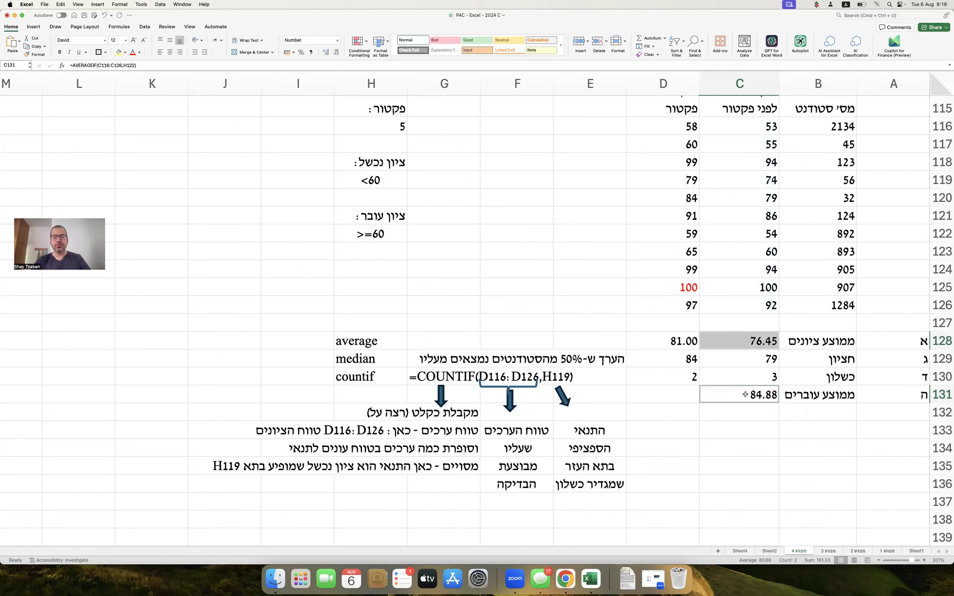
left_click(748, 400)
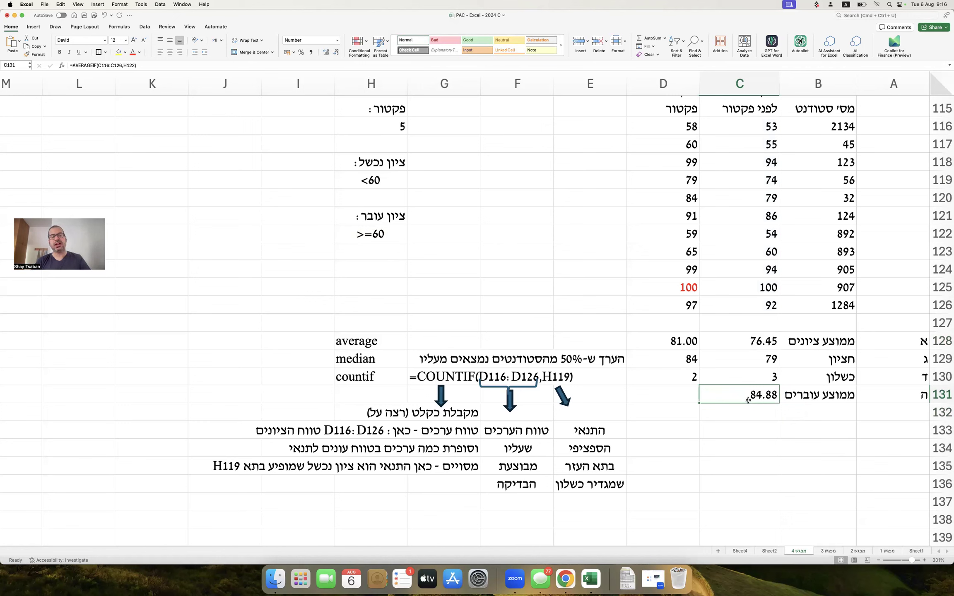
Enter =AVERAGEIF(D116:D126,H122) in D131, giving 86.
key("Left")
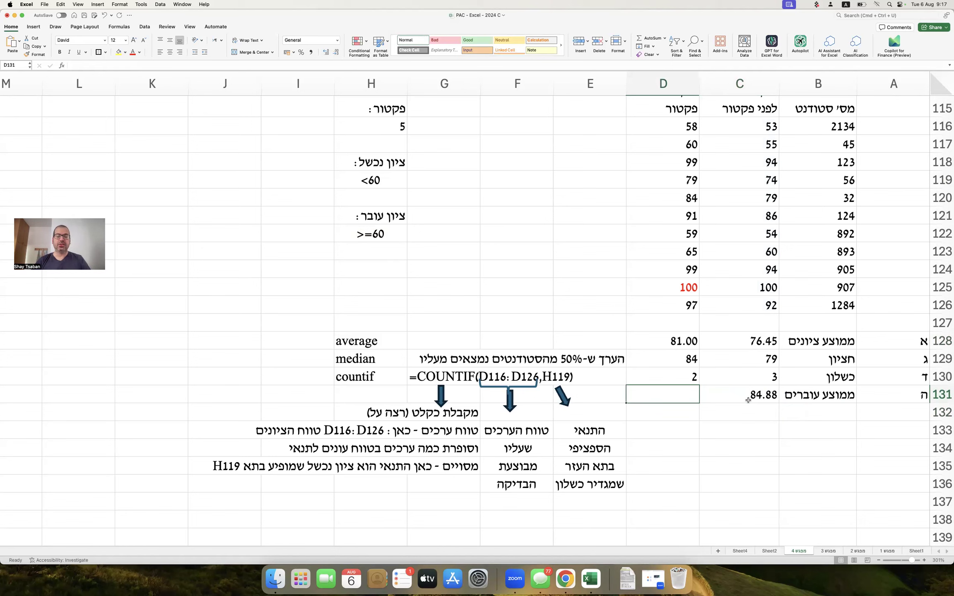
scroll(748, 400, "up", 1)
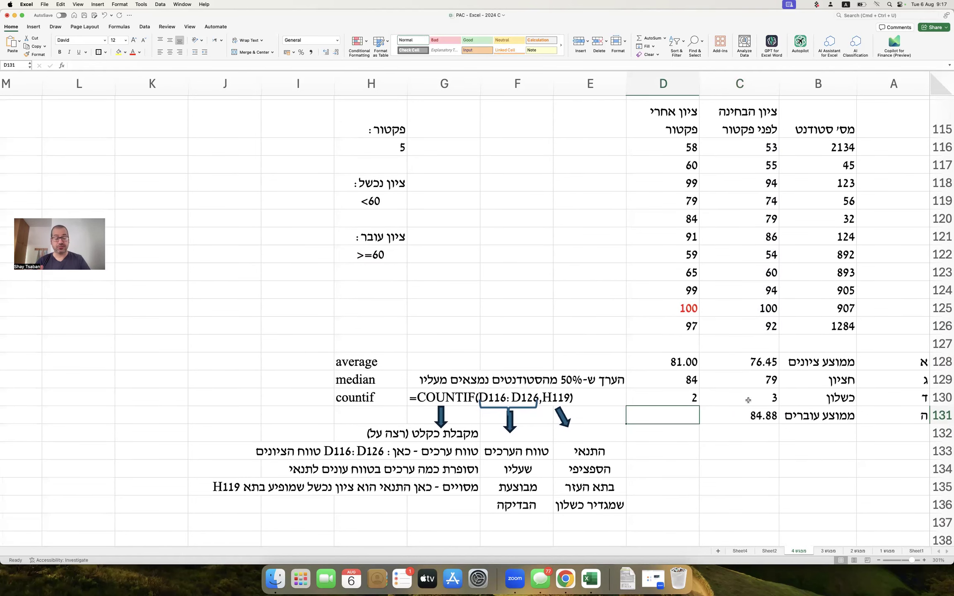
type("=")
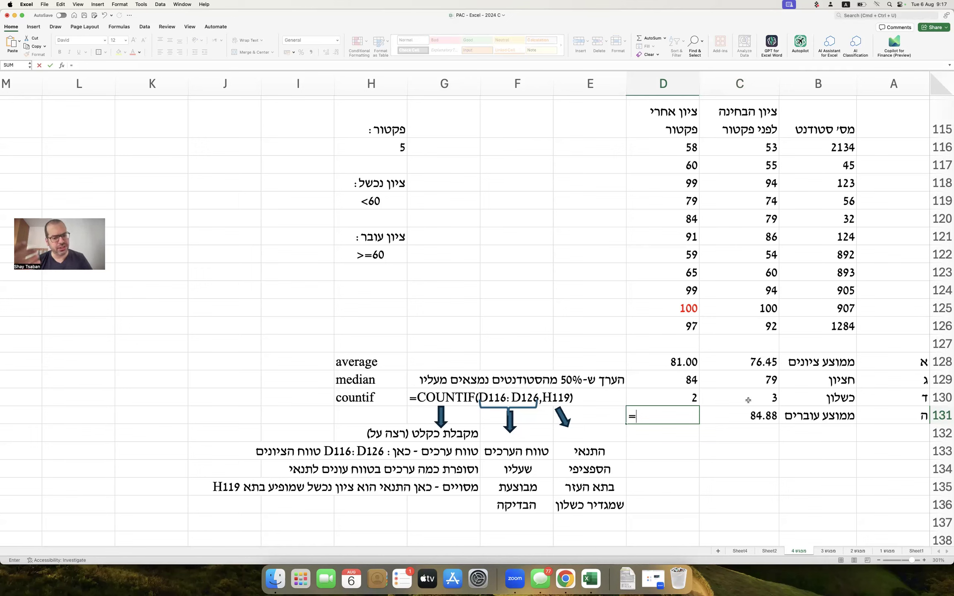
type("averageif(")
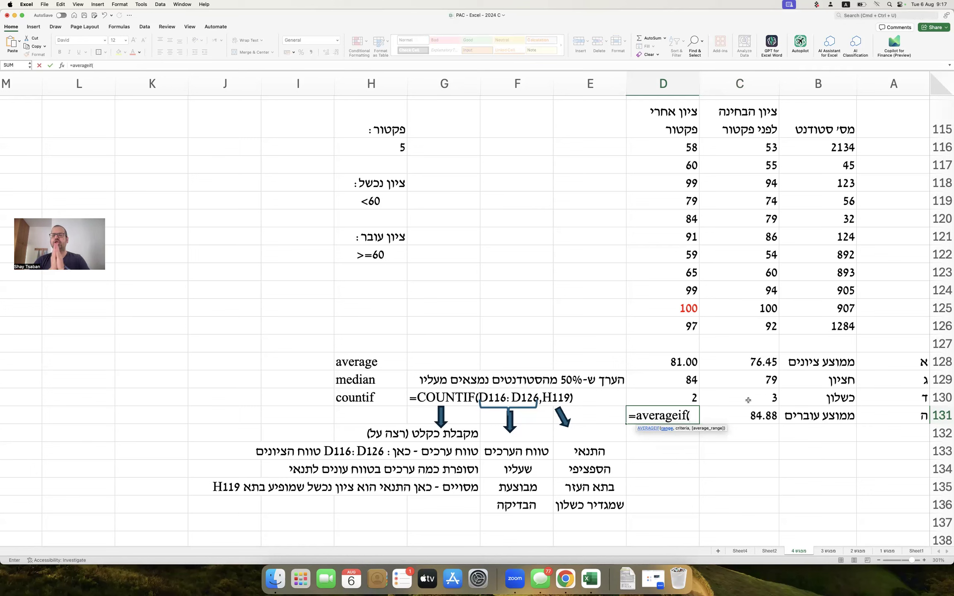
left_click_drag(687, 149, 685, 326)
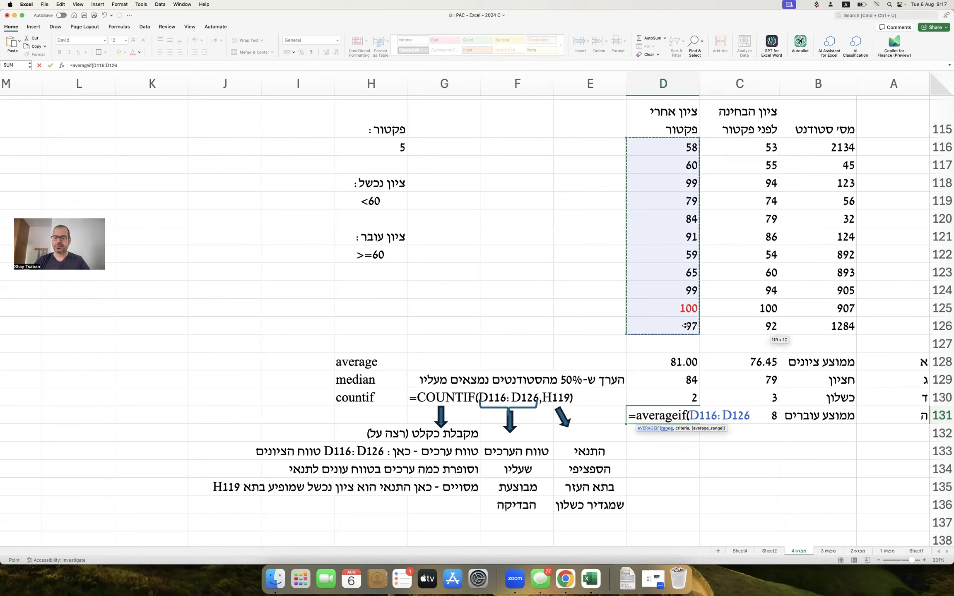
type(",")
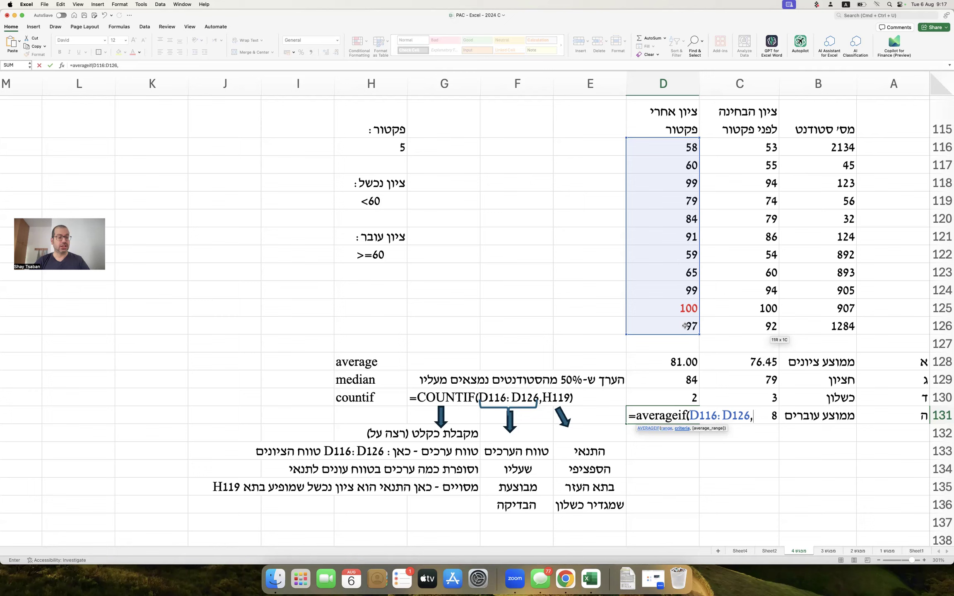
left_click(385, 255)
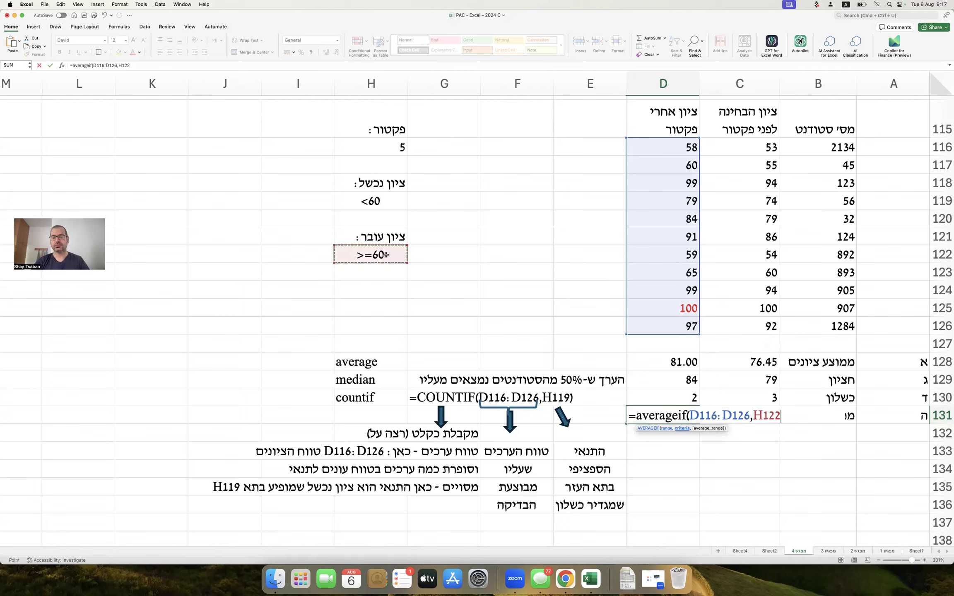
type(")")
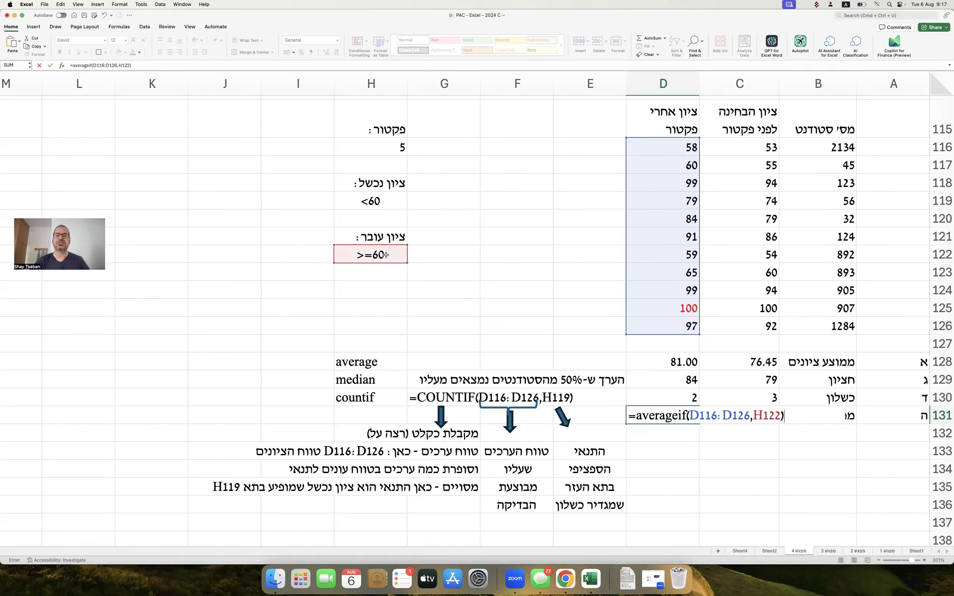
key("Return")
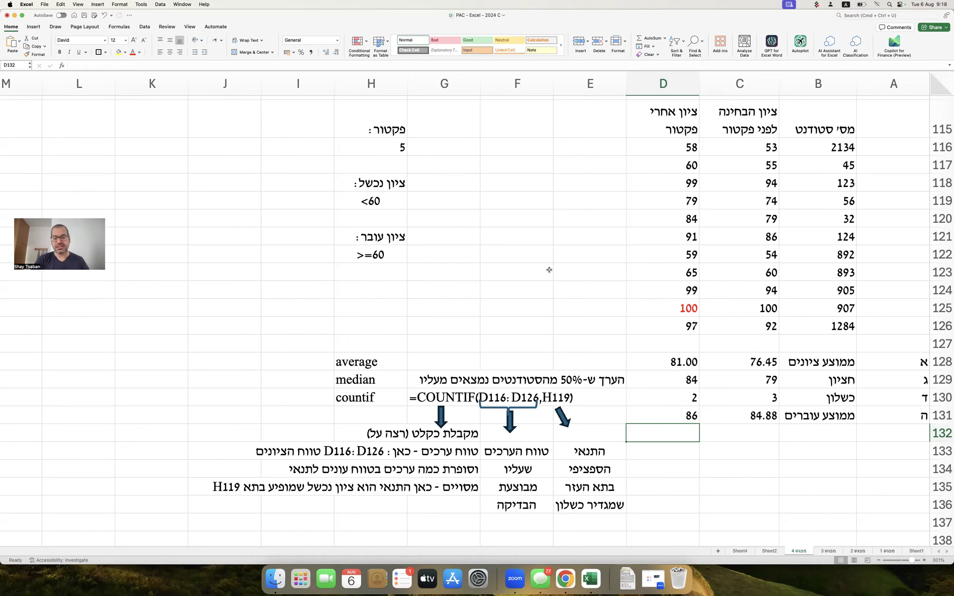
Draw a down arrow from D131 to row 138.
left_click_drag(830, 363, 671, 421)
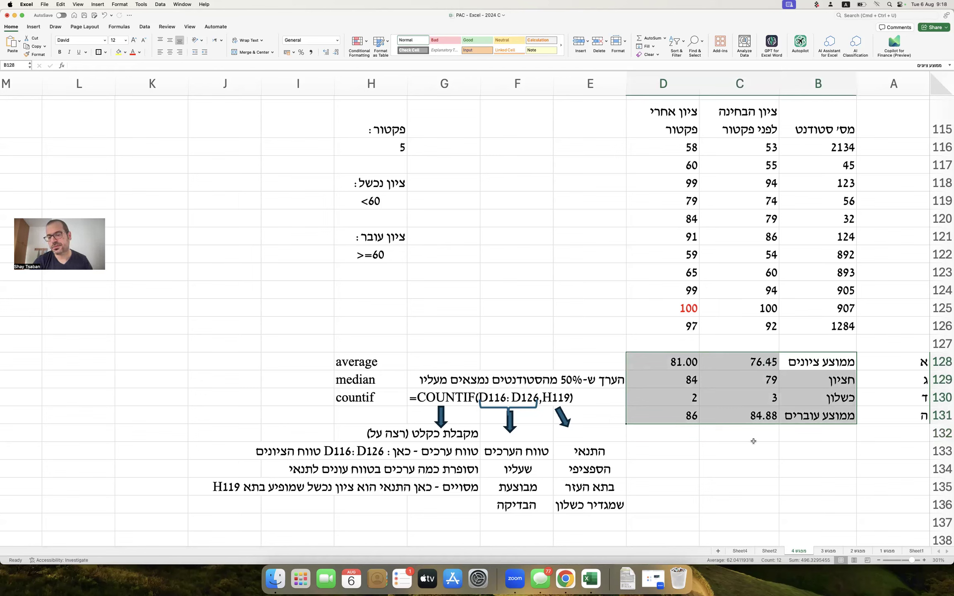
left_click(800, 450)
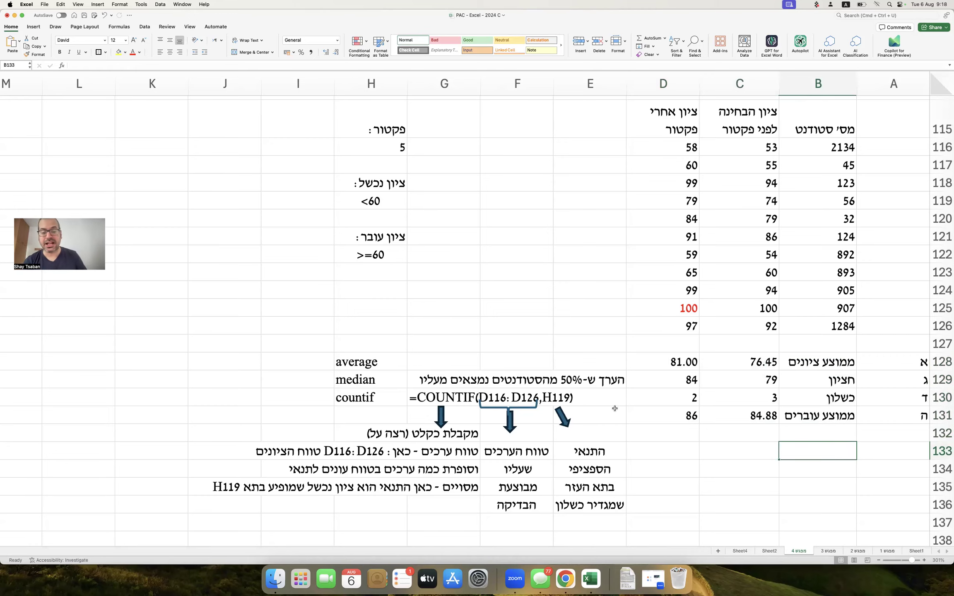
scroll(614, 404, "down", 5)
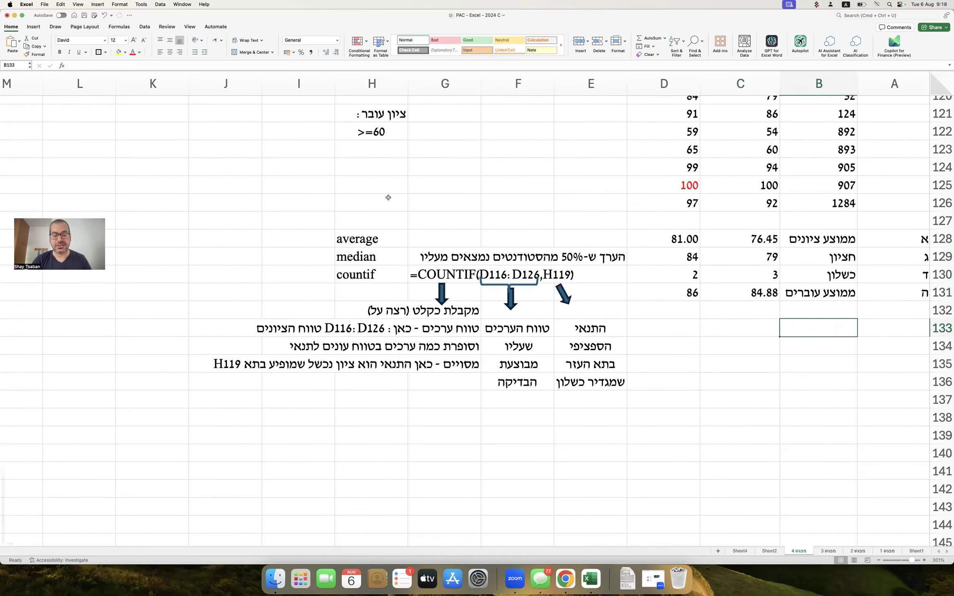
left_click(35, 26)
left_click(130, 41)
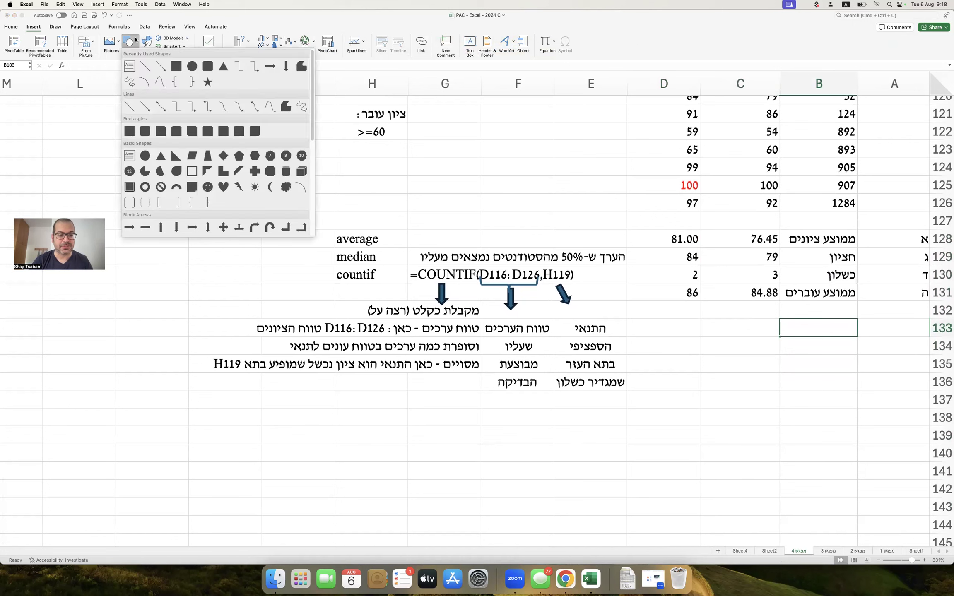
left_click(160, 64)
left_click_drag(690, 306, 691, 422)
Enter =FORMULATEXT(D131) in D139 and copy the down arrow beneath it.
left_click(687, 431)
type("=formulatext(")
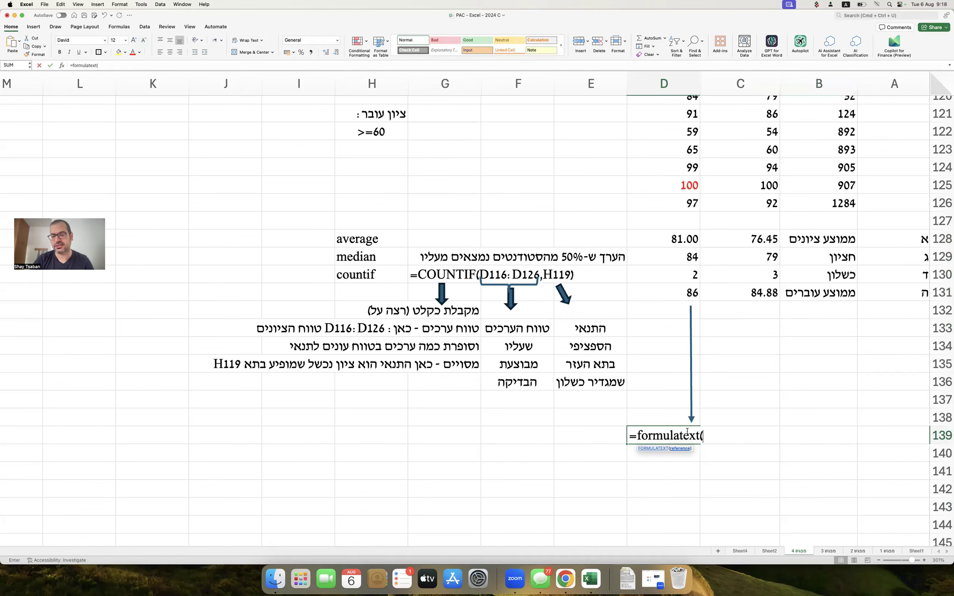
left_click(688, 292)
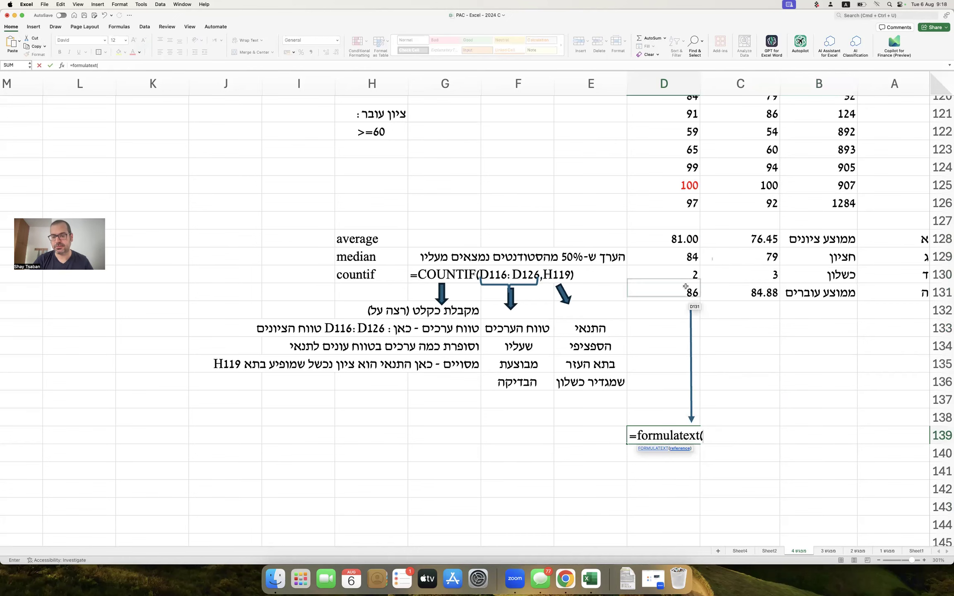
type(")")
key("Return")
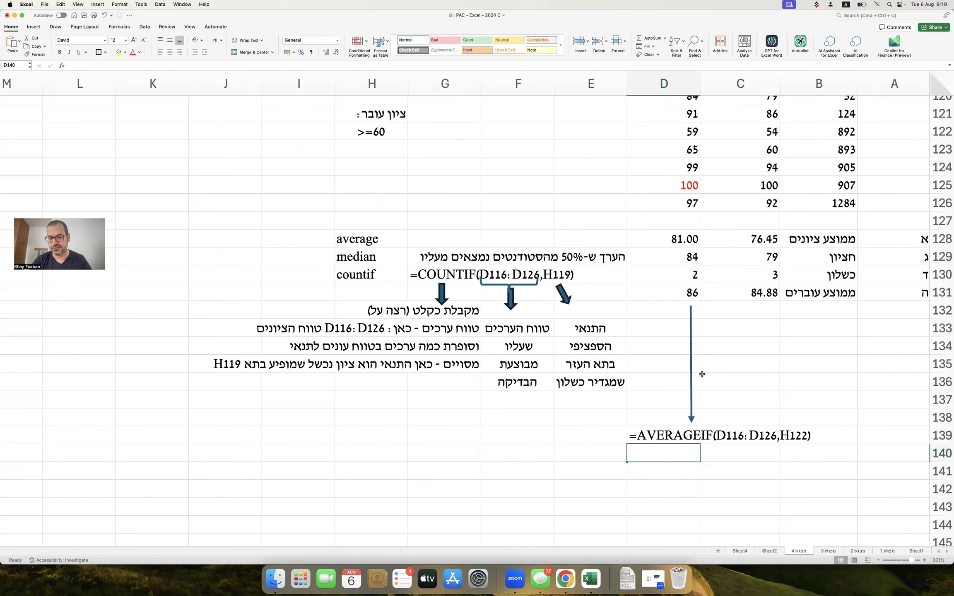
scroll(702, 374, "down", 3)
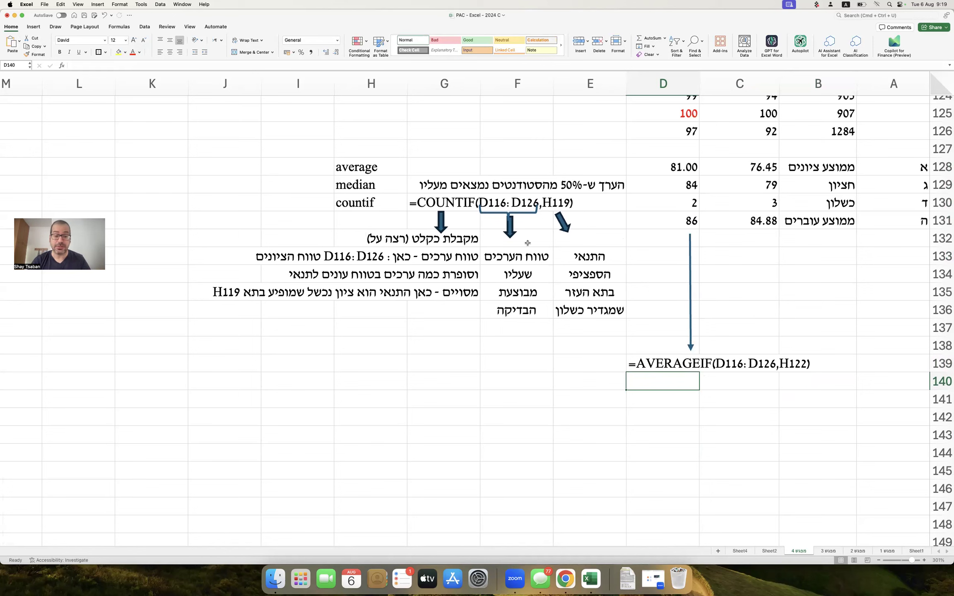
left_click_drag(443, 220, 677, 379)
Write the two-line AVERAGEIF explanation in D141:D142 and place a down-arrow copy to the right.
left_click(686, 401)
type("ao")
key("BackSpace")
key("BackSpace")
key("ctrl+space")
type("שם הפונקציה")
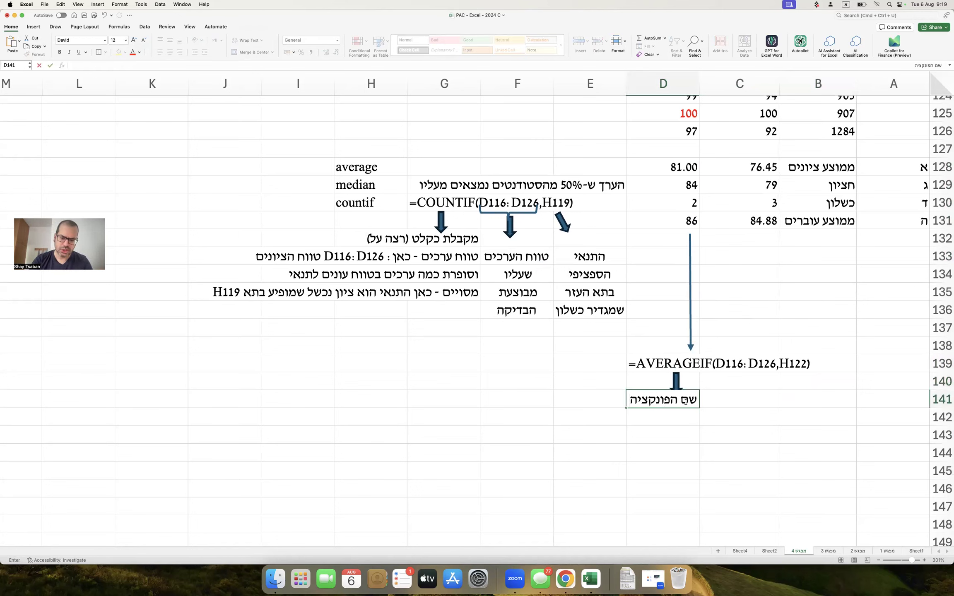
type(" שמקבלת כקלט")
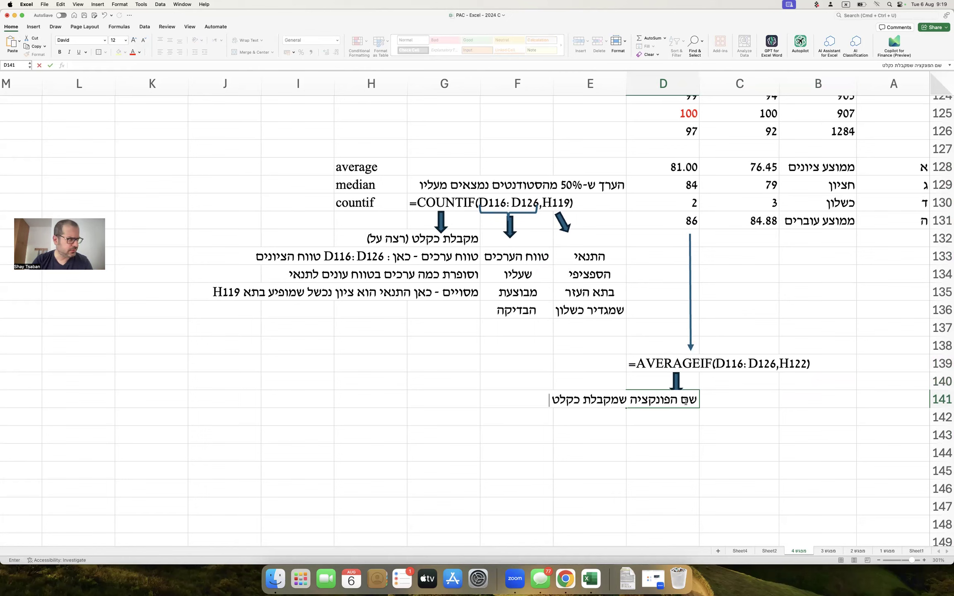
type(" רשימת ערכים")
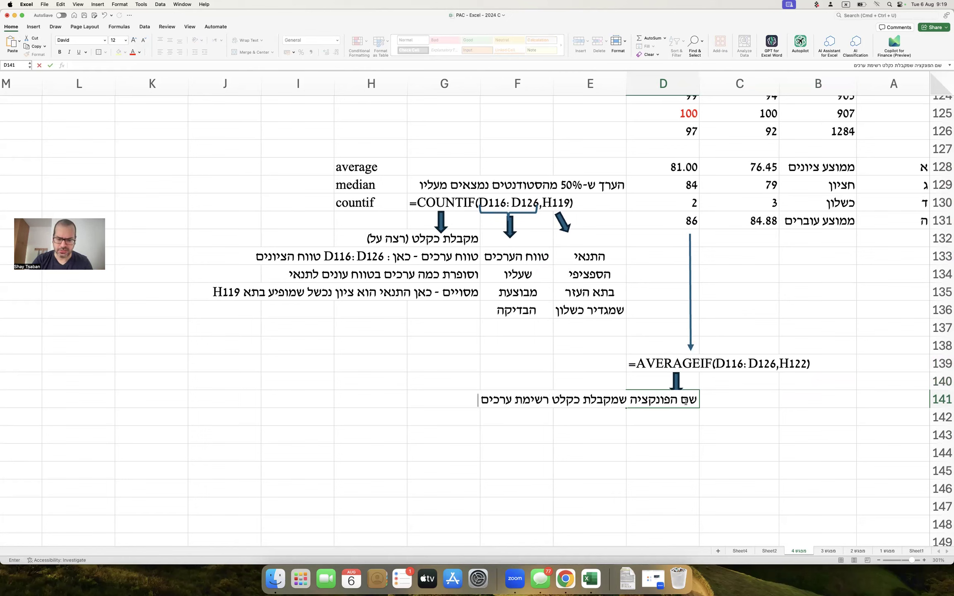
type(" וכן")
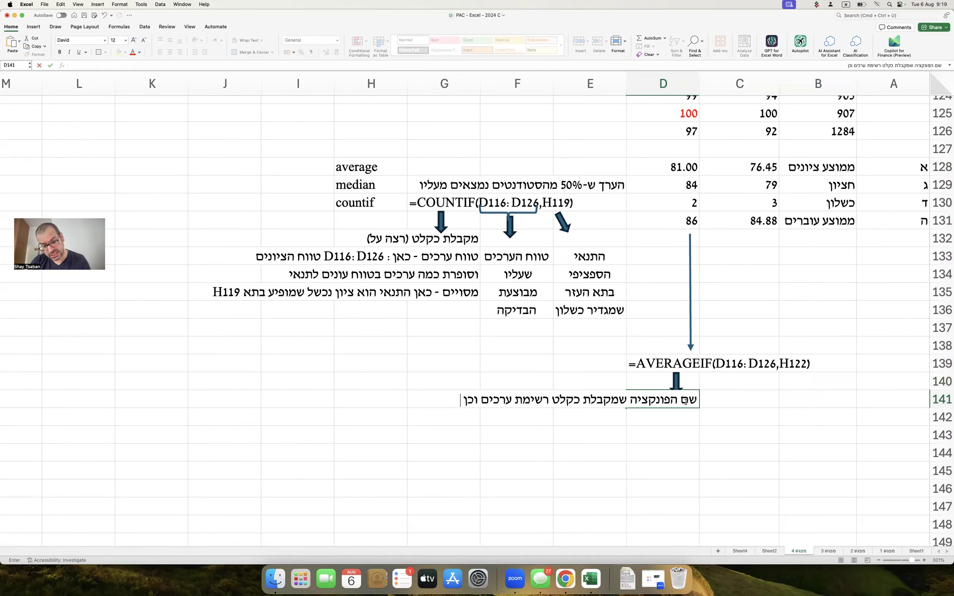
type(" תנאי")
key("Return")
type("ומבצעת חישוב ממ")
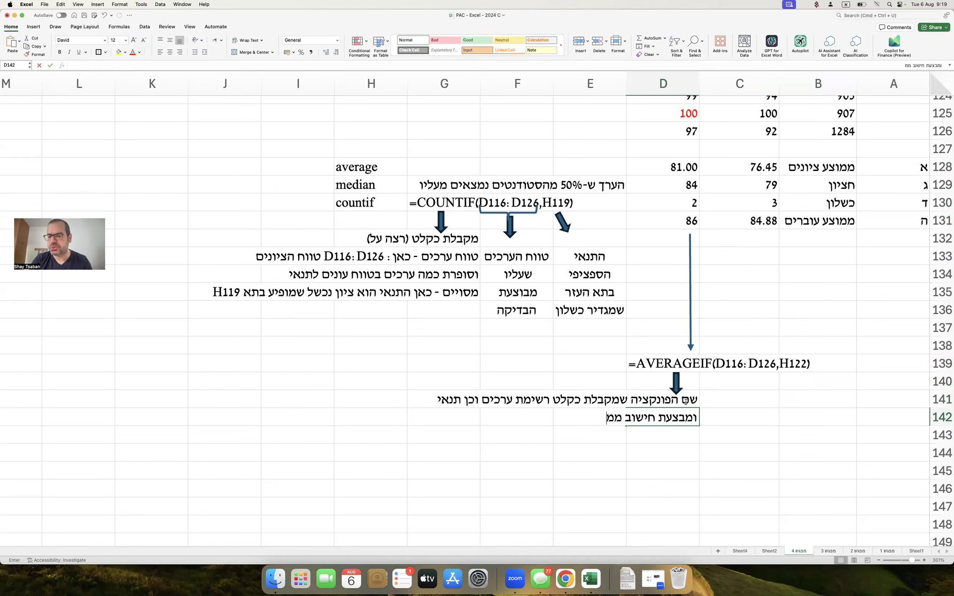
type("וצע רק על אותם ")
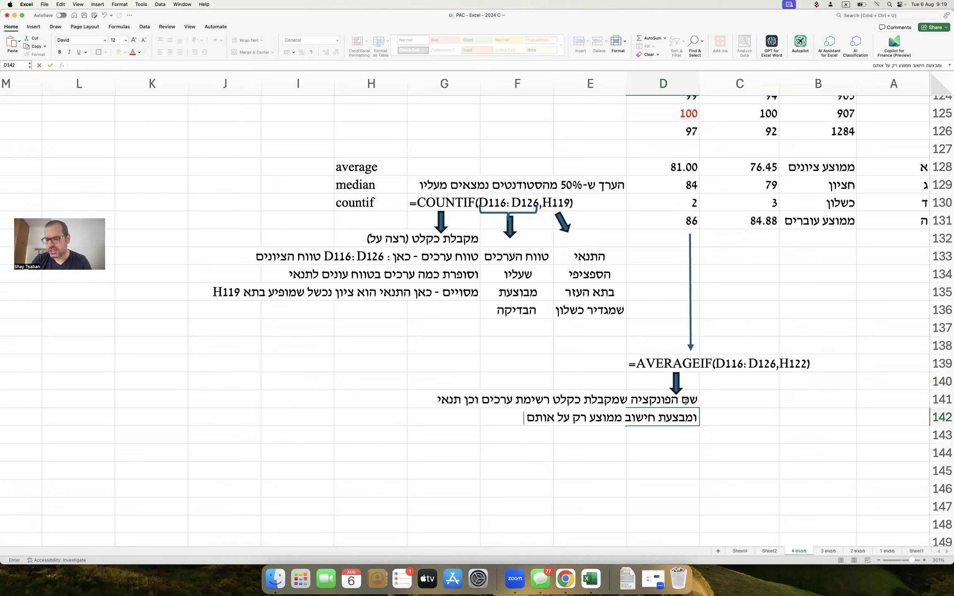
type("הערכים שעומדים בתנאי")
key("Return")
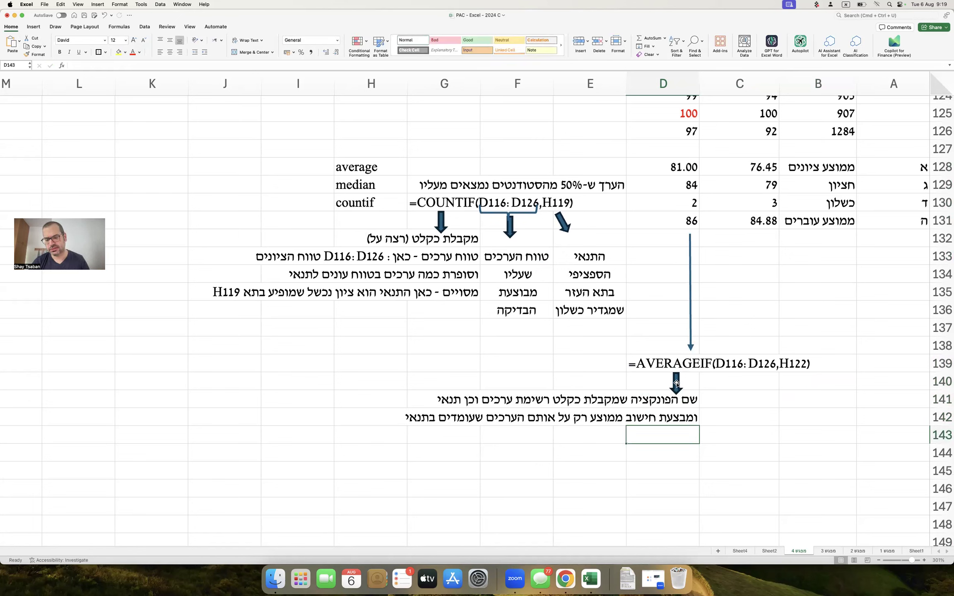
left_click_drag(677, 383, 747, 385)
Type the range note רשימת / הערכים / ציונים / אחרי פקטור down C141:C144.
left_click(670, 227)
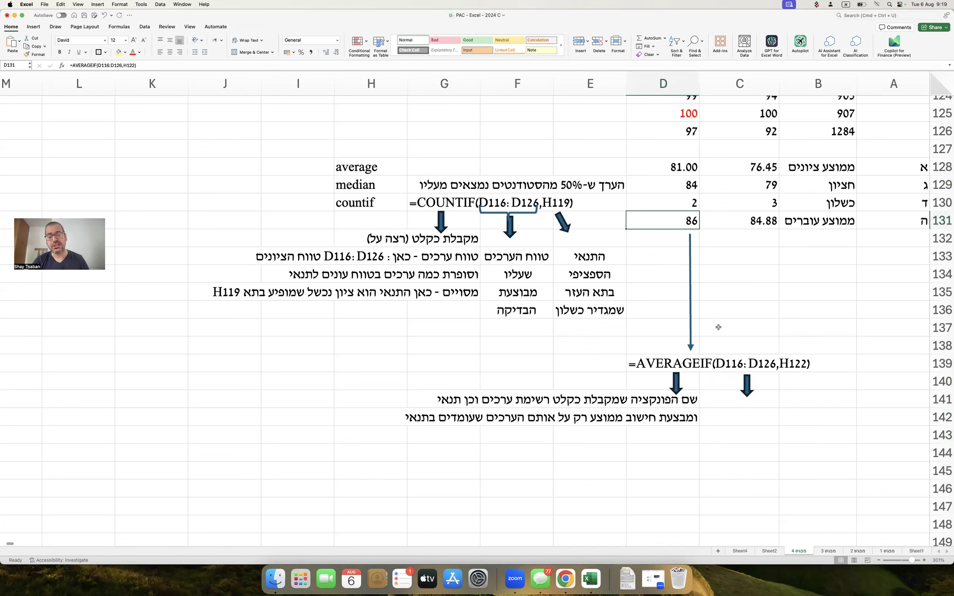
left_click(764, 395)
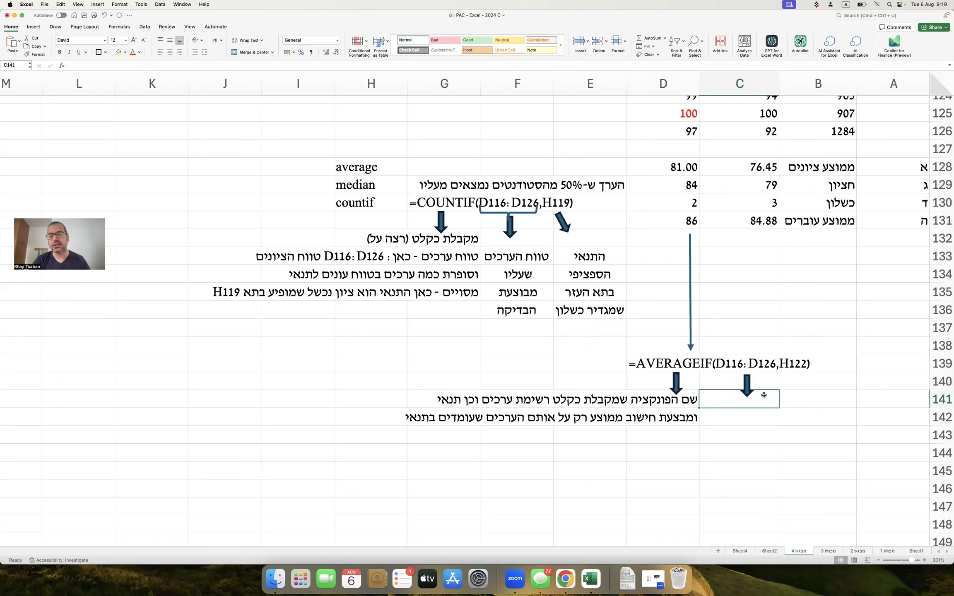
type("רשימת")
key("Return")
type("הערכים")
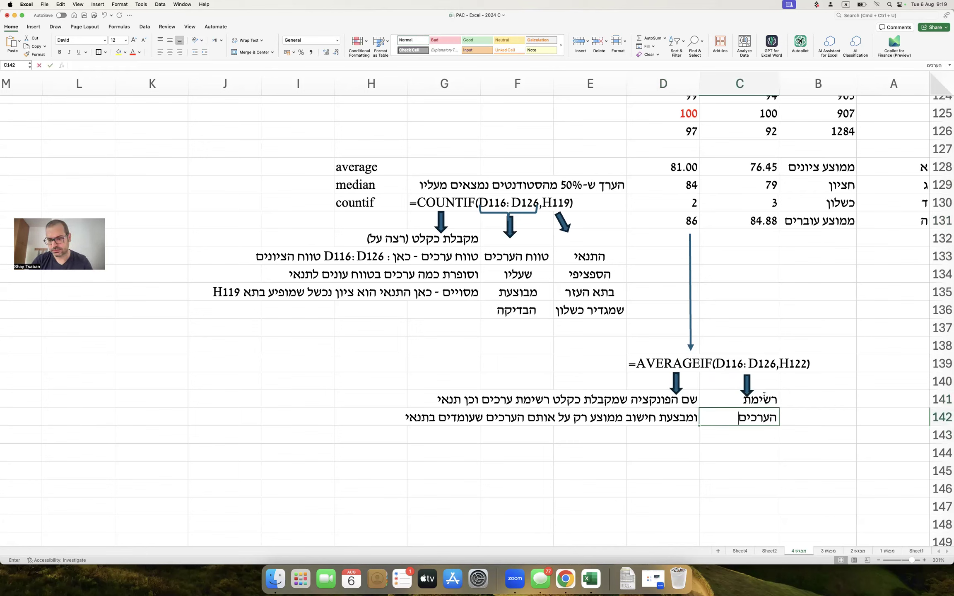
key("Return")
type("אחרת")
key("BackSpace")
key("BackSpace")
key("BackSpace")
key("BackSpace")
type("ציונים")
key("Return")
type("אחר")
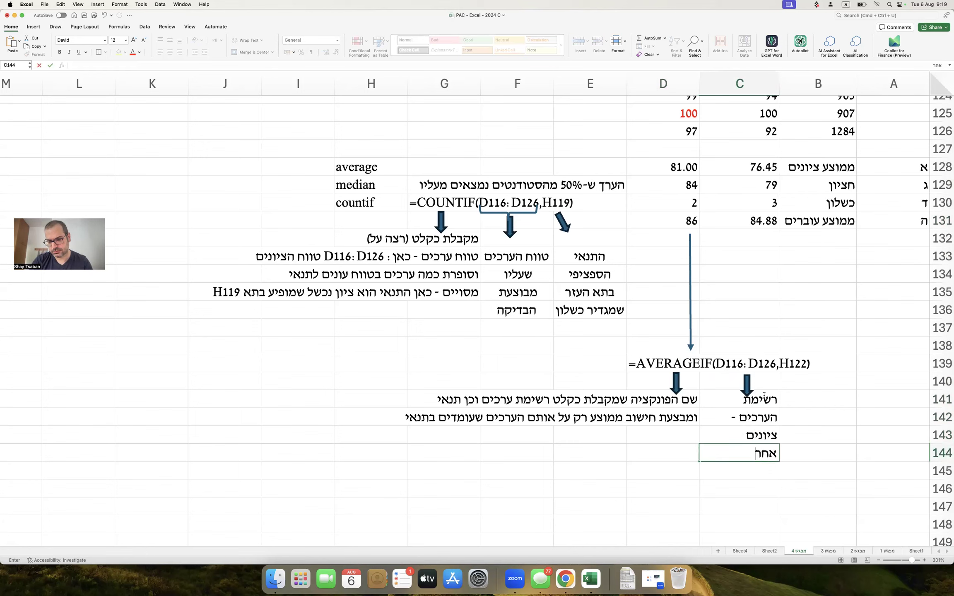
type("י פקטור")
Add an arrow over column B and note התנאי לציון / עובר - / לפי תא H122 in B141:B143.
left_click(748, 384)
left_click_drag(747, 384, 804, 384)
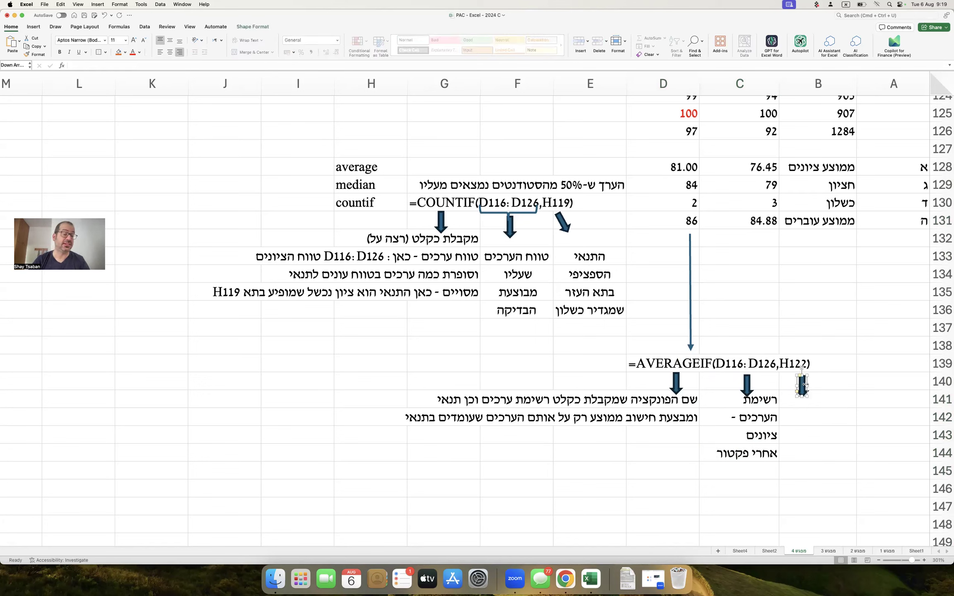
left_click(844, 399)
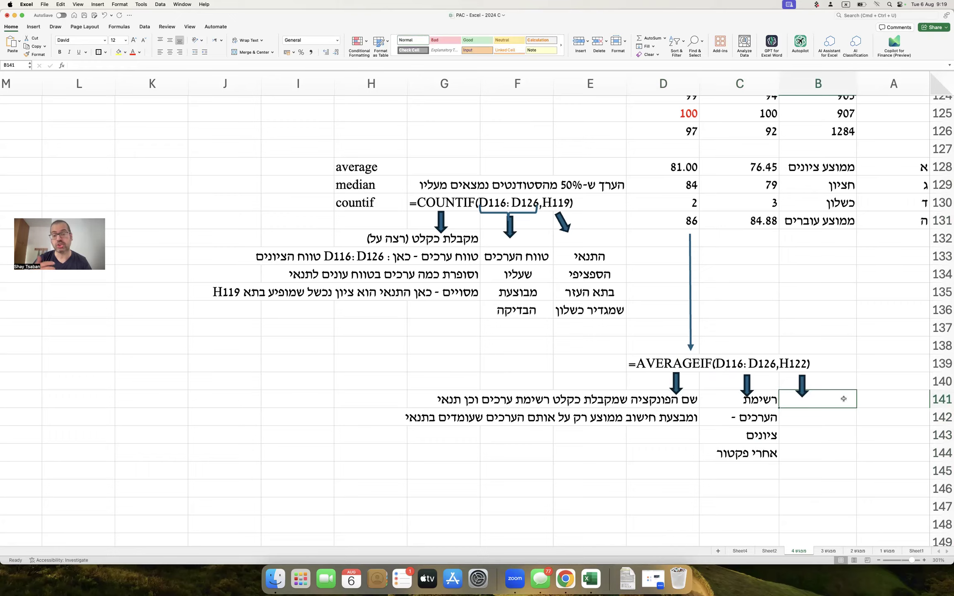
scroll(844, 399, "up", 5)
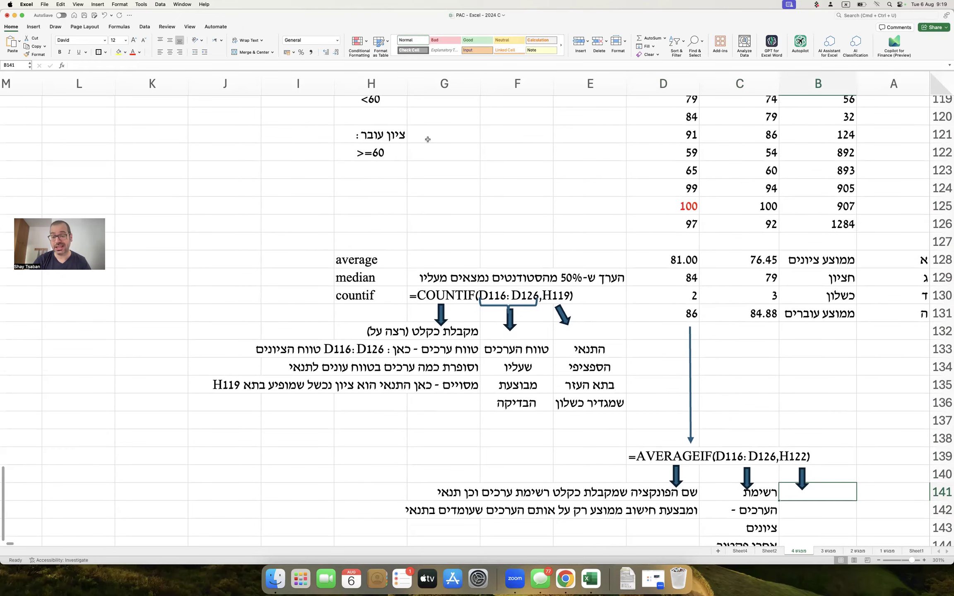
scroll(595, 274, "down", 4)
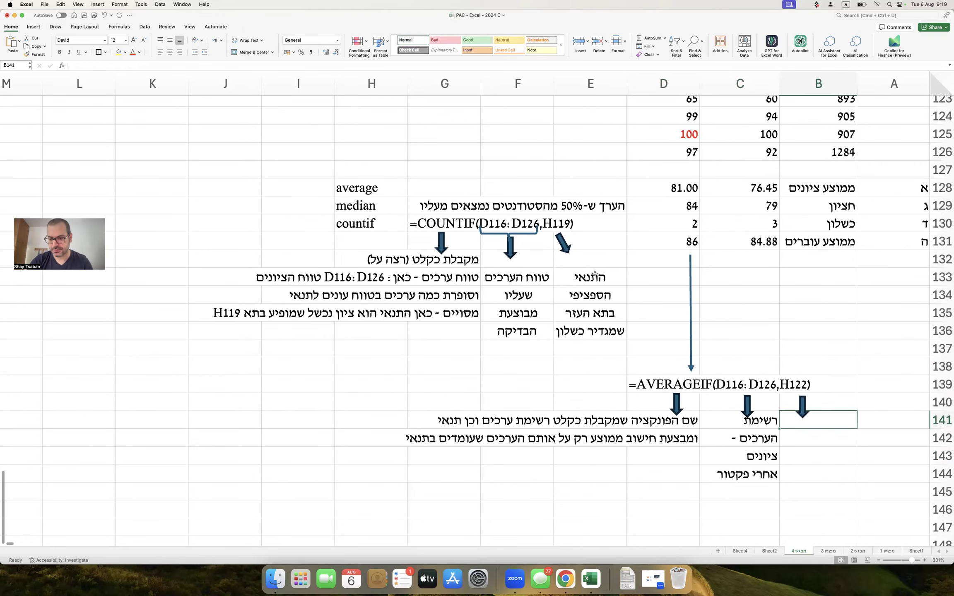
type("התנאי לציון")
key("Return")
type("עובר -")
key("Return")
type("לפי תא")
key("ctrl+space")
type("H122")
key("Return")
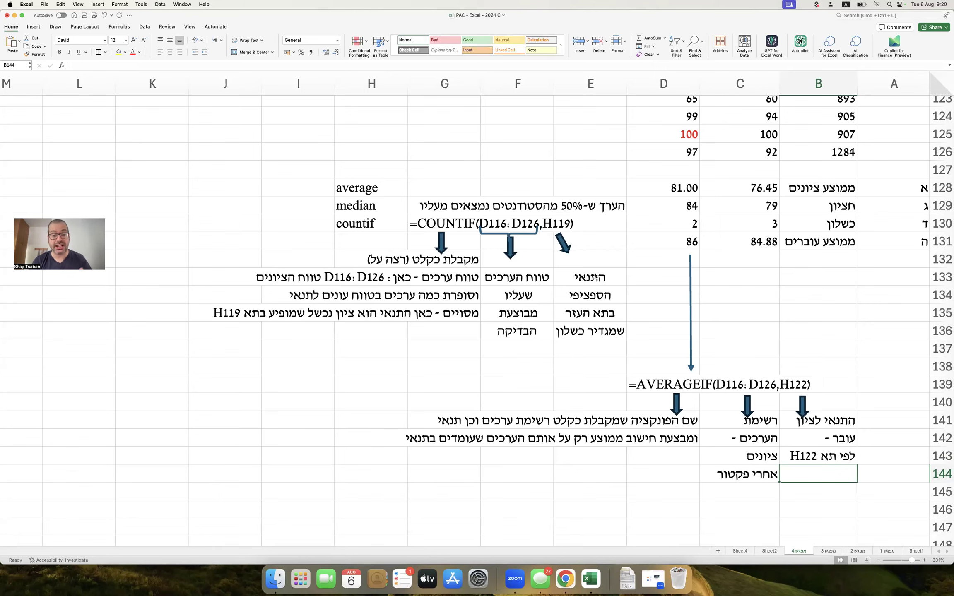
Copy the green question 2 heading from row 90 into cell A146.
scroll(596, 277, "up", 10)
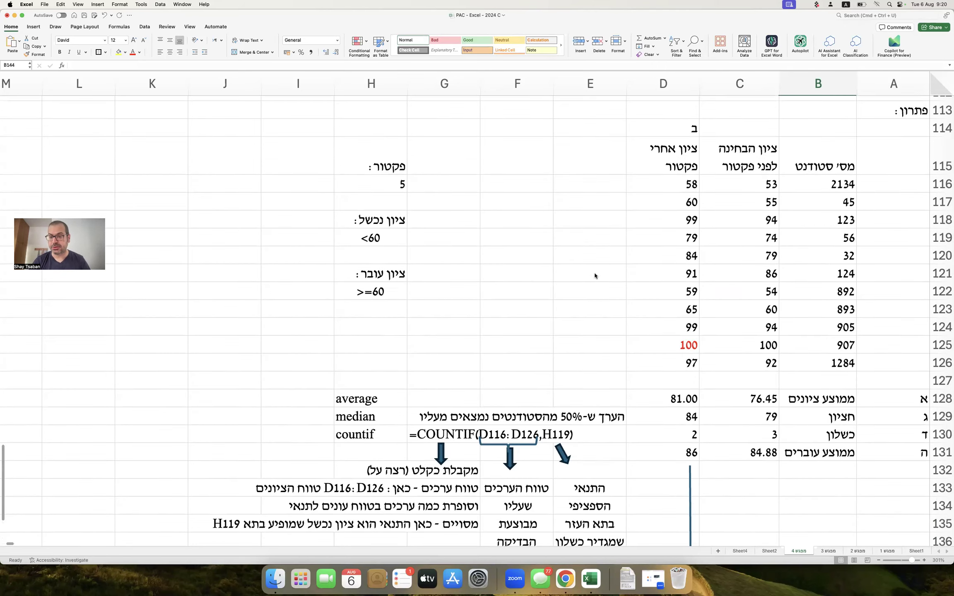
scroll(707, 284, "down", 7)
scroll(707, 284, "up", 15)
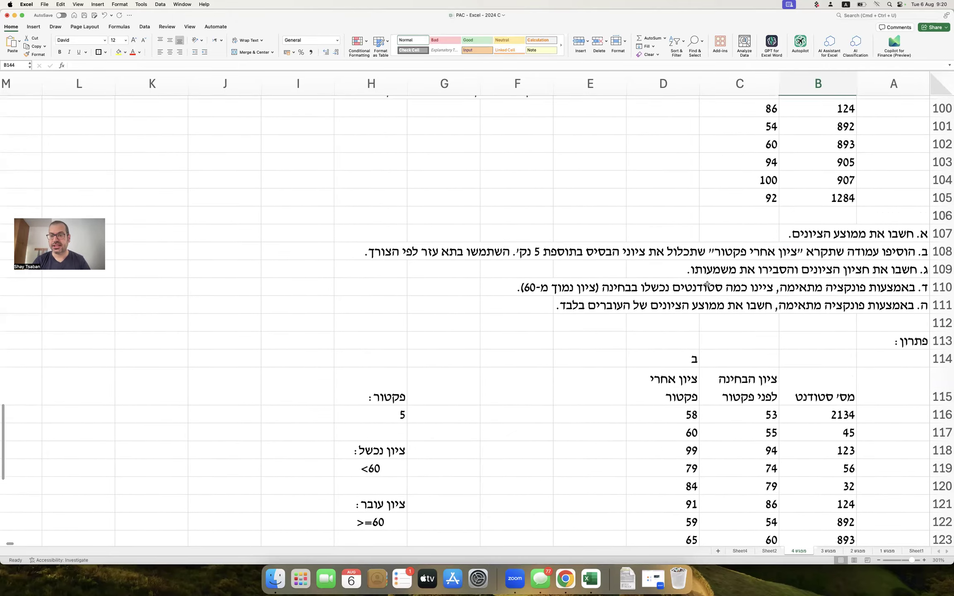
scroll(708, 284, "down", 10)
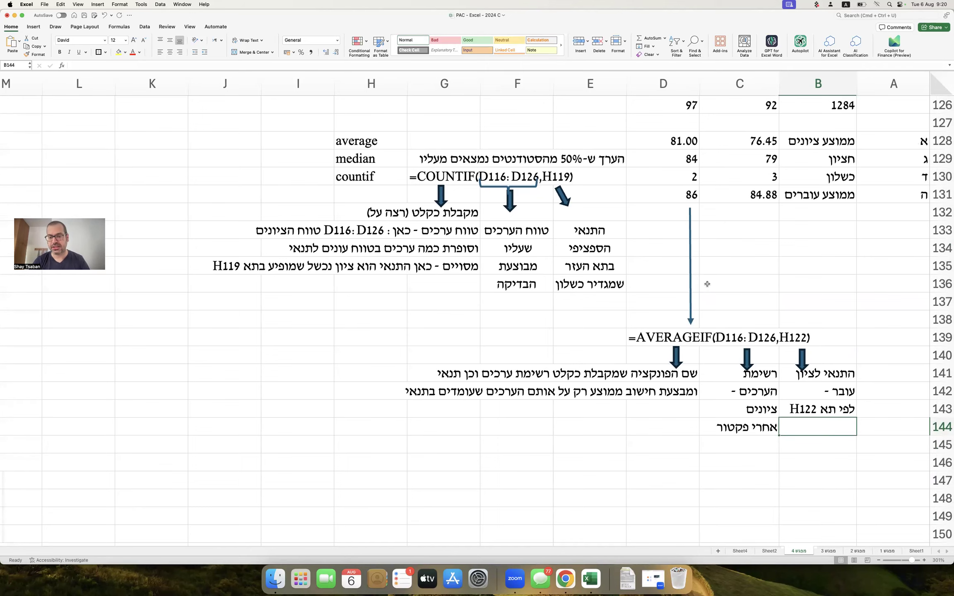
scroll(708, 284, "up", 20)
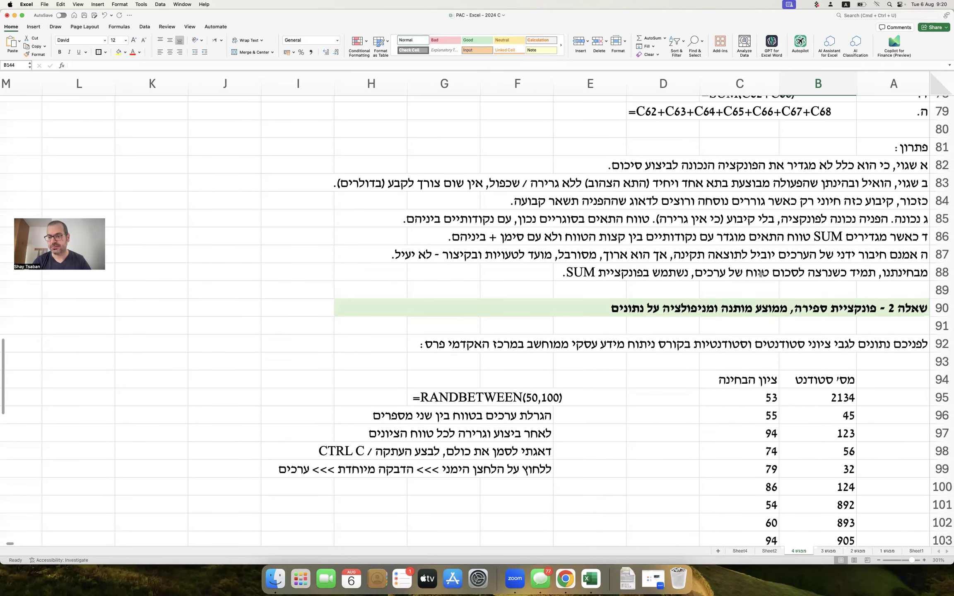
left_click(942, 308)
key("super+c")
scroll(709, 486, "down", 20)
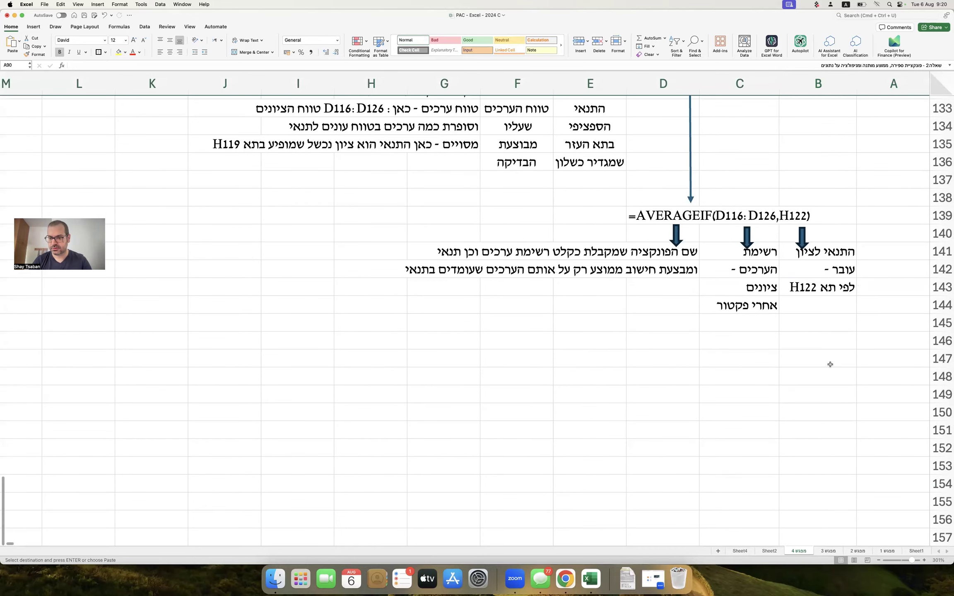
left_click(887, 341)
key("super+v")
Retitle the pasted heading to 'שאלה 2.1 - סגנון בחינה בסיסי'.
double_click(888, 340)
type("/1")
key("BackSpace")
key("BackSpace")
type(".1")
left_click_drag(864, 341, 565, 349)
type("xph")
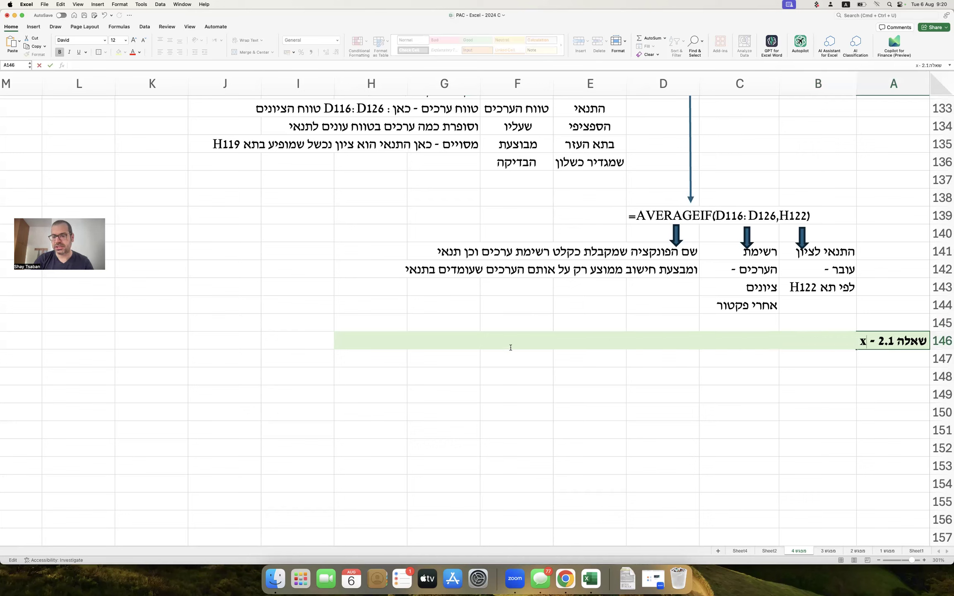
key("BackSpace")
key("BackSpace")
key("BackSpace")
key("ctrl+space")
type("סגנון")
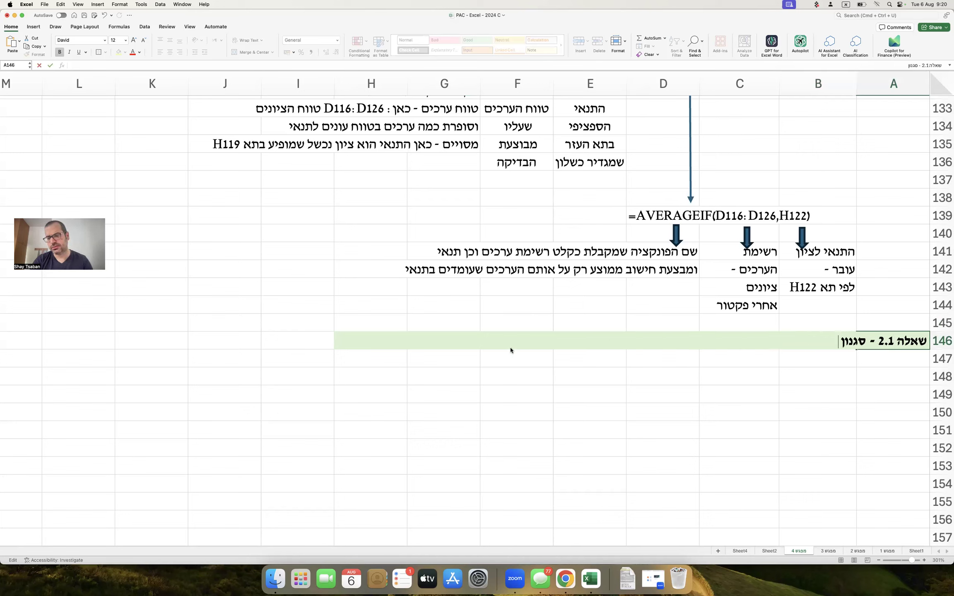
type(" בחינה בסיסי")
key("Return")
key("Return")
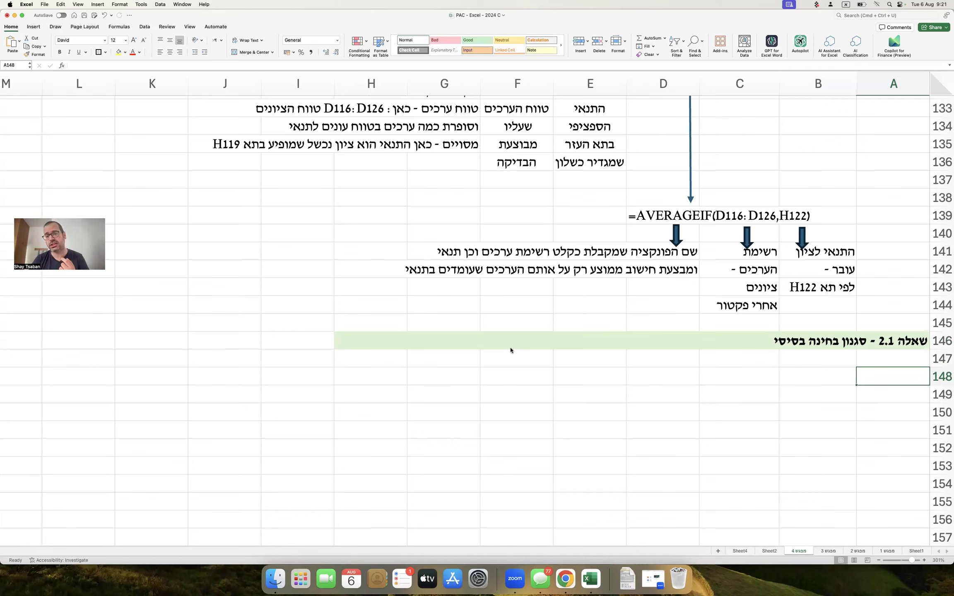
Type the two scenario sentences about the sausage company's blind tasting into A148 and A149.
scroll(510, 350, "down", 1)
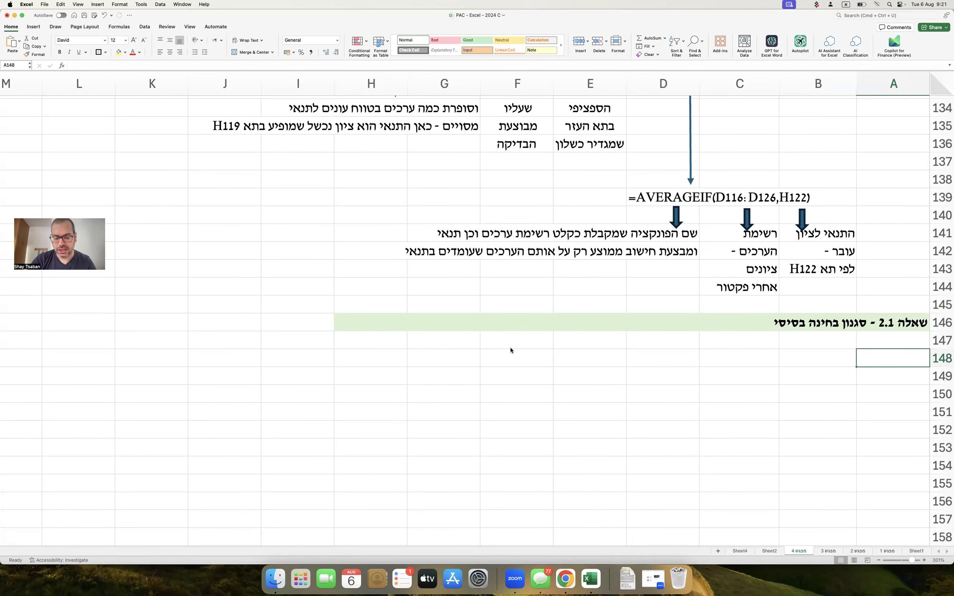
type("אמנדה")
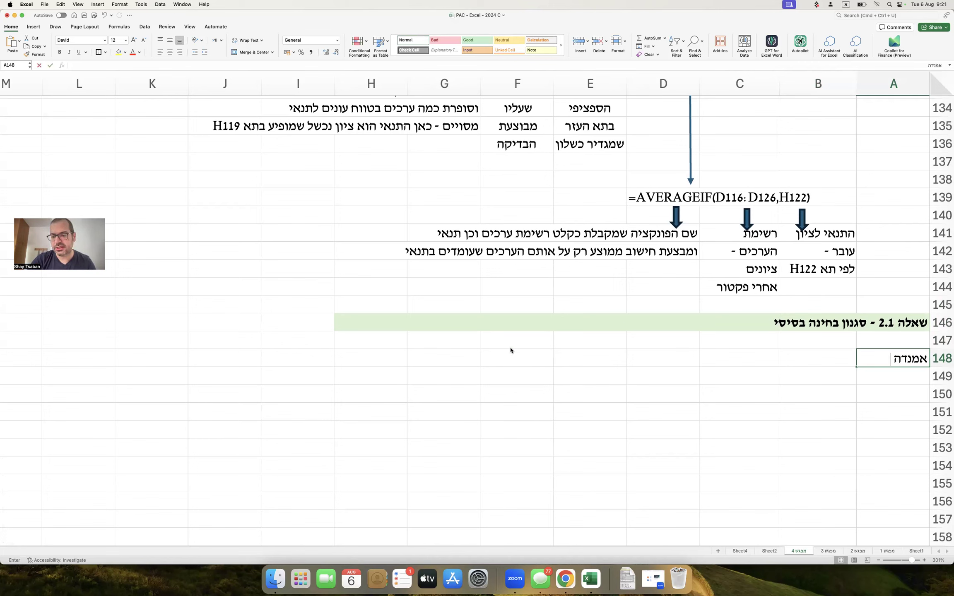
type(" עובדת בחברה")
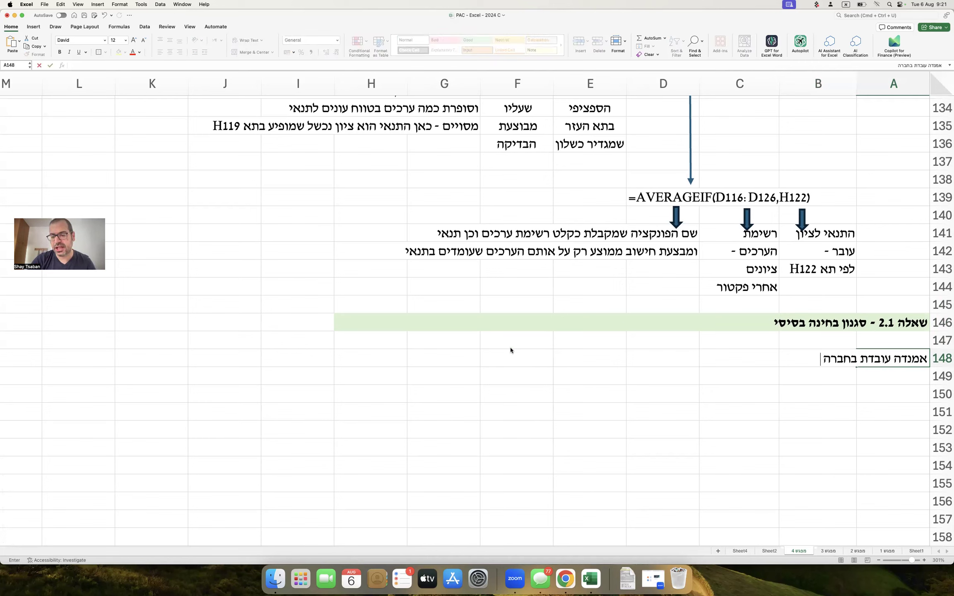
type(" לשיווק נקניק.")
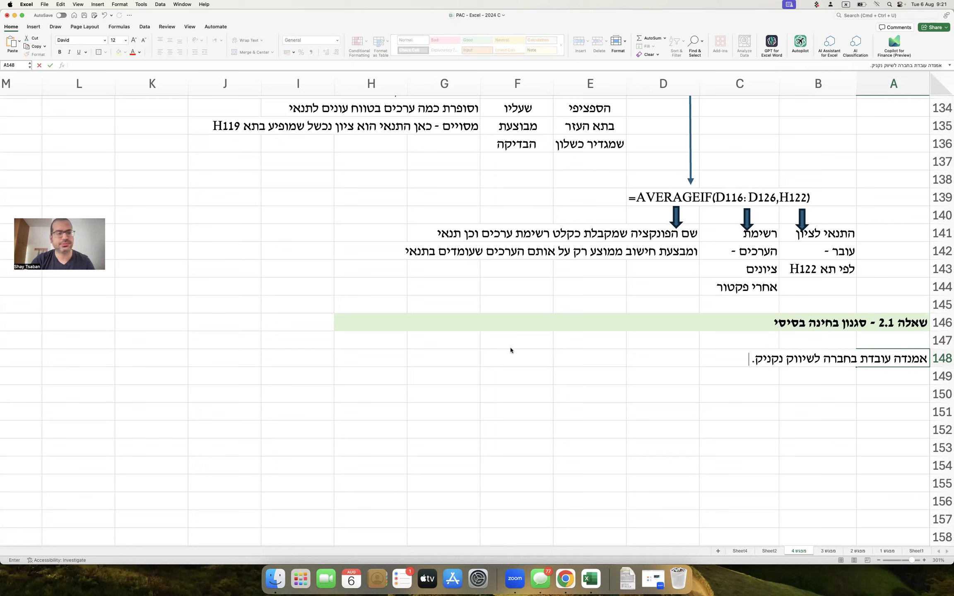
key("Return")
type("ל")
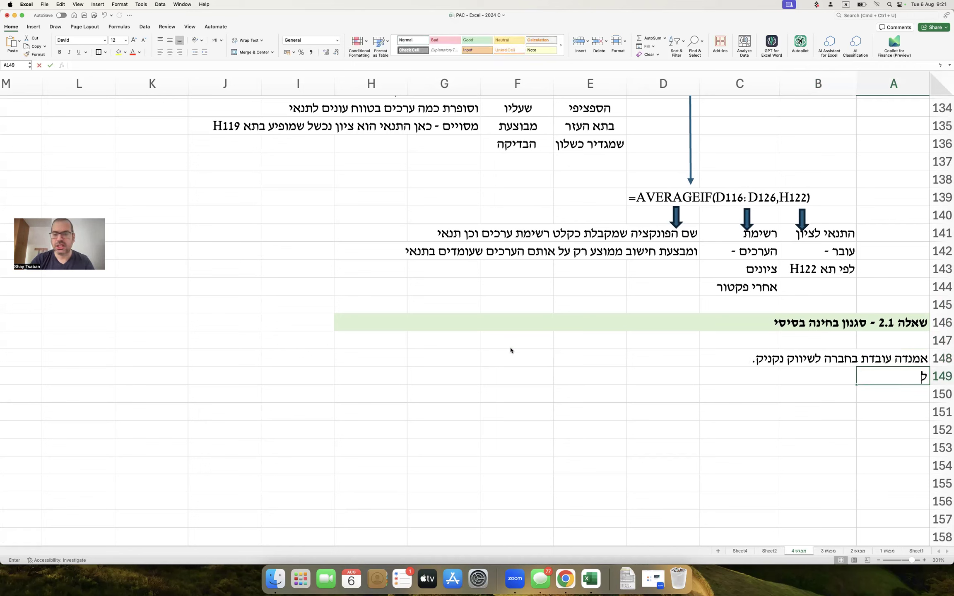
type("הלן נתונים לגבי")
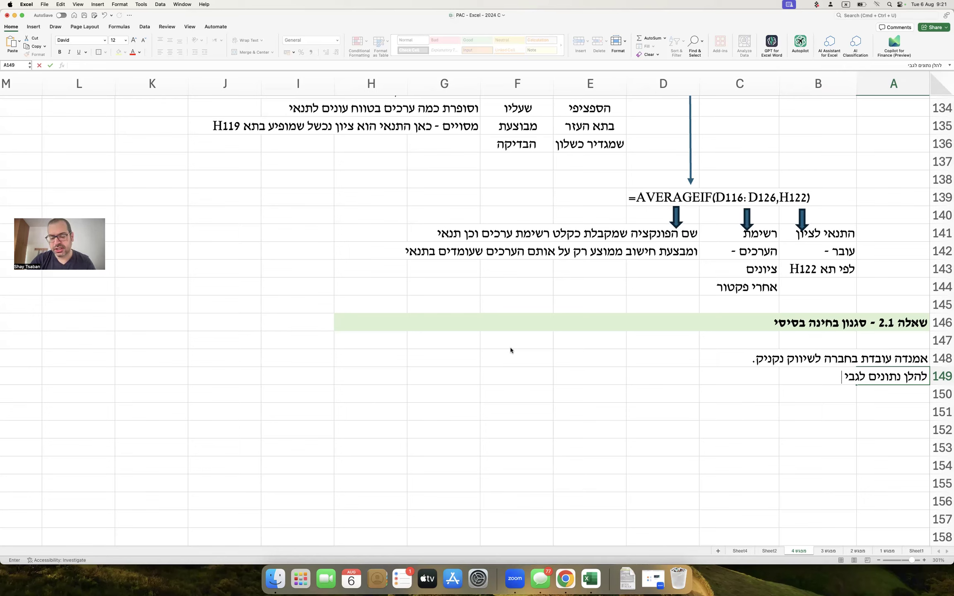
type("מא")
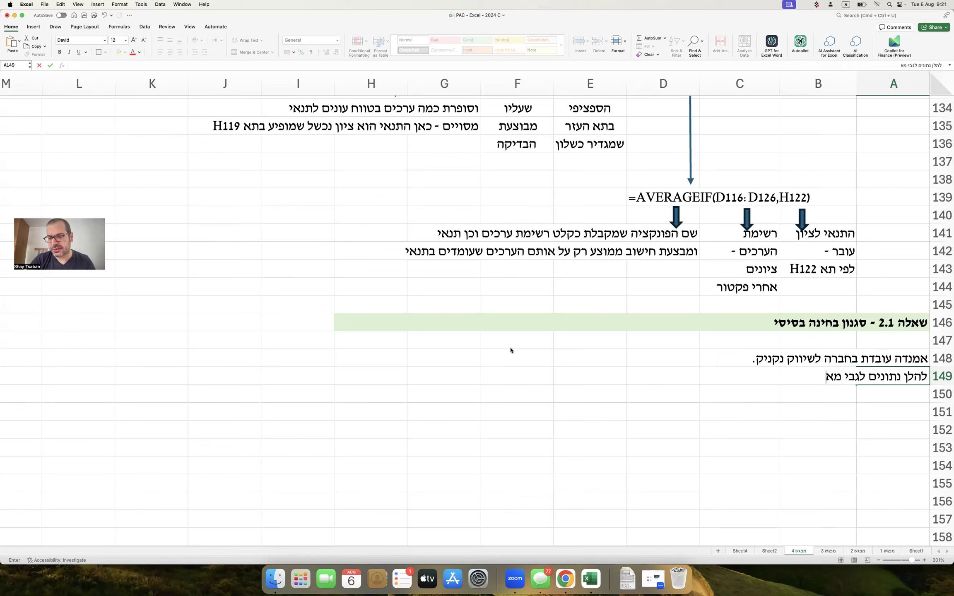
type("פייני הנק")
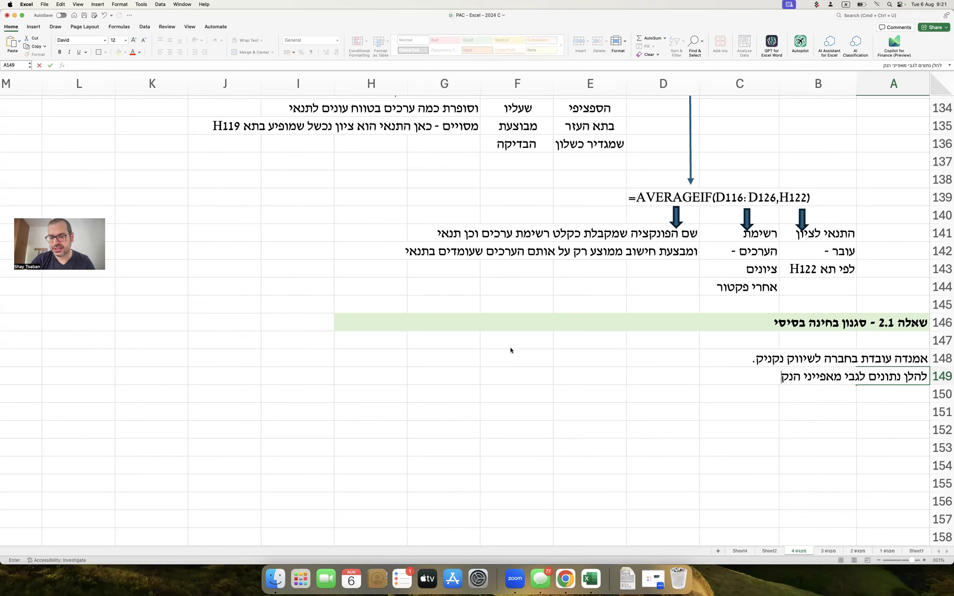
type("ניק במבחן טעימות ע")
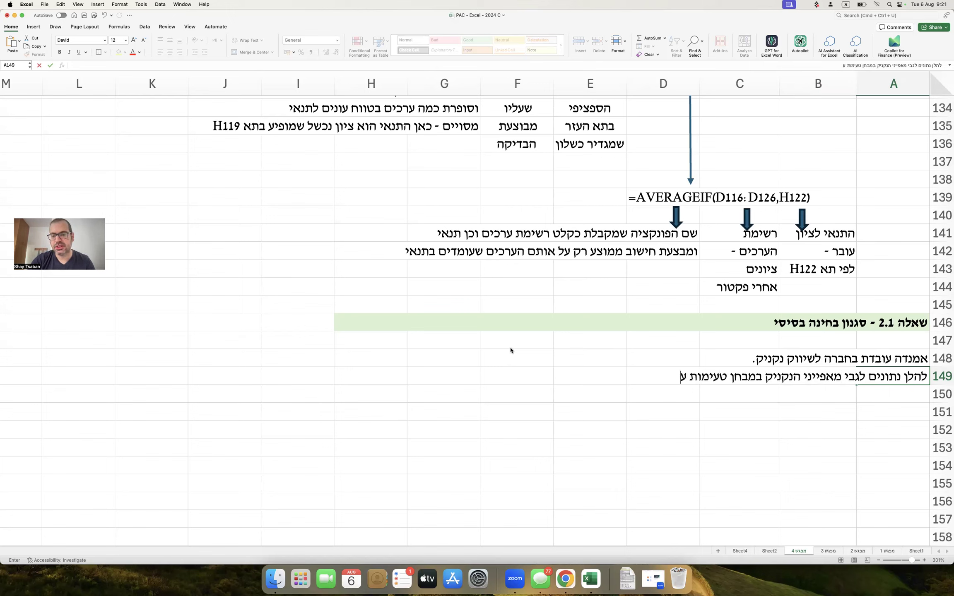
type("יוור שבוצע מטעם ישראלהי")
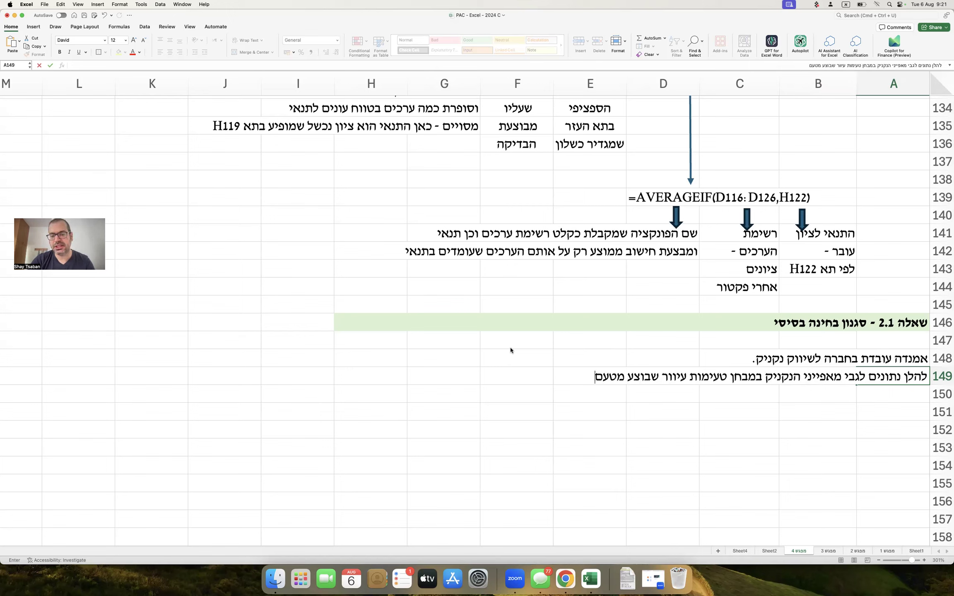
key("BackSpace")
key("BackSpace")
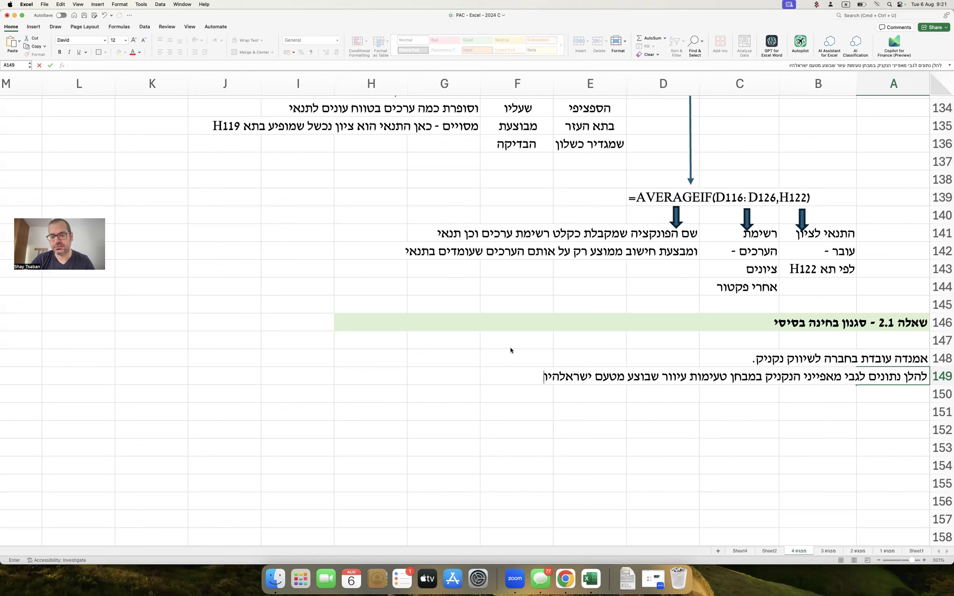
type("היום:")
key("Return")
Add the table headers סוג הנקניק in B151 and ציון in C151.
key("Left")
key("Down")
type("סוג הנקניק")
key("Tab")
type("ציון")
key("Return")
scroll(510, 351, "down", 5)
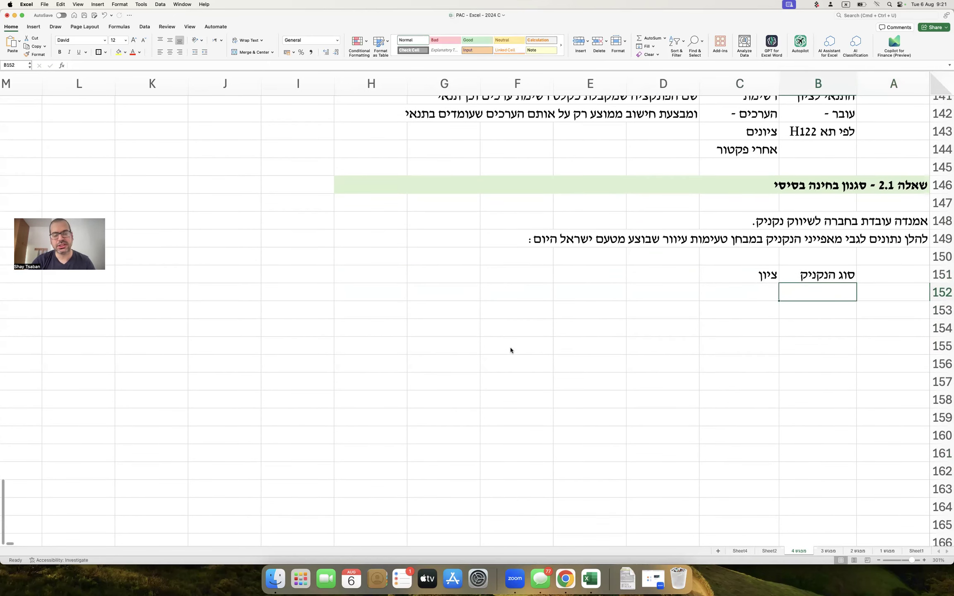
Enter the first three hot-dog names, starting with תה, in B152:B154.
type("תה")
key("Return")
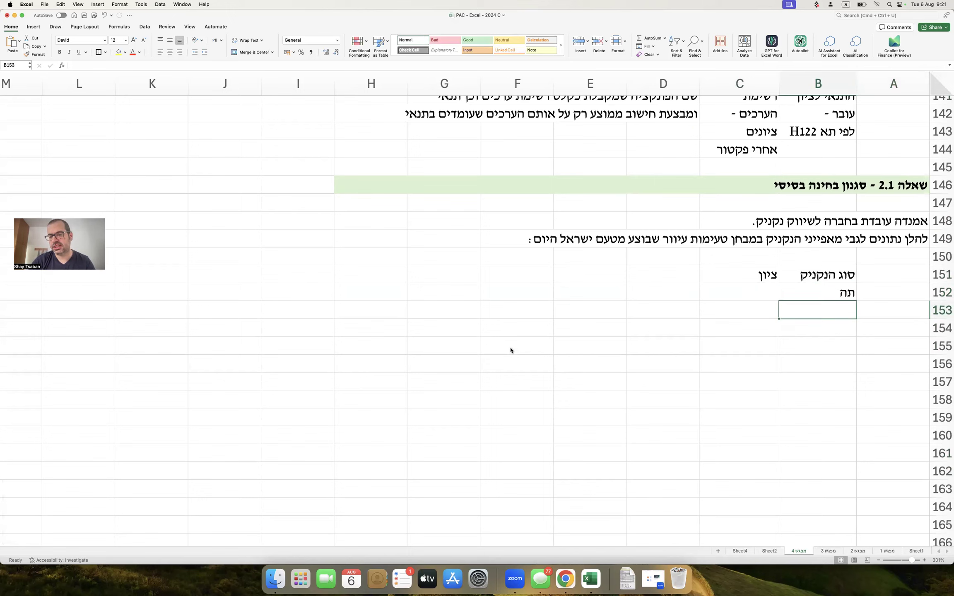
type("כ")
key("BackSpace")
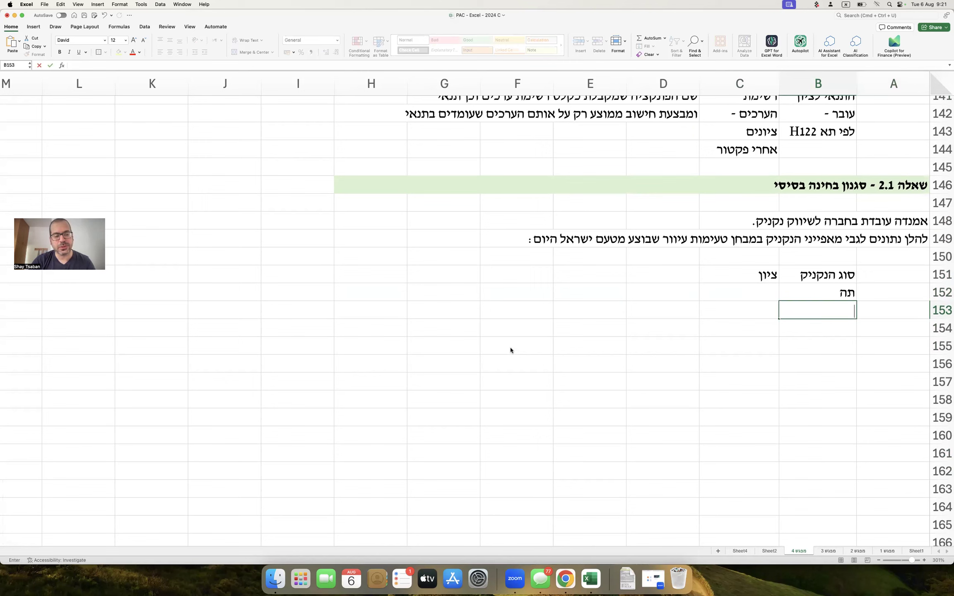
type("אמנדה")
key("Return")
key("Up")
type("אמנ")
key("BackSpace")
type("דה")
key("Return")
type("שי")
key("Return")
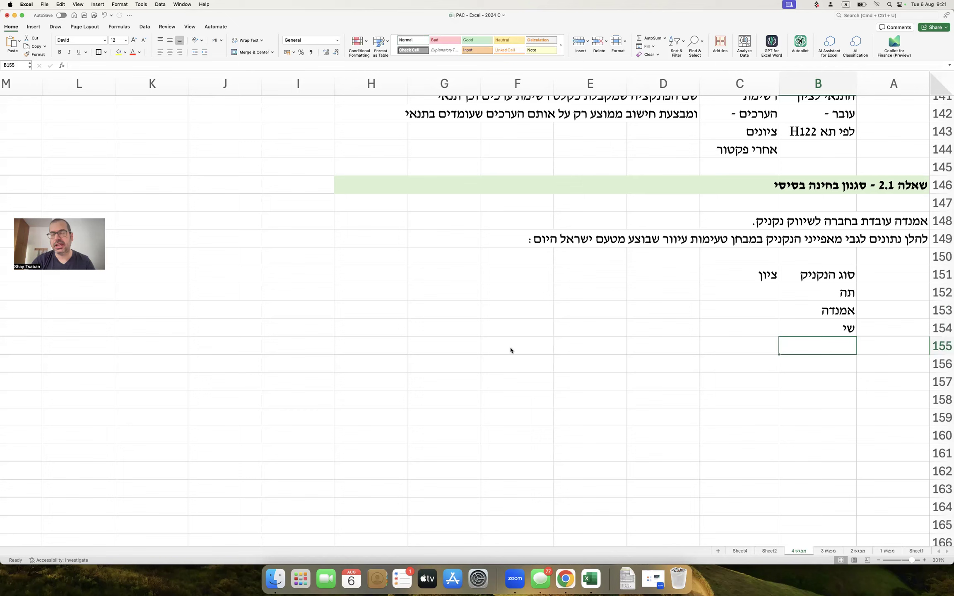
Enter the remaining names קבנוס, פסטרמה, נקניקיה and ציוריסוס in B155:B158.
type("קבנוס")
key("Return")
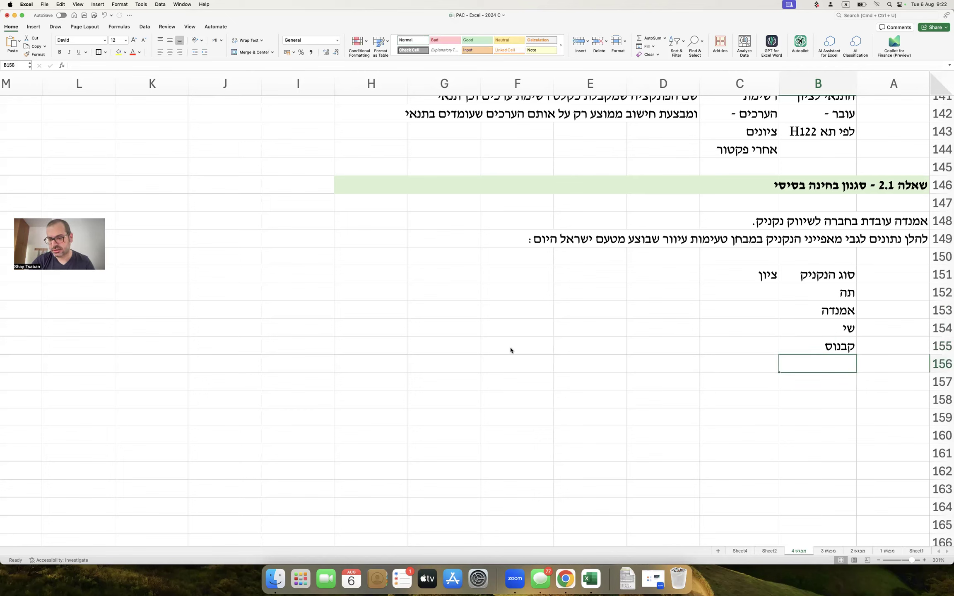
type("פסטרמה")
key("Return")
type("נקניקיה")
key("Return")
type("ציוריסוס")
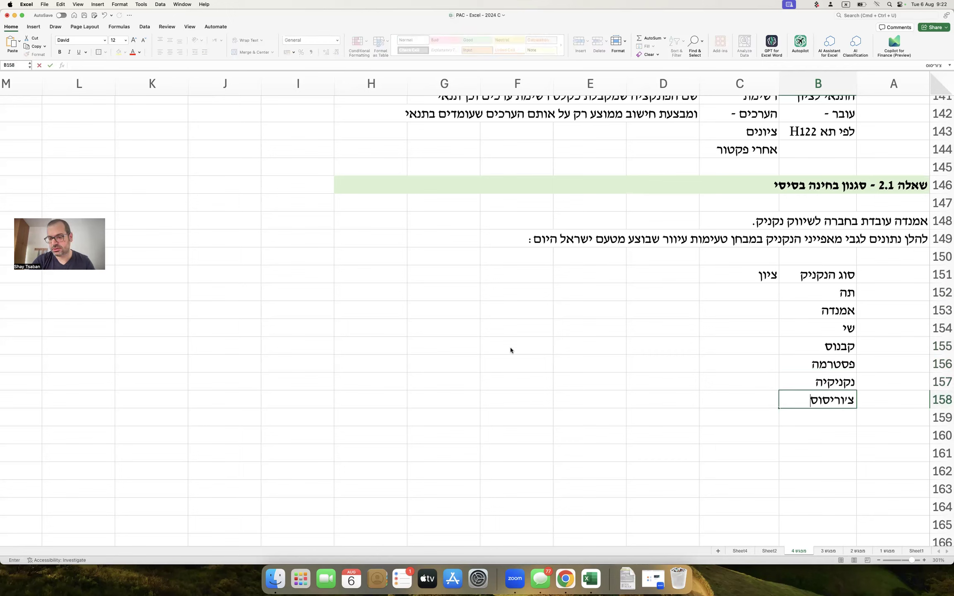
key("Return")
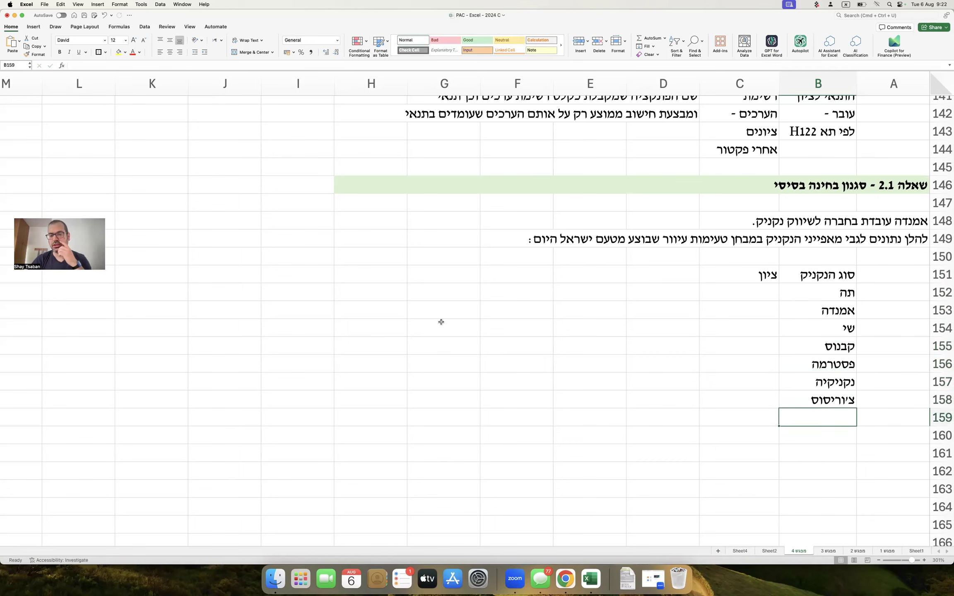
double_click(728, 278)
Rename the score header to ציון טעימה and enter scores 8, 9 and 4 in C152:C154.
type("טעימה")
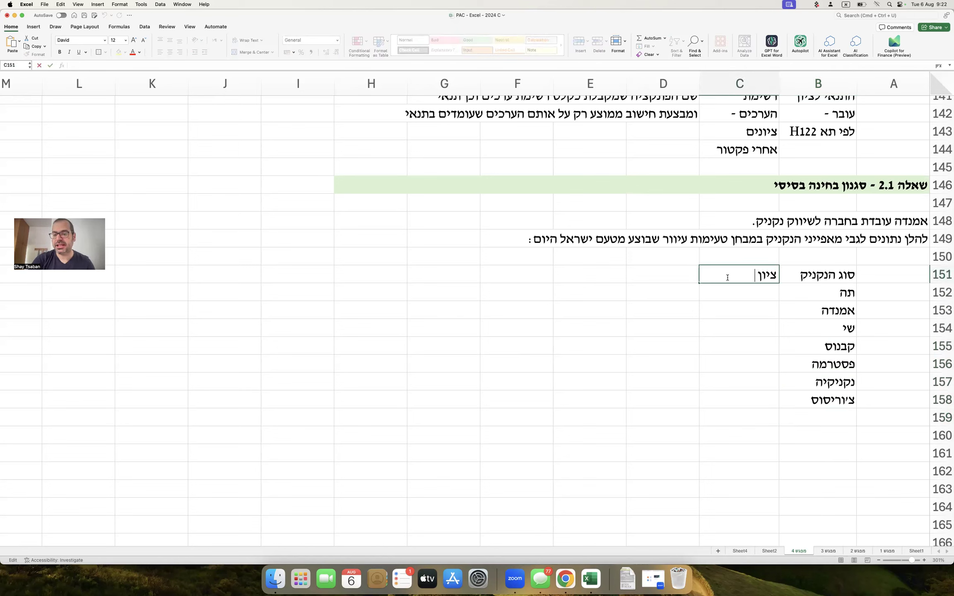
key("Return")
type("8")
key("Return")
type("5")
key("Return")
type("4")
key("Return")
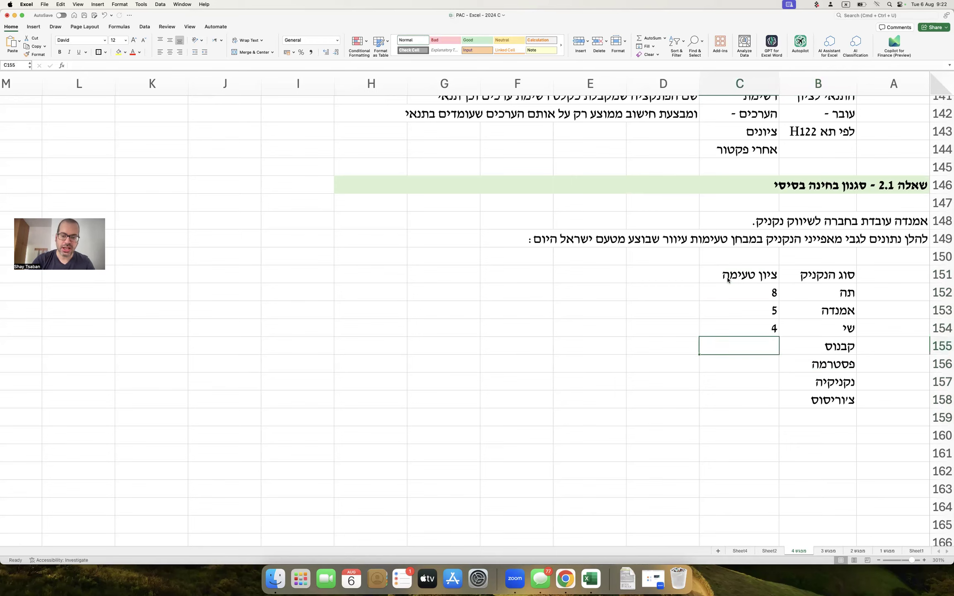
key("Up")
key("Up")
type("9")
key("Down")
key("Down")
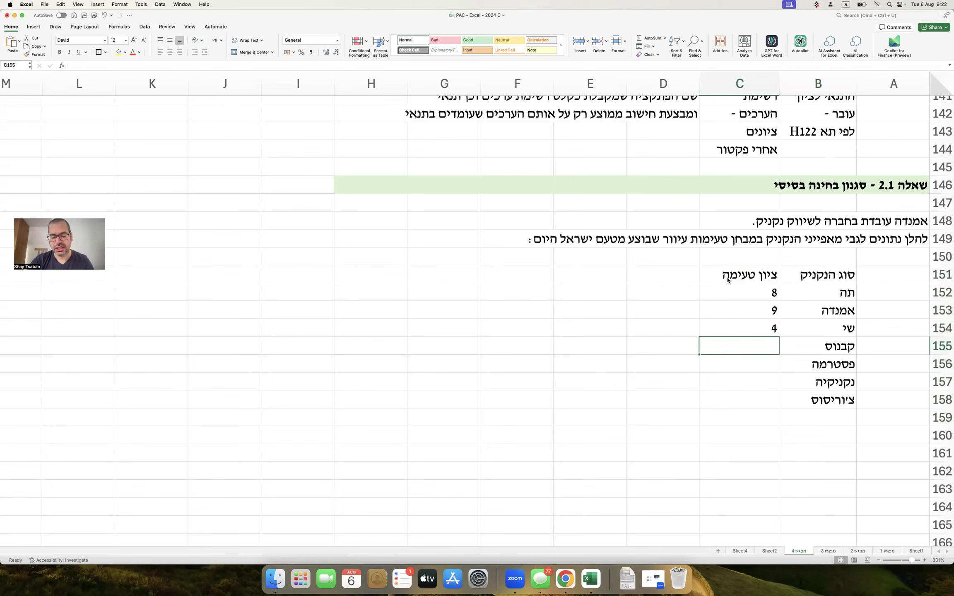
Enter the remaining tasting scores 2, 7, 6 and 3.4 in C155:C158.
type("2")
key("Return")
type("7")
key("Return")
type("6")
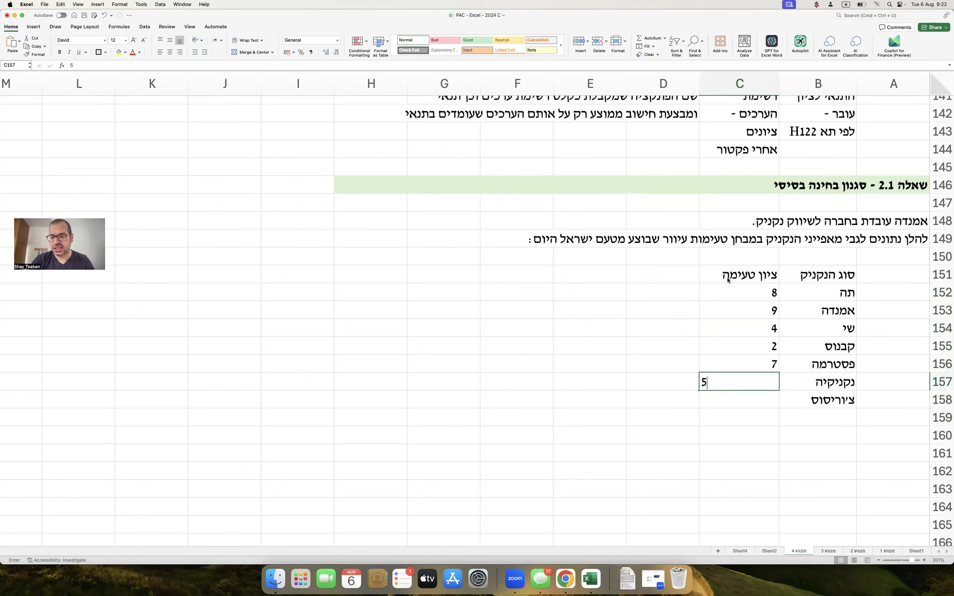
key("Return")
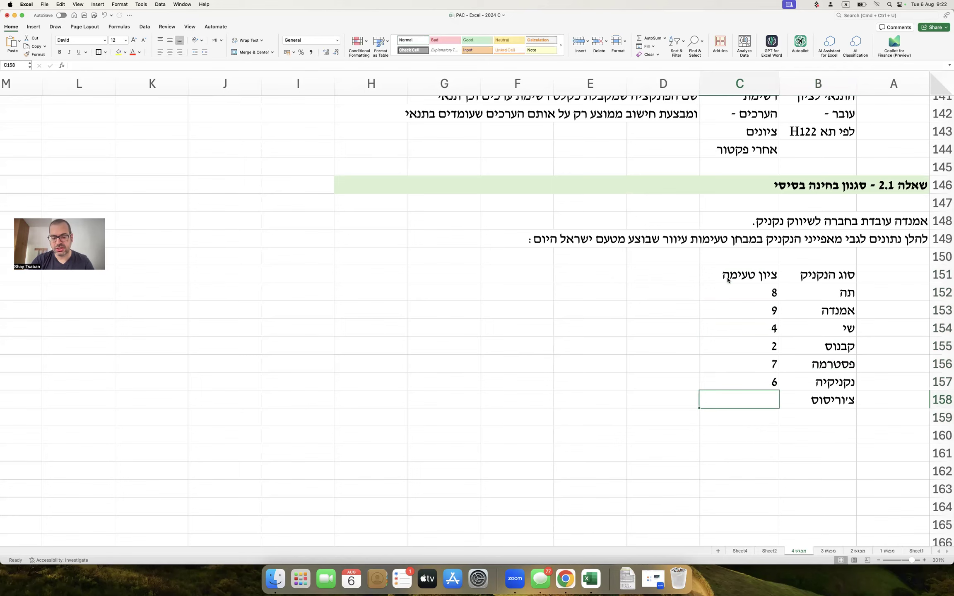
type("3.4")
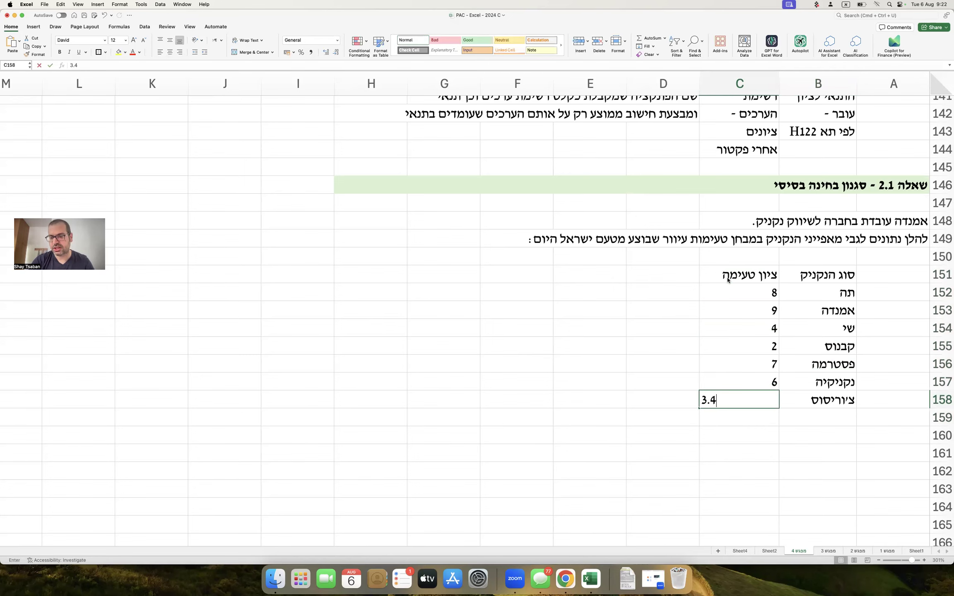
key("Return")
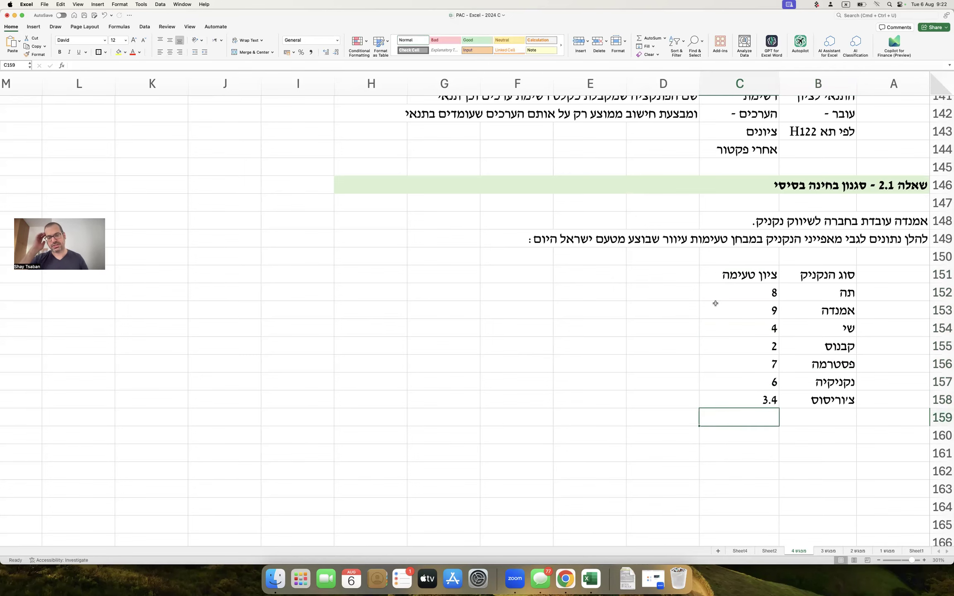
scroll(715, 304, "down", 4)
left_click(897, 379)
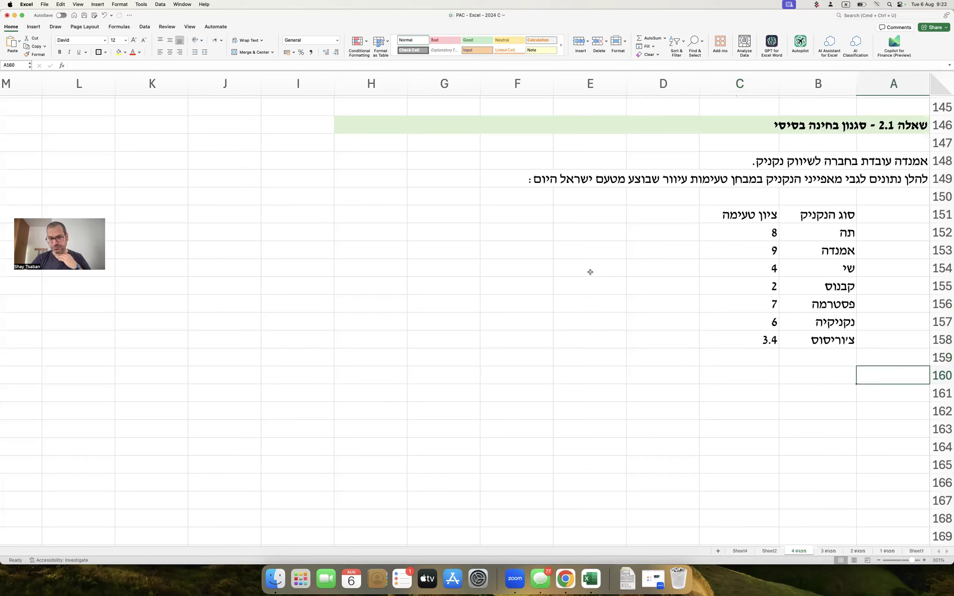
left_click(497, 210)
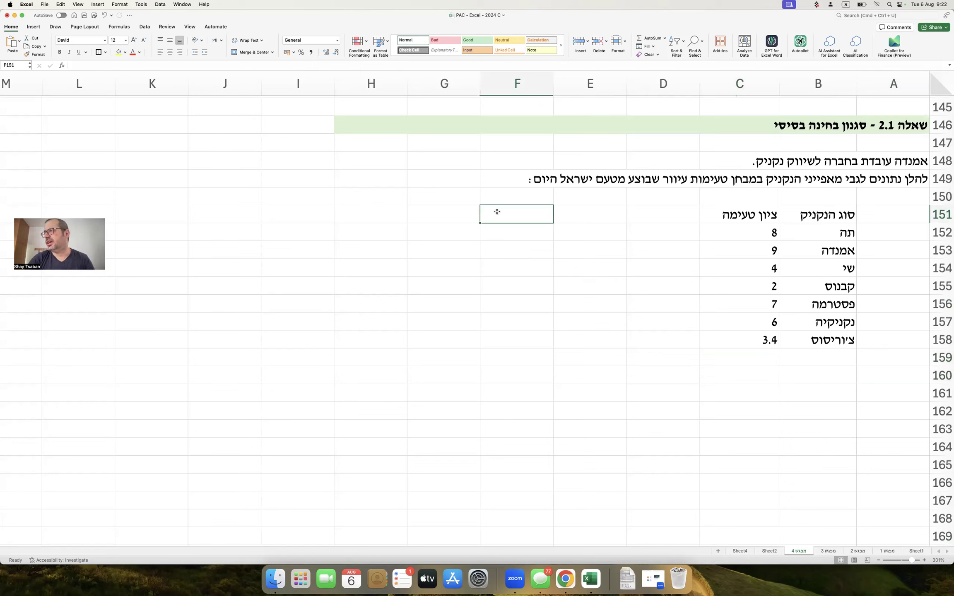
Put the heading ממוצע ציונים בענף הנקניק in F151 with 4.8 in F152, then check the scores' totals.
type("ממוצע")
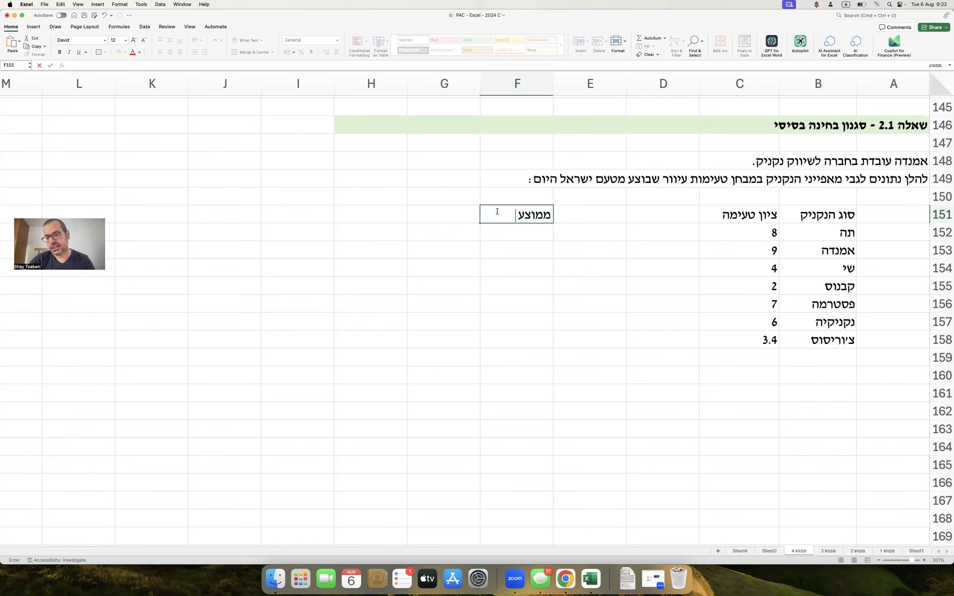
type(" ציונים בענף הנקניק")
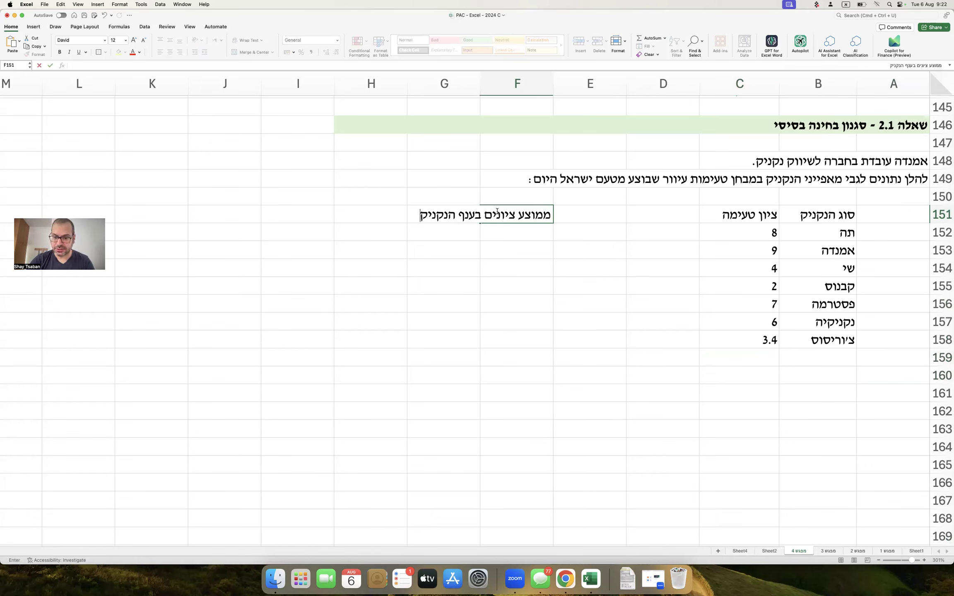
key("Return")
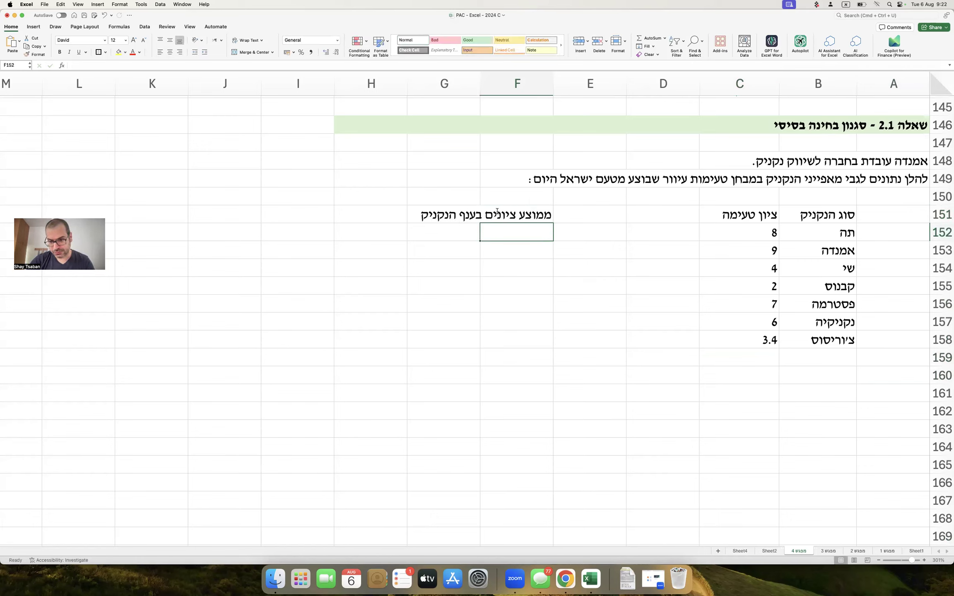
type("4.8")
key("Return")
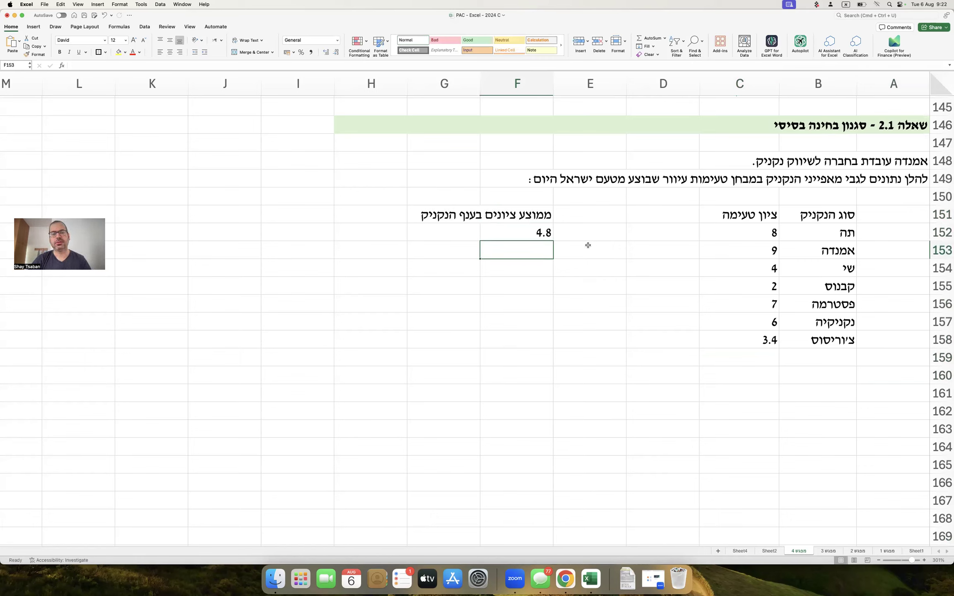
left_click_drag(534, 216, 438, 226)
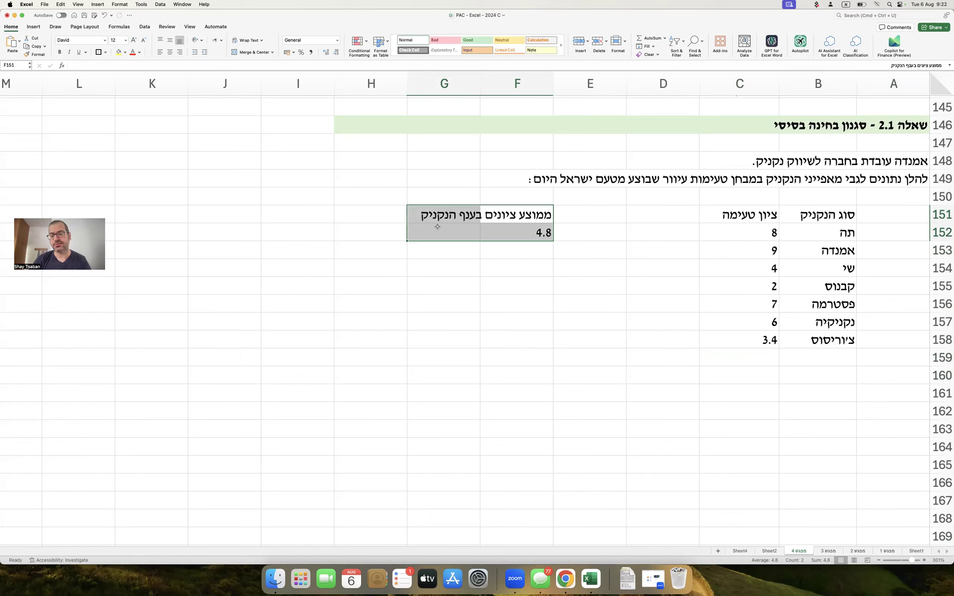
left_click_drag(758, 215, 743, 334)
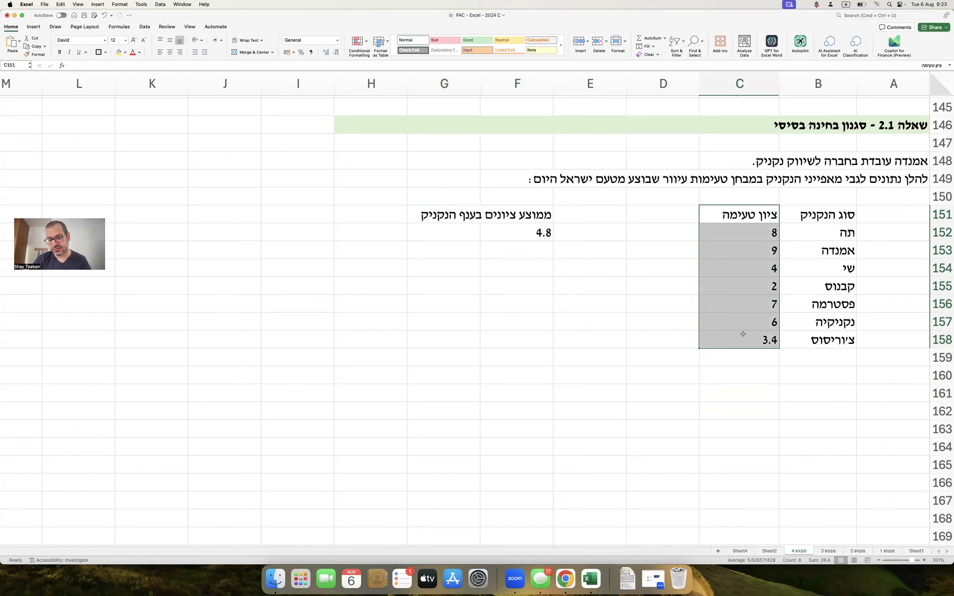
left_click(898, 377)
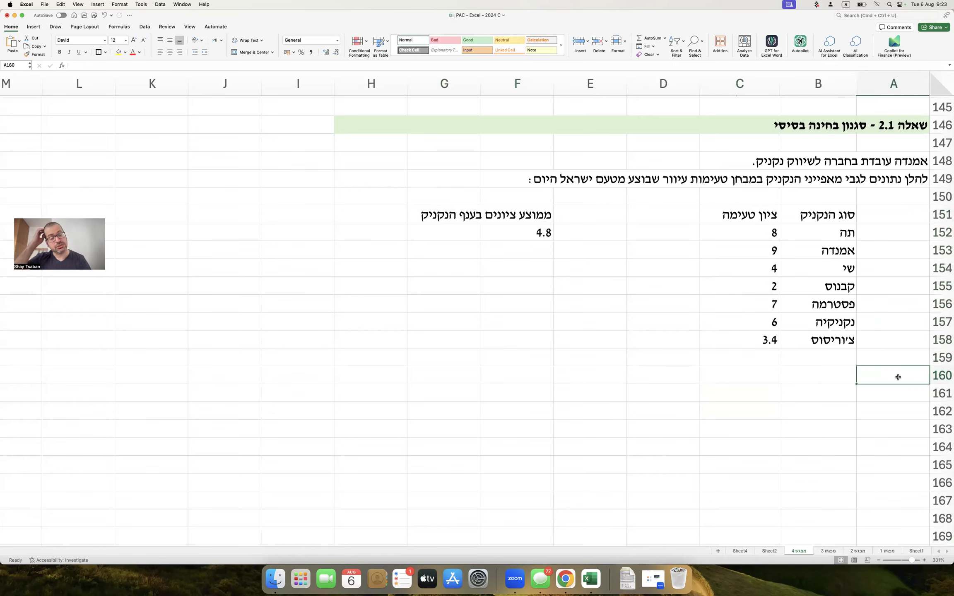
Label A160 'מסי נקניקים מעל הממוצע'.
type("נדרש: מ")
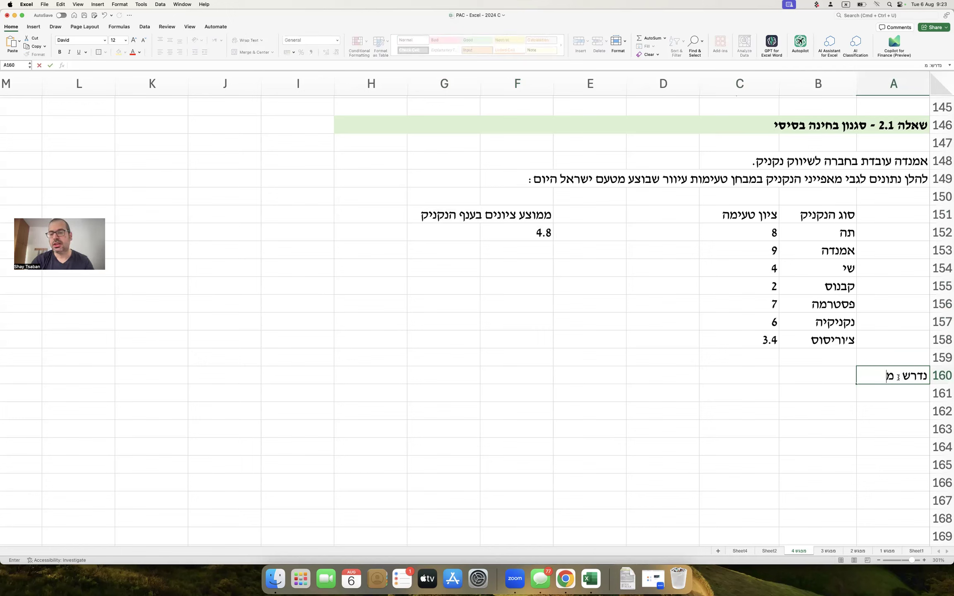
key("Escape")
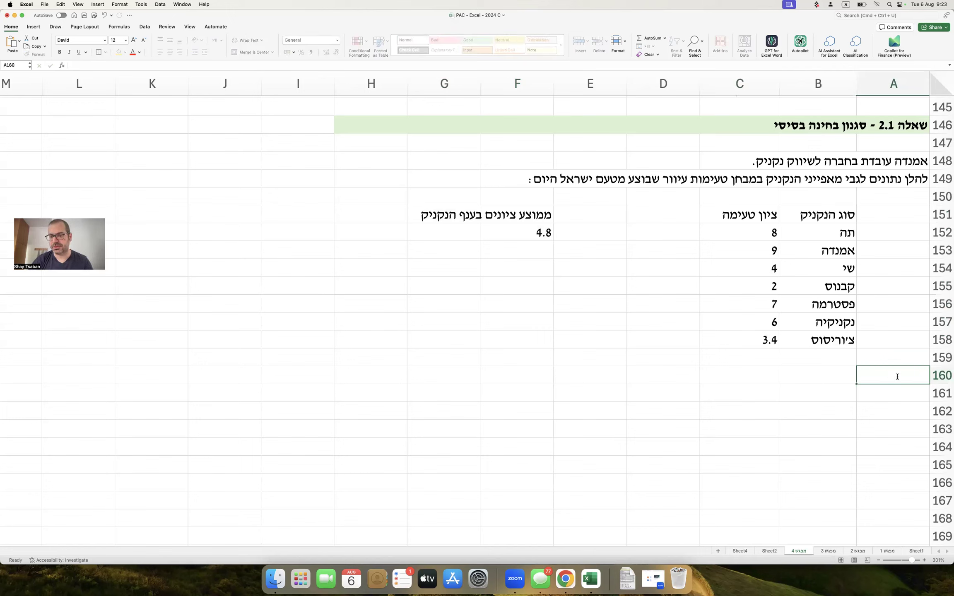
left_click(838, 378)
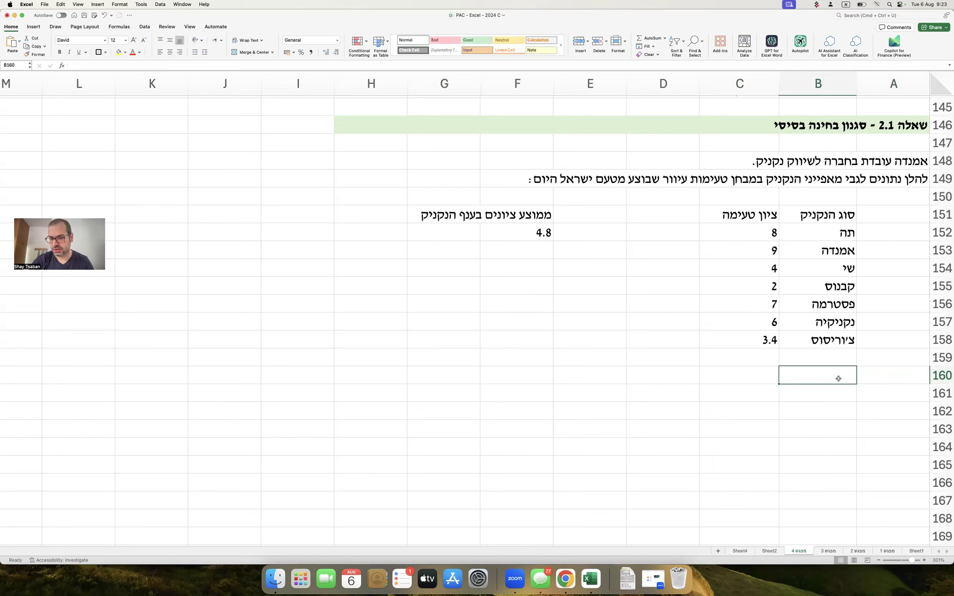
key("Right")
type("מ")
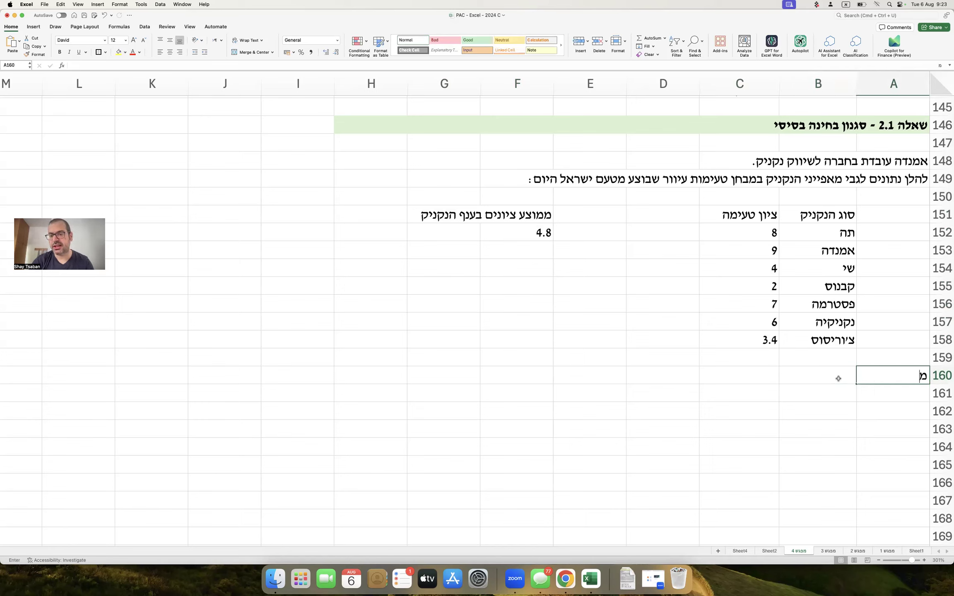
type("סי נקניק")
key("BackSpace")
key("BackSpace")
key("BackSpace")
key("BackSpace")
key("BackSpace")
type("נקניקים מעל הממוצע")
key("Tab")
key("Tab")
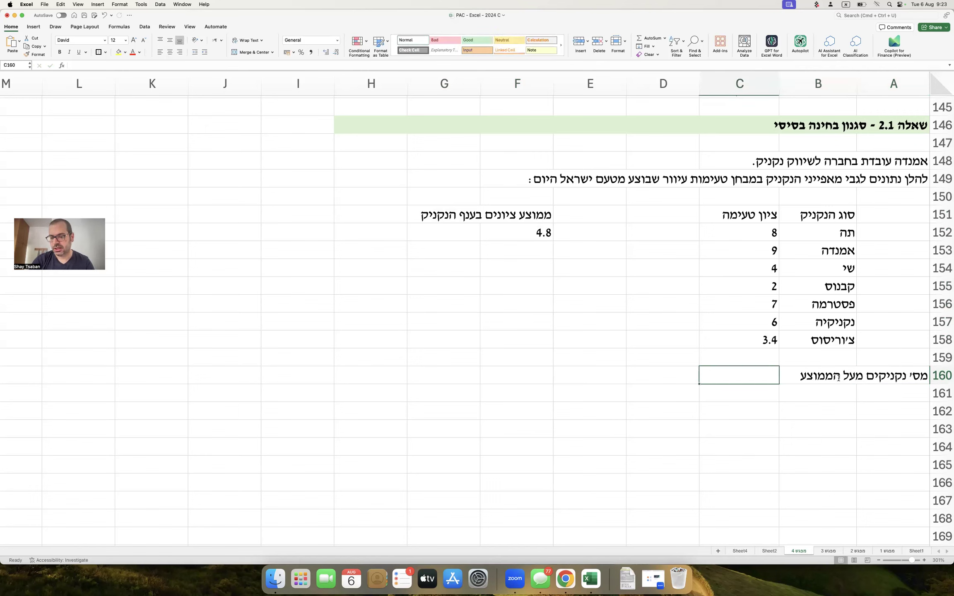
Shade answer cell C160 yellow.
left_click(118, 52)
left_click(494, 289)
scroll(611, 346, "down", 1)
left_click(876, 387)
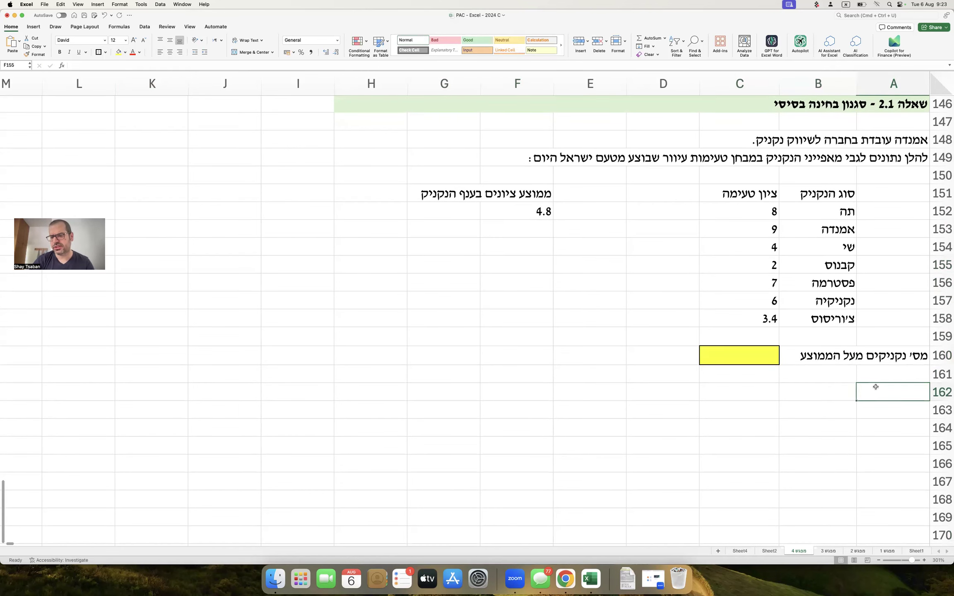
Write the question line in A162 asking which formula efficiently fills C160.
type("נדרש - כ")
key("BackSpace")
type("מבין הנוסחאות הבאות, איזו מתאימה להשלמה רלוונטית של הערך בתא")
key("ctrl+space")
type("C160")
key("ctrl+space")
type("?")
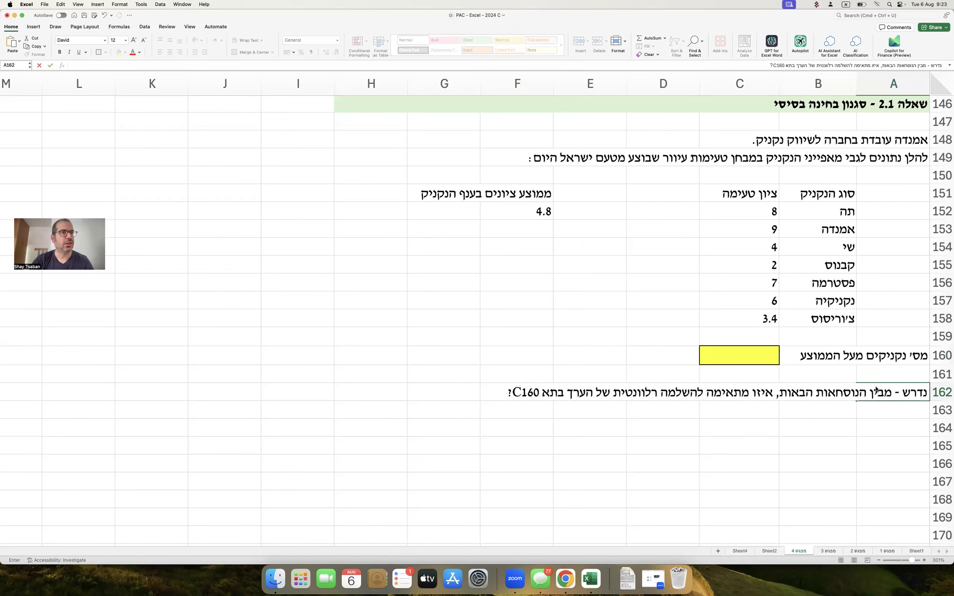
type(" יש לפעול בצורה יעילה")
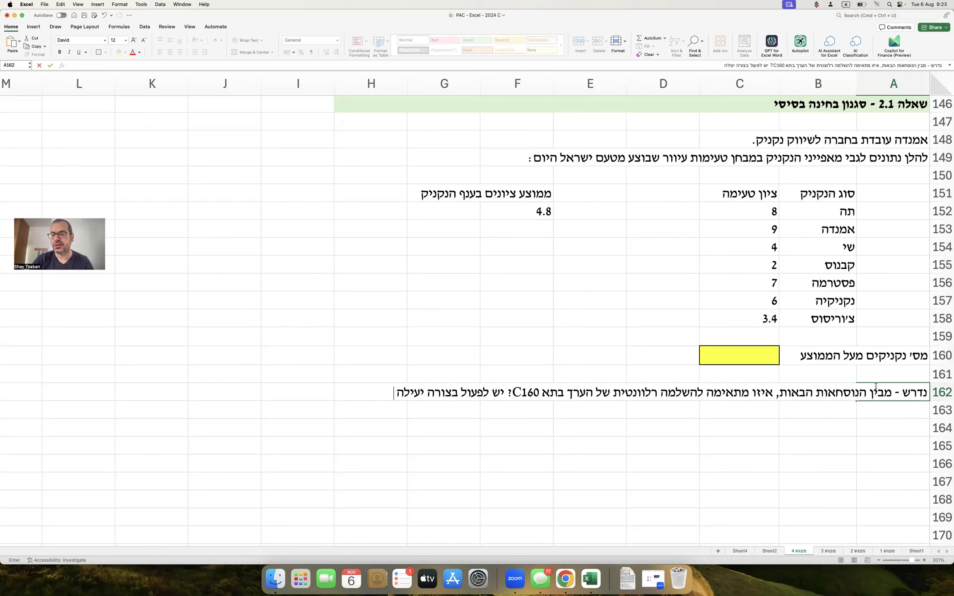
key("Return")
Add the second line about avoiding anchoring in A163 and label option א. in A165.
type("ולהמנע מ")
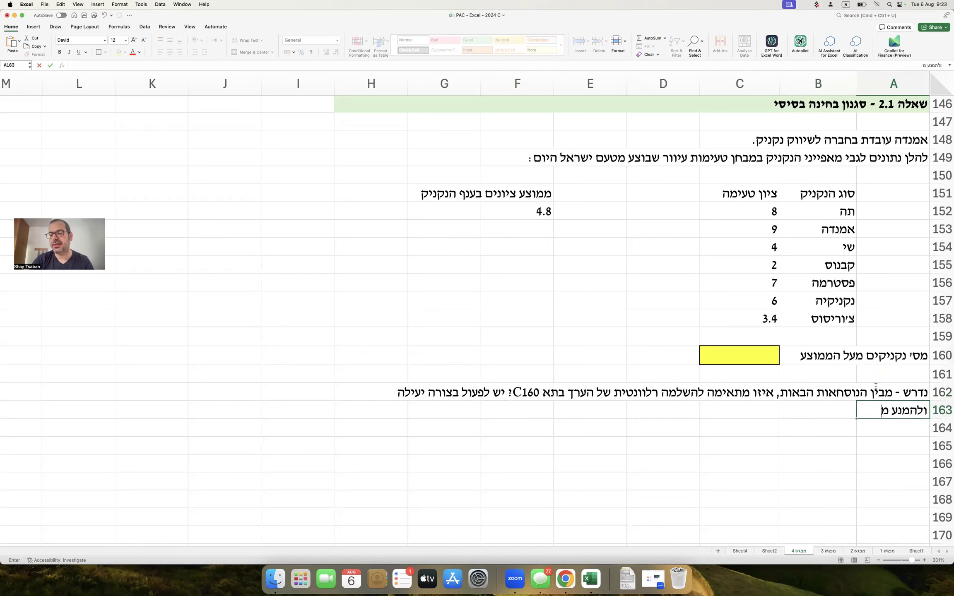
type("קיבועים מיותר")
type("ים :")
key("Return")
key("Return")
type("א.")
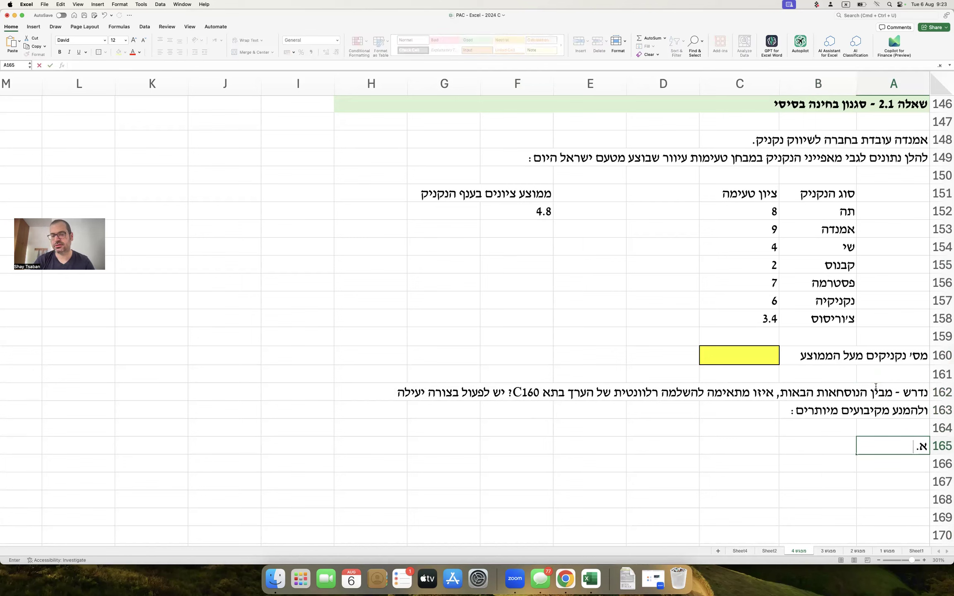
key("Tab")
key("Tab")
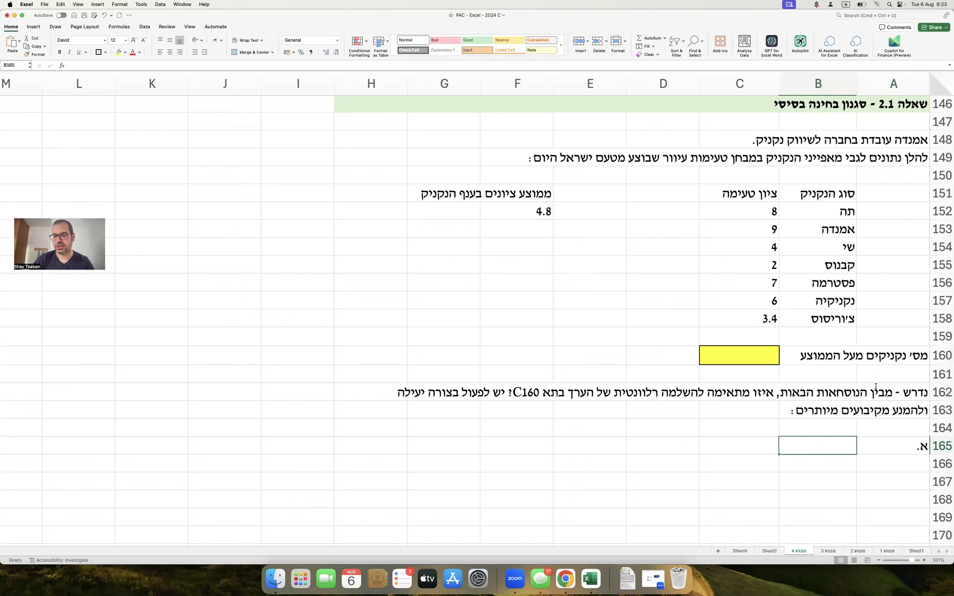
Enter option א.'s formula text ,=AVERAGEIF(C152:C158,F152) in C165.
type(",=")
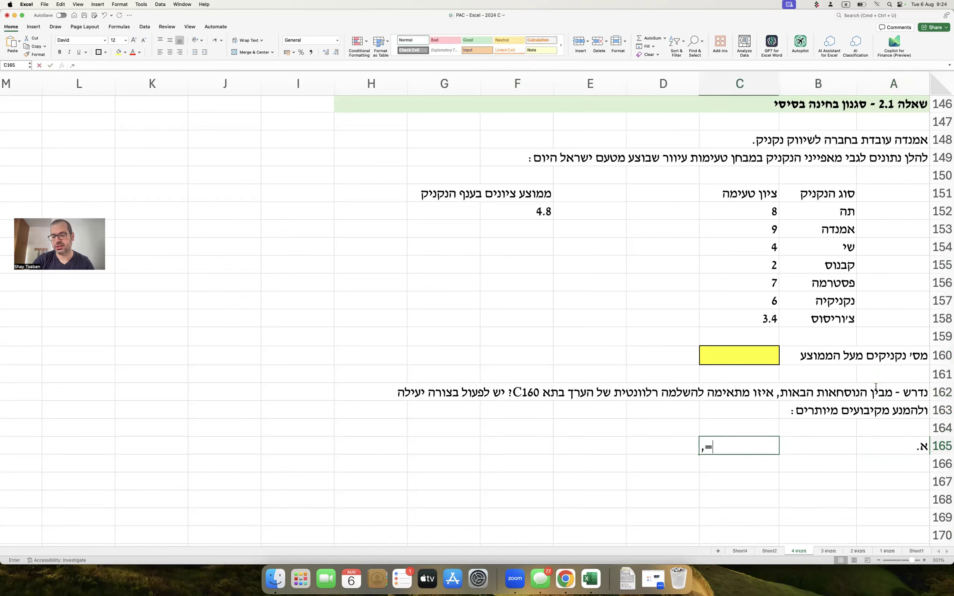
key("ctrl+space")
type("AVERAGEIF")
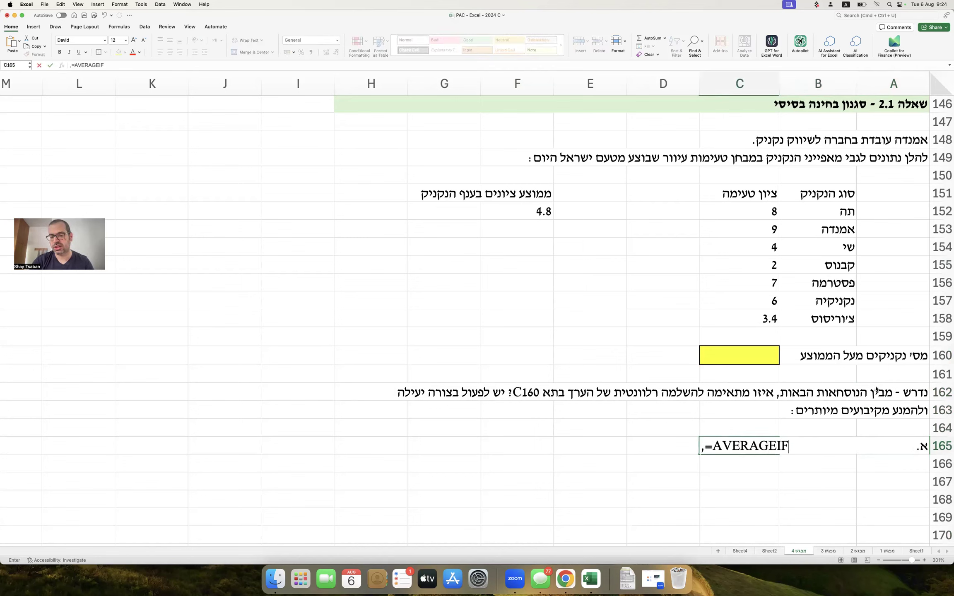
type("(C16")
type("2")
key("BackSpace")
key("BackSpace")
type("52")
type(":C158")
type(",")
type("F")
type("152")
type(")")
key("Return")
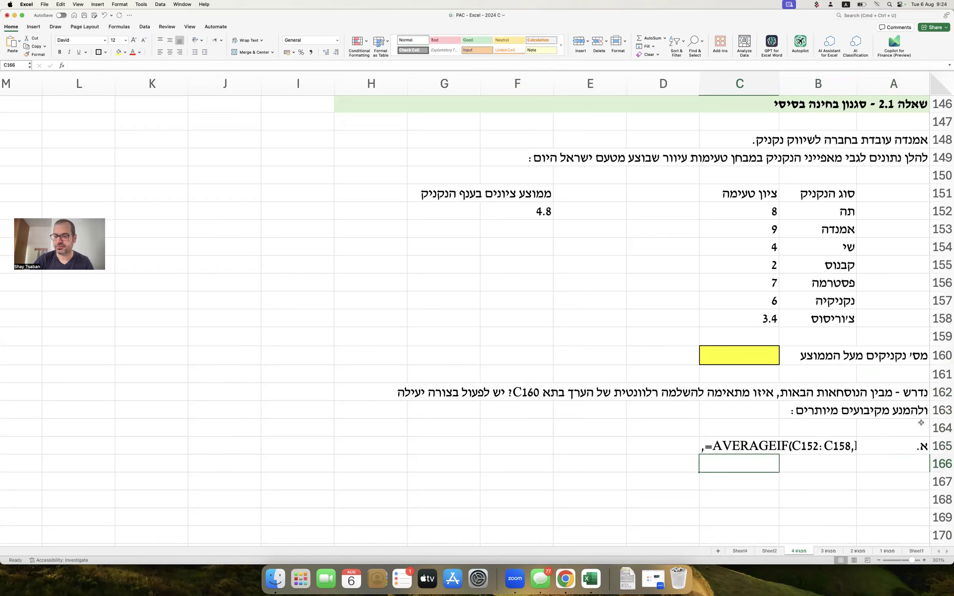
Label option ב. in A166 and remove the leading comma from C165's formula text.
left_click(895, 466)
type("ב.")
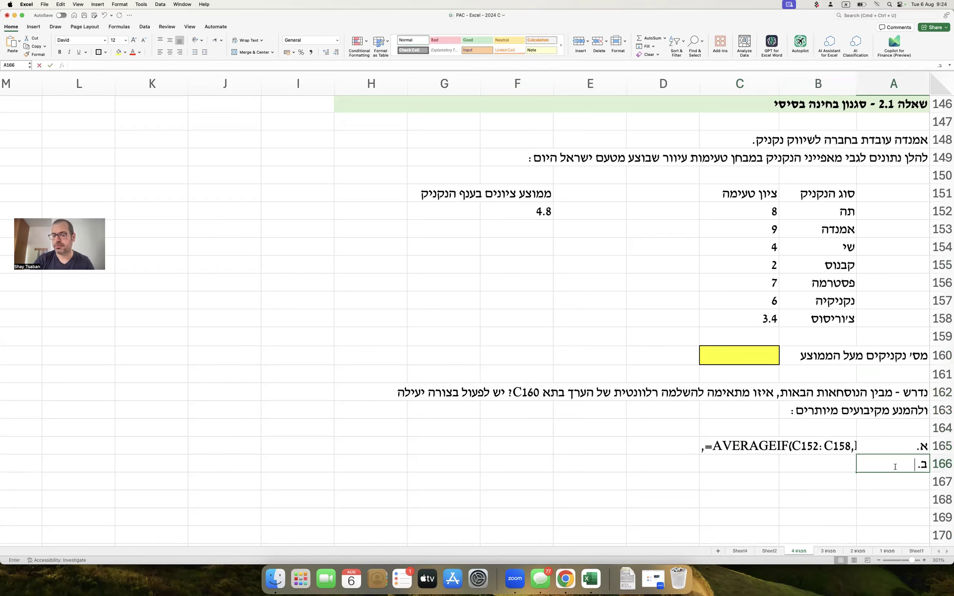
left_click(731, 463)
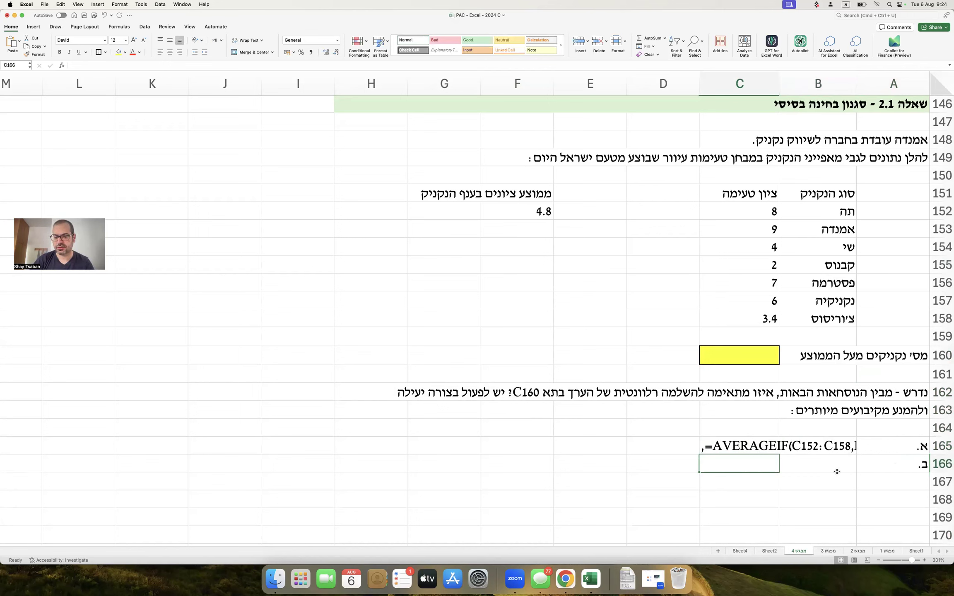
double_click(732, 448)
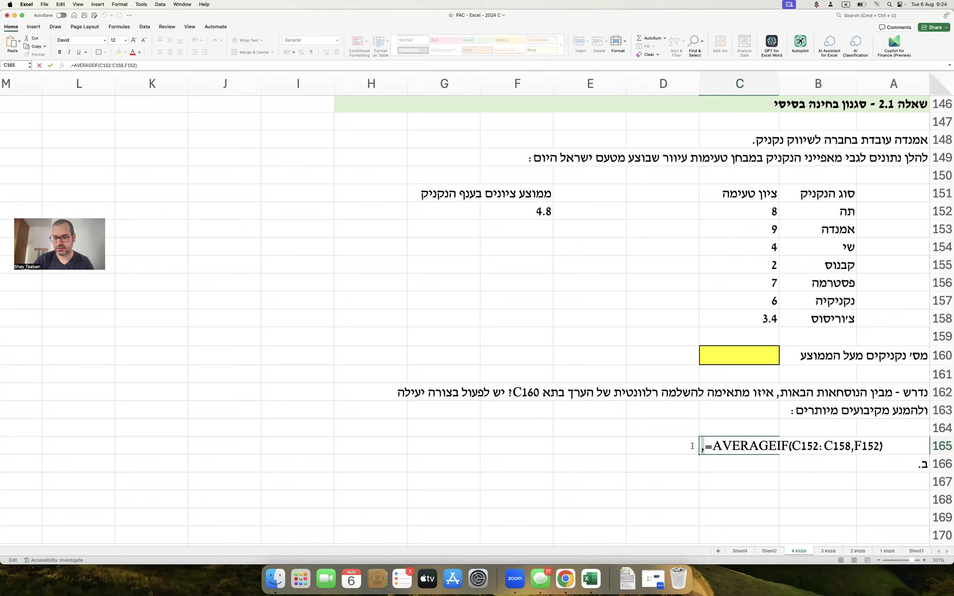
key("BackSpace")
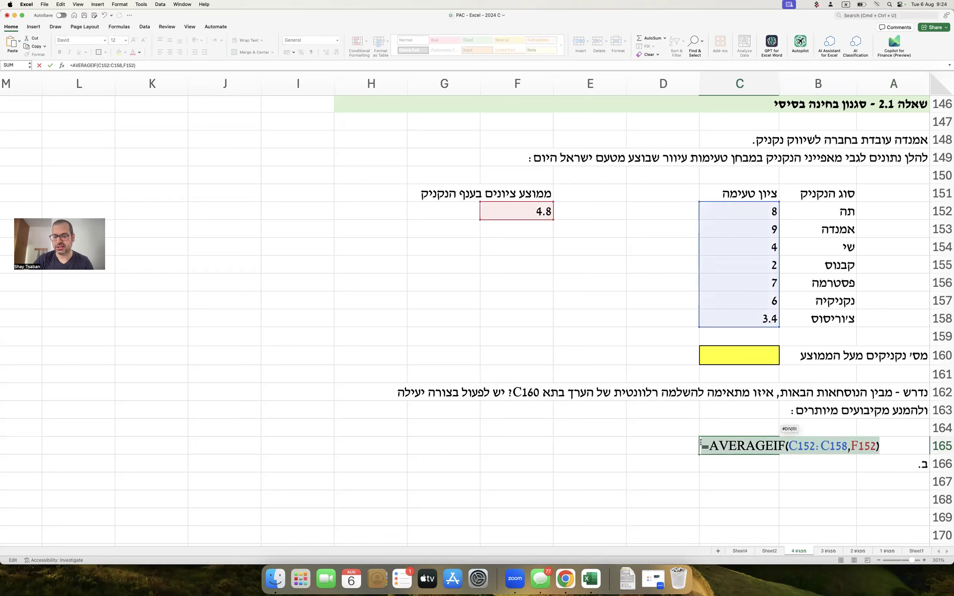
left_click(701, 442)
Restore the leading comma in the option א. formula text and move it to D165.
type(",")
key("Return")
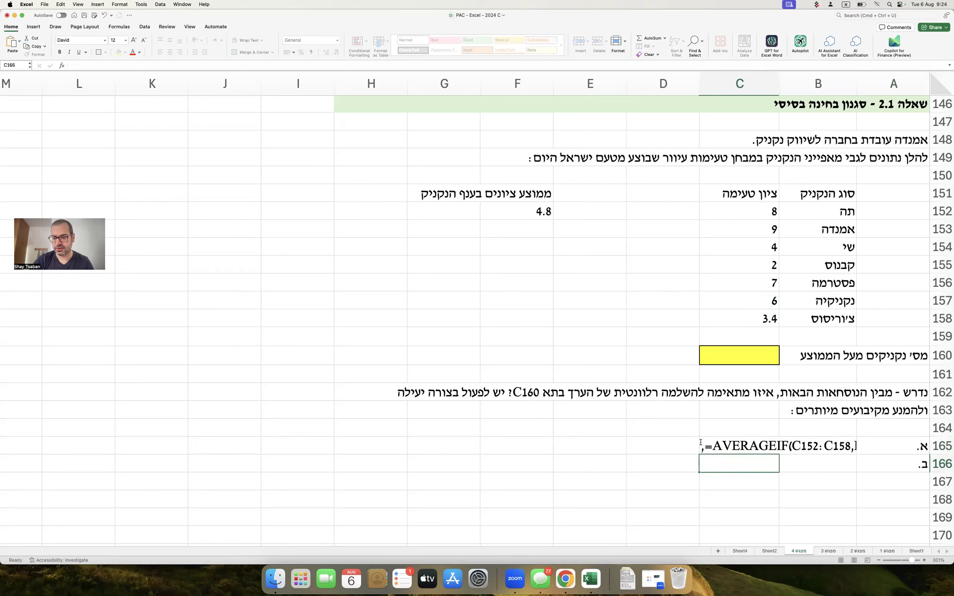
left_click(701, 443)
left_click_drag(742, 454, 680, 453)
Add option ב. in D166 as =AVERAGEIF(C$152:C$158,F$152) with row-locked references.
key("super+c")
left_click(635, 464)
key("super+v")
double_click(634, 465)
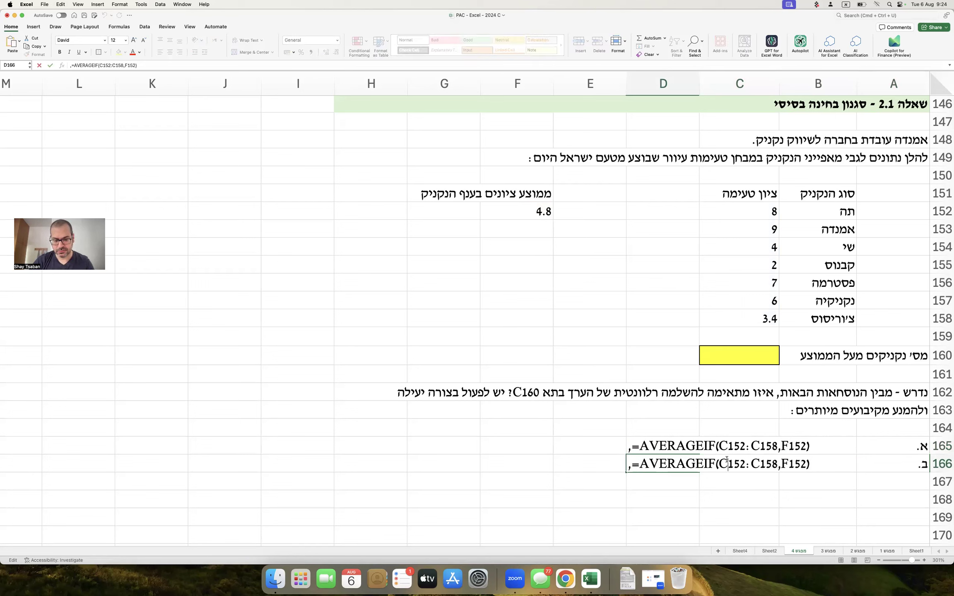
type("$")
key("Right")
key("Right")
key("Right")
type("$")
key("Right")
key("Right")
key("Right")
key("Right")
key("Right")
type("$")
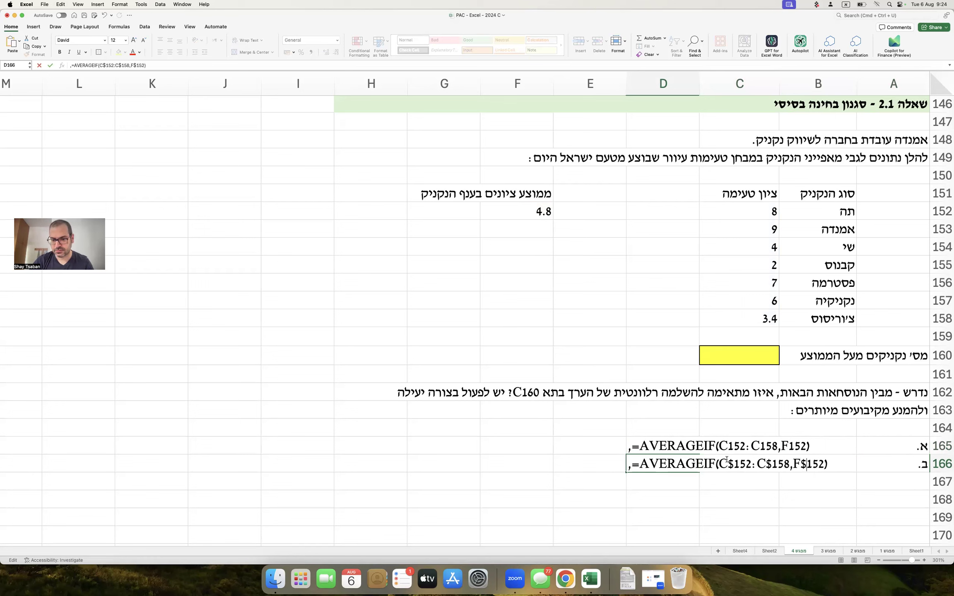
key("Return")
key("Up")
Label row 167 with ג. in A167.
left_click(884, 480)
type("ג.")
key("Return")
Copy option א. into D167 and delete its AVERAGEIF function name.
left_click(665, 442)
key("cmd+c")
left_click(654, 487)
key("cmd+v")
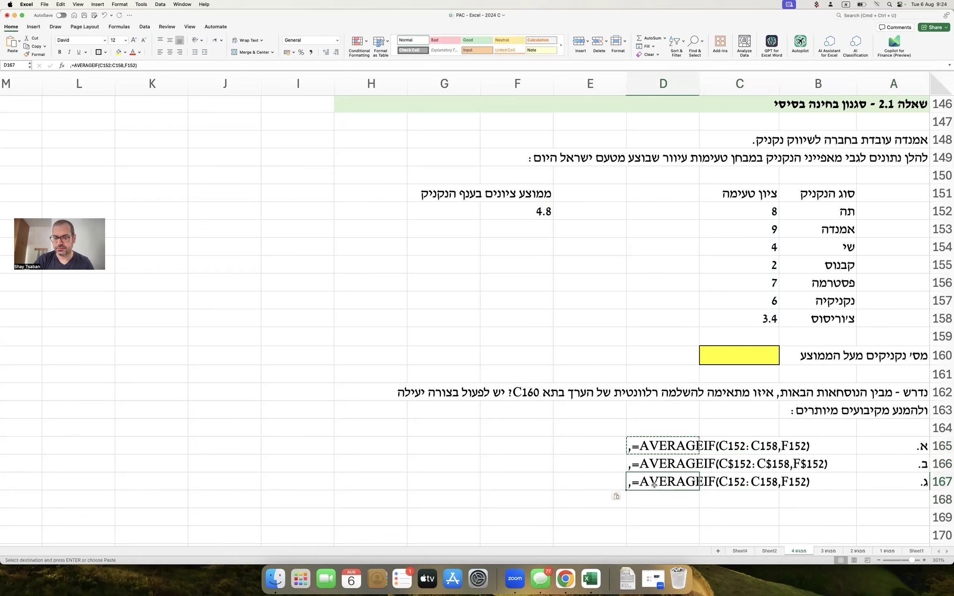
double_click(640, 482)
left_click_drag(640, 482, 714, 479)
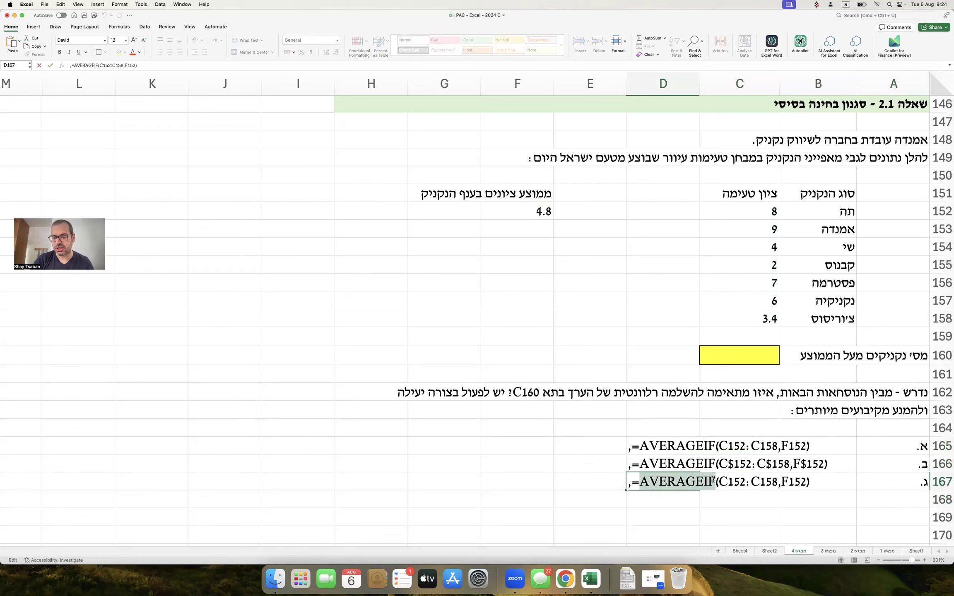
key("BackSpace")
Make option ג. =COUNTIF(C152:C158,F152) and label row 168 ד.
type("COUNTIF")
key("Return")
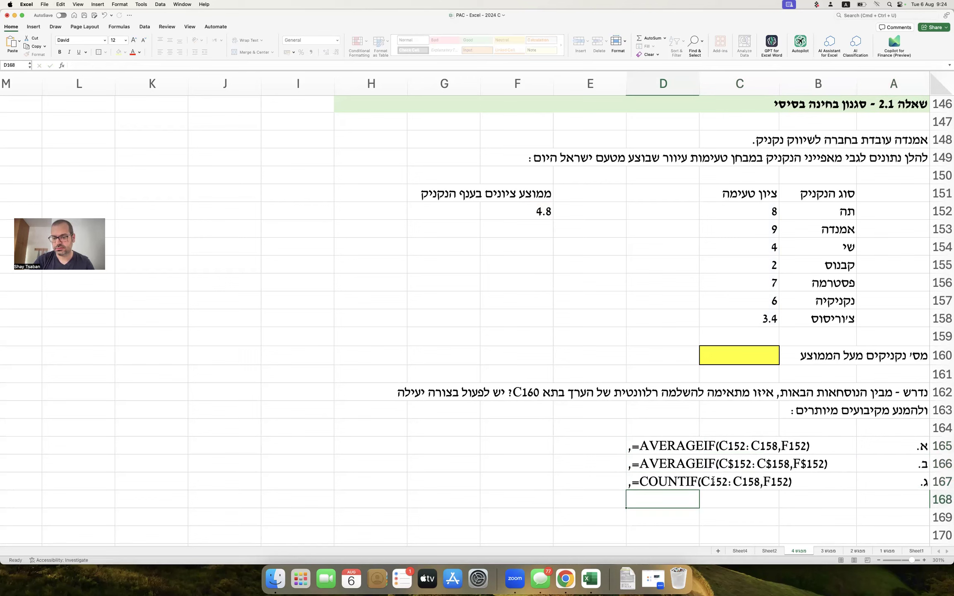
left_click(890, 491)
type("ד.")
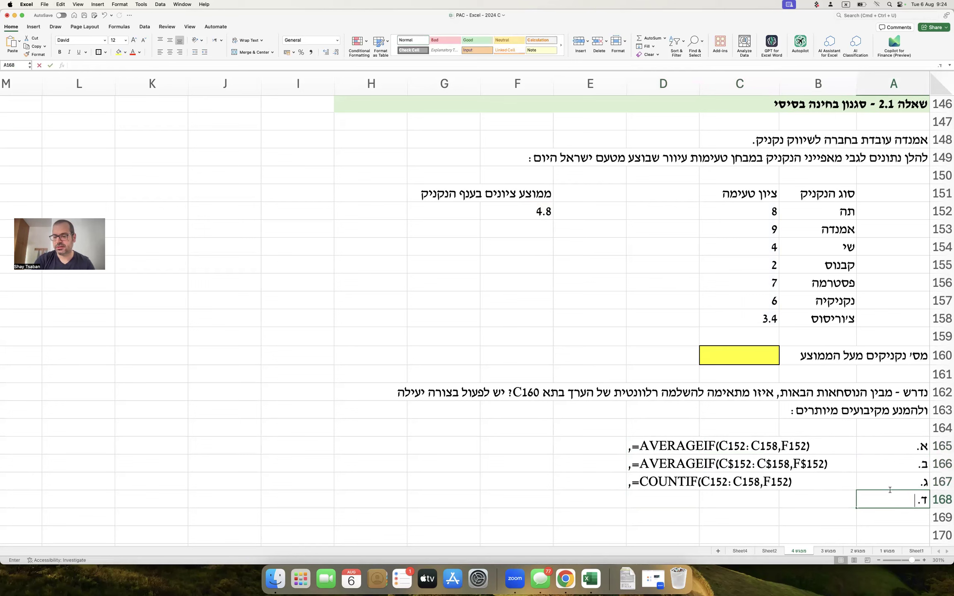
key("Left")
key("Left")
key("Left")
Fill D168 with option ד. as =COUNTIF(C152:C158,F$152).
key("Up")
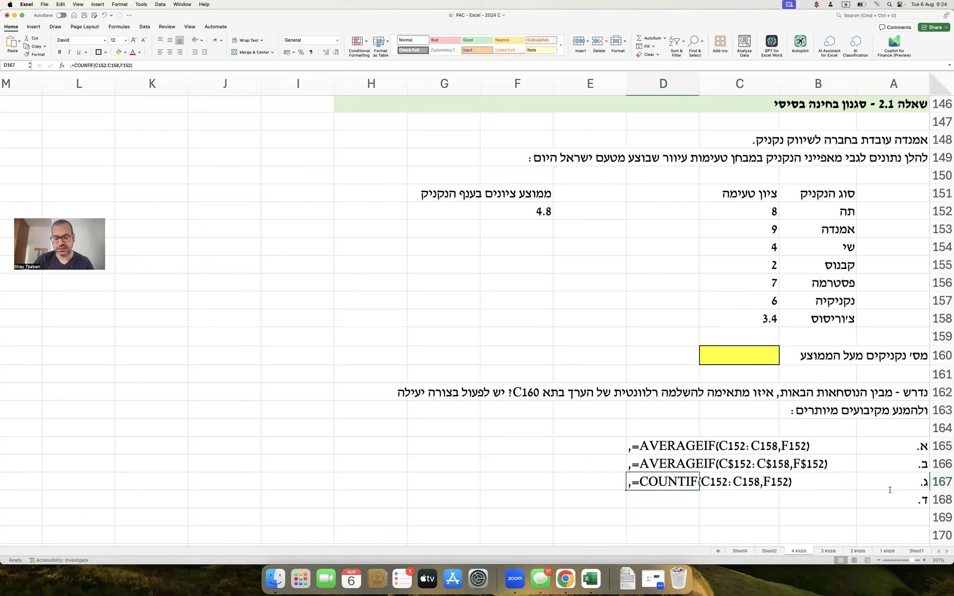
key("Down")
key("ctrl+d")
double_click(659, 500)
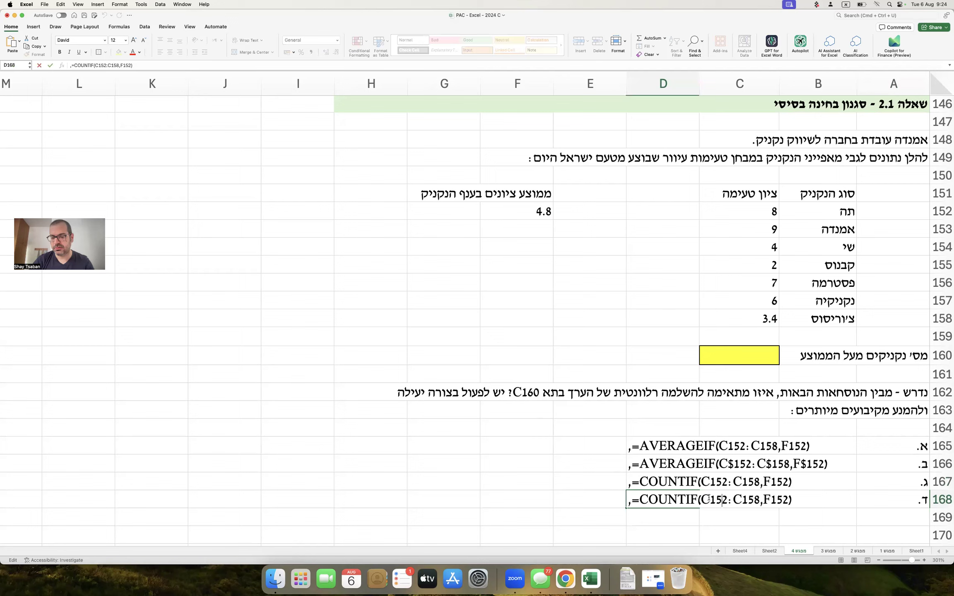
key("Right")
key("Right")
key("Right")
key("Right")
type("$")
key("Return")
key("Right")
key("Right")
key("Right")
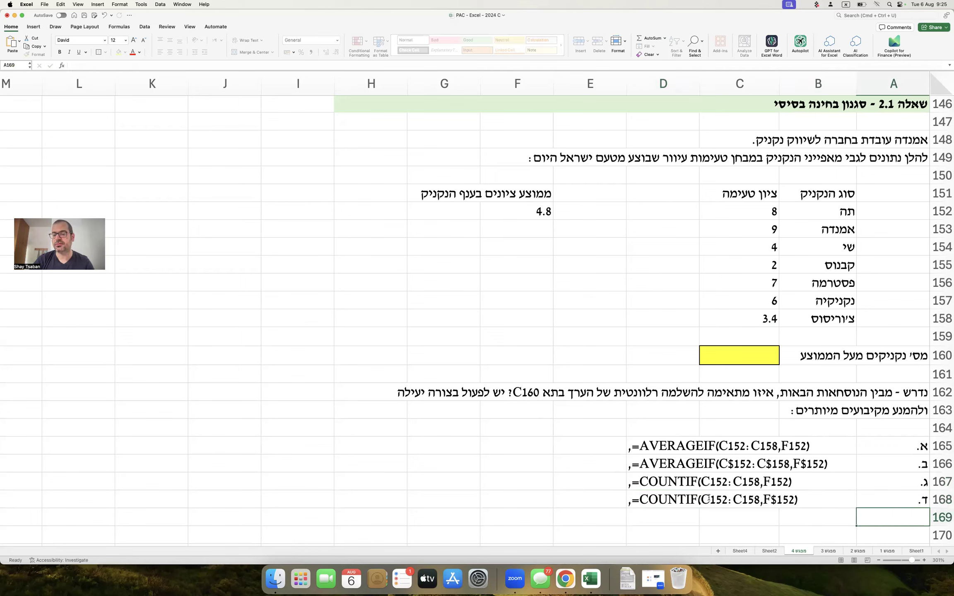
Add option ה. כל התשובות שגויות in A169.
type("ה. כל התשובות שגויות")
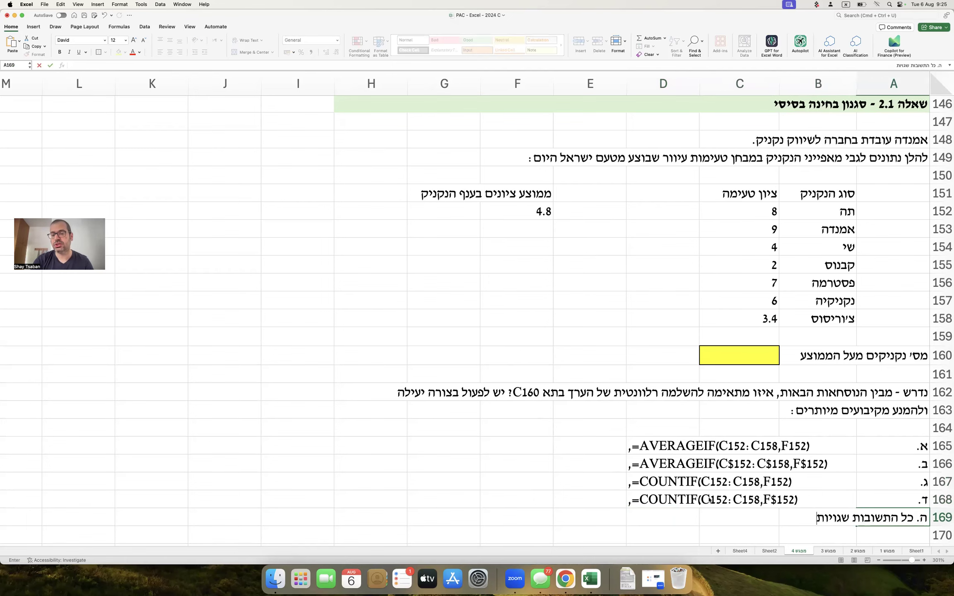
key("Return")
Colour the leading commas of options א. through ד. in D165–D168 white to hide them.
scroll(634, 416, "down", 2)
double_click(634, 414)
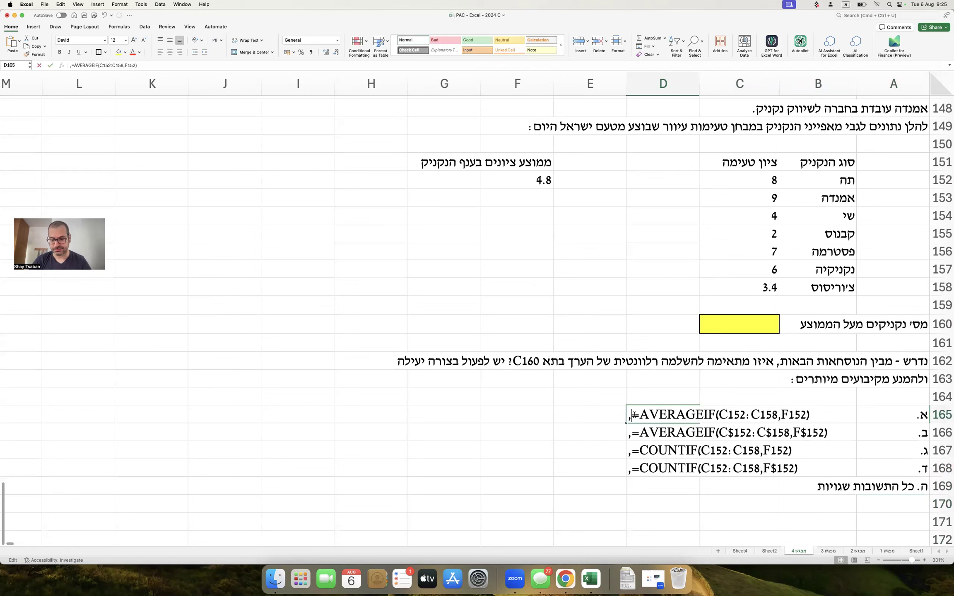
left_click(139, 52)
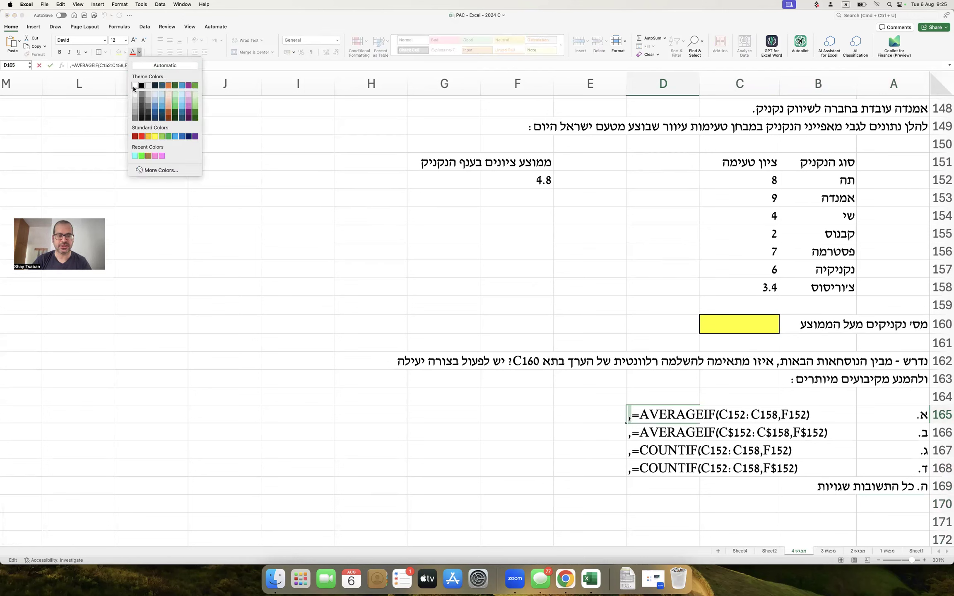
left_click(135, 87)
left_click(640, 432)
double_click(640, 433)
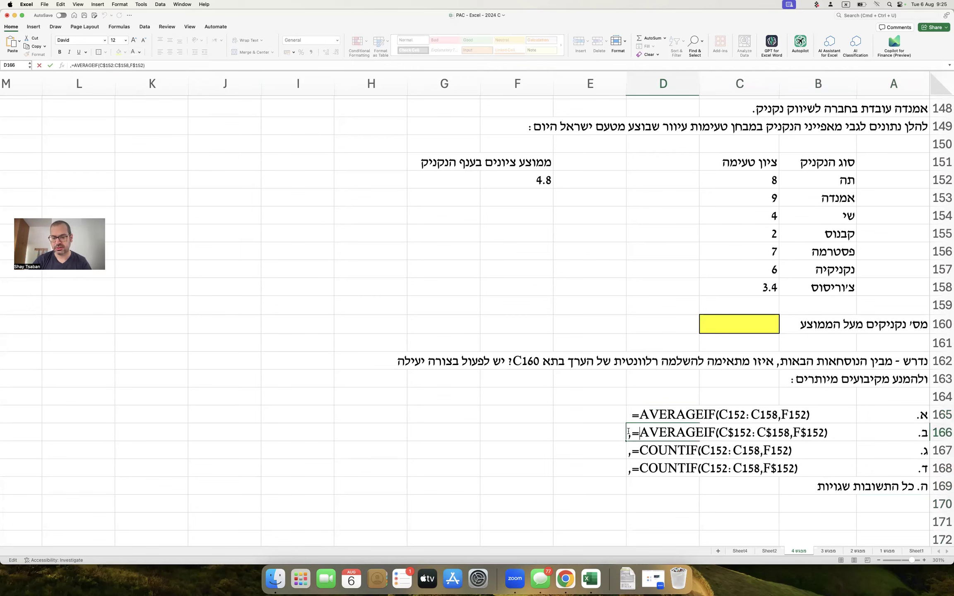
left_click(135, 55)
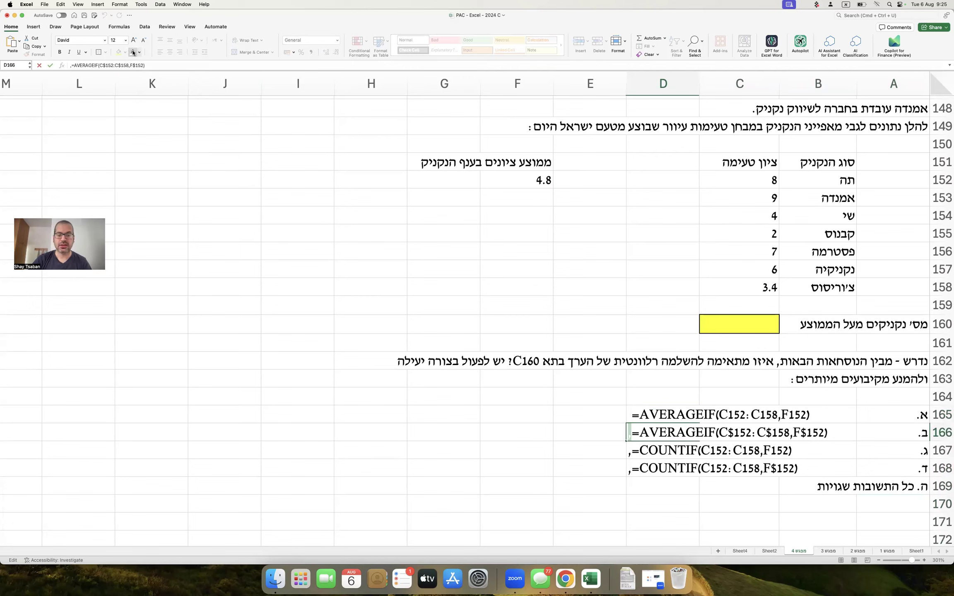
left_click(634, 453)
double_click(634, 453)
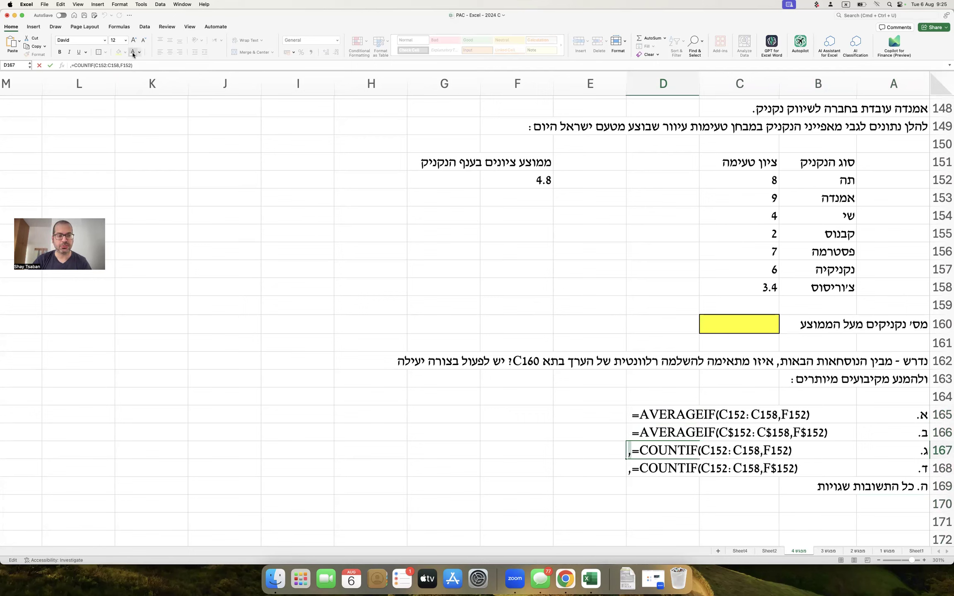
double_click(628, 467)
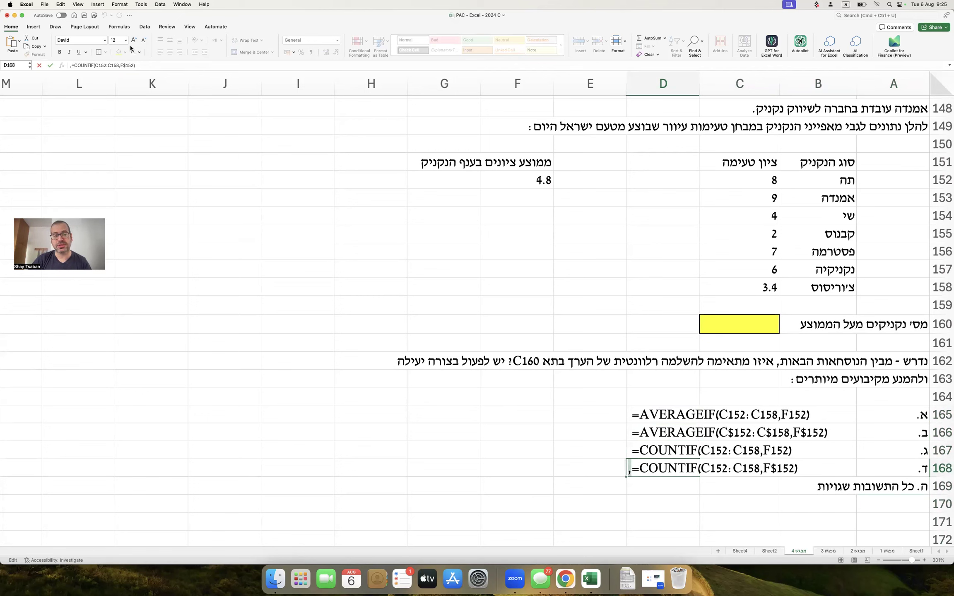
left_click(255, 184)
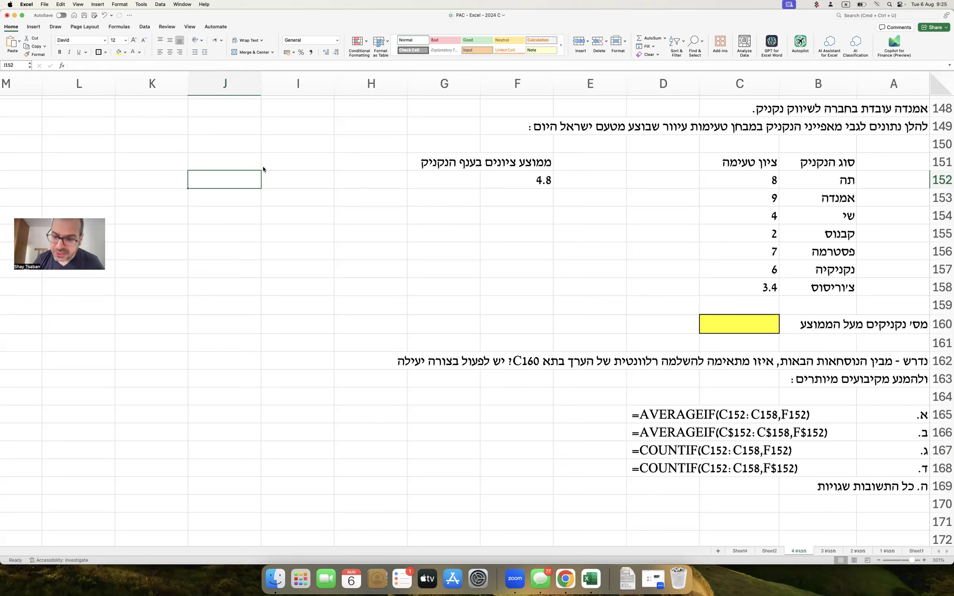
left_click(918, 325)
double_click(917, 324)
double_click(908, 324)
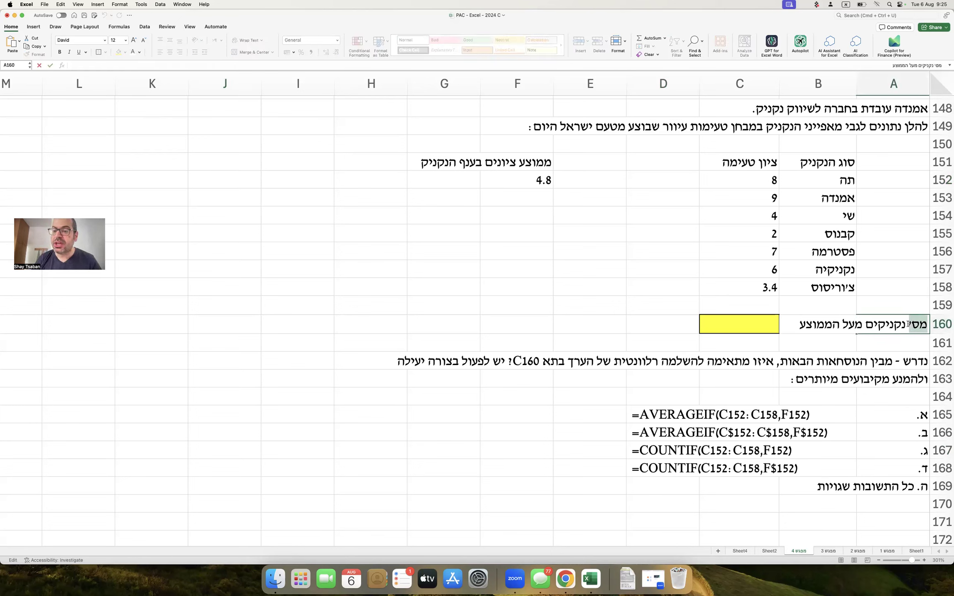
key("super+b")
left_click(905, 290)
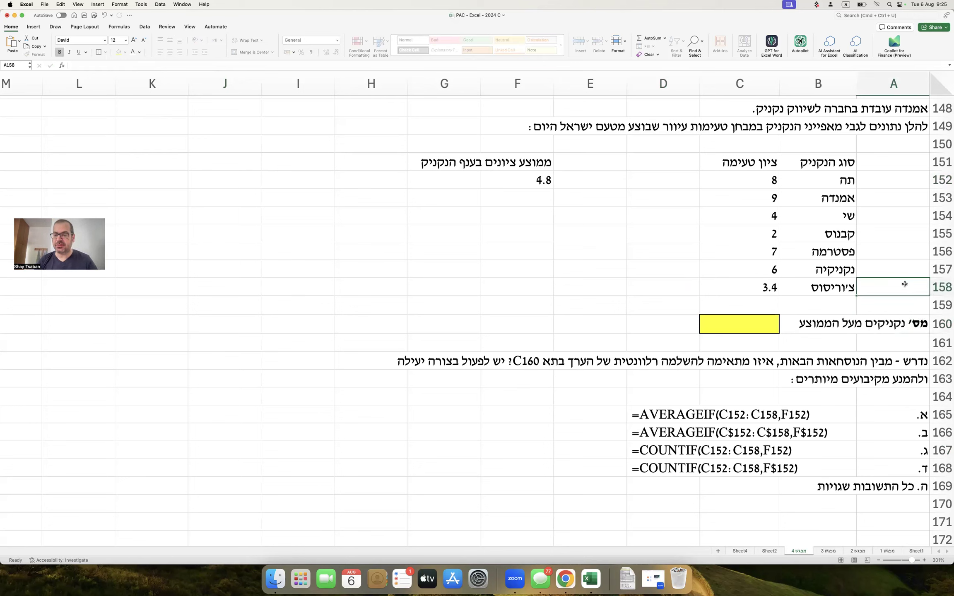
left_click(836, 179)
left_click_drag(837, 184, 821, 293)
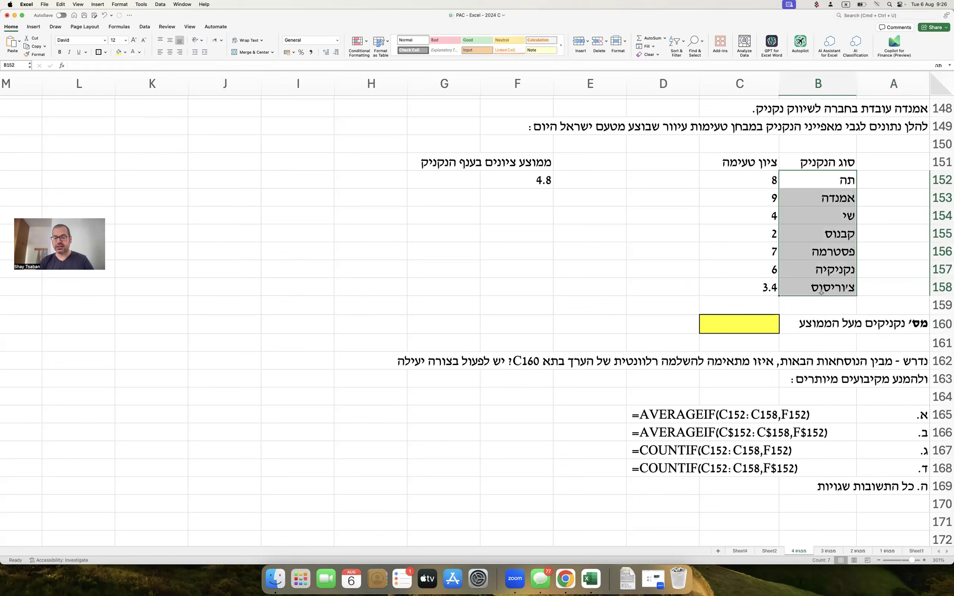
left_click_drag(771, 176, 765, 291)
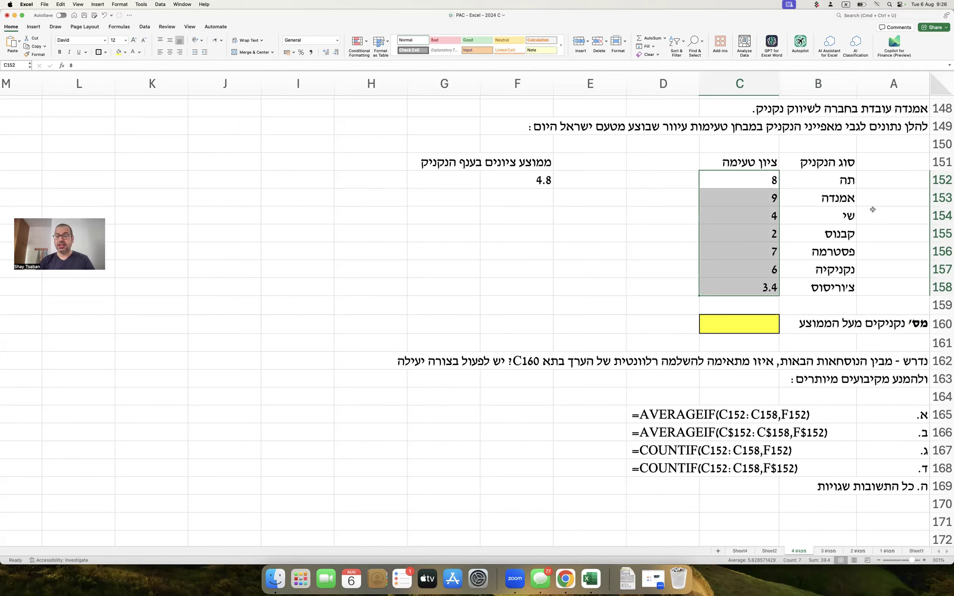
left_click(821, 176)
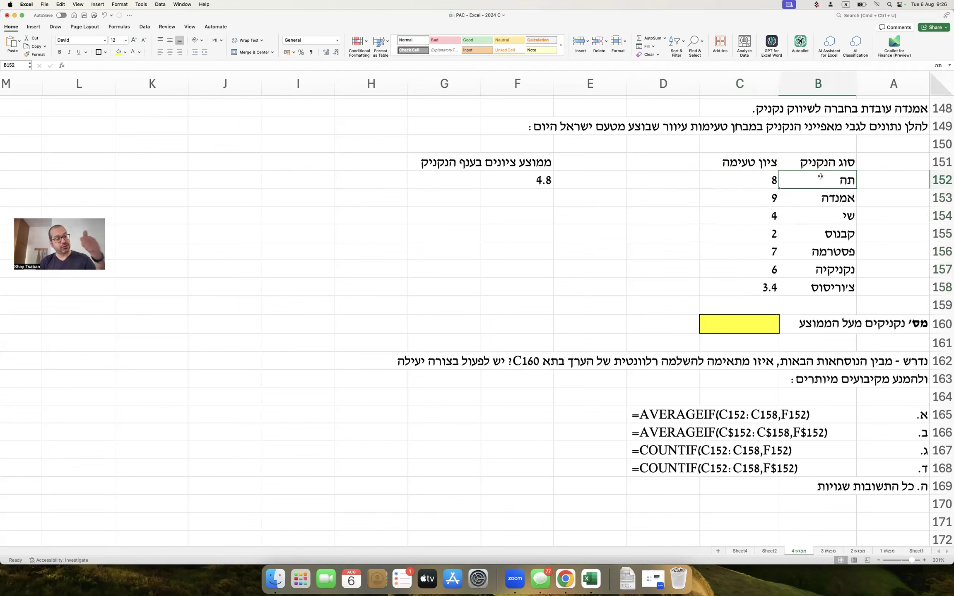
left_click(825, 217)
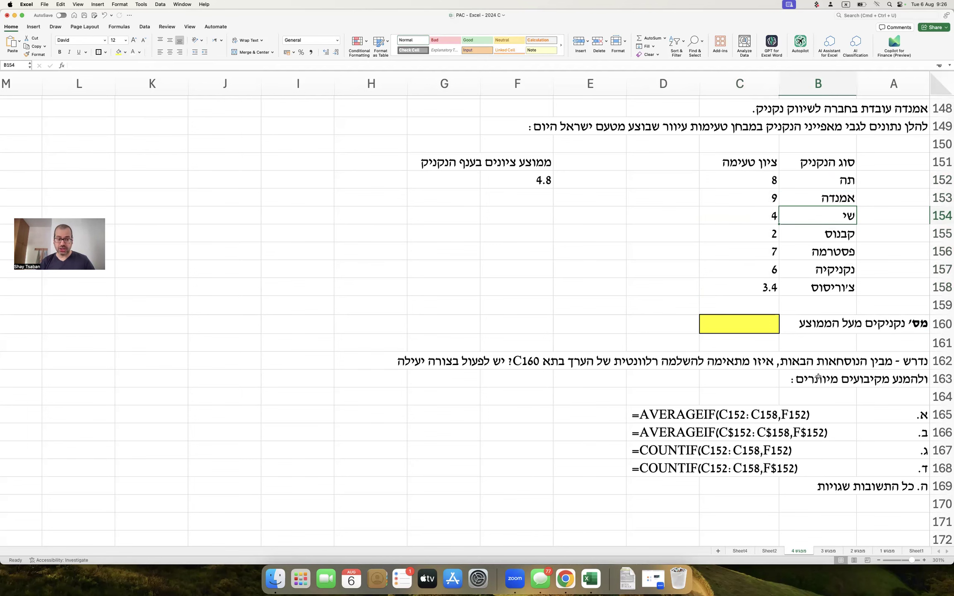
scroll(819, 377, "down", 3)
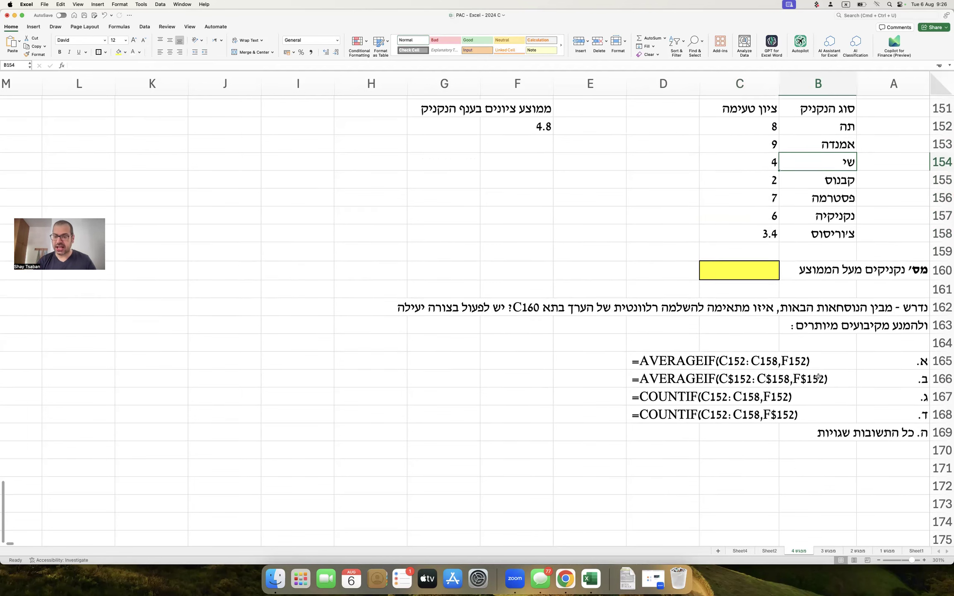
Type ראשית, בשאלות כאלו, חשוב מאד לזהות את סוג הפונקציה תחילה. in A171.
left_click(907, 465)
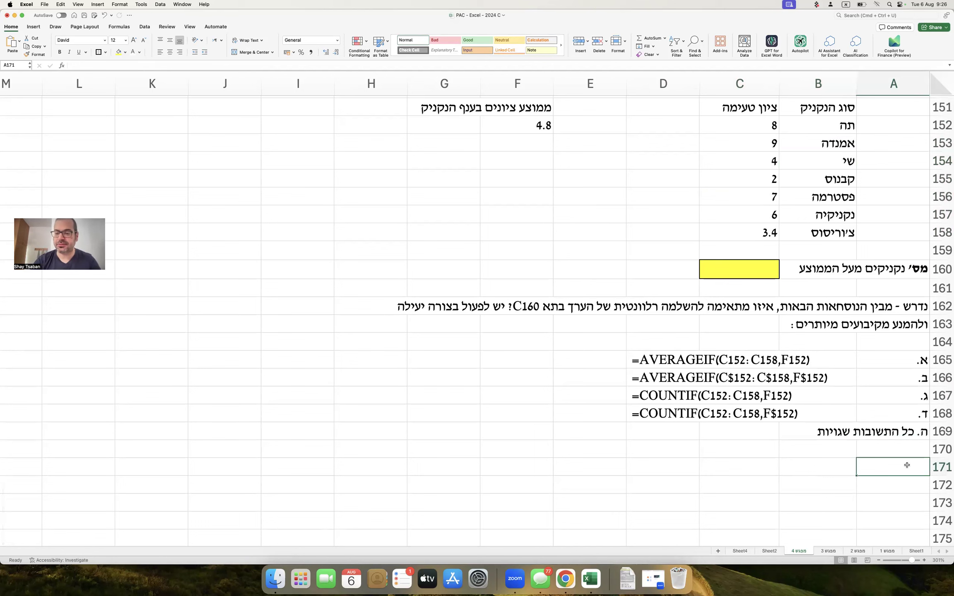
type("ראשית, ב")
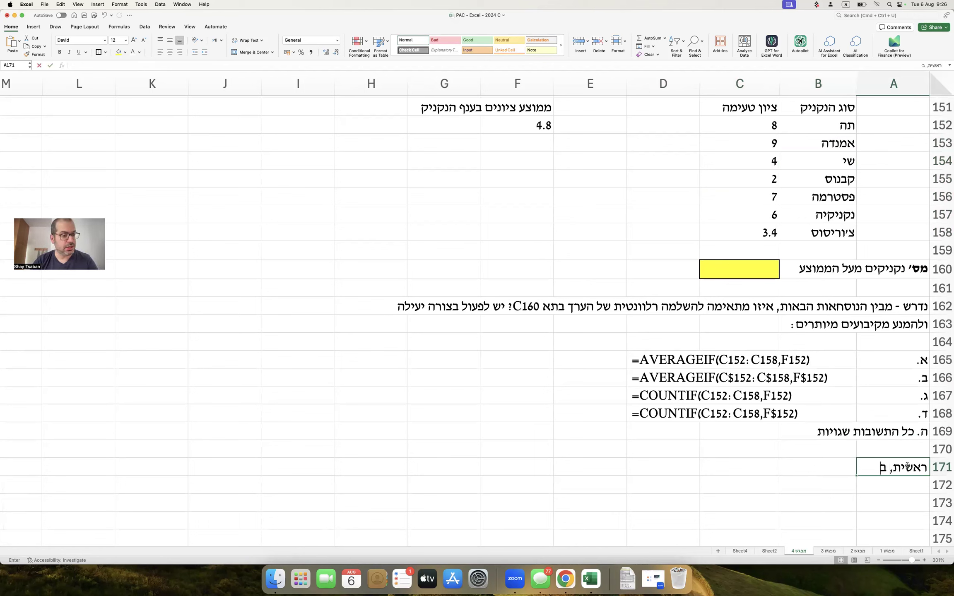
type("שאלות כאלו, חשוב")
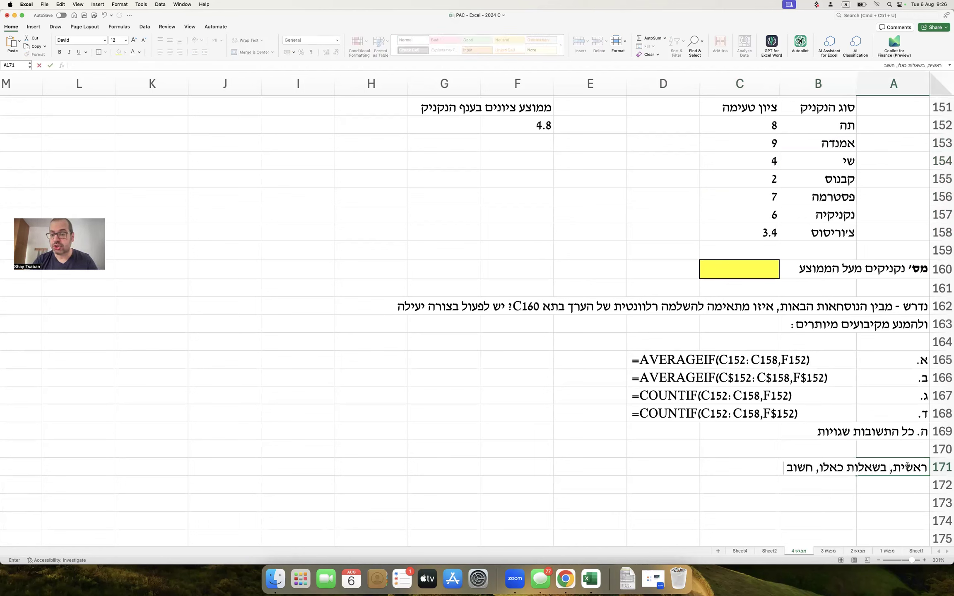
type(" מאד לזהות את סוג הפוקנצי")
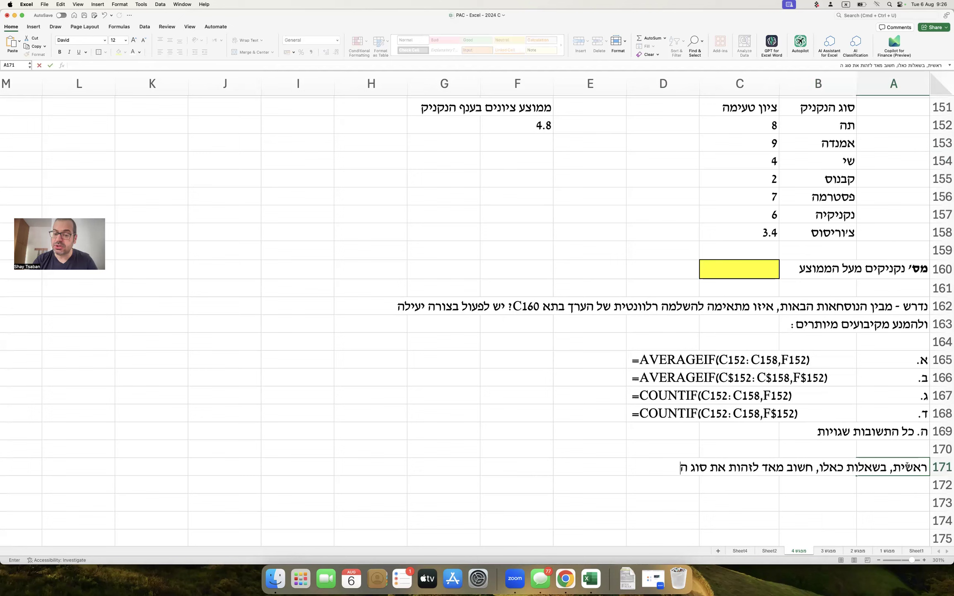
key("BackSpace")
key("BackSpace")
key("BackSpace")
key("BackSpace")
type("נקציה תחילה.")
key("Return")
In A172, describe AVERAGEIF as averaging values that meet a condition.
type("פונ")
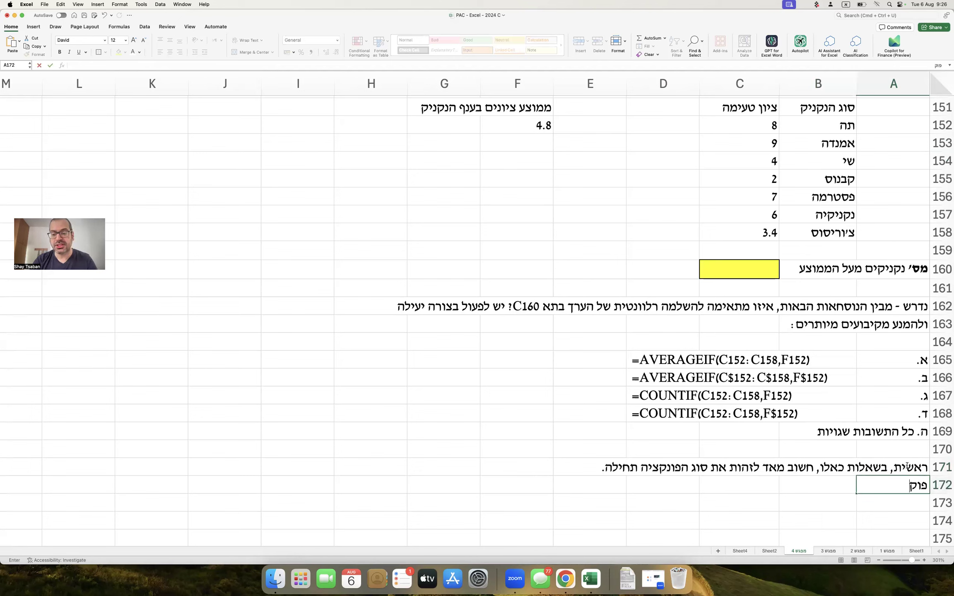
type("קציית")
key("ctrl+space")
type("AV")
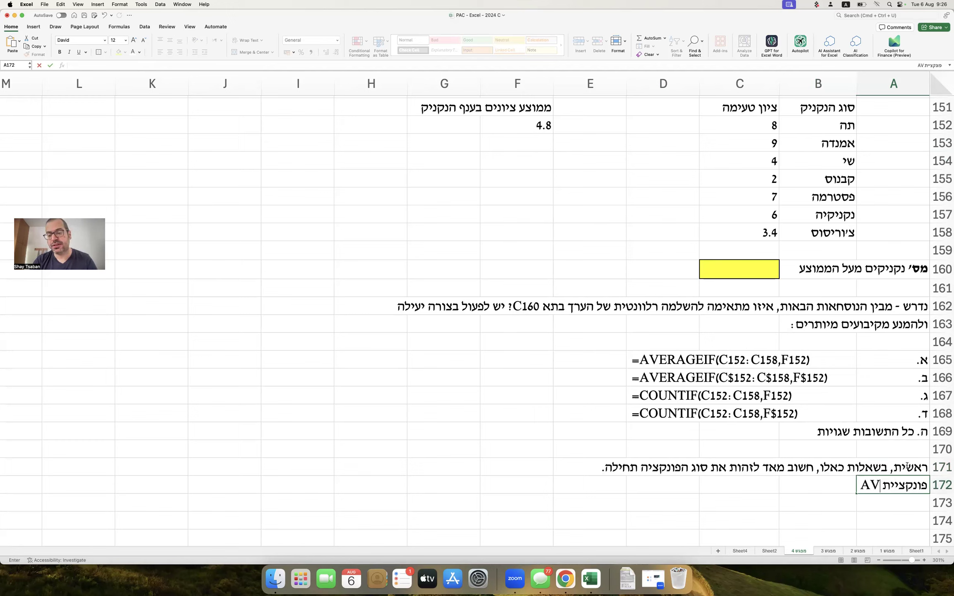
type("ERAGEIF")
key("ctrl+space")
type("היא ")
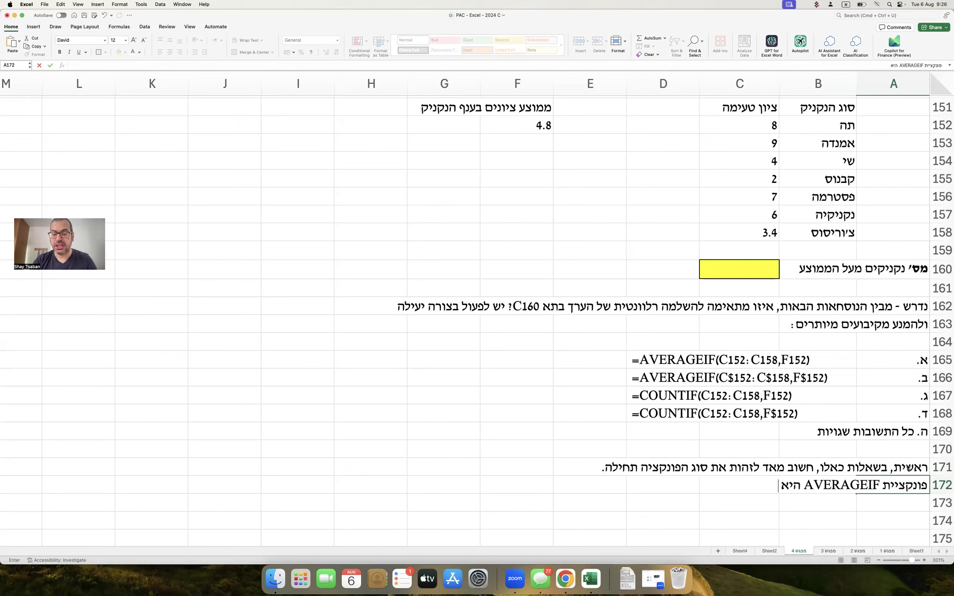
type("פונקציה המחשבת מ")
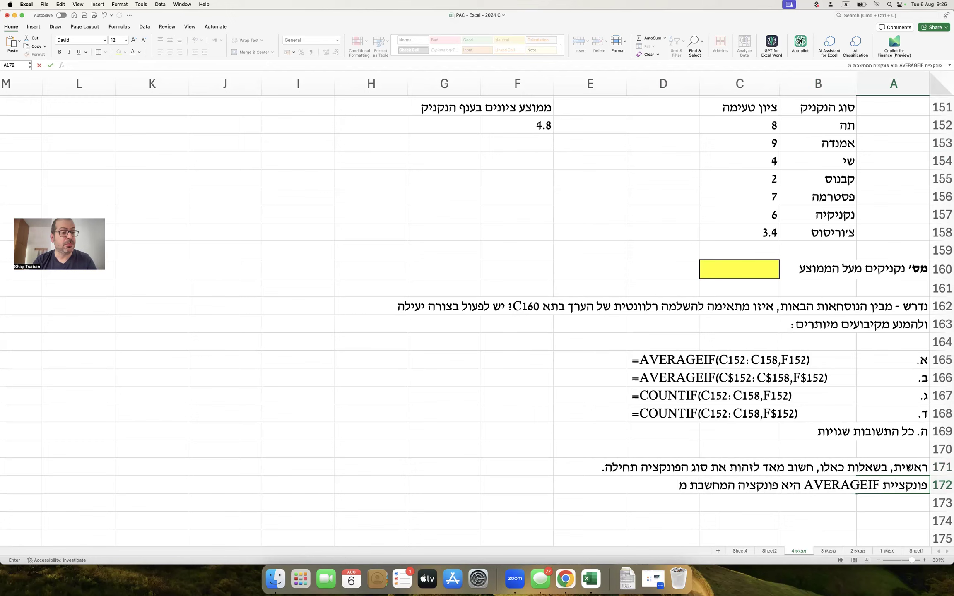
type("מוצע של ערכ")
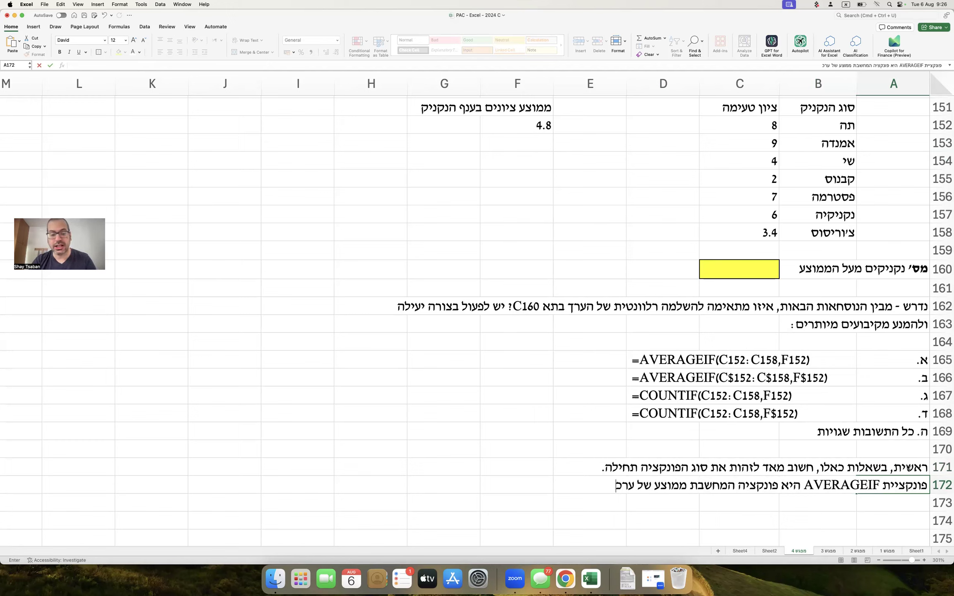
type("ים שעומדים")
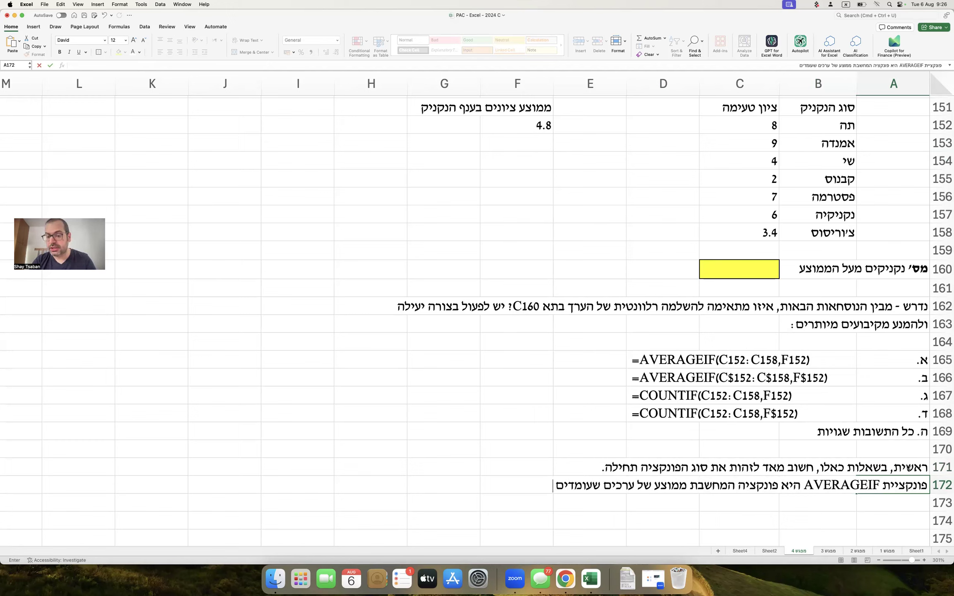
type(" בתנאי מסויים.")
In A173, explain the question counts hot-dog types meeting a condition, with כמה bold.
key("Return")
type("כאן, ב")
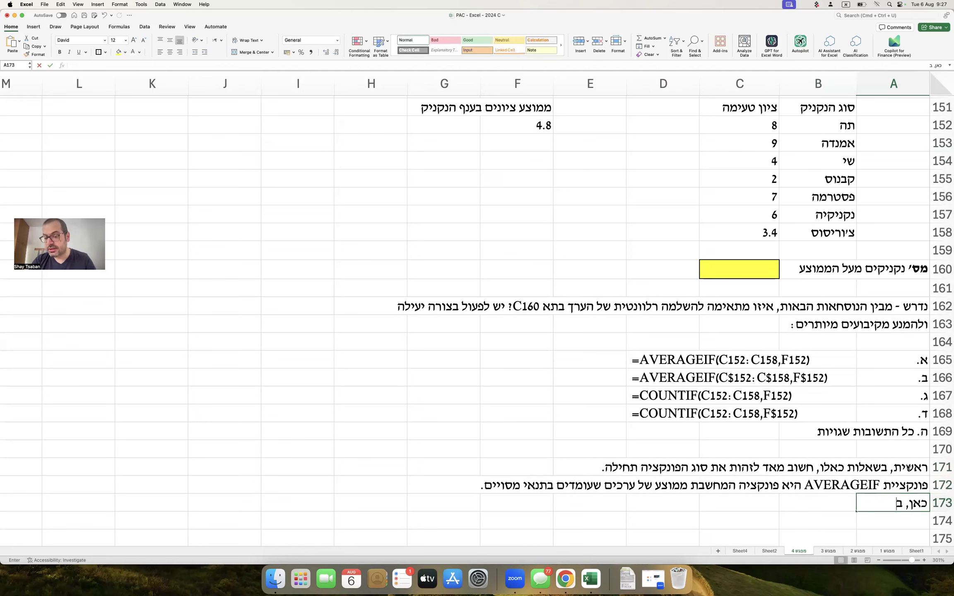
type("יקשו לדעת")
key("cmd+b")
type("כמה")
key("cmd+b")
type("(לספור כמה) סו")
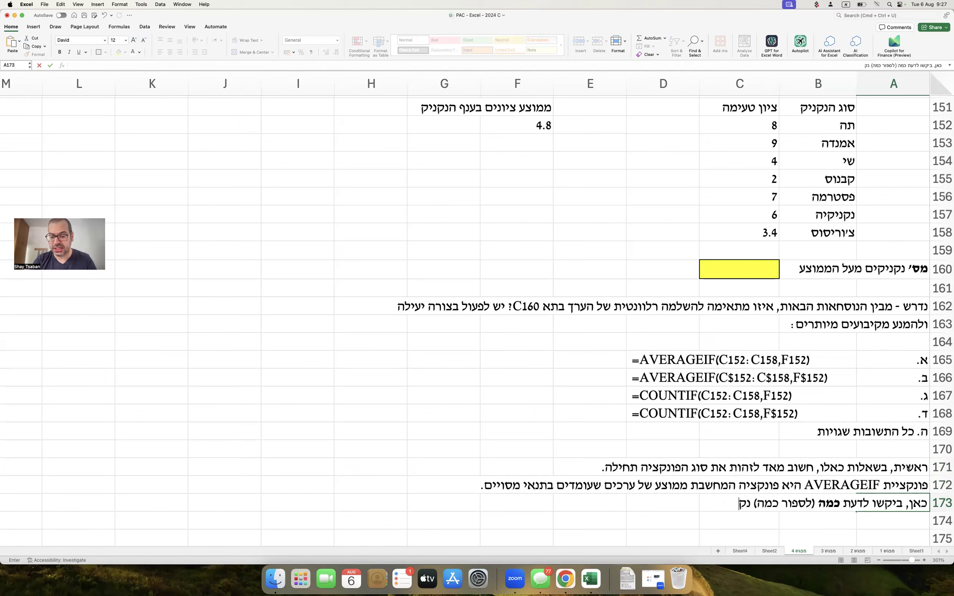
type("גי נקניק עו")
type("נים לתנאי מסויים,")
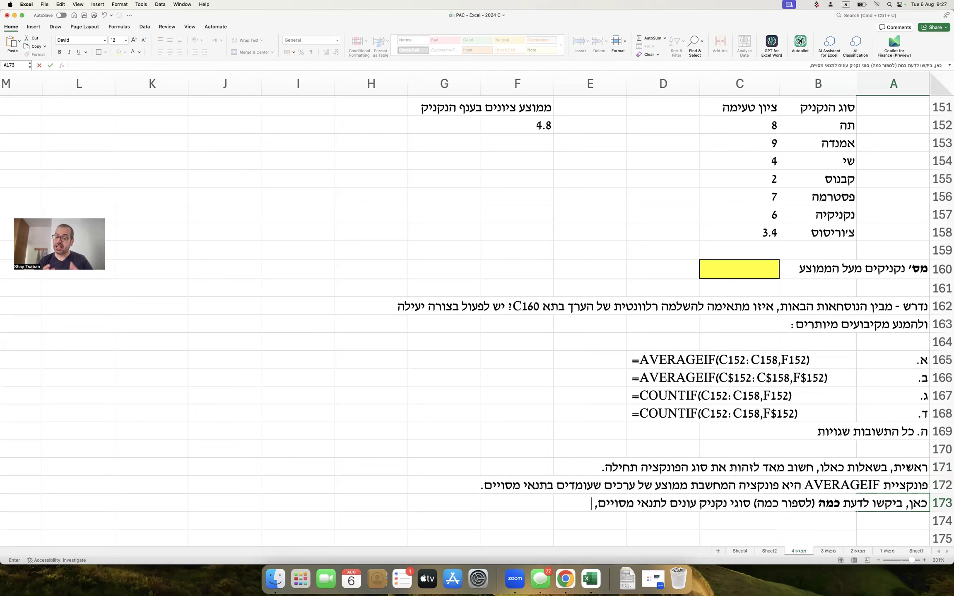
type("לכן סוג הפו")
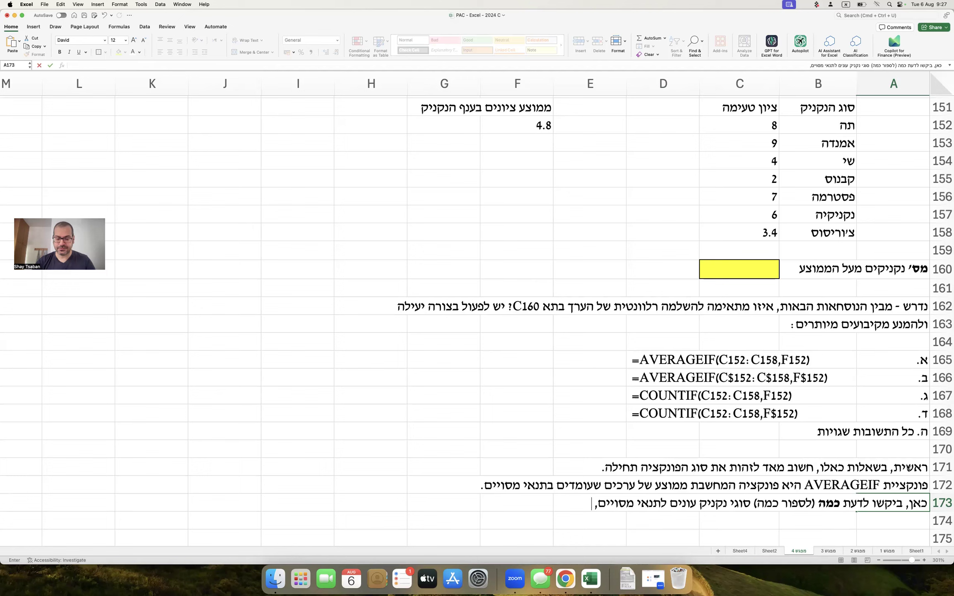
type("נקציה")
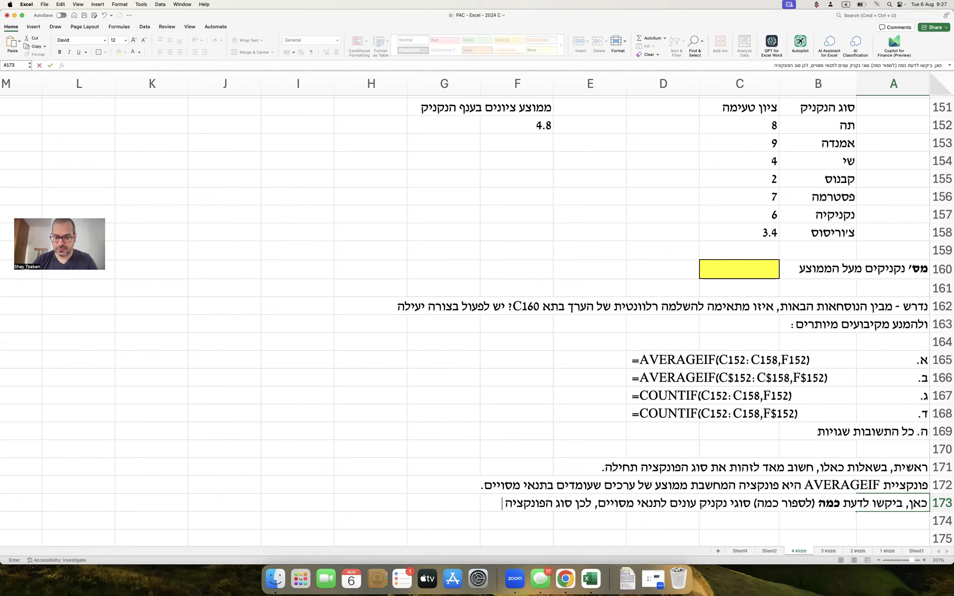
type(" איננה מימו")
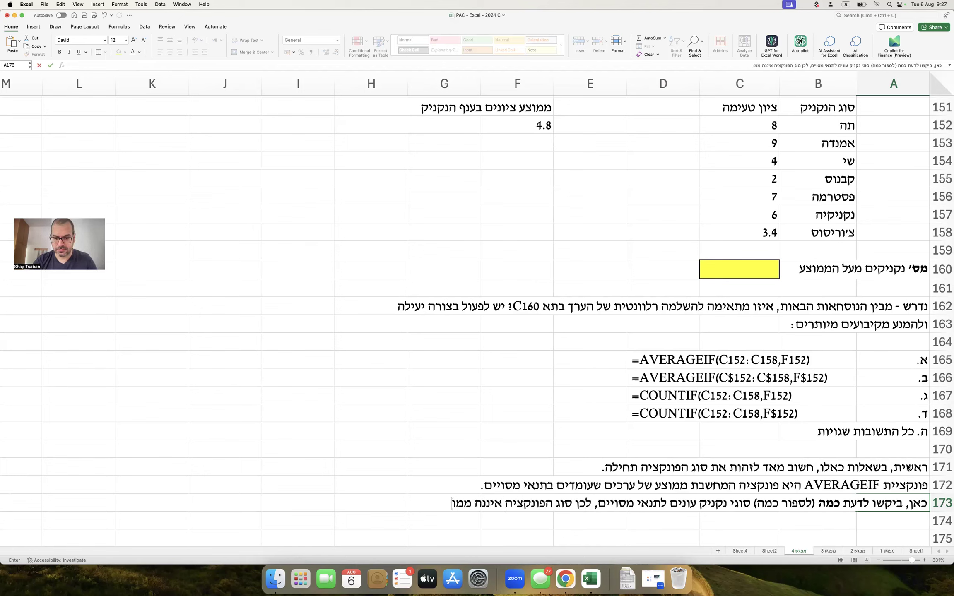
type("צע אלא ספירה.")
key("Return")
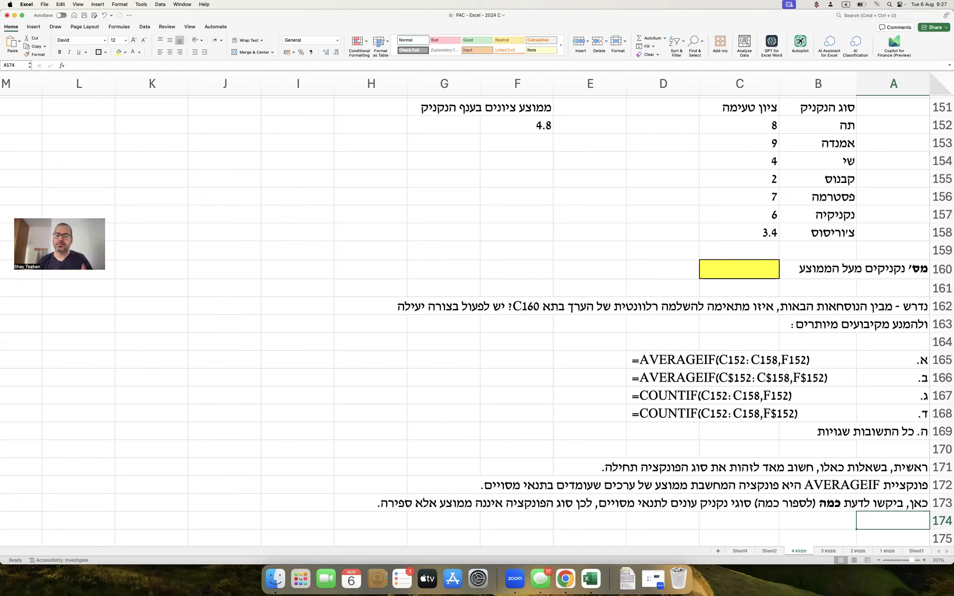
In A174, conclude the base function is COUNTIF (COUNT for counting, IF for the condition).
type("לכן, פונקציית הבסיס היא COUNTIF (רוצים לספור - COUNT, כמה סוגי נקניק עונים לתנאי -")
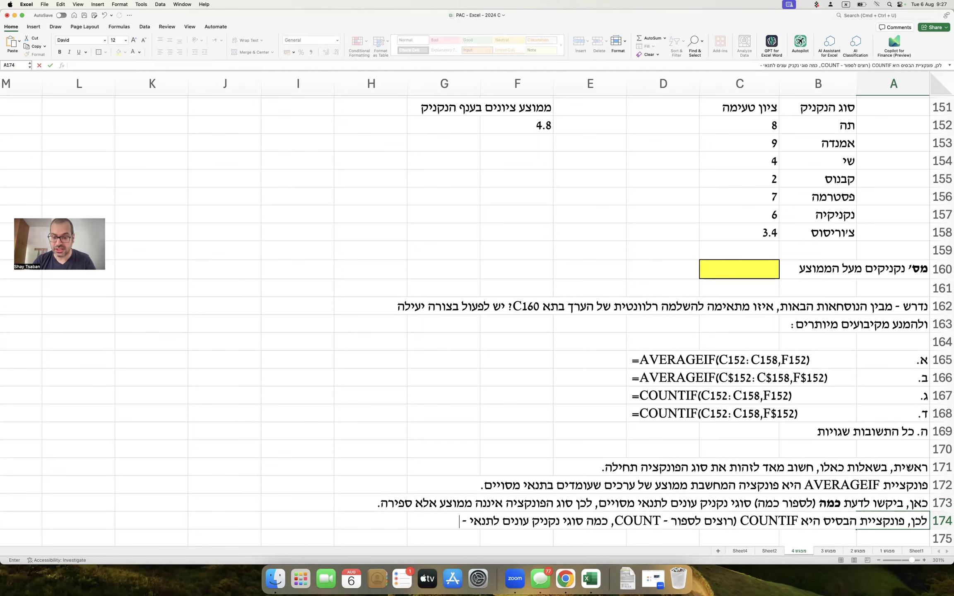
key("ctrl+space")
type("IF")
type(")")
key("ctrl+space")
type(".")
key("Return")
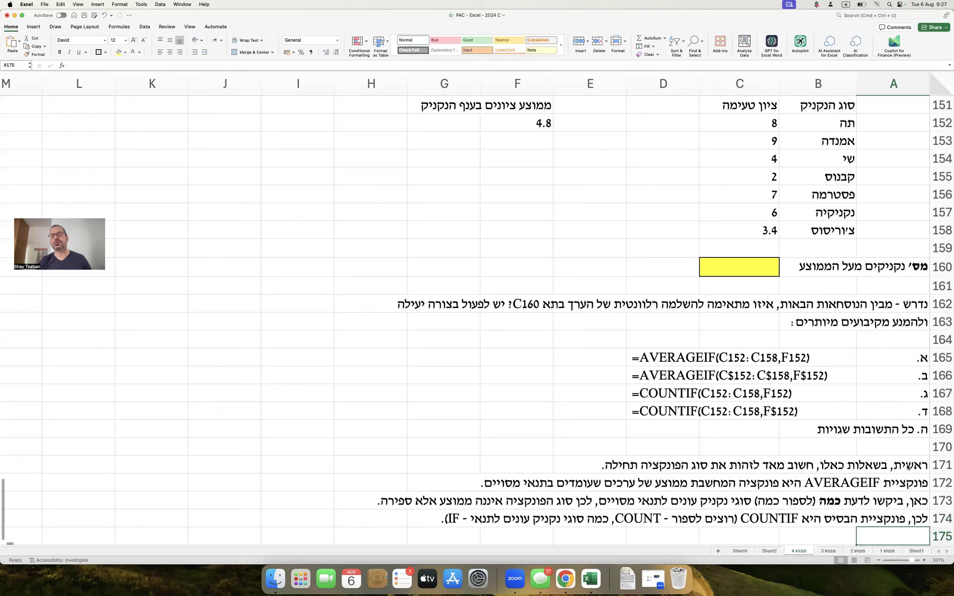
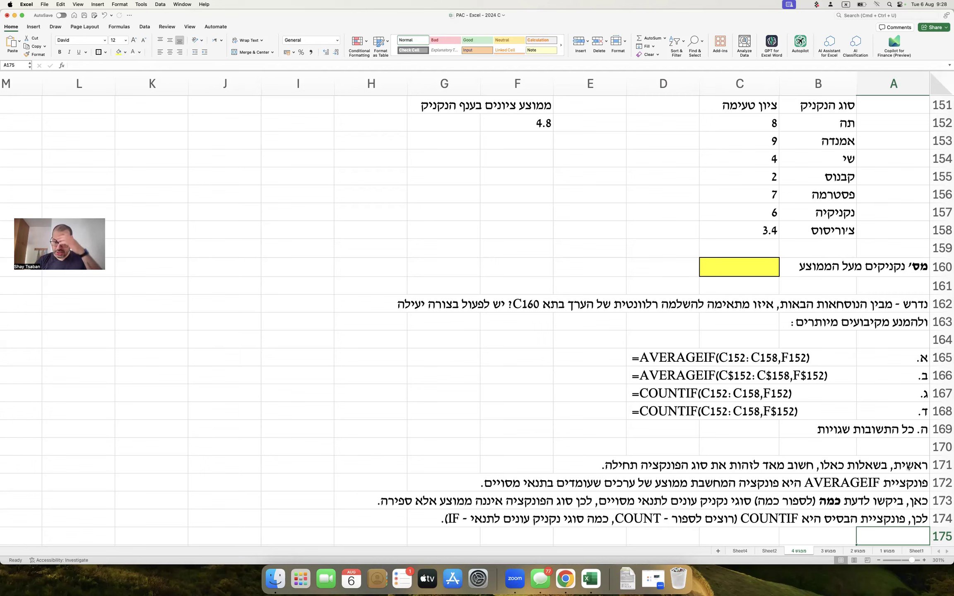
Write the A175 note: the formula goes in one single cell without dragging, so option ד is irrelevant.
left_click(730, 270)
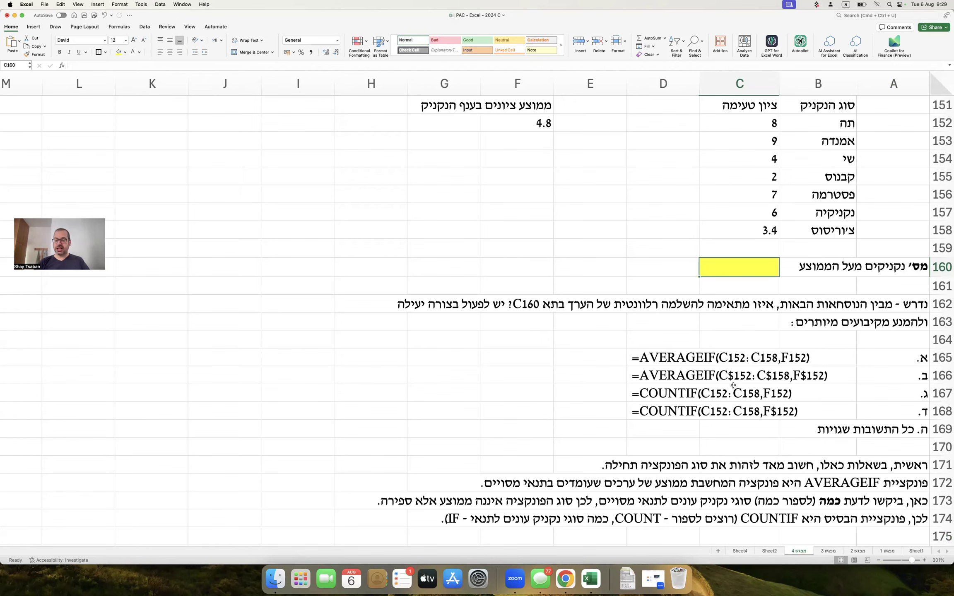
scroll(739, 391, "down", 3)
left_click(912, 490)
type("הואיל ואת הנוסחה")
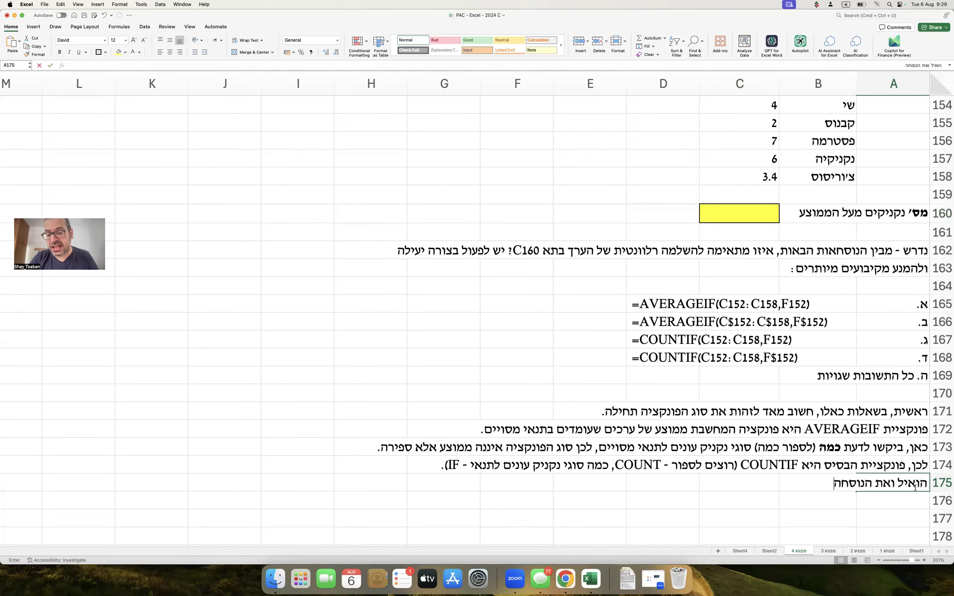
type(" יש ליישם בתא אחד ו")
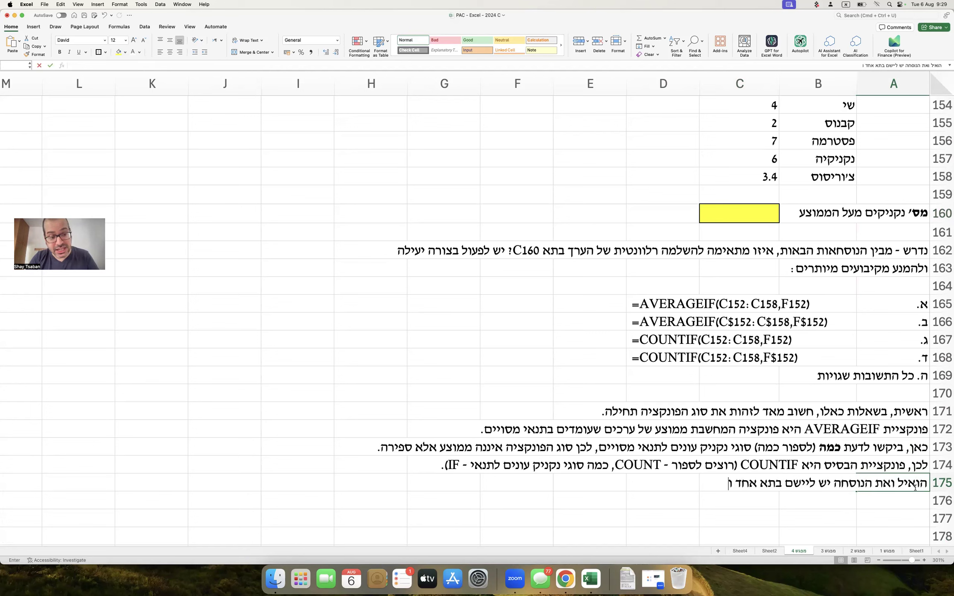
type("יחיד (ללא גריר")
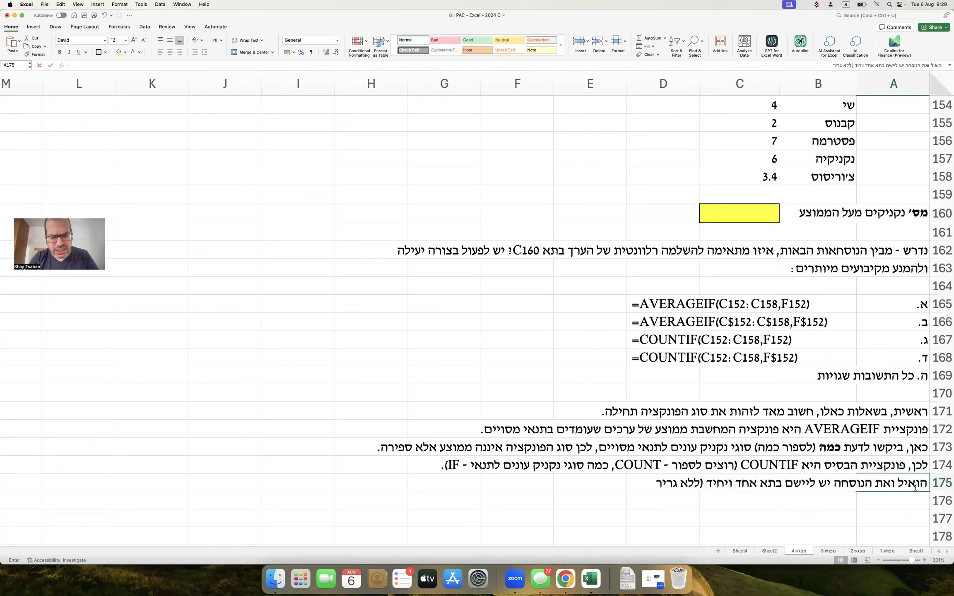
type("ה לצד ערכים קבועים),")
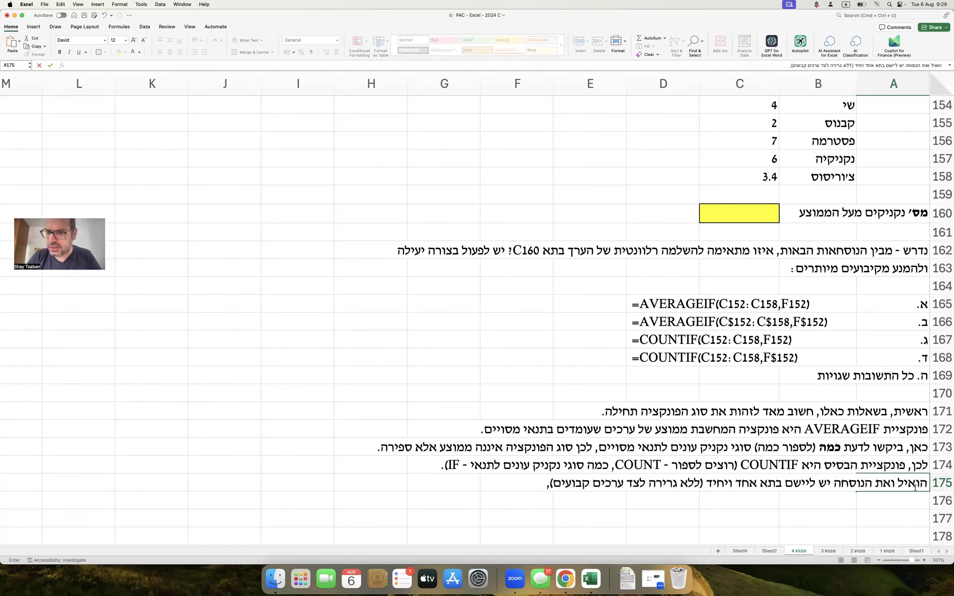
type(" גם ד")
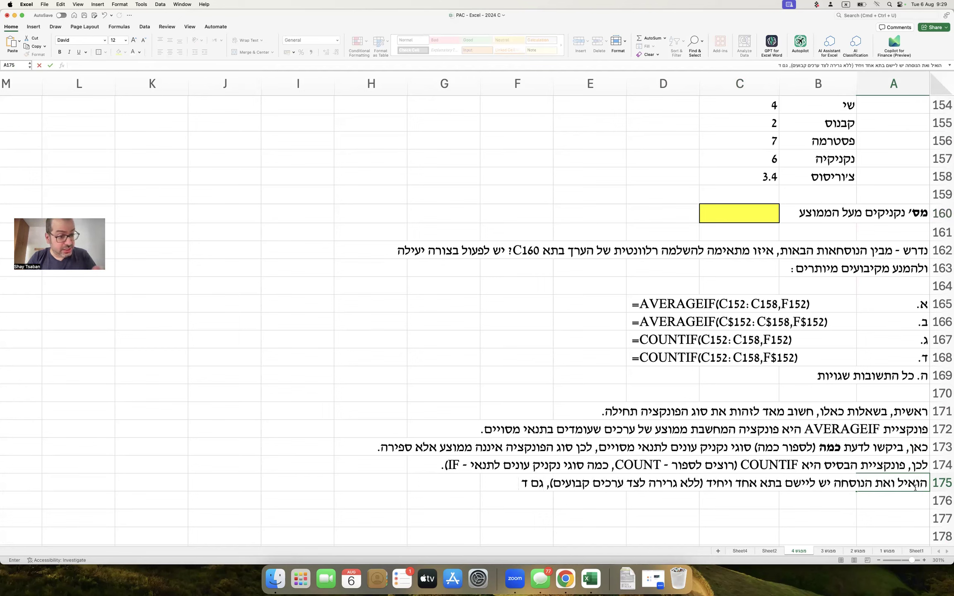
type(" לא רלוונטי.")
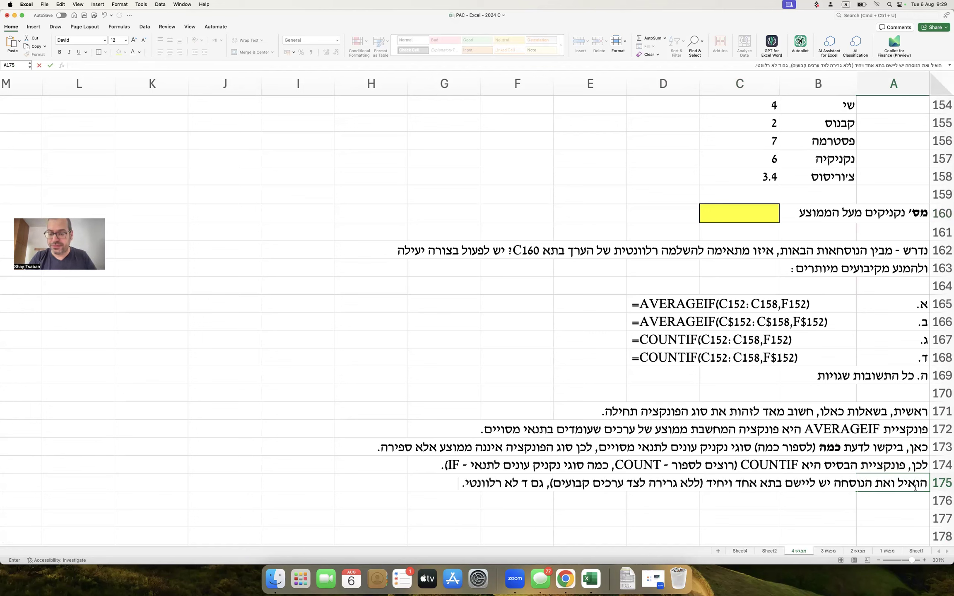
key("Return")
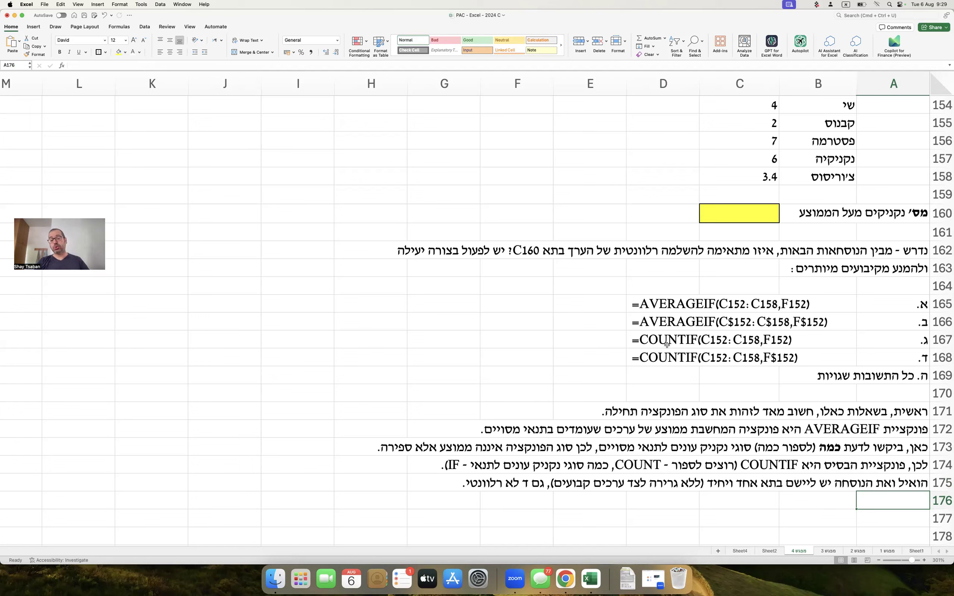
left_click_drag(653, 340, 826, 339)
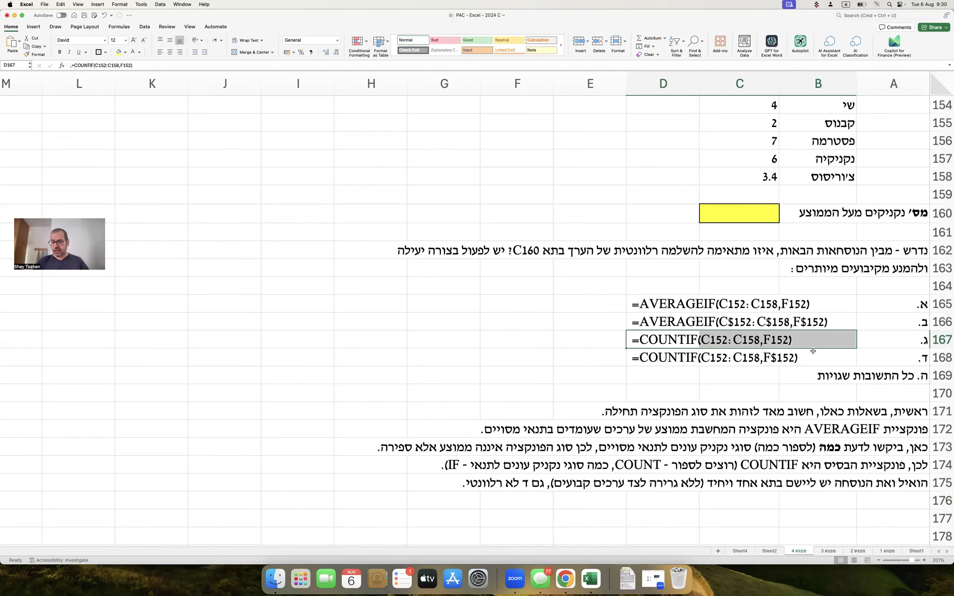
scroll(779, 340, "up", 4)
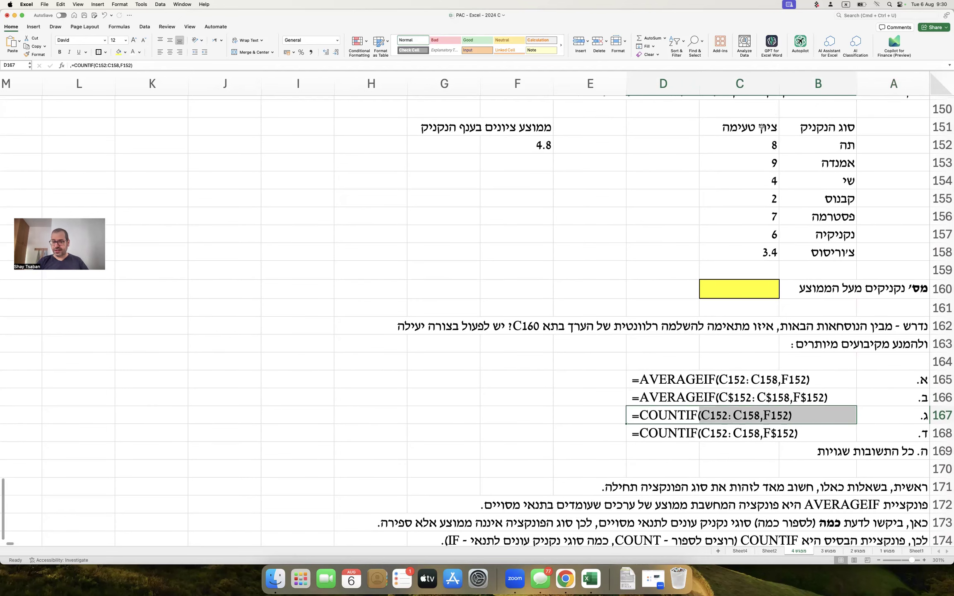
left_click_drag(755, 143, 748, 245)
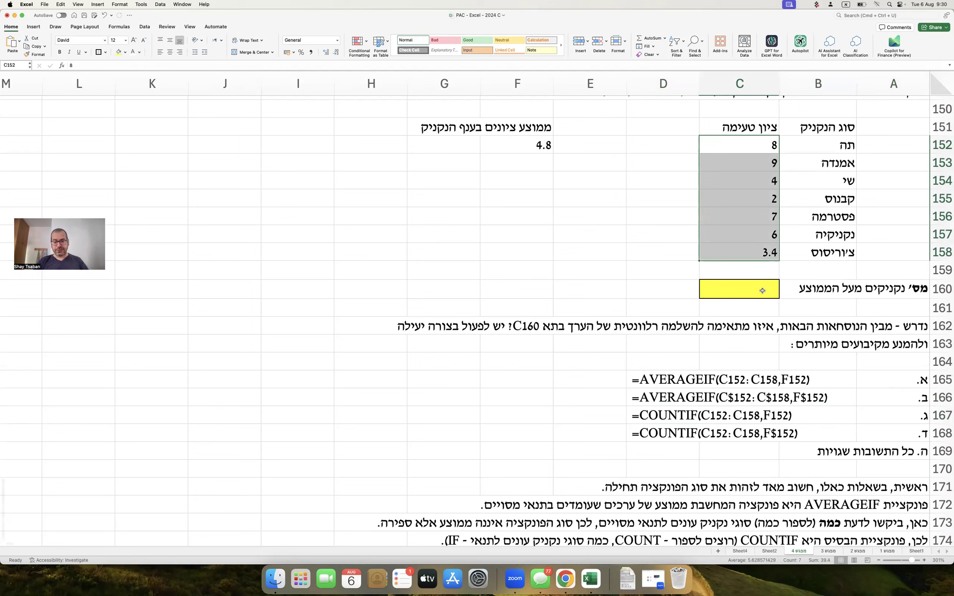
left_click(800, 416)
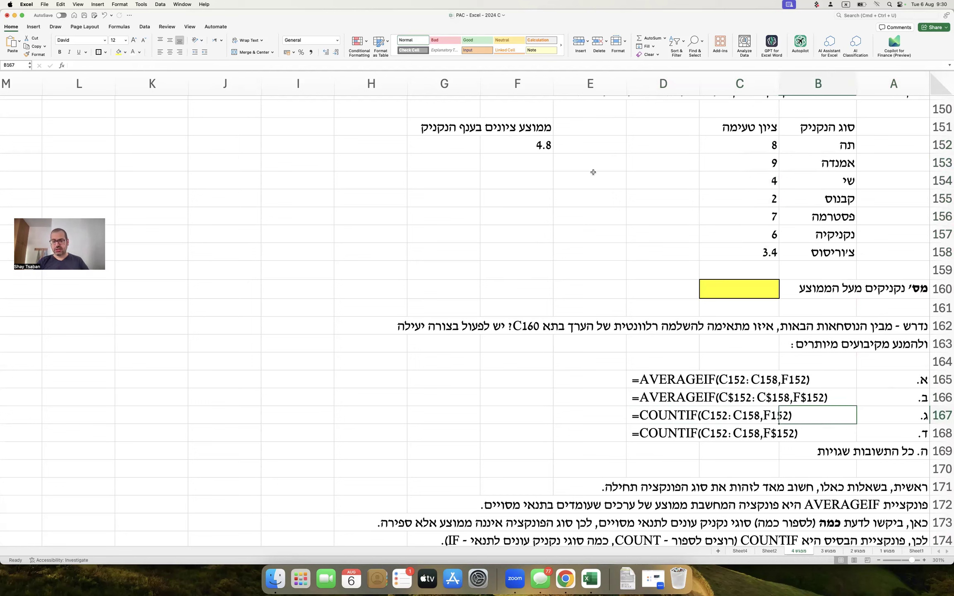
left_click(530, 143)
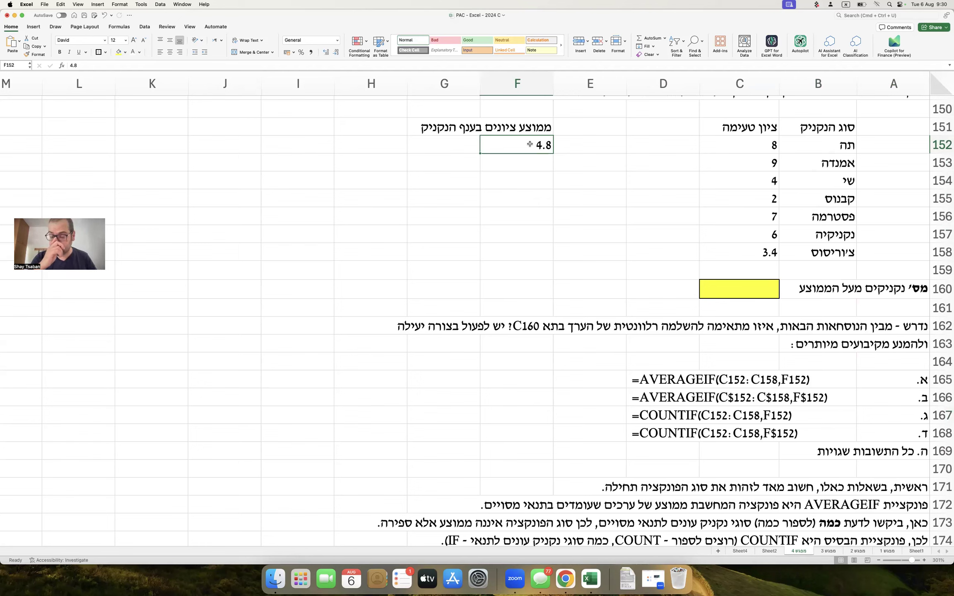
key("Up")
key("Up")
key("Down")
key("Down")
key("Down")
key("Down")
type(">")
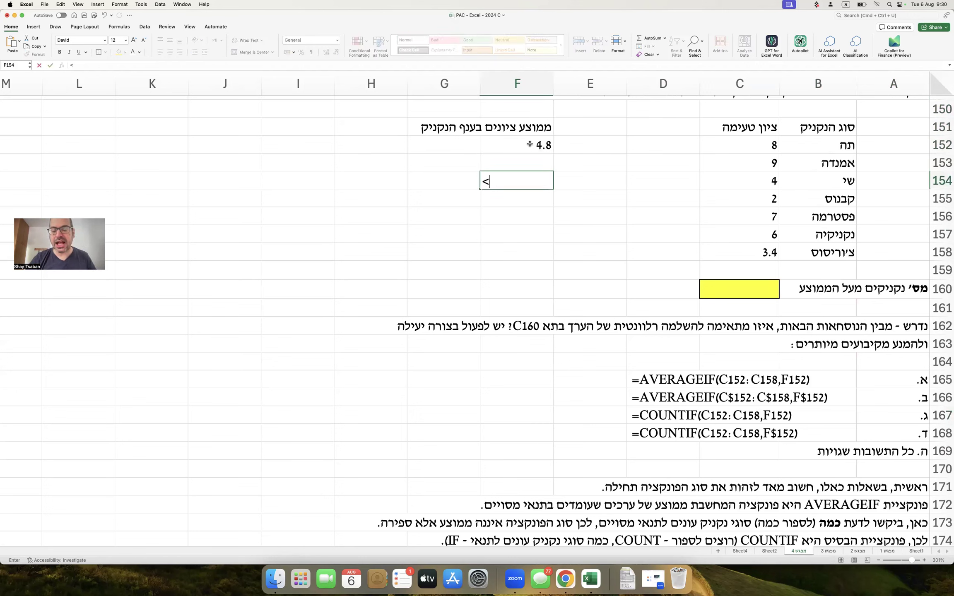
type("4.8")
key("Return")
left_click(520, 183)
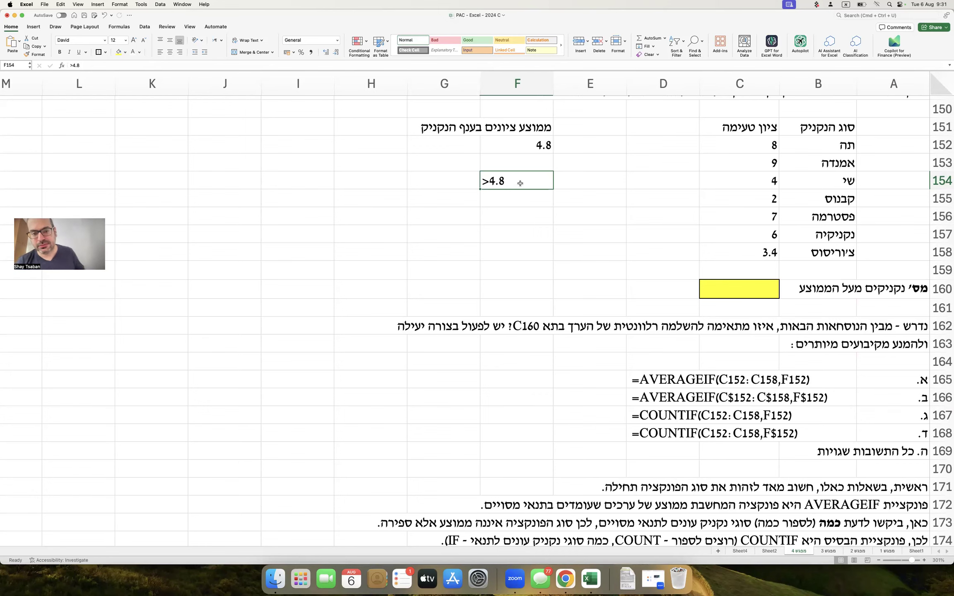
key("super+z")
scroll(654, 254, "down", 4)
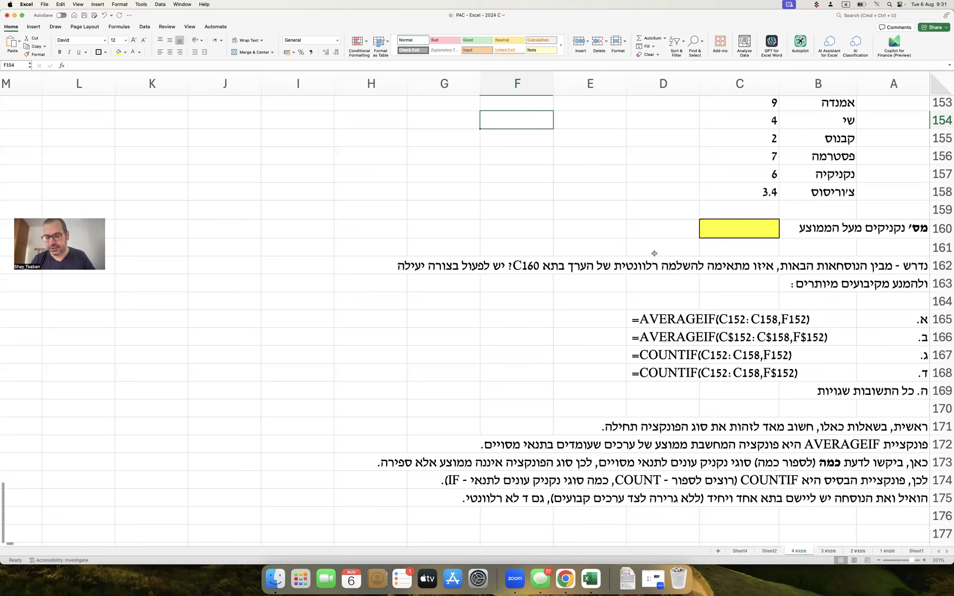
Note in A176 that option ג is almost correct, but not quite.
left_click(882, 505)
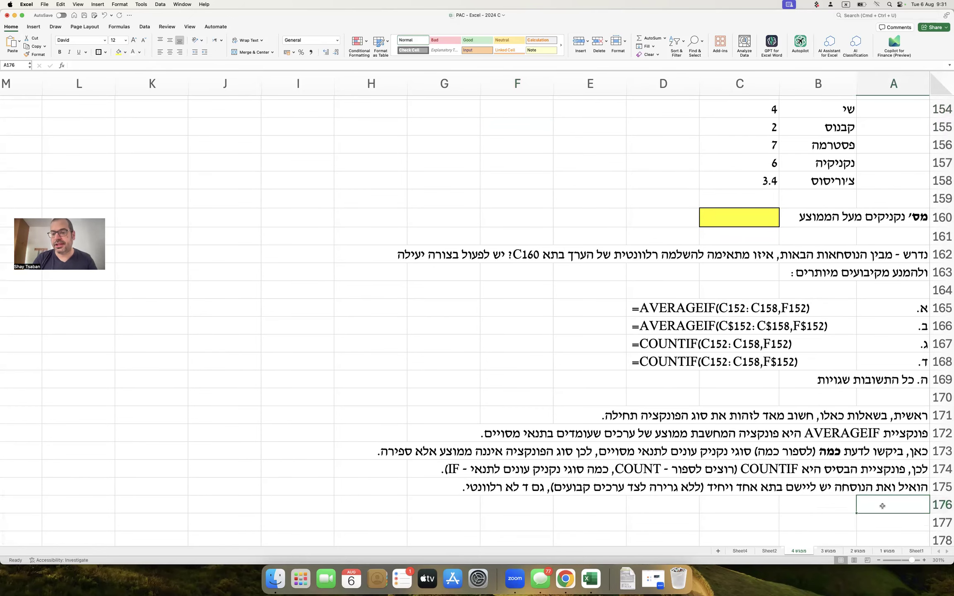
type("לגבי")
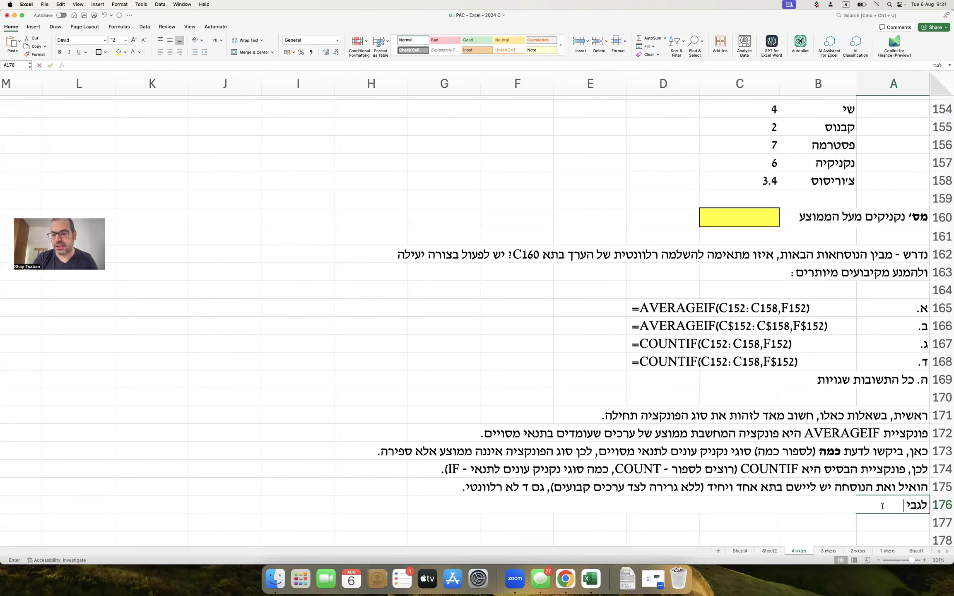
type(" אפשרות ג, היא כמ")
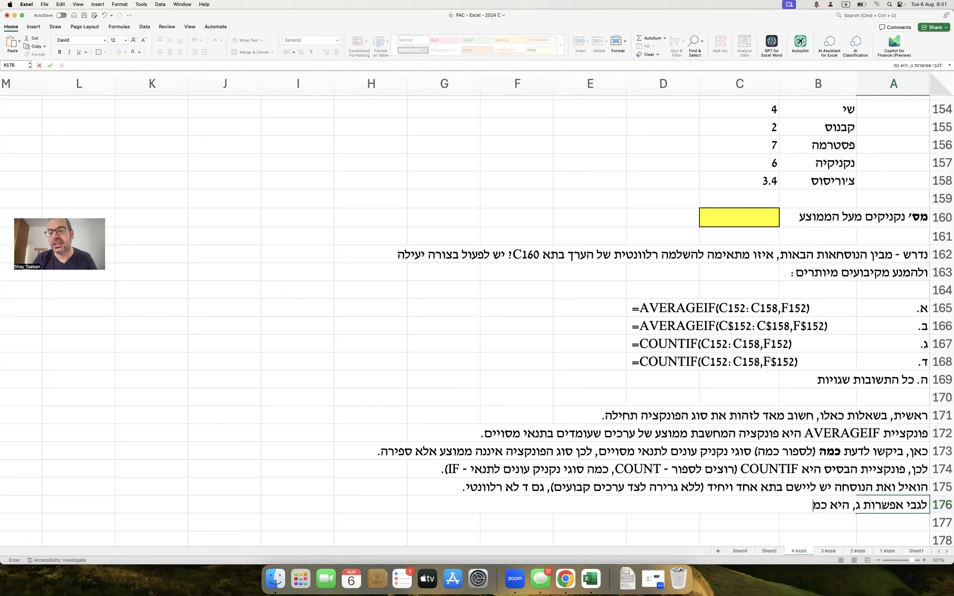
type("עט נכונה, אבל לא:")
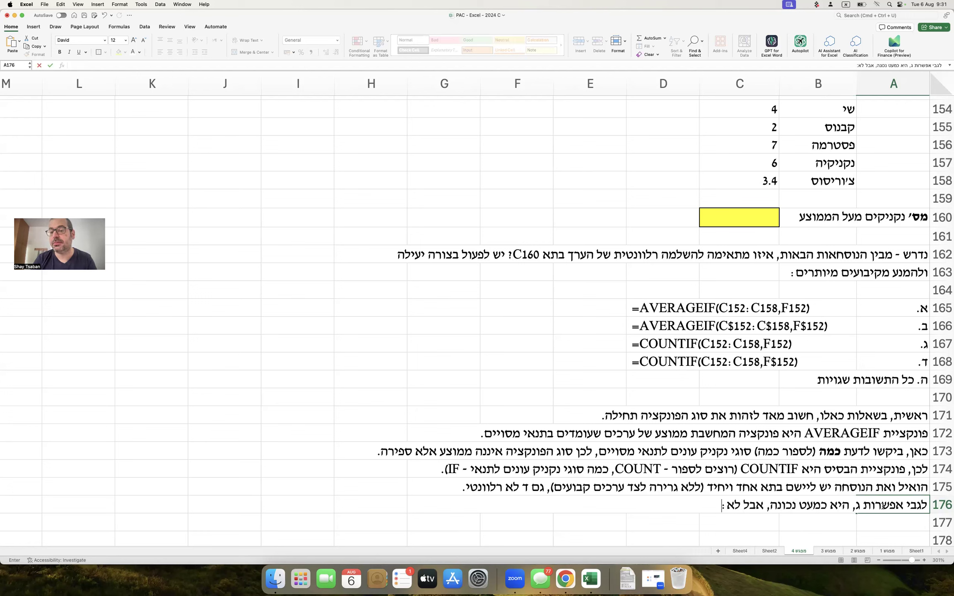
key("Return")
Copy the option ג COUNTIF formula from row 167 into row 178.
left_click_drag(661, 342, 840, 343)
key("super+c")
scroll(807, 406, "down", 5)
left_click(808, 410)
key("super+v")
left_click(774, 441)
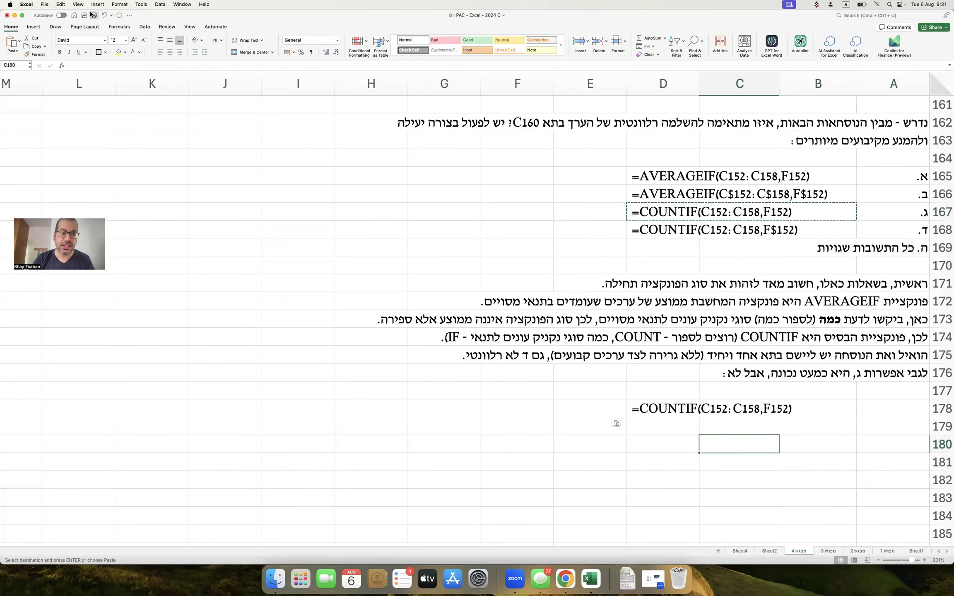
Draw an arrow down from the row 178 formula, with notes on counting values and the correct function name in D181:D182.
left_click(34, 27)
left_click(129, 41)
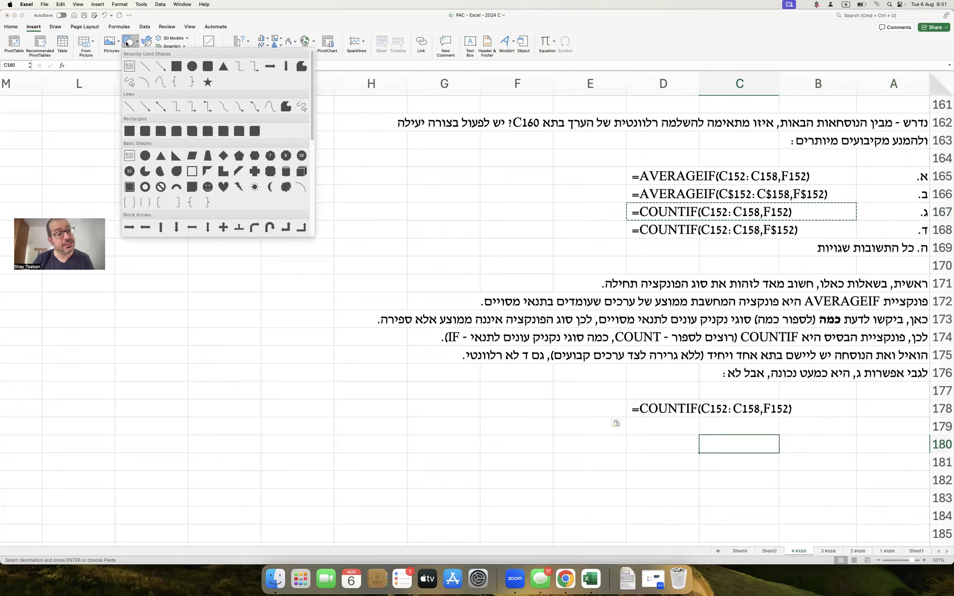
left_click(163, 65)
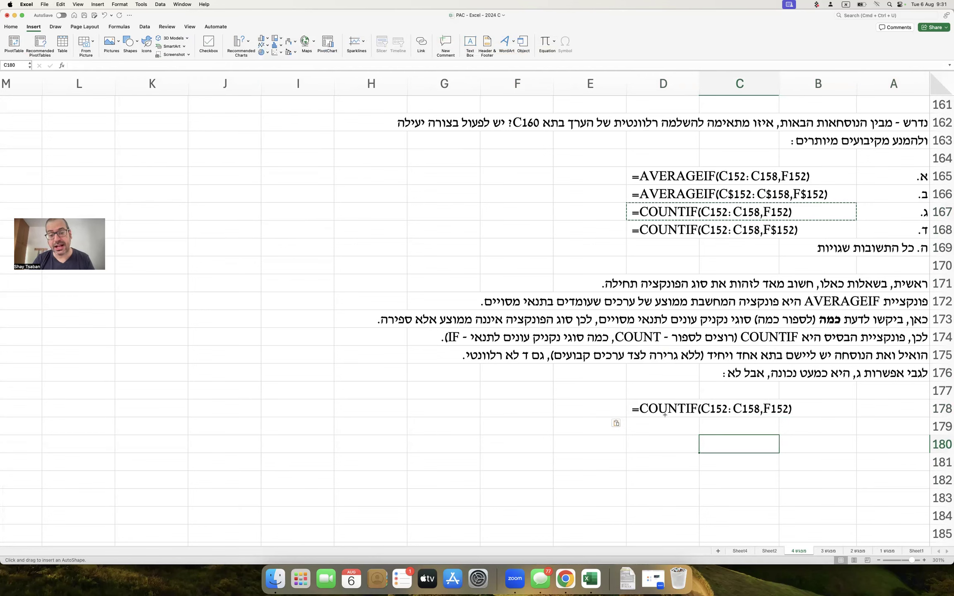
left_click_drag(665, 415, 655, 446)
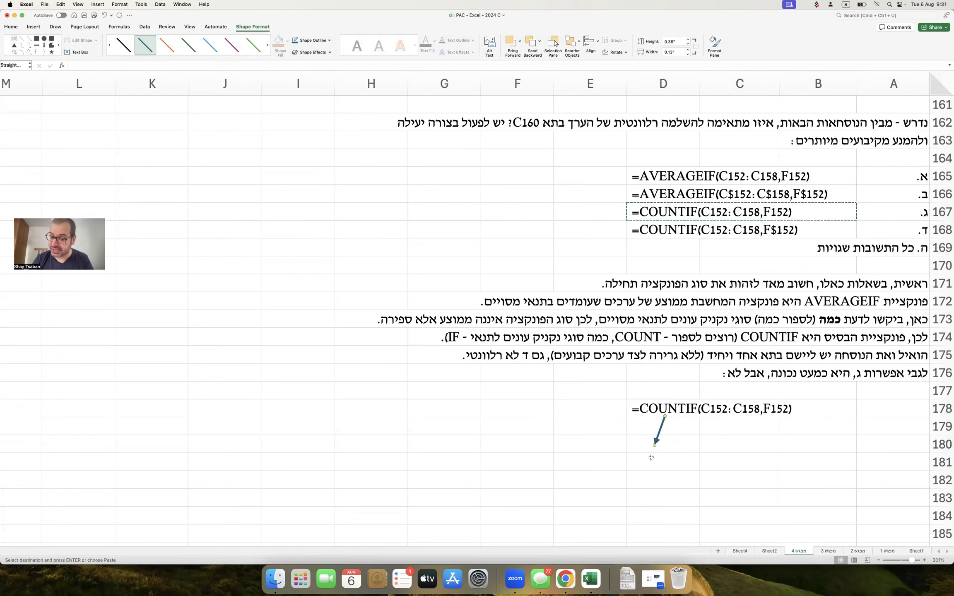
left_click(652, 459)
type("לספור כמה ")
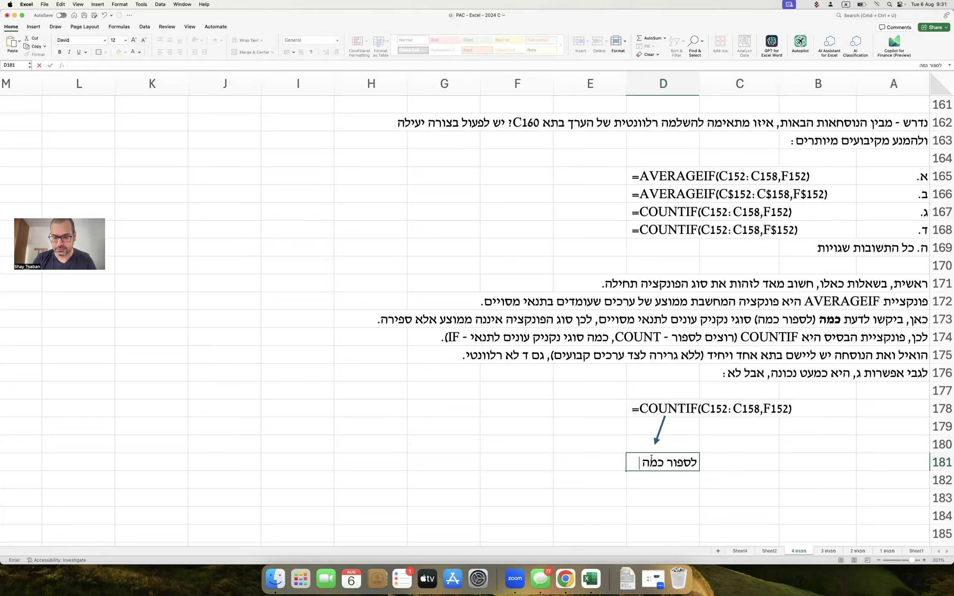
type("ערכים עונים לתנאי.")
key("Return")
type("שם הפונקציה א")
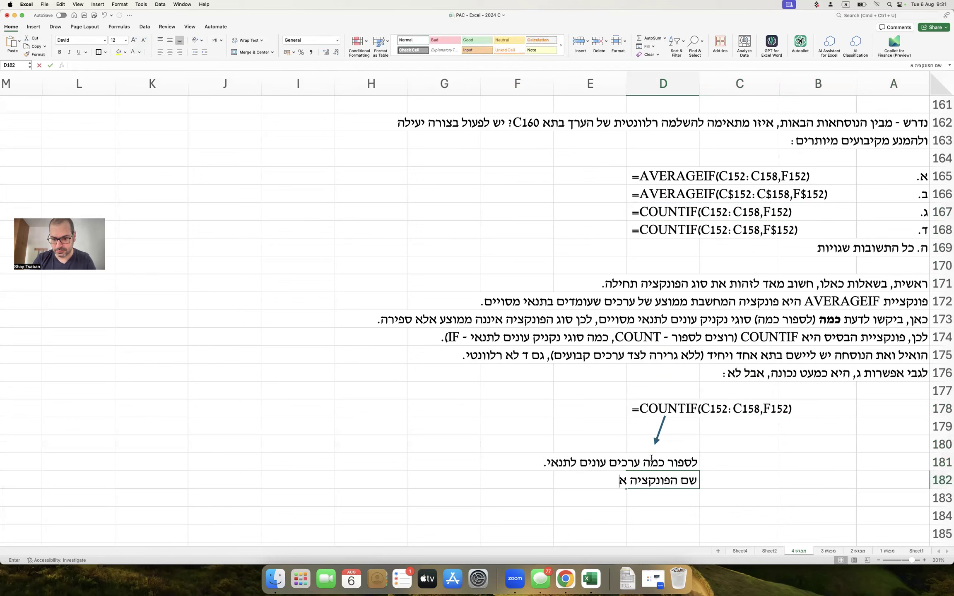
type("חלה - נכון")
key("Return")
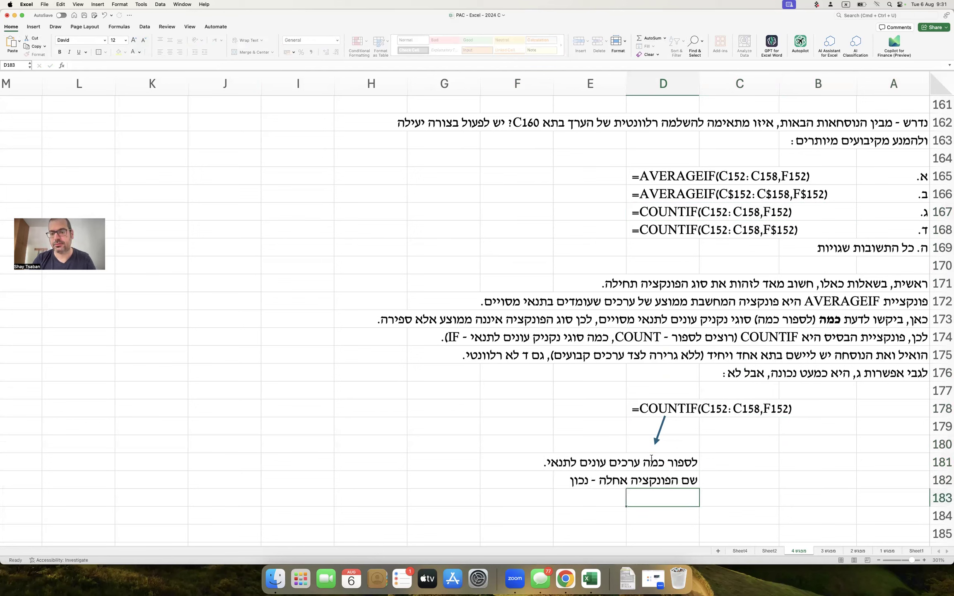
Add a horizontal bracket beneath the C152:C158 range in the row 178 formula.
left_click(33, 26)
left_click(128, 41)
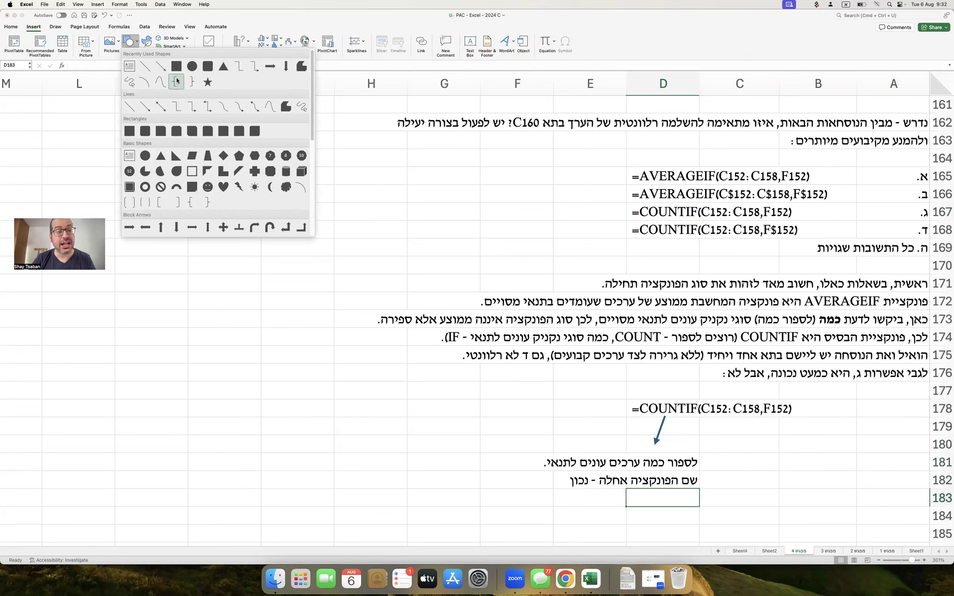
left_click(176, 82)
left_click_drag(548, 184, 533, 235)
left_click_drag(540, 175, 760, 424)
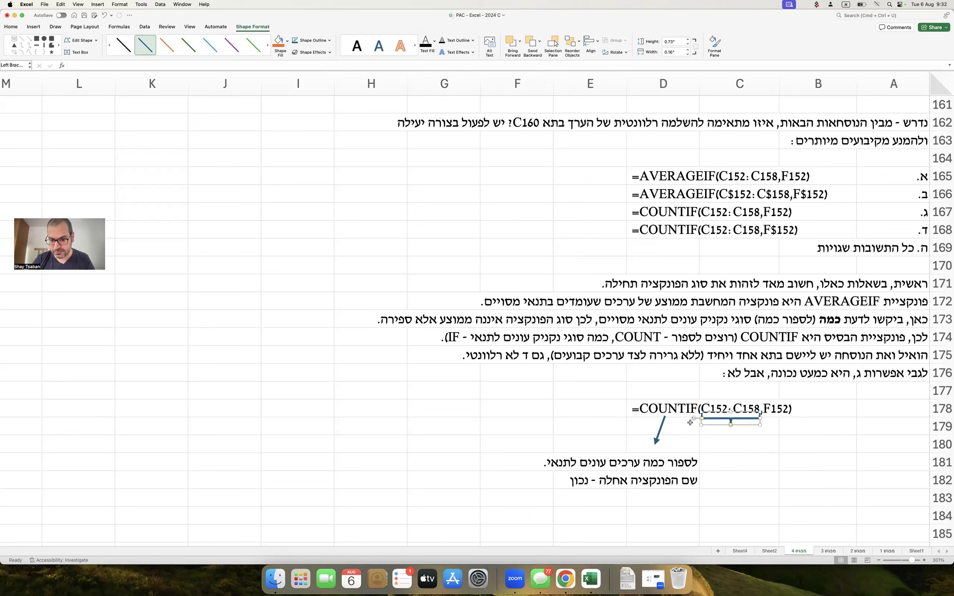
left_click_drag(662, 425, 732, 490)
Label the range as valid in C183:C184 and copy an arrow to point from the F152 argument.
left_click(750, 494)
type("טווח הערכים שעליו")
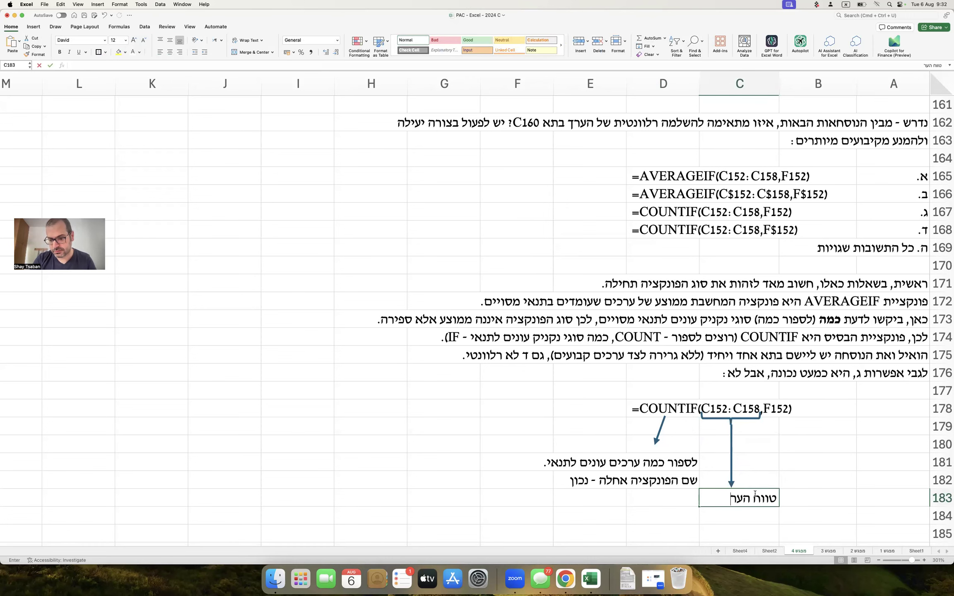
key("Return")
type("בודקים את התנאי : תקין")
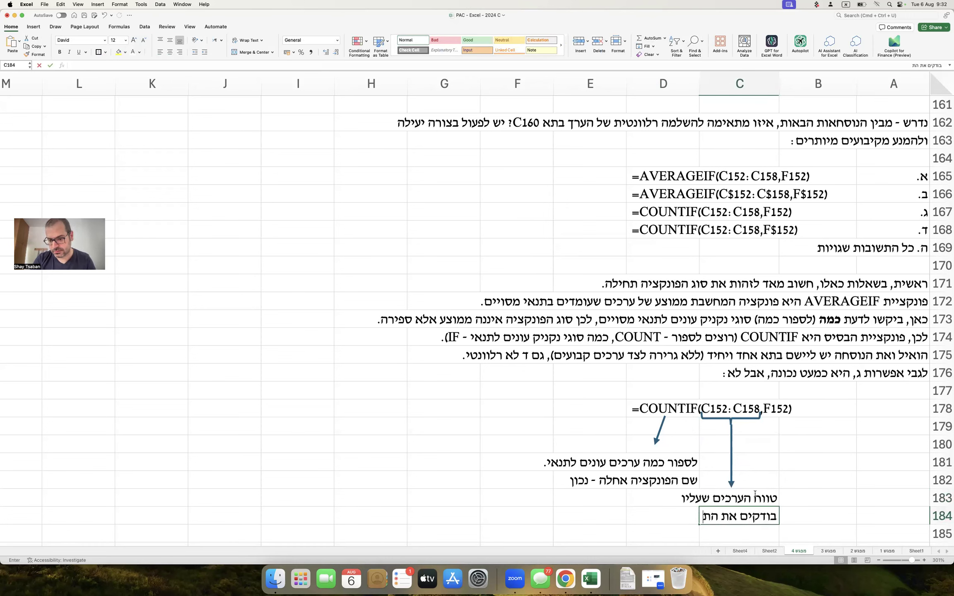
key("Return")
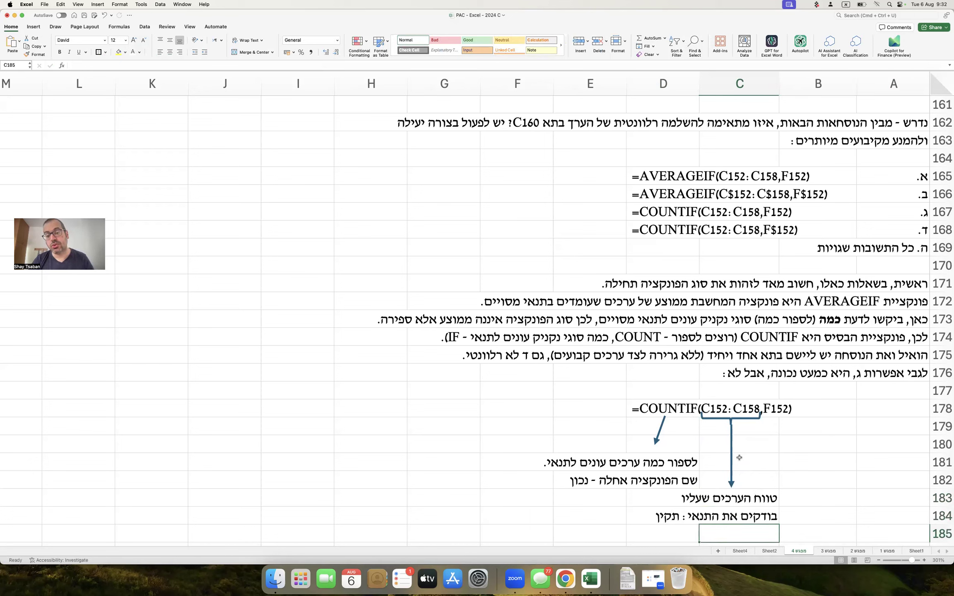
left_click_drag(732, 455, 832, 471)
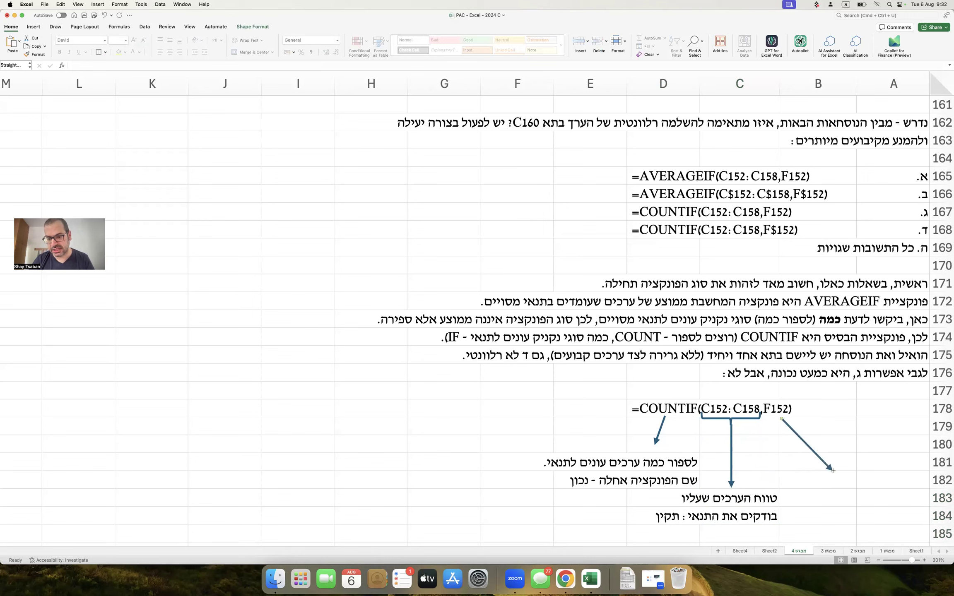
Draw crossing lines, color them orange, and place the X over the F152 argument.
left_click(33, 27)
left_click(128, 40)
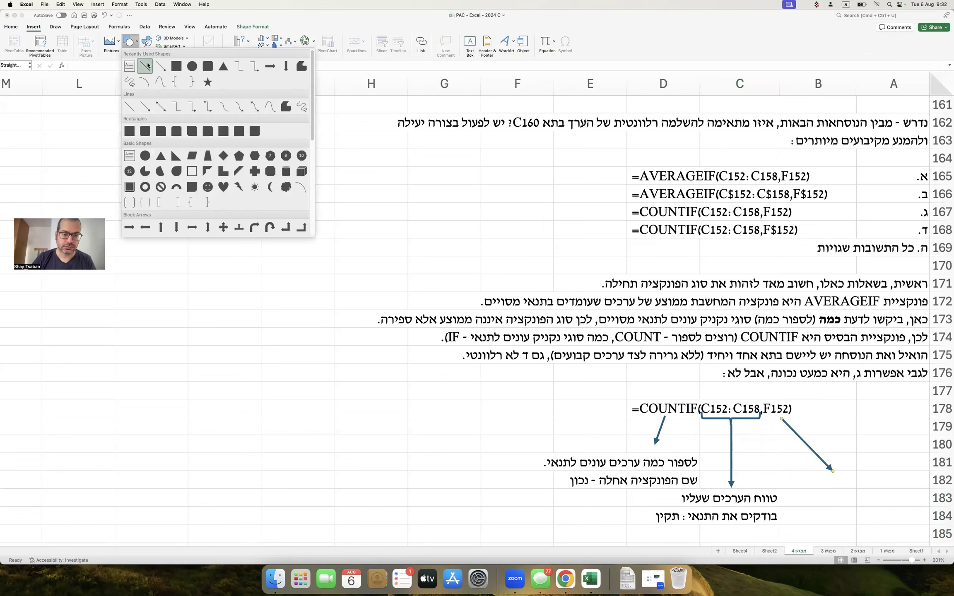
left_click(144, 65)
mouse_move(553, 399)
left_mouse_down()
mouse_move(541, 416)
mouse_move(544, 398)
mouse_move(556, 412)
left_mouse_up()
left_click(551, 401, "shift")
left_click(167, 45)
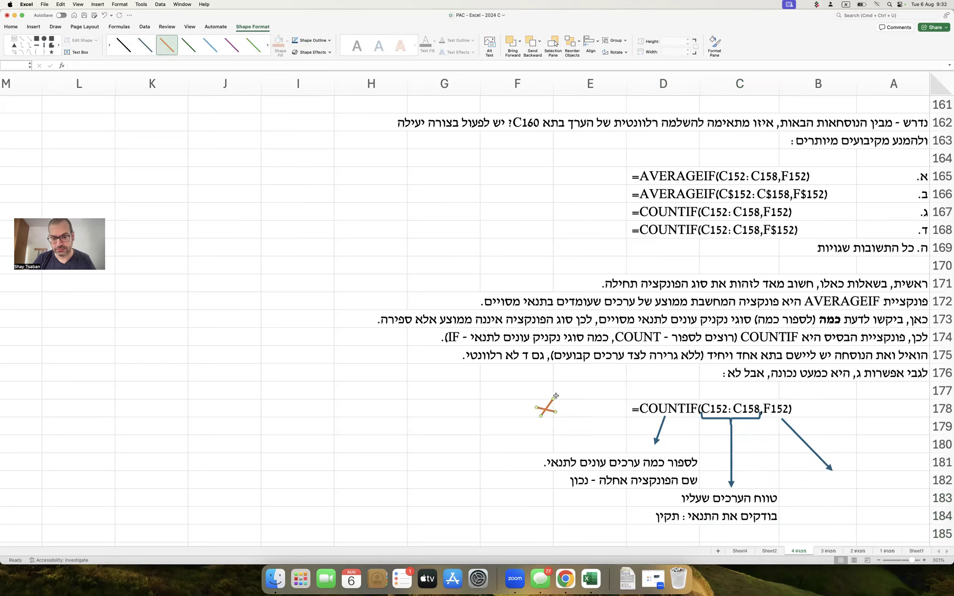
left_click_drag(552, 411, 788, 400)
left_click(891, 473)
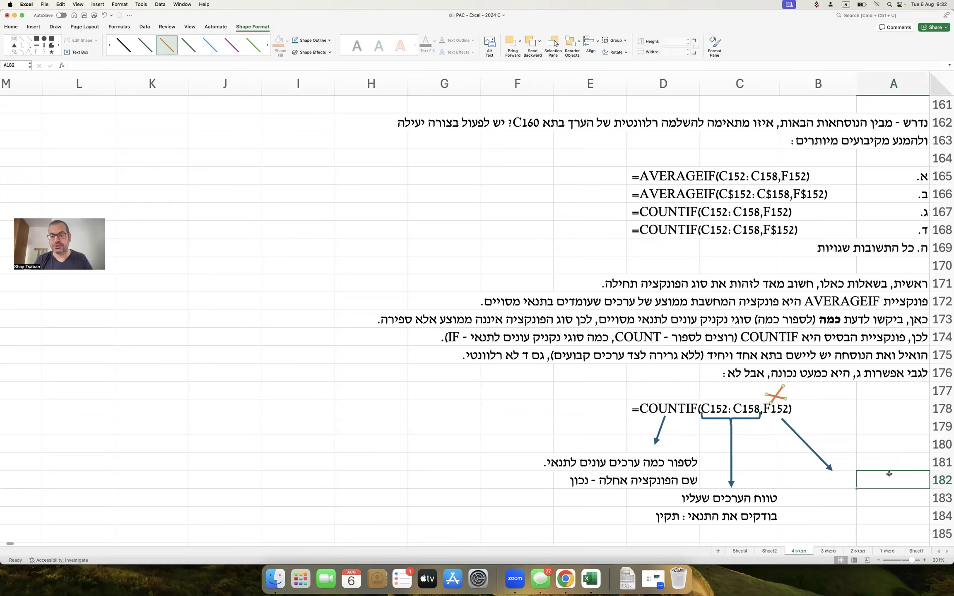
scroll(890, 473, "down", 2)
Explain that F152 holds 4.8, so referencing it counts only values equal to 4.8.
type("בתא")
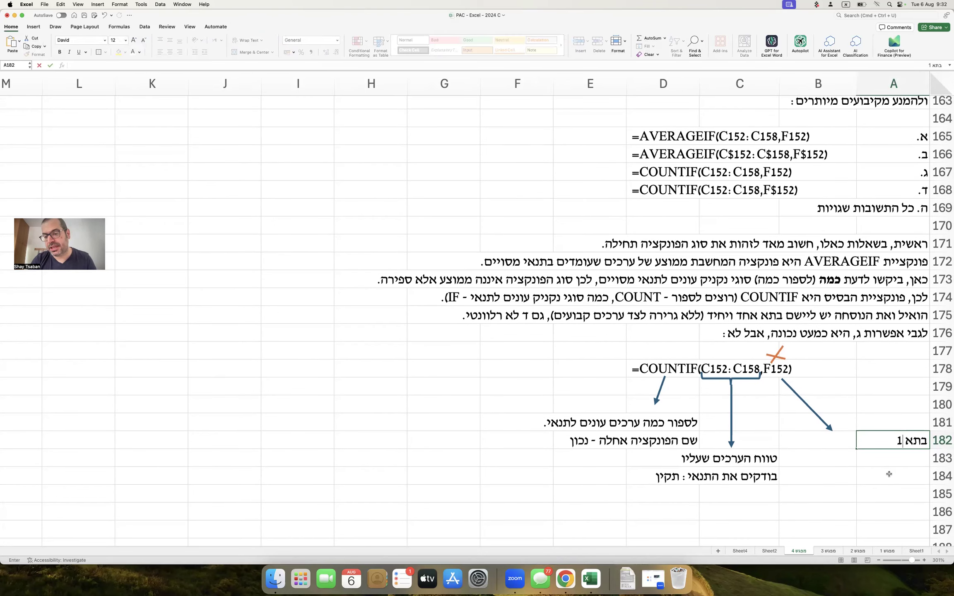
type(" F152")
key("BackSpace")
key("BackSpace")
type("52")
key("Return")
type("yuuj")
key("BackSpace")
key("BackSpace")
key("BackSpace")
key("BackSpace")
key("ctrl+space")
type("מופיע הערך")
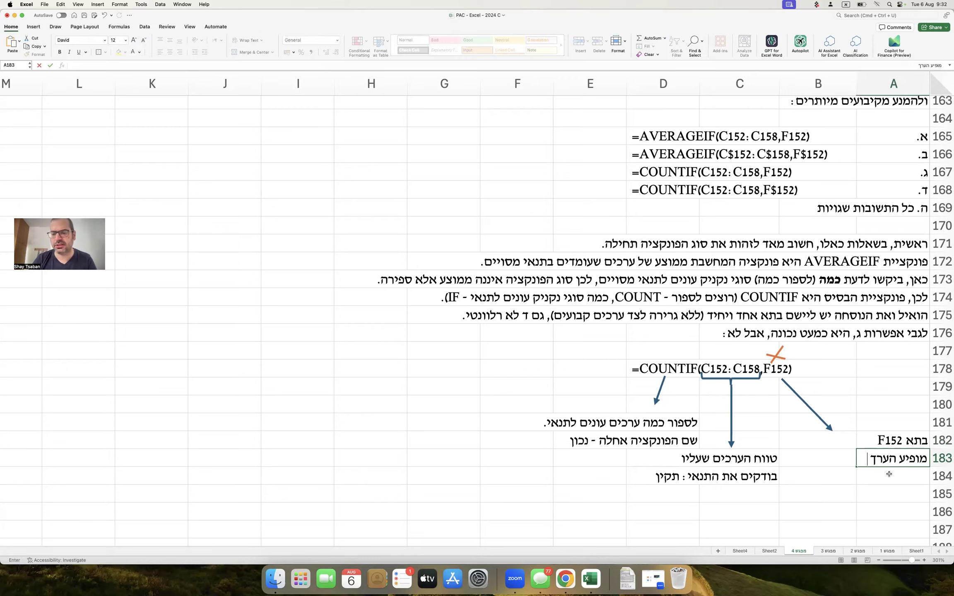
scroll(847, 323, "up", 1)
scroll(847, 324, "up", 5)
scroll(847, 324, "down", 7)
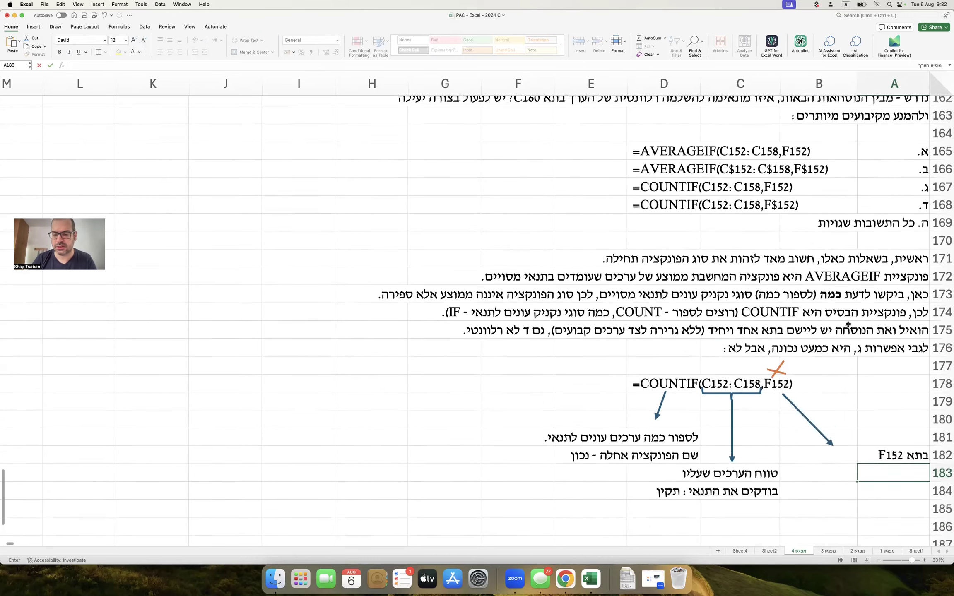
type("4.8")
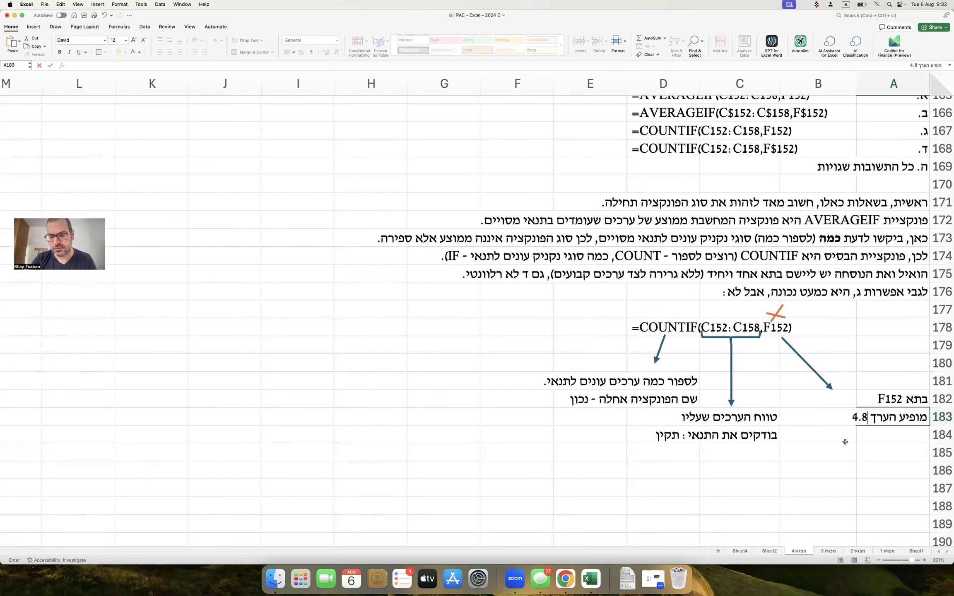
key("Return")
type("אם מפנים ")
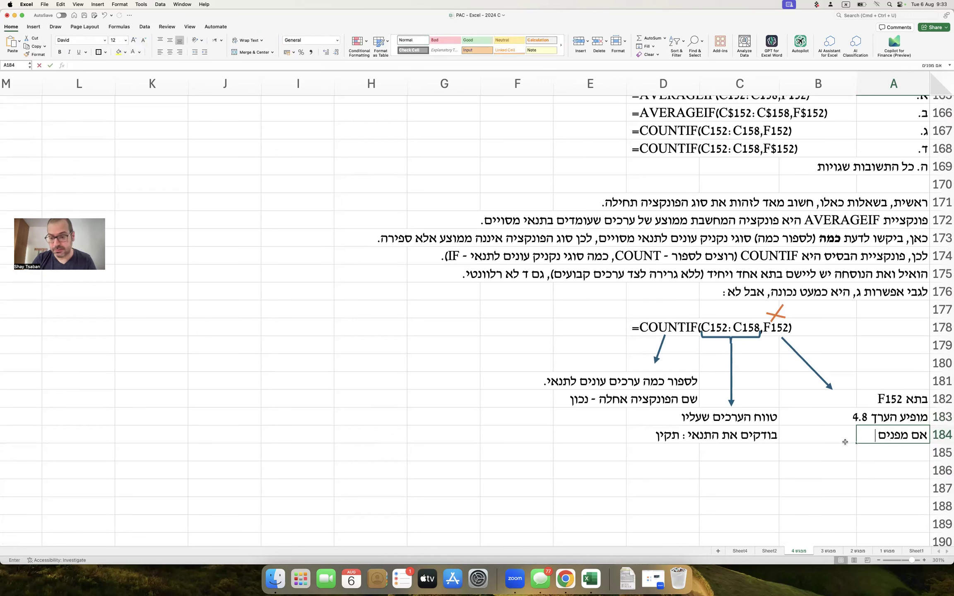
type("לתא זה,")
key("Return")
type("אקסל יספור רק ערכים")
key("Return")
type("שזהים ")
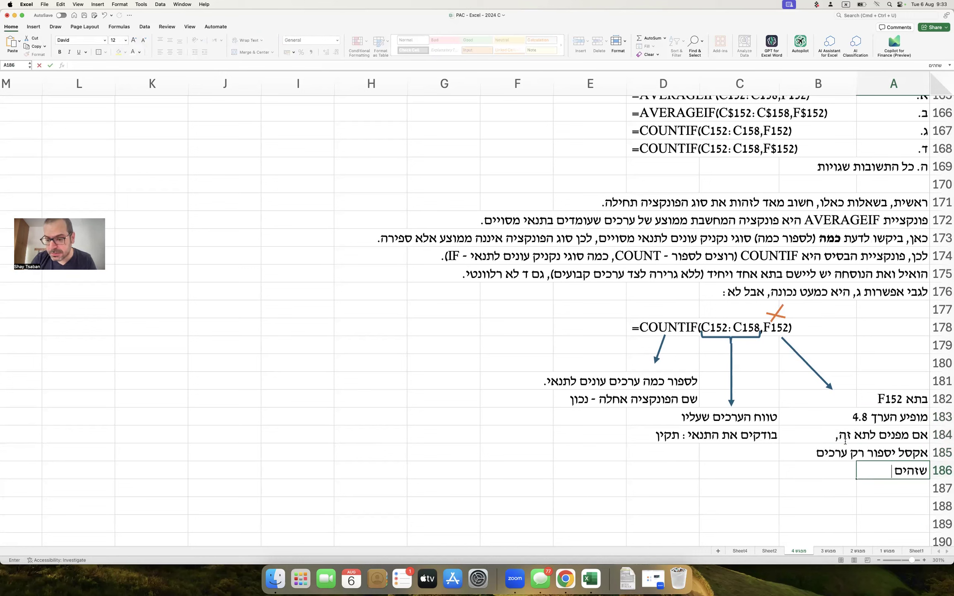
type("ל-4.8.")
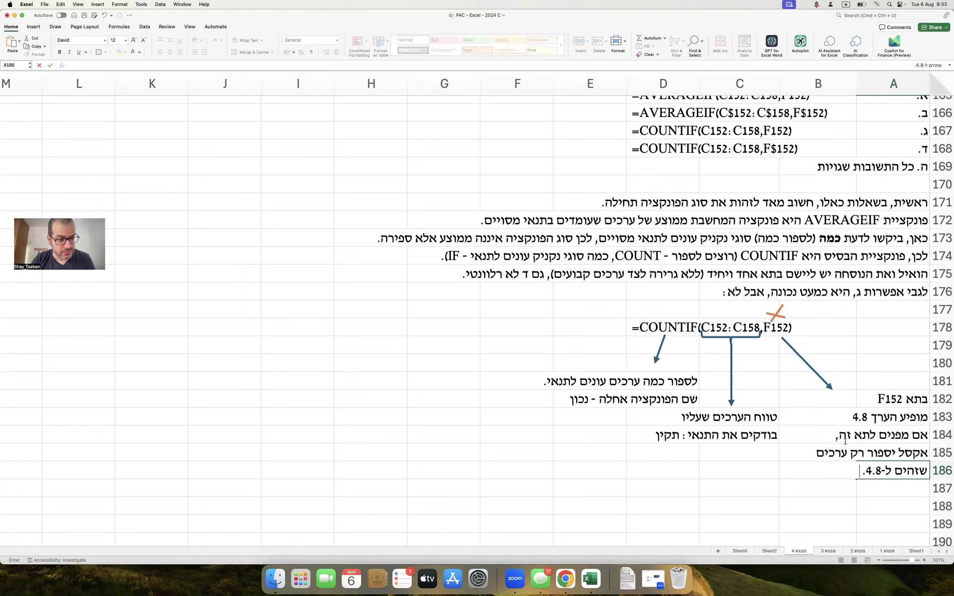
key("Return")
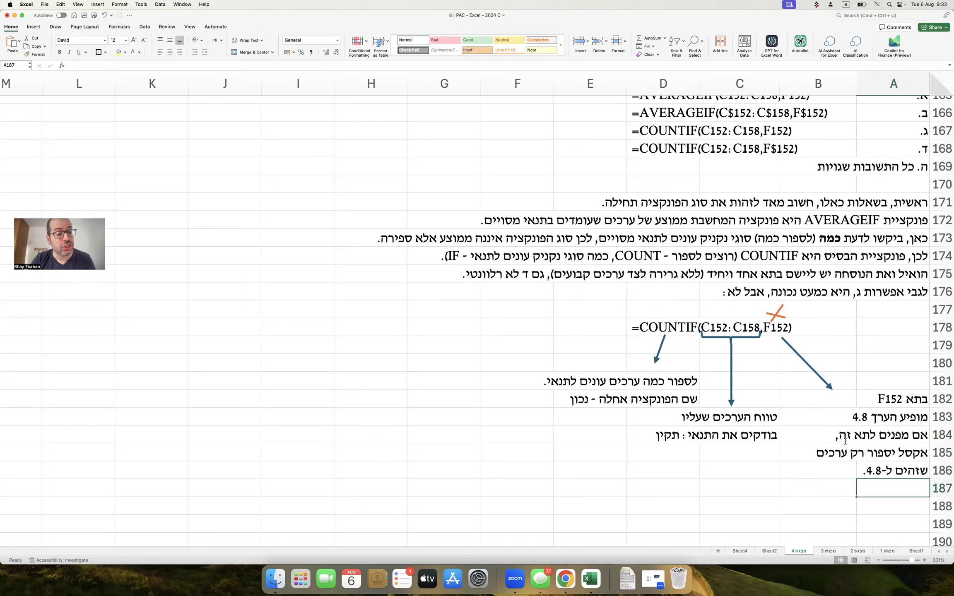
Note the requirement was values above 4.8, so the helper cell needed >4.8, centered in D190.
type("זה לא")
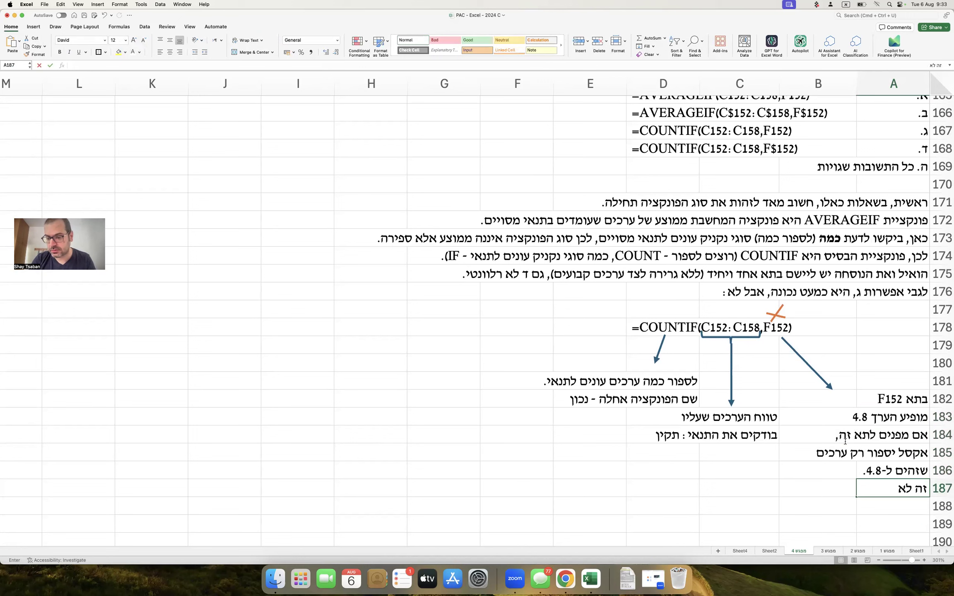
type(" מה שנתבקשתי לבצע:")
key("Return")
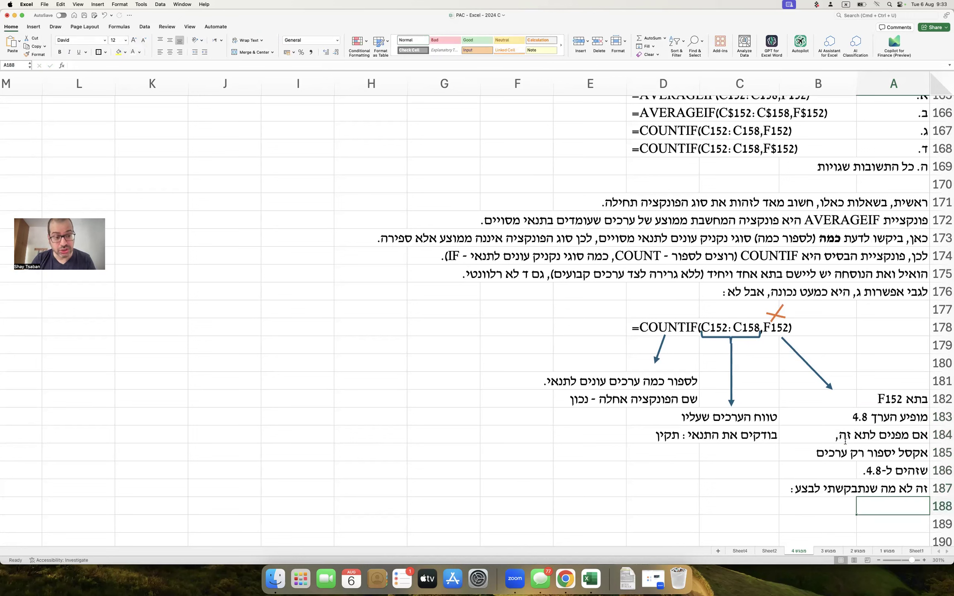
type("נתבקשתי")
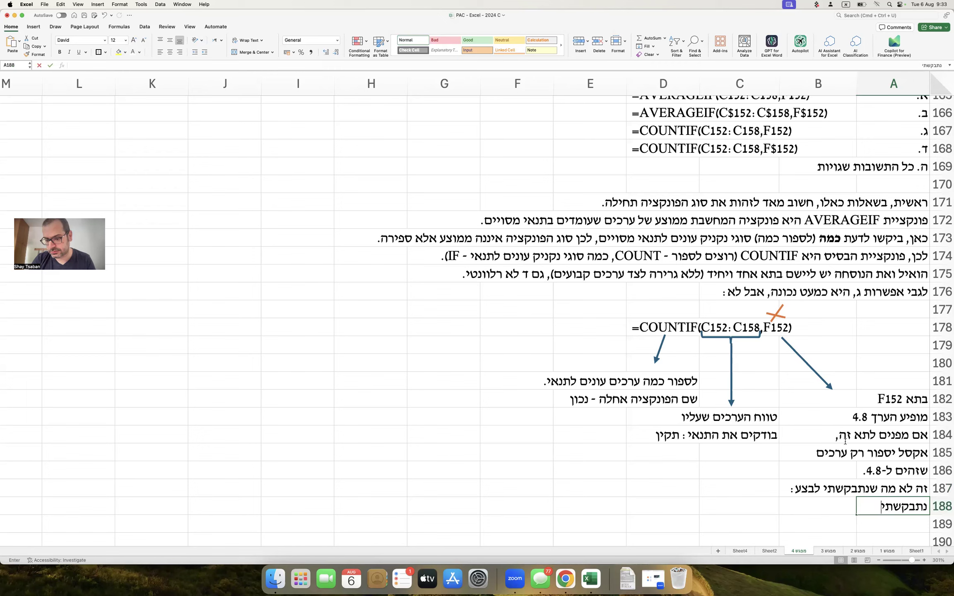
type(" להגדיר")
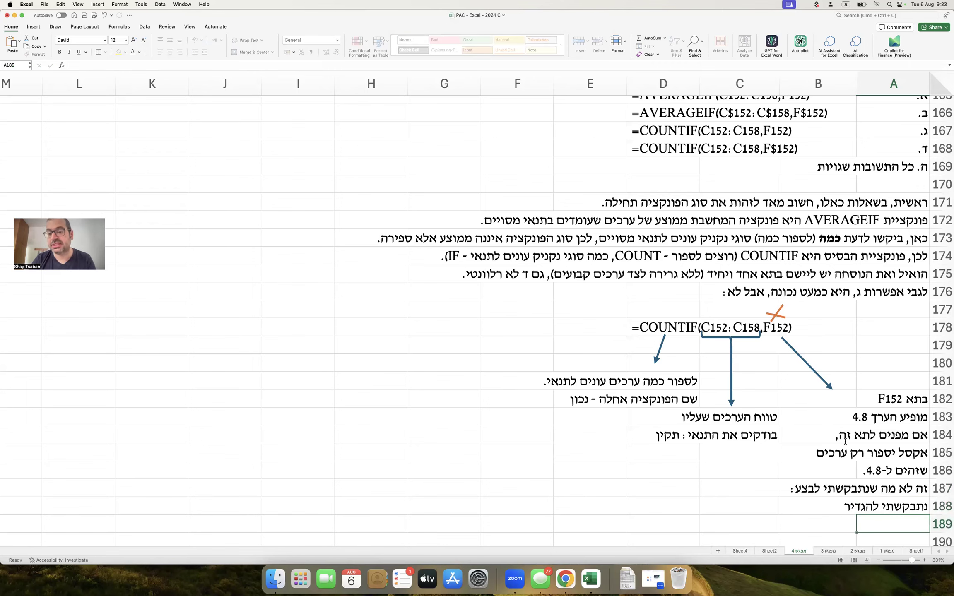
key("Return")
scroll(845, 441, "down", 2)
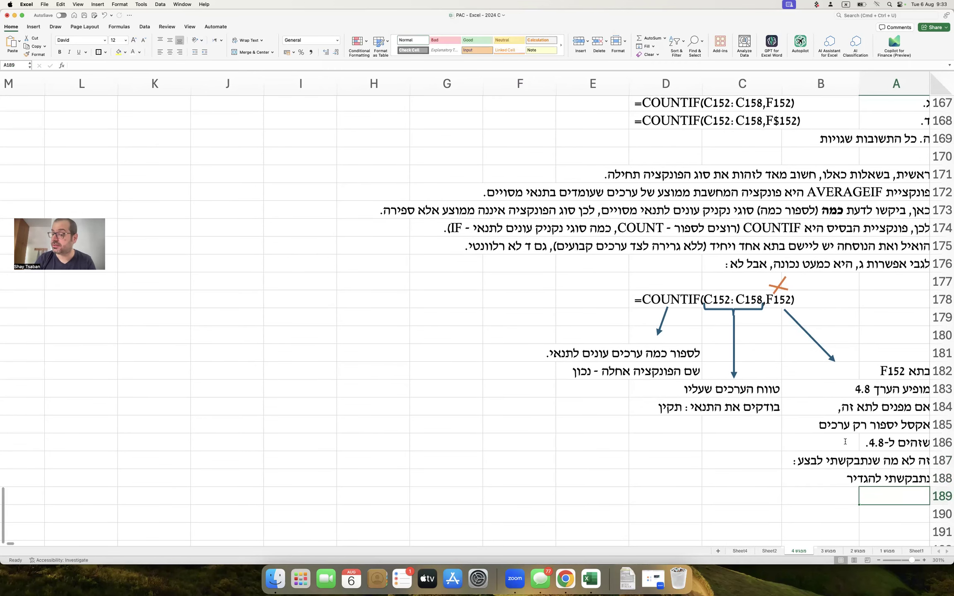
scroll(845, 441, "down", 1)
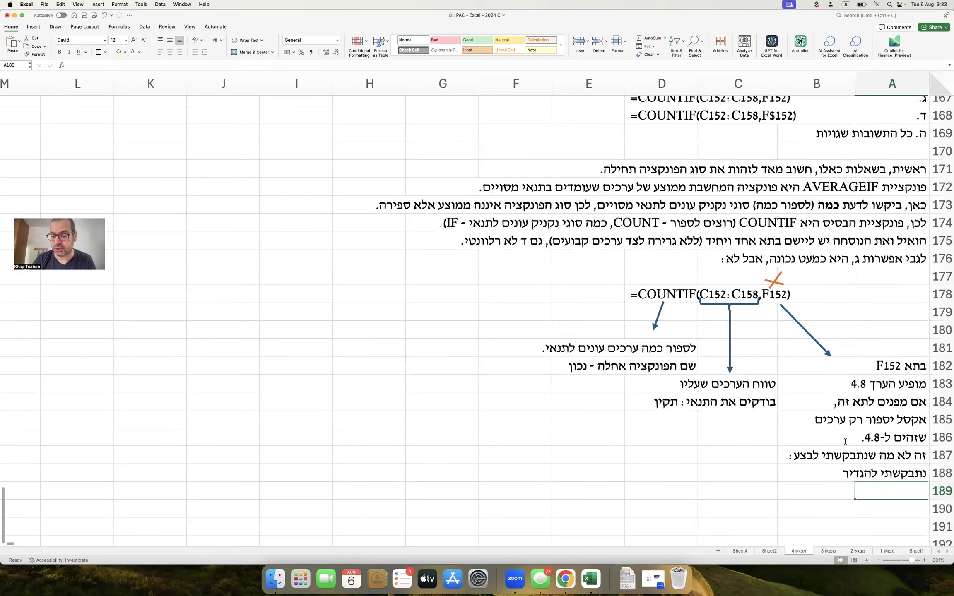
type("ערך מעל 4.8")
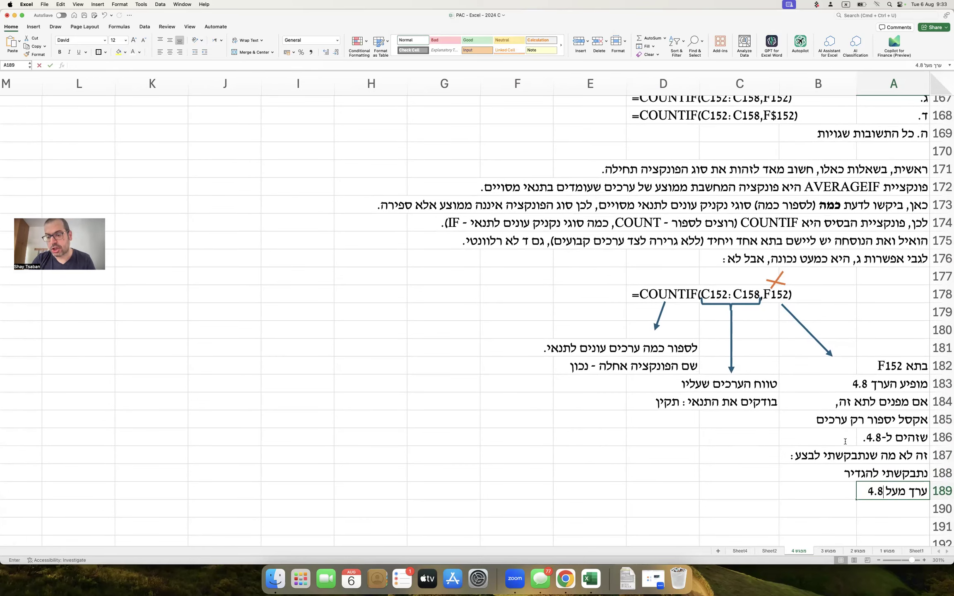
key("Return")
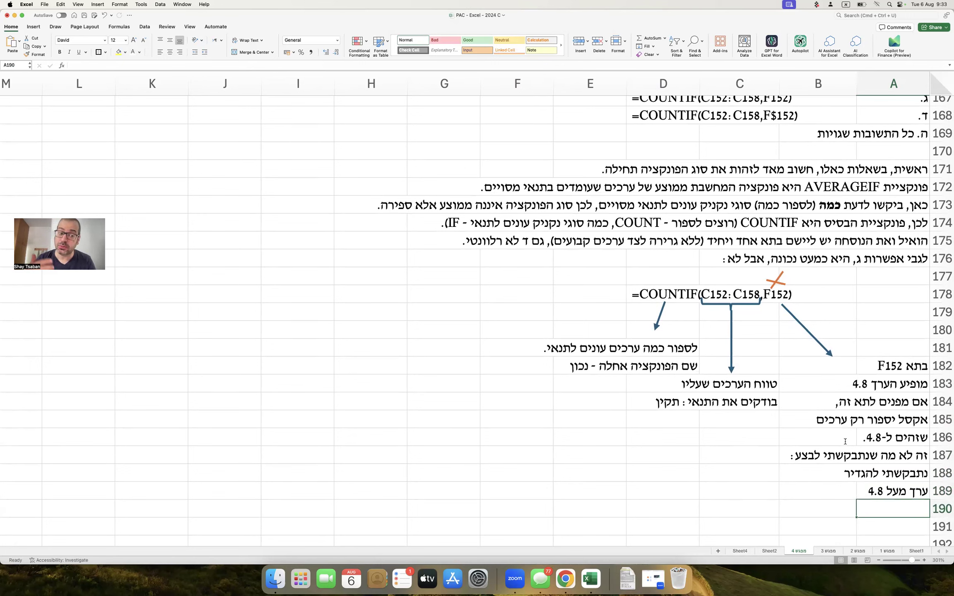
type("כלומר תא")
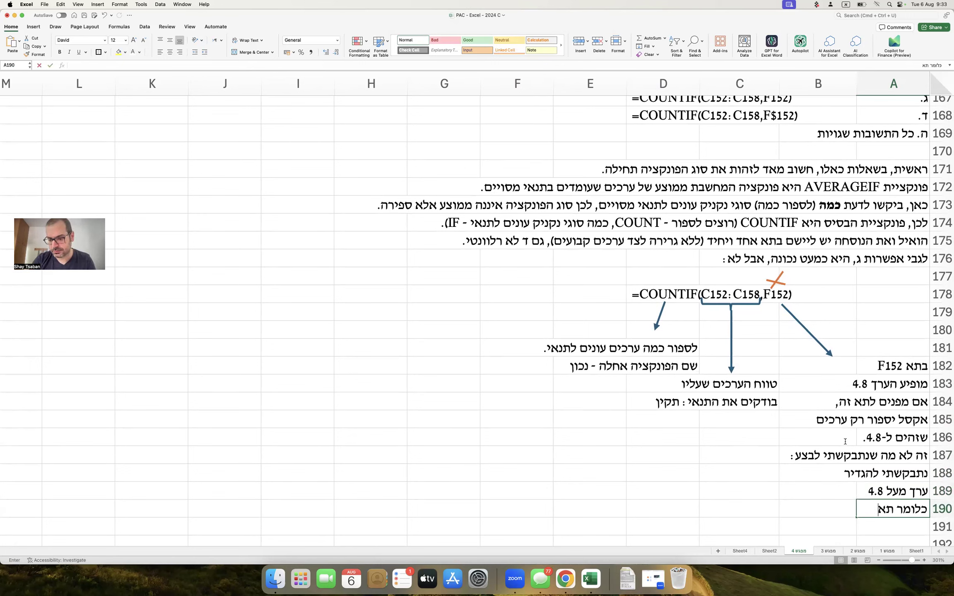
type(" העזר היה חיי")
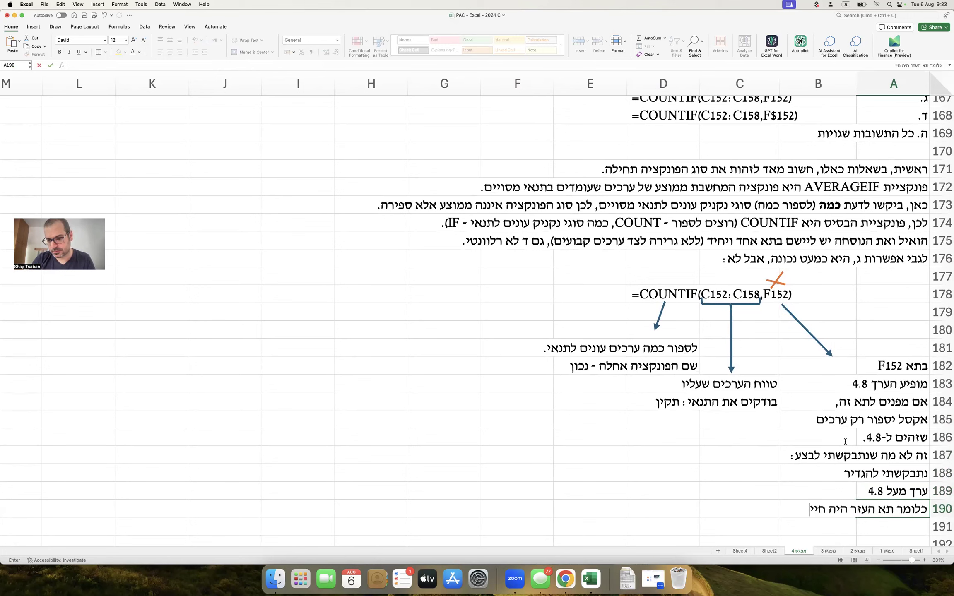
type("ב להיות מוגדר כך :")
key("Left")
key("Left")
key("Left")
type(">")
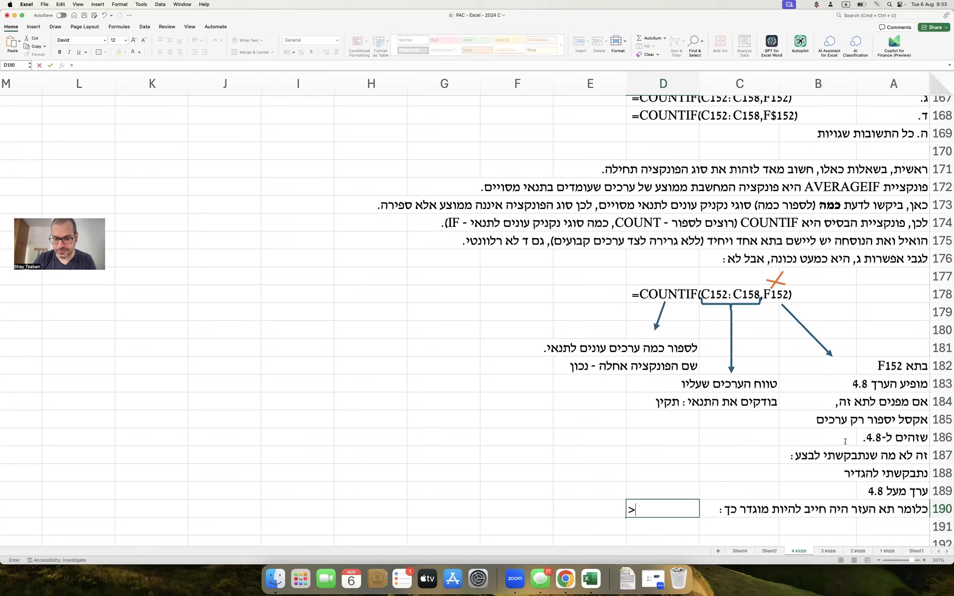
type("4.8")
key("Return")
key("Up")
key("Left")
key("Left")
key("Left")
key("super+e")
Conclude that since that cell can't serve the condition, no formula meets the requirement, and save.
scroll(547, 272, "down", 2)
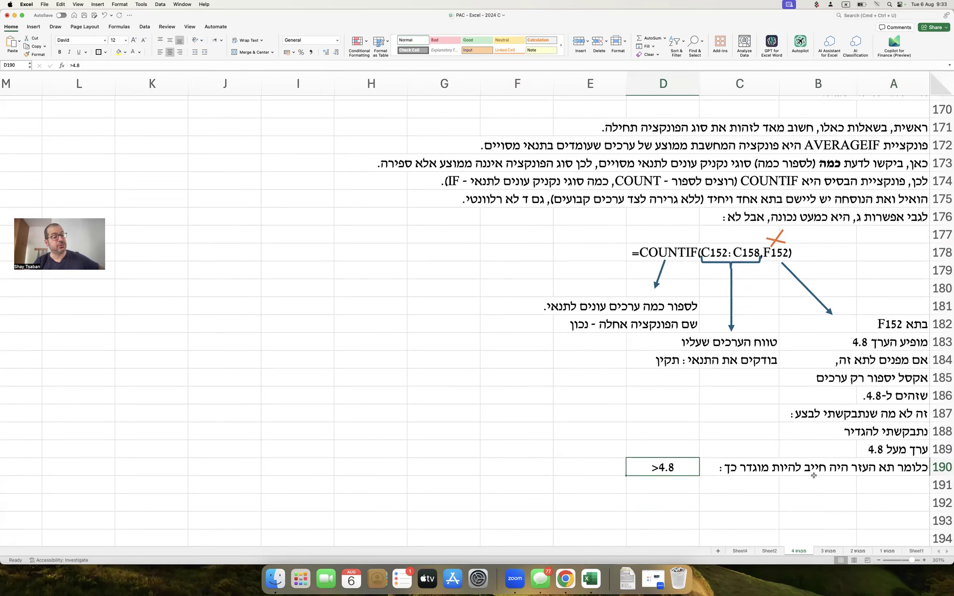
left_click(903, 481)
type("הואיל ותא העז")
type("ר לא י")
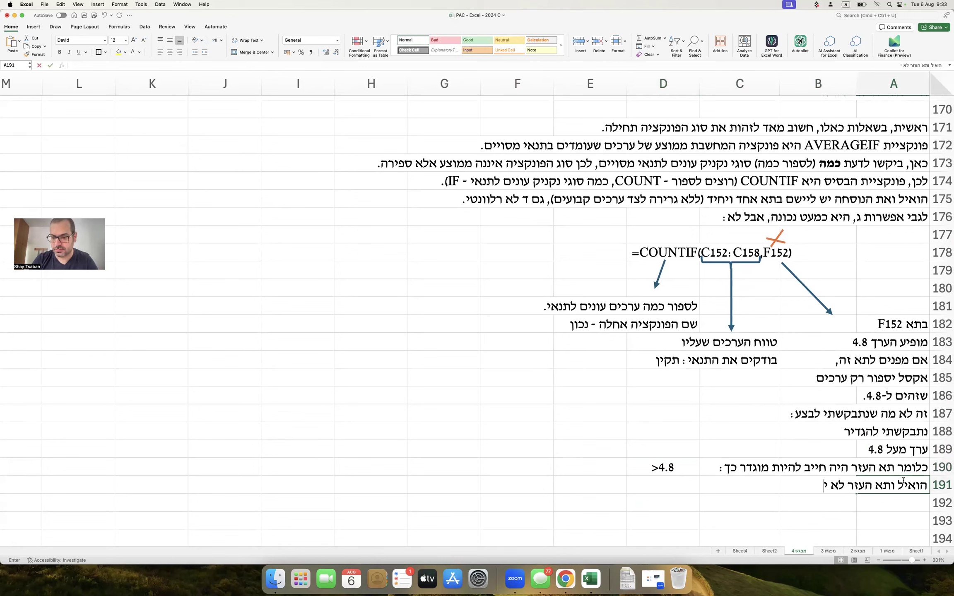
type("כול לשרת את התנאי המוג")
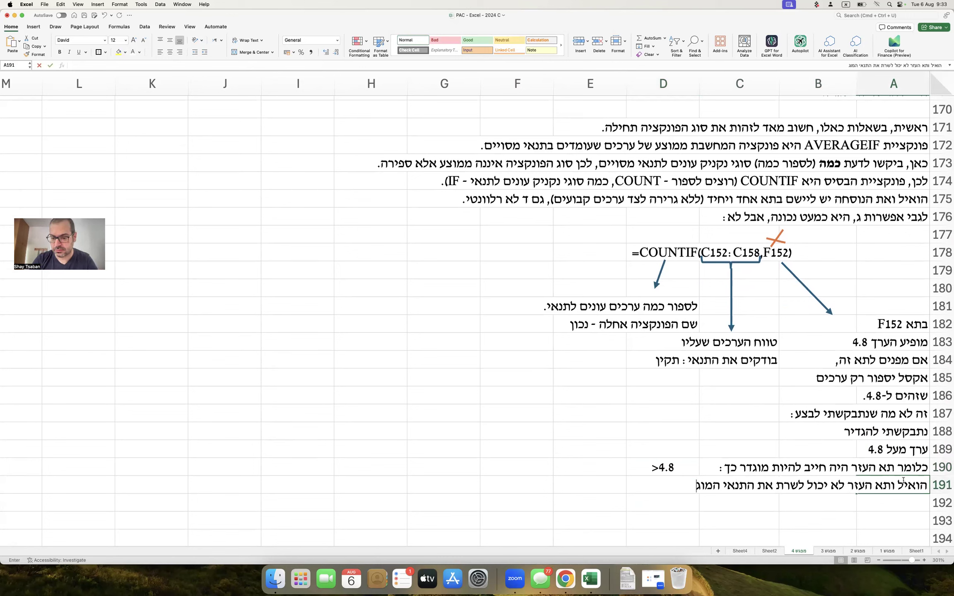
type("דר, אין אף נוסחה")
key("Return")
type("שתעזור לי להגשים את הדרישה")
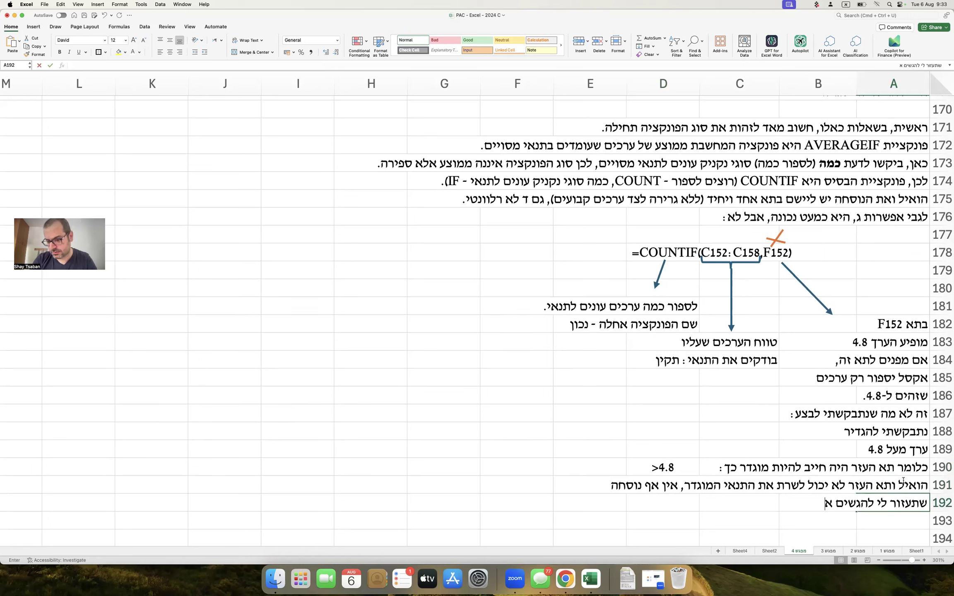
key("Return")
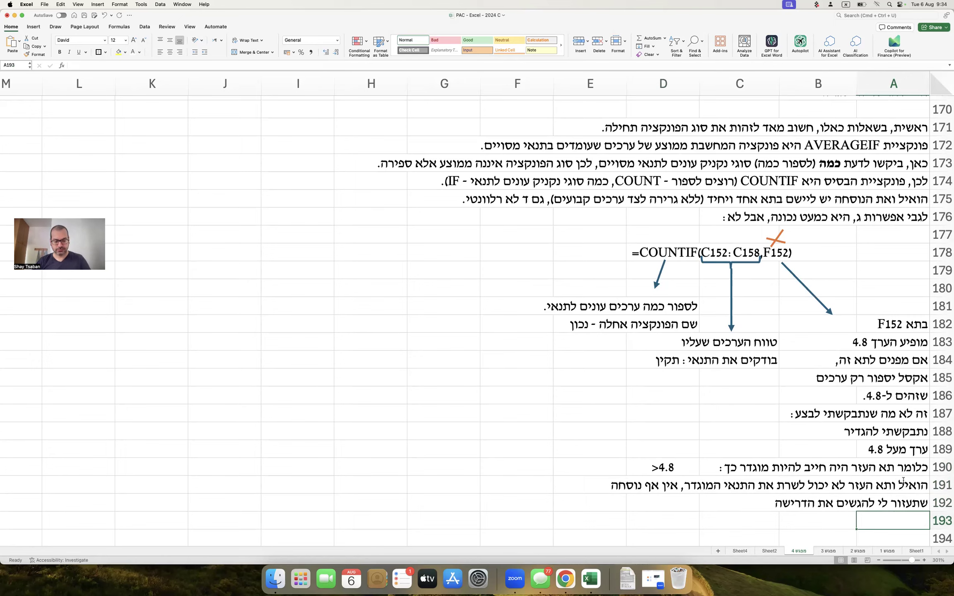
key("super+s")
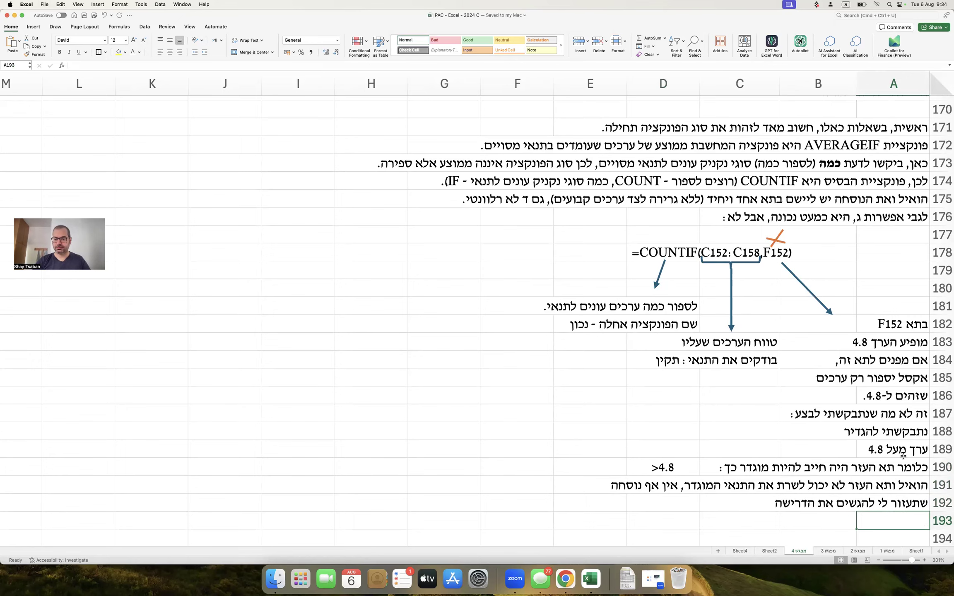
Enter =COUNTIF(C152:C158,F152) in answer cell C160.
scroll(725, 392, "up", 10)
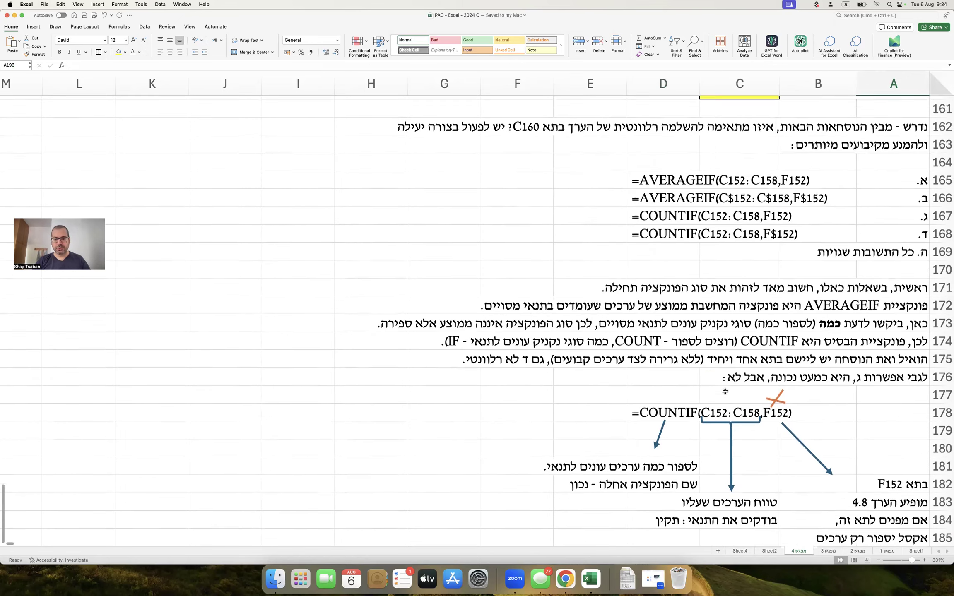
left_click(748, 397)
type("=בם")
key("BackSpace")
key("BackSpace")
key("ctrl+space")
type("countif(")
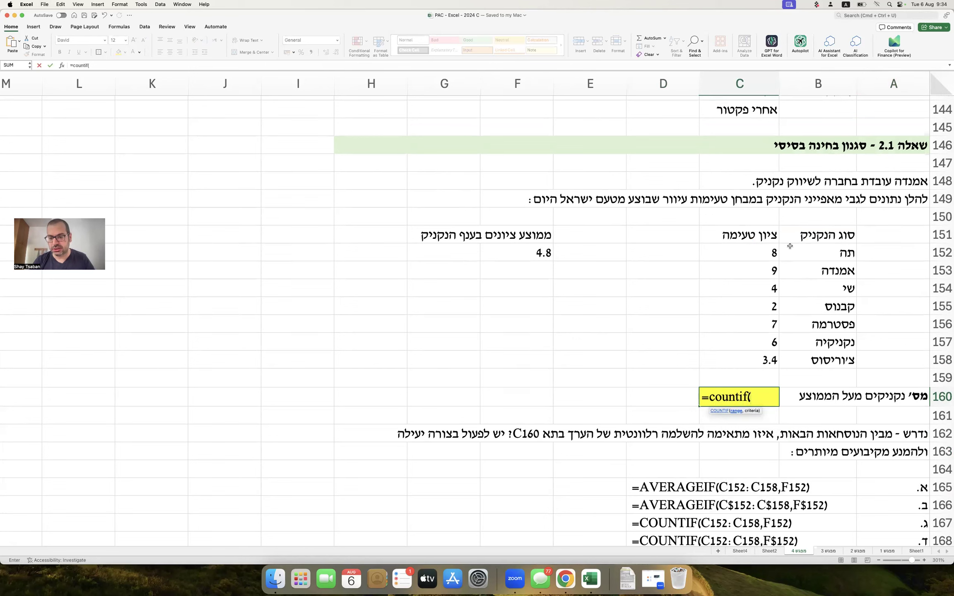
left_click_drag(778, 250, 759, 358)
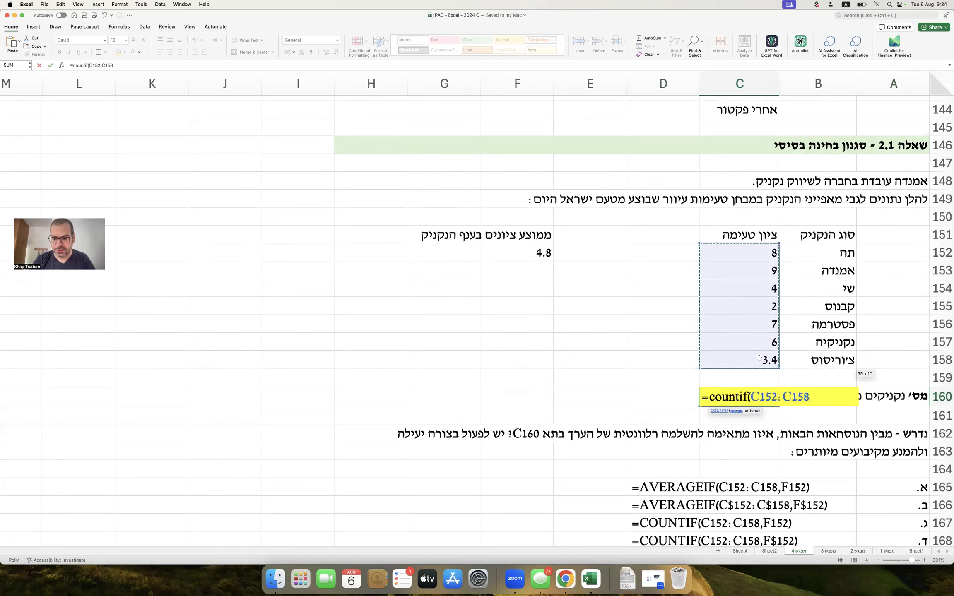
type(",")
left_click(548, 253)
type(")")
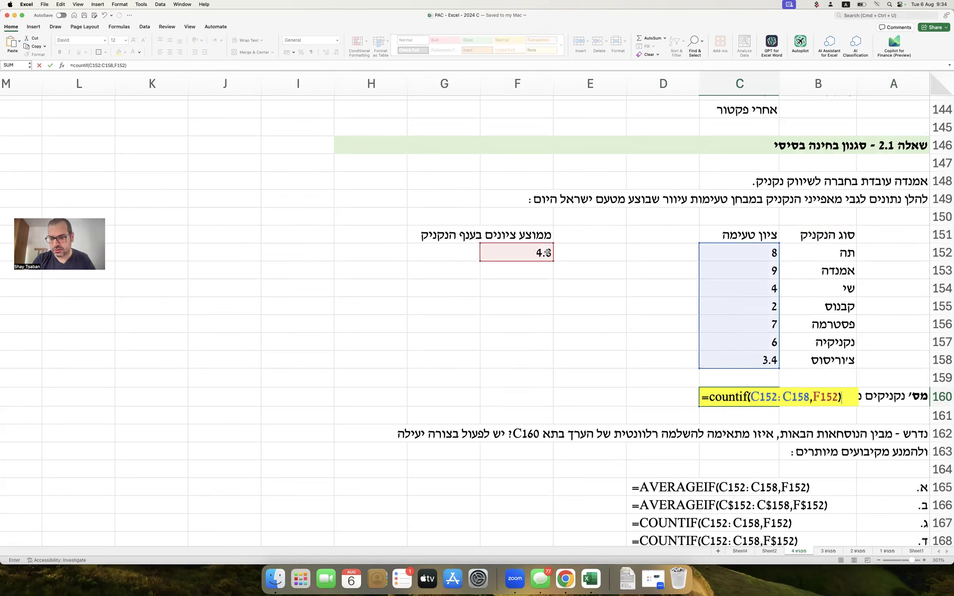
key("Return")
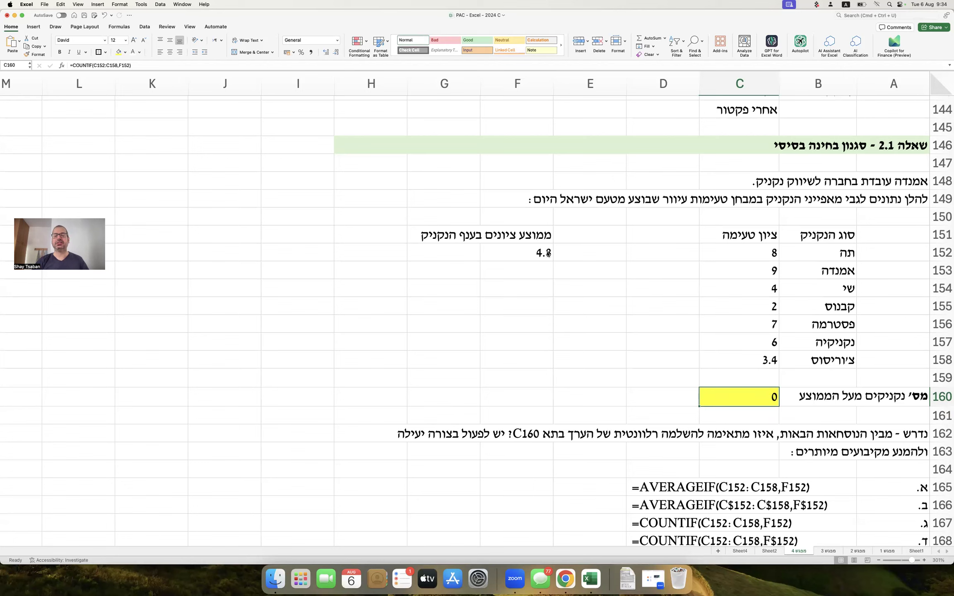
Try >4.8 as the F152 criterion, undo it, and clear C160.
left_click(500, 250)
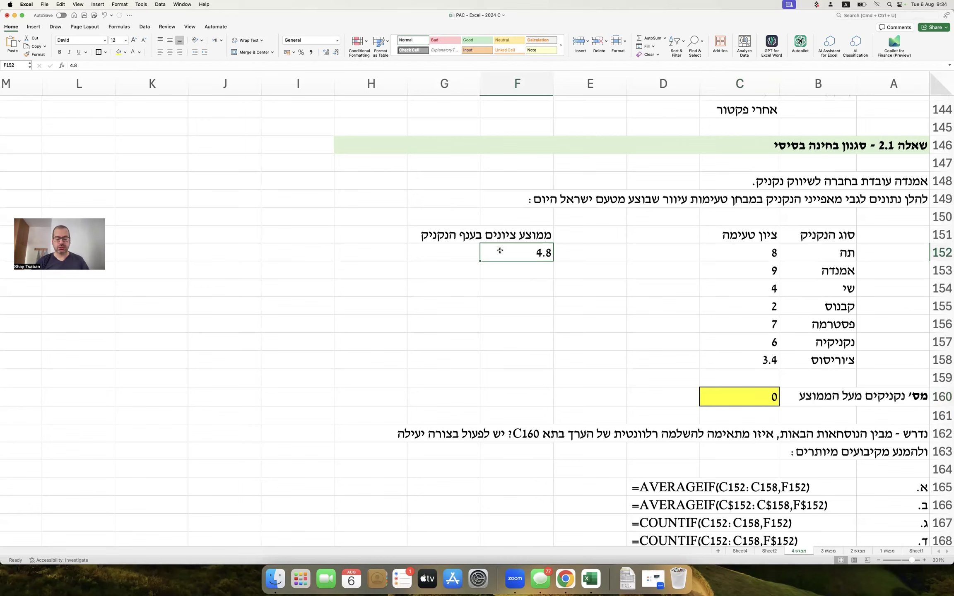
key("BackSpace")
type(">4.8")
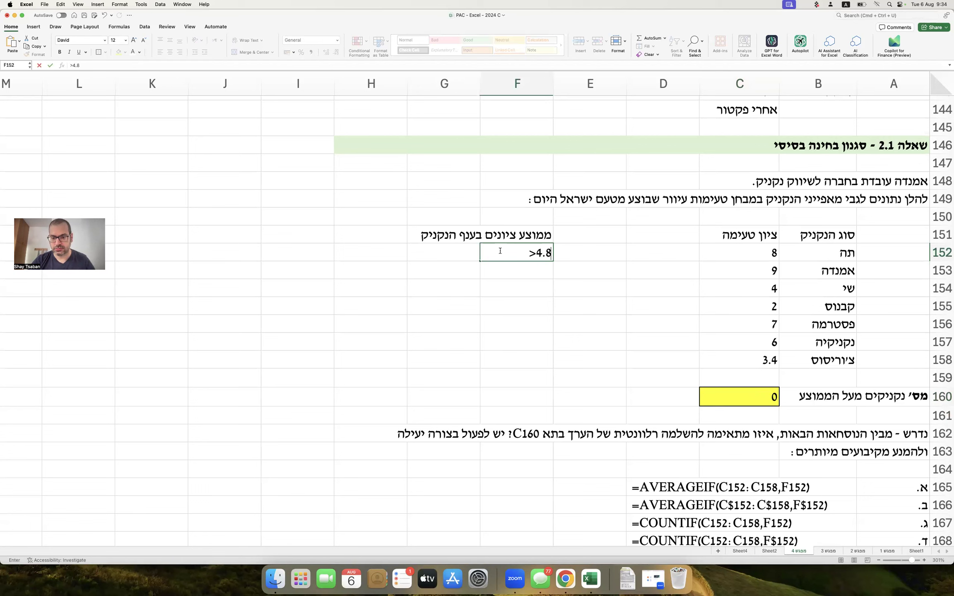
key("Return")
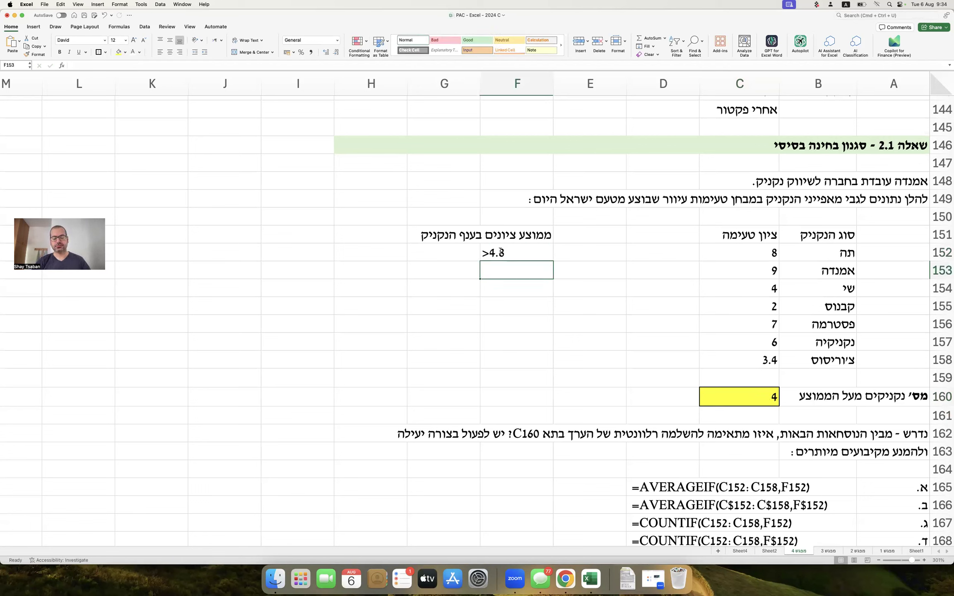
key("super+z")
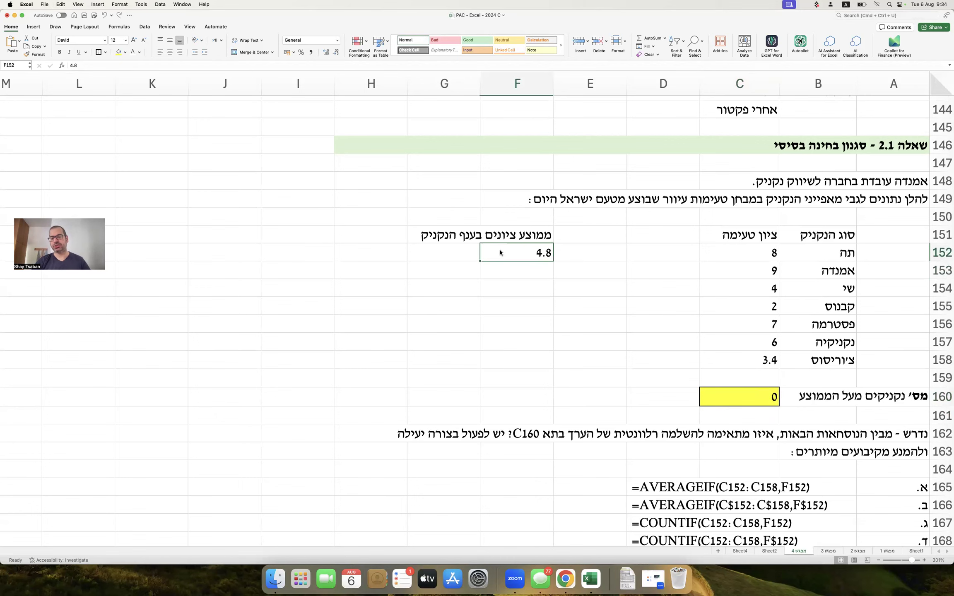
left_click(737, 395)
key("Delete")
left_click(692, 318)
Remove the word בסיסי from the question 2.1 heading in row 146.
scroll(692, 318, "down", 1)
scroll(692, 318, "down", 1)
double_click(897, 119)
double_click(798, 117)
key("BackSpace")
key("Return")
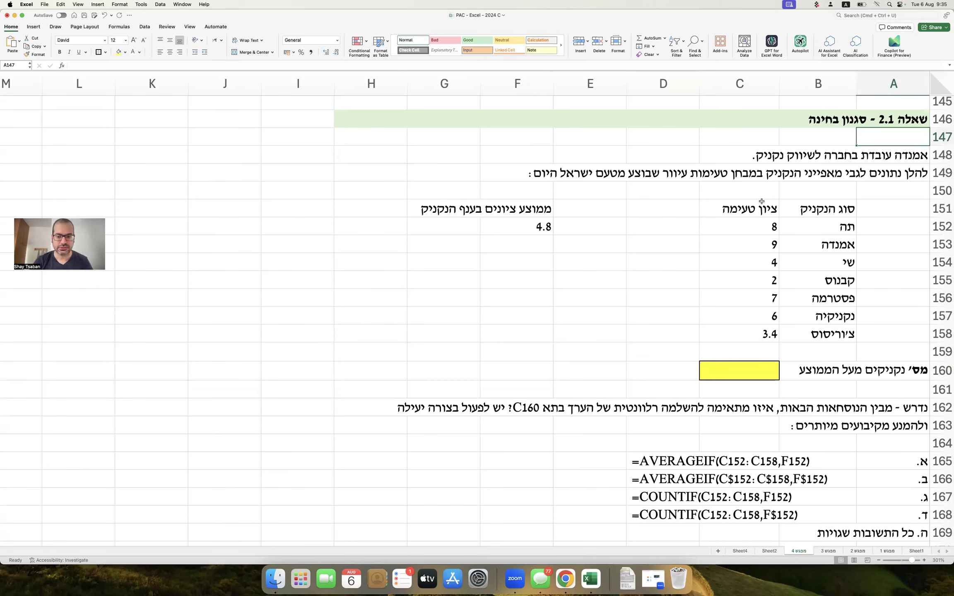
Review the solution line in A85 without changing it.
scroll(761, 201, "down", 5)
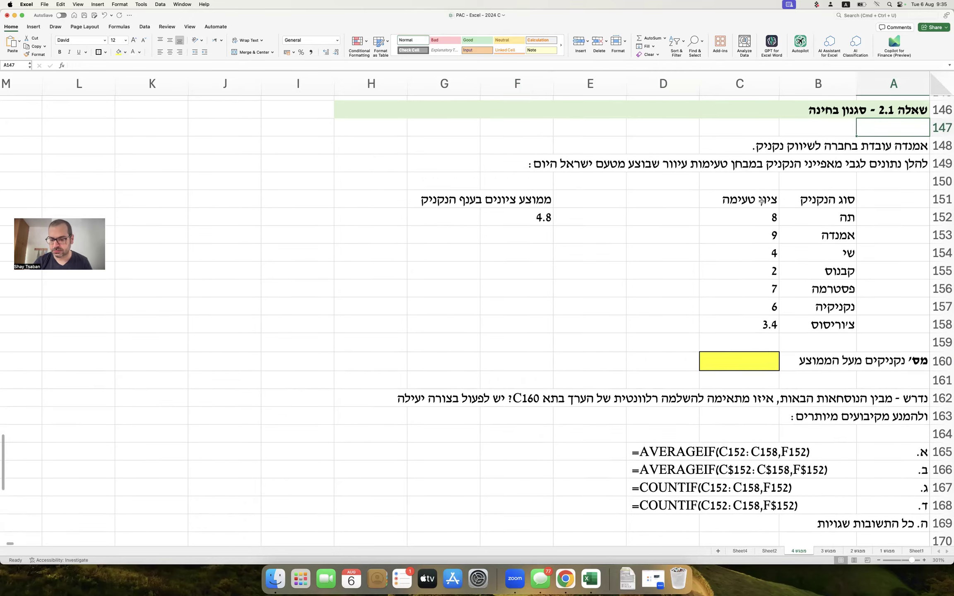
scroll(761, 202, "up", 13)
scroll(761, 201, "up", 11)
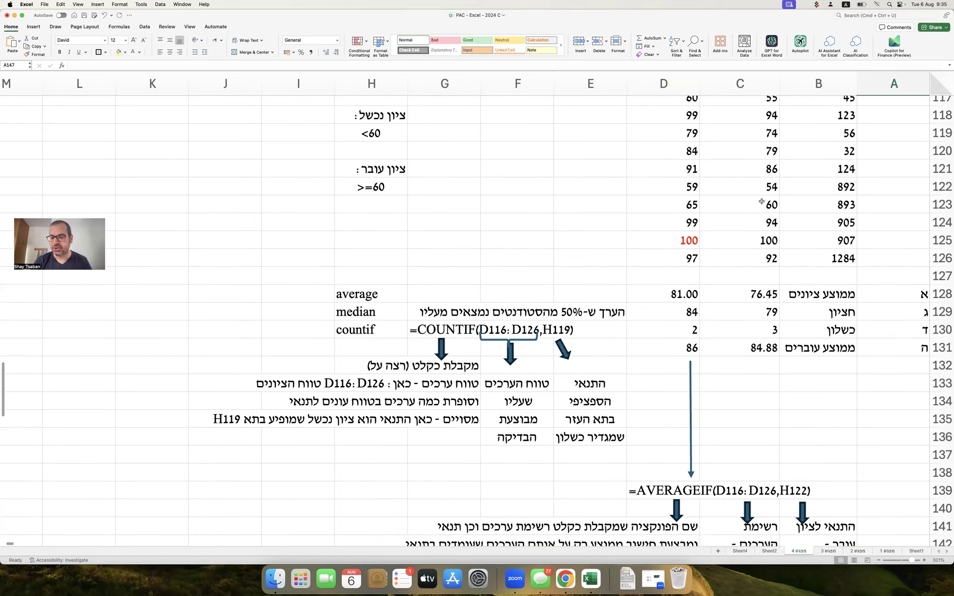
scroll(761, 201, "up", 4)
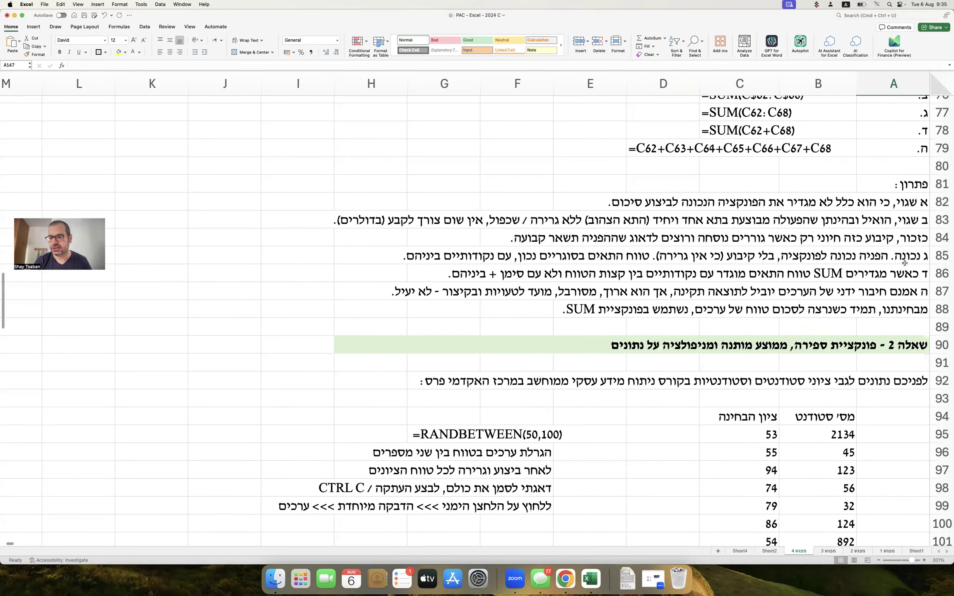
double_click(905, 261)
double_click(905, 261)
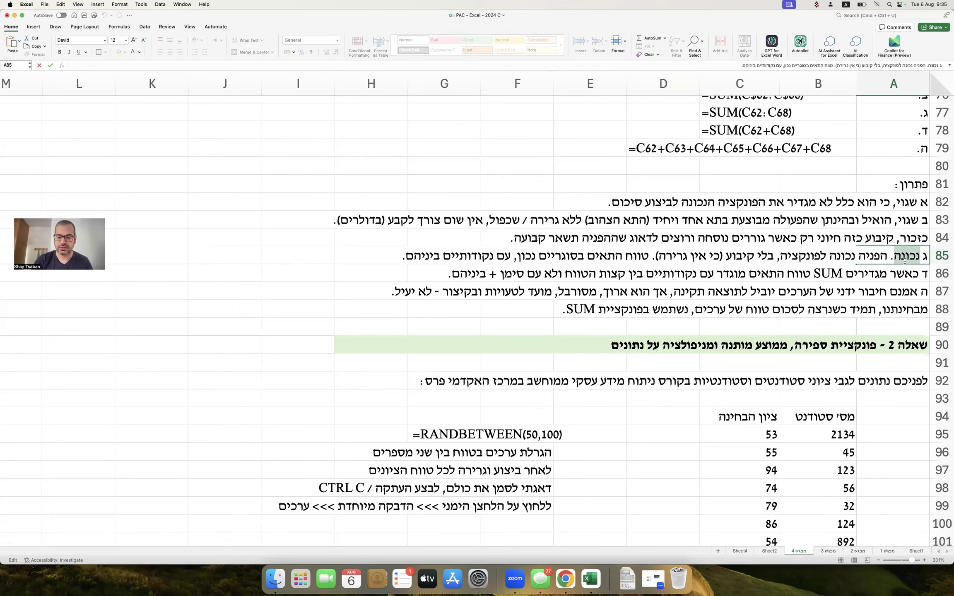
left_click(869, 308)
scroll(859, 316, "down", 20)
scroll(859, 316, "down", 12)
Write 'לכן התשובה הנכונה היא ה.' in A194 and make it bold.
left_click(903, 304)
type("kf")
key("BackSpace")
key("BackSpace")
key("ctrl+space")
type("לכן התשובה הנכונה היא ה.")
key("Return")
key("Up")
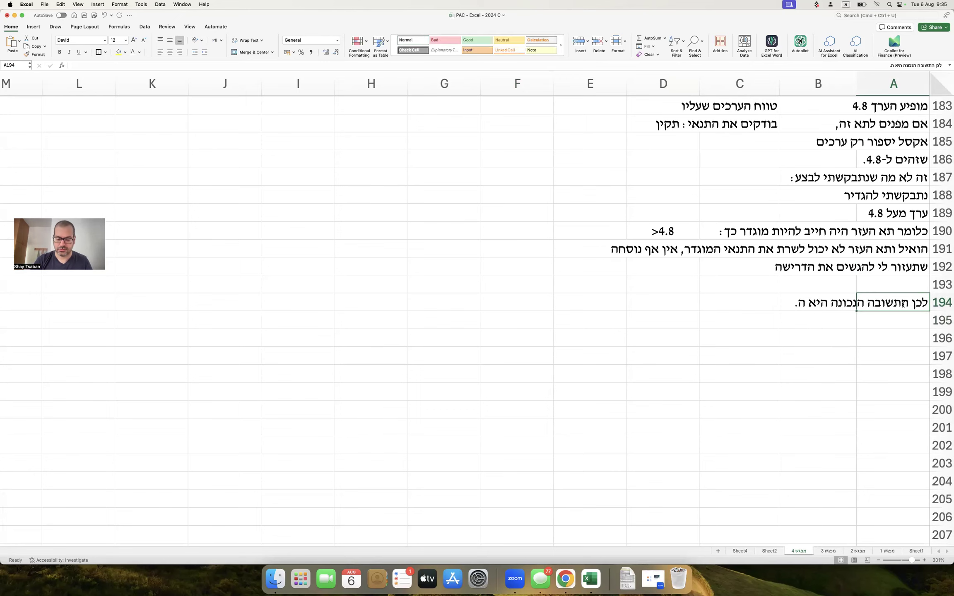
key("super+b")
left_click(845, 287)
left_click(830, 270)
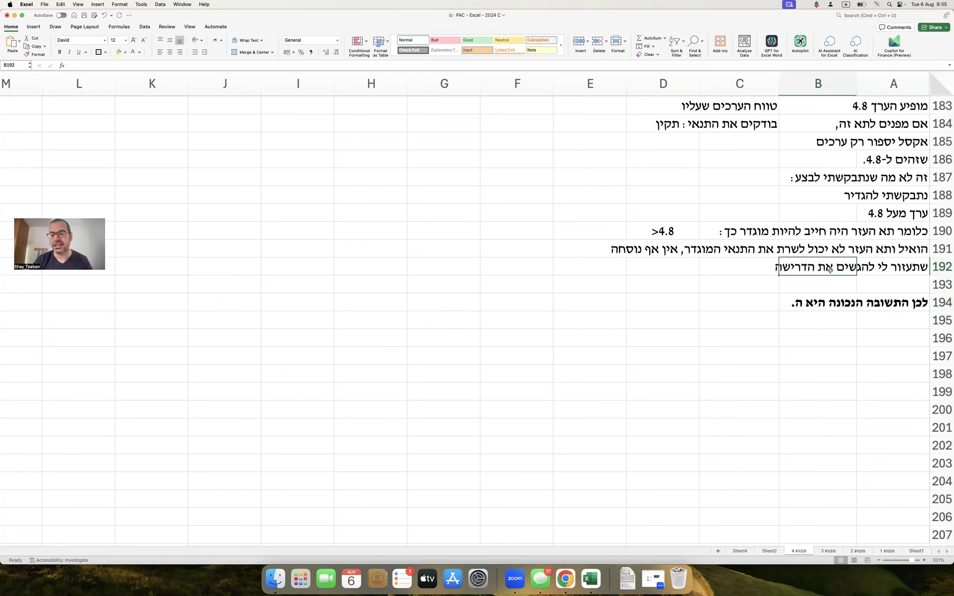
scroll(830, 270, "up", 20)
scroll(830, 270, "up", 20)
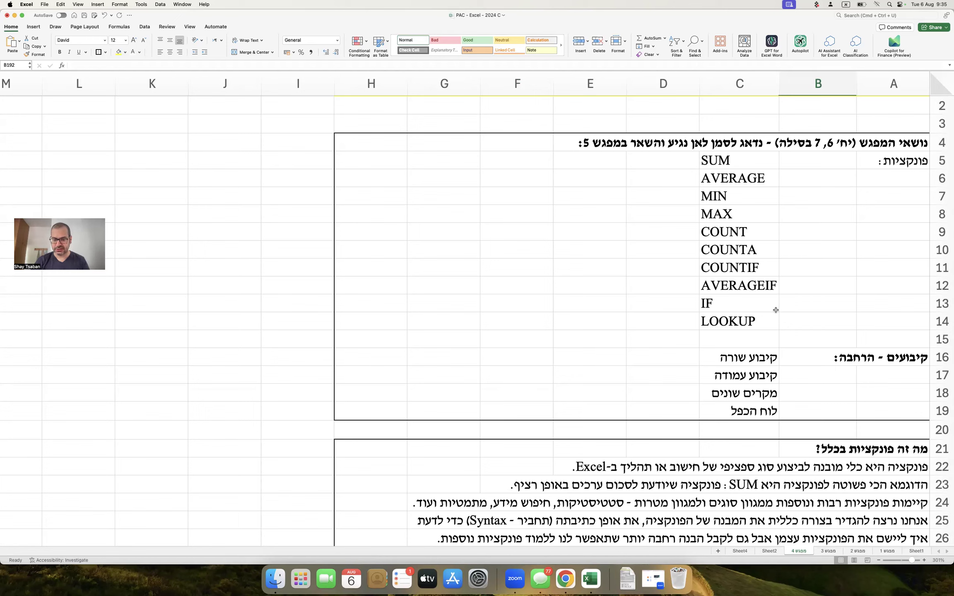
Type V ticks beside SUM, AVERAGE, MIN, MAX and COUNTIF in column D.
left_click(675, 157)
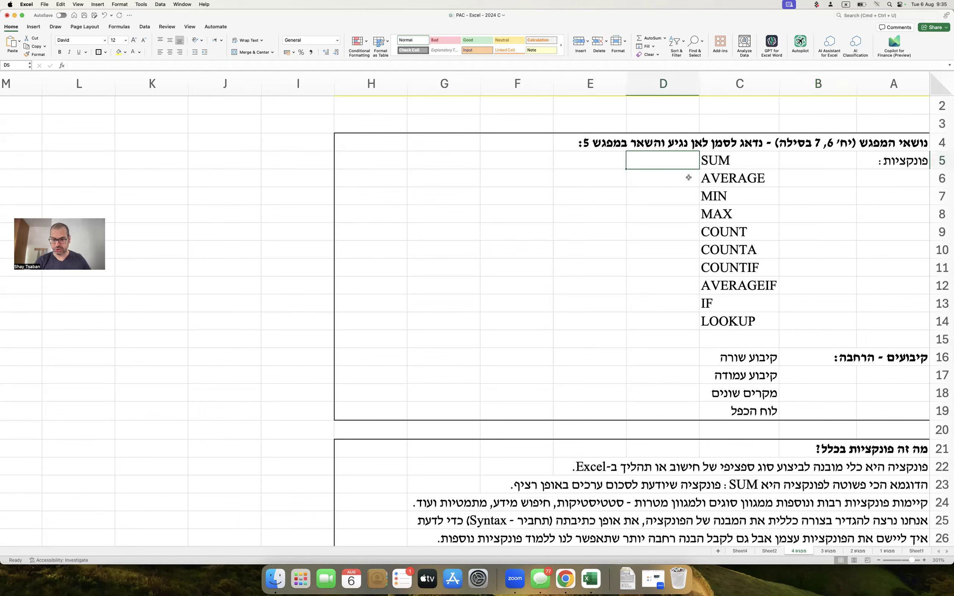
key("ctrl+space")
type("V")
key("Return")
type("V")
key("Return")
type("V")
key("Return")
type("V")
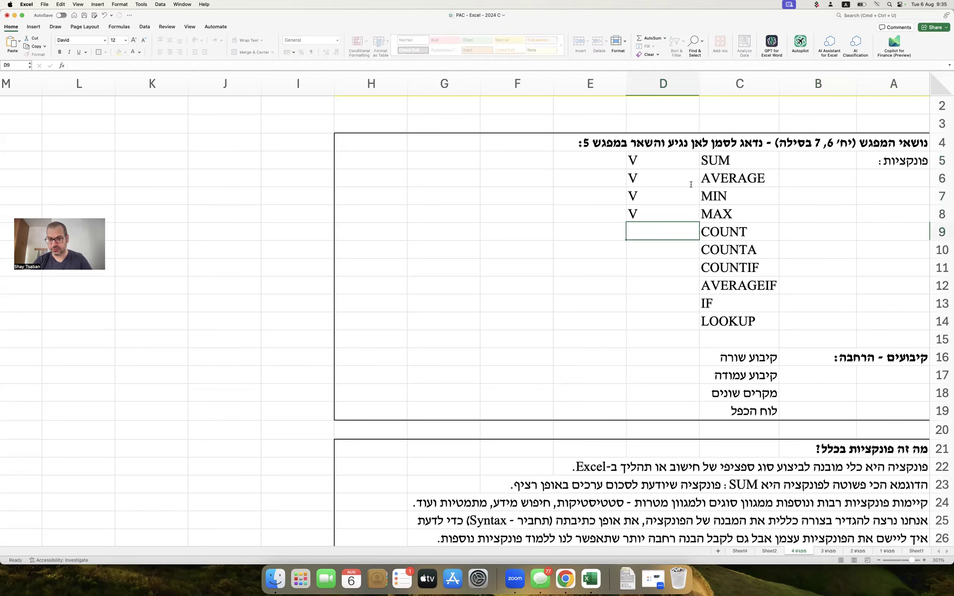
key("Return")
key("Return")
key("Return")
type("V")
key("Return")
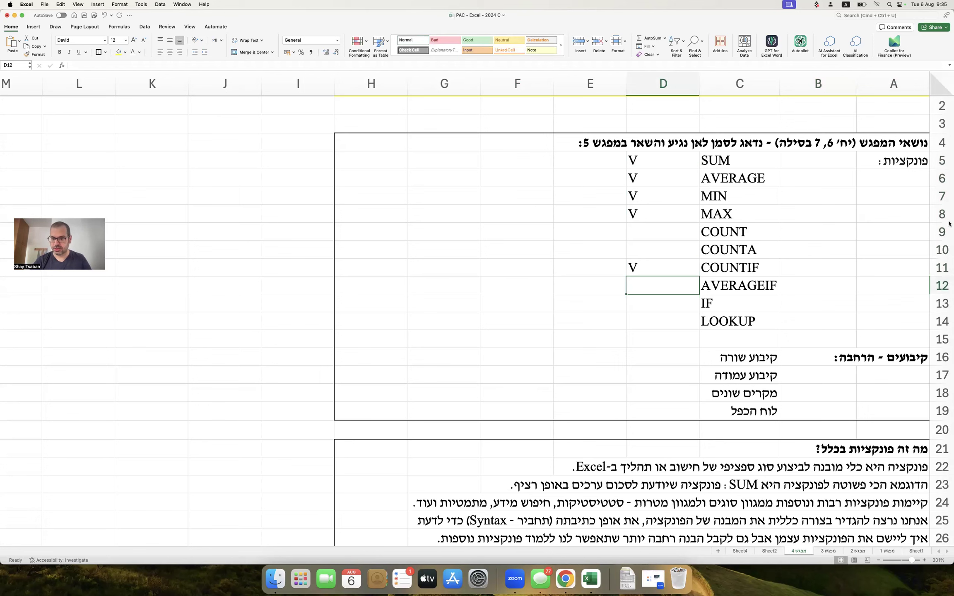
Copy the COUNTIF tick beside AVERAGEIF and centre all ticks in D5:D12.
left_click(939, 288)
right_click(940, 288)
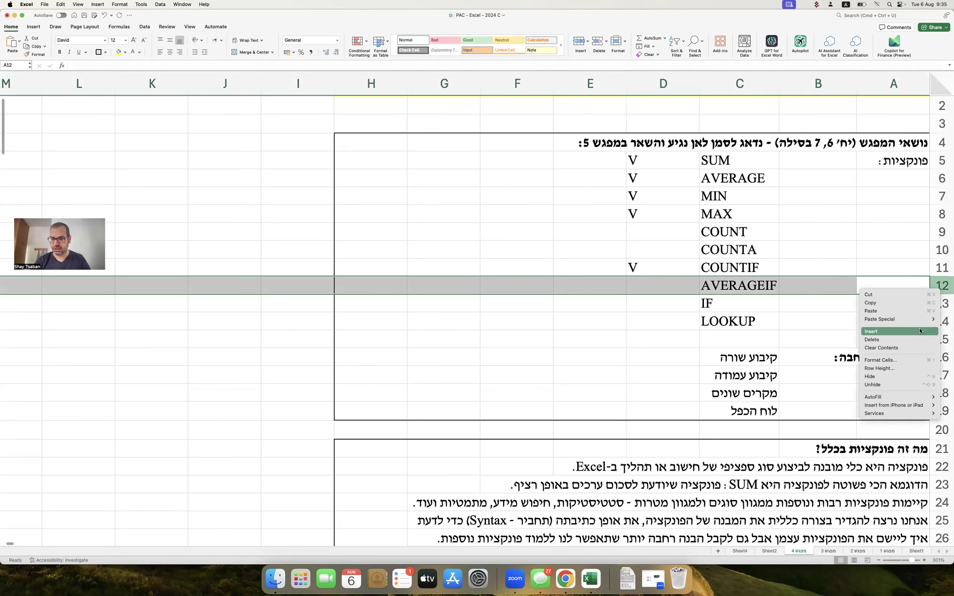
left_click(890, 330)
key("super+z")
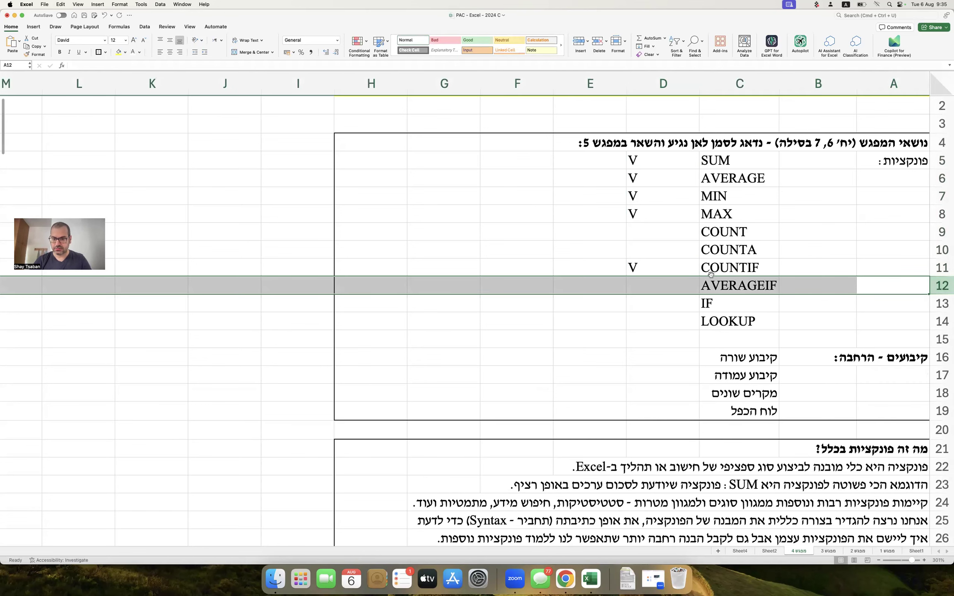
left_click(675, 273)
key("super+c")
key("Down")
key("super+v")
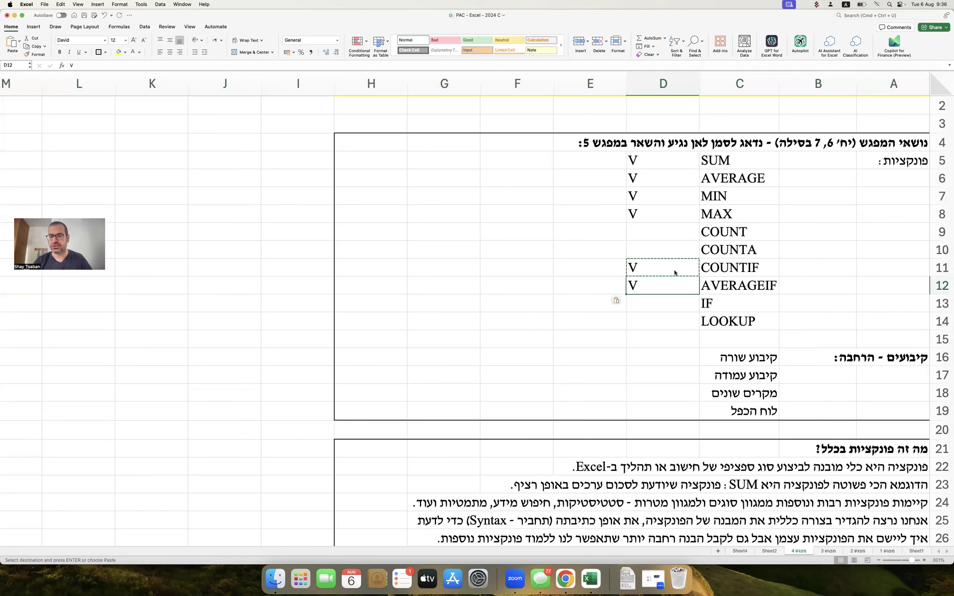
left_click_drag(661, 159, 663, 286)
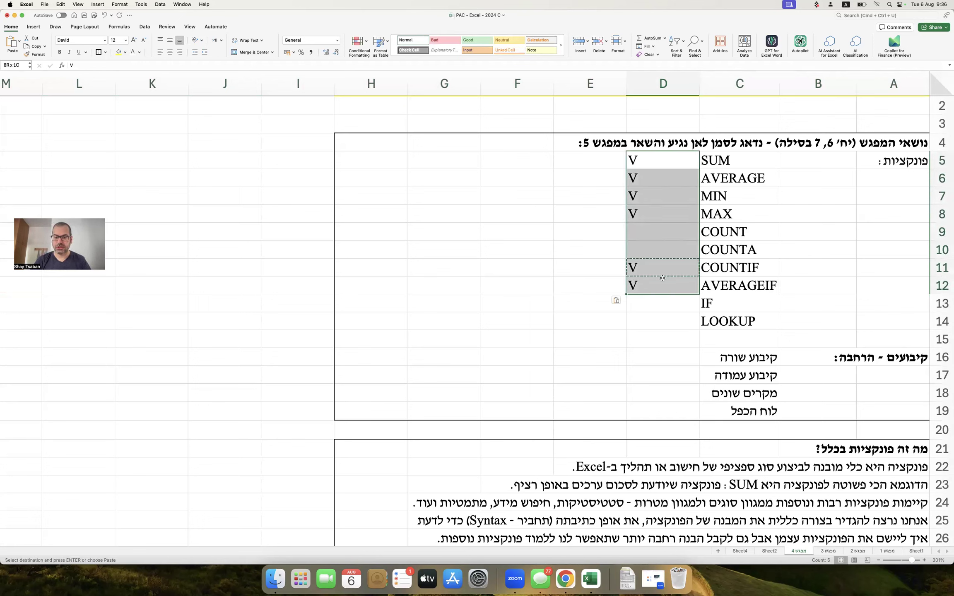
left_click(172, 53)
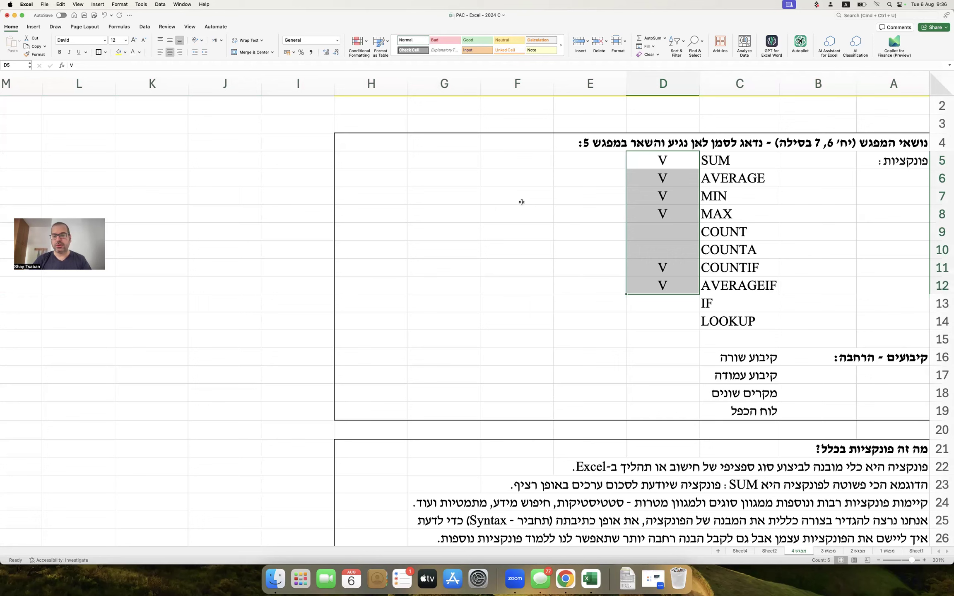
left_click(534, 210)
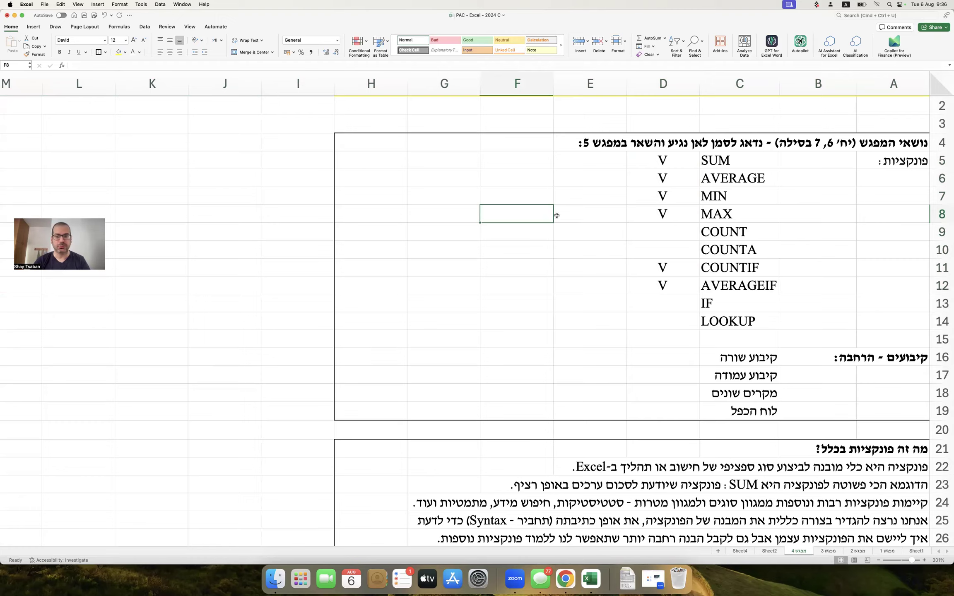
Copy the question 1 heading row 28.
scroll(715, 222, "down", 15)
scroll(714, 224, "up", 10)
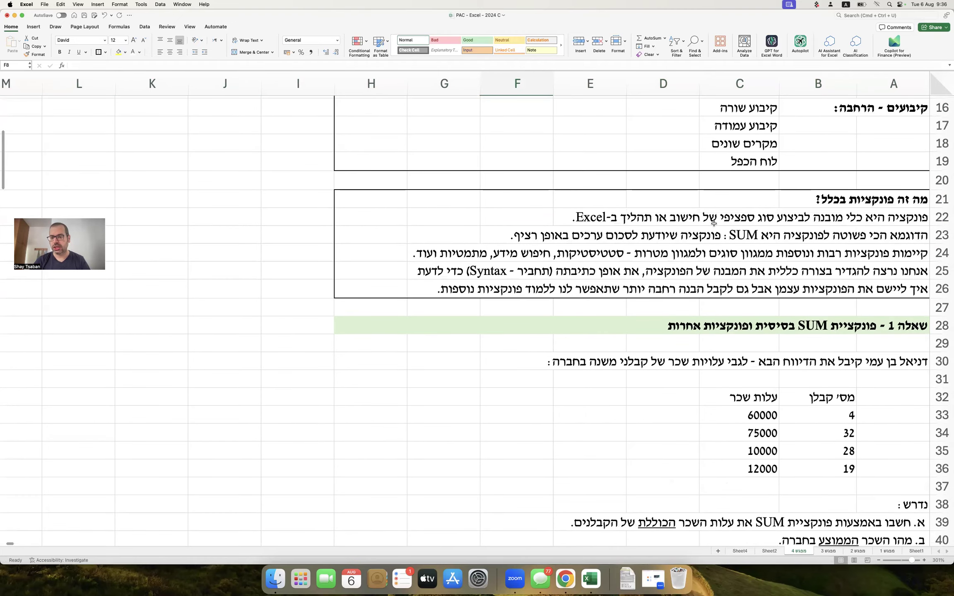
left_click(942, 326)
key("super+c")
scroll(823, 424, "down", 9)
scroll(822, 423, "down", 20)
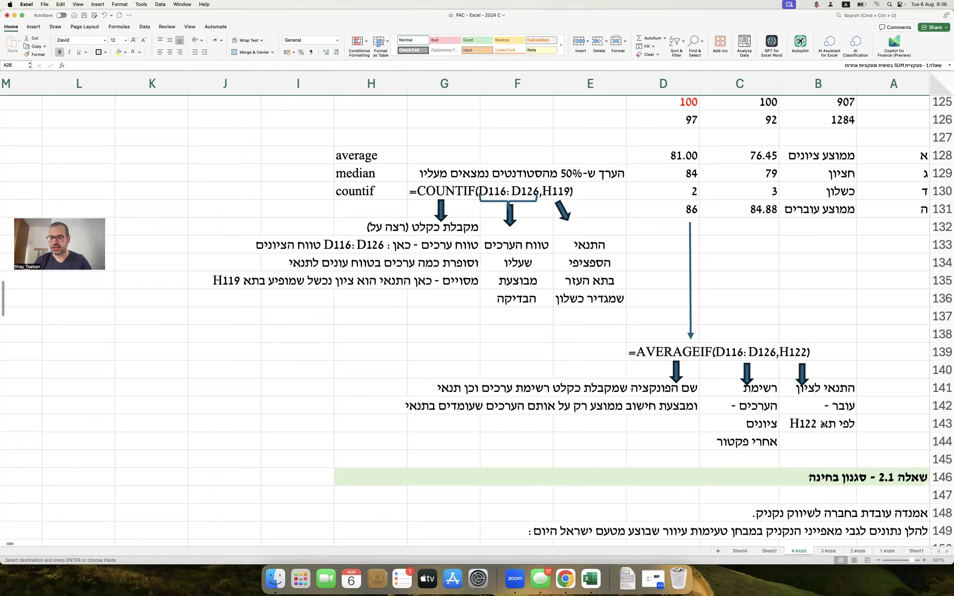
Paste the heading row into row 196 and retitle it 'שאלה 3 - פונקציית COUNT ו- COUNTA'.
scroll(822, 423, "down", 15)
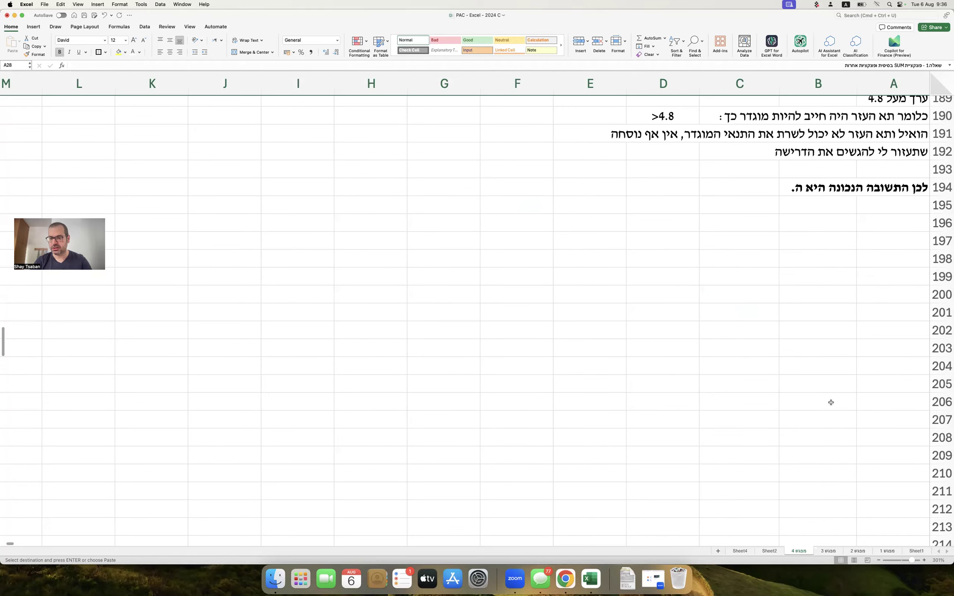
left_click(882, 223)
key("super+v")
left_click(882, 224)
key("BackSpace")
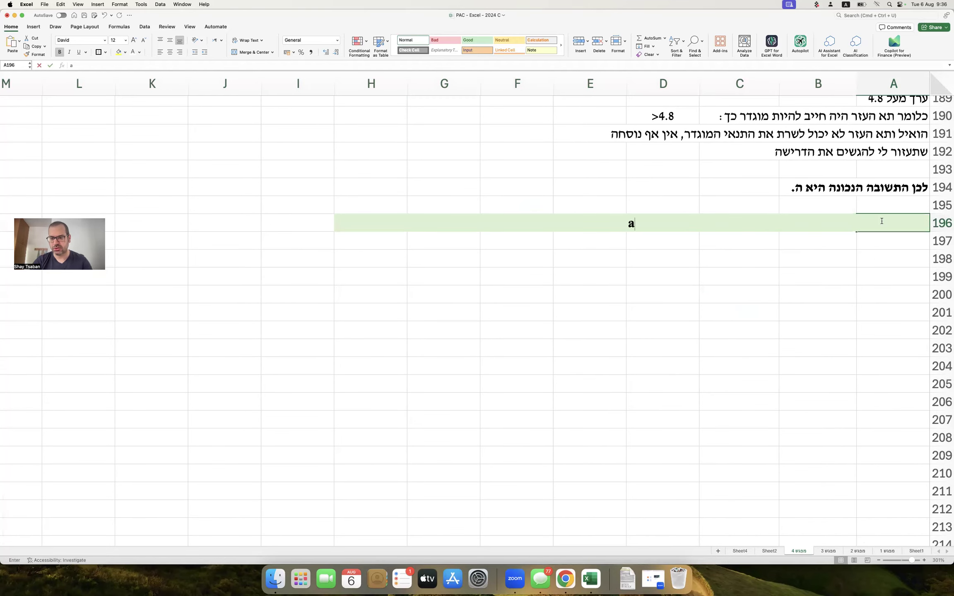
type("שאלה 3 -")
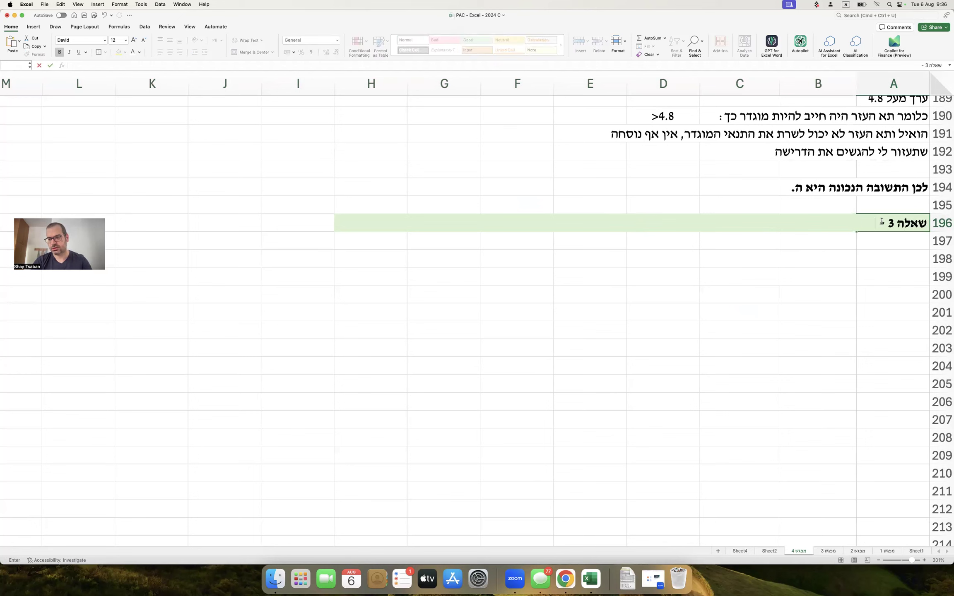
type(" פונקציית COUN")
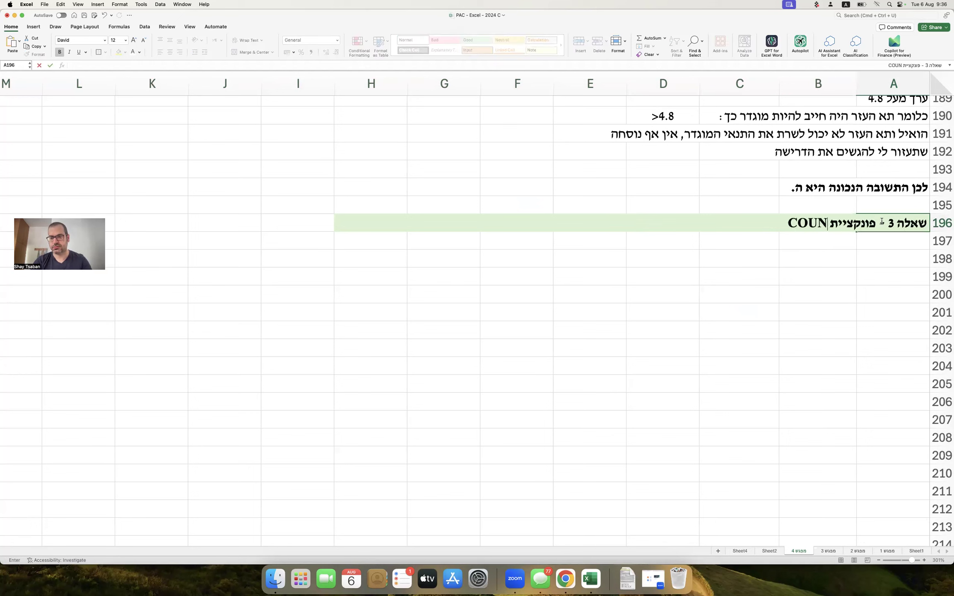
type("T -")
key("BackSpace")
type("ו")
type("- COUNTA")
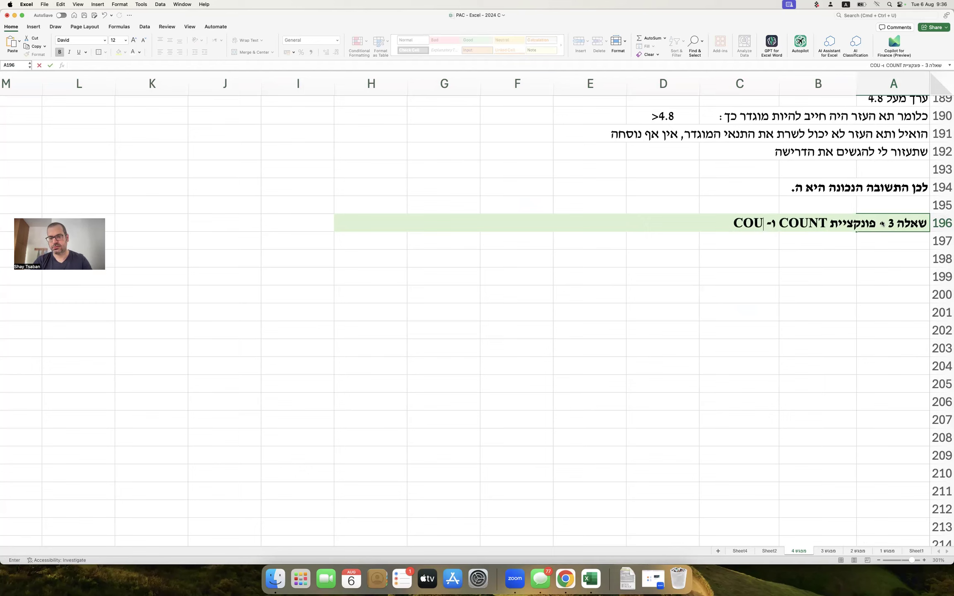
key("Return")
key("Return")
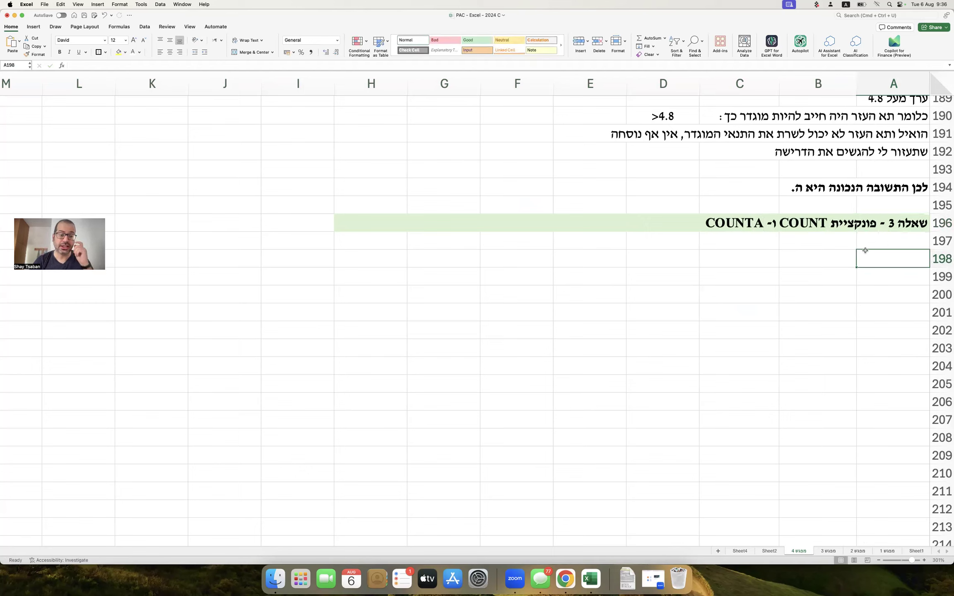
Write the Hebrew intro sentence in A198 about service-centre waiting times at a large sausage company.
key("ctrl+space")
type("לפניכם נ")
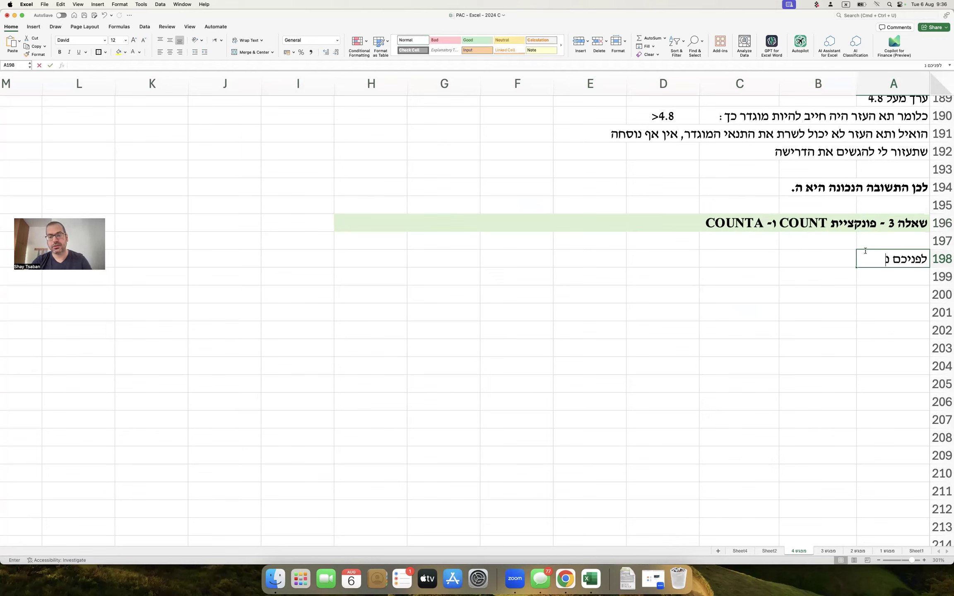
type("תונים לג")
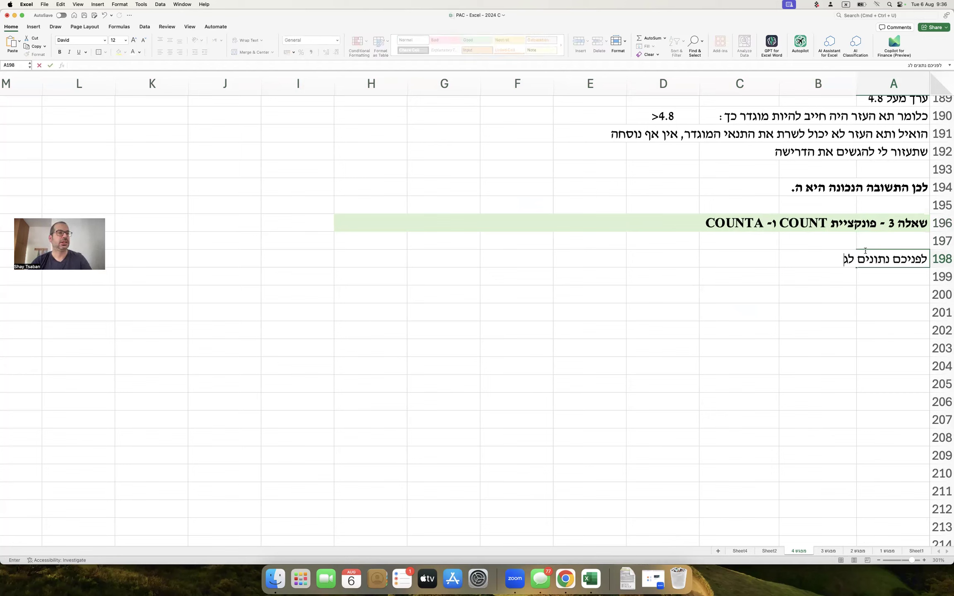
type("בי זמני ההמתנה ב")
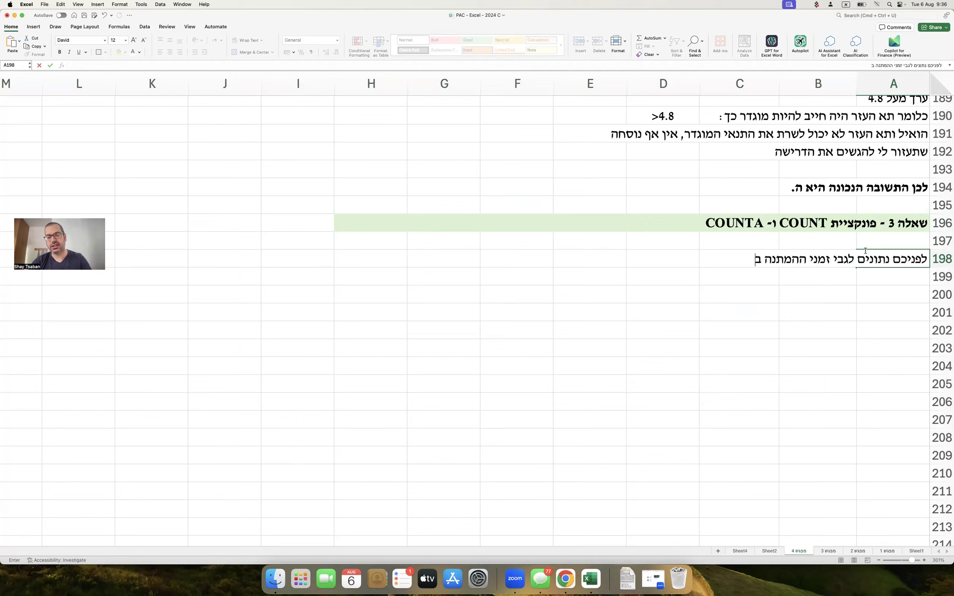
type("מוקד השירות שאו")
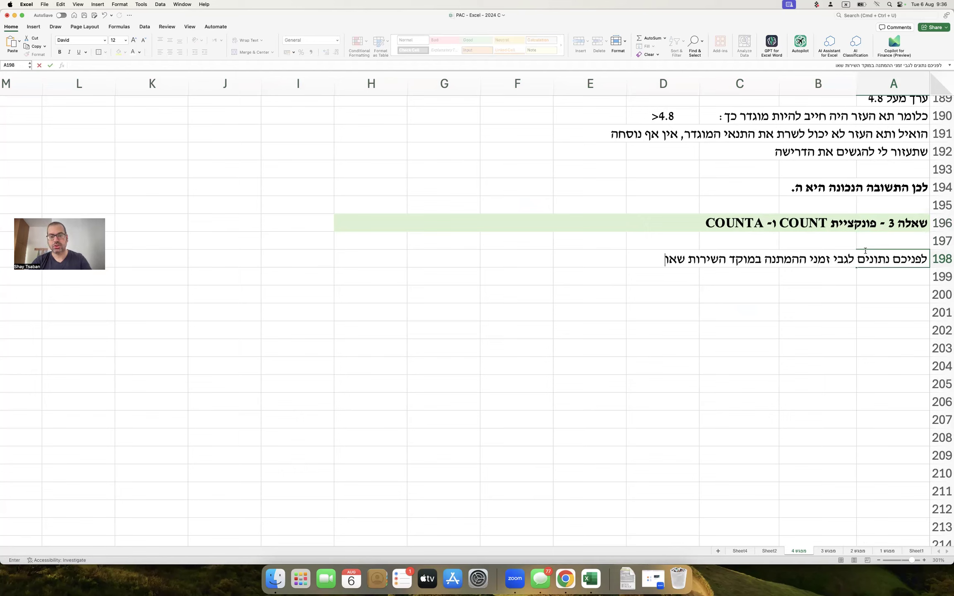
type("תו מנהל ית יובל")
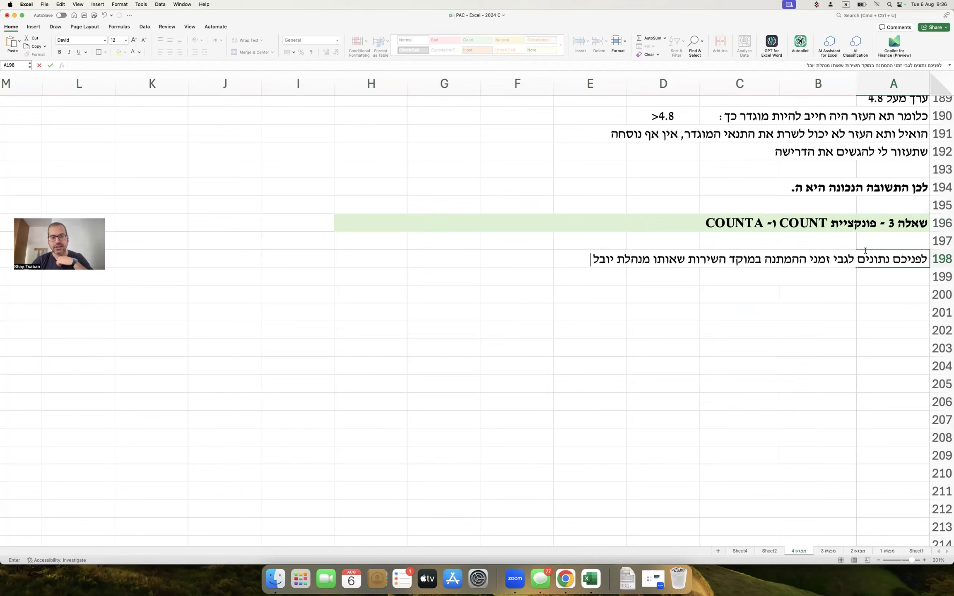
type(" בחבר")
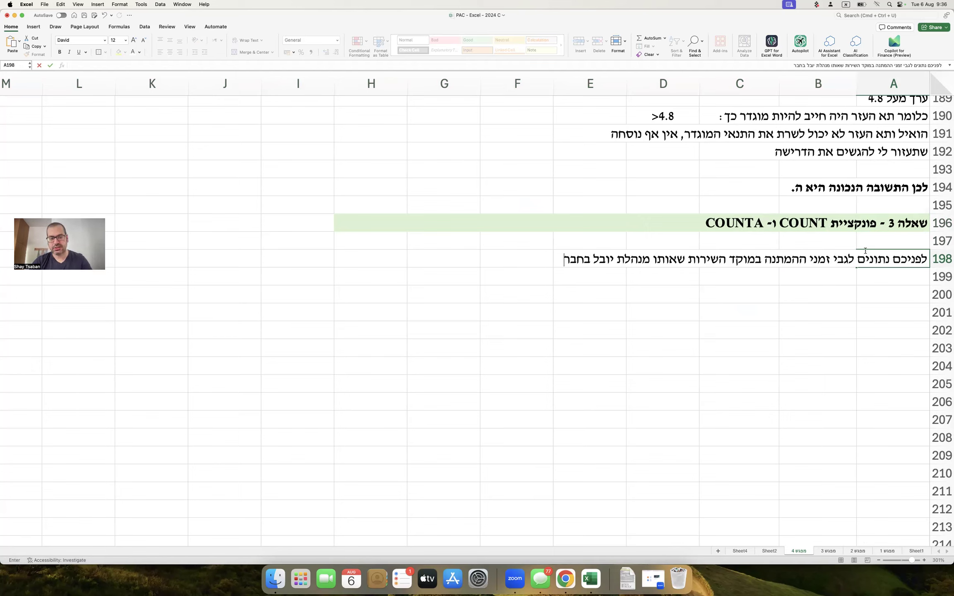
type("ת נקניקים גדולה:")
key("Return")
key("Return")
key("Left")
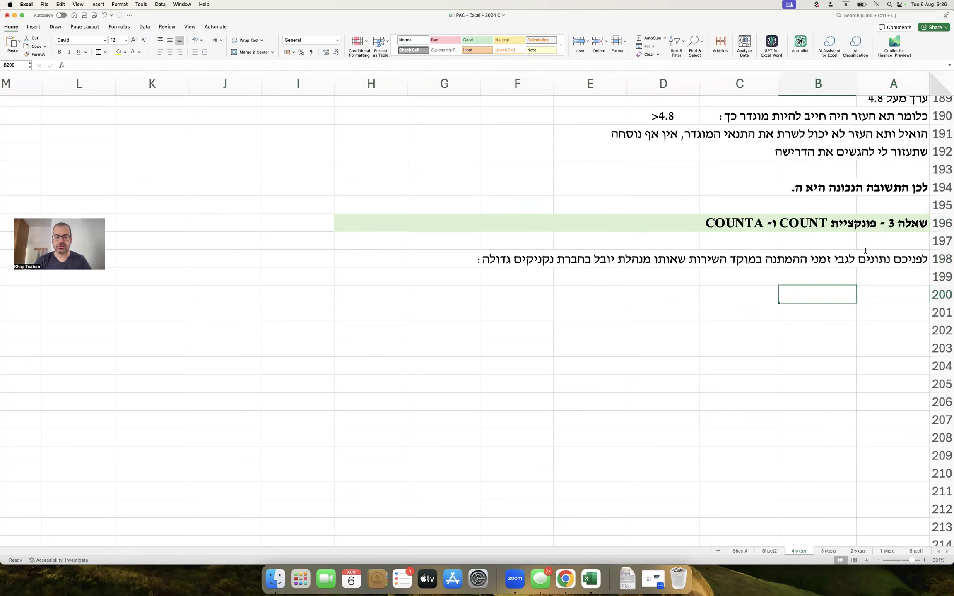
Add headers 'תאריך' and 'זמן המתנה בדקות', then fill dates 1/1/2024–10/01/2024 using =B201+1.
type("תאריך")
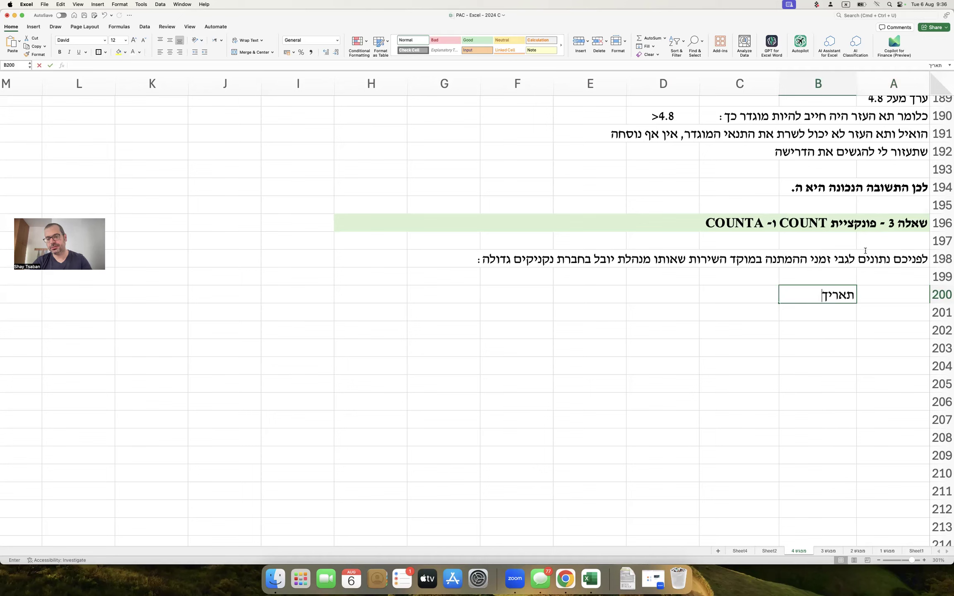
key("Tab")
type("זמן המתנה בדקות")
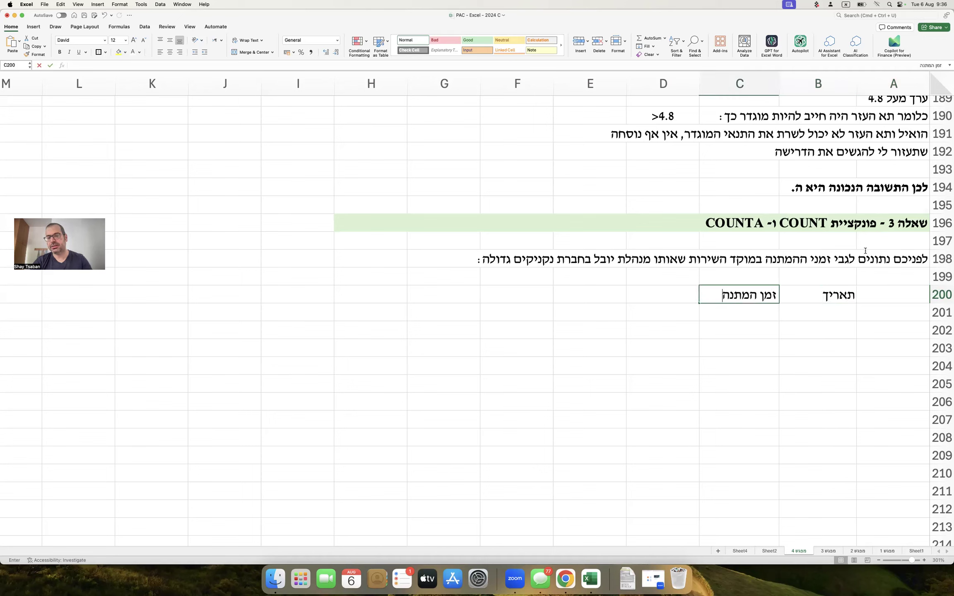
key("Return")
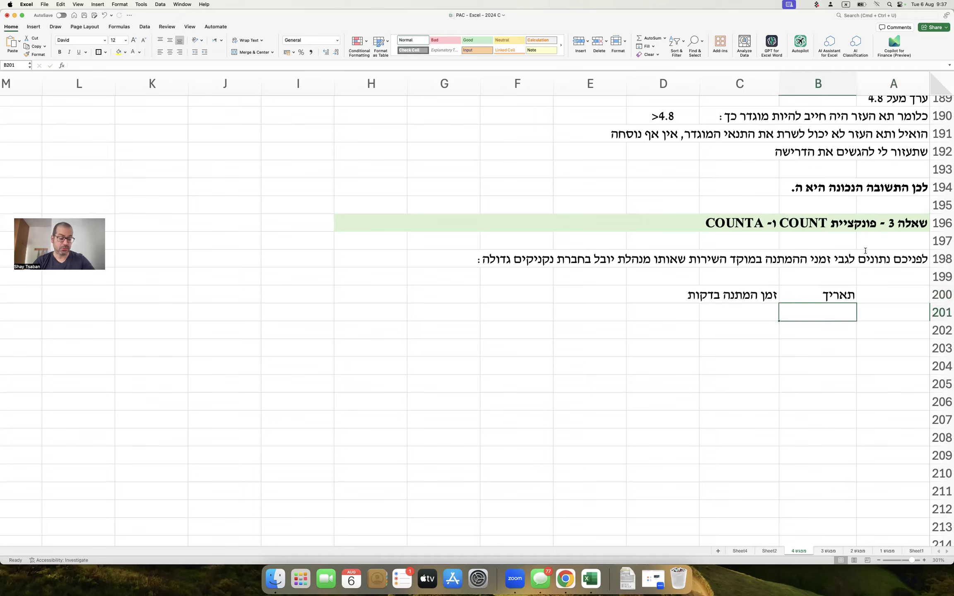
type("1/1/2024")
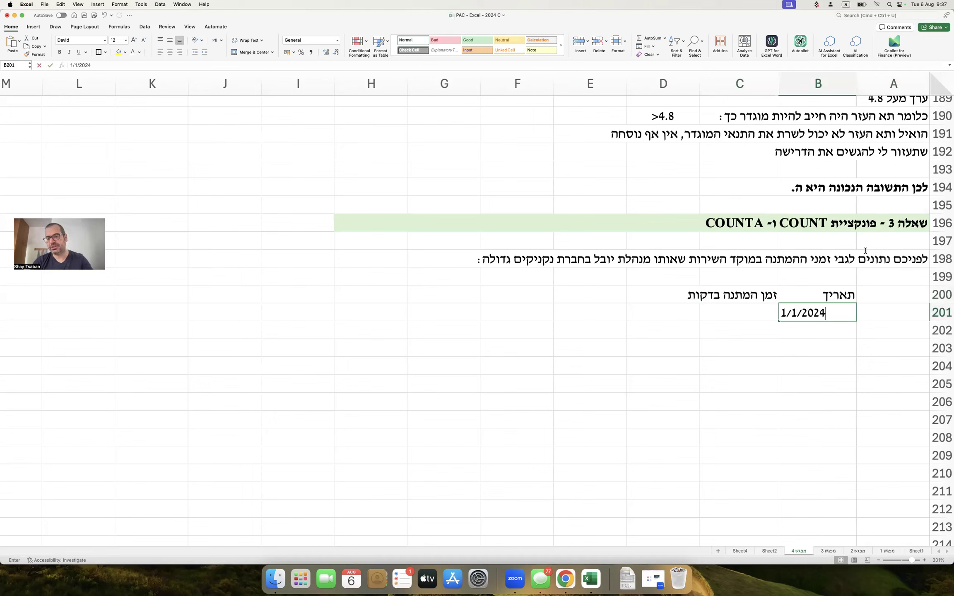
key("Return")
type("=")
key("Up")
type("+1")
key("Return")
left_click(813, 325)
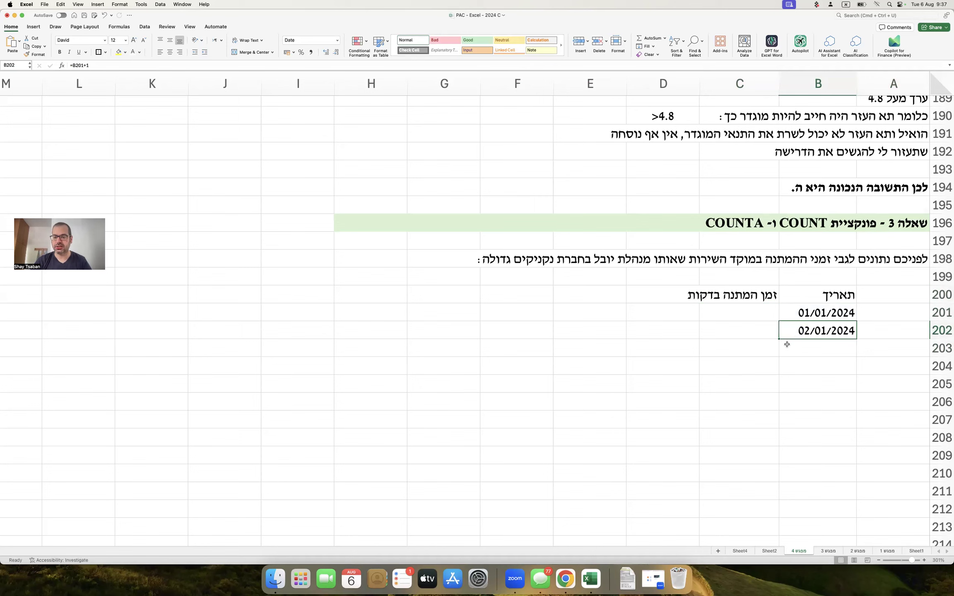
left_click_drag(780, 338, 793, 476)
left_click(759, 378)
Mark 03/01 and 07/01 as 'המוקד סגור' and 09/01 as 'חופש'.
left_click(756, 351)
type("המוקד סגור")
key("Return")
key("Return")
key("Return")
key("Return")
type("המוקד ")
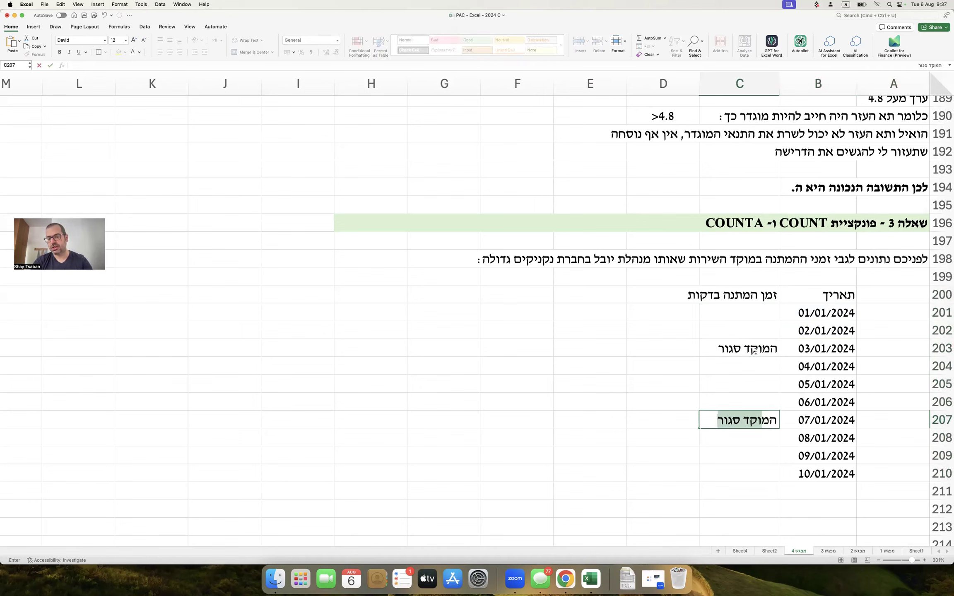
type("סג")
key("Return")
key("Return")
type("חופש")
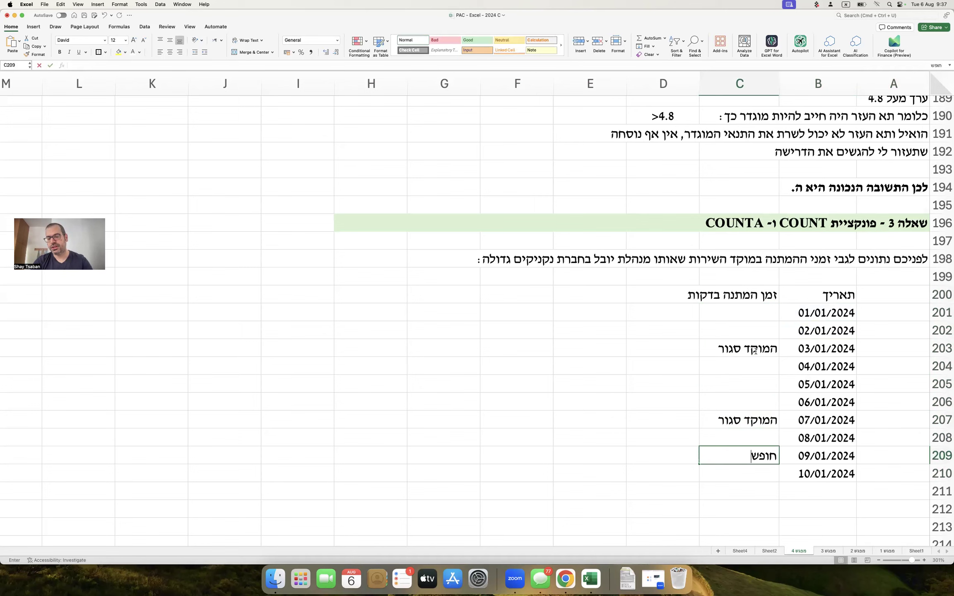
key("Return")
Enter waiting times 8, 10, 14, 17, 3, 9 and 23 minutes for the open days.
left_click(740, 308)
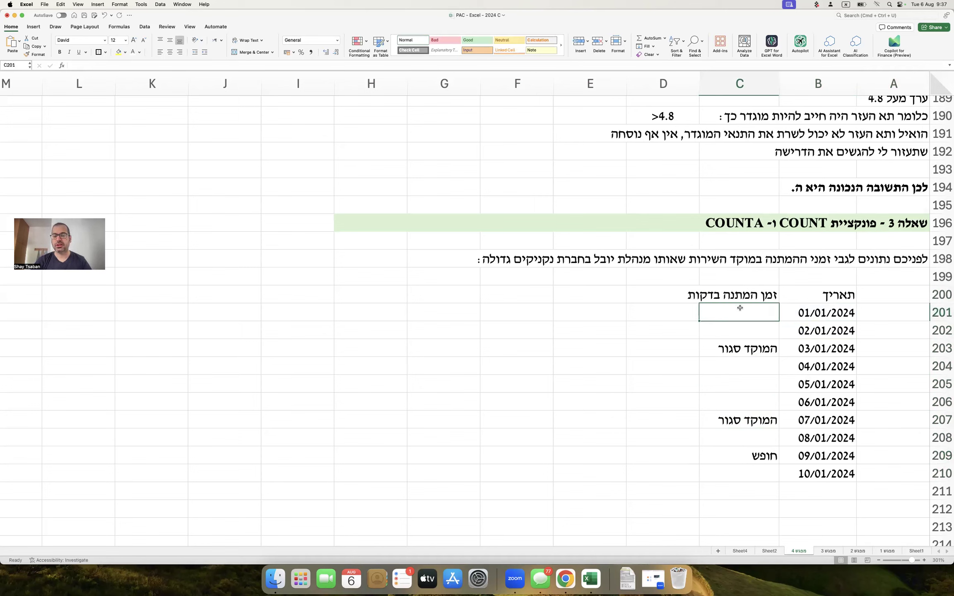
type("8")
key("Return")
type("10")
key("Return")
key("Return")
type("14")
key("Return")
type("17")
key("Return")
type("3")
key("Return")
key("Return")
type("9")
key("Return")
key("Return")
type("23")
key("Return")
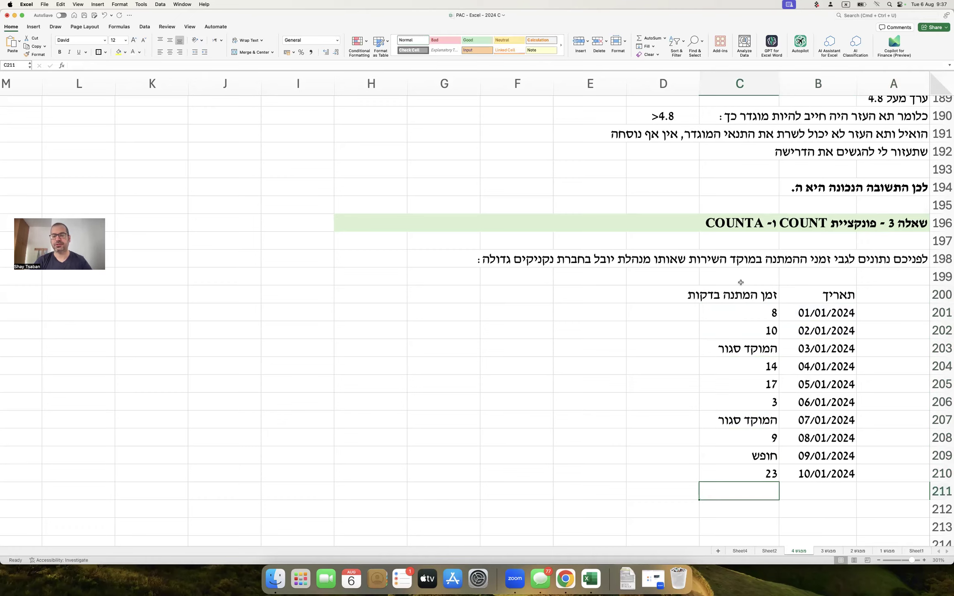
scroll(739, 284, "down", 5)
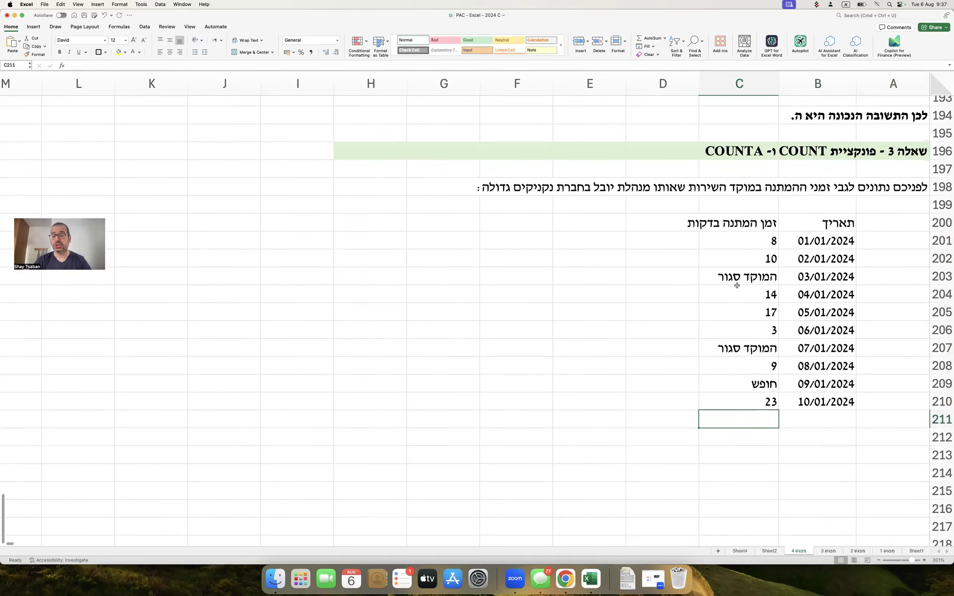
Write question א (how many working days are listed) and question ב (total days listed) in A212:A213.
scroll(737, 285, "down", 2)
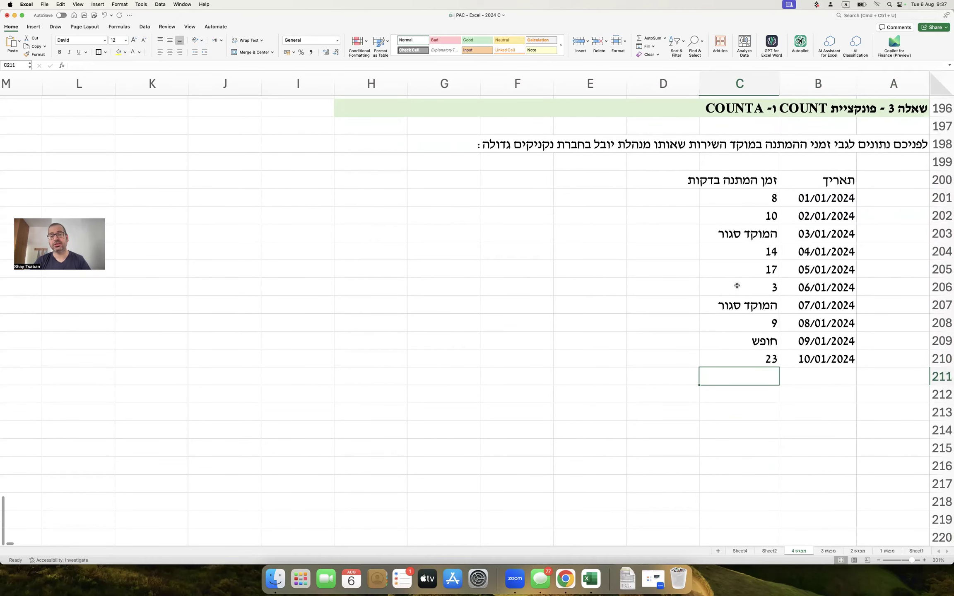
left_click(887, 390)
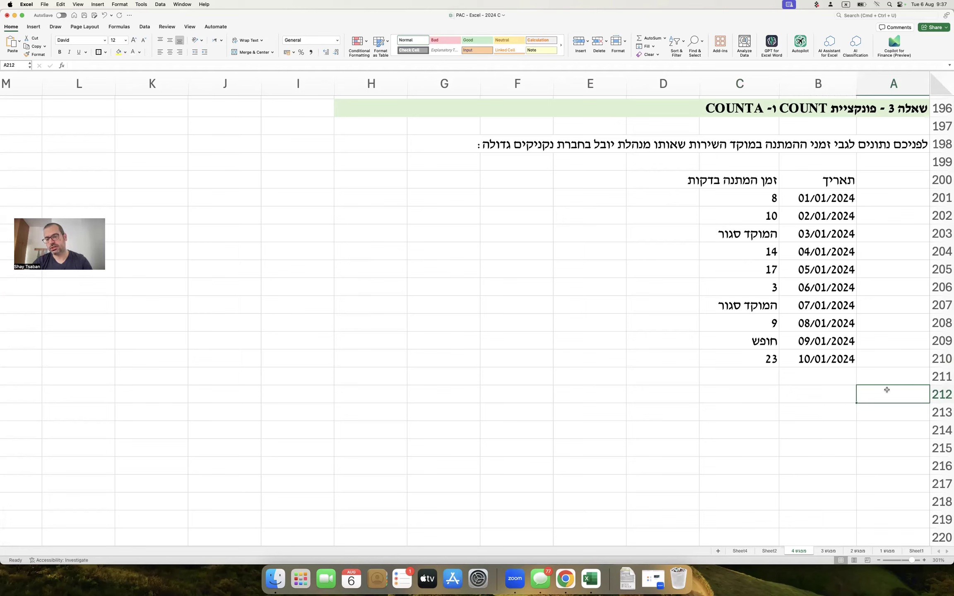
type("א")
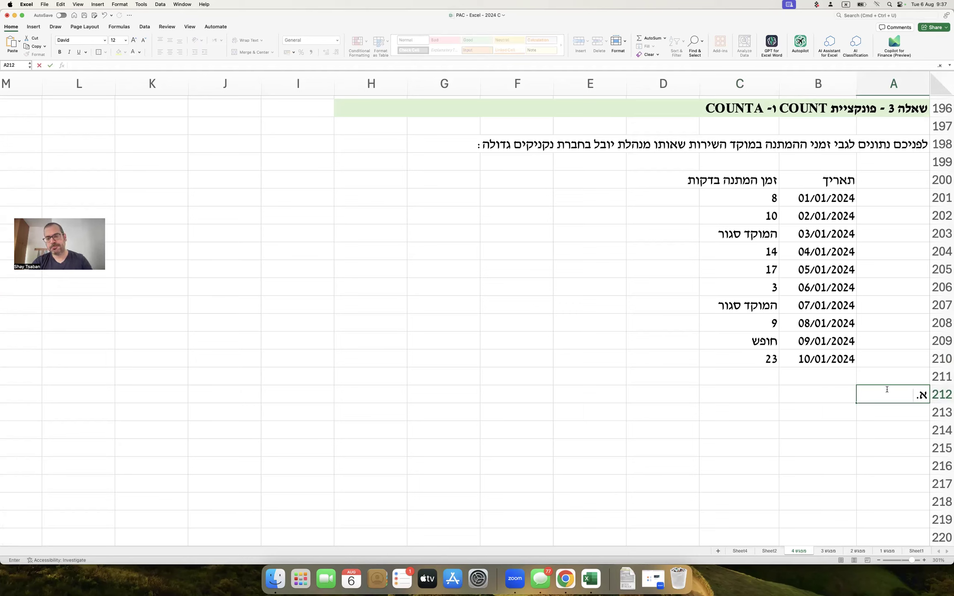
type(". כמה")
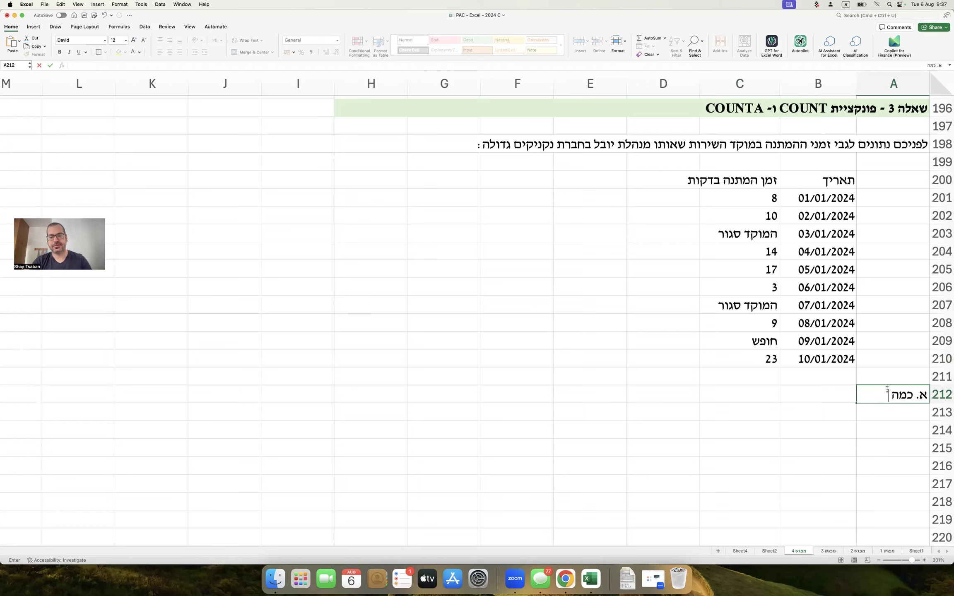
type(" ימי עבודה")
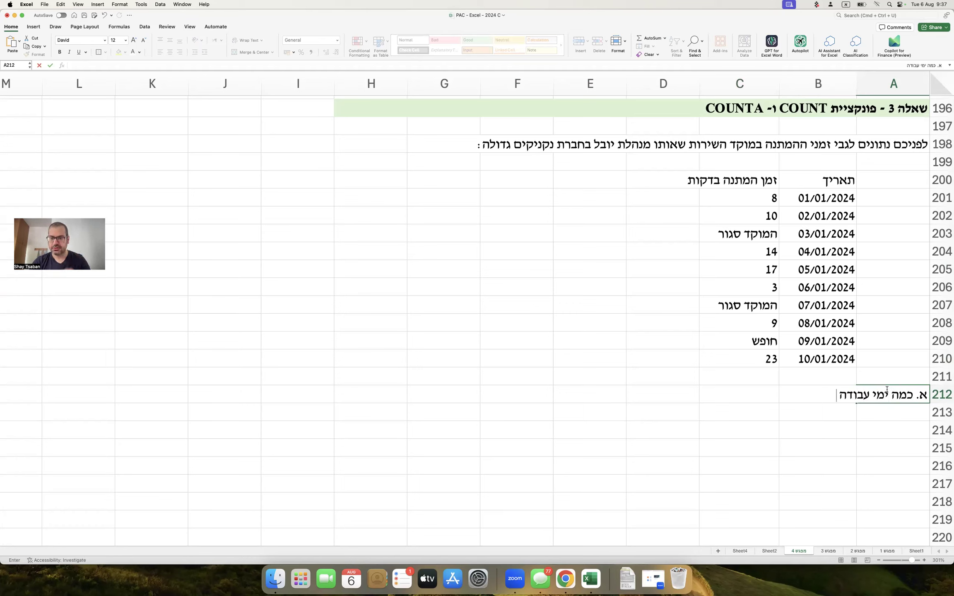
type(" (")
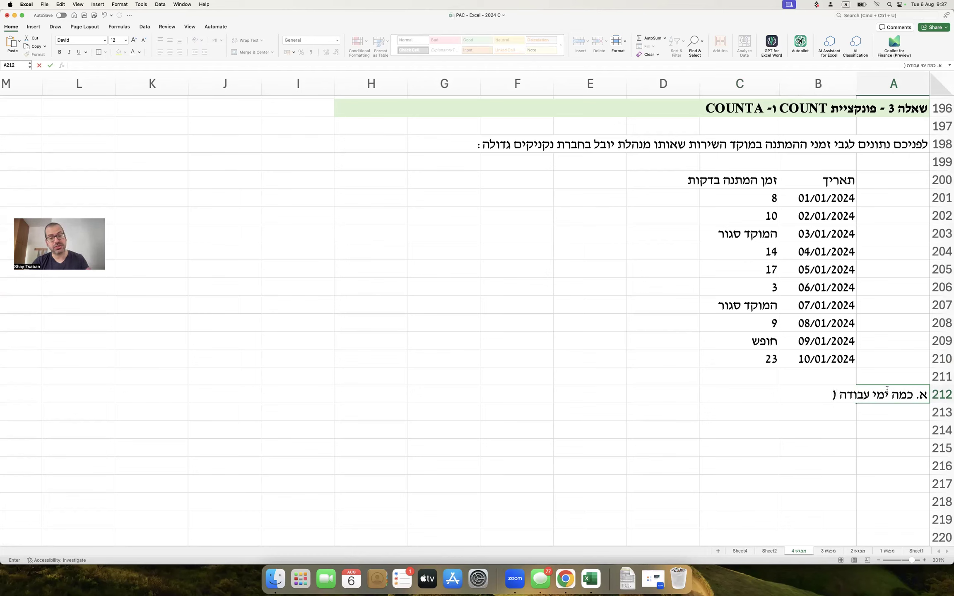
type("ימים שבהם המוקד לא סגור / בחופש) נכללים ברשימה לעיל?")
key("Return")
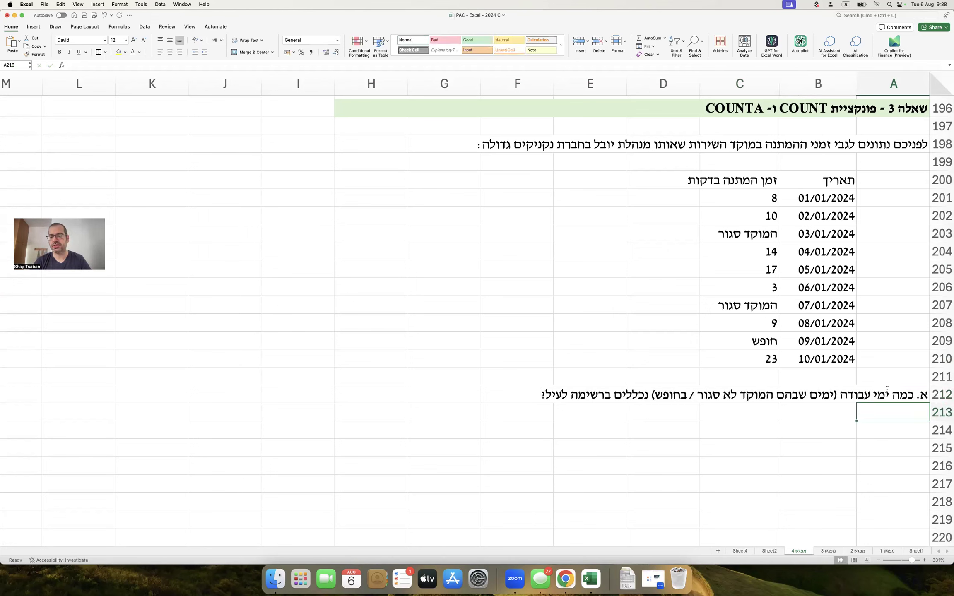
type("ב. כמה ימים בסך הכל נכללים ברשימה לעיל?")
key("Return")
key("Return")
scroll(855, 360, "down", 1)
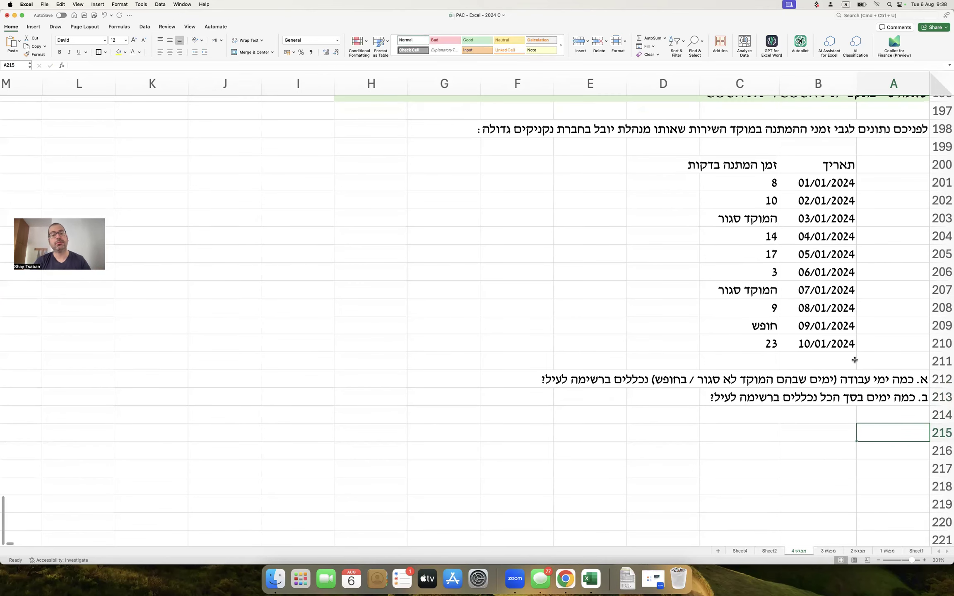
Add the 'פתרון' heading and copy the date/waiting-time table B200:C210 to B217.
type("פתרון")
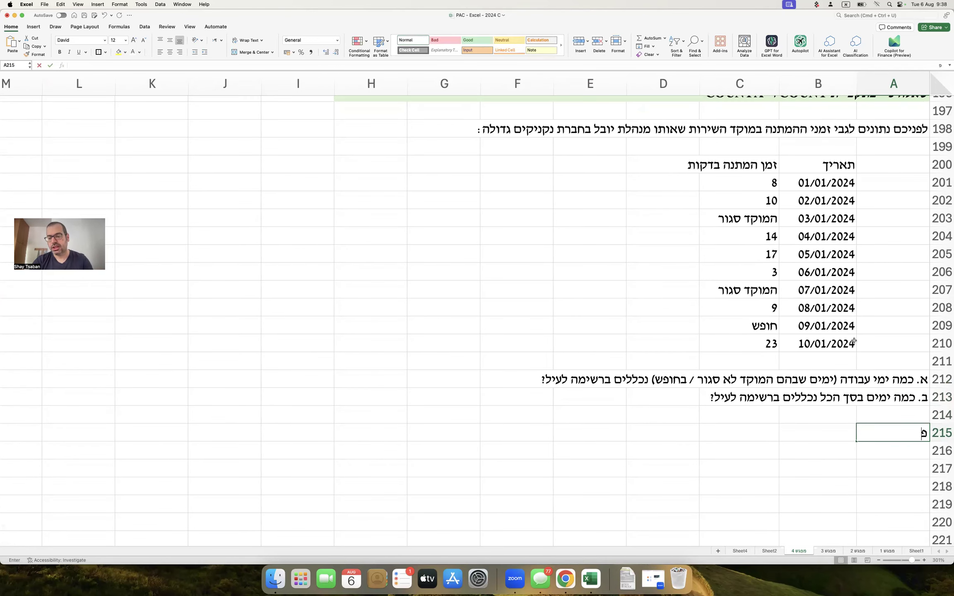
key("Return")
key("Return")
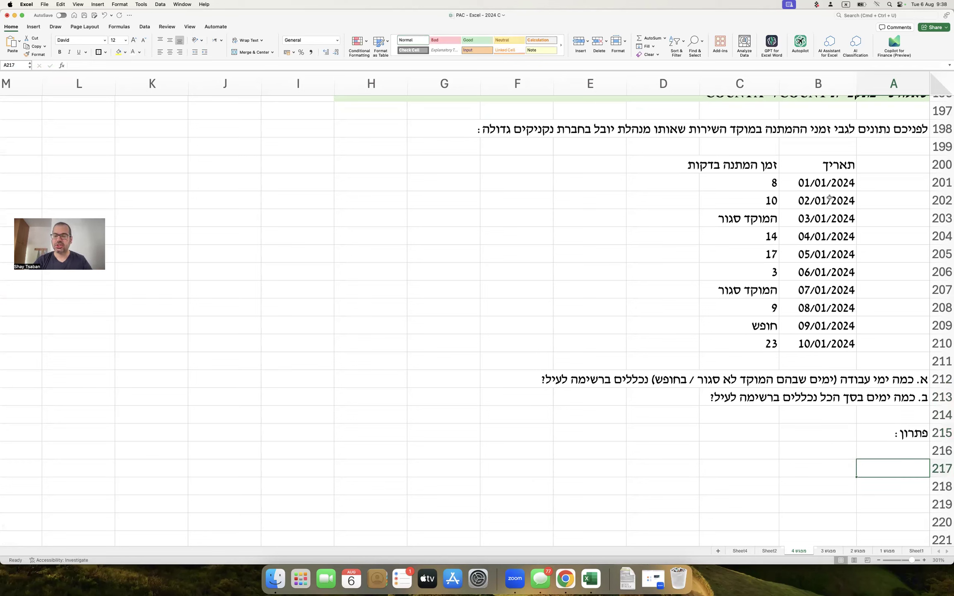
left_click_drag(801, 167, 754, 336)
key("super+c")
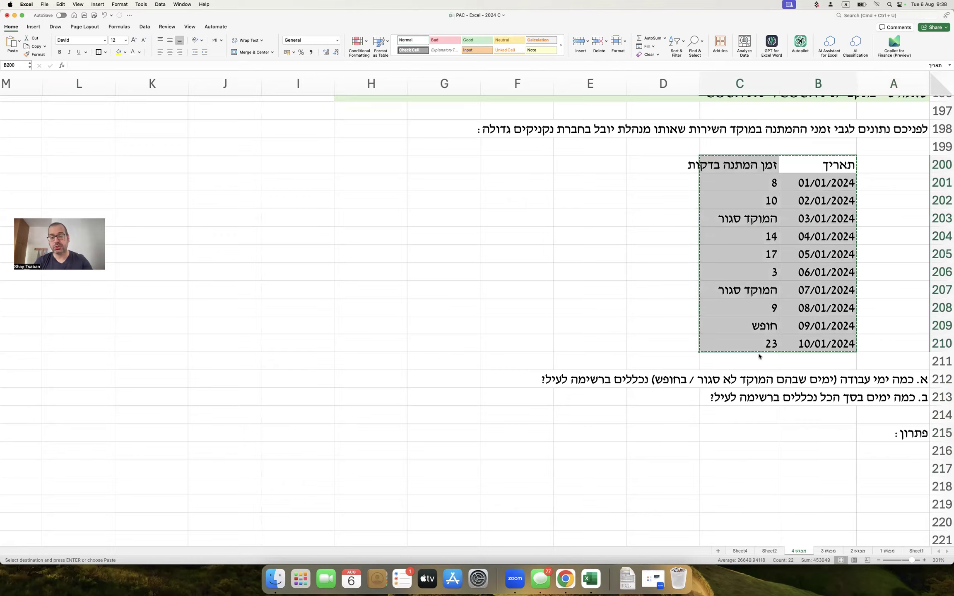
scroll(787, 356, "down", 5)
left_click(818, 358)
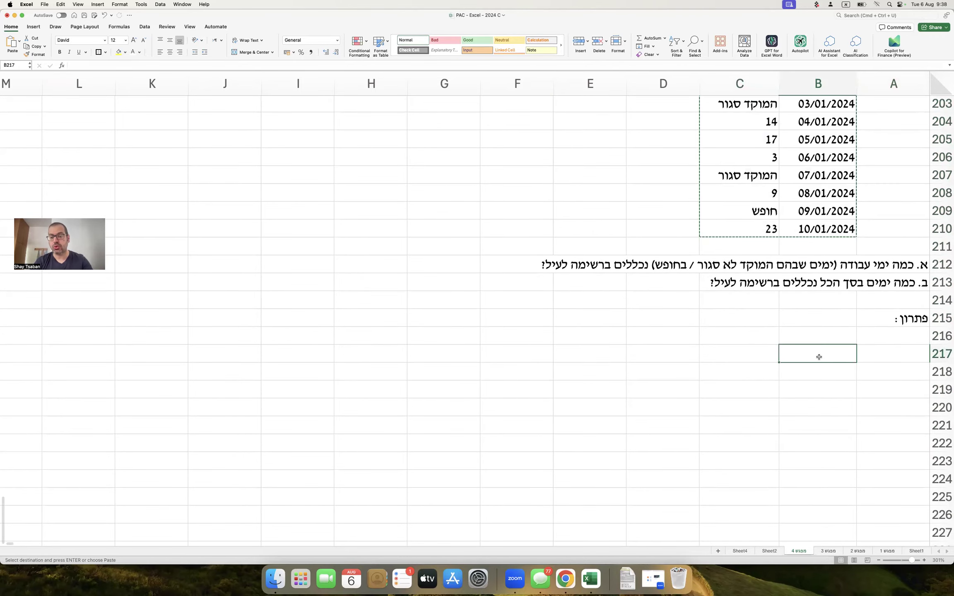
key("super+v")
scroll(857, 334, "down", 3)
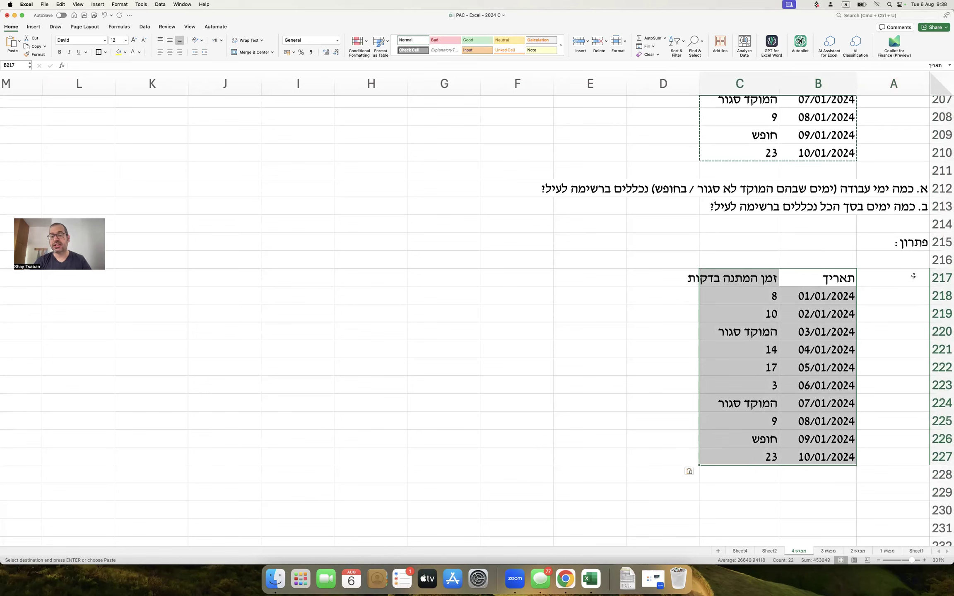
Start the F217 notes: 'פונקציית COUNT' takes a list of values and counts only numeric ones.
left_click(543, 276)
type("פו")
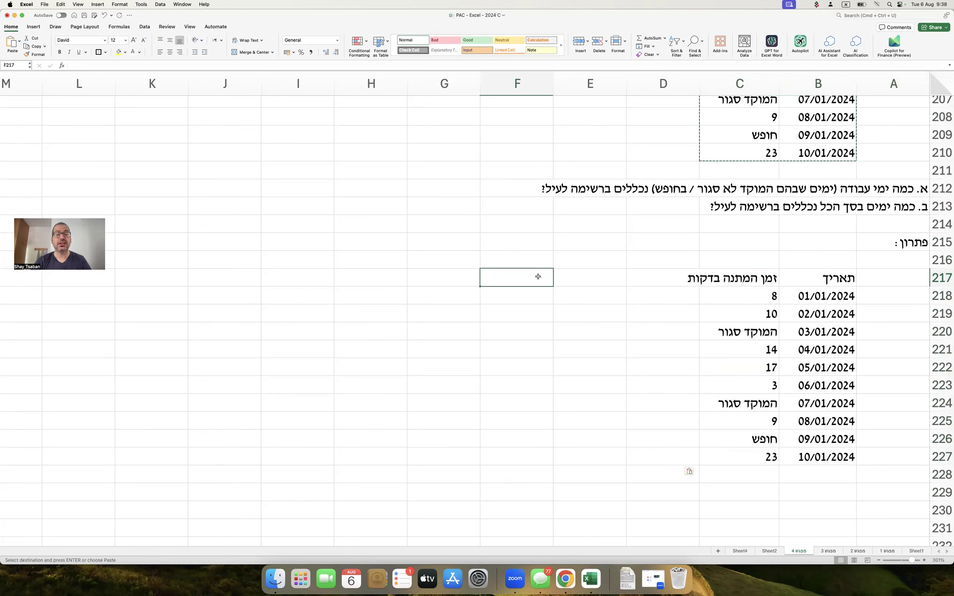
type("נקציית ")
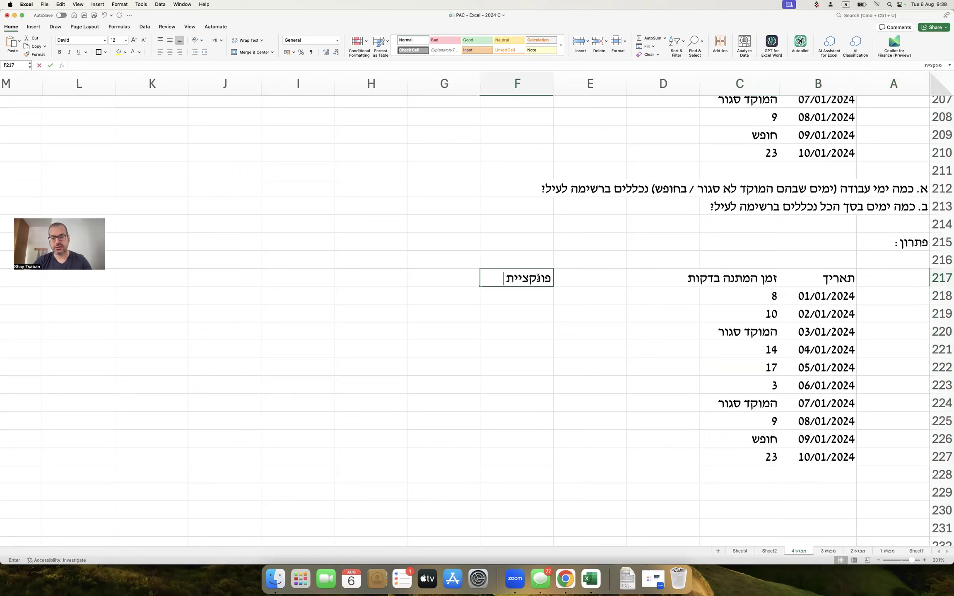
type("COUNT :")
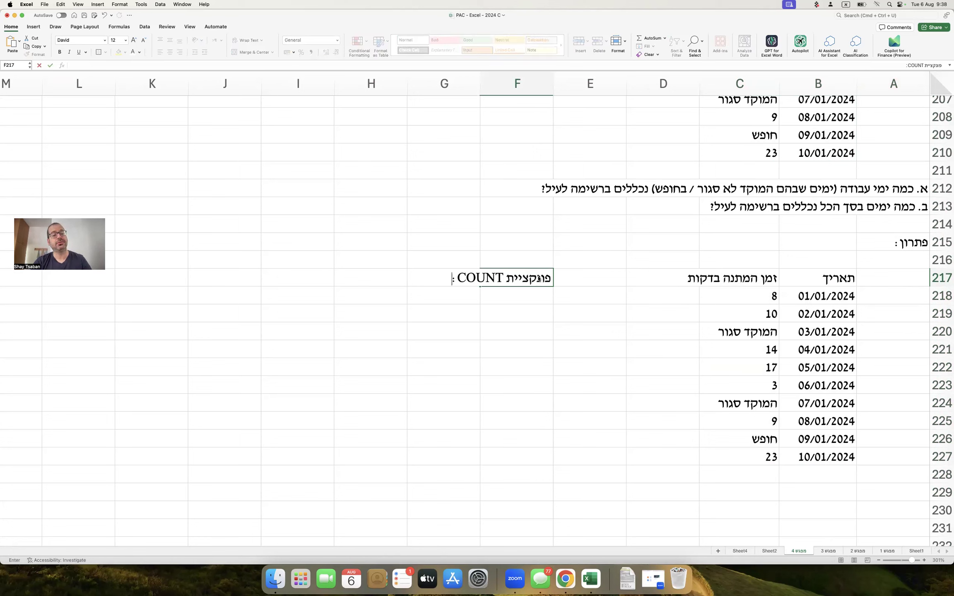
key("Return")
type("מקבלת רשימת ערכים,")
key("Return")
type("וס")
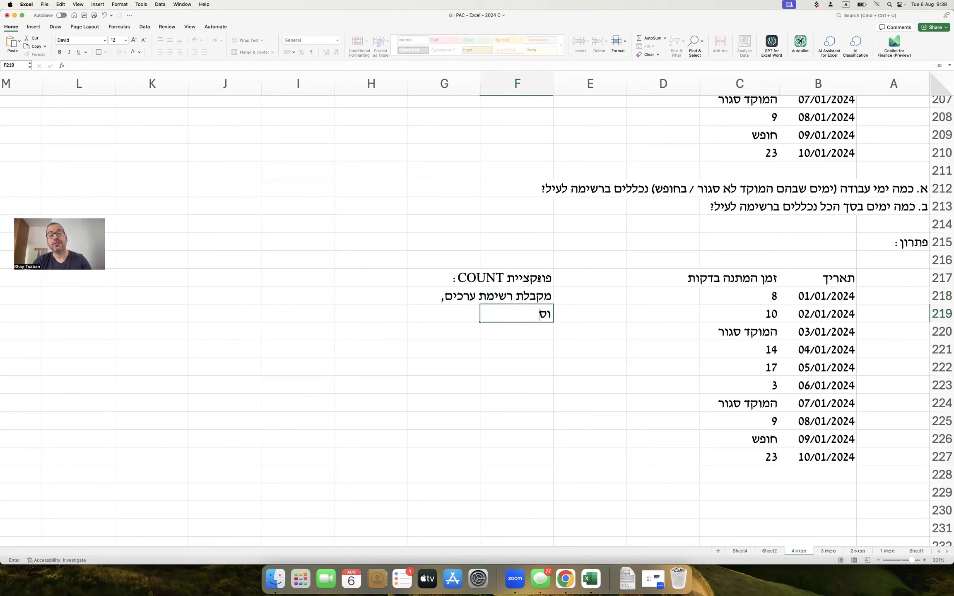
type("ופרת רק ")
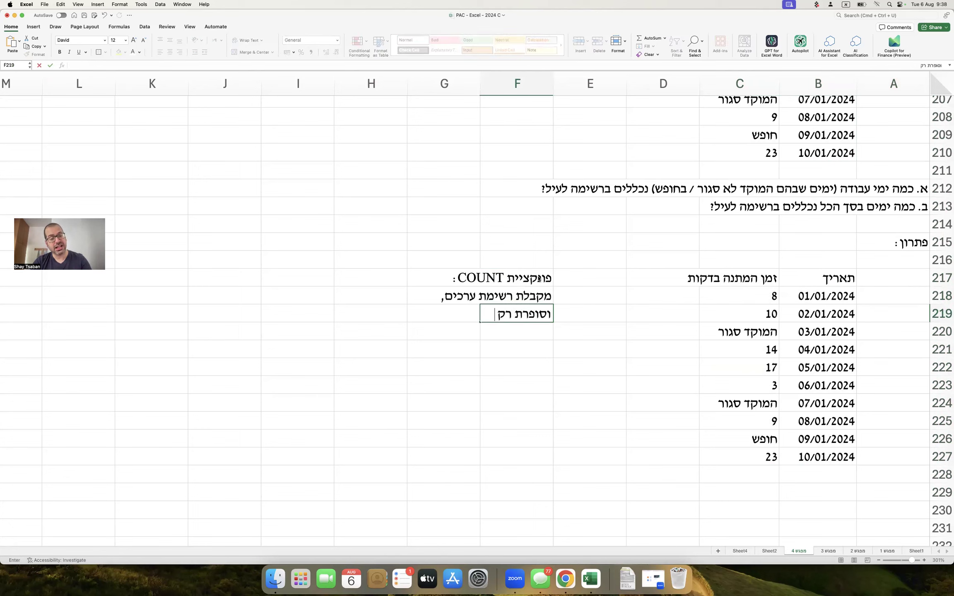
type("את הערכים המספרי")
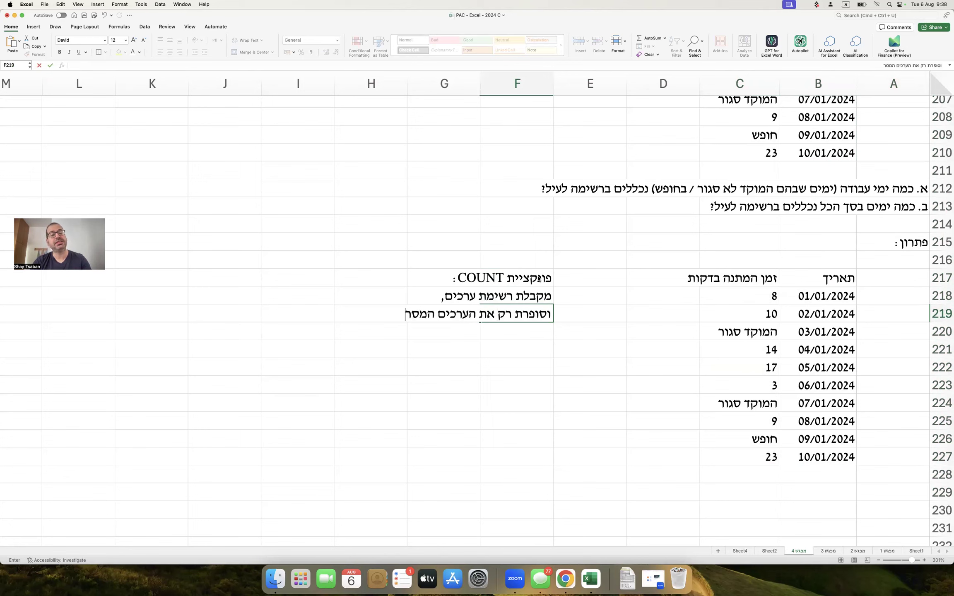
type("ים.")
key("Return")
Add lines explaining COUNT ignores text cells like 'המוקד סגור / חופש', leaving only active days.
type("כלו")
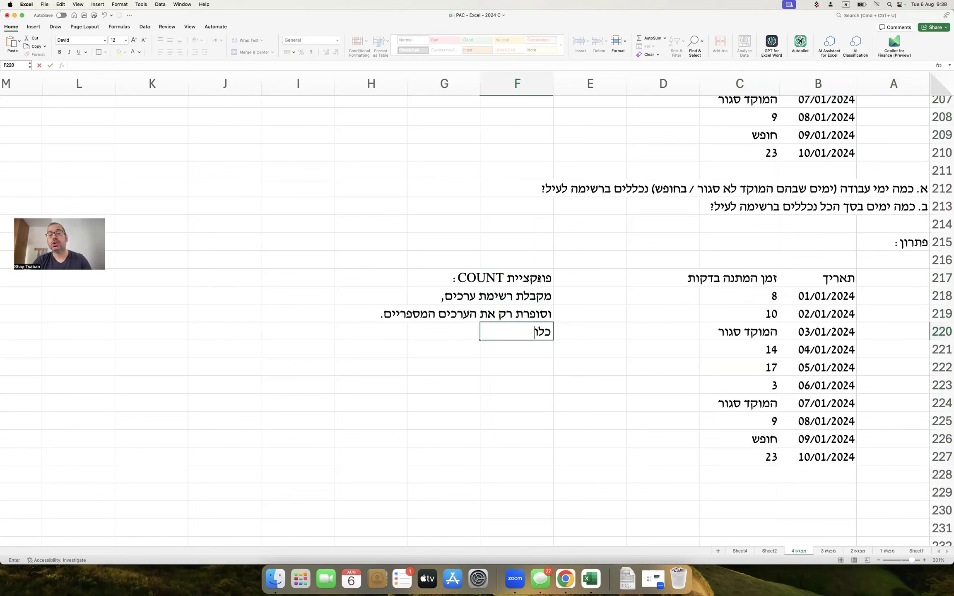
type("מר במקרה זה, אם נ")
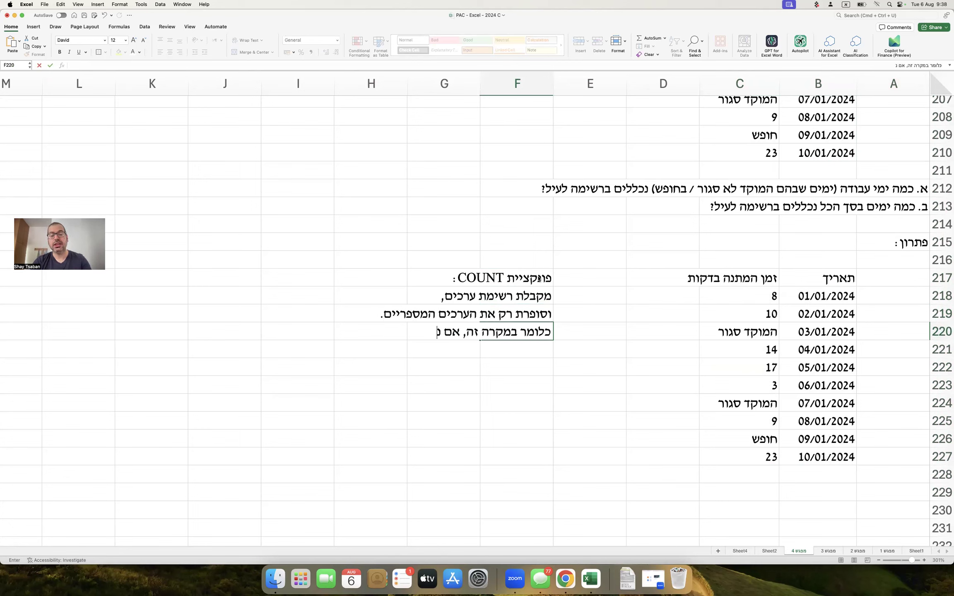
type("פעיל את פונקציית")
key("ctrl+space")
type("COUNT")
key("Return")
type("vht")
key("BackSpace")
key("BackSpace")
key("BackSpace")
key("ctrl+space")
type("היא ת")
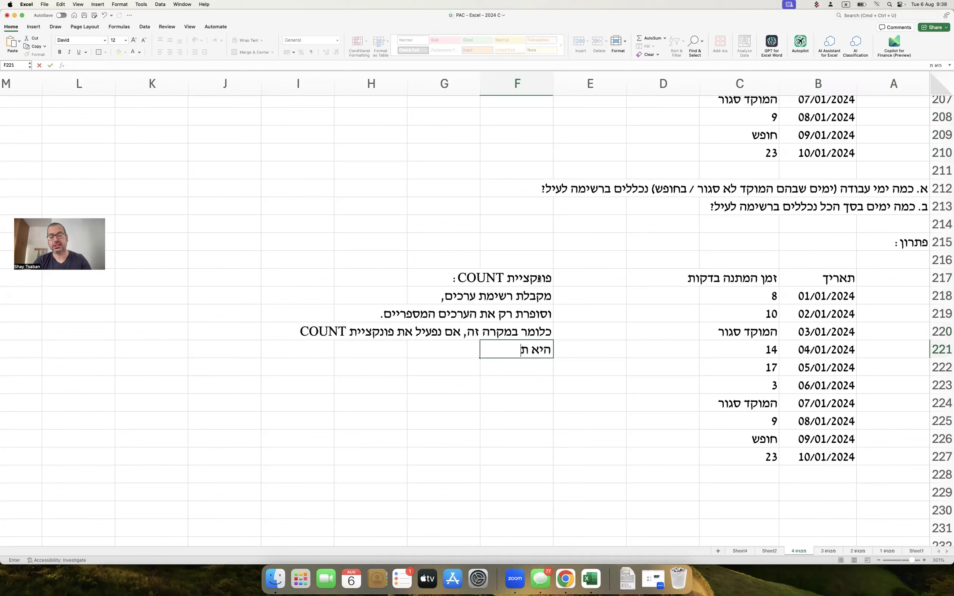
type("תעלם בספירה מהתא")
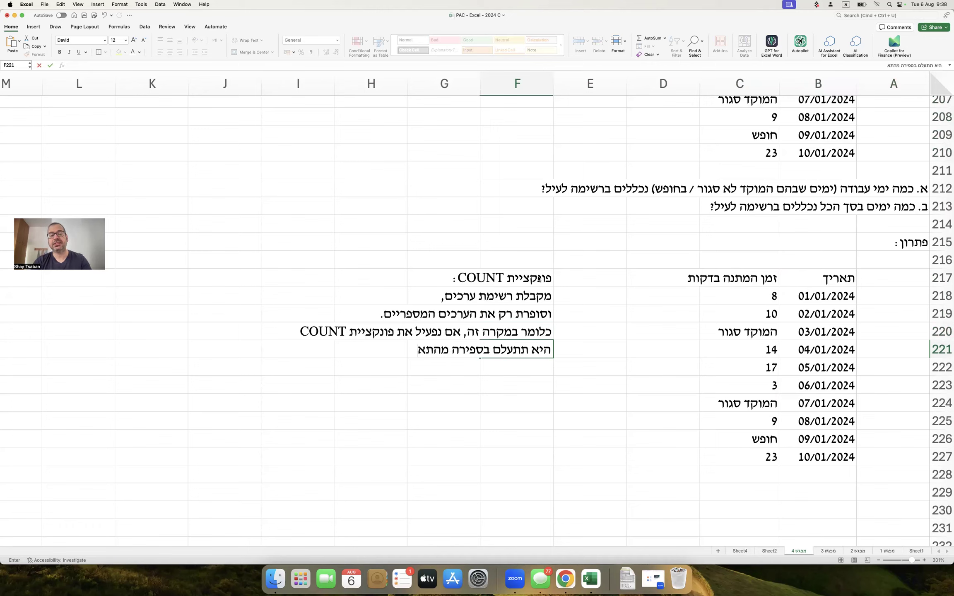
type("ים שבהם קיים מלל")
key("Return")
type("כגון המוקד סגור / חופש, וכך נקבל רק את ימי הפעילות")
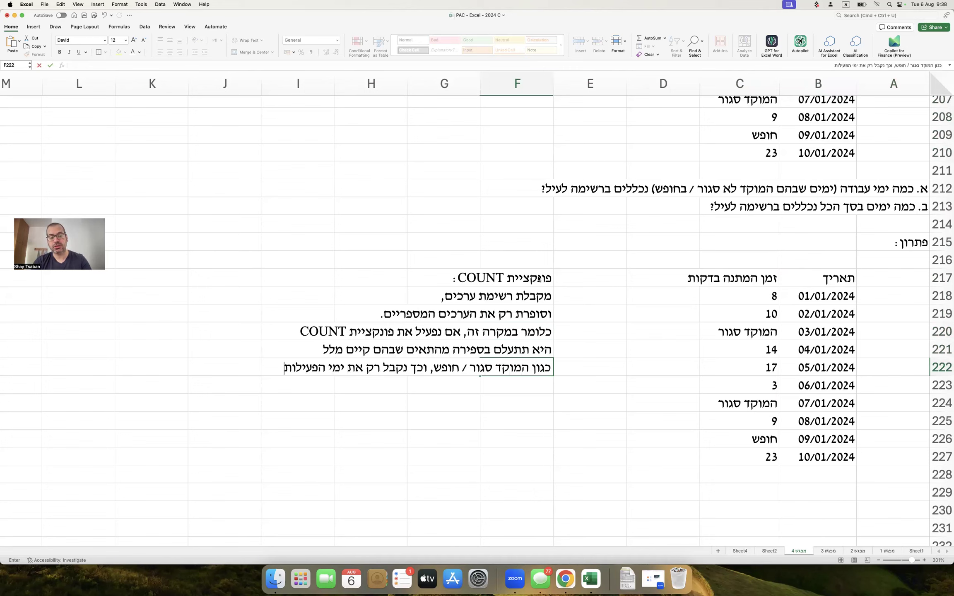
key("Return")
type("שבהם יש ערך מספרי של זמן המתנה")
key("Return")
key("Return")
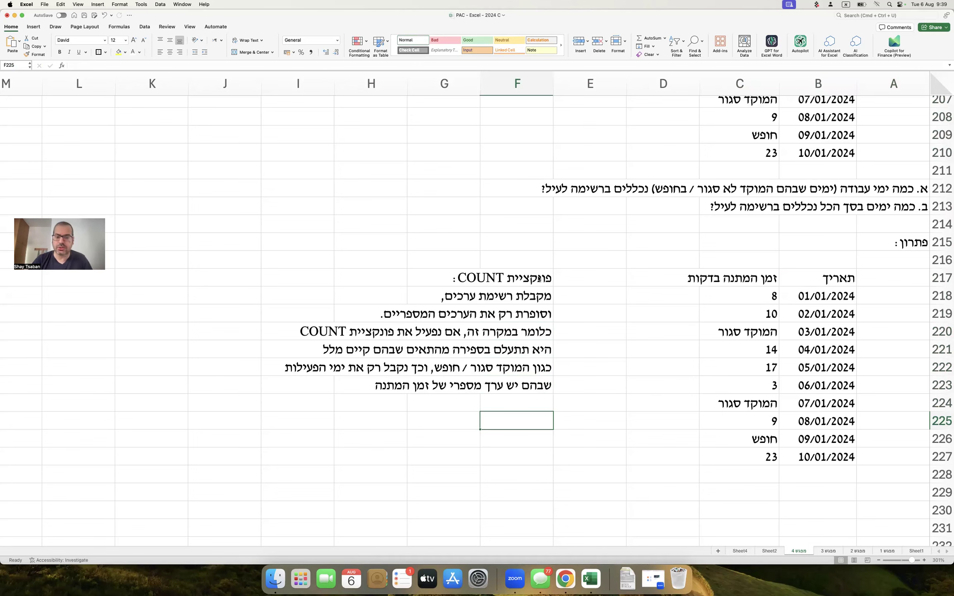
Label B229 'א. מסי ימי עבודה' and enter =COUNT(C218:C227) in C229, giving 7.
scroll(660, 292, "down", 2)
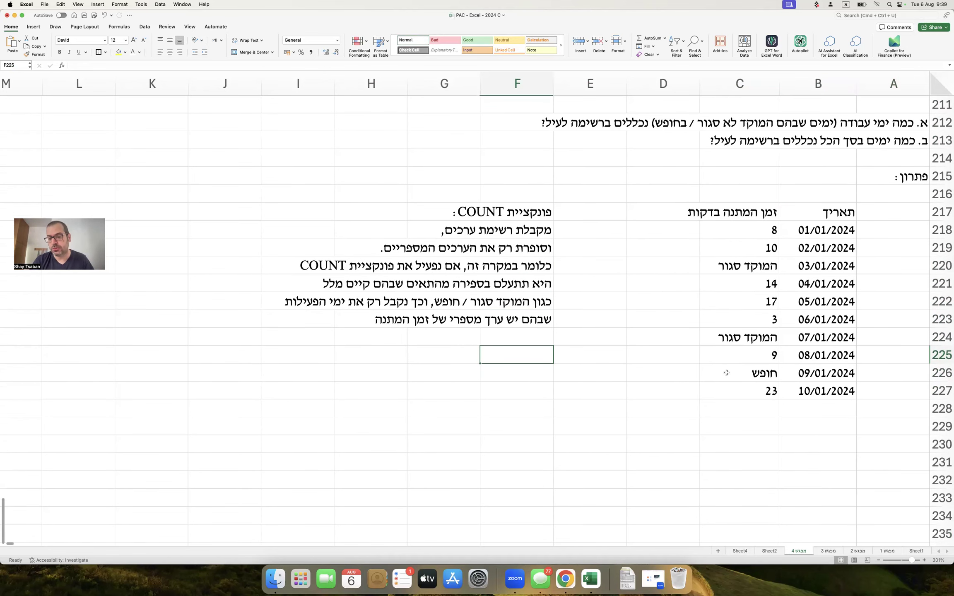
left_click(851, 424)
left_click(873, 424)
key("Tab")
type("א.")
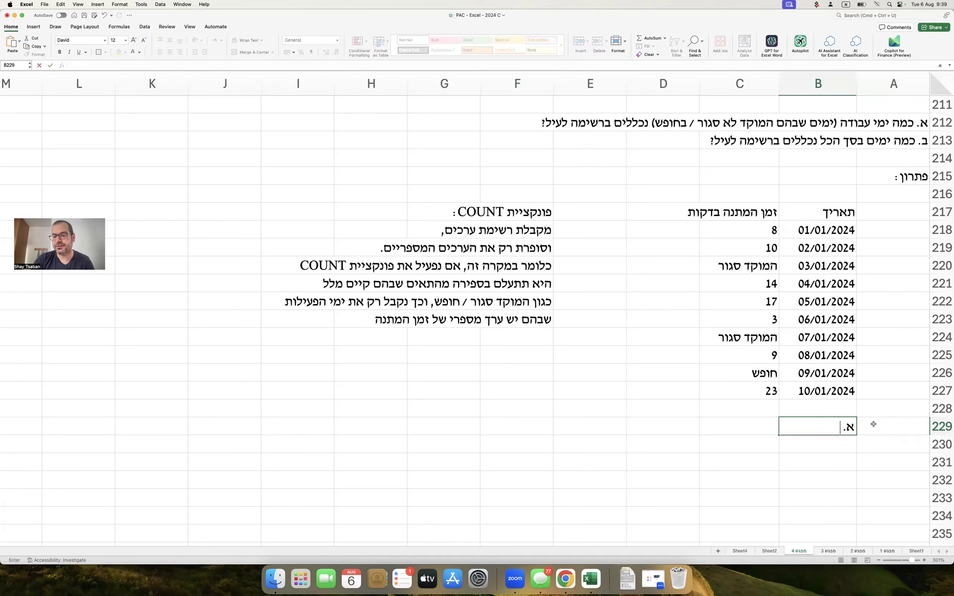
type(" מסי")
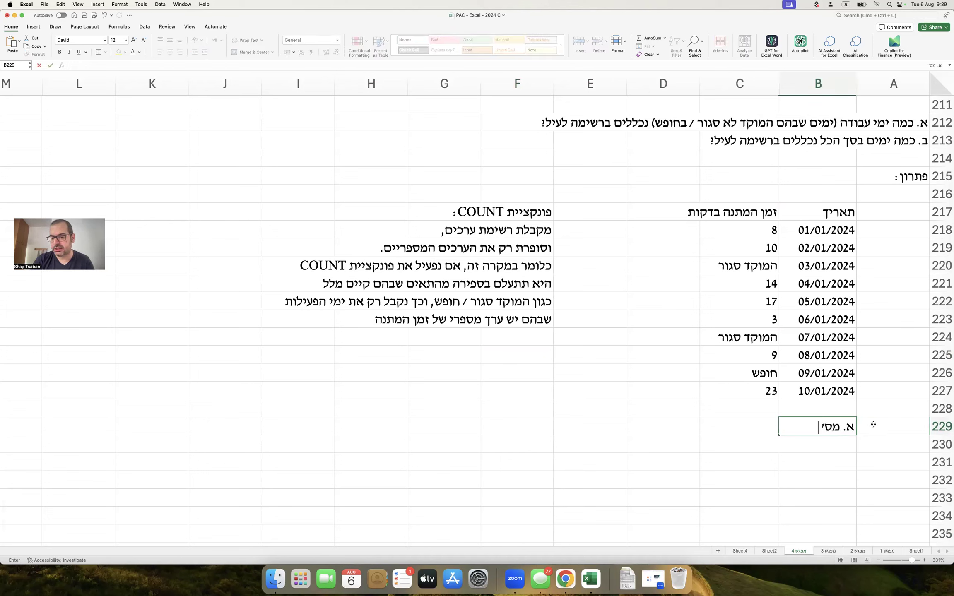
type(" ימי עבודה")
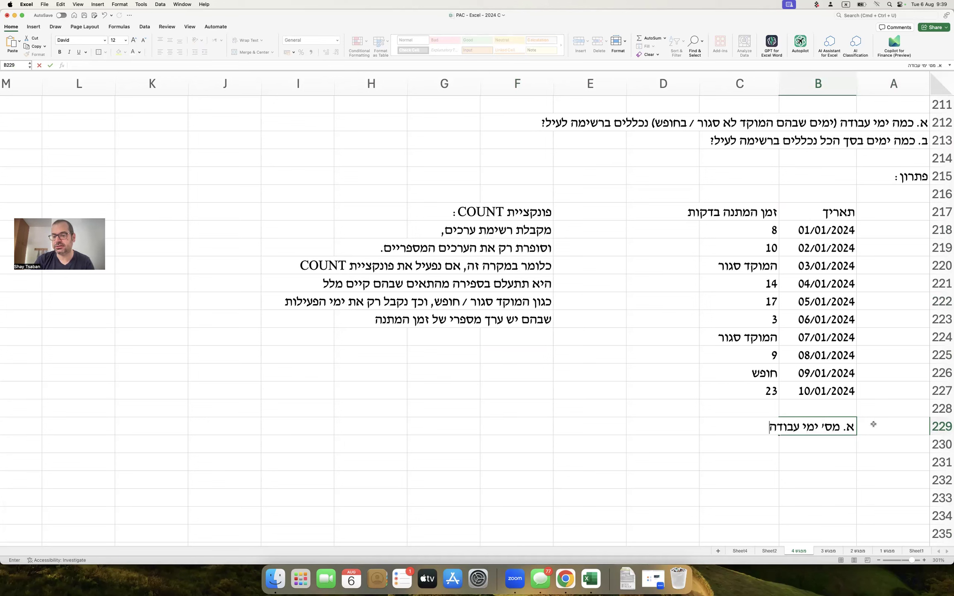
key("Tab")
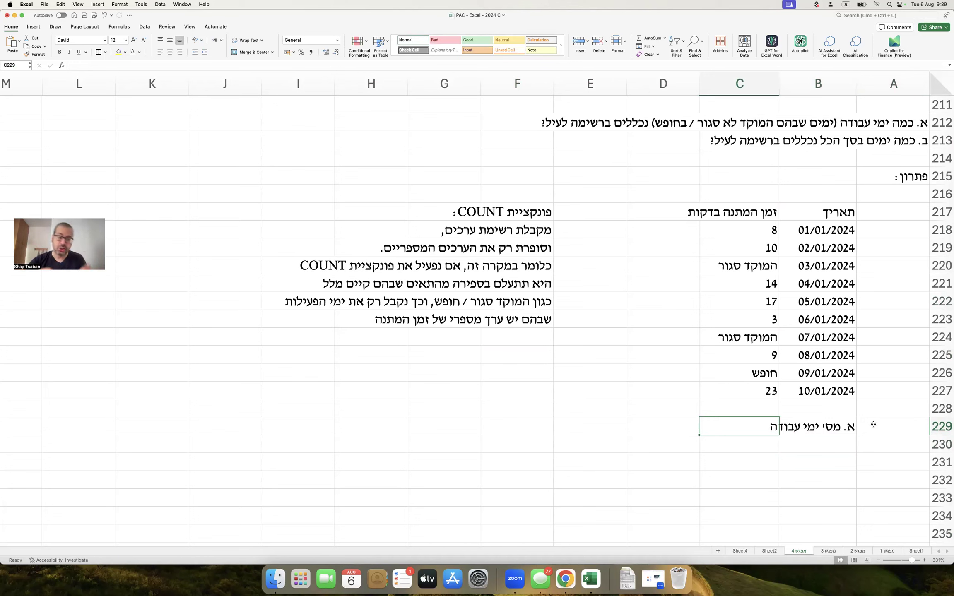
type("=count(")
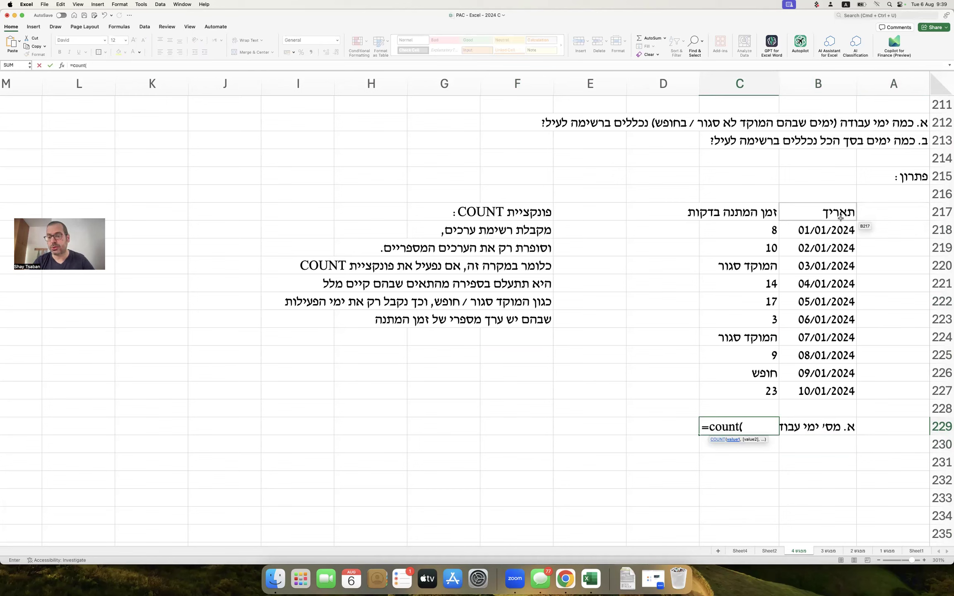
left_click(759, 233)
left_click_drag(759, 323, 757, 391)
type(")")
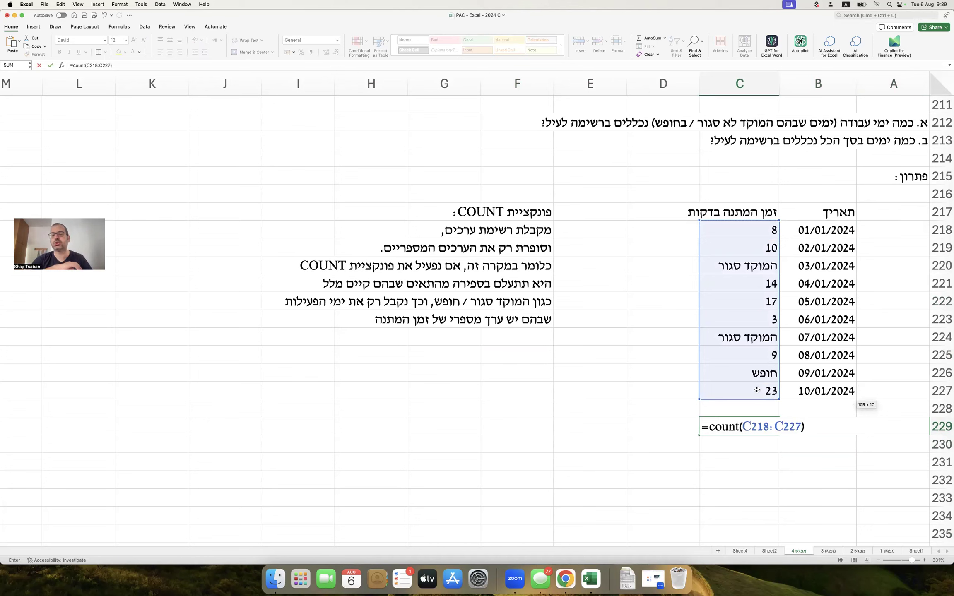
key("Return")
Show C229's formula text with =FORMULATEXT(C229) in E229.
key("Up")
key("Left")
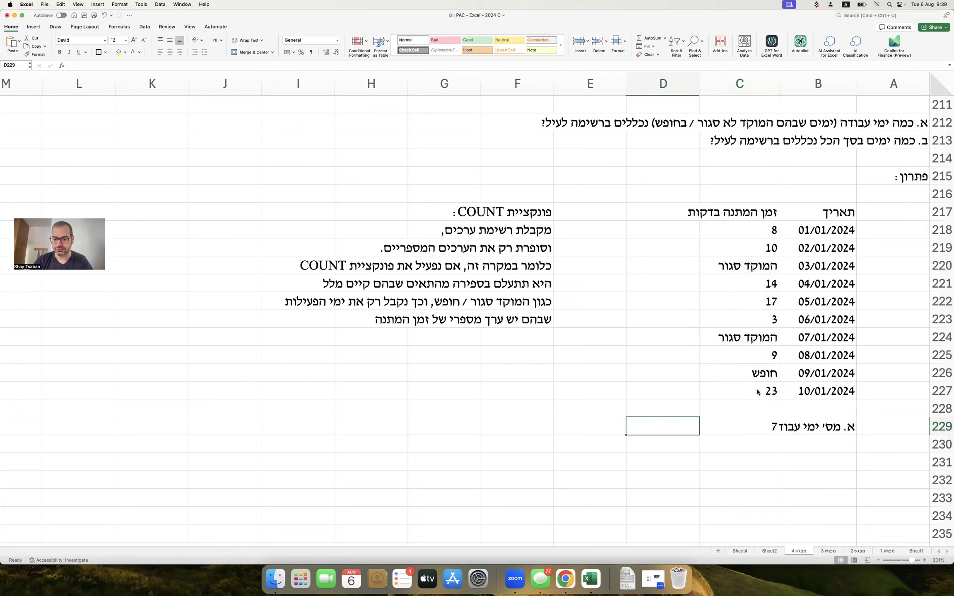
key("Left")
type("=formulate")
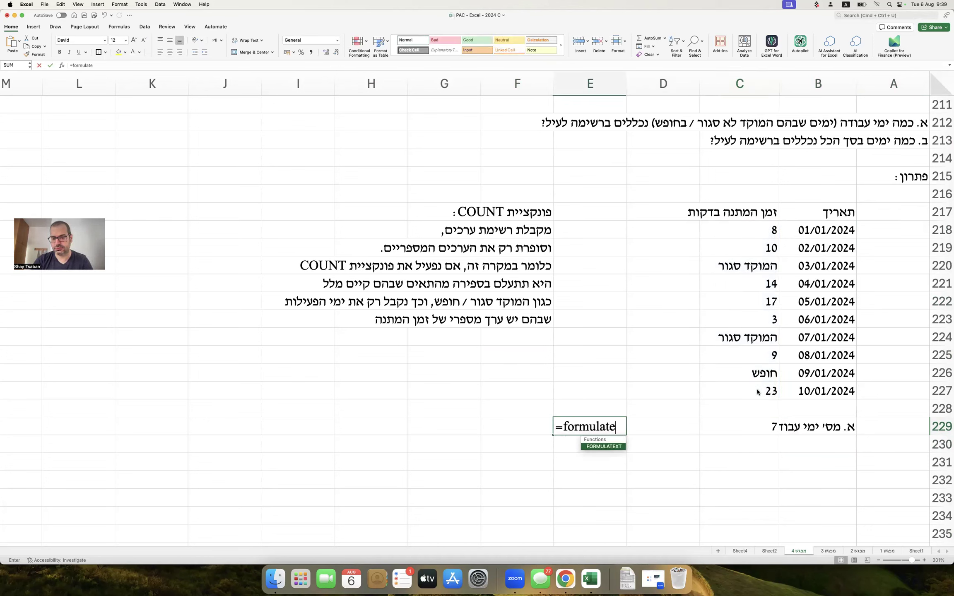
key("Tab")
key("Right")
key("Right")
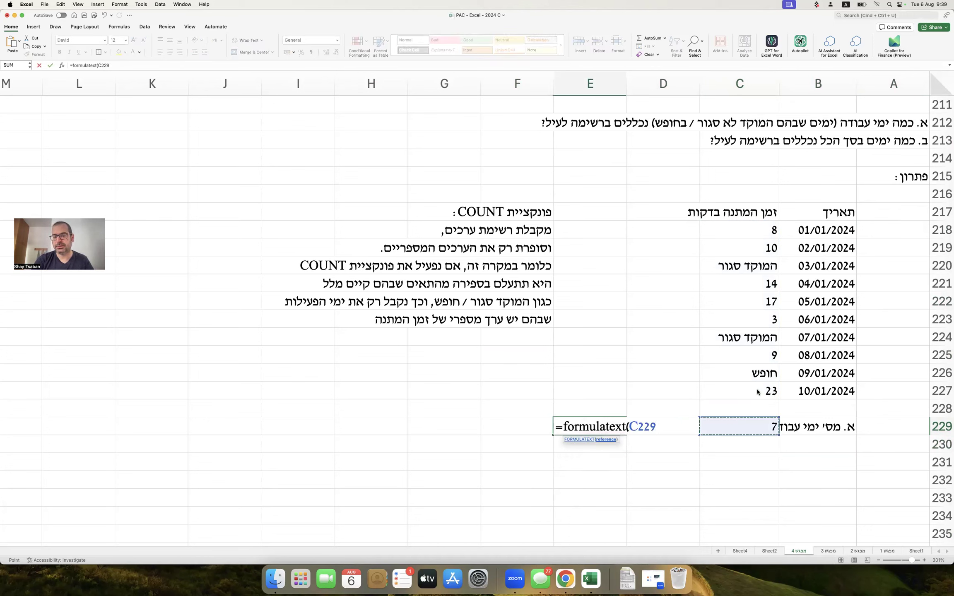
key("Return")
Check the B229 label and select A230 for the ב answer.
left_click(796, 423)
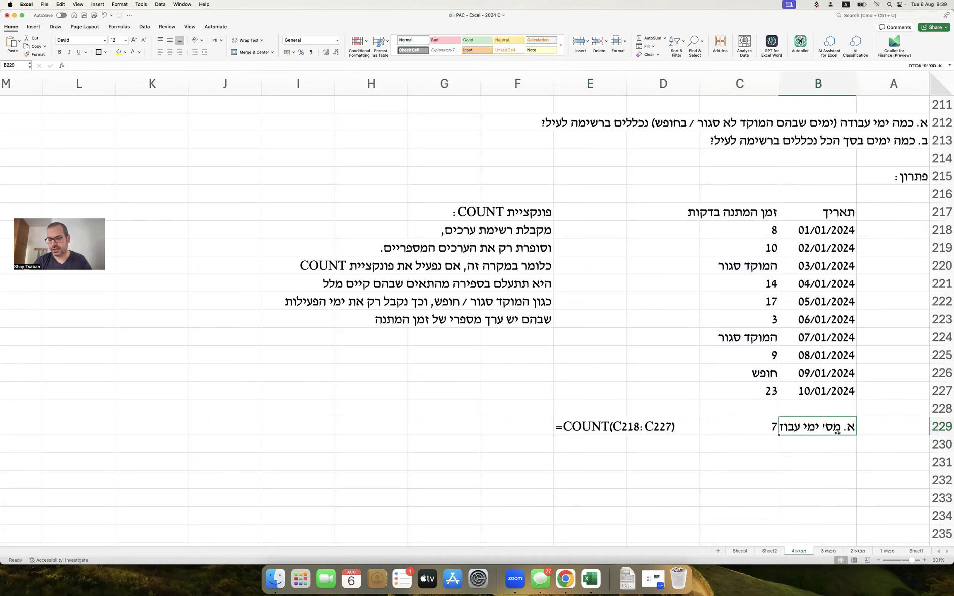
left_click(889, 444)
type("c/")
key("BackSpace")
key("BackSpace")
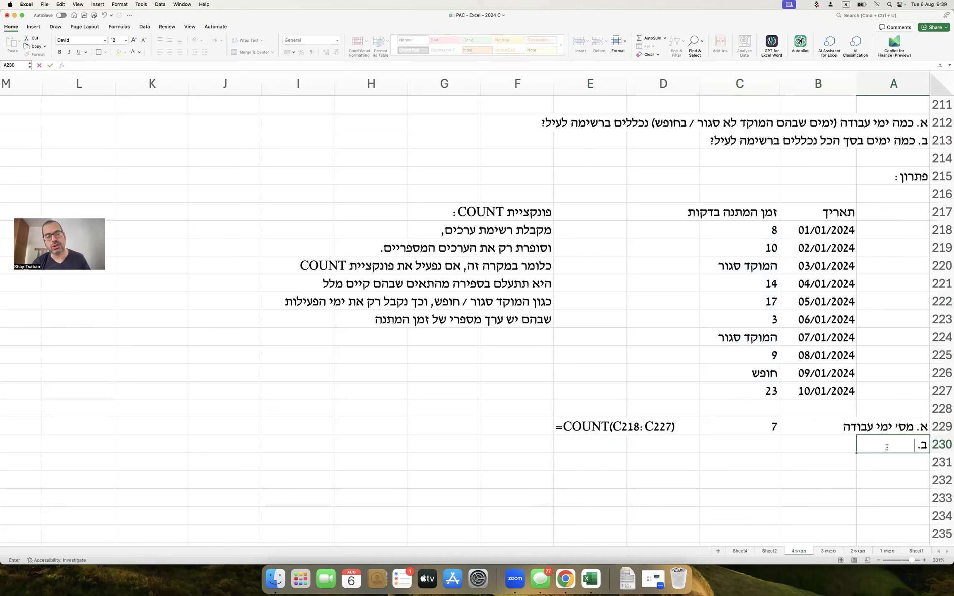
Enter the heading 'פונקציית COUNTA (קיצור של Count ALL) :)' in F225.
type("ב.")
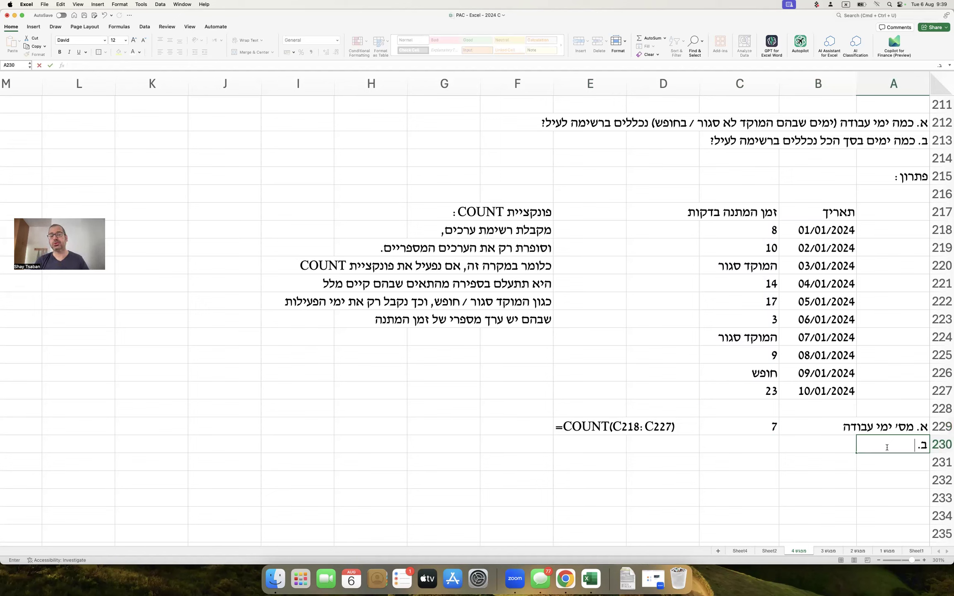
left_click(534, 348)
type("פונקציית")
key("ctrl+space")
type("cOUNTA")
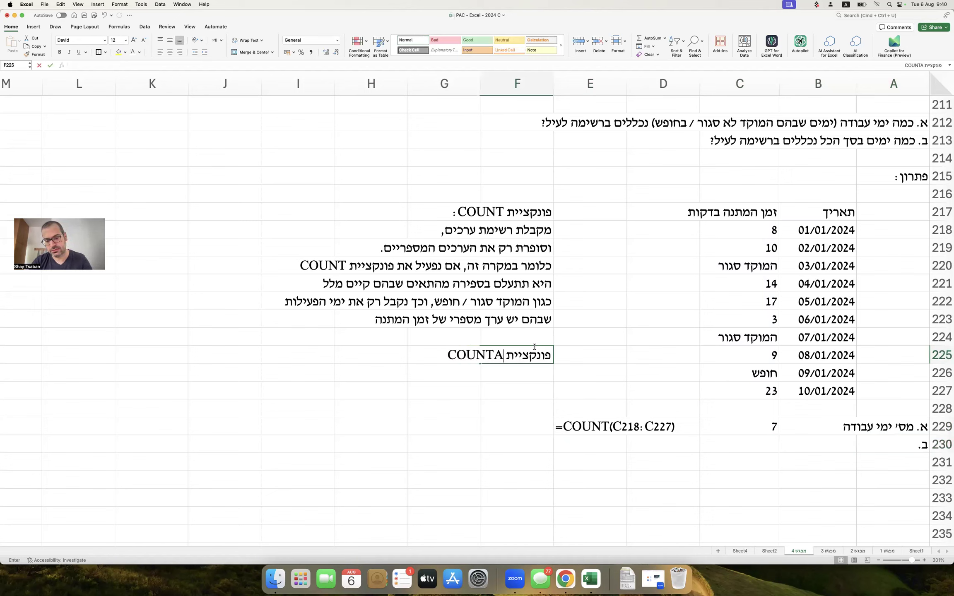
key("ctrl+space")
type("(קיצור של")
key("ctrl+space")
type("Count ALL) :")
key("Return")
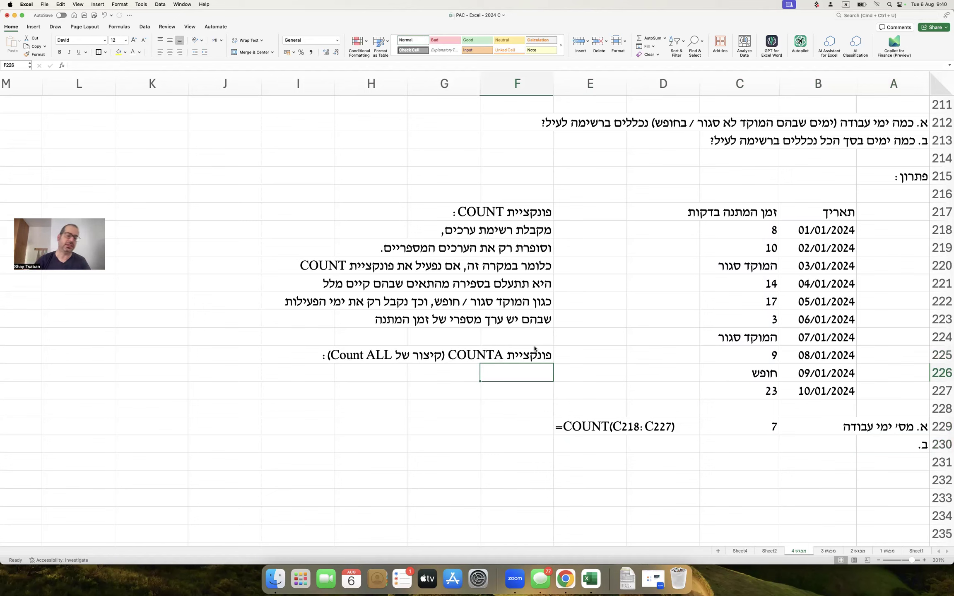
Add two lines in F226:F227 saying COUNTA counts values of any type, including text and symbols.
type("מקב")
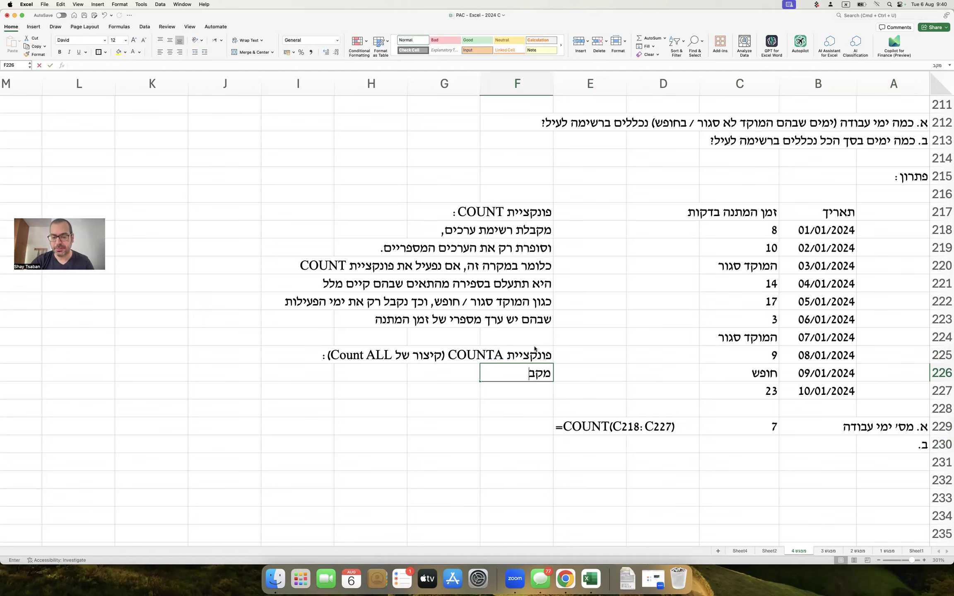
type("לת רשימת ערכים, וס")
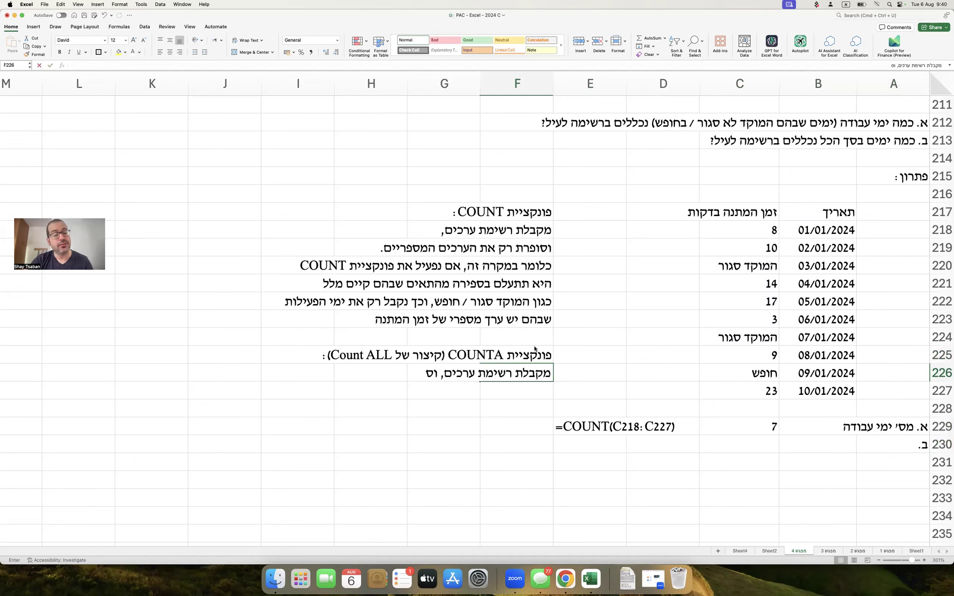
type("ופרת את מספר הערכים ללא תלות")
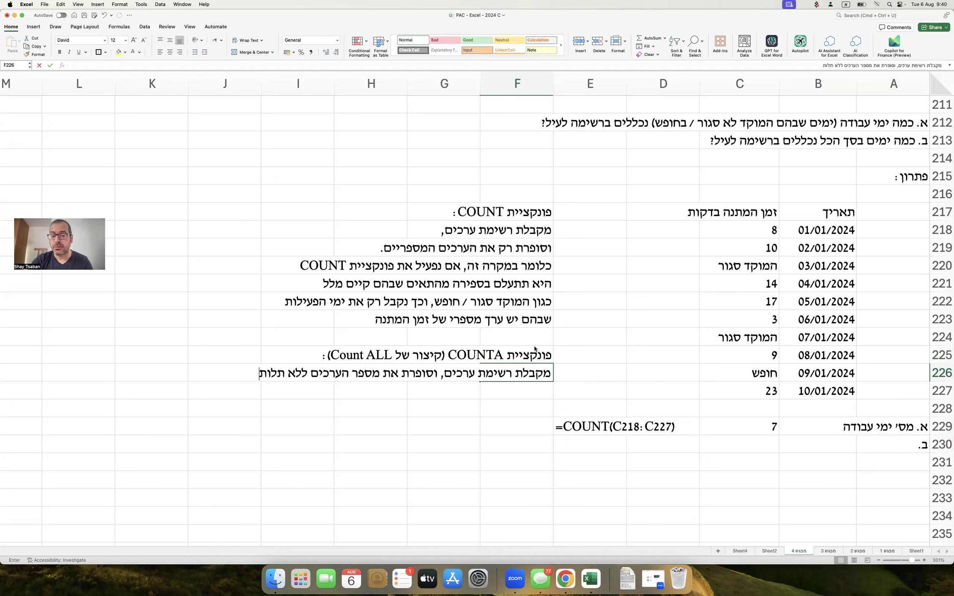
key("Return")
type("בסוגם (כן מתייחסת לקט")
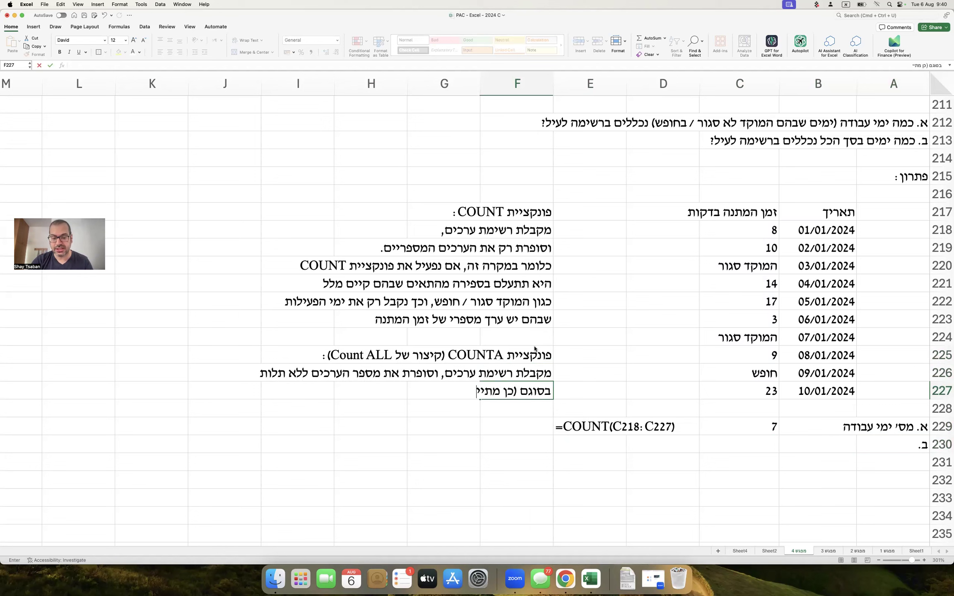
key("BackSpace")
key("BackSpace")
type("טקסט")
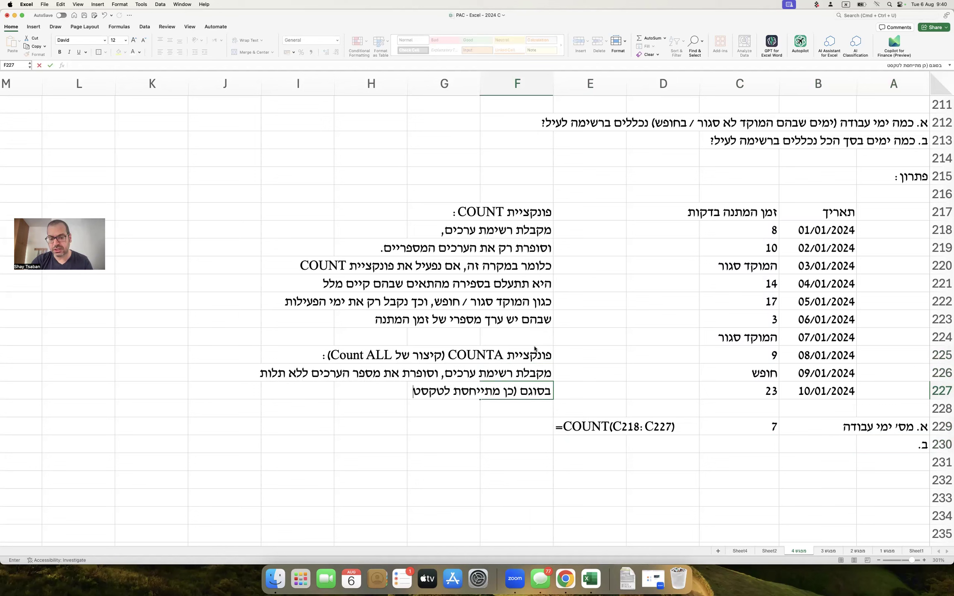
type(", סימונים וכן הלאה - לא")
type("רק למספרים")
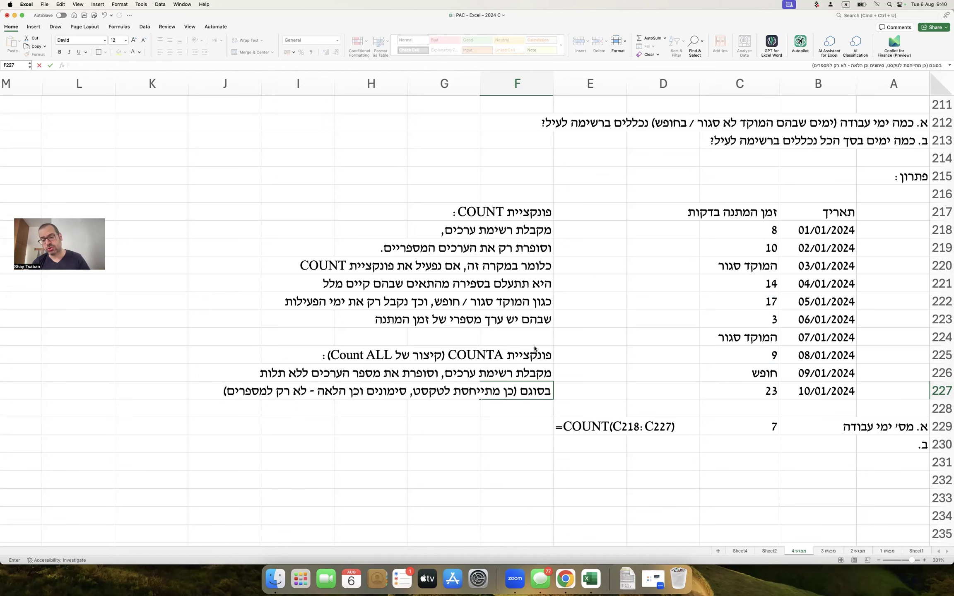
key("Return")
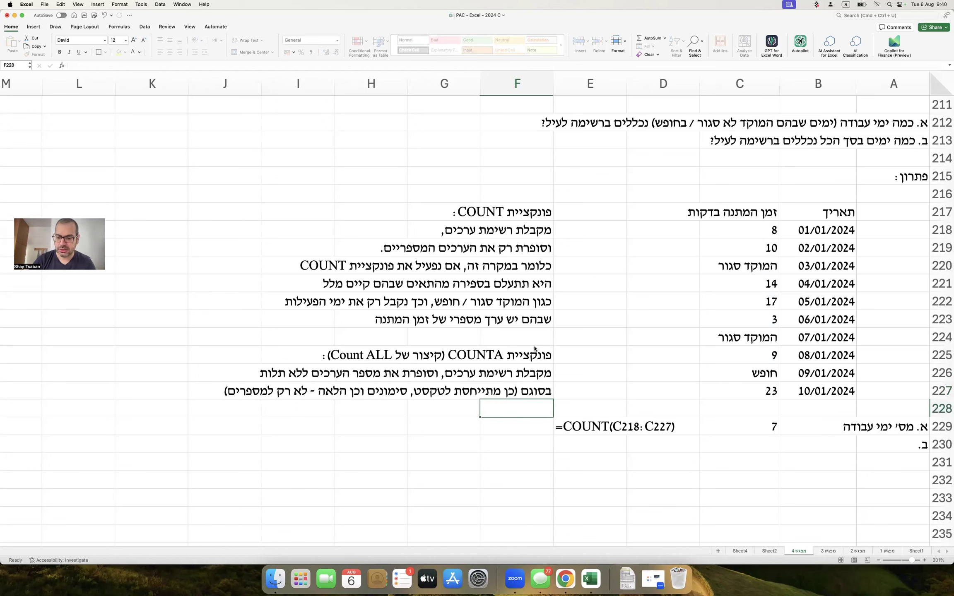
Label A230 'מס' ימים כולל בטווח' and enter =COUNTA(C218:C227) in C230.
double_click(897, 445)
type("מס' ימים כולל בטווח")
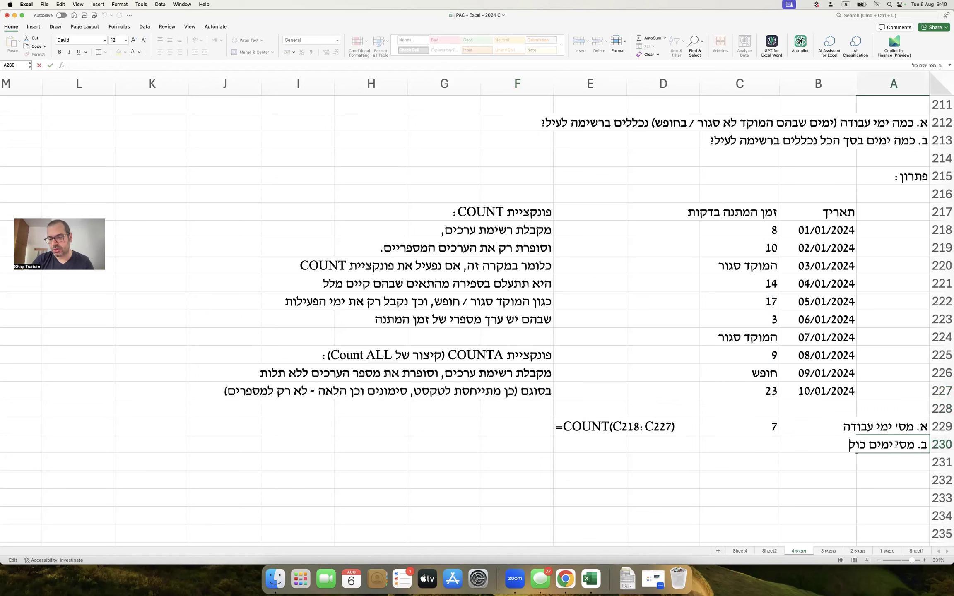
key("Return")
key("Up")
key("Left")
key("Left")
key("Left")
key("Left")
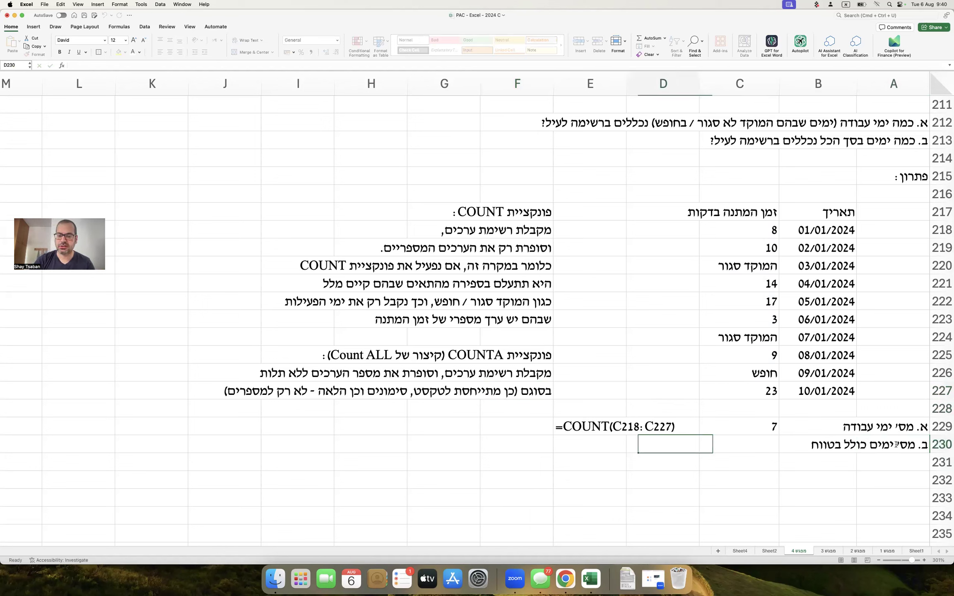
type("=COUNTA(")
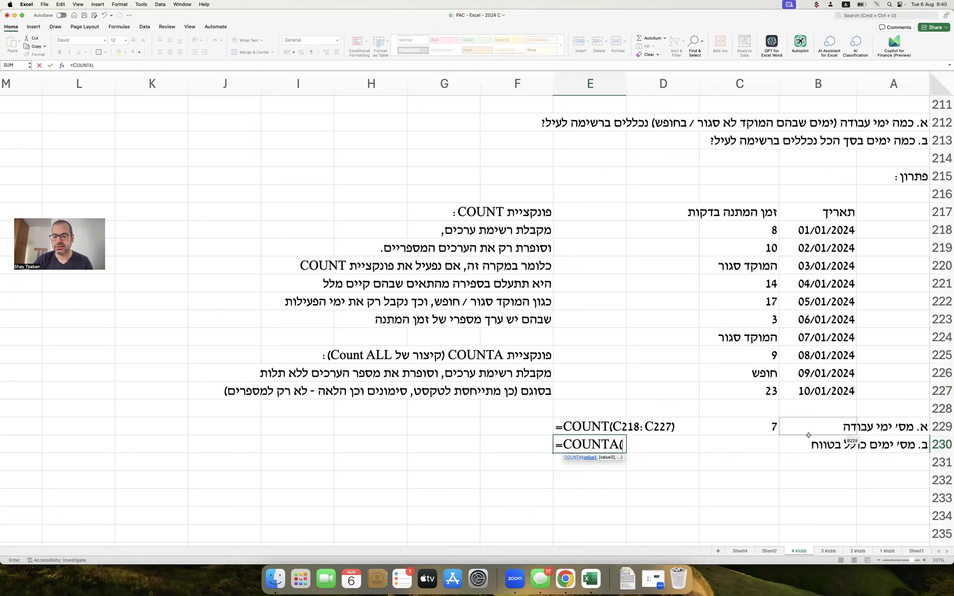
key("Escape")
left_click(762, 446)
type("=countA(")
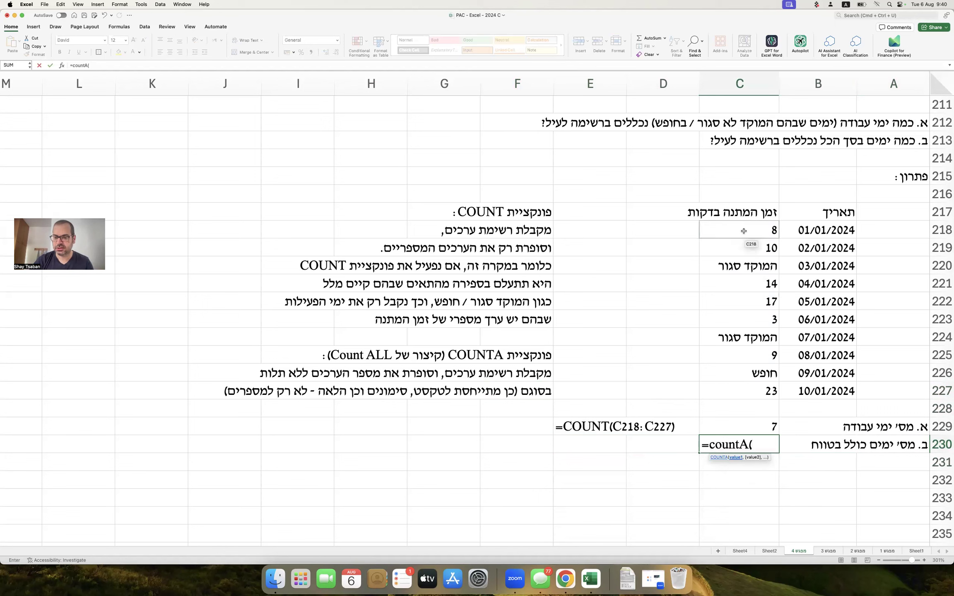
left_click_drag(744, 231, 736, 391)
key("Return")
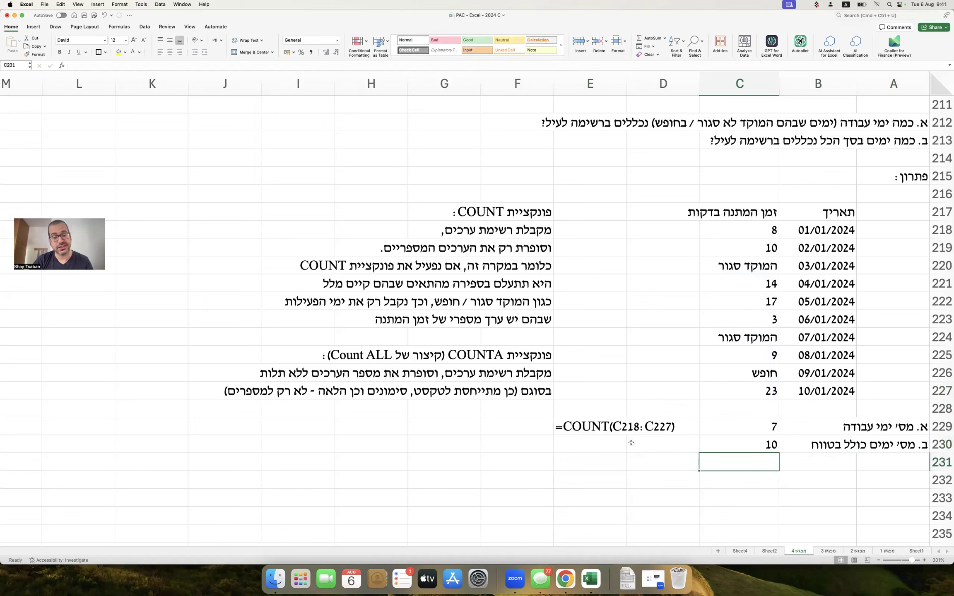
Copy E229's formula-text display down to E230 to show the COUNTA formula.
left_click(586, 431)
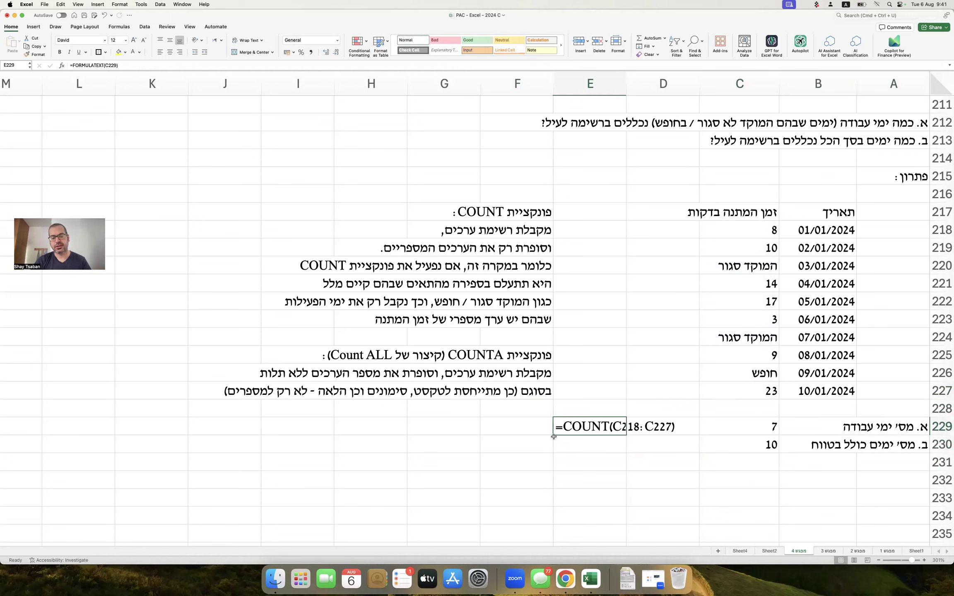
left_click_drag(553, 437, 553, 453)
left_click(635, 355)
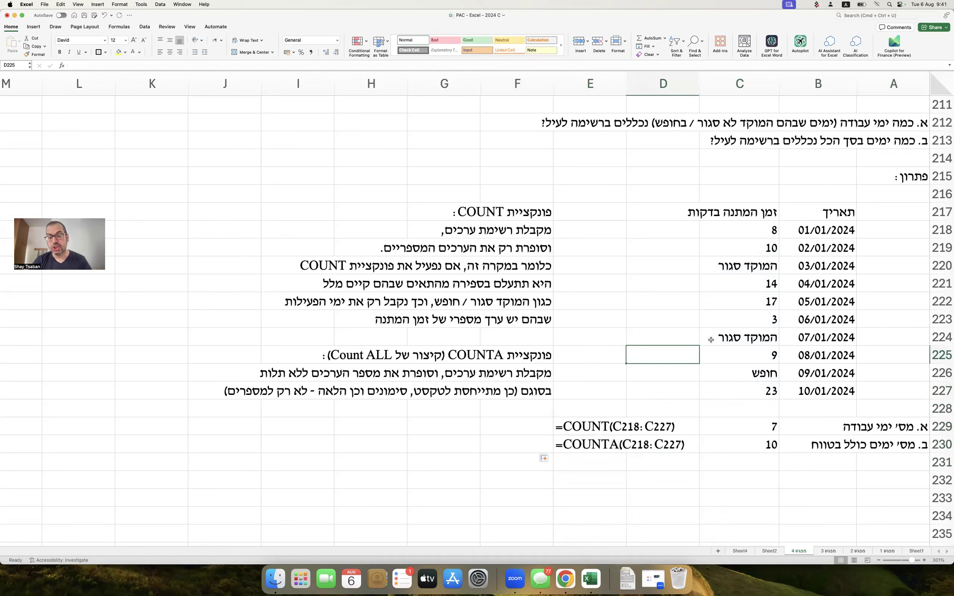
left_click(742, 300)
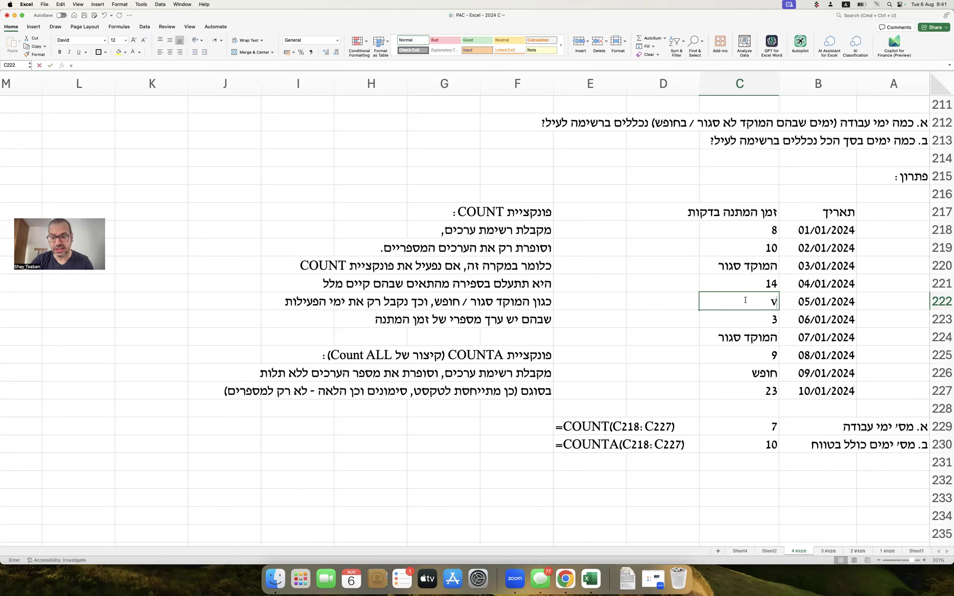
Restore 17 in C222 and check the COUNT and COUNTA results in C229:C230.
type("המוקד סגור")
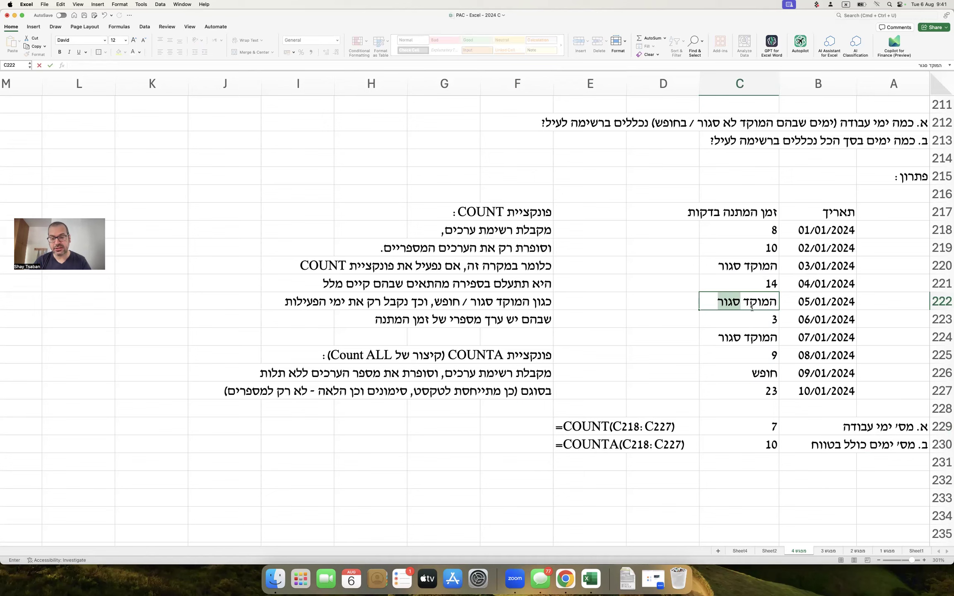
triple_click(756, 300)
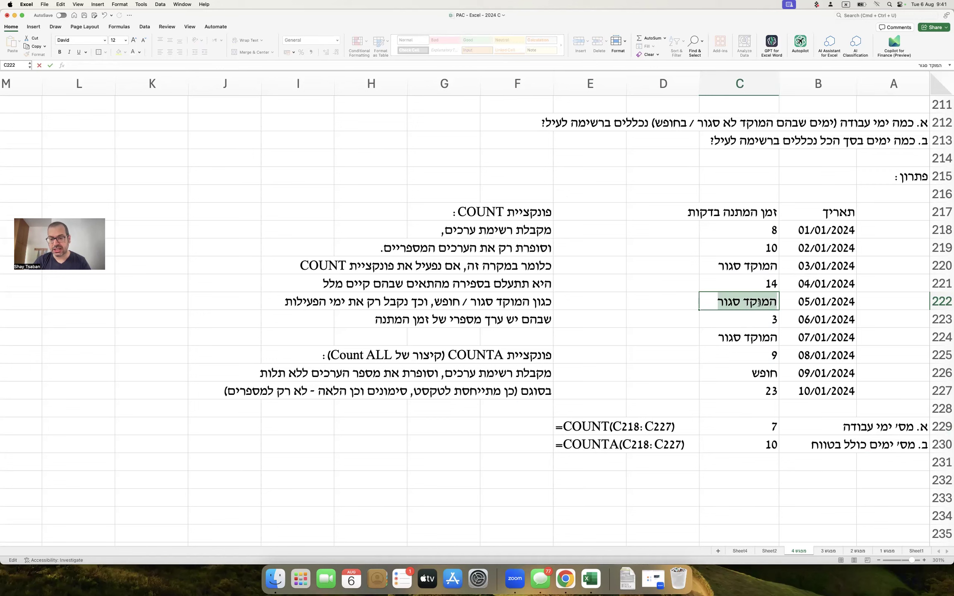
type("17")
key("Return")
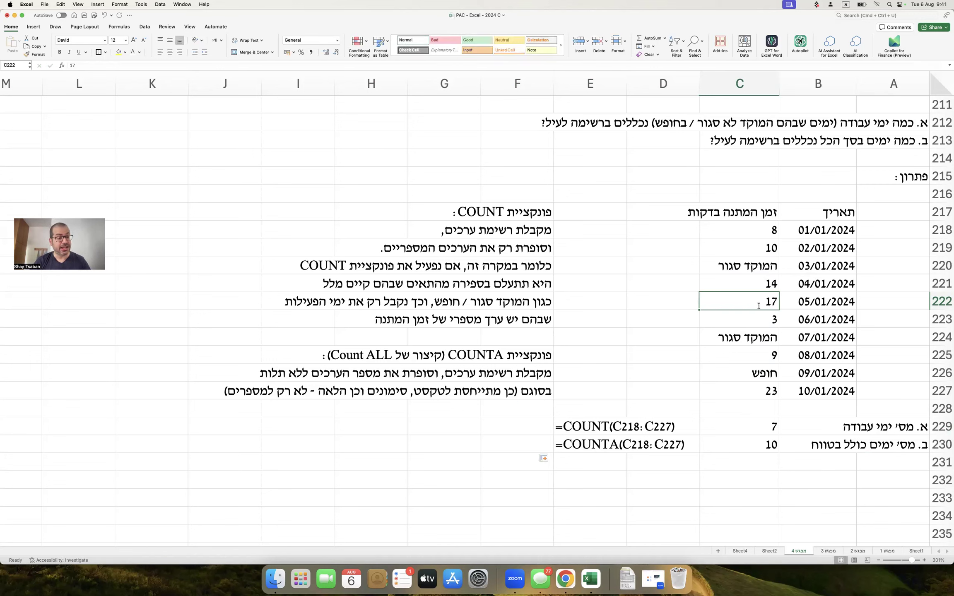
left_click(738, 426)
left_click(739, 442)
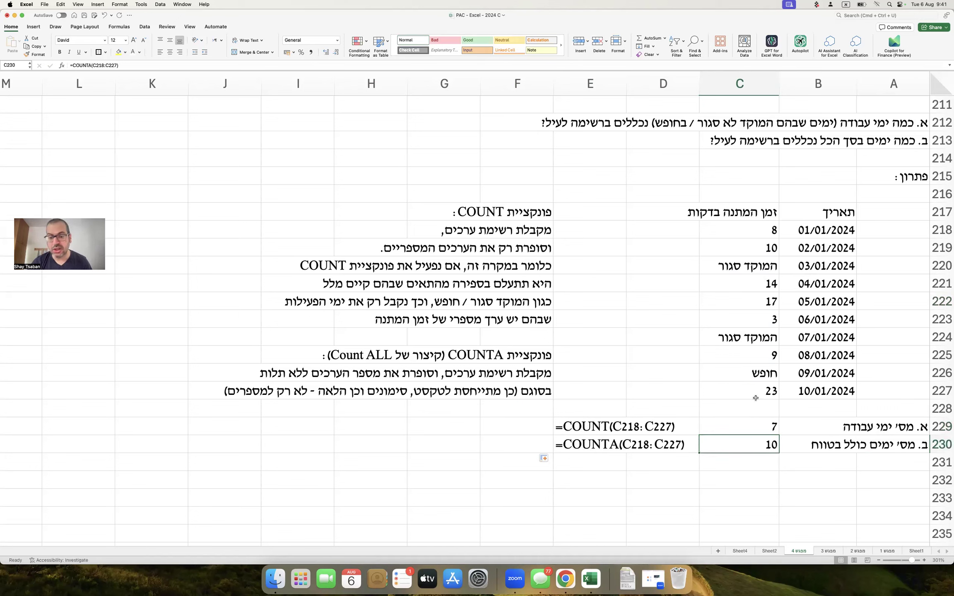
Enter 'המוקד סגור' in C222, see COUNT drop to 6, then undo and save.
left_click(747, 299)
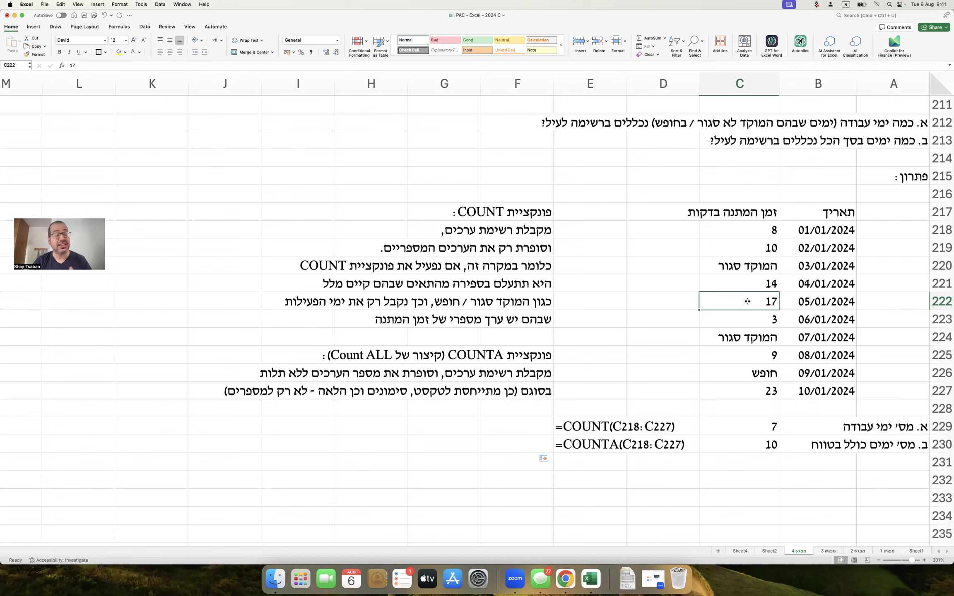
type("המוקד סגור")
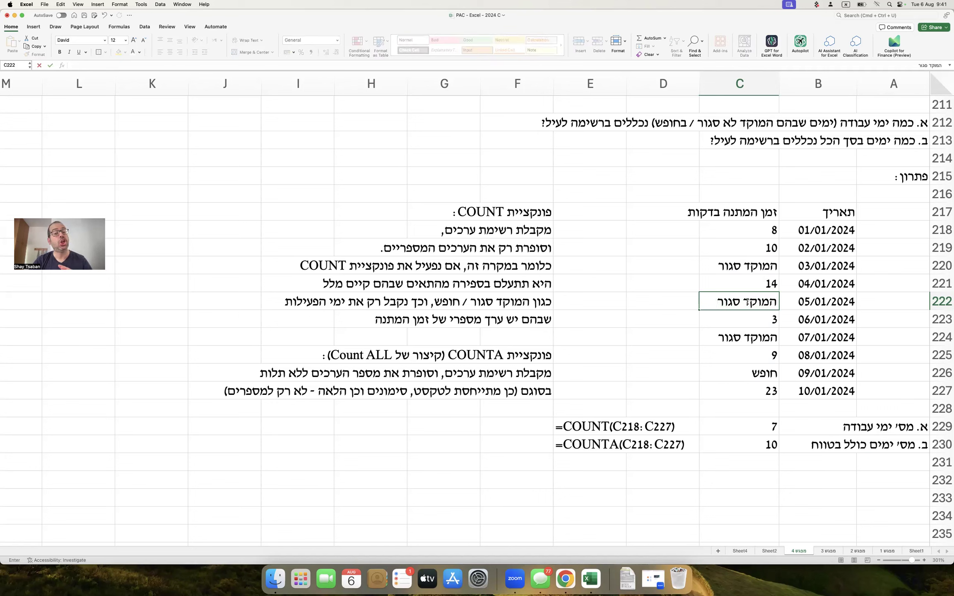
key("Return")
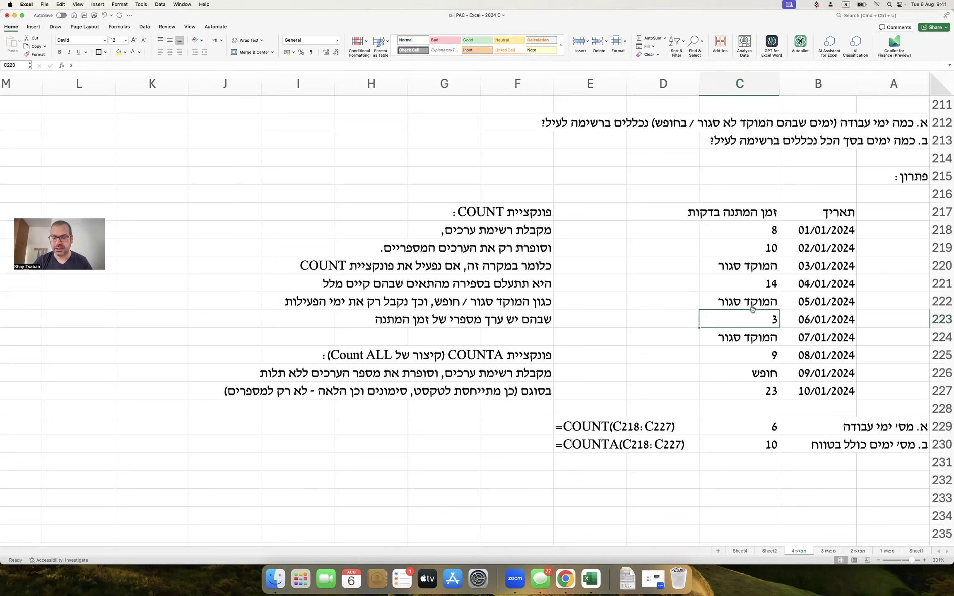
left_click(755, 428)
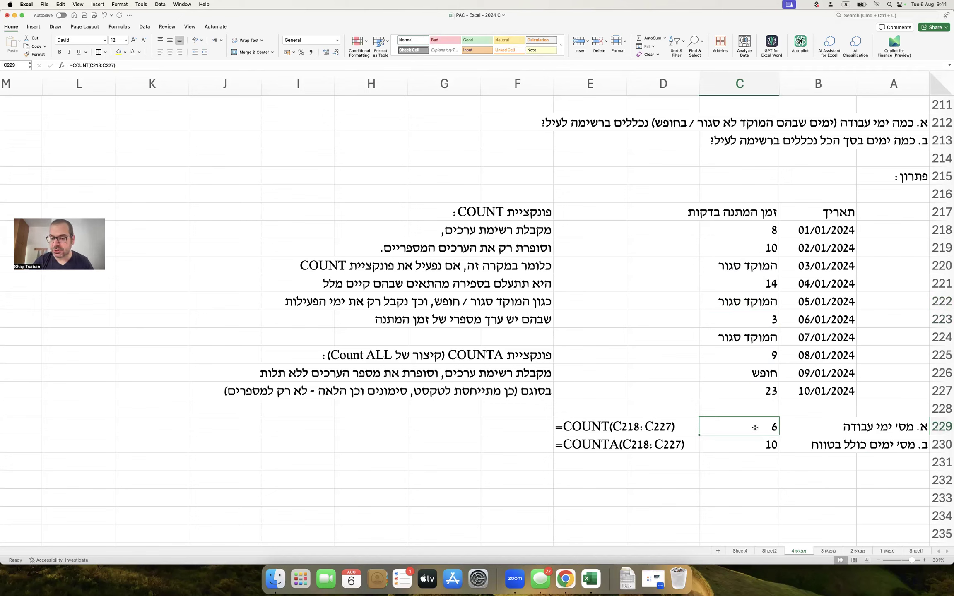
left_click(747, 446)
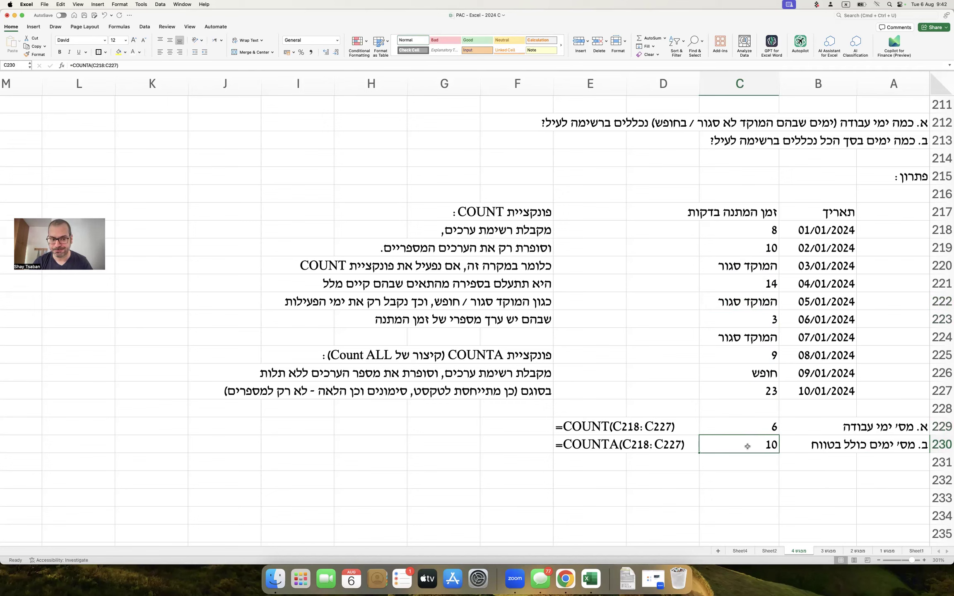
key("super+z")
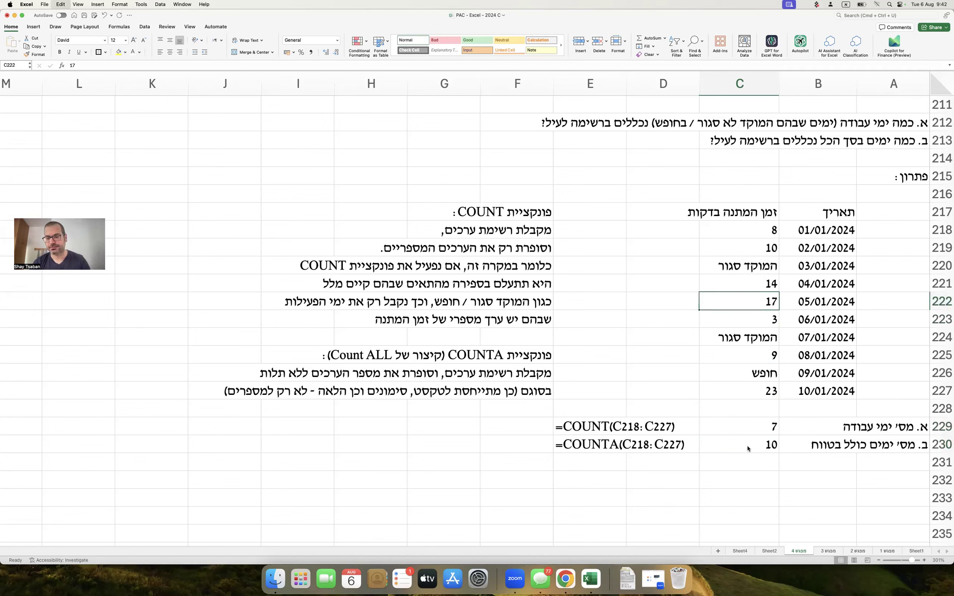
key("super+s")
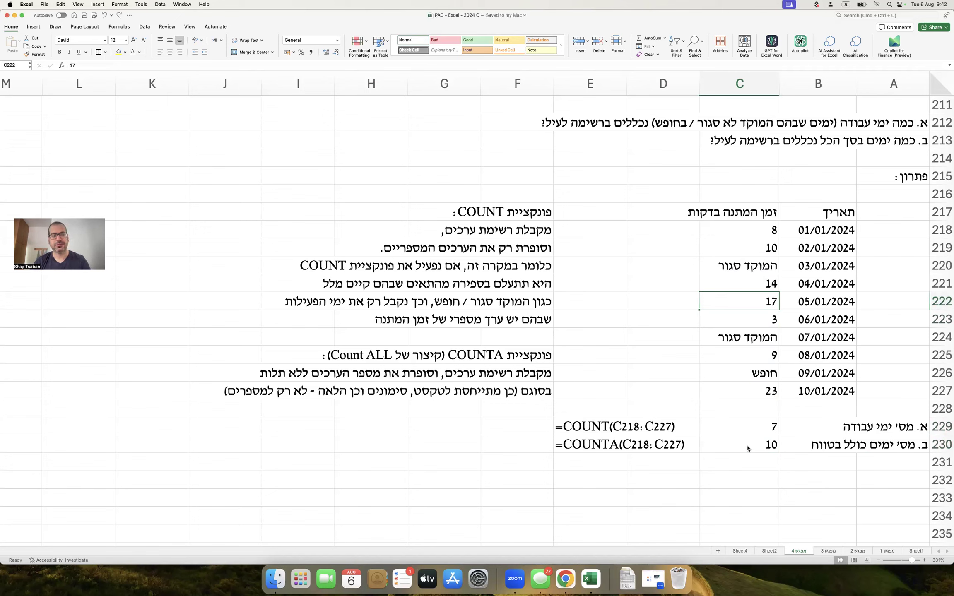